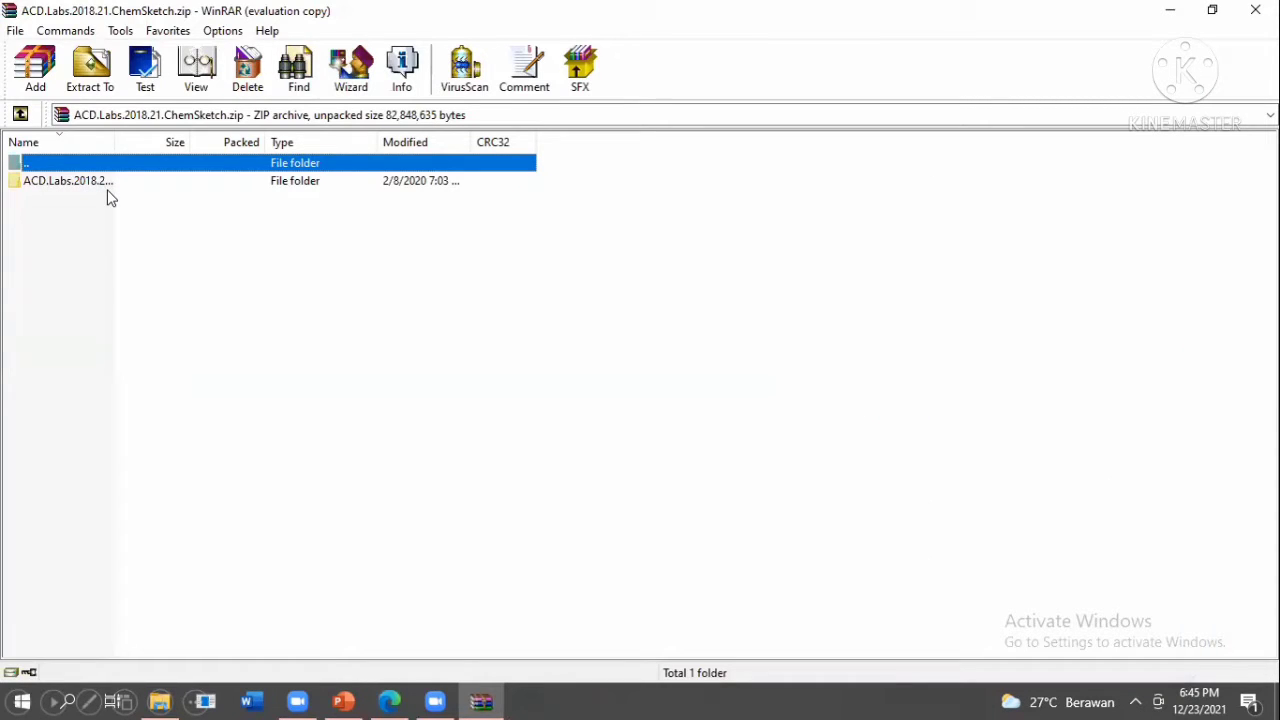
# Step: Open the ACD.Labs folder inside the ChemSketch ZIP archive and select all of its contents
pyautogui.doubleClick(45, 181)
pyautogui.hotkey('ctrl', 'a')
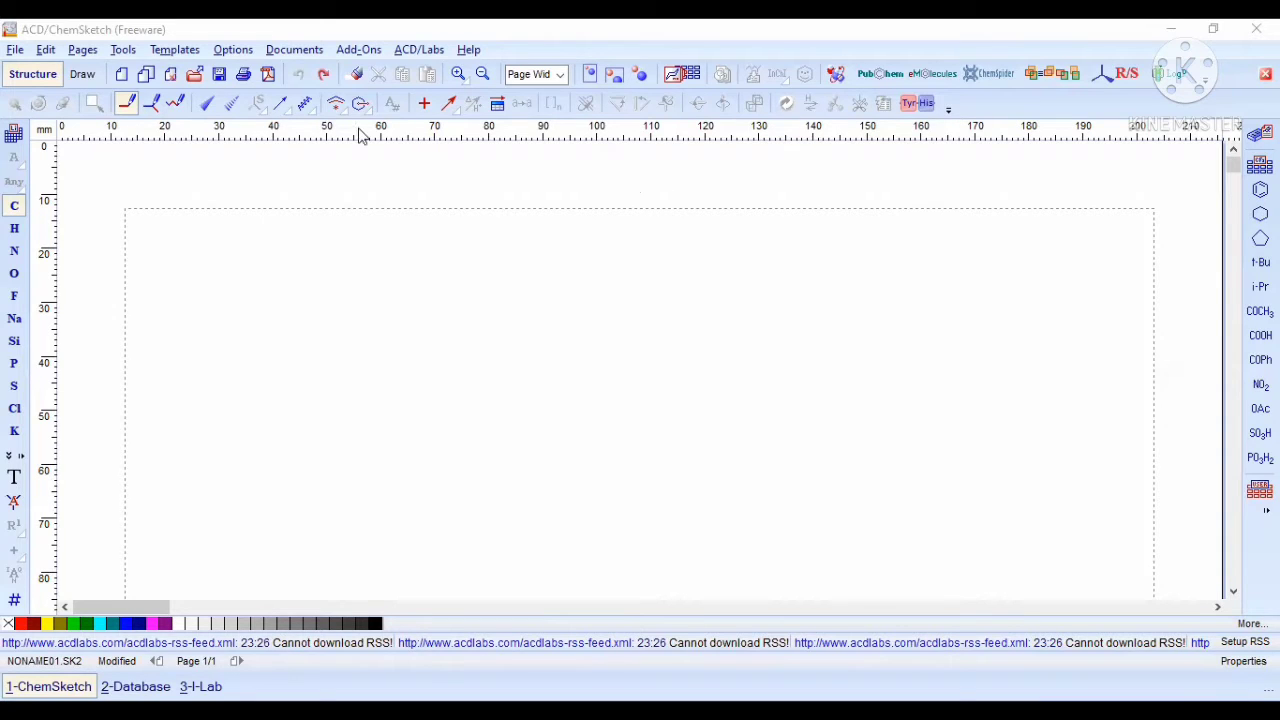
# Step: In ACD/ChemSketch, draw a central carbon with three methyl branches using Draw Normal, and set one of its bonds vertically
pyautogui.click(40, 81)
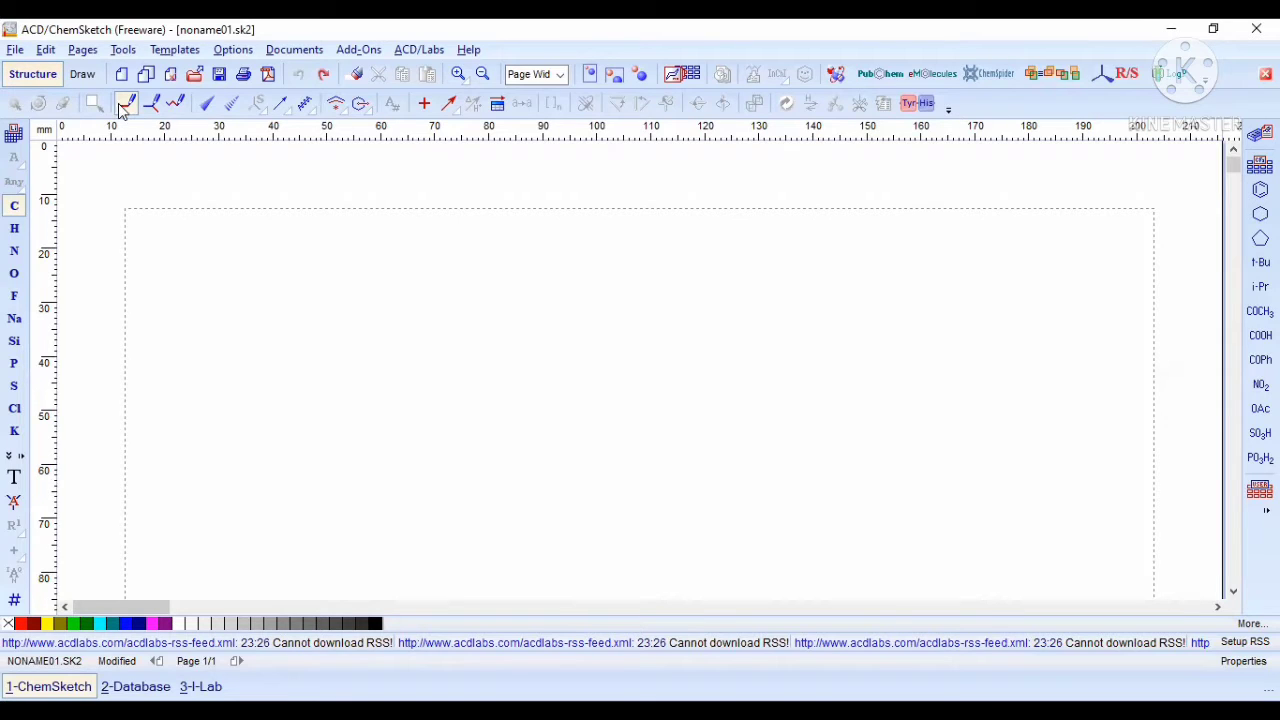
pyautogui.click(123, 104)
pyautogui.moveTo(455, 303); pyautogui.dragTo(436, 320)
pyautogui.click(432, 304)
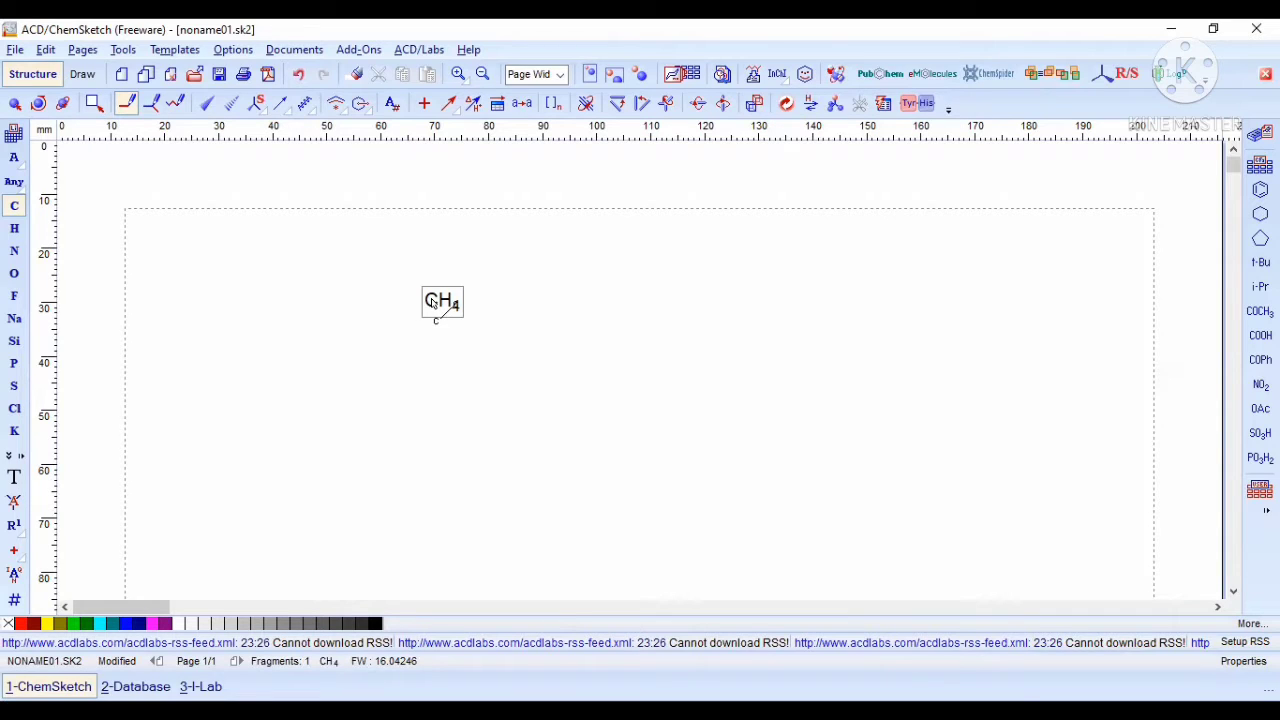
pyautogui.click(432, 304)
pyautogui.click(432, 304)
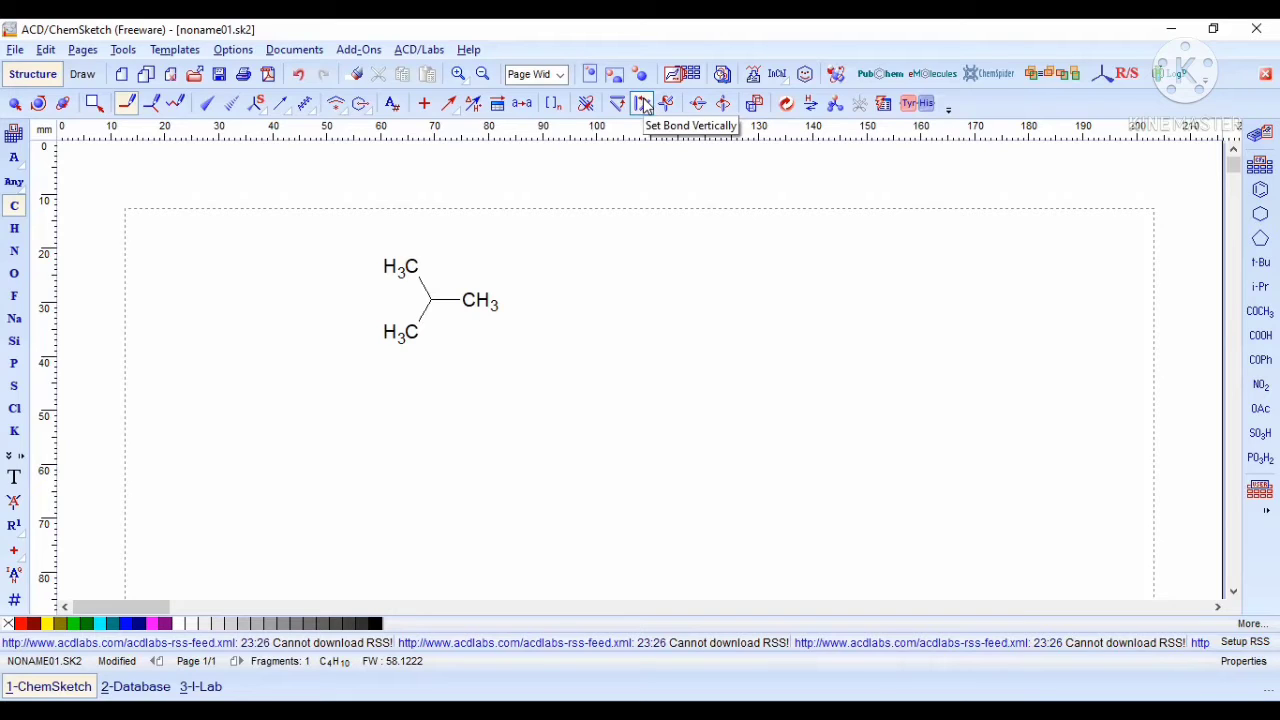
pyautogui.click(645, 107)
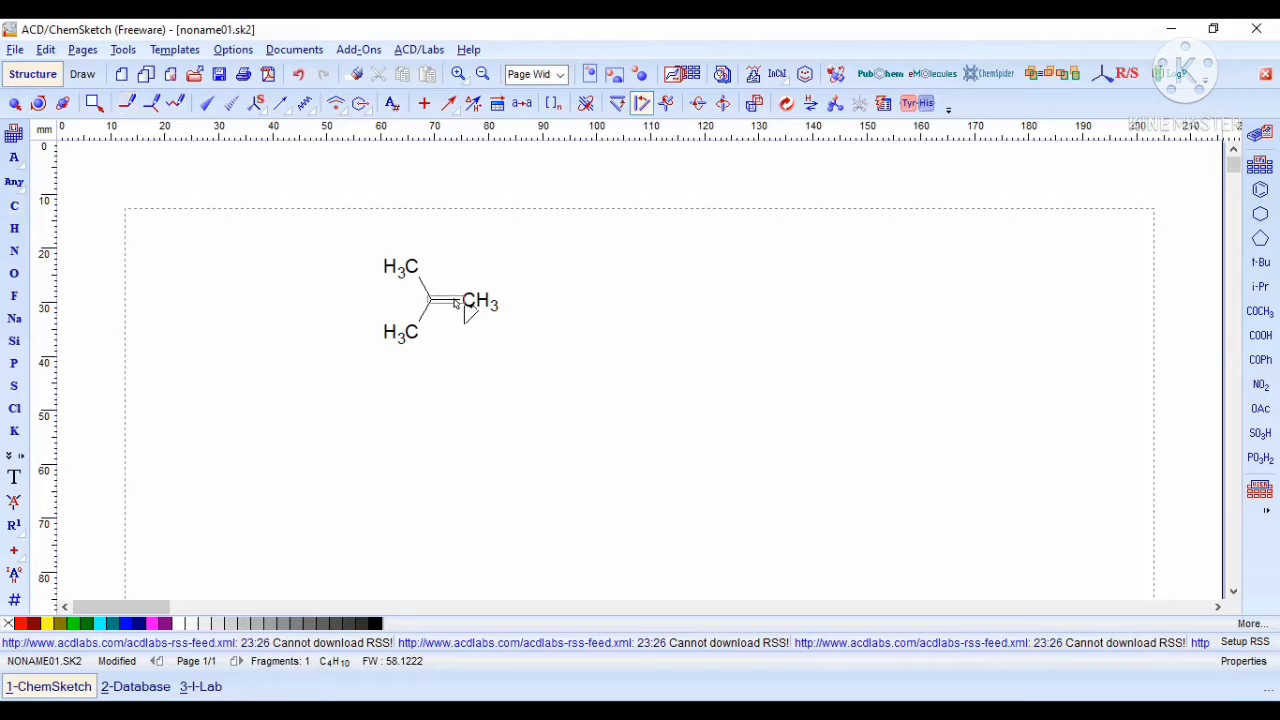
pyautogui.click(455, 304)
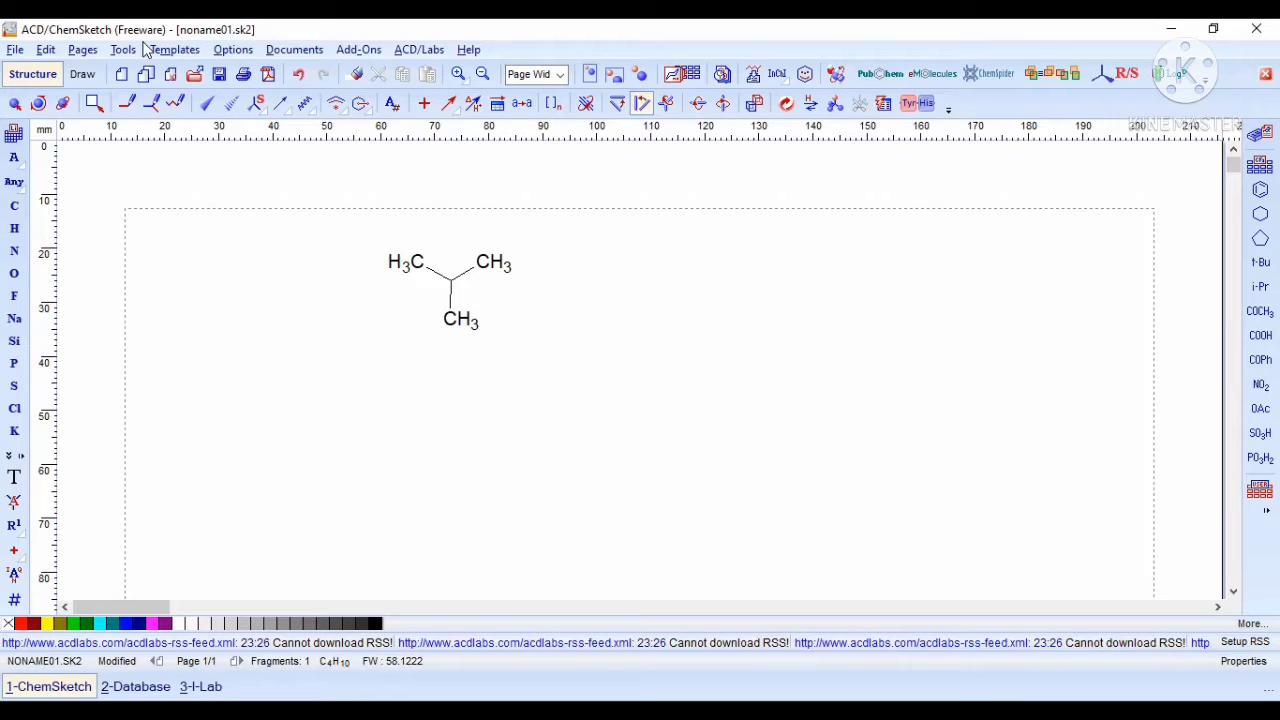
# Step: Extend the upper-right methyl into a nine-carbon zigzag chain with downward methyl branches on carbons 2, 4, 6 and 8
pyautogui.click(127, 106)
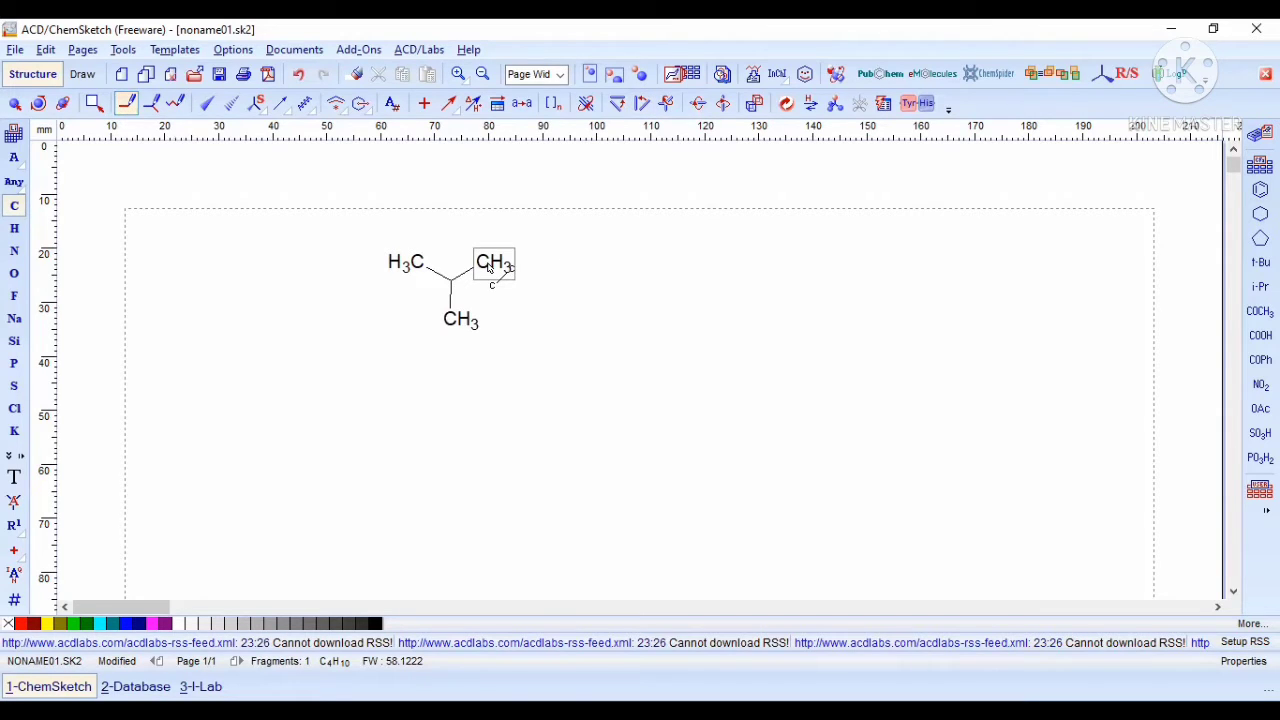
pyautogui.moveTo(490, 268); pyautogui.dragTo(527, 285)
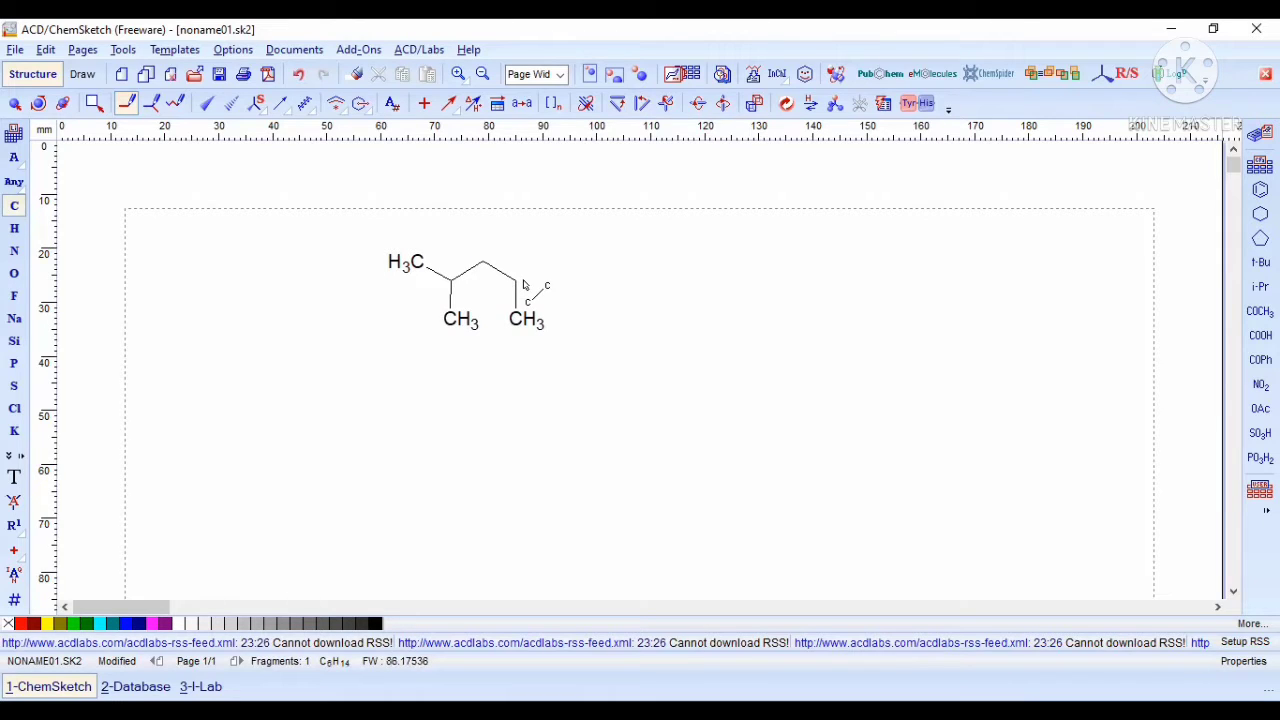
pyautogui.click(523, 285)
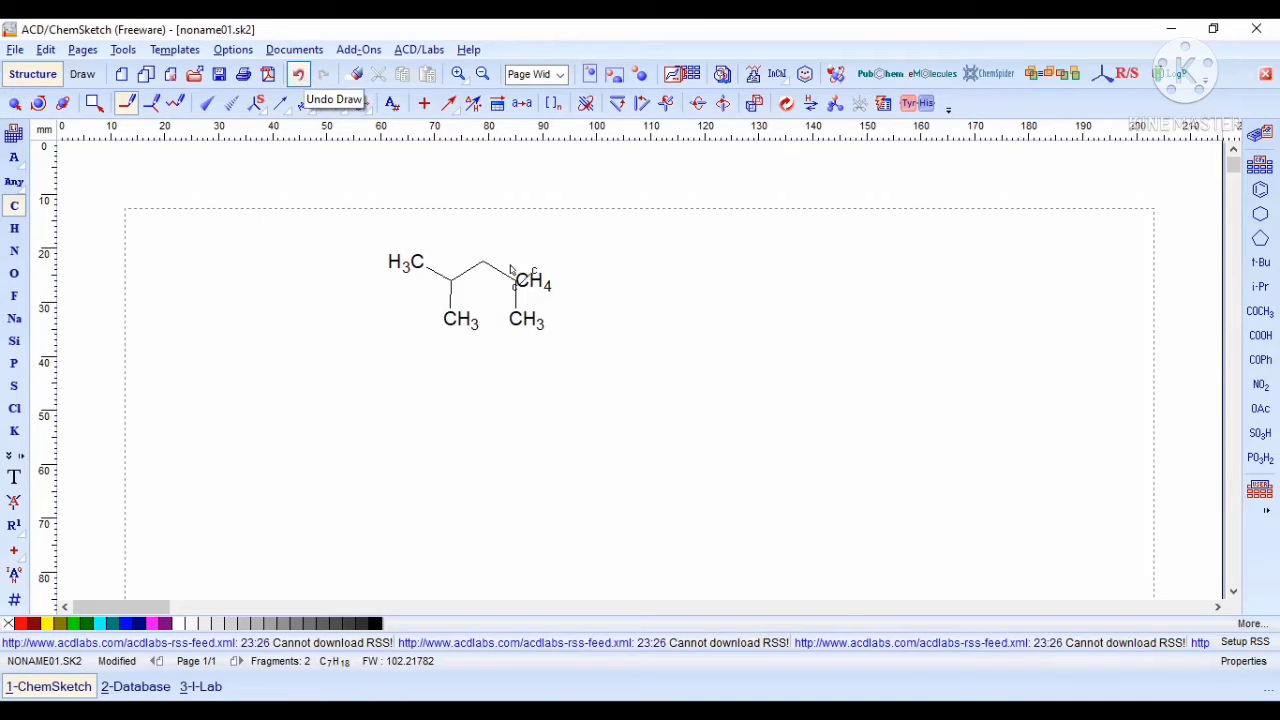
pyautogui.hotkey('ctrl', 'z')
pyautogui.moveTo(519, 285)
pyautogui.mouseDown()
pyautogui.moveTo(561, 263)
pyautogui.moveTo(603, 291)
pyautogui.moveTo(616, 253)
pyautogui.mouseUp()
pyautogui.click(580, 280)
pyautogui.click(616, 253)
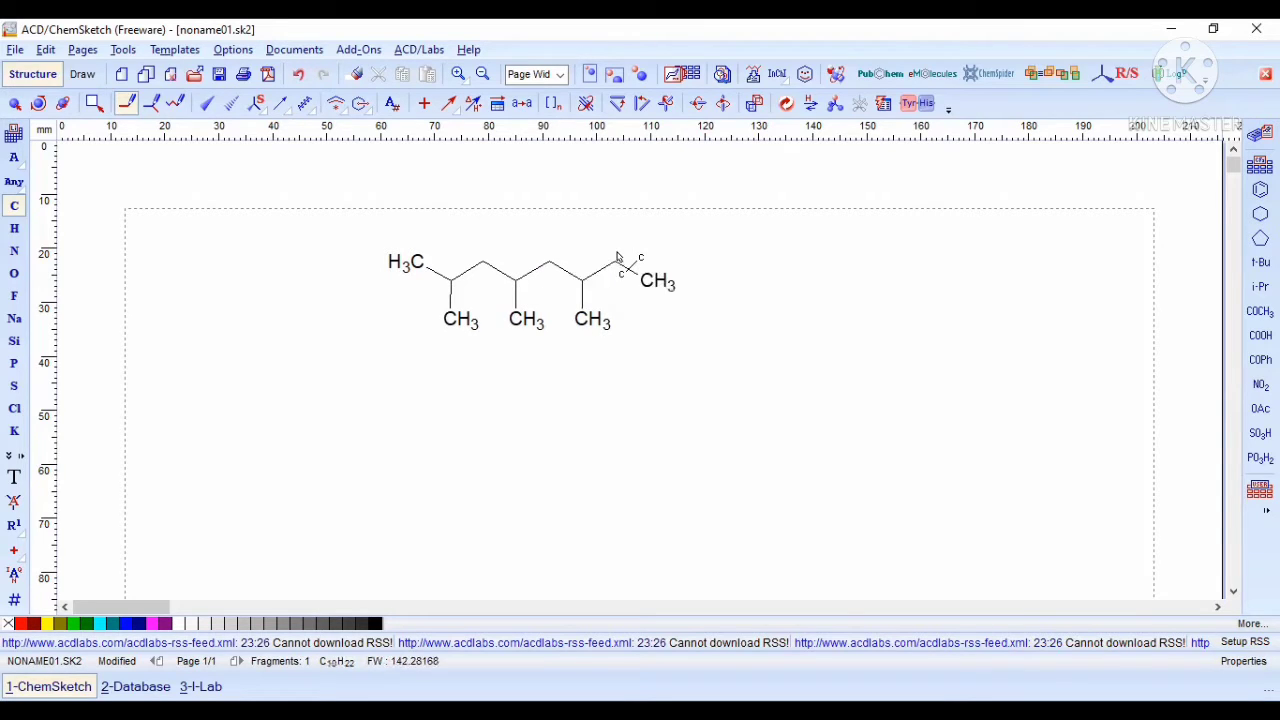
pyautogui.click(649, 289)
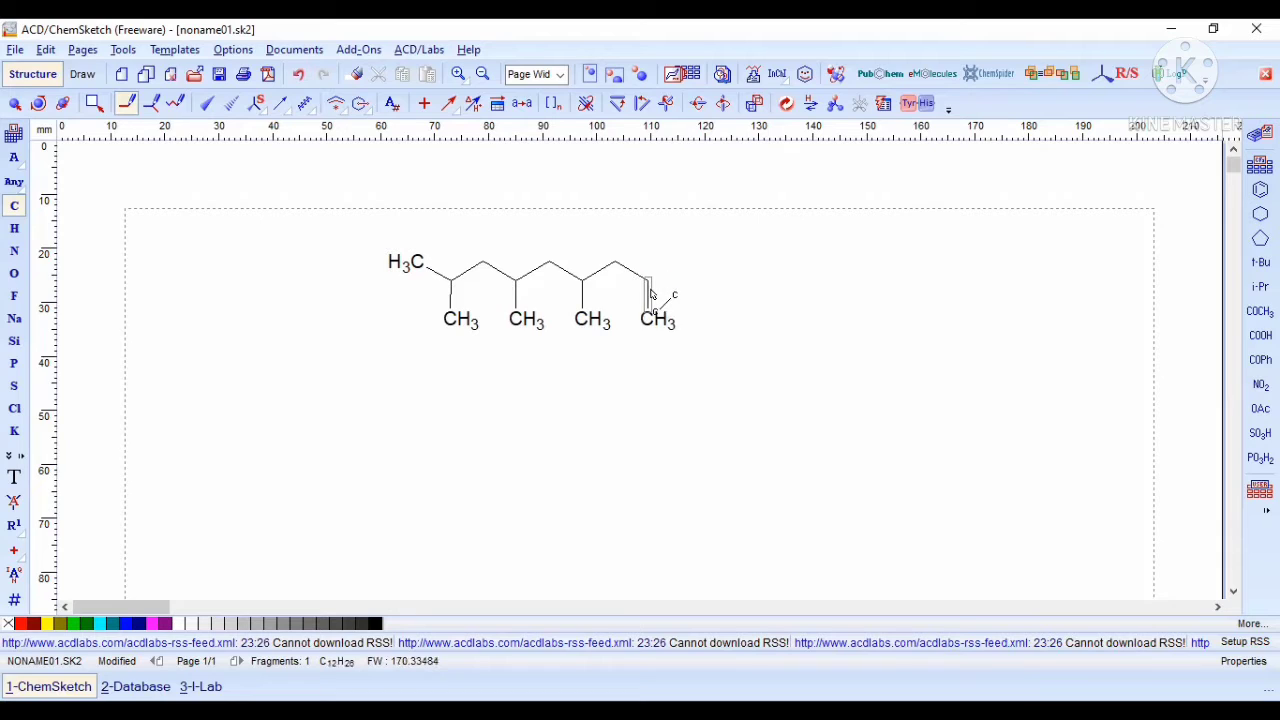
pyautogui.click(648, 285)
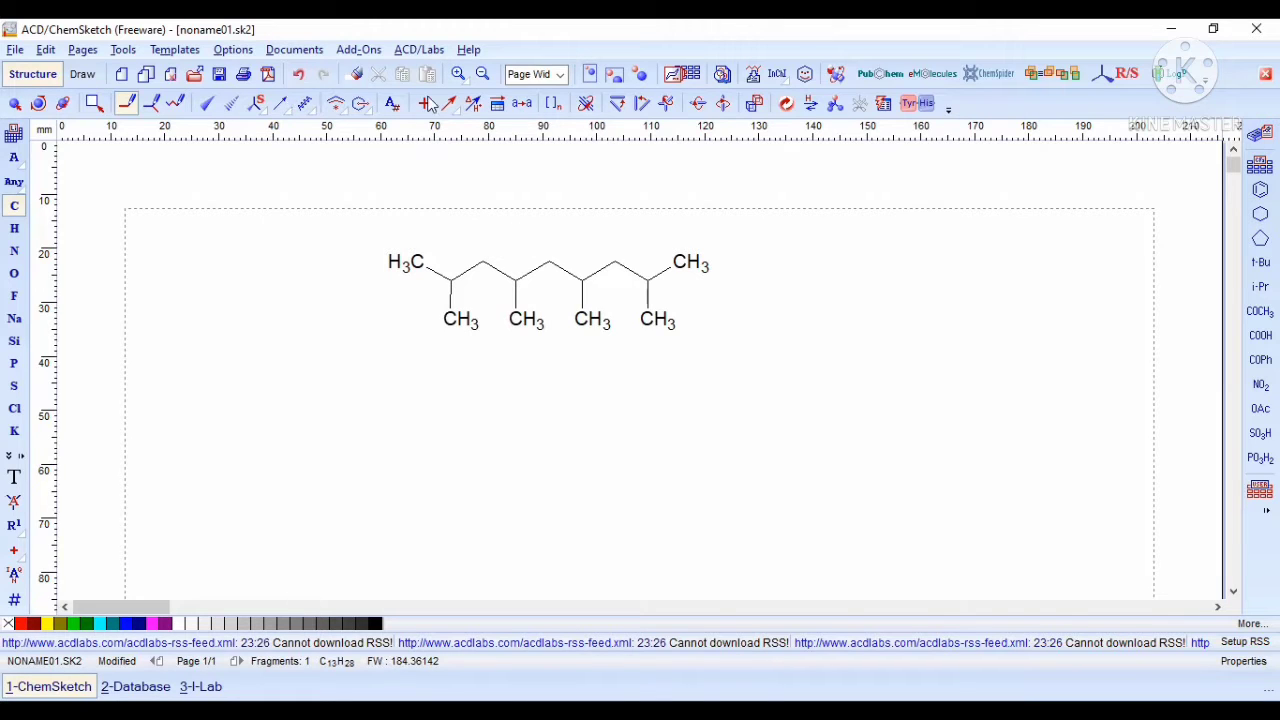
# Step: Delete the three right-hand methyl branches below the chain, keeping only the leftmost branch
pyautogui.click(356, 74)
pyautogui.click(658, 318)
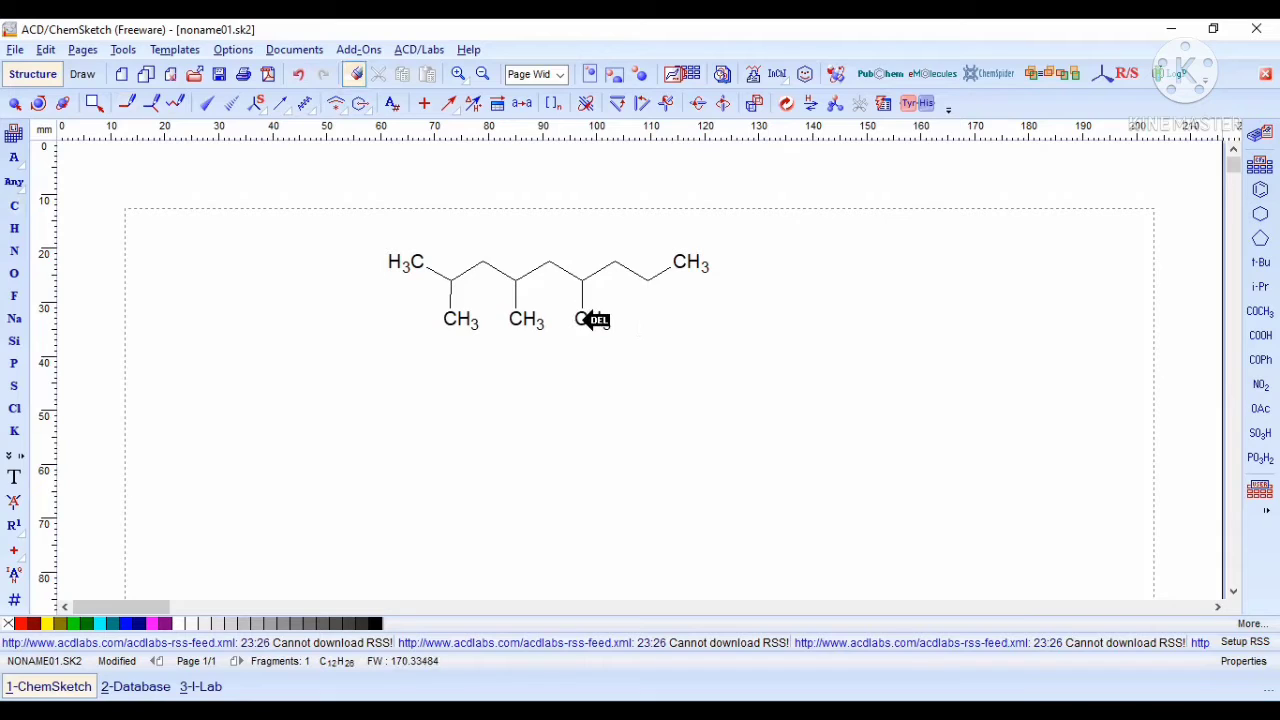
pyautogui.click(590, 320)
pyautogui.click(522, 322)
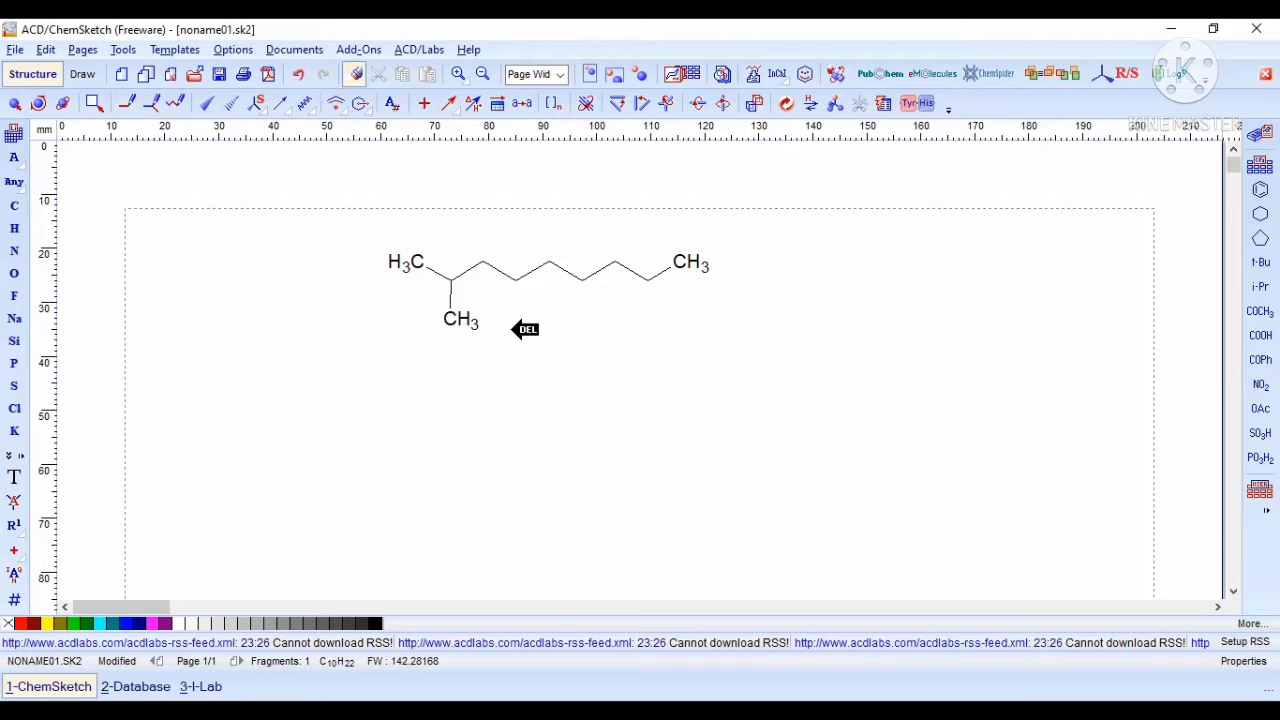
# Step: Try a triple bond at the chain's right end and a double bond two bonds before it, and undo these changes
pyautogui.click(134, 106)
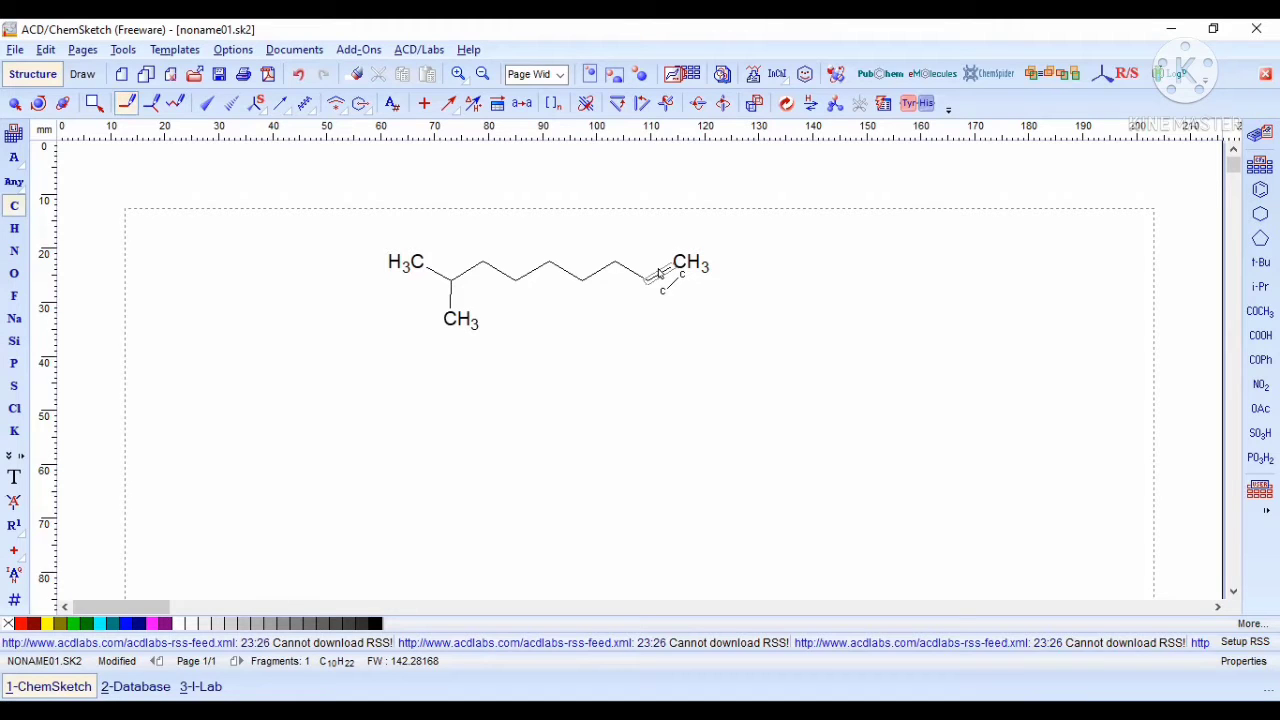
pyautogui.click(659, 274)
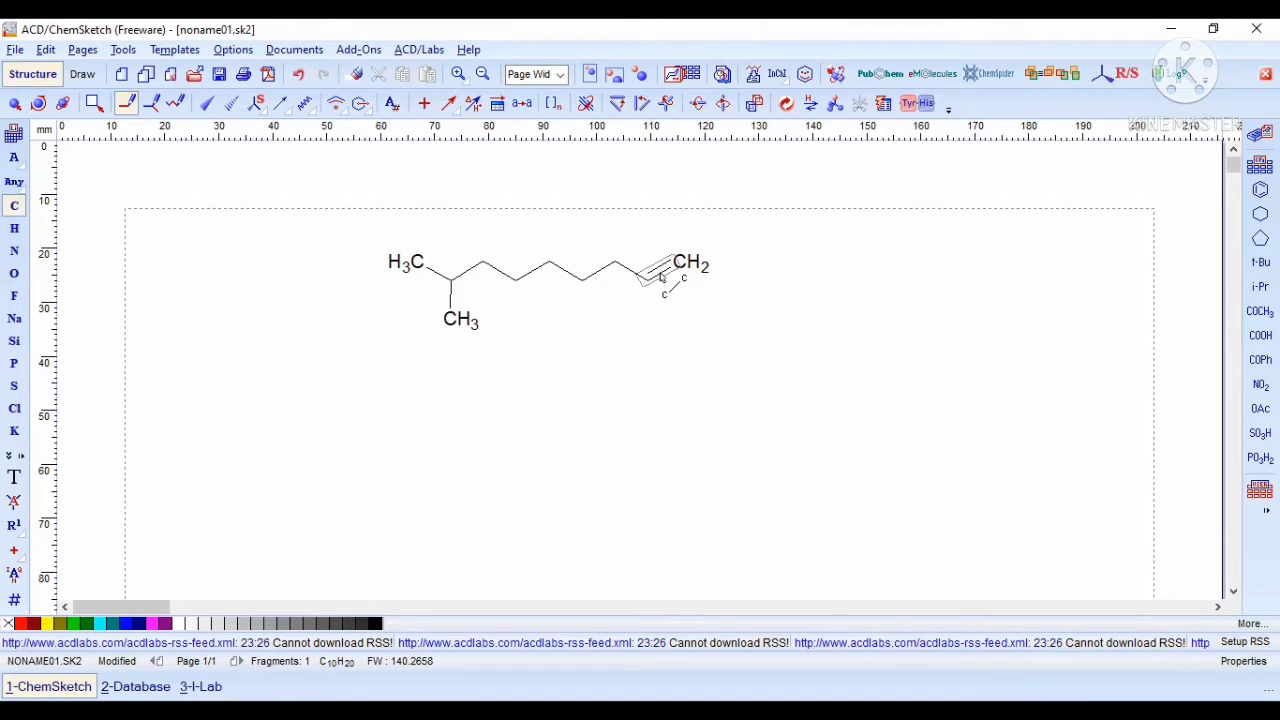
pyautogui.click(660, 275)
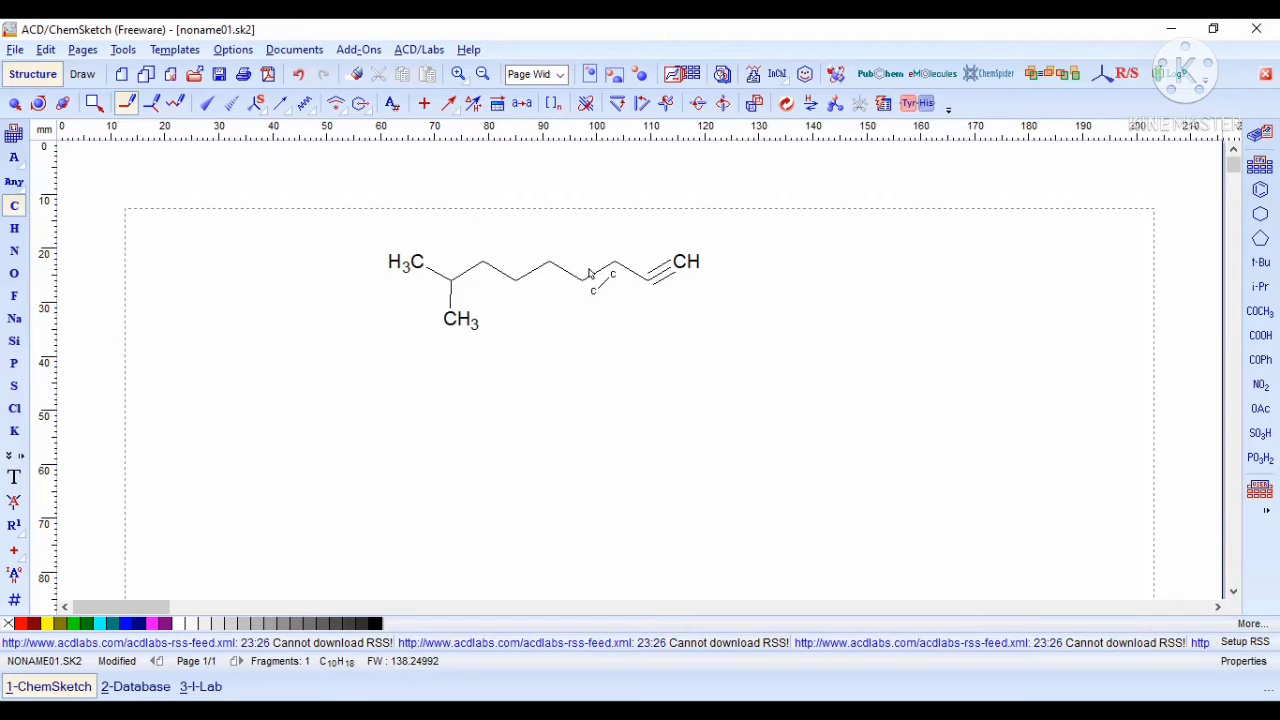
pyautogui.click(592, 278)
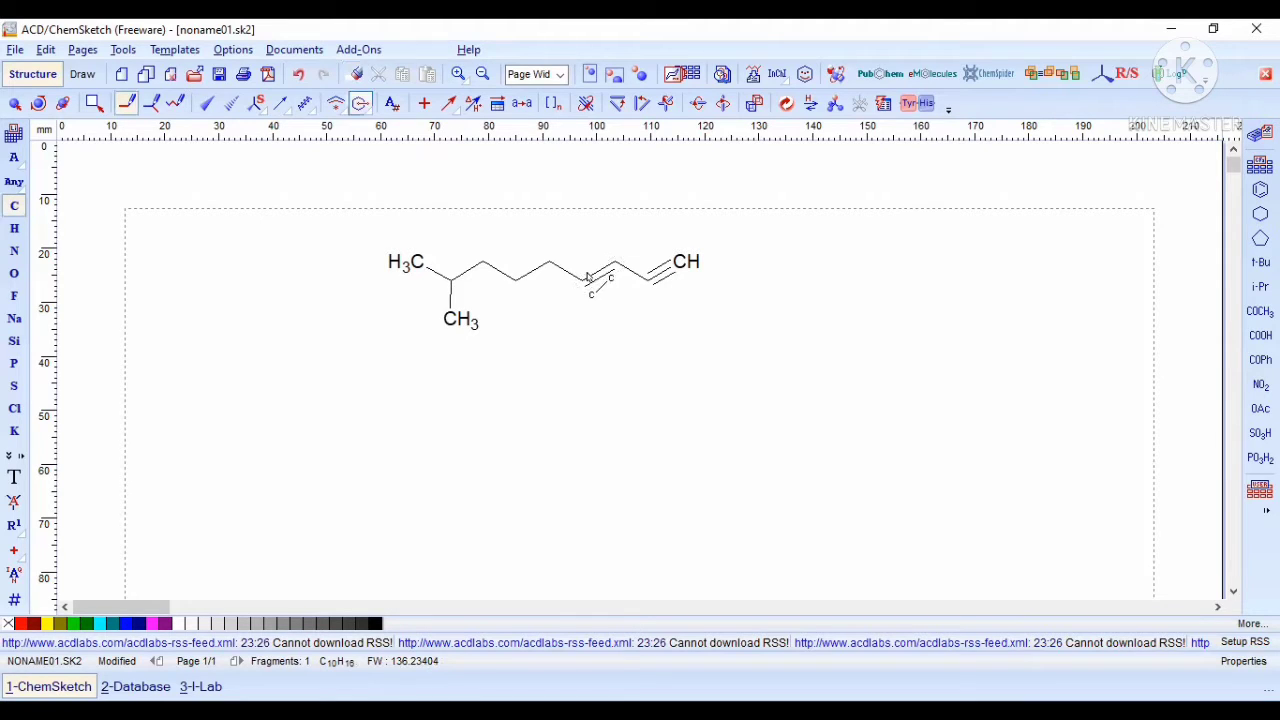
pyautogui.click(301, 75)
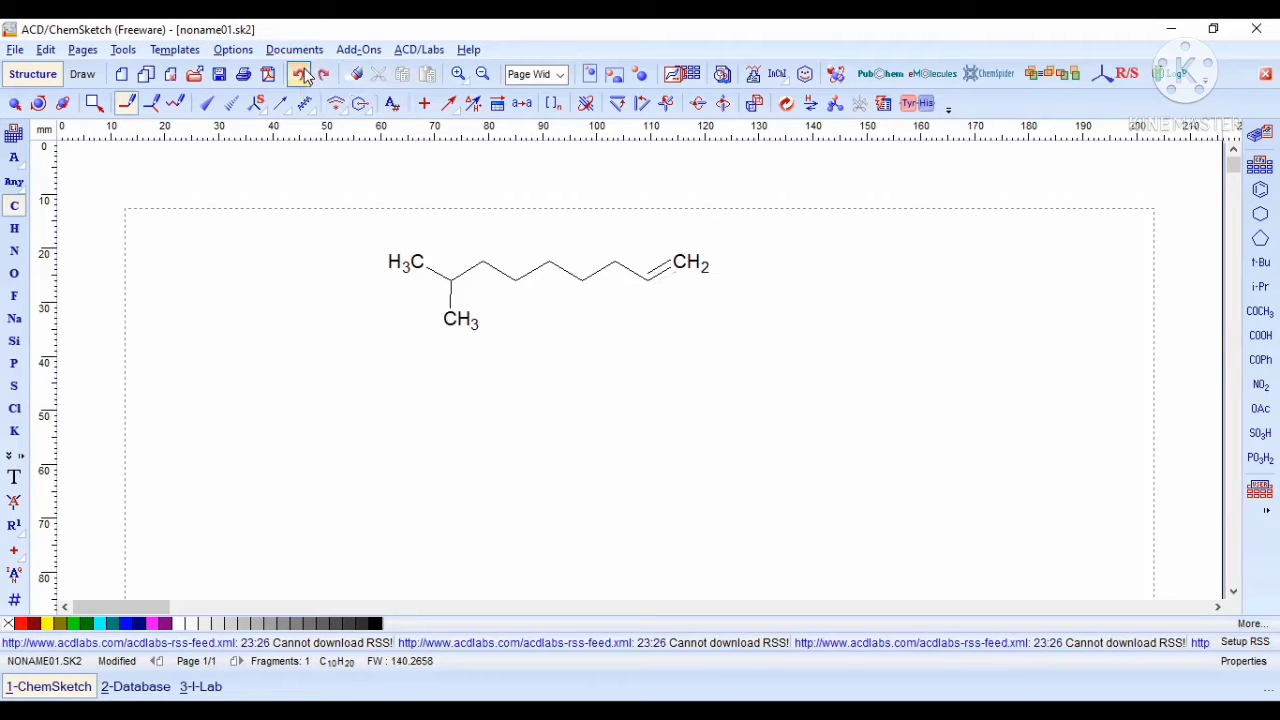
pyautogui.click(305, 75)
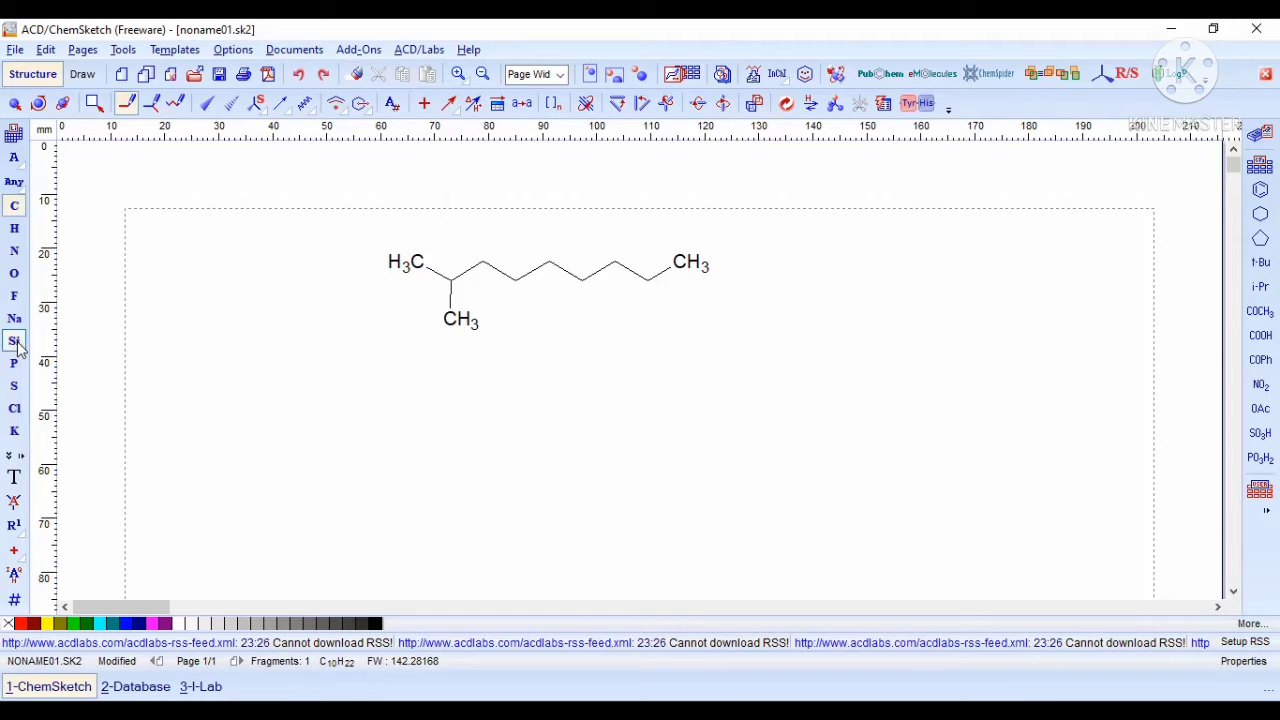
# Step: Replace the methyl at the chain's left end with chlorine, and replace that with iodine from the Periodic Table of Elements
pyautogui.click(13, 414)
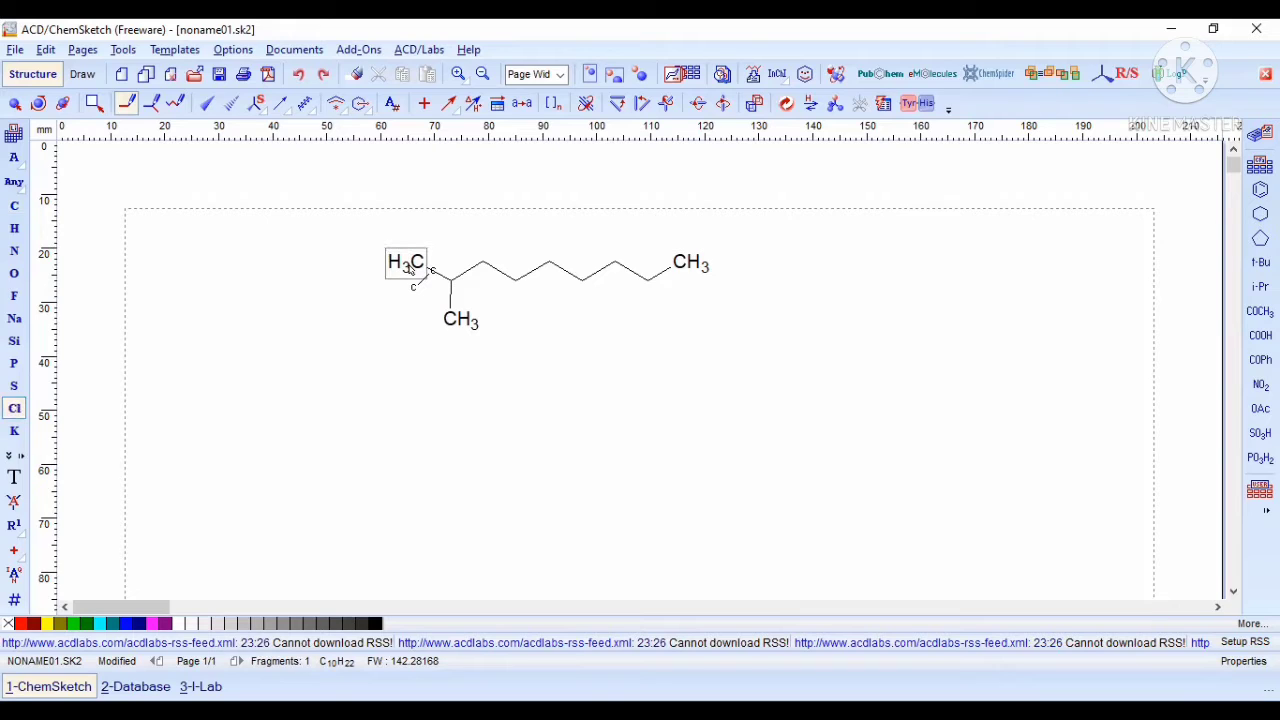
pyautogui.click(410, 270)
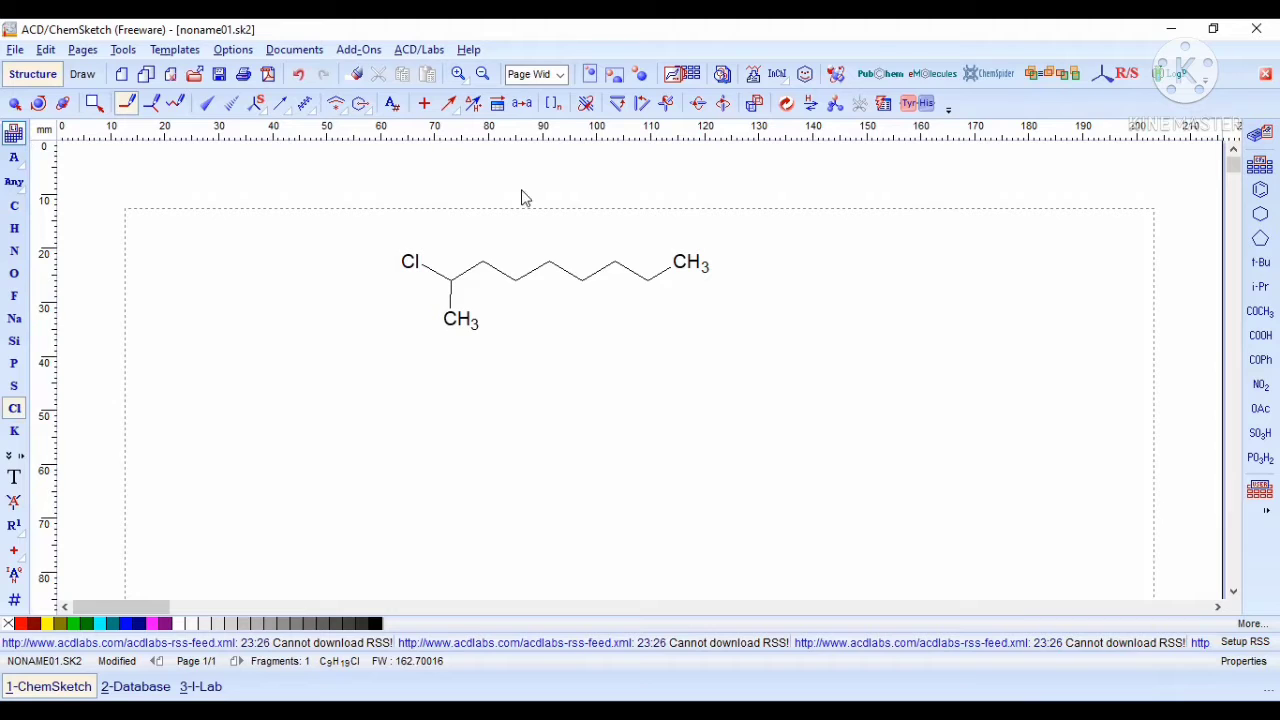
pyautogui.click(845, 296)
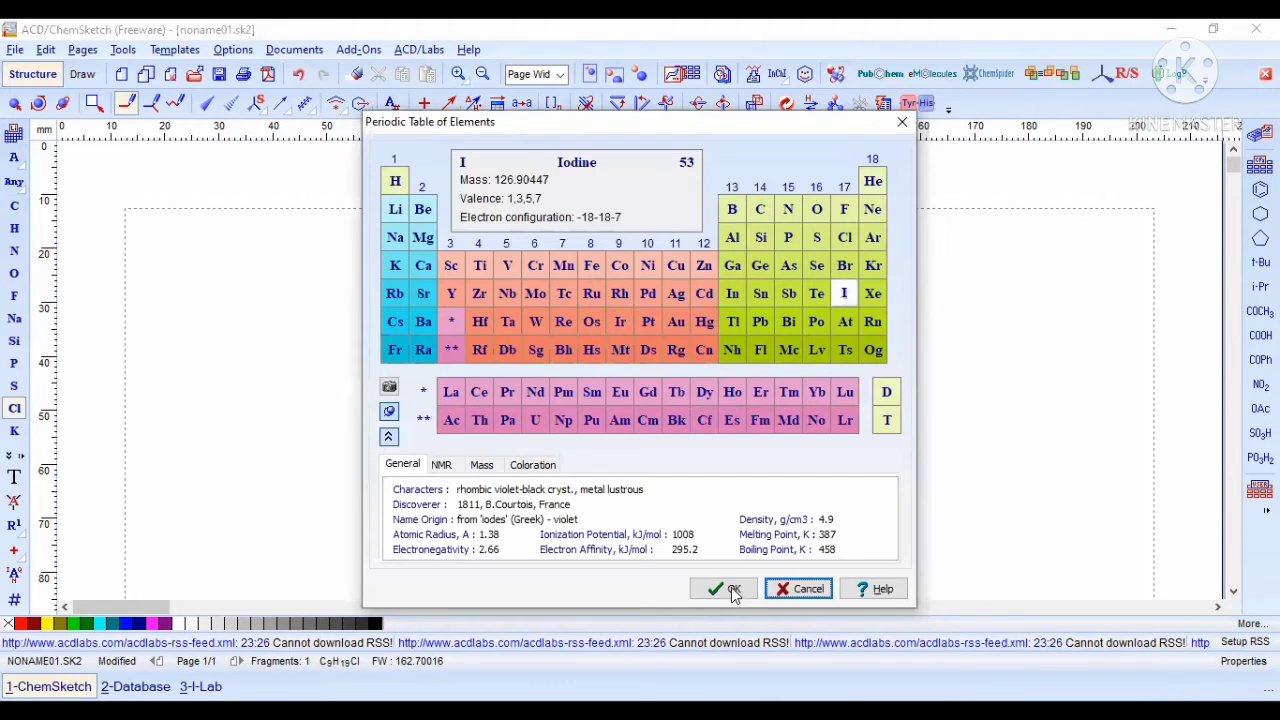
pyautogui.press('Return')
pyautogui.click(407, 262)
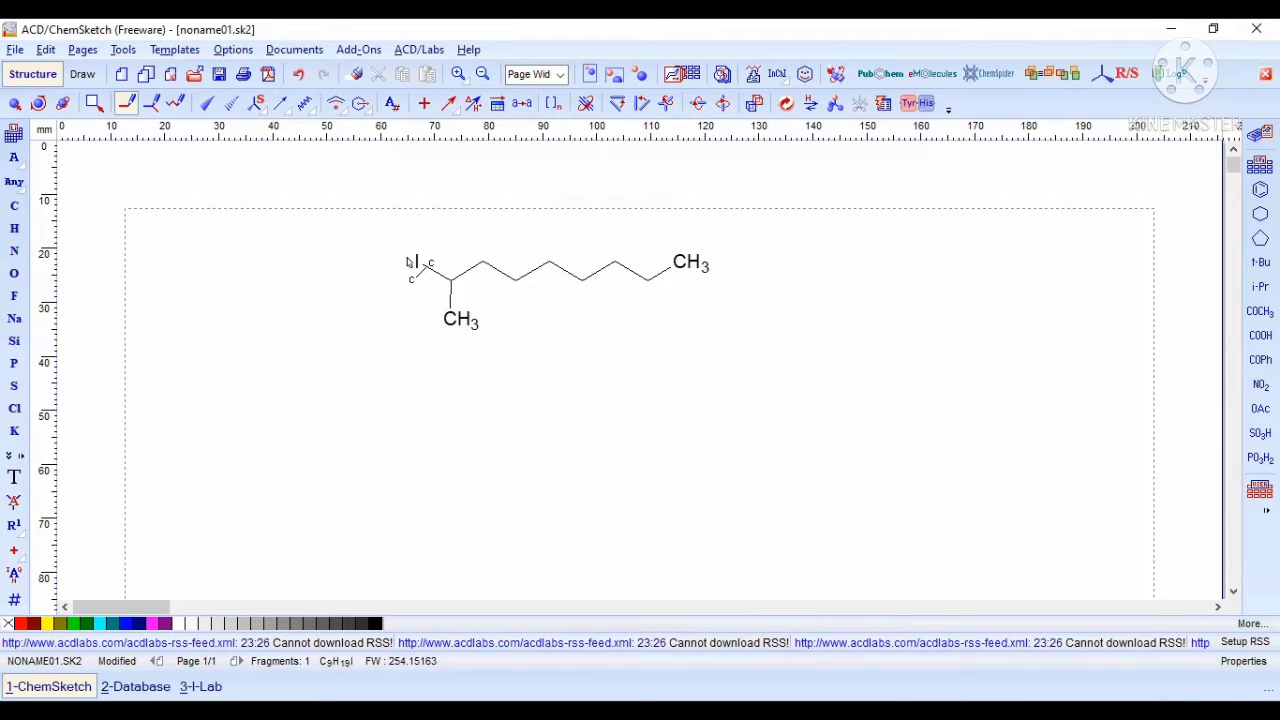
# Step: Attach fluorine atoms above the third and fifth carbons from the chain's right end using Draw Continuous
pyautogui.click(152, 104)
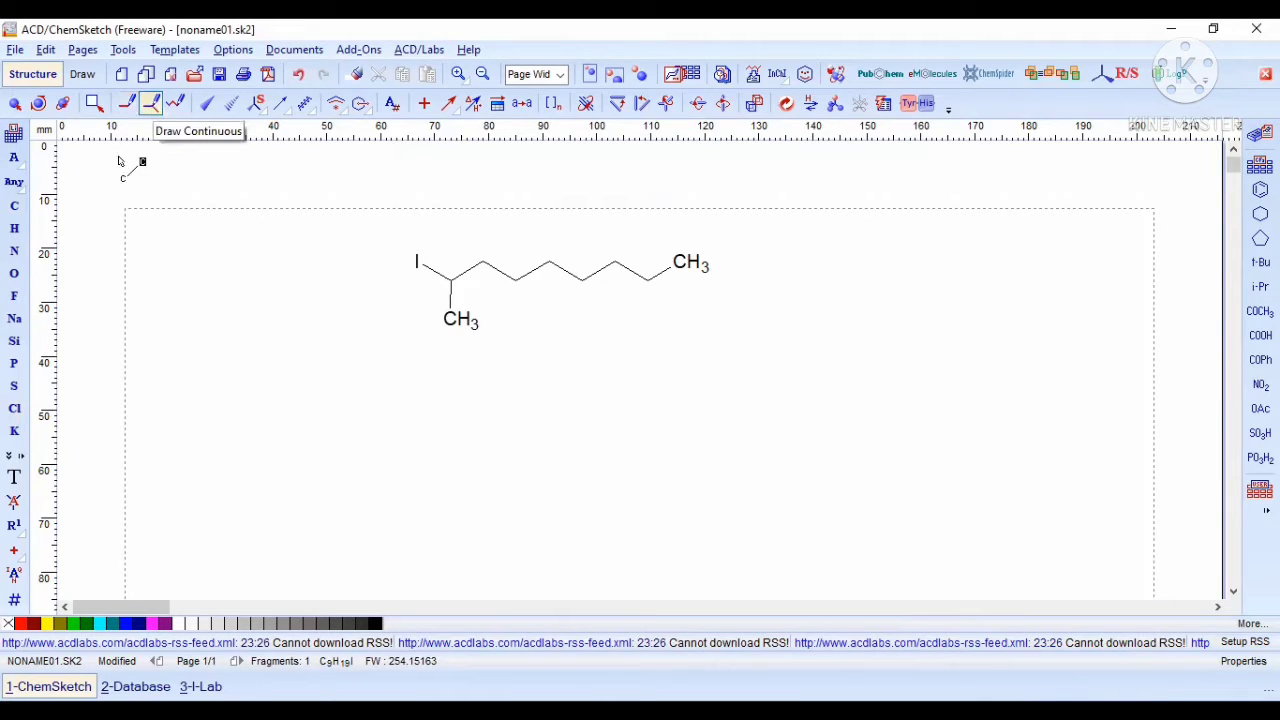
pyautogui.click(14, 303)
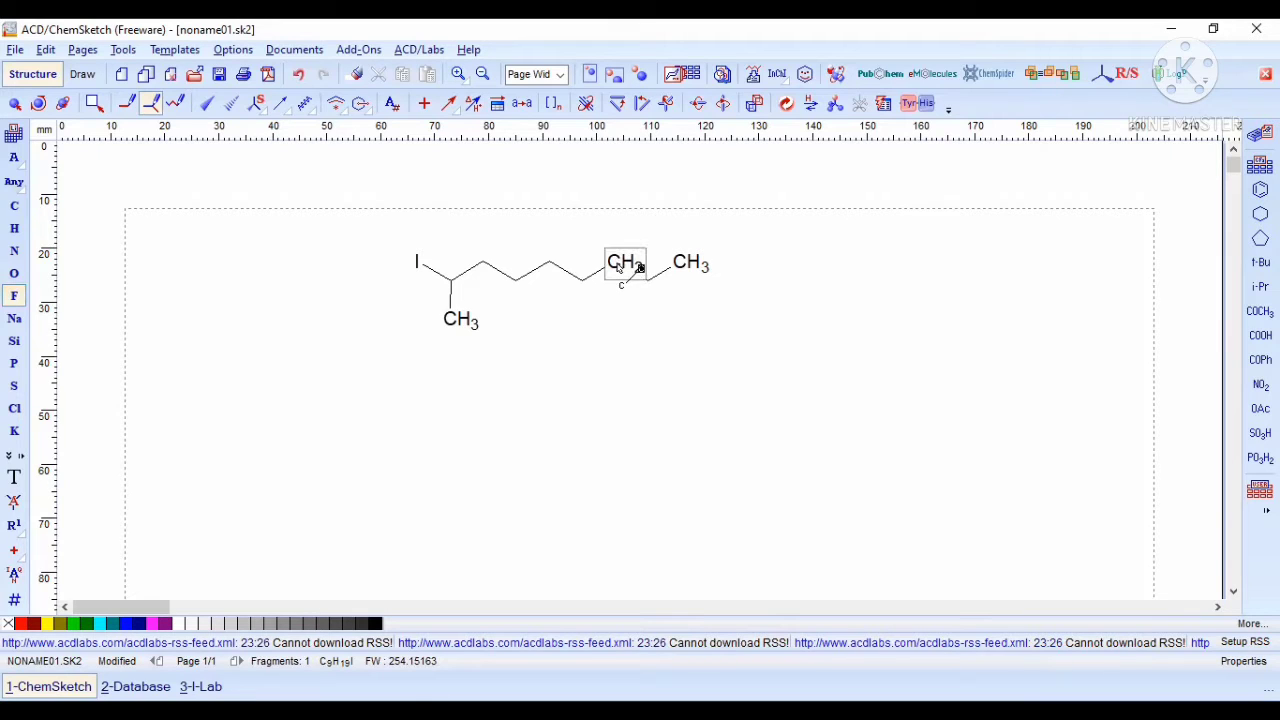
pyautogui.click(619, 267)
pyautogui.click(619, 267)
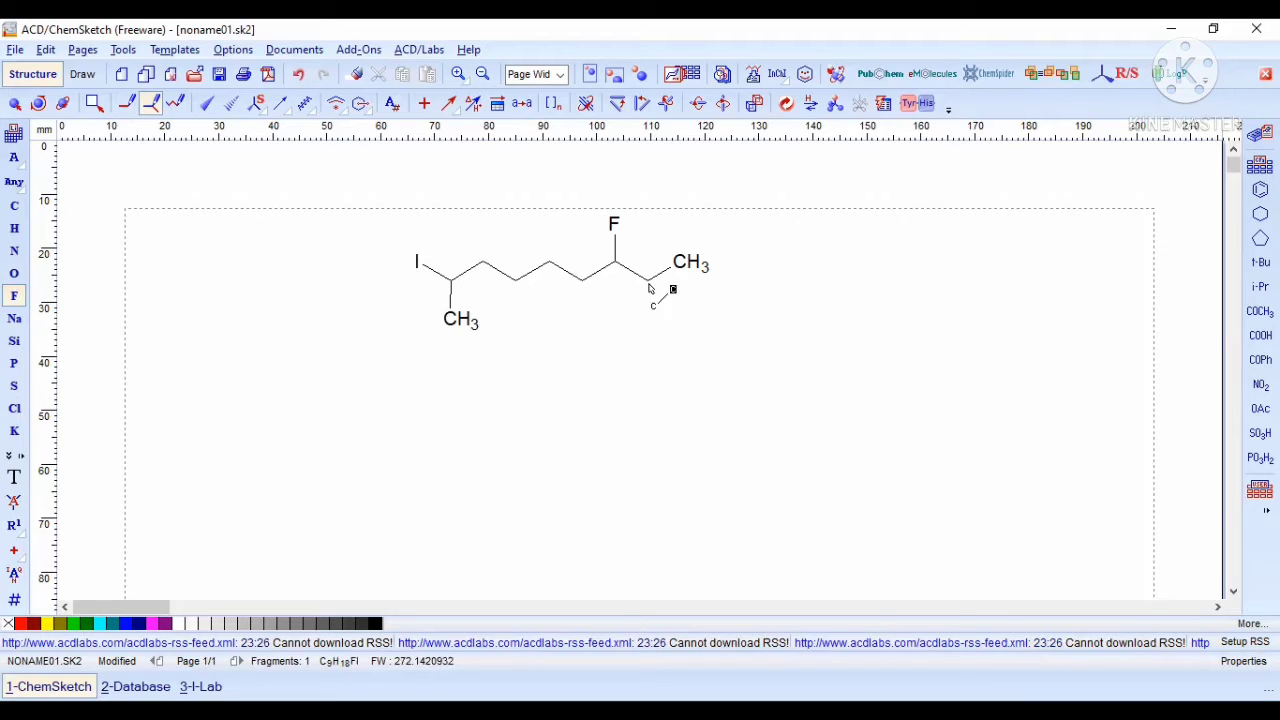
pyautogui.click(571, 262)
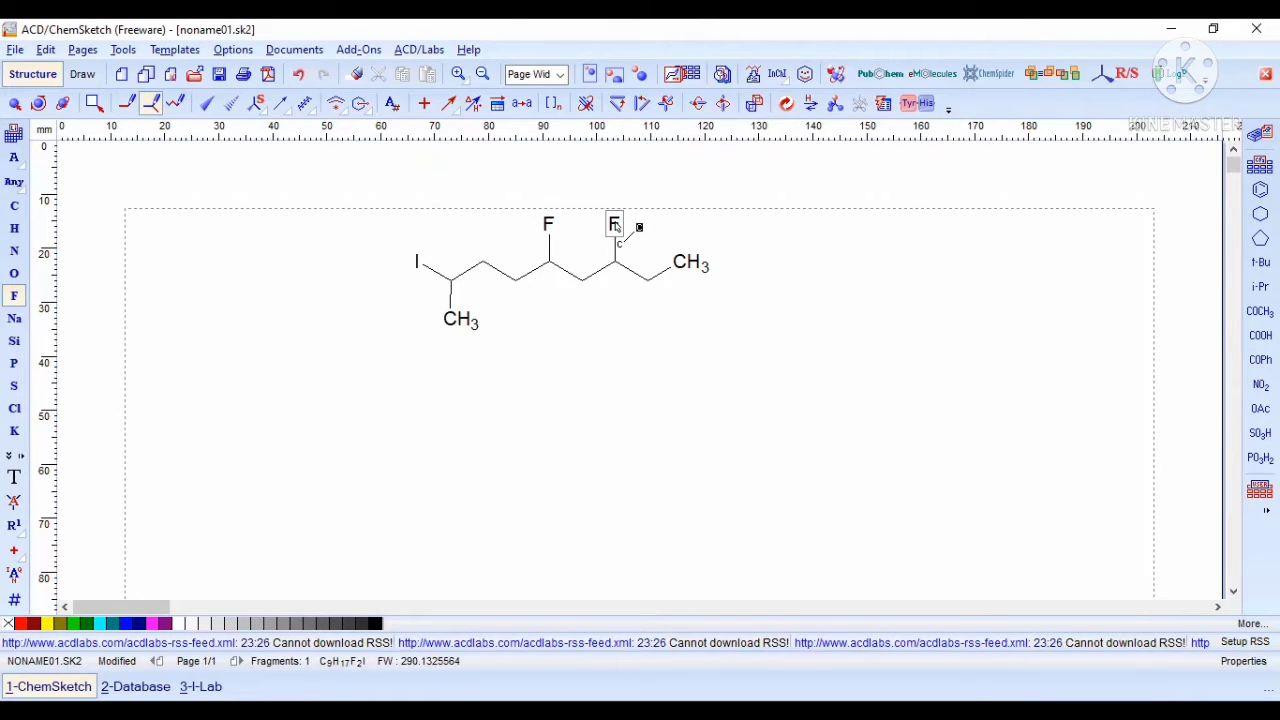
pyautogui.click(129, 108)
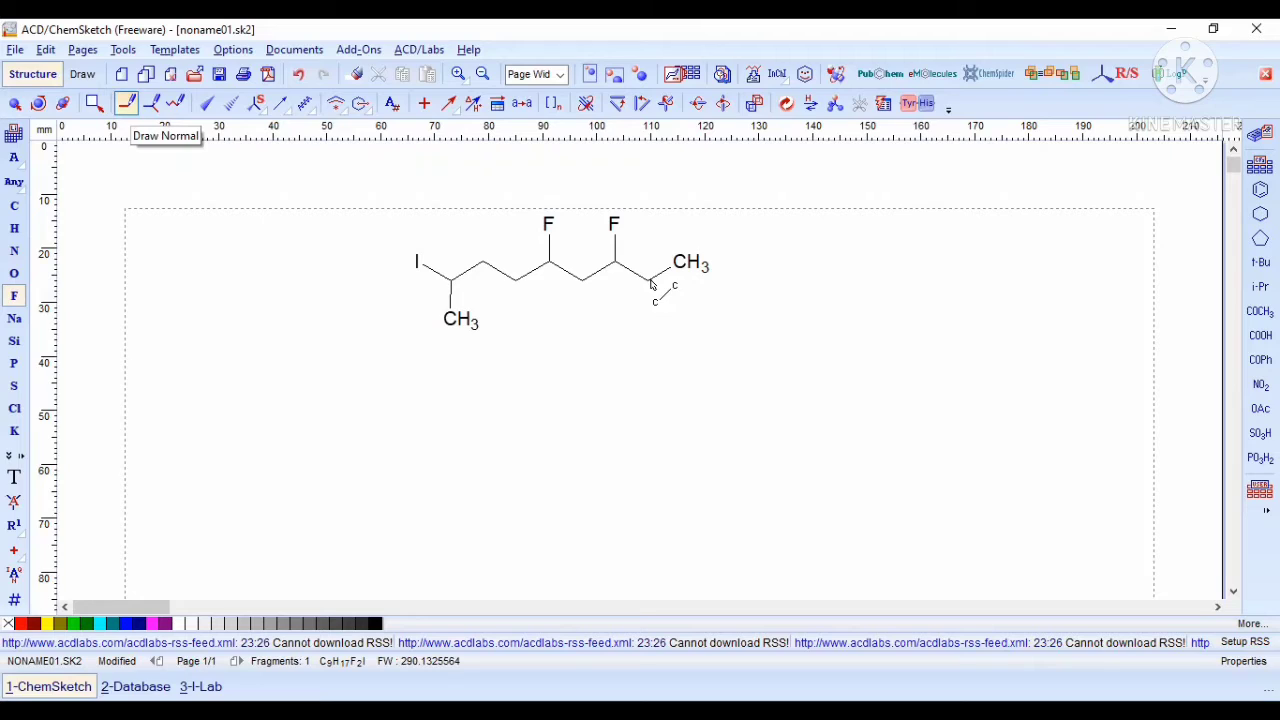
pyautogui.moveTo(652, 285); pyautogui.dragTo(476, 313)
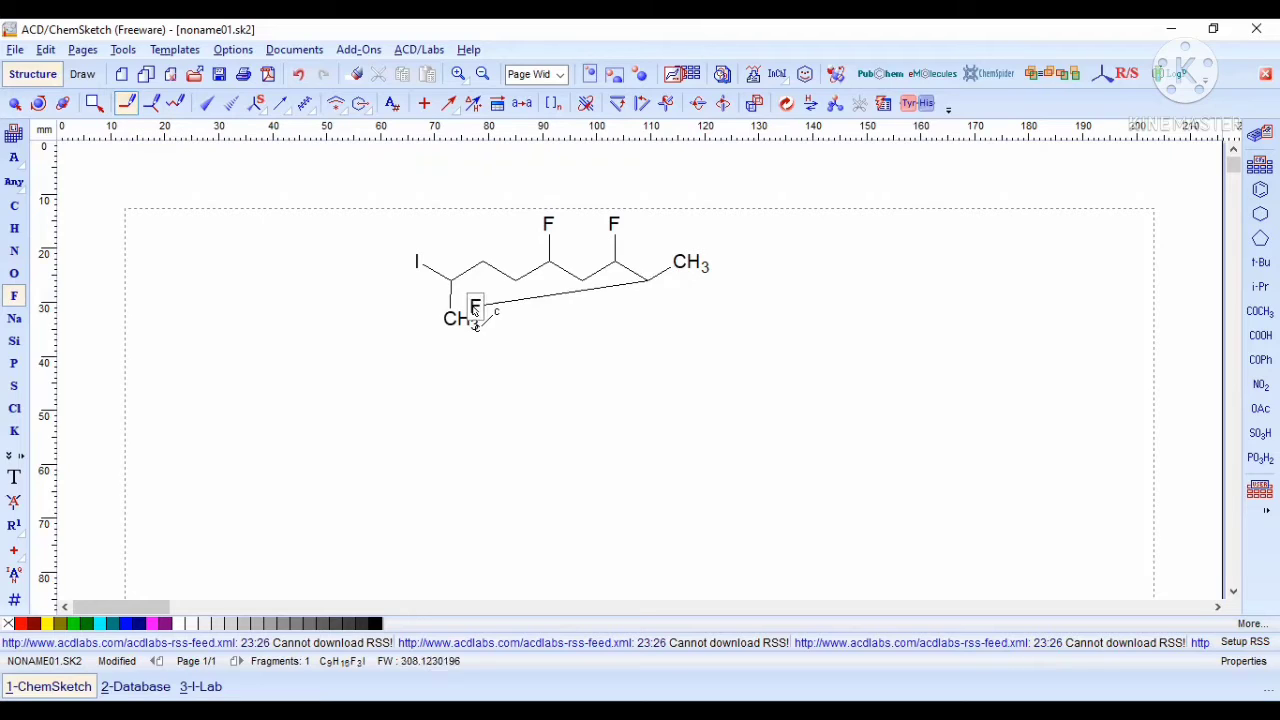
pyautogui.click(300, 76)
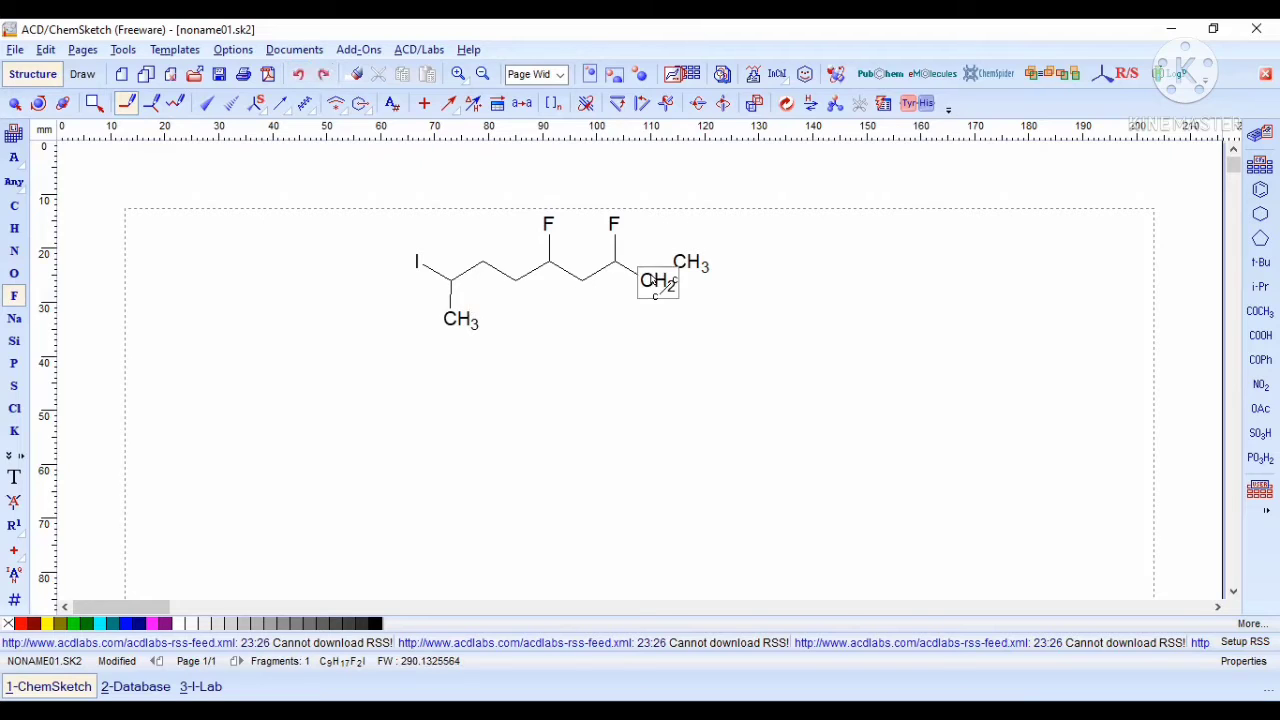
pyautogui.moveTo(652, 287); pyautogui.dragTo(514, 298)
pyautogui.click(502, 289)
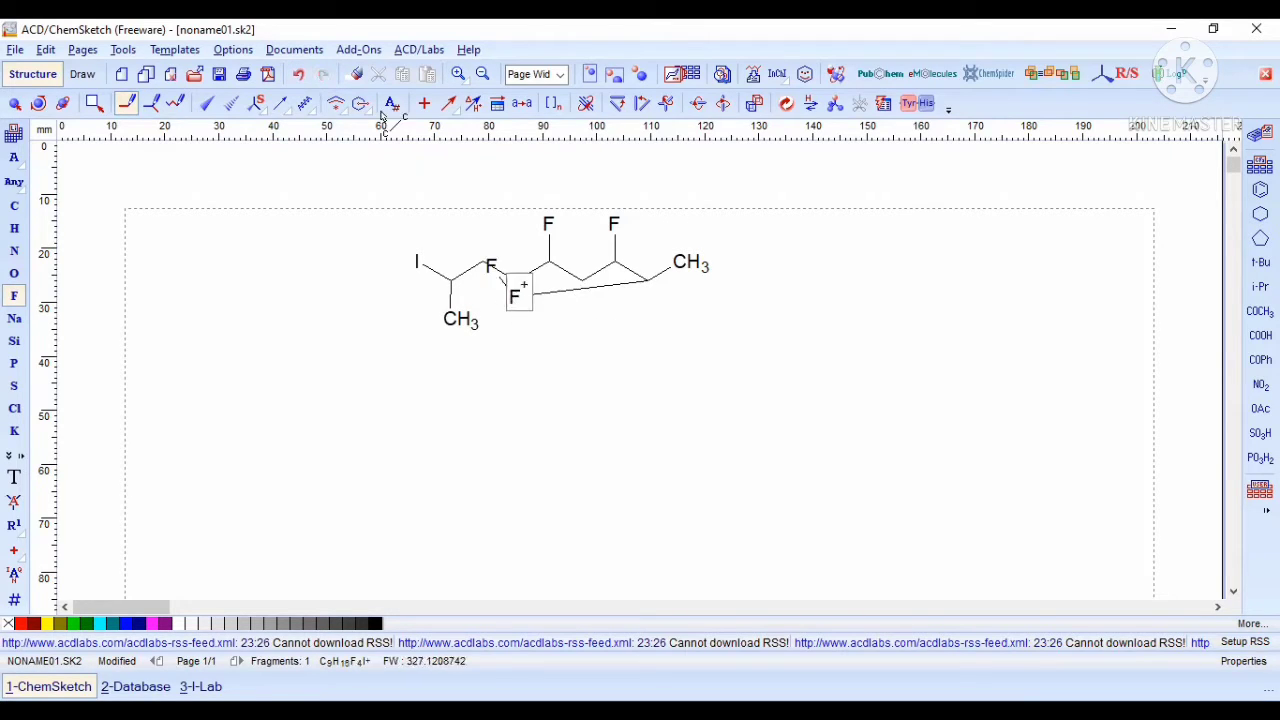
pyautogui.click(299, 75)
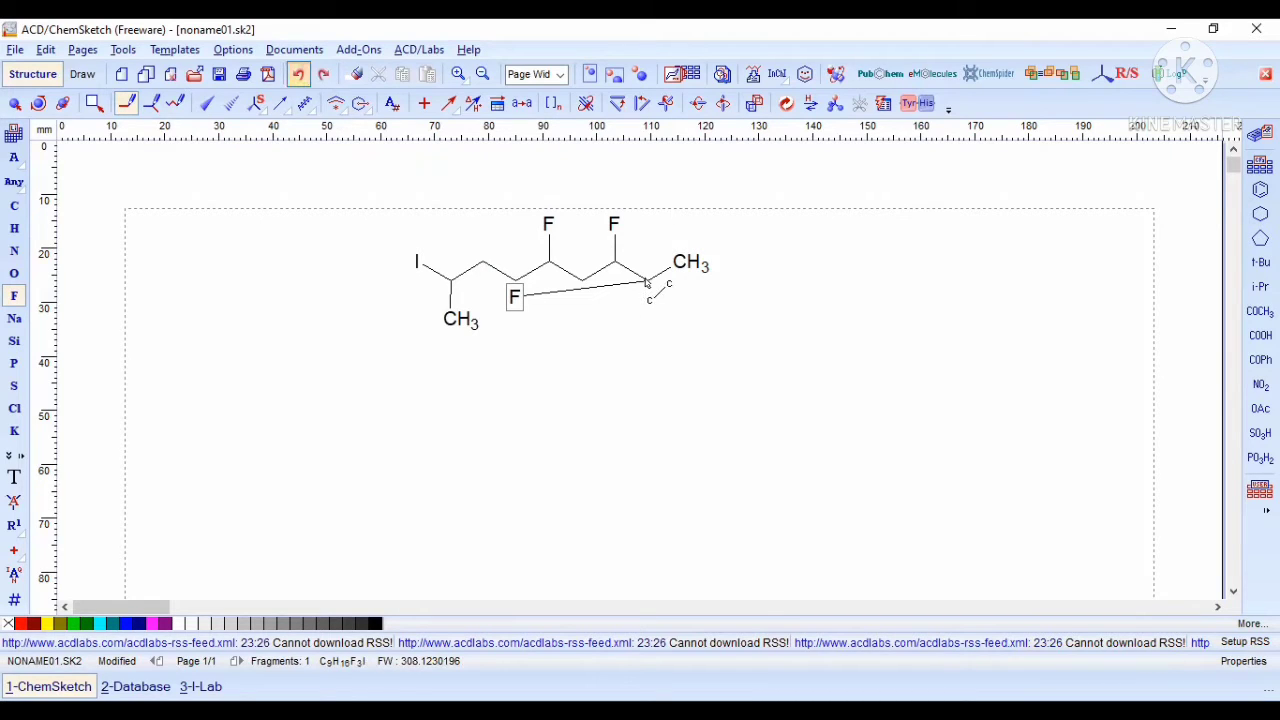
pyautogui.hotkey('ctrl', 'z')
# Step: Bond the carbon beside the right-end methyl to the lower-left methyl to close a ring, and apply Clean Structure
pyautogui.moveTo(480, 309); pyautogui.dragTo(450, 314)
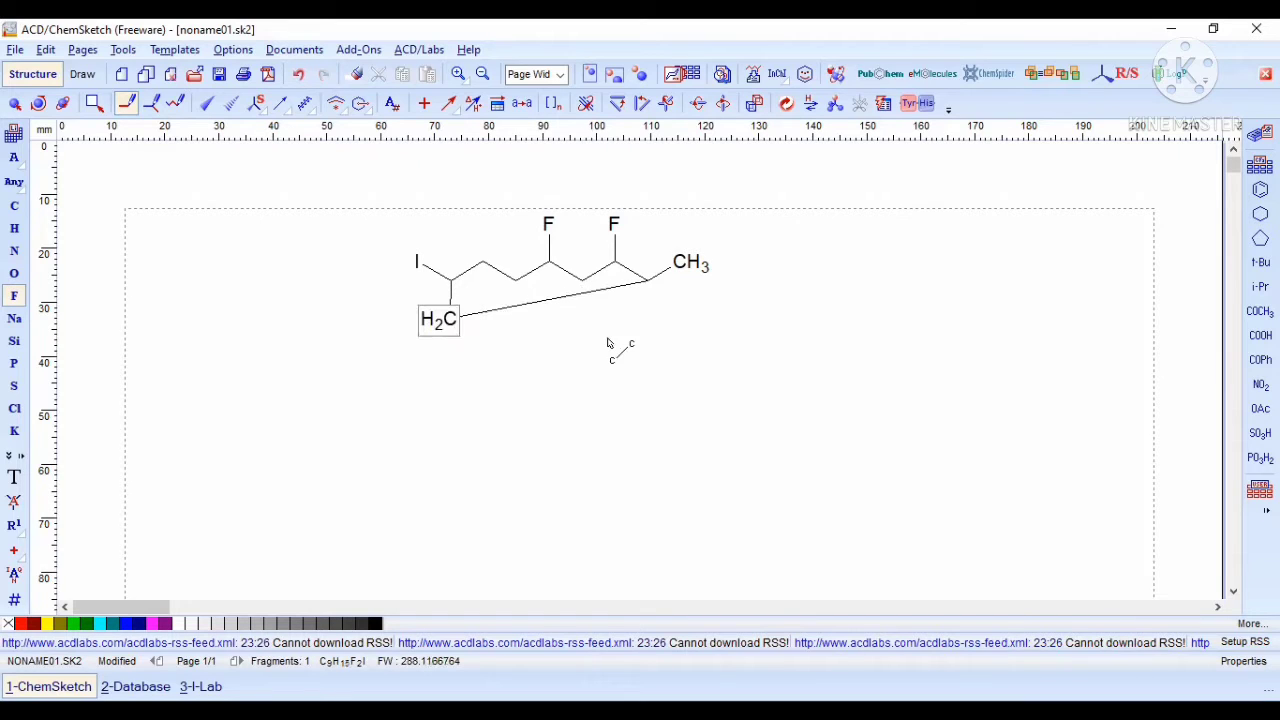
pyautogui.click(787, 104)
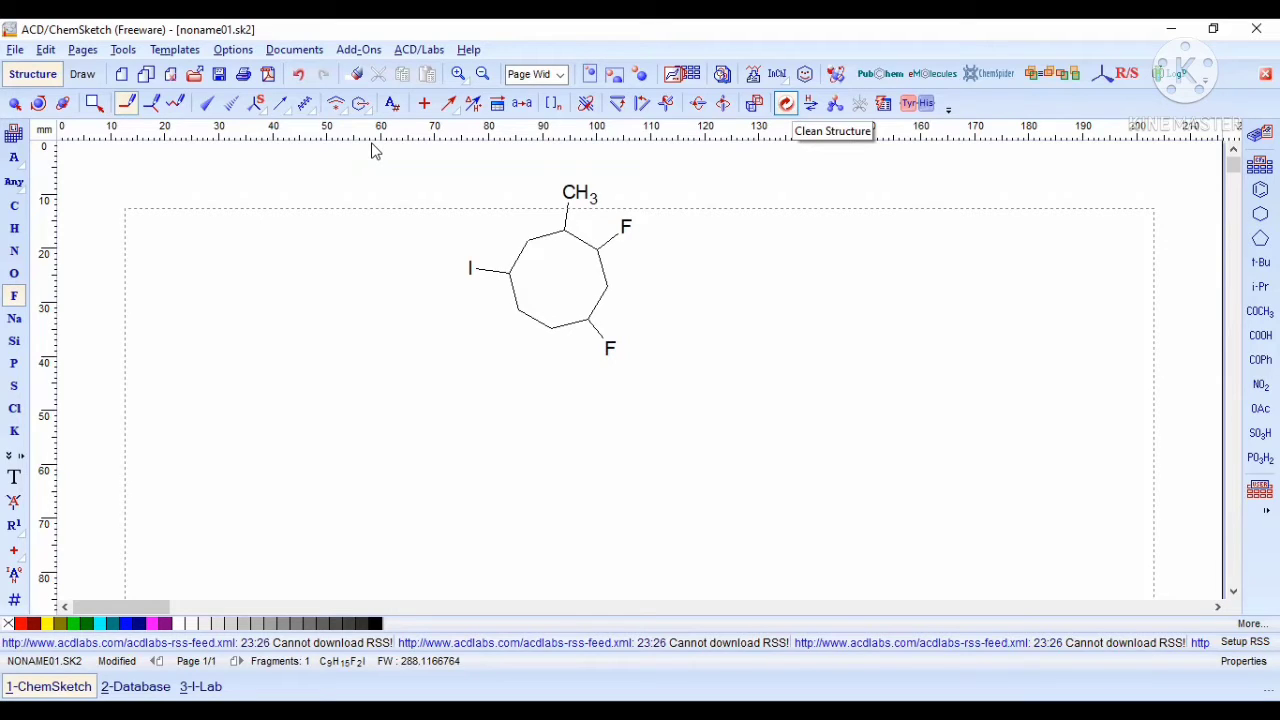
# Step: Replace the iodine on the eight-membered ring with the C2H5 group from the standard labels, using Edit Atom Label
pyautogui.click(13, 502)
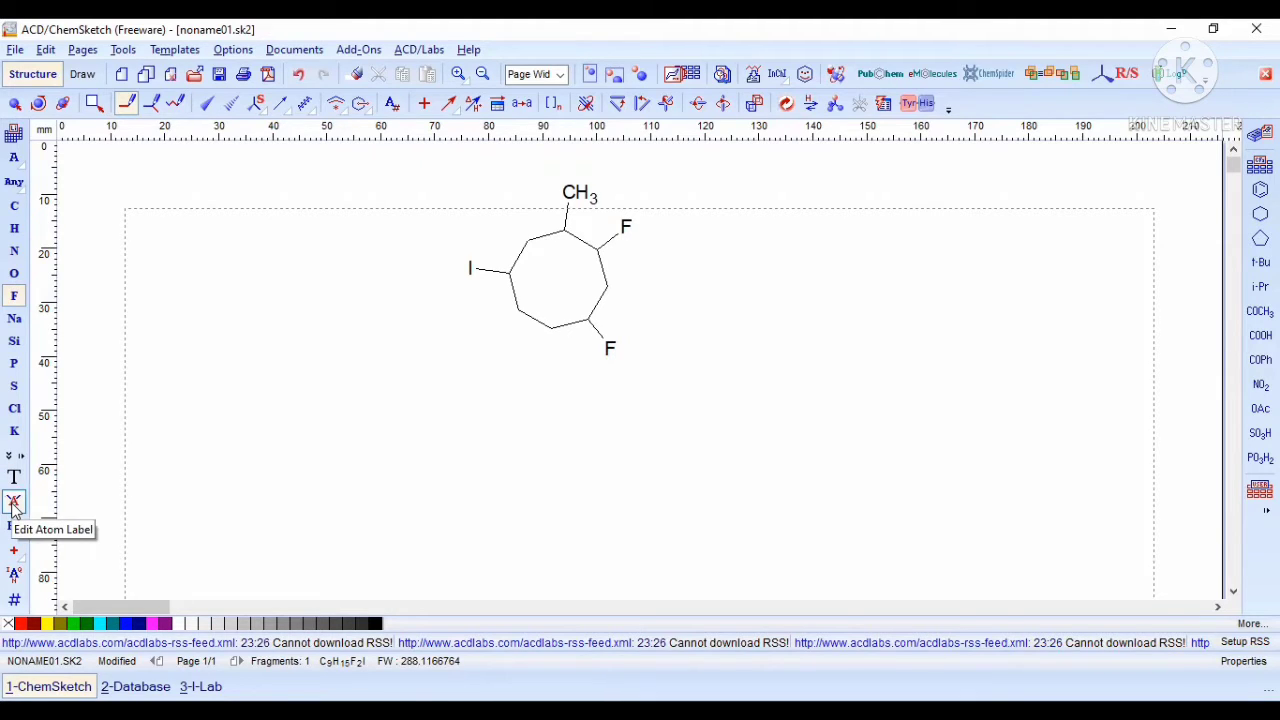
pyautogui.click(471, 270)
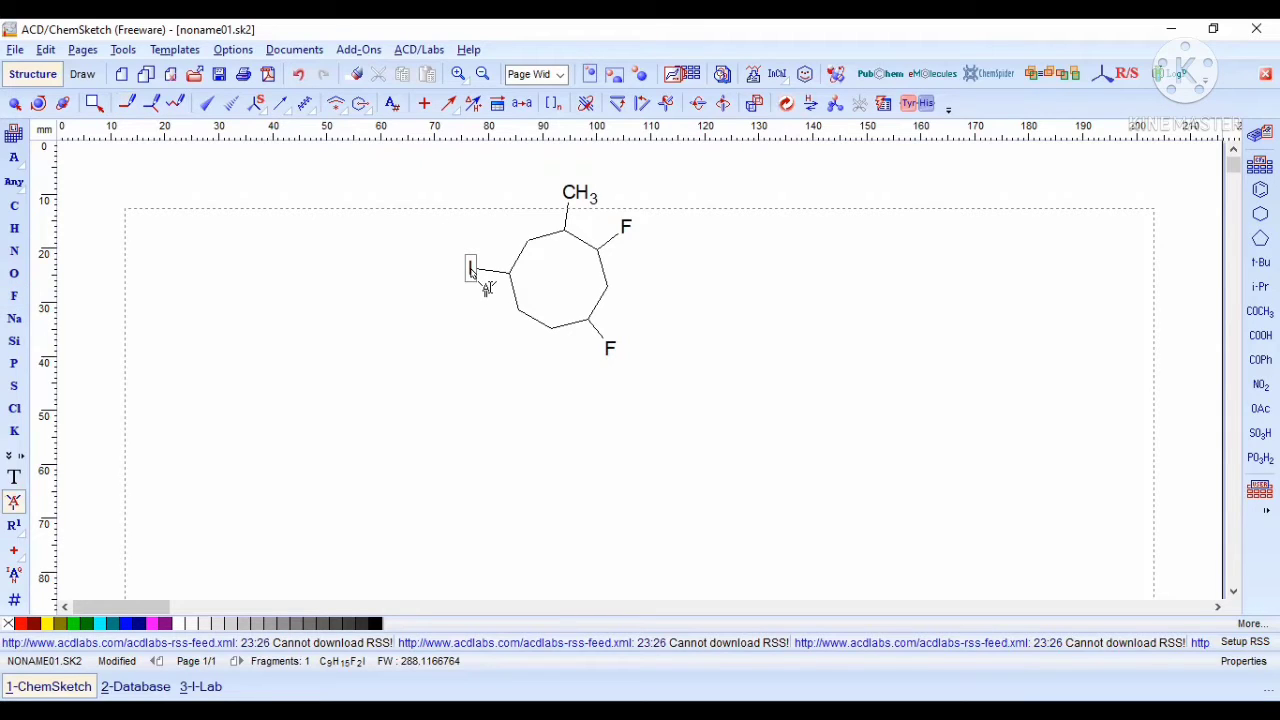
pyautogui.click(471, 270)
pyautogui.click(473, 275)
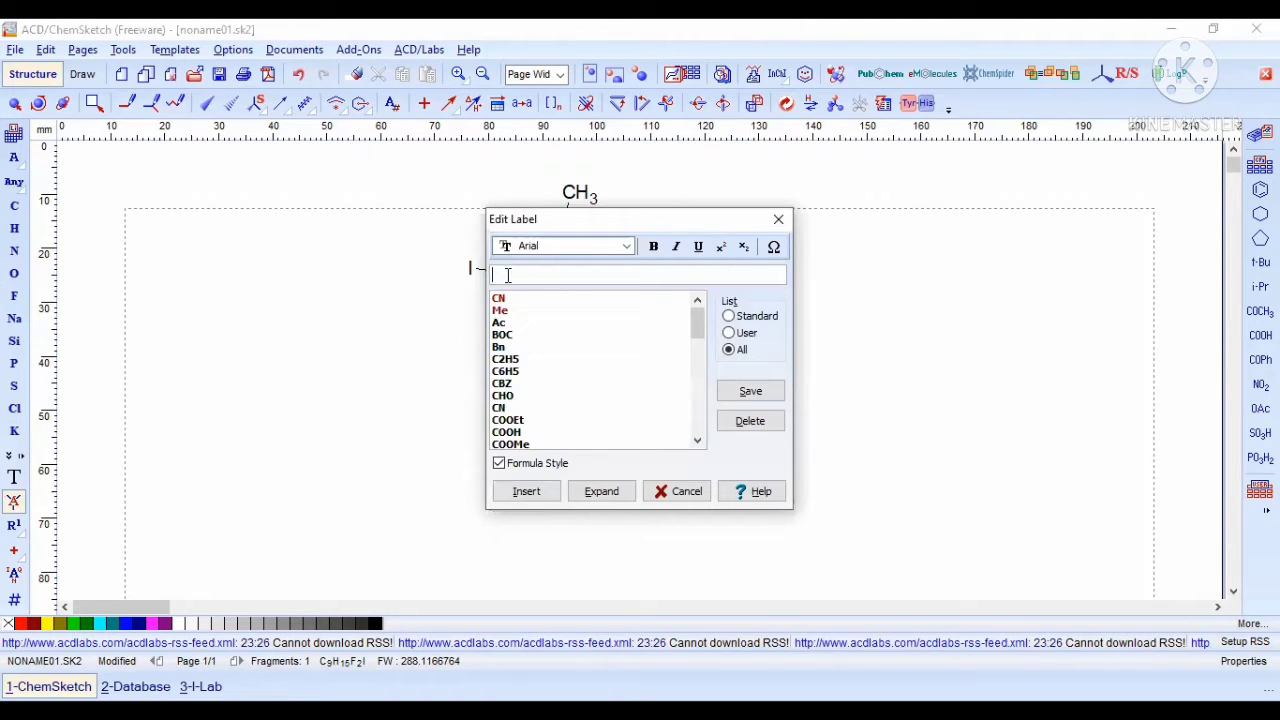
pyautogui.write('pp')
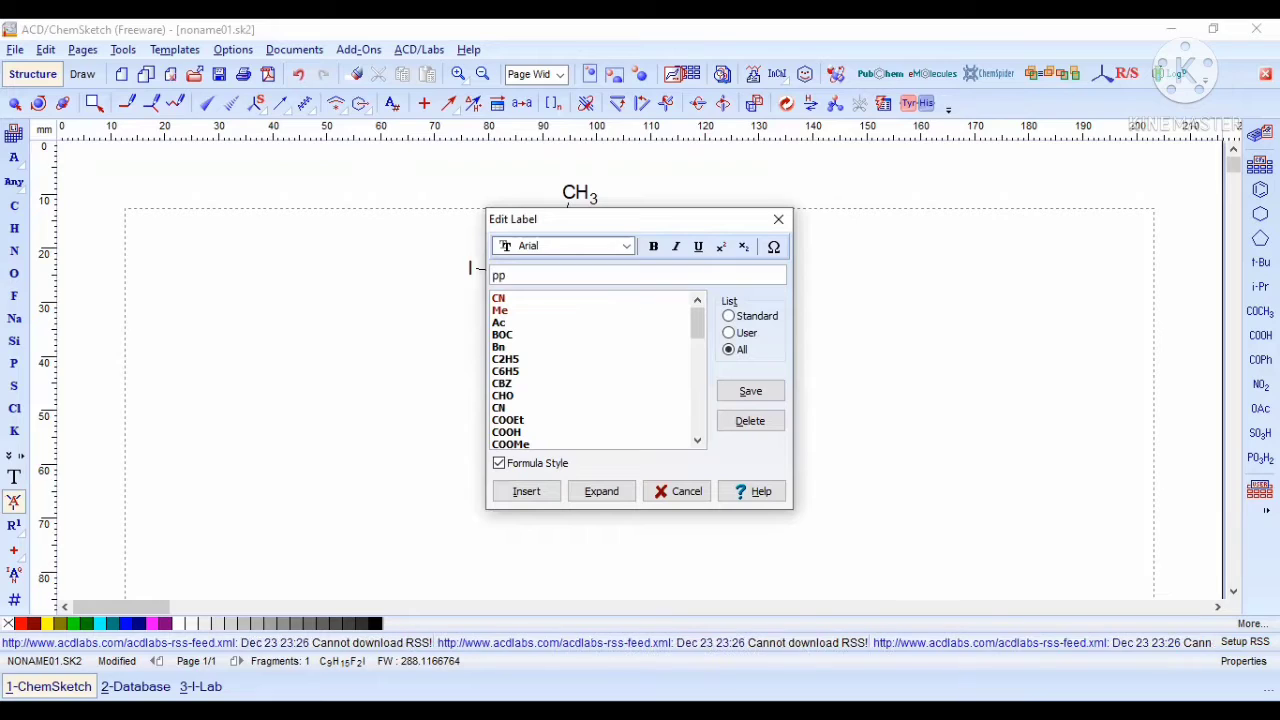
pyautogui.write('h3')
pyautogui.click(508, 366)
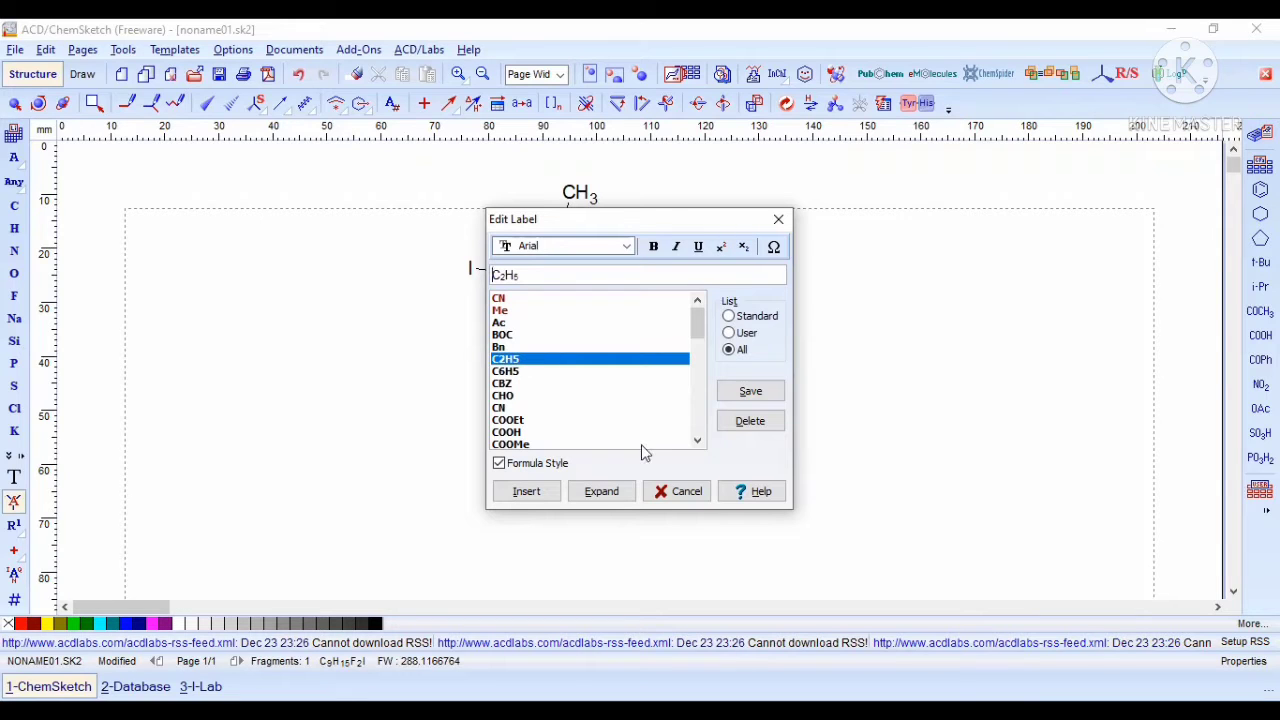
pyautogui.click(528, 491)
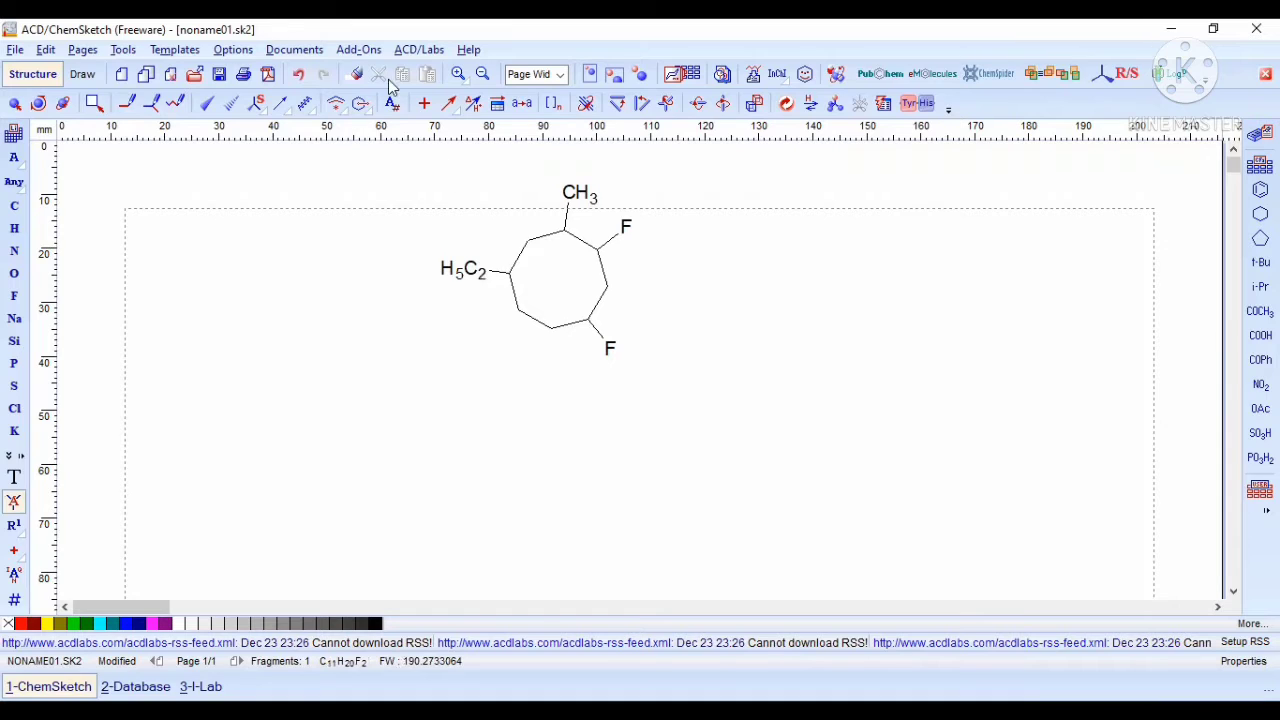
# Step: Delete the whole ring structure piece by piece with the Delete tool until the page is empty
pyautogui.click(356, 75)
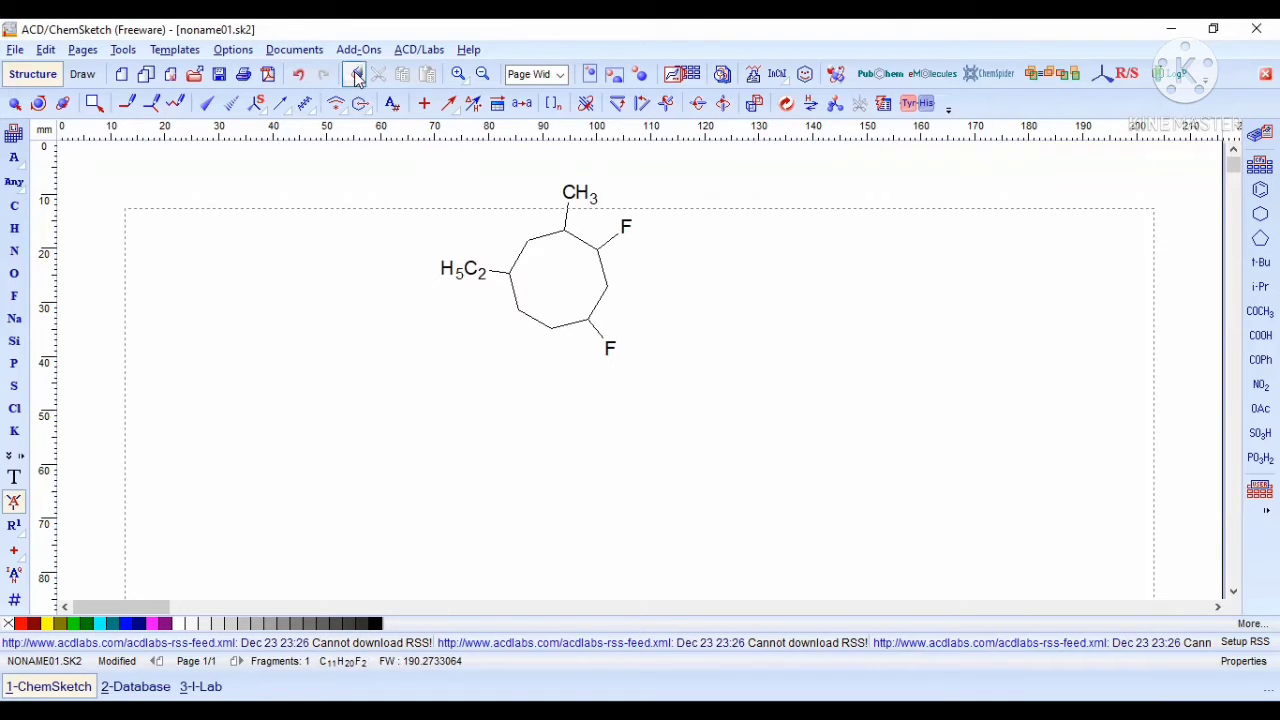
pyautogui.click(595, 251)
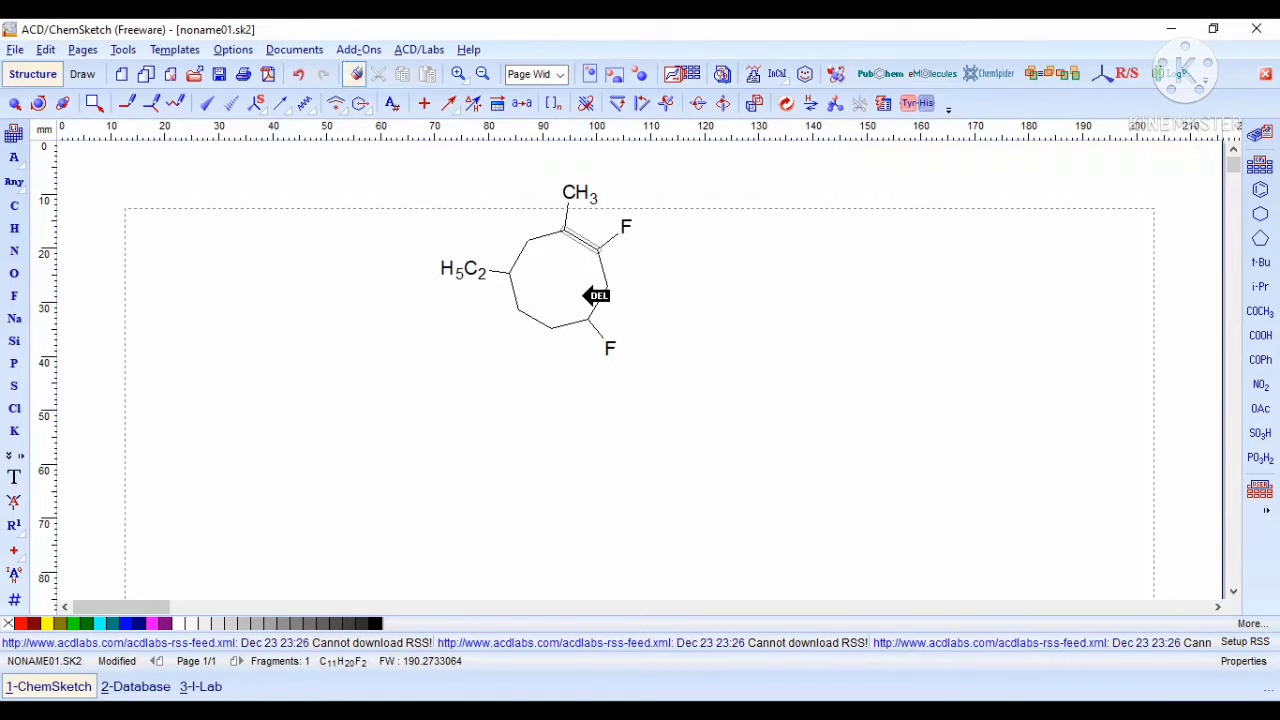
pyautogui.click(569, 324)
pyautogui.click(519, 262)
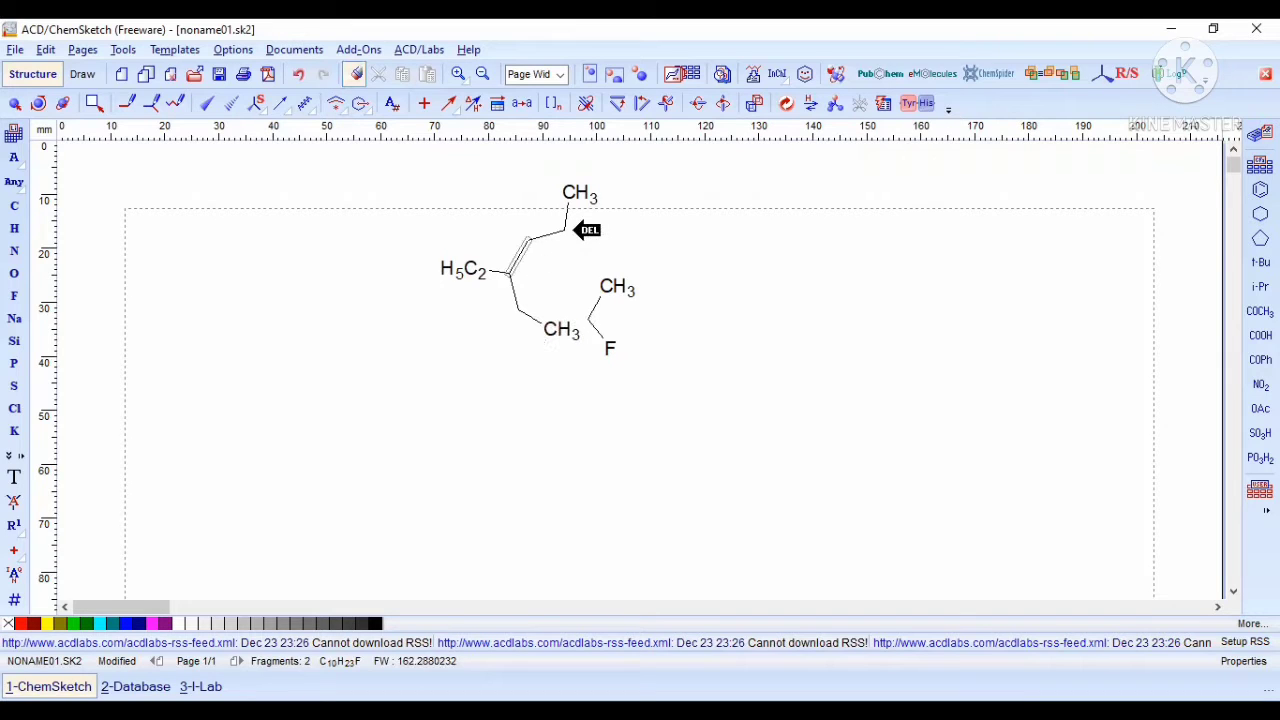
pyautogui.click(590, 321)
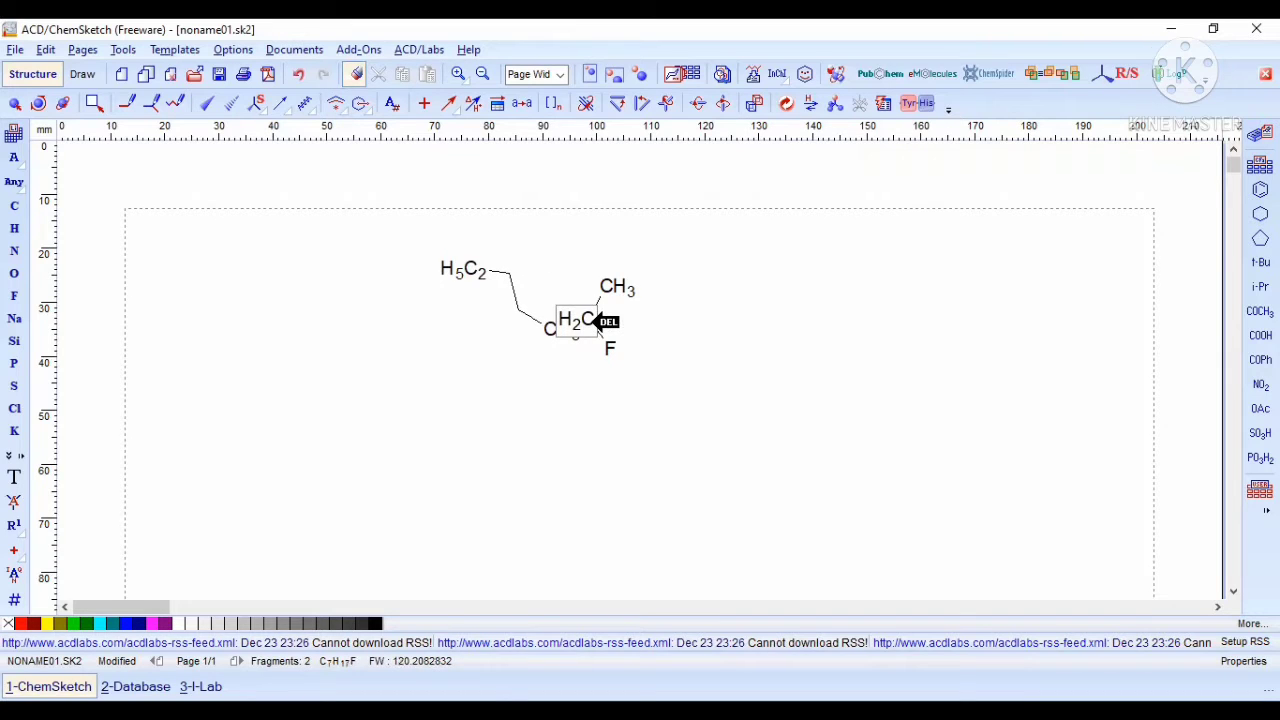
pyautogui.click(528, 314)
pyautogui.click(528, 314)
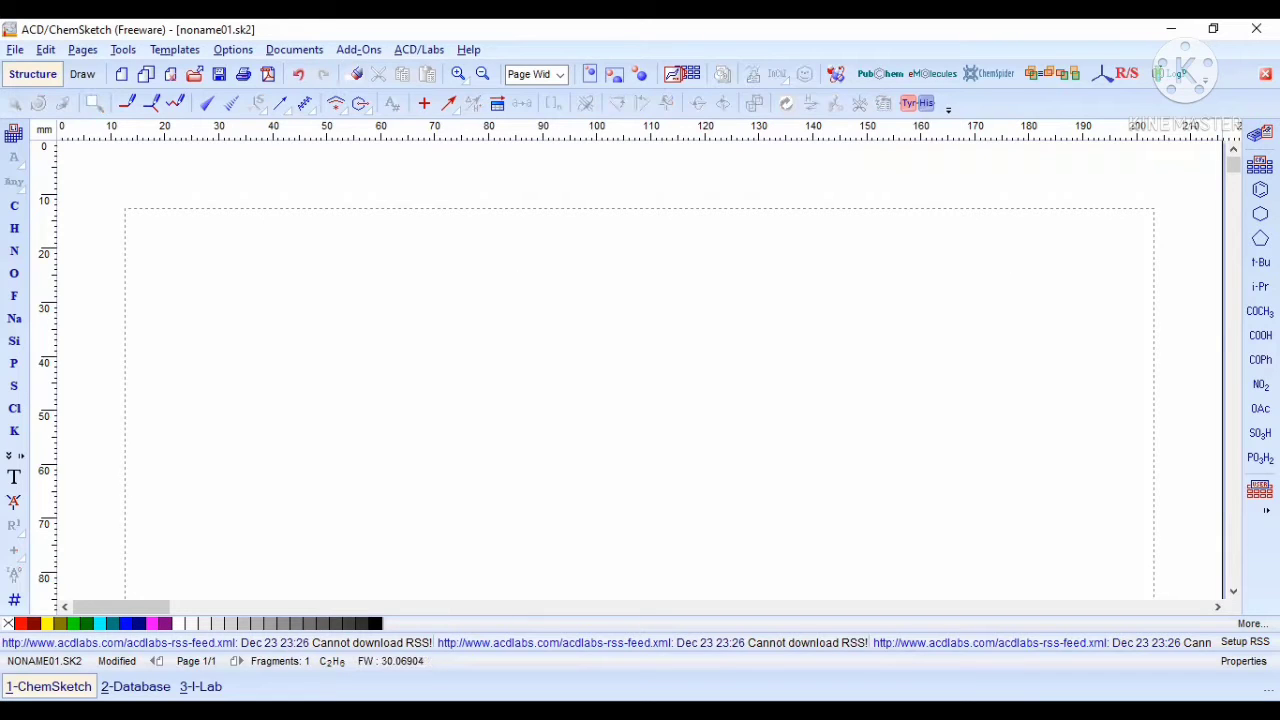
# Step: Place a cyclopentane ring on the empty page and attach a carboxyl group to its right vertex
pyautogui.click(1260, 238)
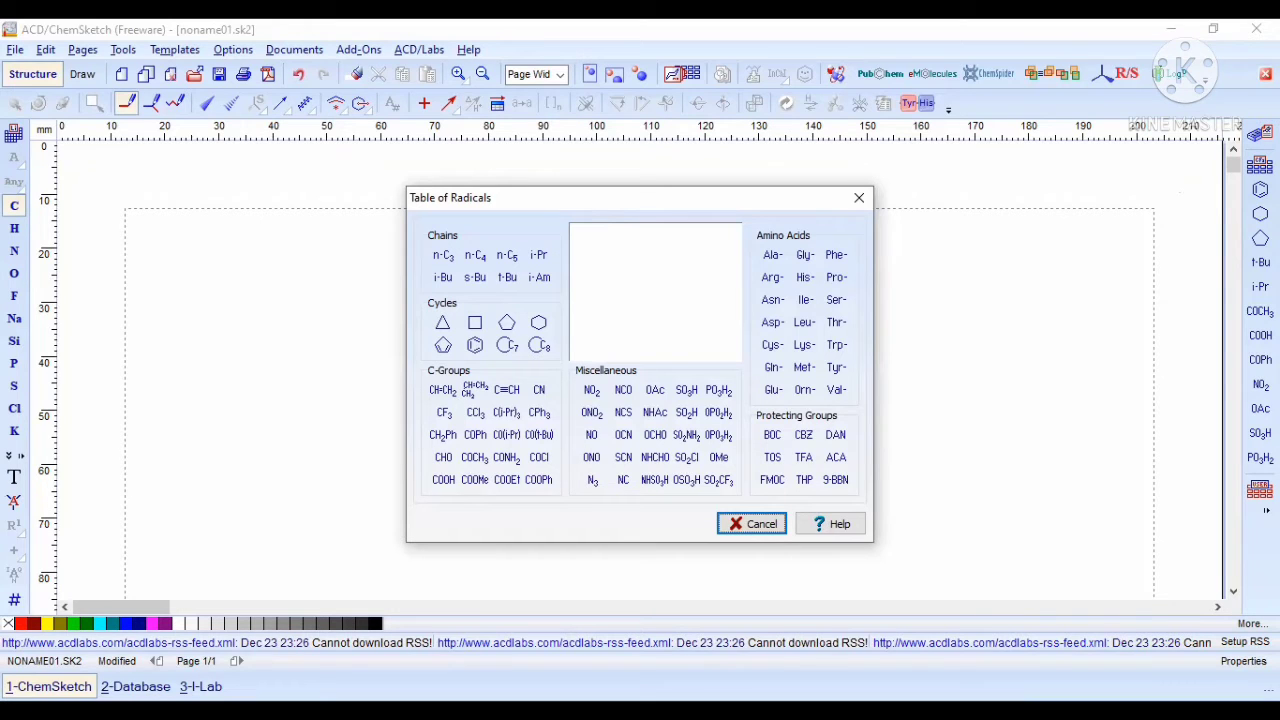
pyautogui.press('Escape')
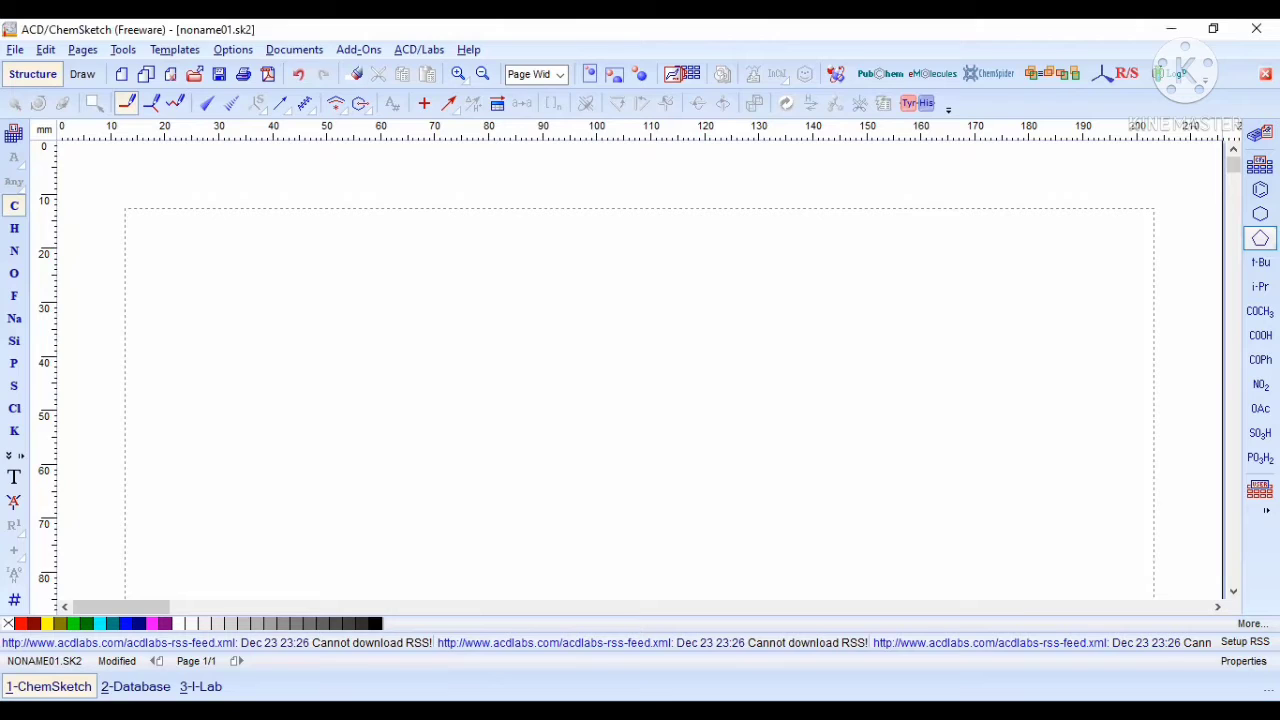
pyautogui.click(556, 327)
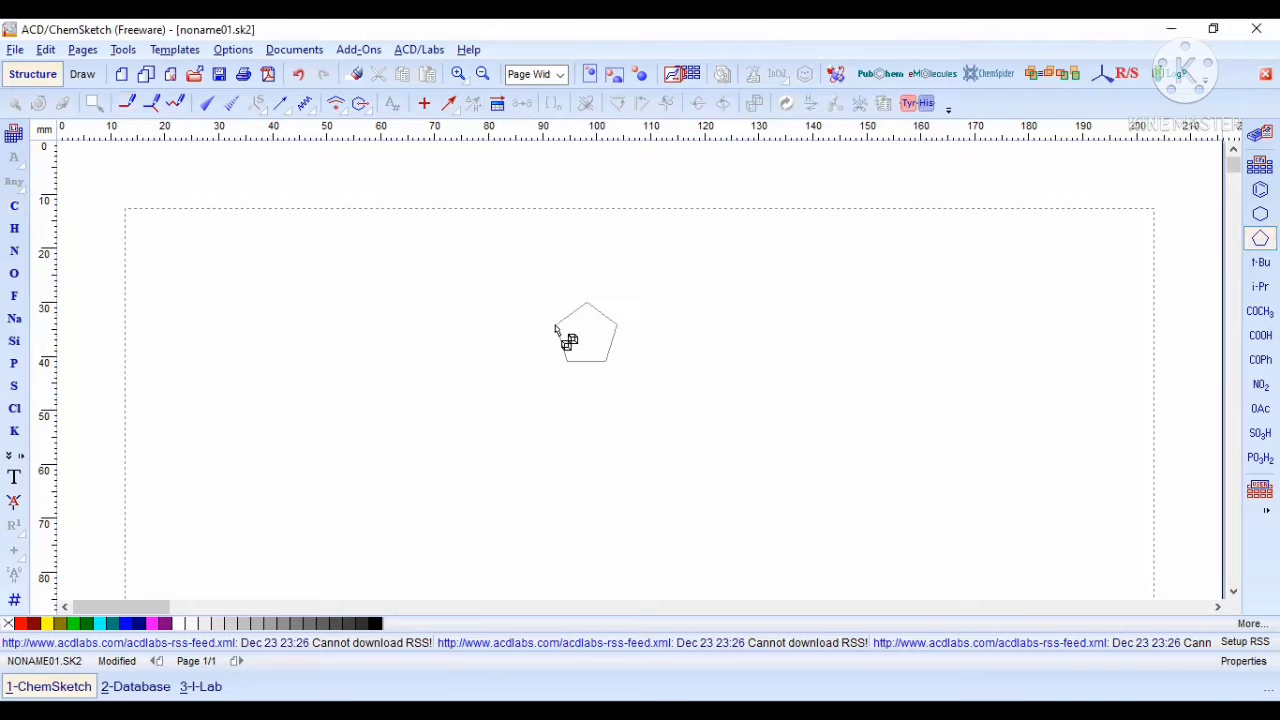
pyautogui.click(935, 390)
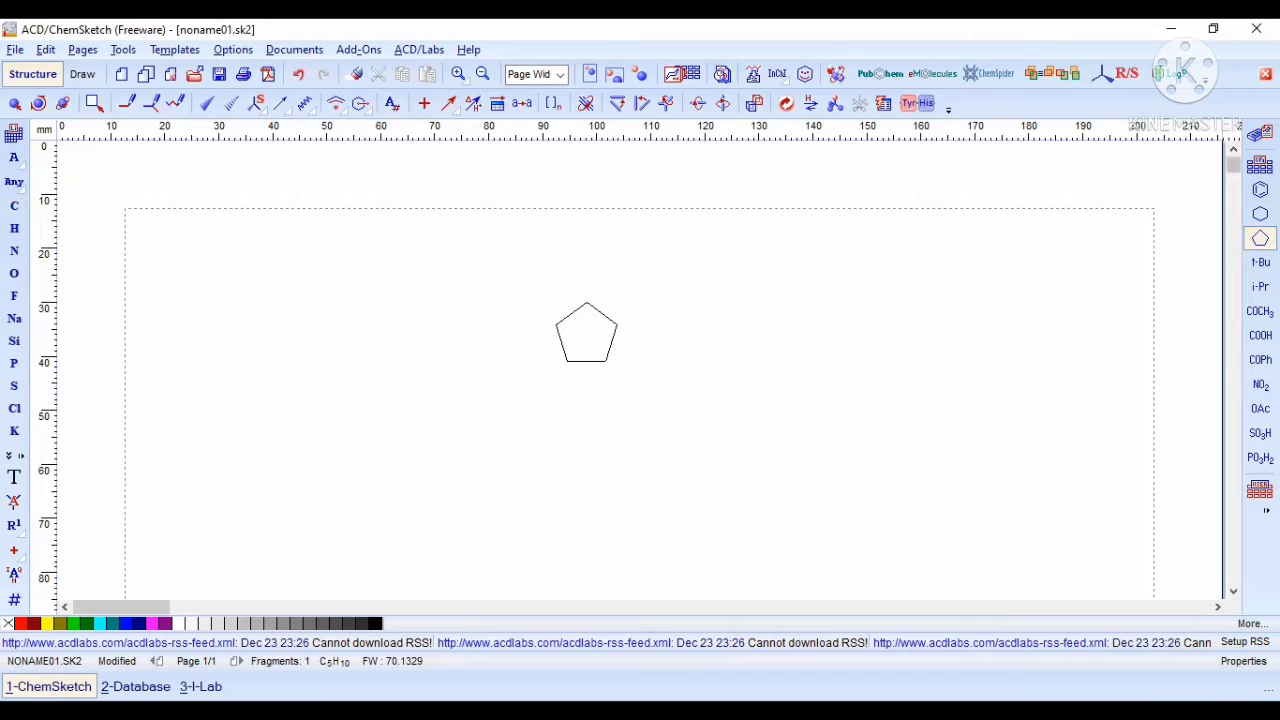
pyautogui.click(1260, 335)
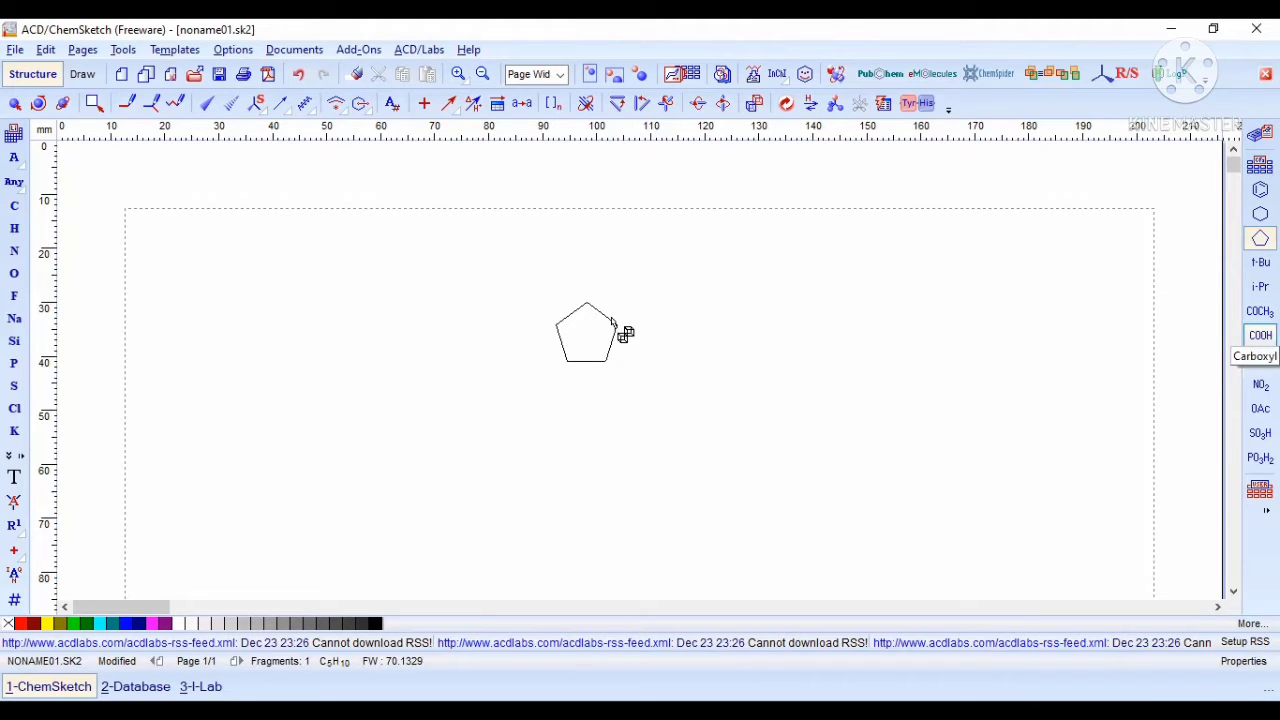
pyautogui.click(614, 325)
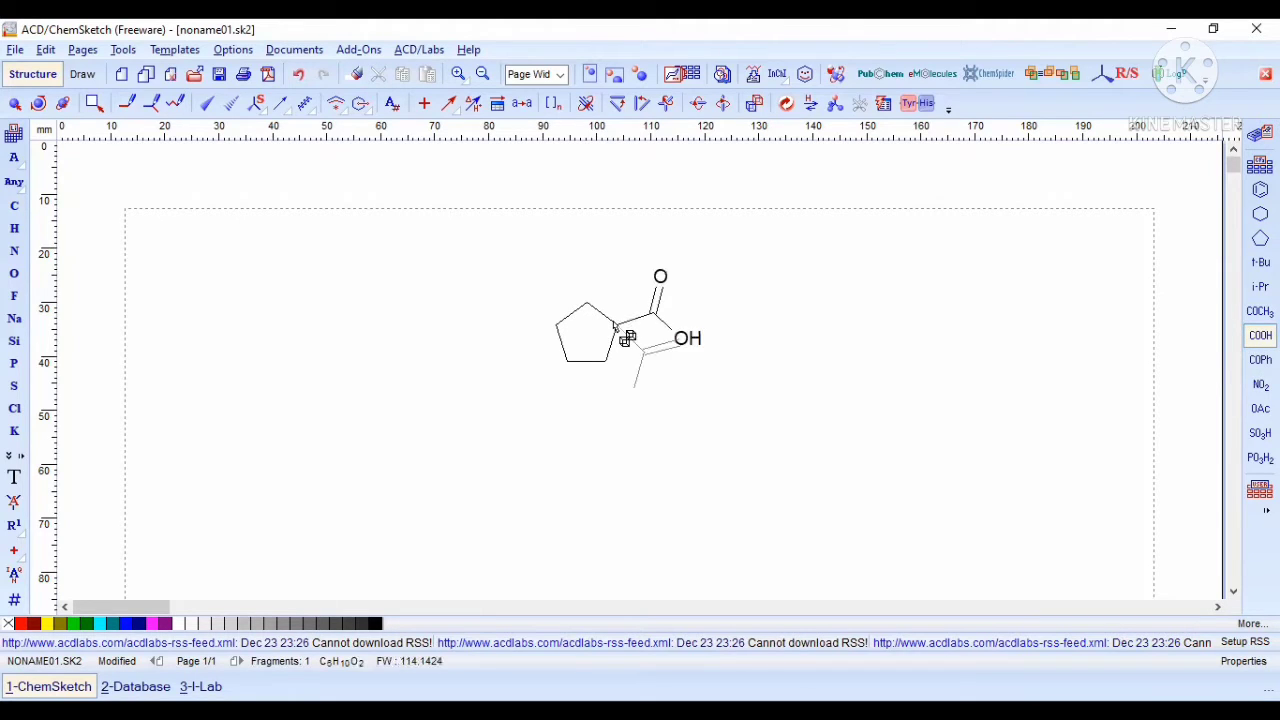
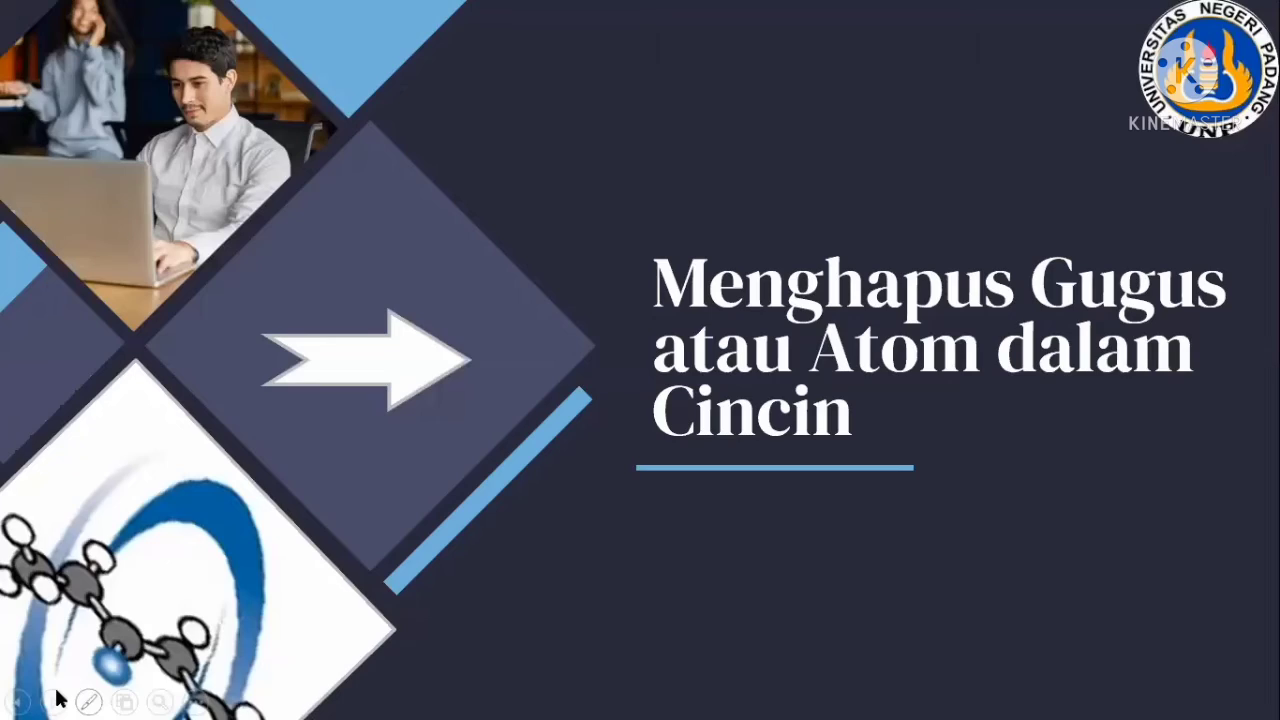
pyautogui.click(57, 698)
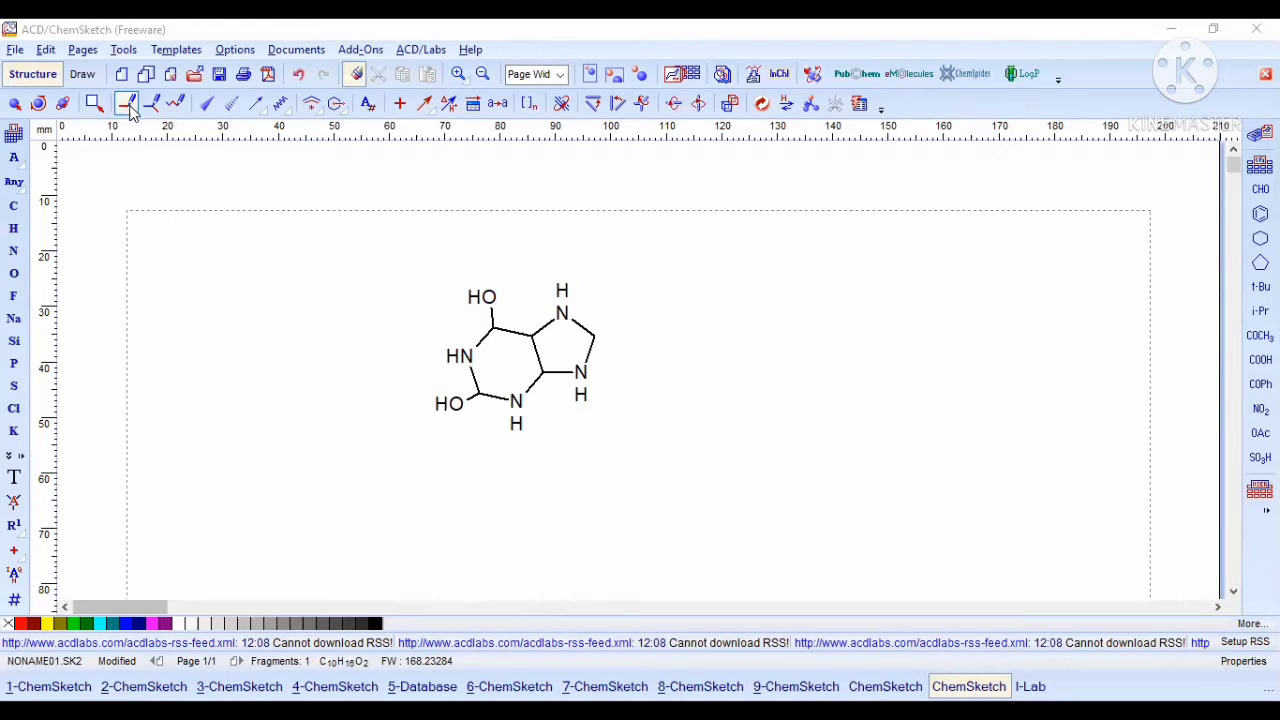
# Step: Convert both C–OH bonds, the ring-fusion bond and the five-membered ring's right C–N bond to double bonds using Draw Normal
pyautogui.click(132, 106)
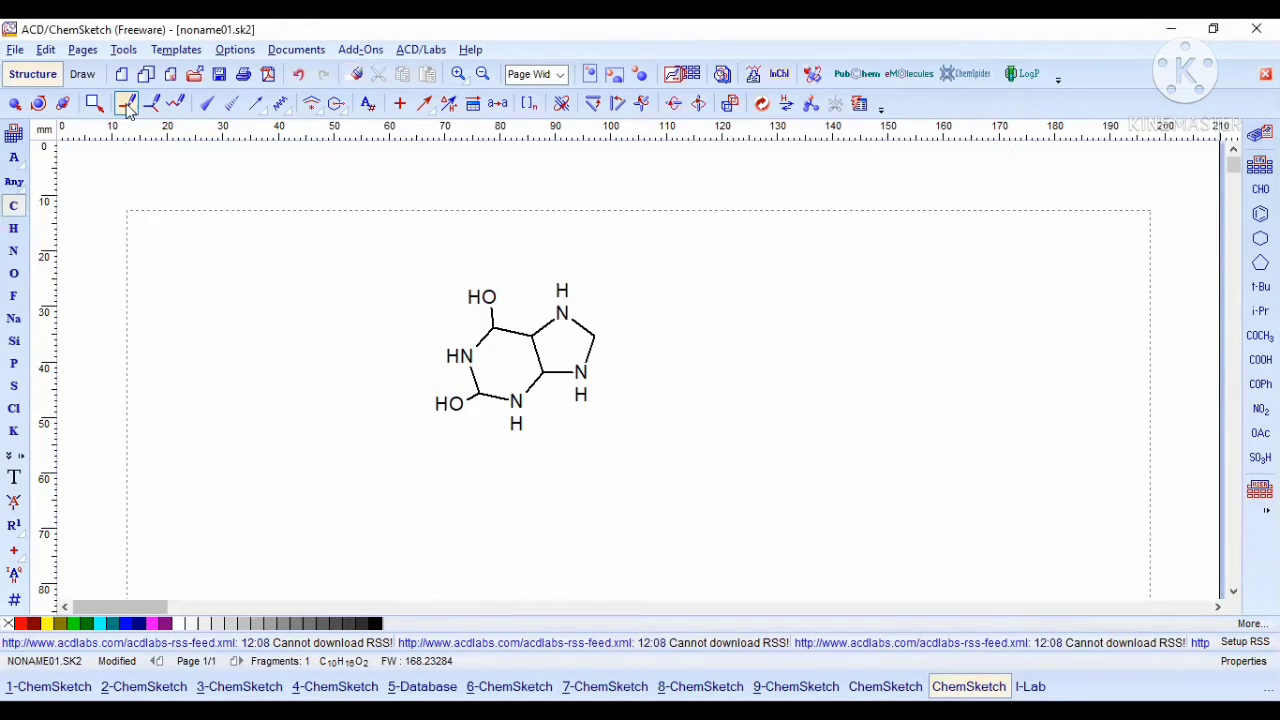
pyautogui.click(176, 103)
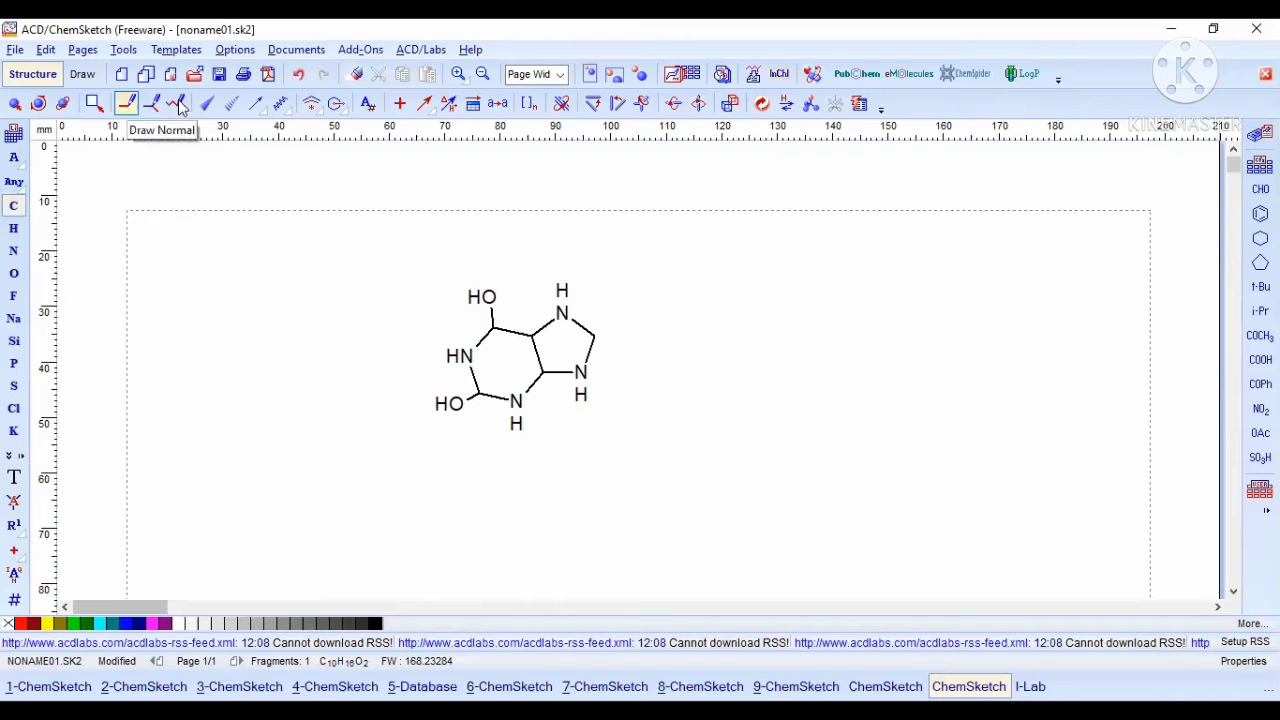
pyautogui.click(124, 106)
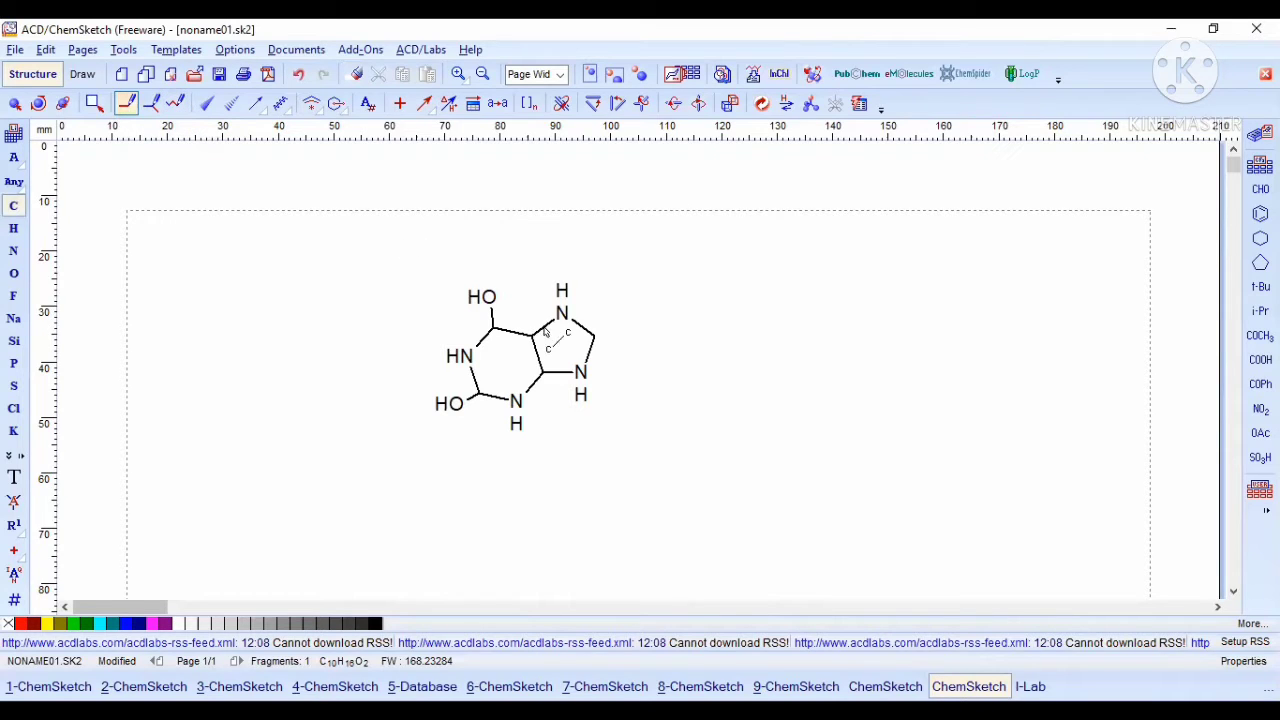
pyautogui.click(547, 325)
pyautogui.click(474, 402)
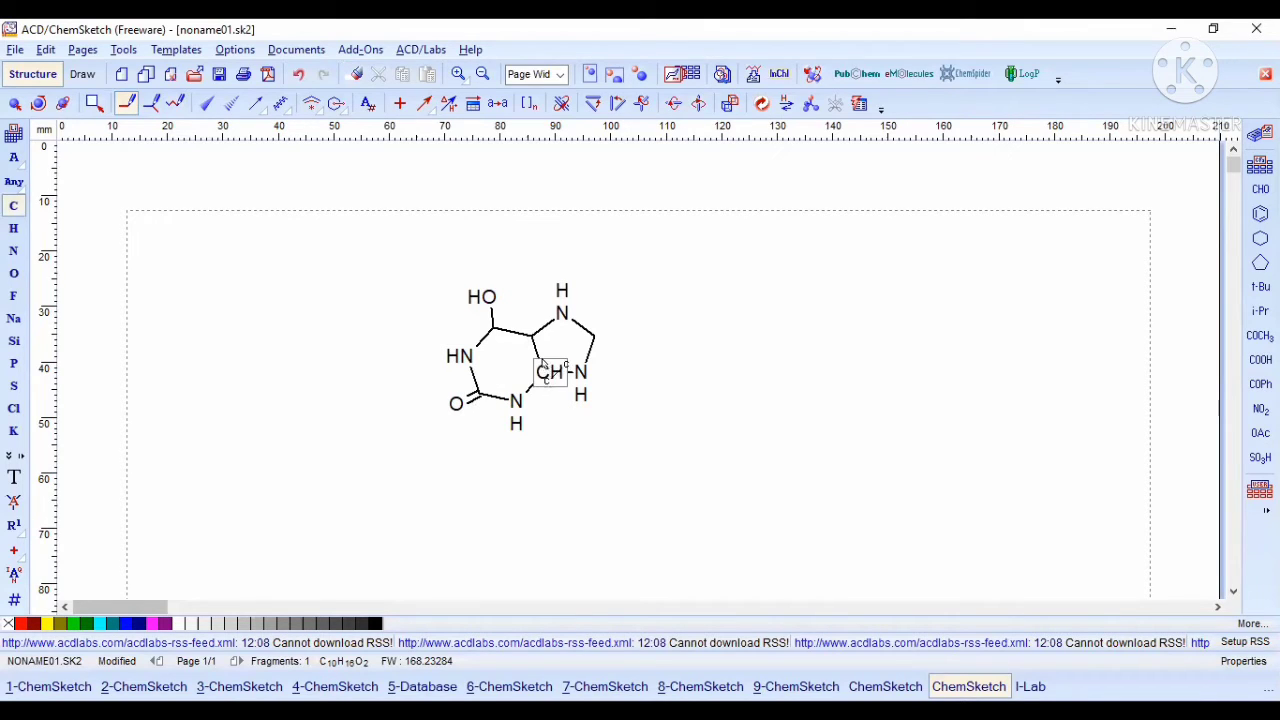
pyautogui.click(588, 356)
pyautogui.click(492, 316)
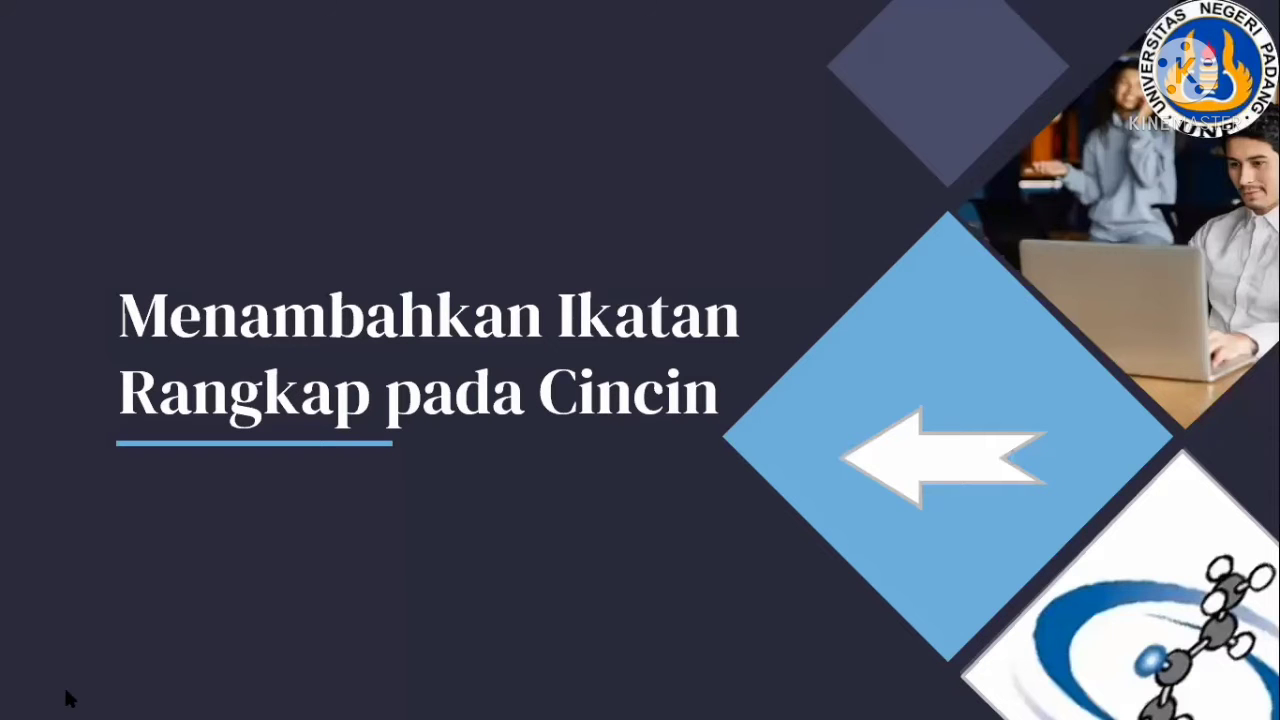
pyautogui.click(60, 698)
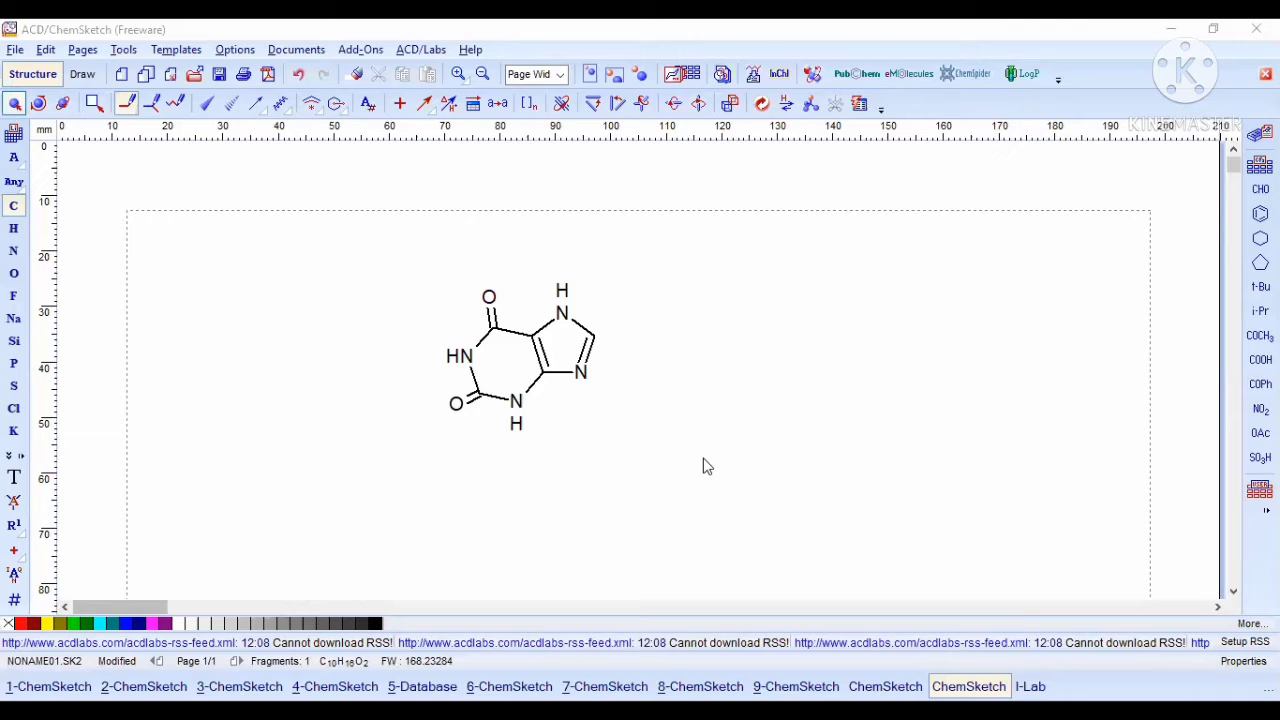
# Step: Select the entire fused-ring structure and open its structure properties
pyautogui.click(525, 366)
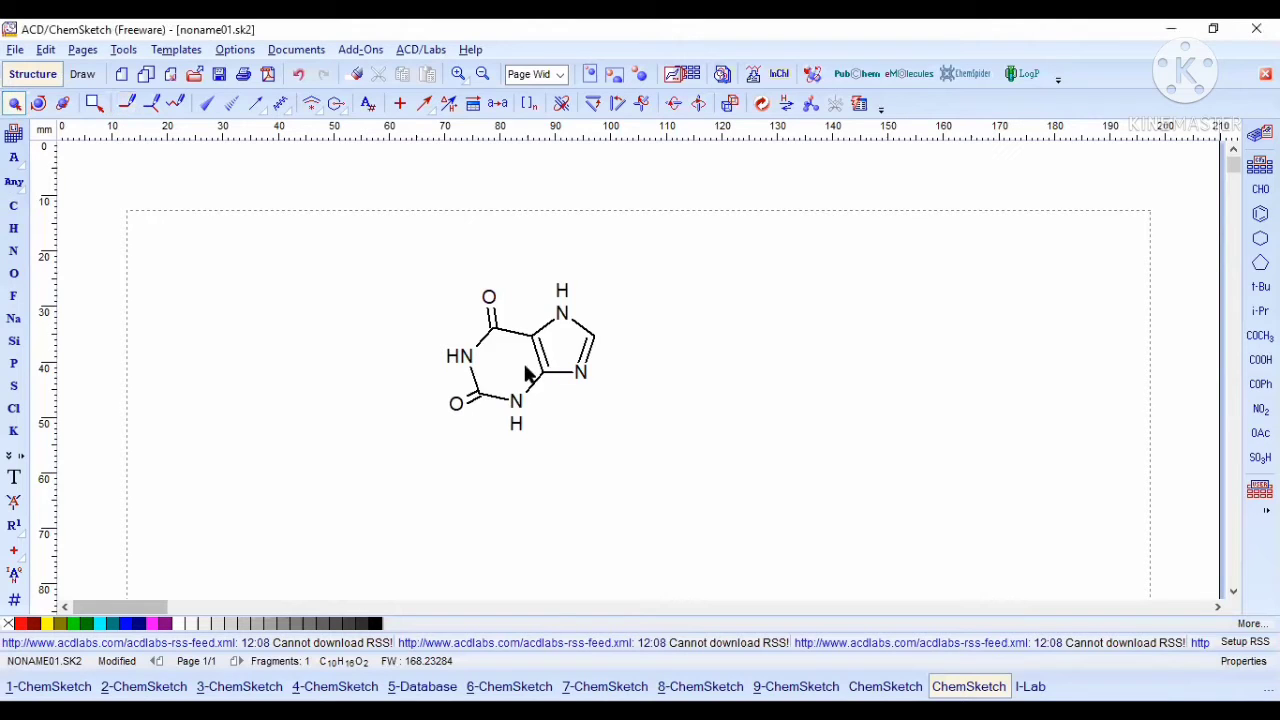
pyautogui.click(525, 372)
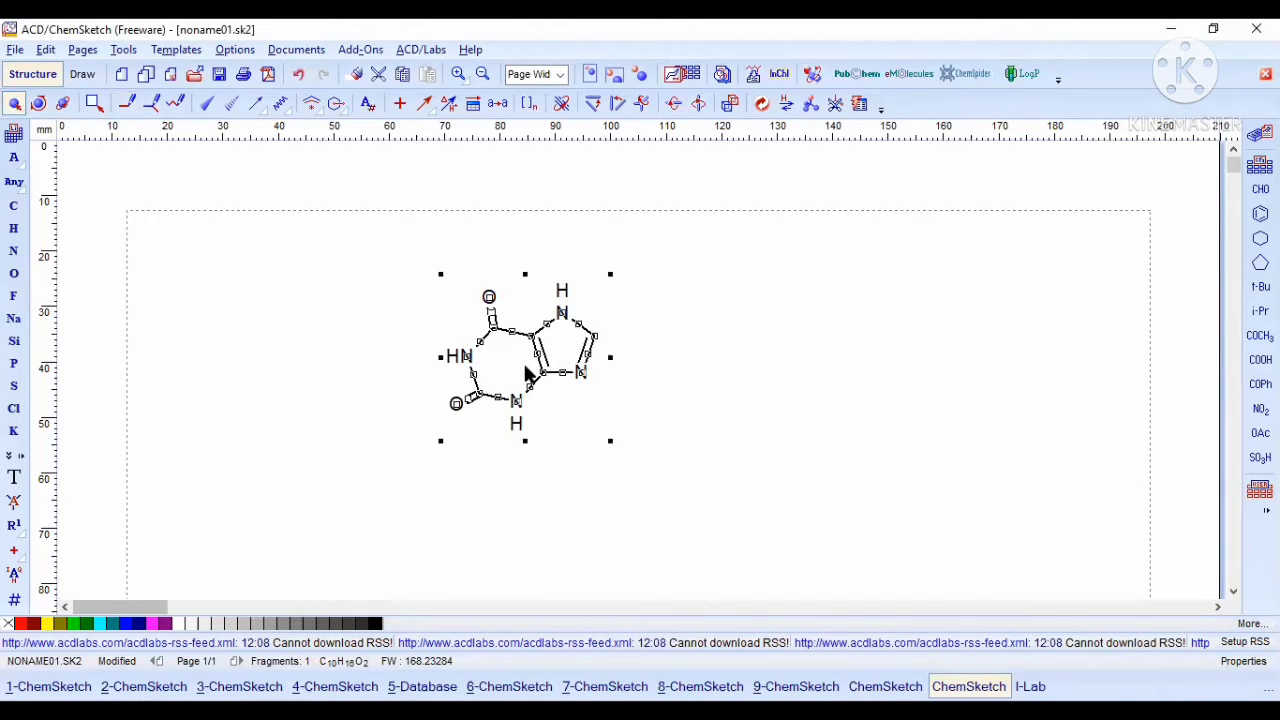
pyautogui.click(123, 50)
pyautogui.click(878, 244)
pyautogui.click(128, 51)
pyautogui.click(178, 72)
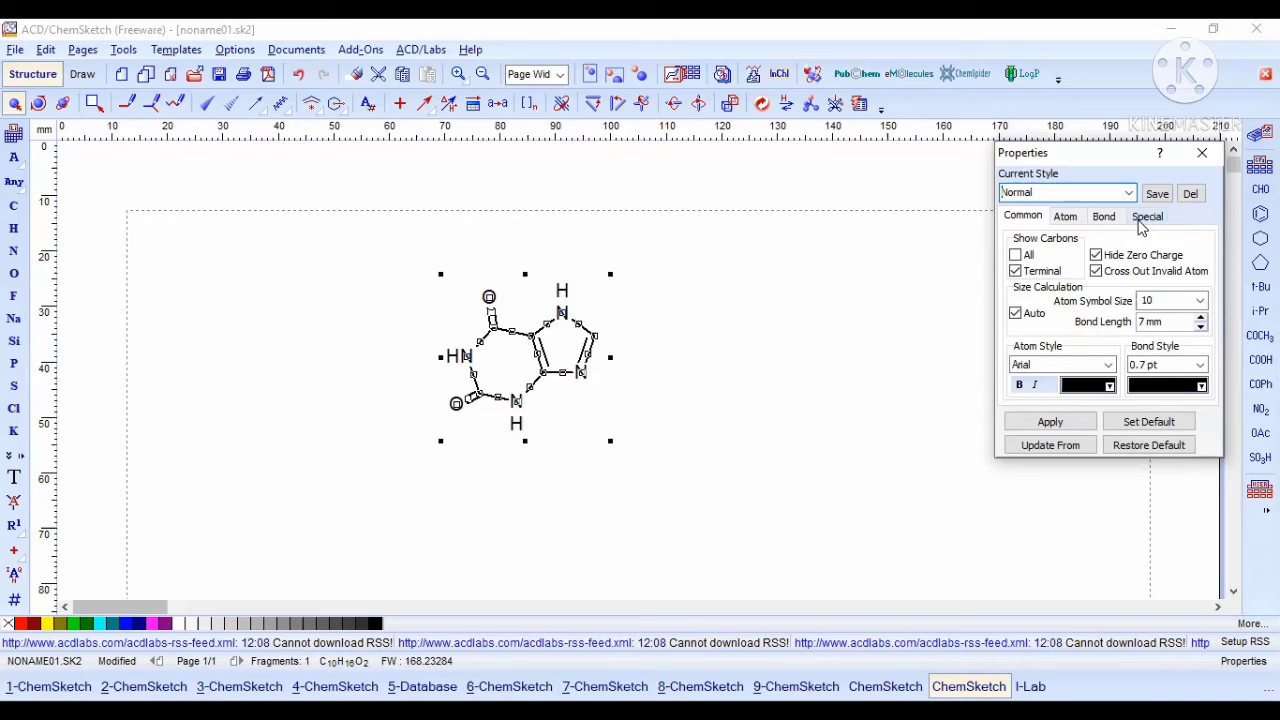
# Step: Examine the atom and bond style settings, including the available bond widths, then close the properties and deselect the structure
pyautogui.click(1060, 220)
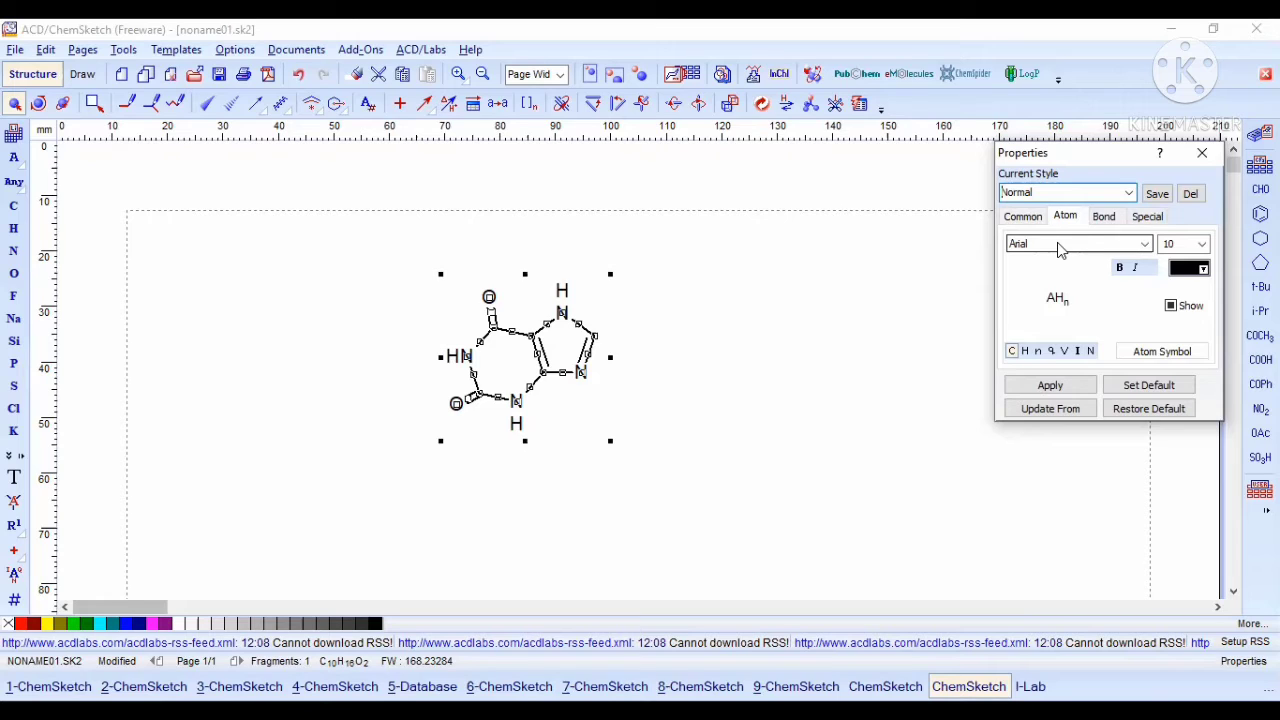
pyautogui.click(1098, 226)
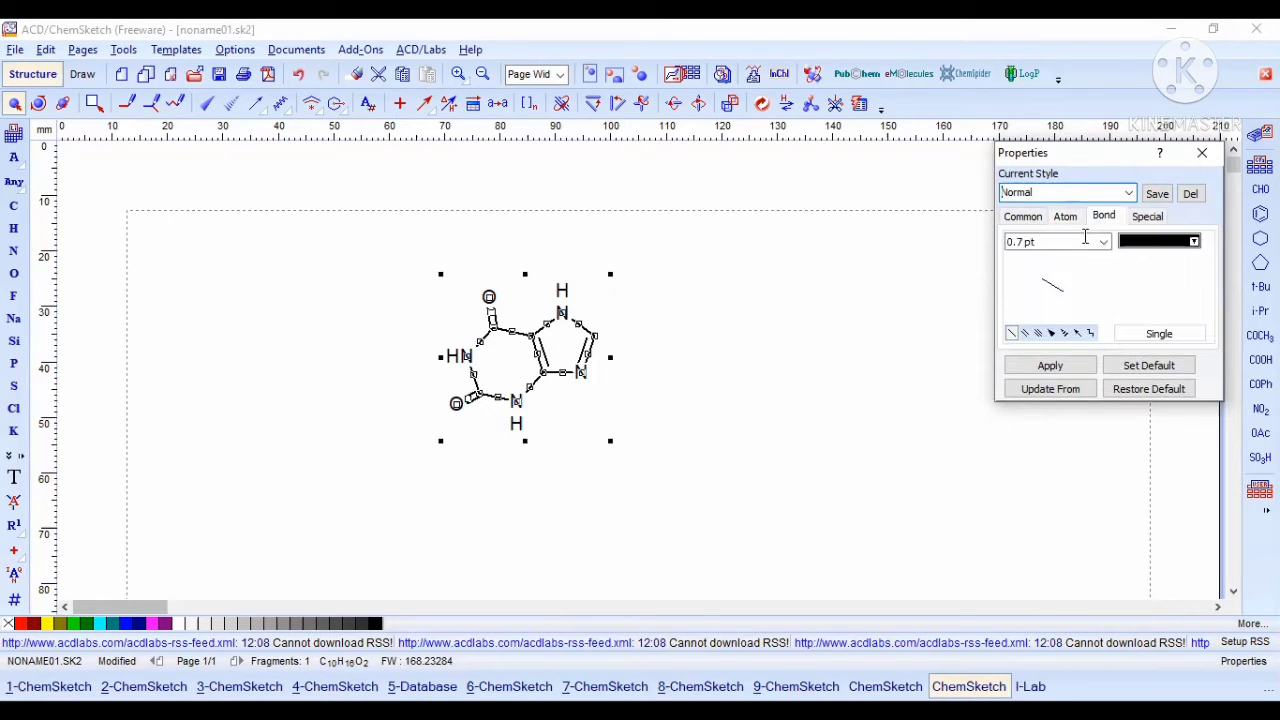
pyautogui.click(1103, 241)
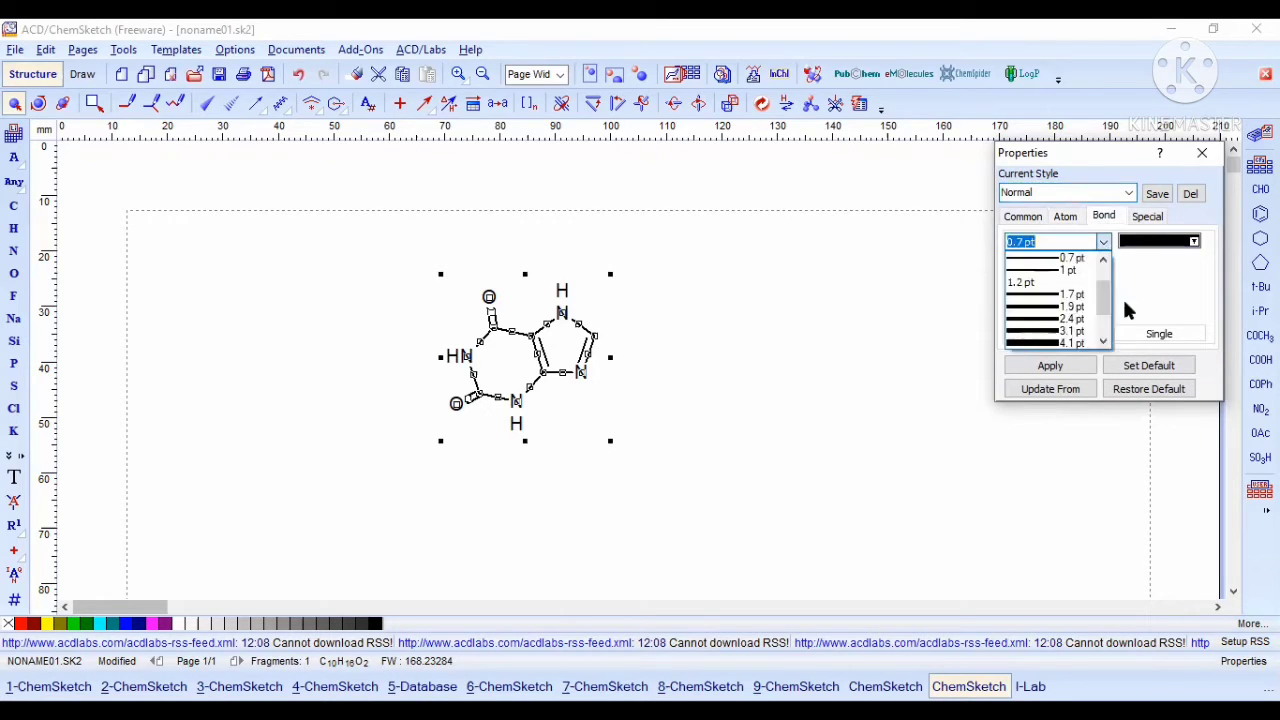
pyautogui.scroll(1, 1106, 276)
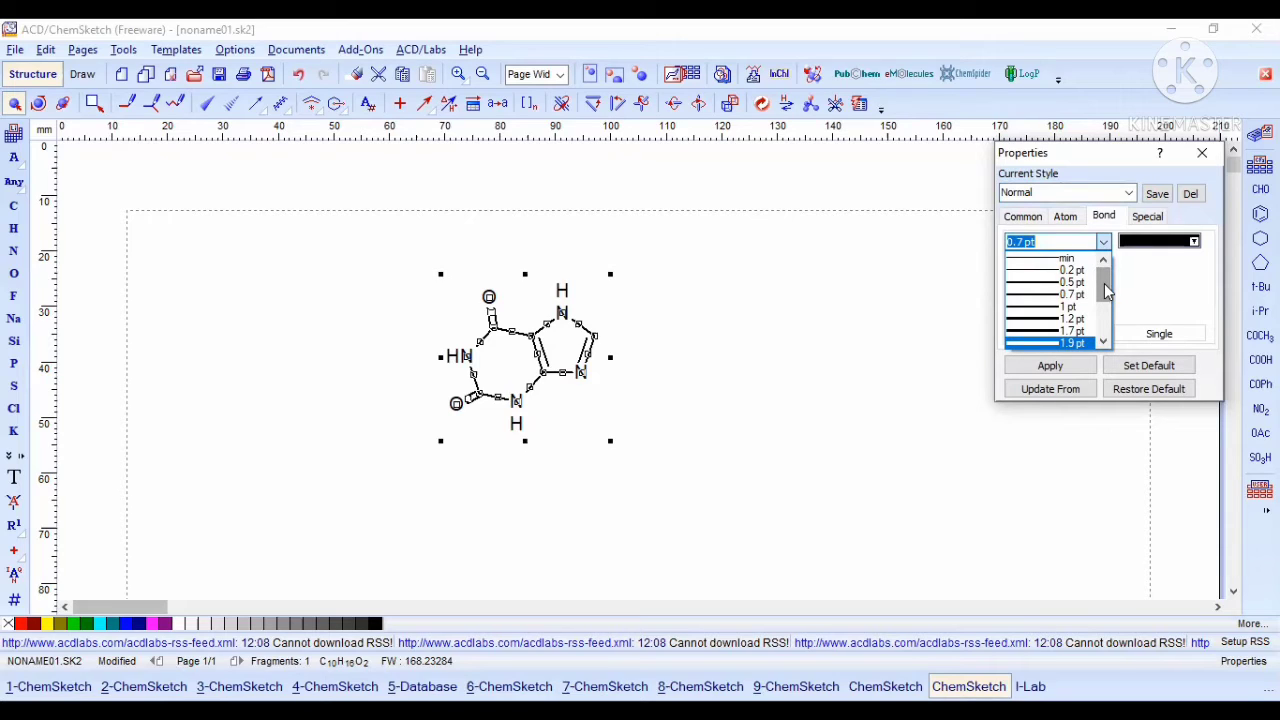
pyautogui.click(1151, 222)
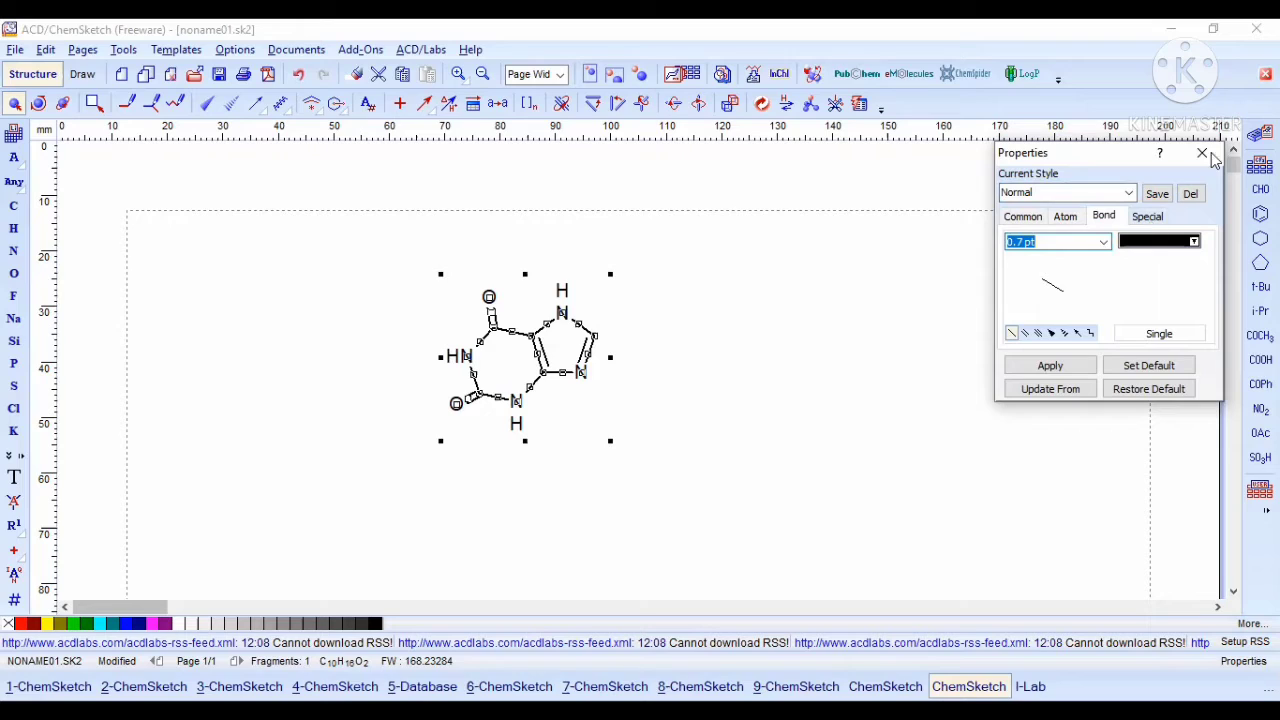
pyautogui.click(690, 378)
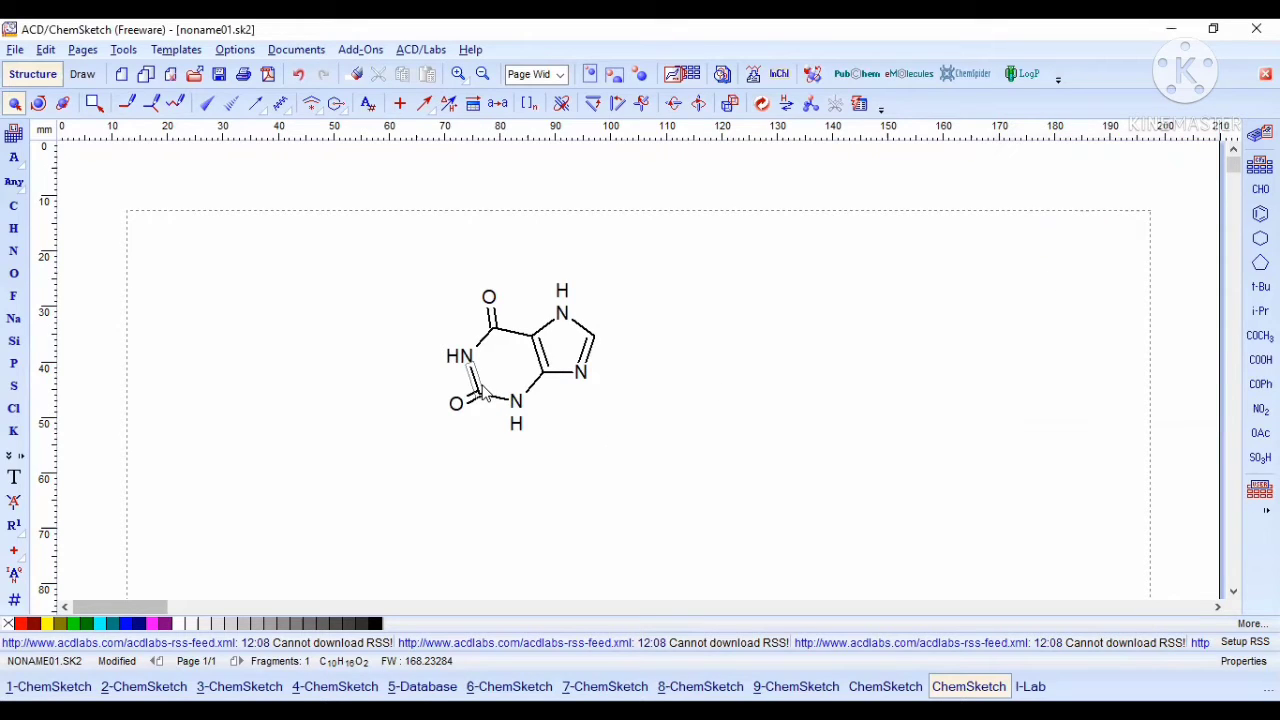
# Step: Select the whole fused-ring structure and set its atom symbol colour to red in the structure properties
pyautogui.click(14, 107)
pyautogui.moveTo(382, 262); pyautogui.dragTo(676, 440)
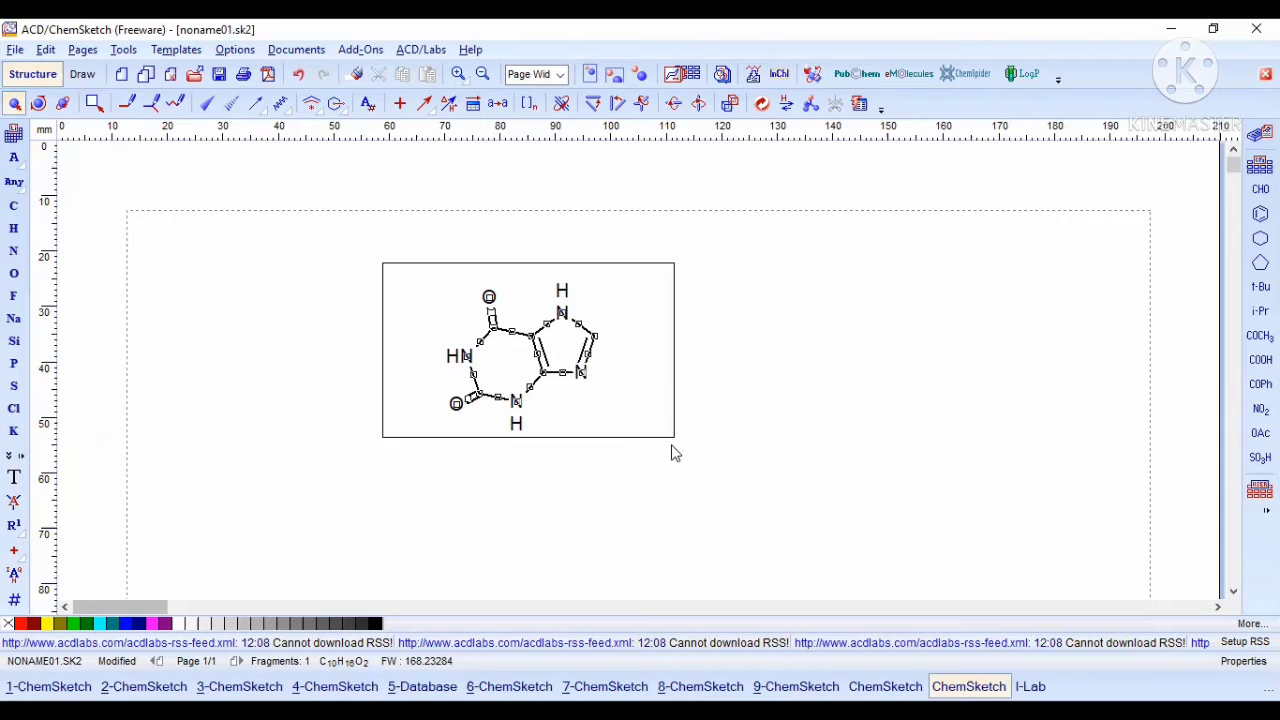
pyautogui.click(118, 50)
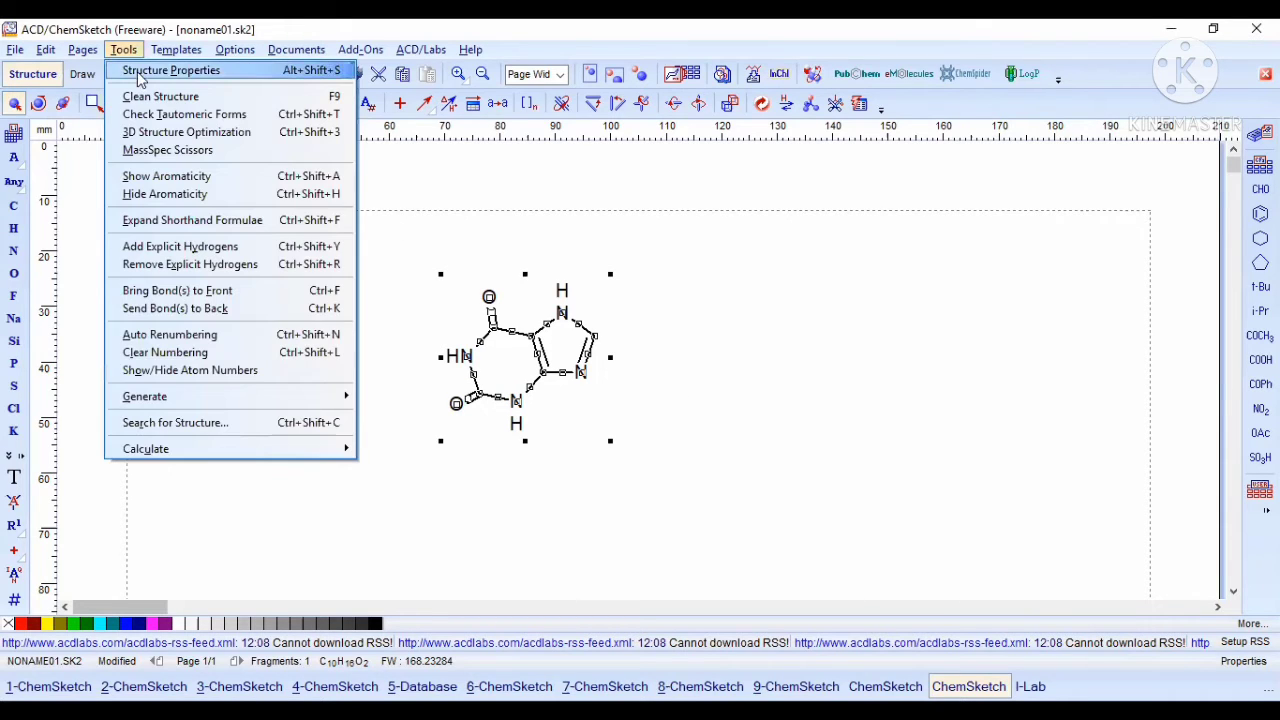
pyautogui.click(1108, 184)
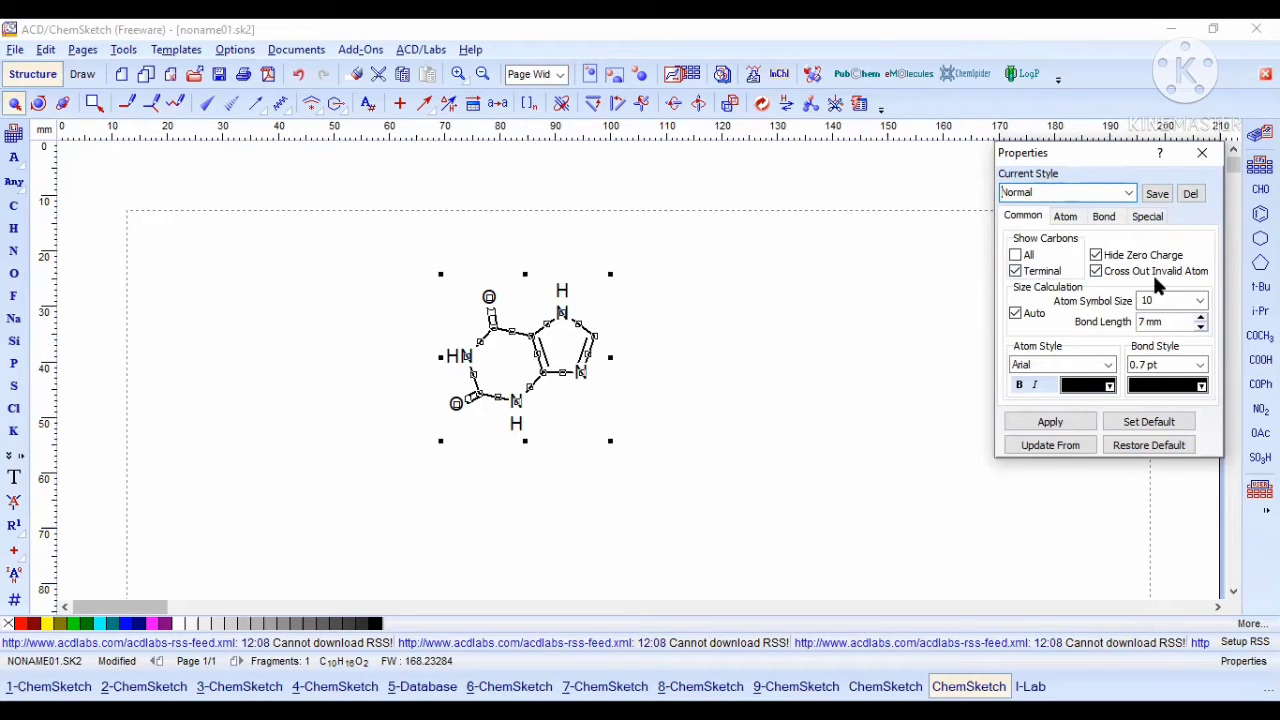
pyautogui.click(1066, 217)
pyautogui.click(1207, 273)
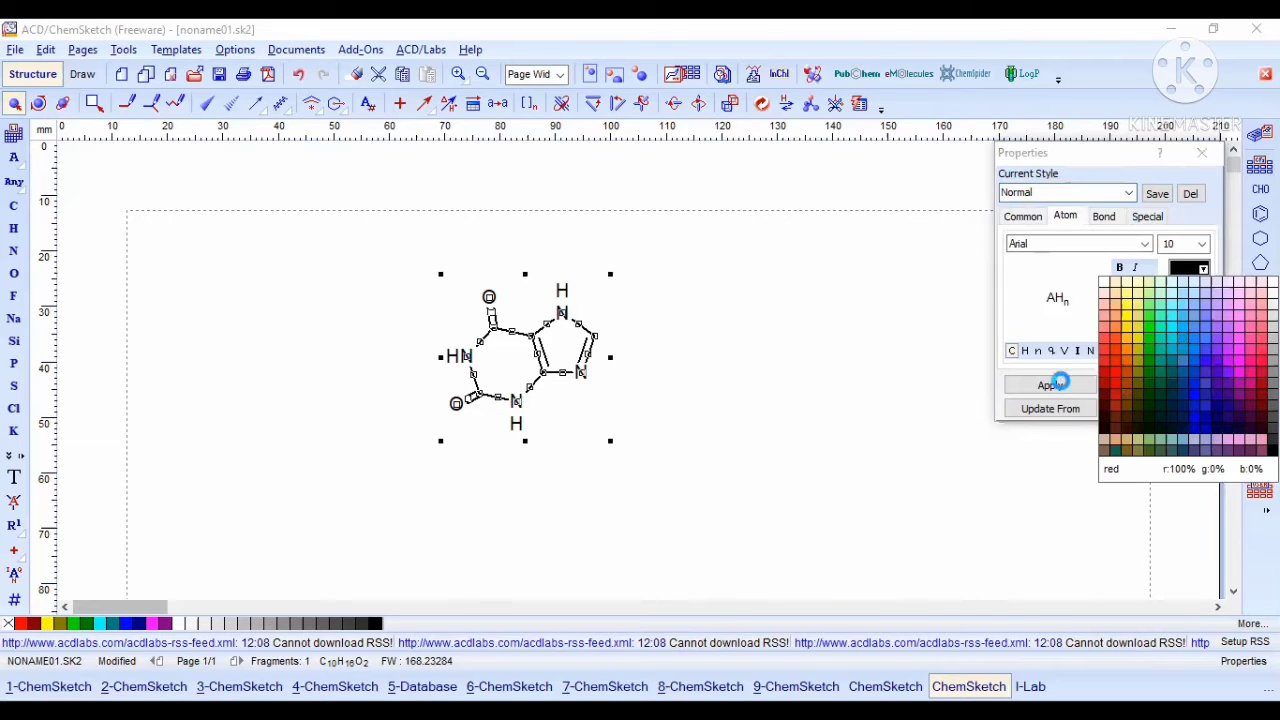
pyautogui.click(838, 348)
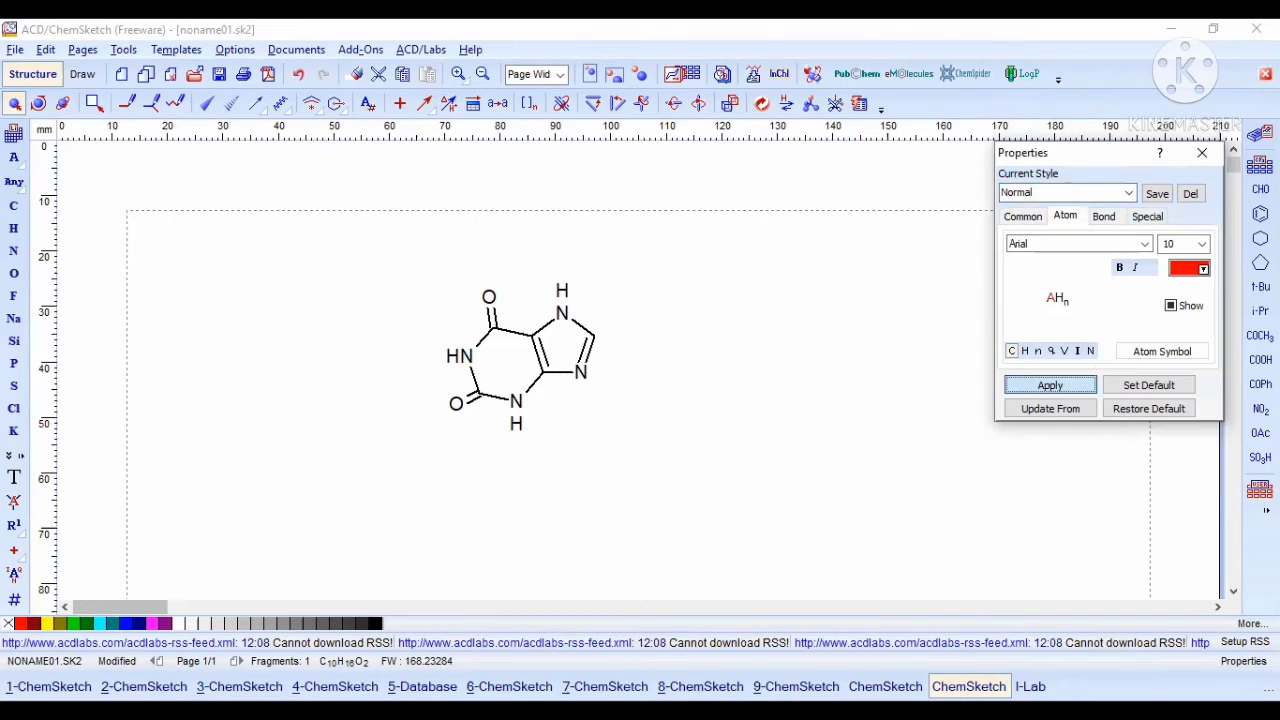
pyautogui.click(1200, 154)
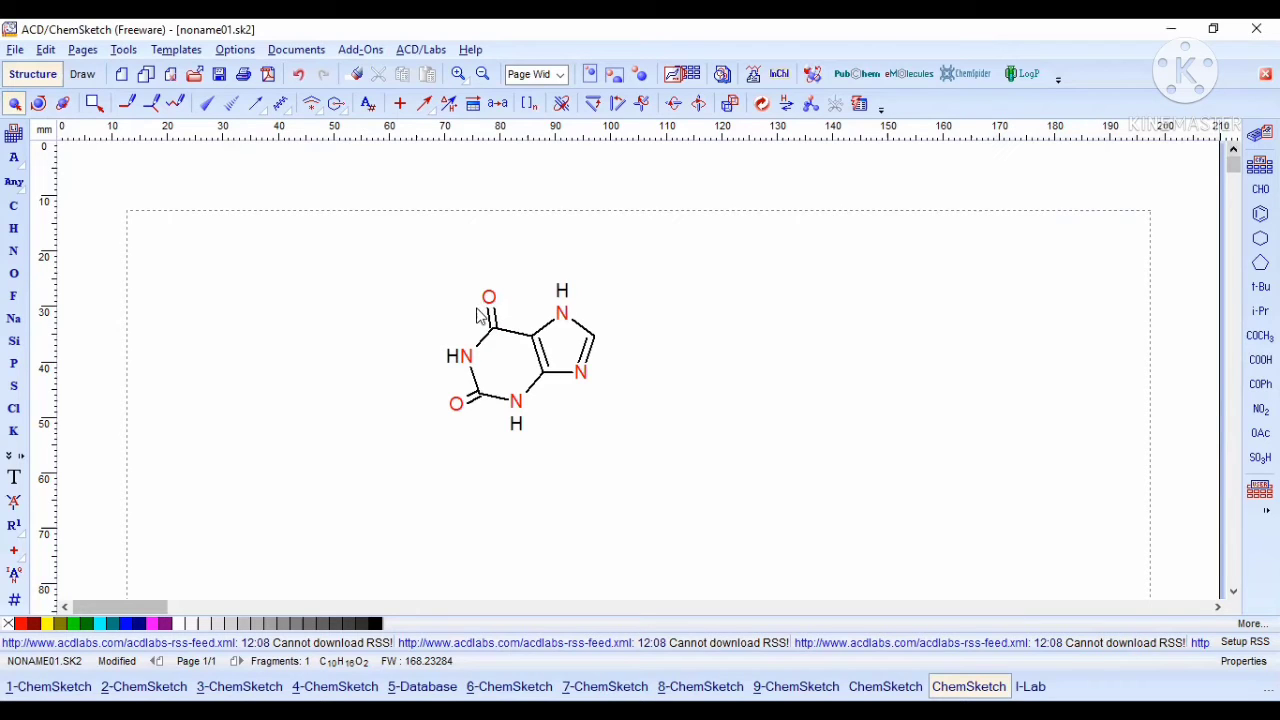
# Step: Colour all four ring nitrogen labels, including their attached hydrogens, blue
pyautogui.click(467, 366)
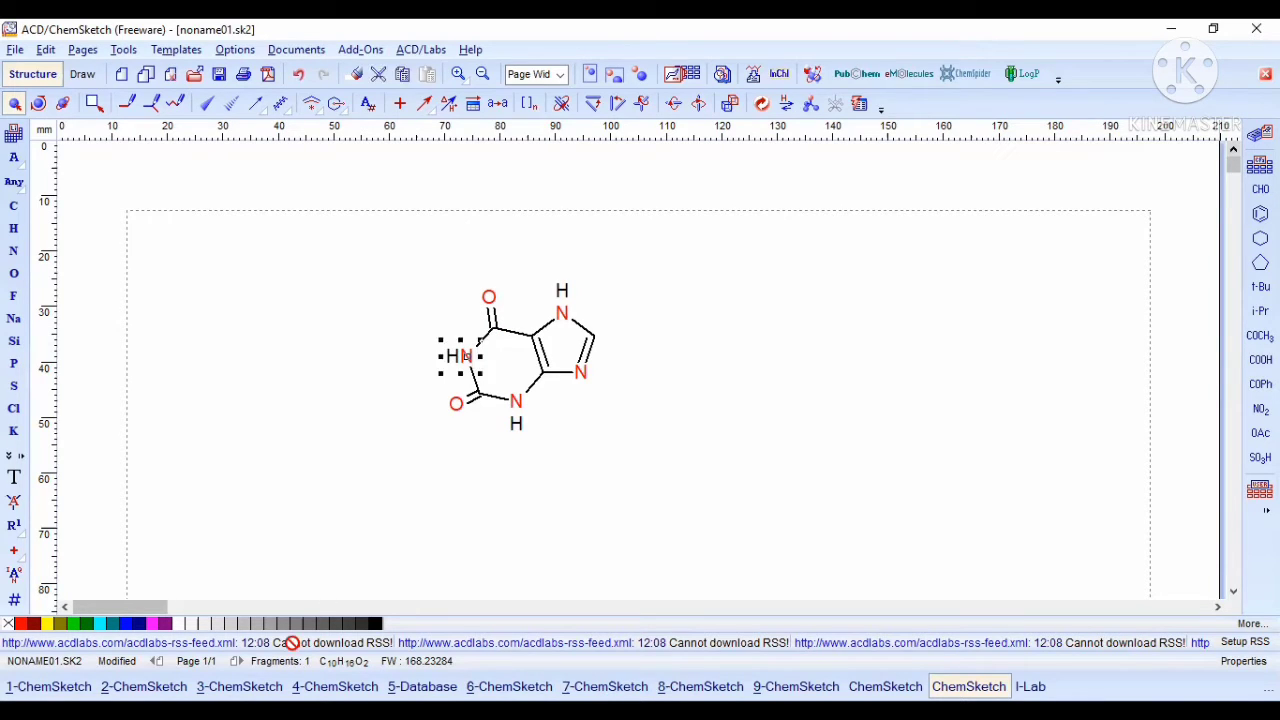
pyautogui.click(122, 623)
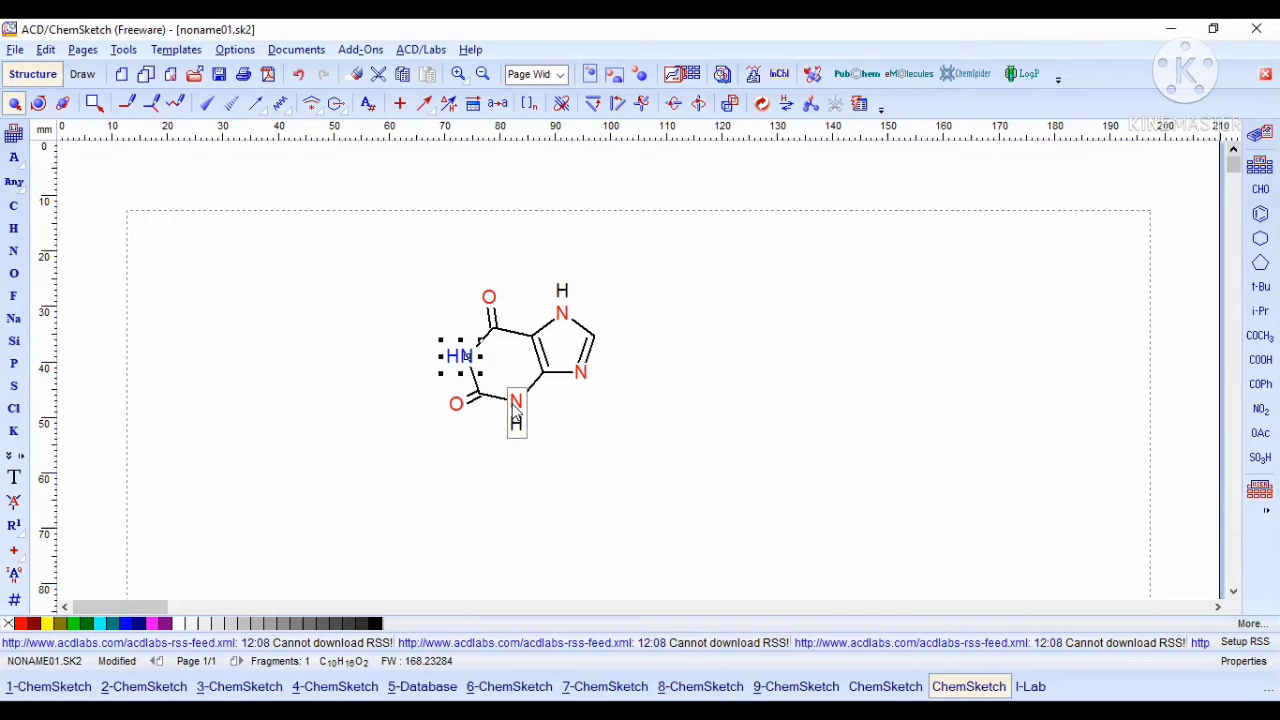
pyautogui.click(516, 410)
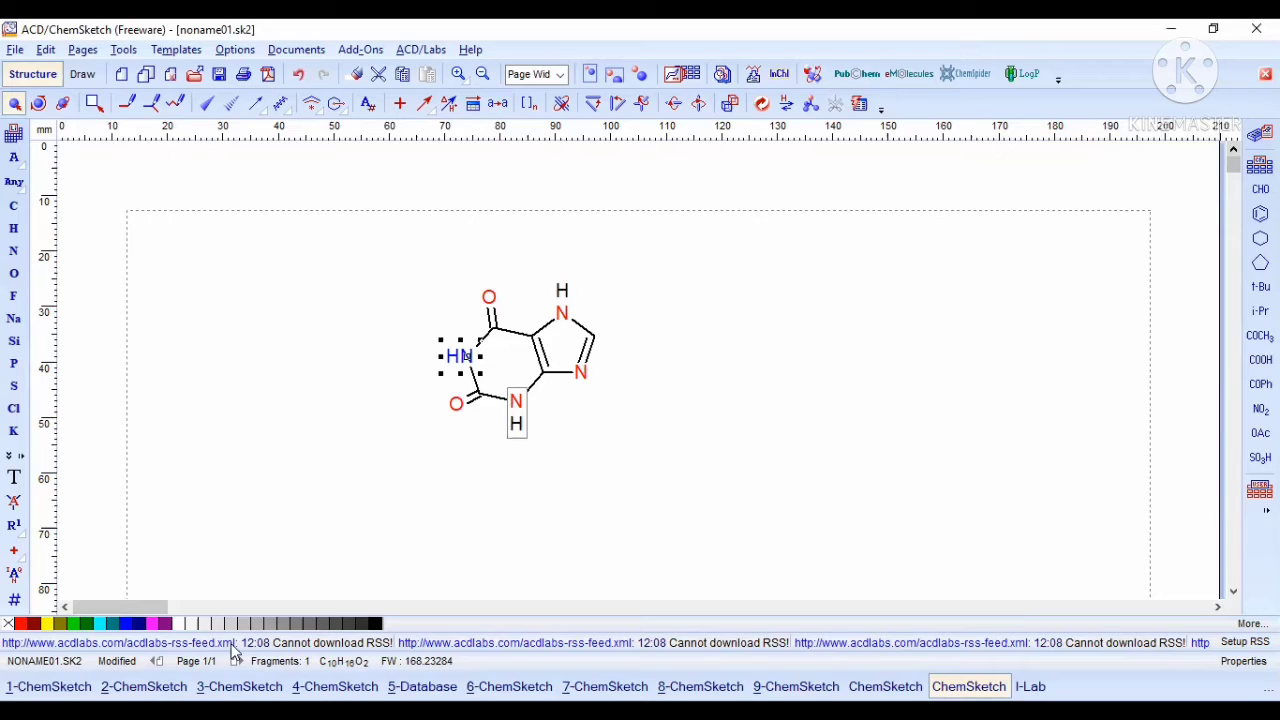
pyautogui.click(128, 625)
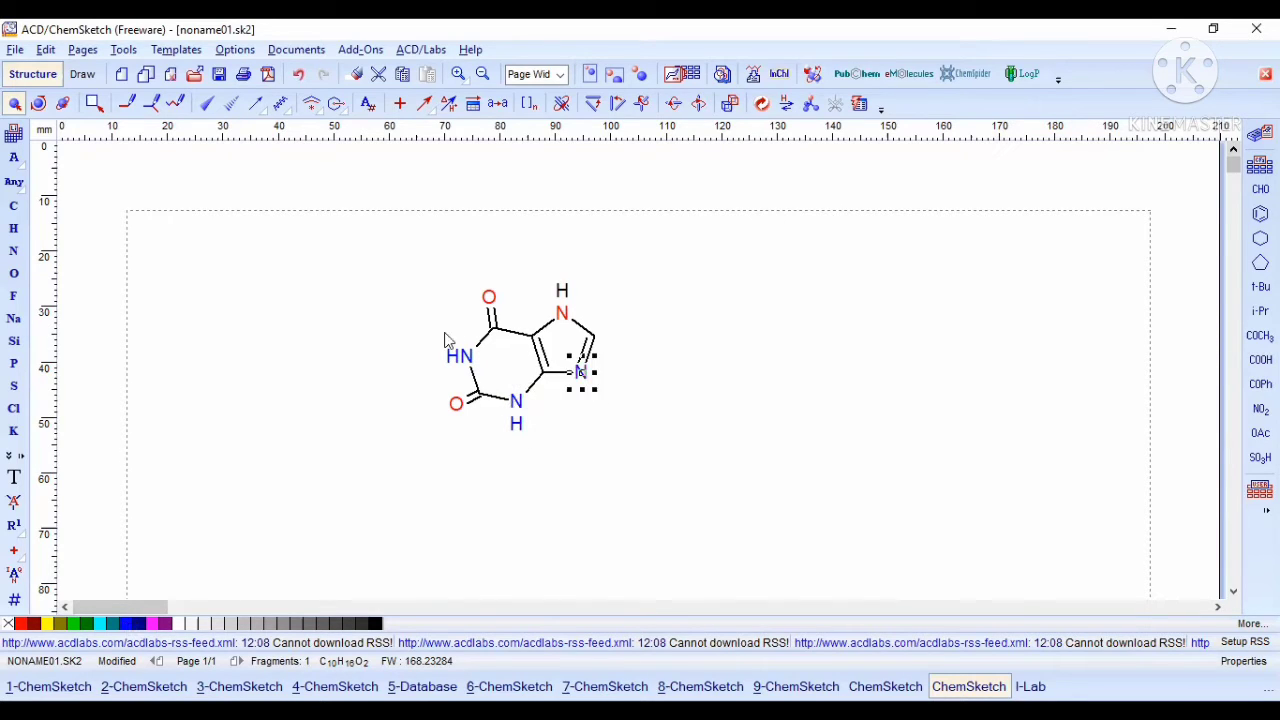
pyautogui.click(564, 314)
# Step: Attach methyl groups to the six-membered ring's left and lower nitrogens by drawing single carbon bonds
pyautogui.click(12, 207)
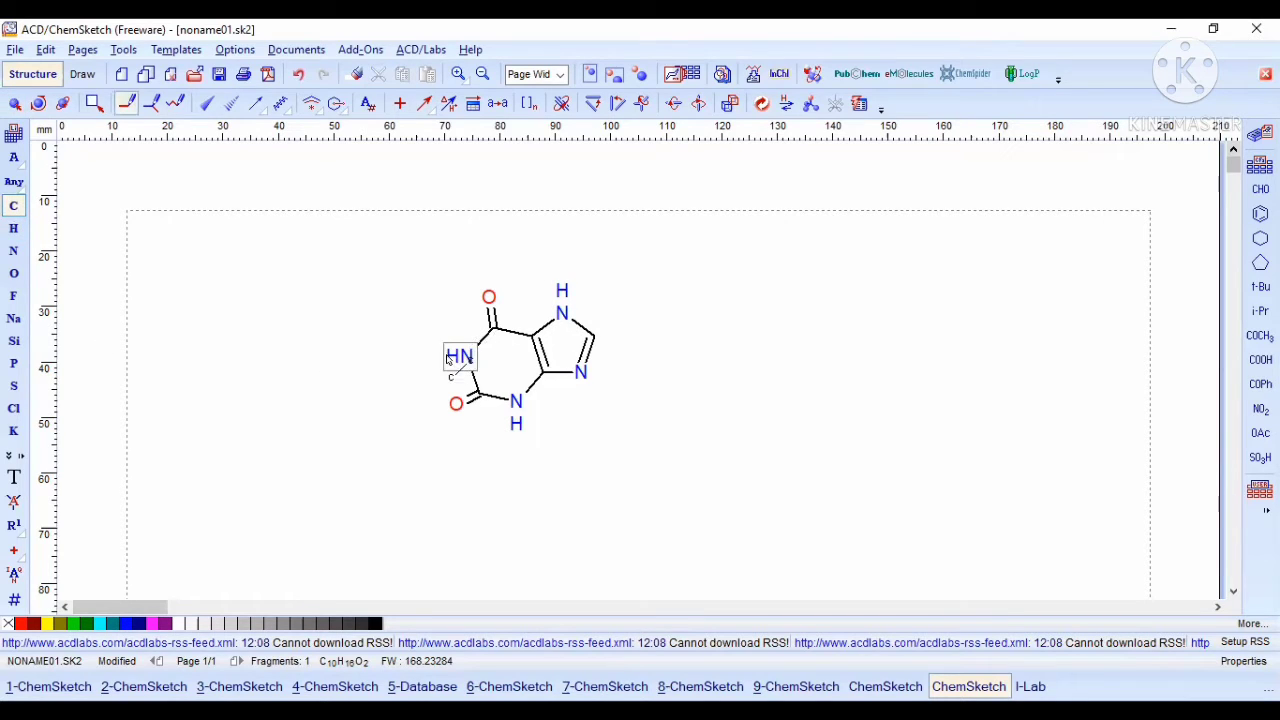
pyautogui.moveTo(462, 358); pyautogui.dragTo(430, 360)
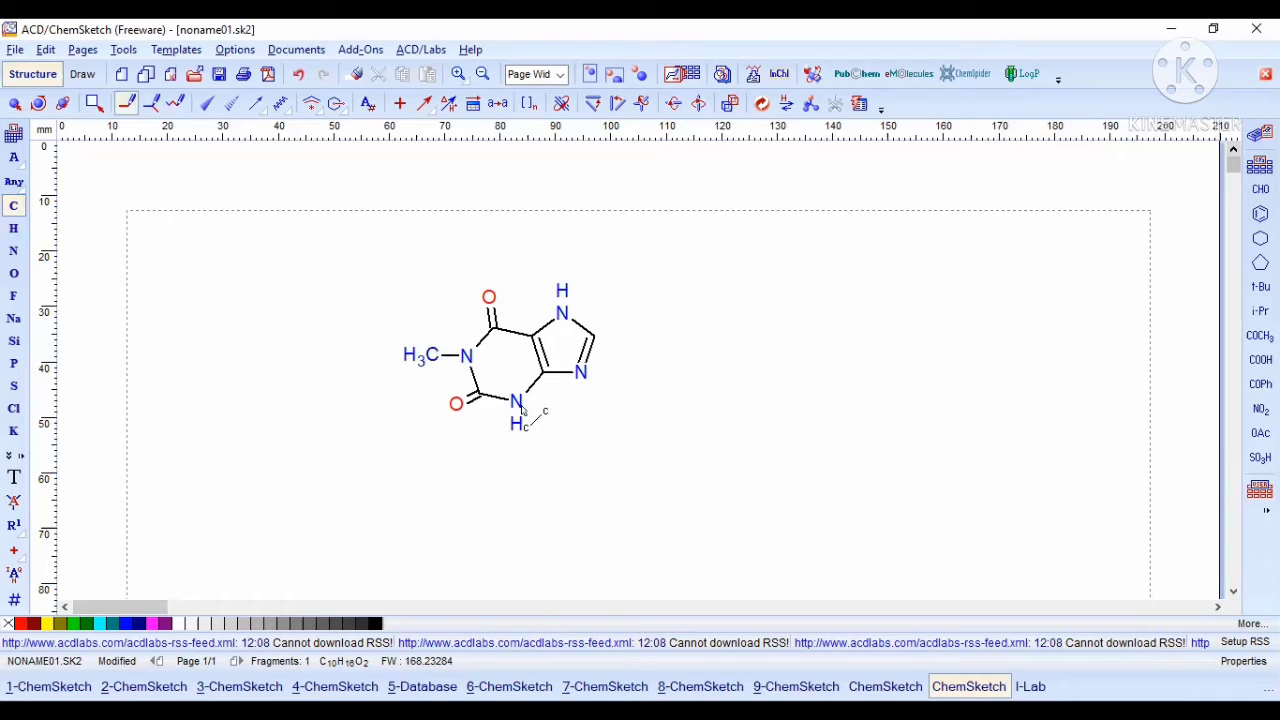
pyautogui.click(516, 430)
pyautogui.hotkey('ctrl', 'z')
pyautogui.click(516, 425)
pyautogui.hotkey('ctrl', 'z')
pyautogui.click(520, 428)
# Step: Undo the methyl group misplaced on the five-membered ring's lower nitrogen and attach one to its upper nitrogen instead
pyautogui.click(602, 379)
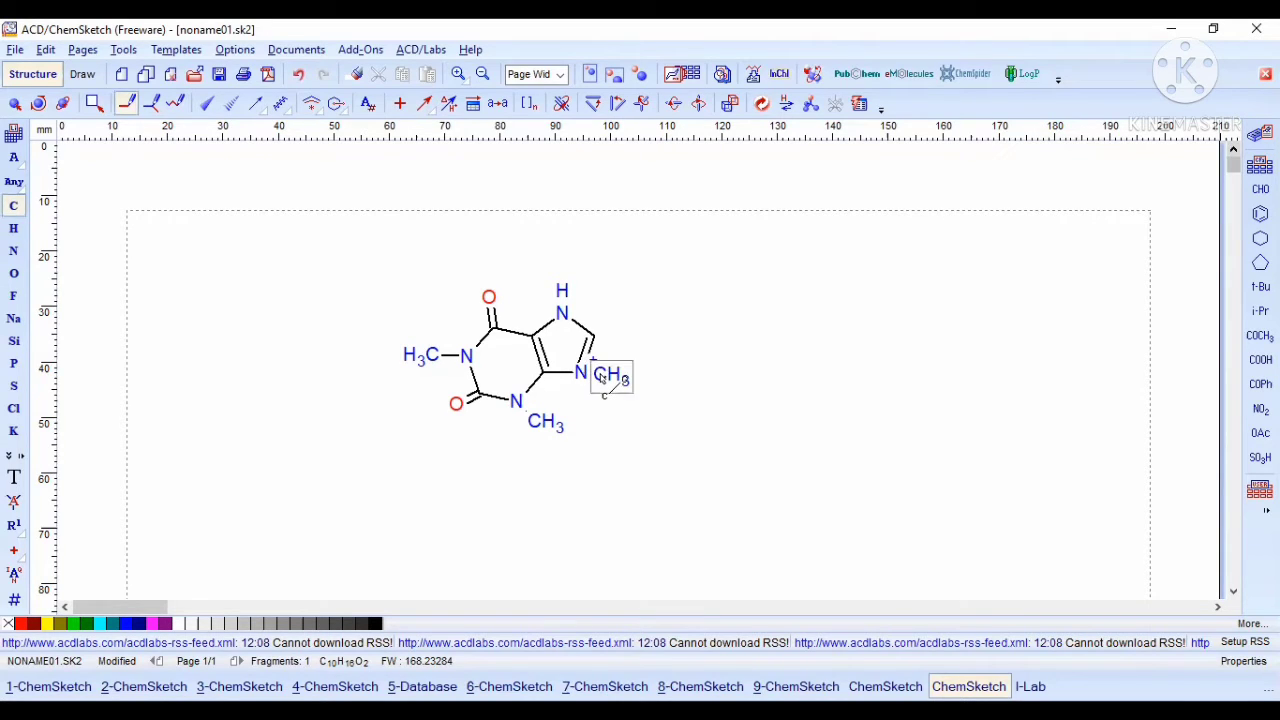
pyautogui.hotkey('ctrl', 'z')
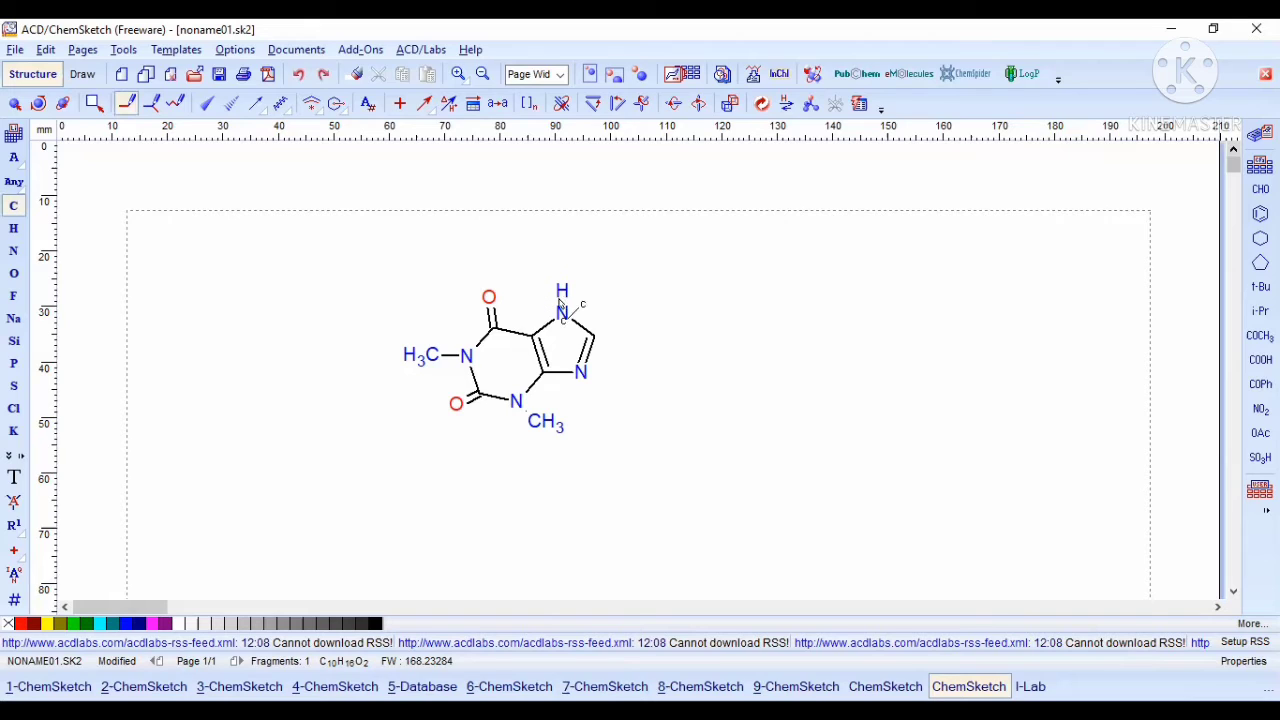
pyautogui.click(572, 280)
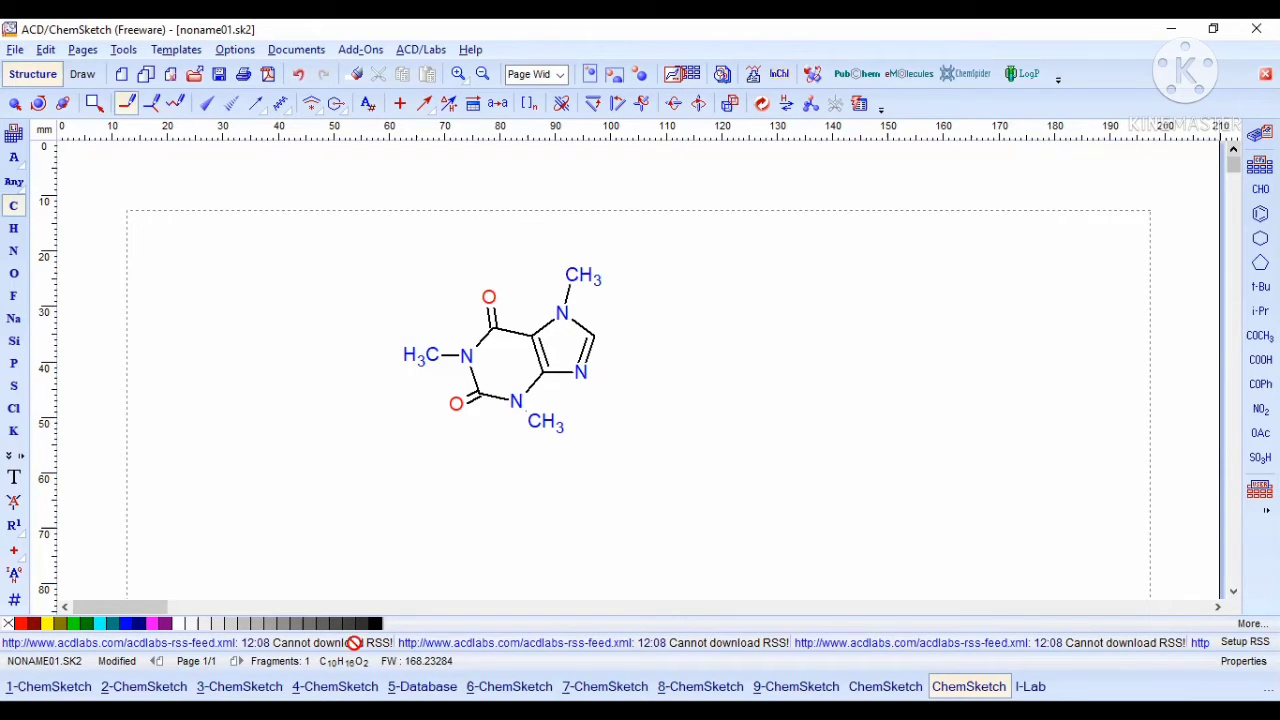
pyautogui.click(449, 377)
pyautogui.hotkey('ctrl', 'z')
pyautogui.hotkey('ctrl', 'y')
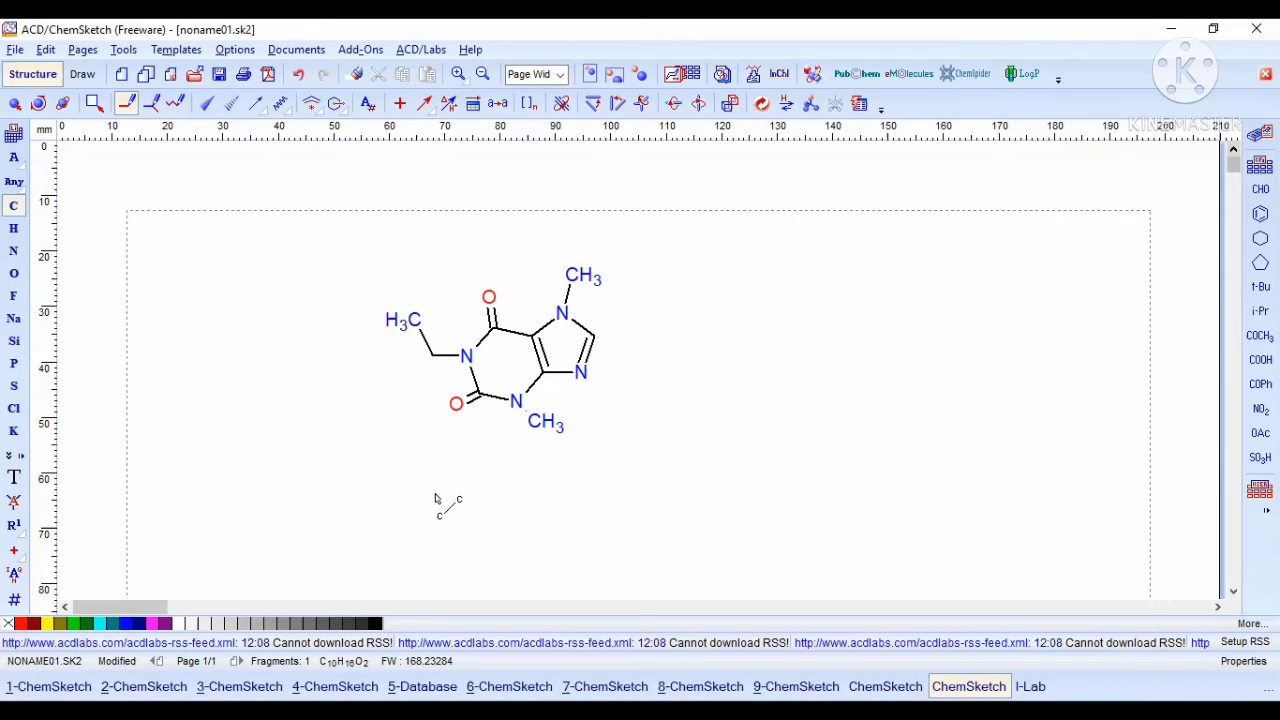
pyautogui.hotkey('ctrl', 'z')
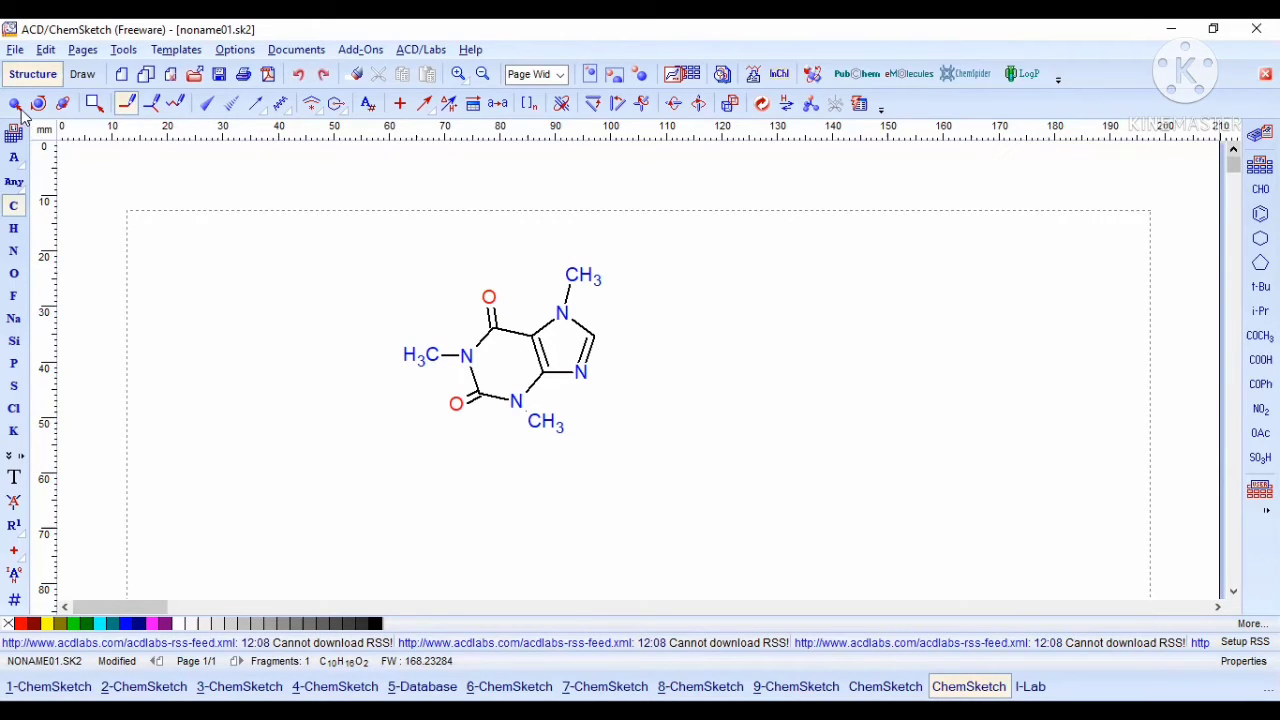
# Step: Colour the three methyl group labels black
pyautogui.rightClick(382, 321)
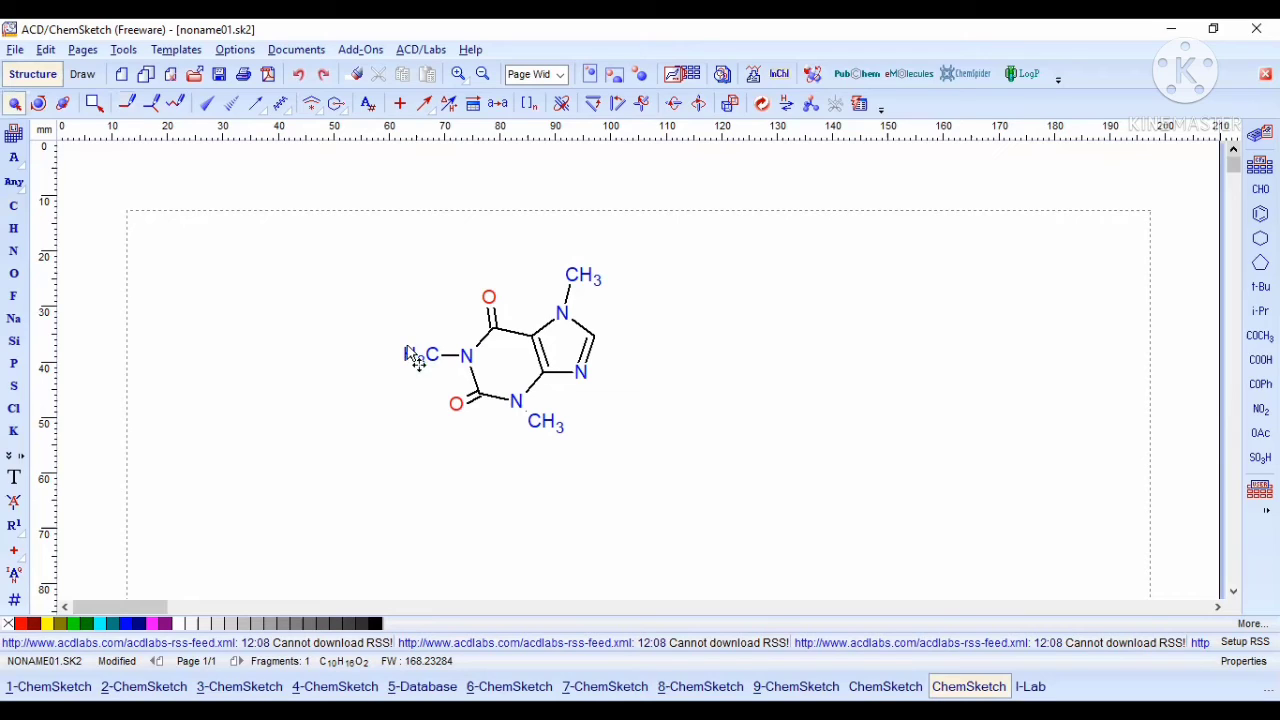
pyautogui.click(432, 355)
pyautogui.click(376, 620)
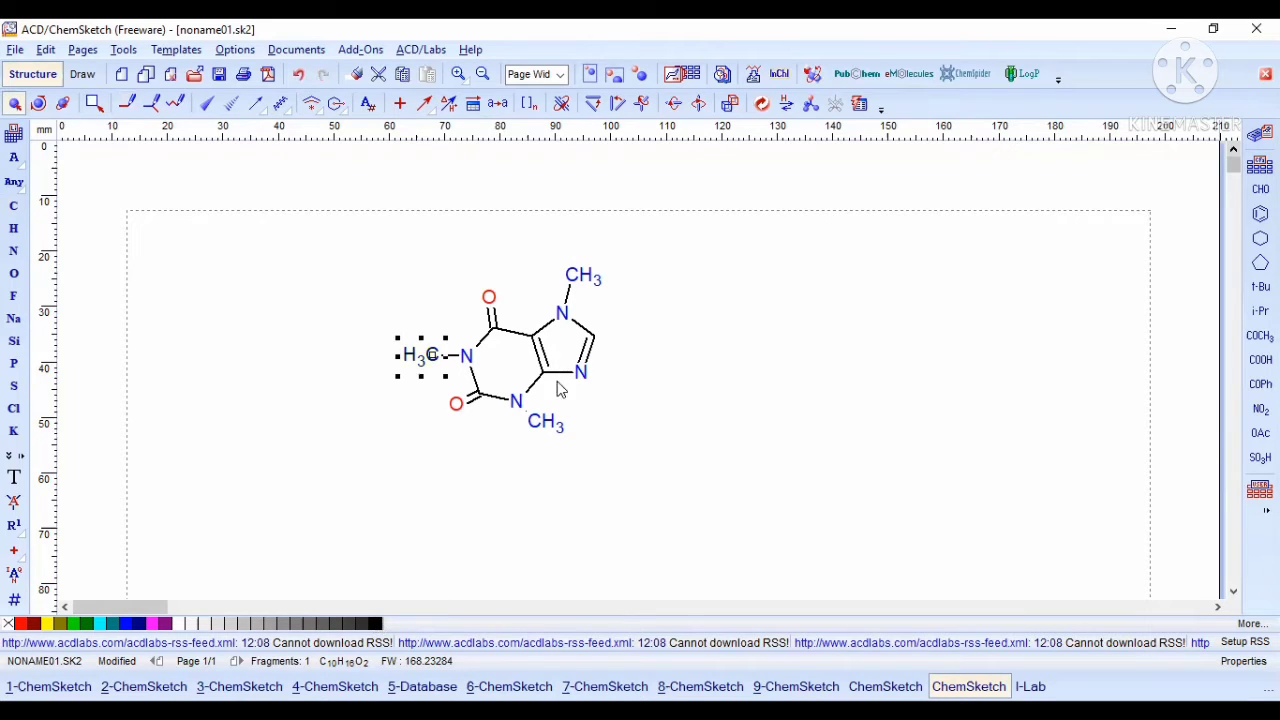
pyautogui.click(548, 421)
pyautogui.click(378, 624)
pyautogui.click(588, 279)
pyautogui.click(377, 623)
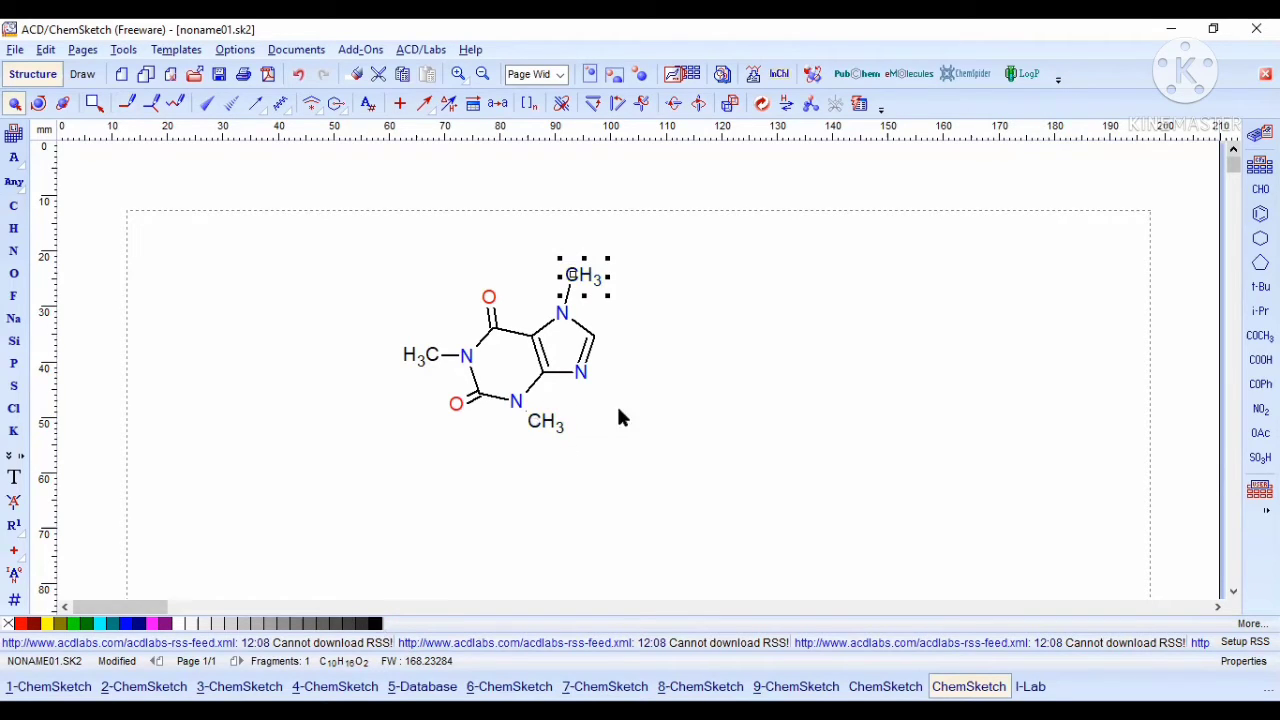
# Step: Try to extend the methyl group on the six-membered ring's lower nitrogen by one carbon, and delete the added carbon
pyautogui.click(548, 428)
pyautogui.click(14, 210)
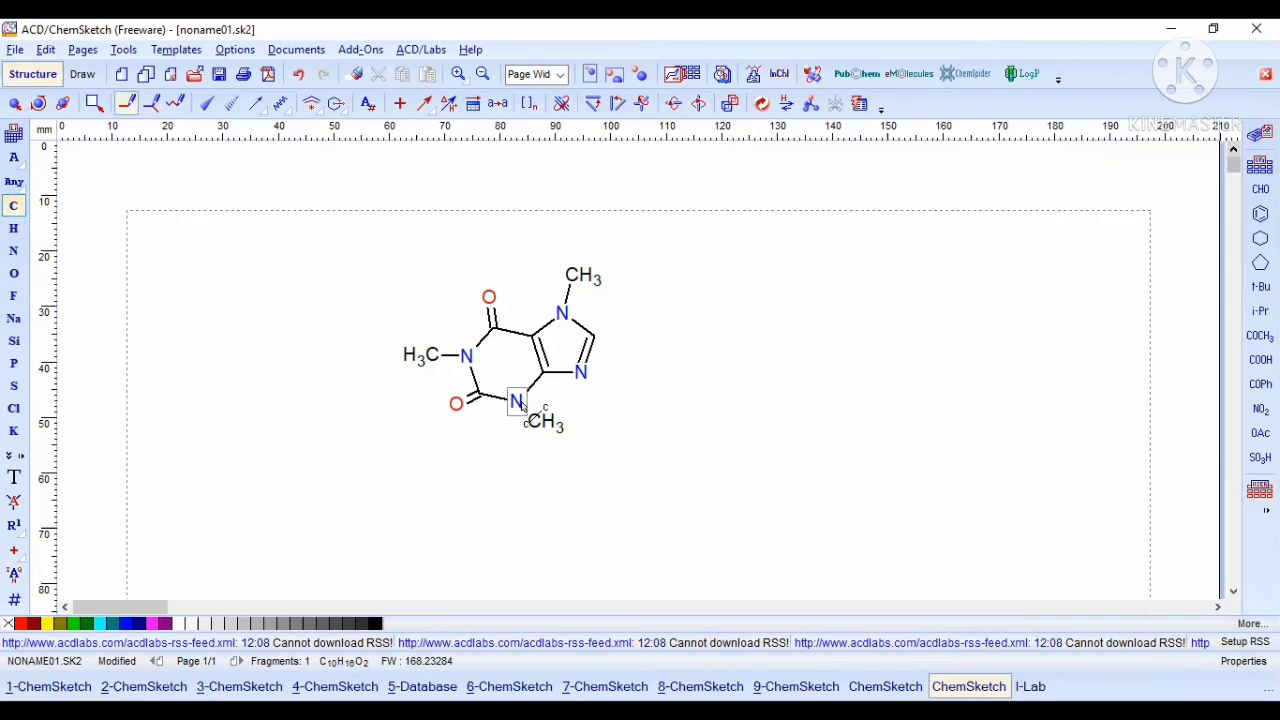
pyautogui.click(527, 411)
pyautogui.hotkey('ctrl', 'z')
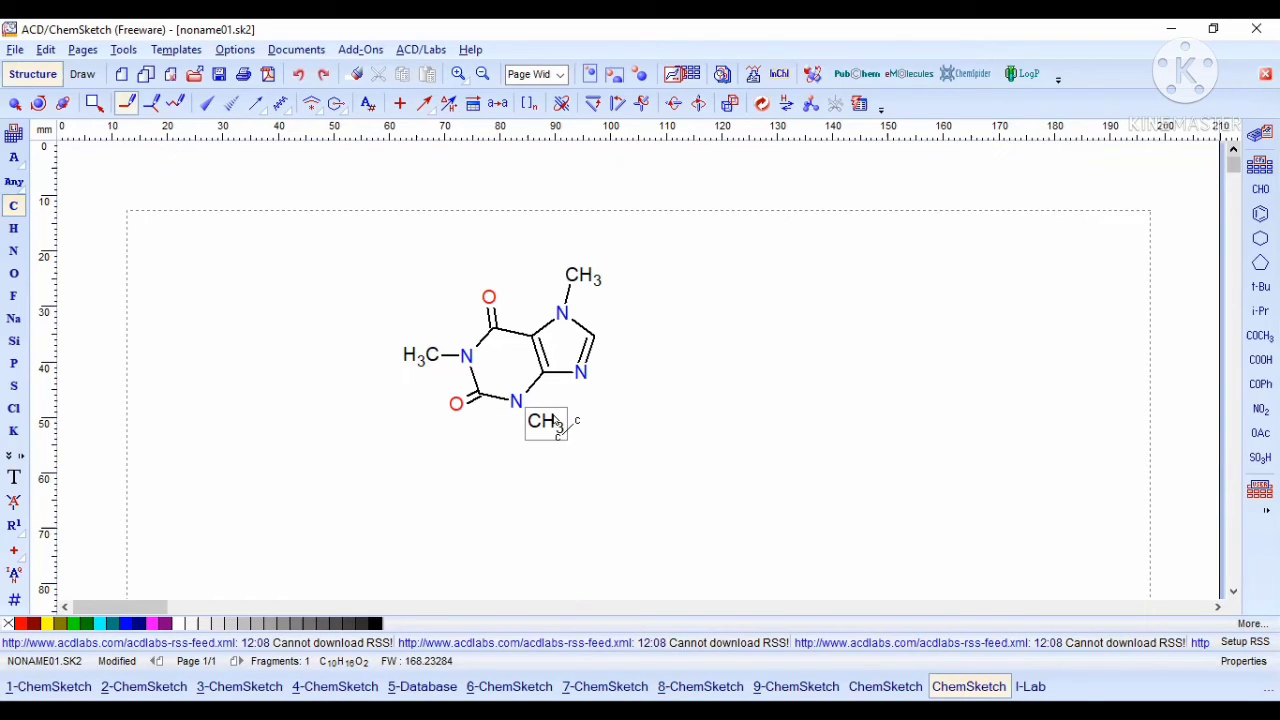
pyautogui.moveTo(557, 423)
pyautogui.mouseDown()
pyautogui.moveTo(520, 445)
pyautogui.moveTo(505, 486)
pyautogui.moveTo(508, 468)
pyautogui.mouseUp()
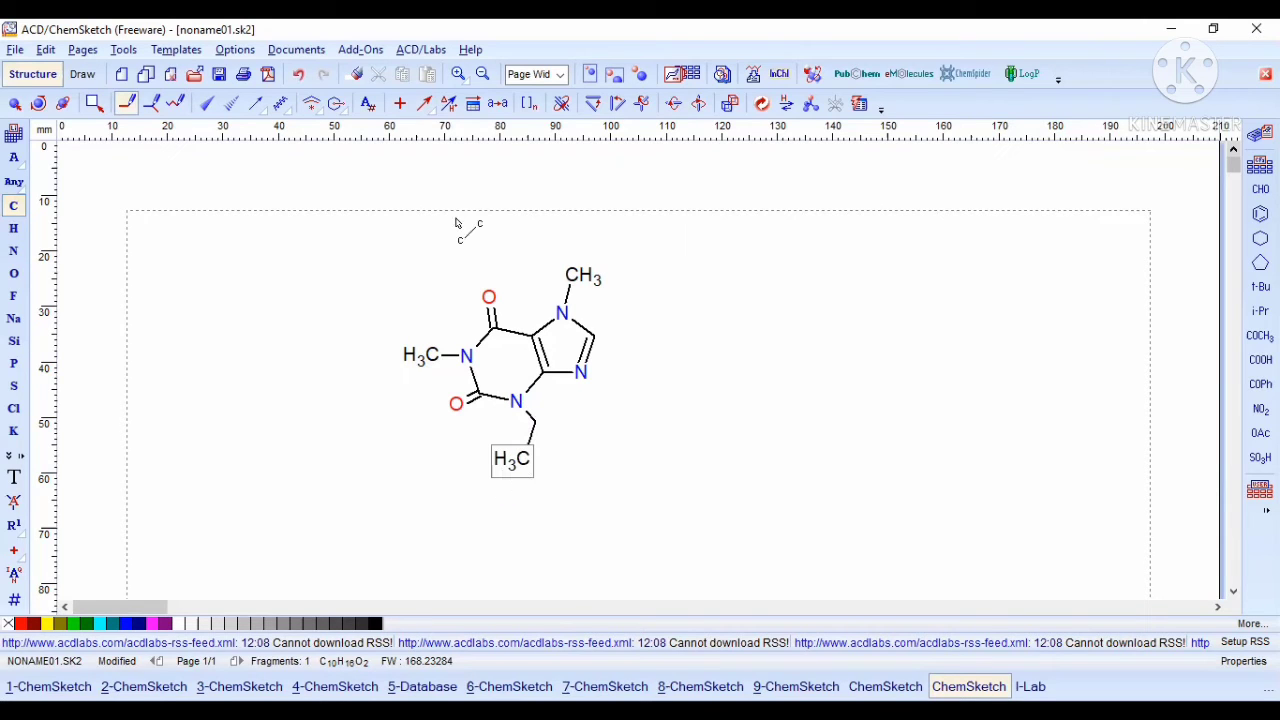
pyautogui.click(355, 73)
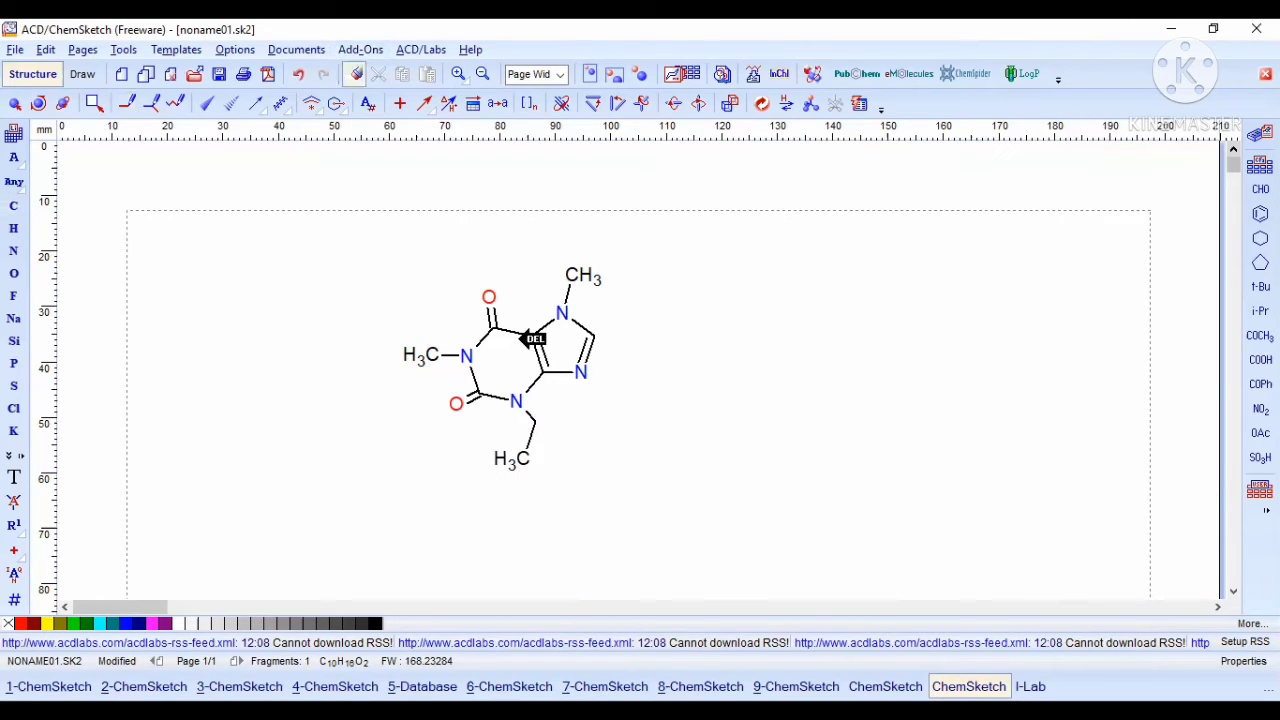
pyautogui.click(518, 462)
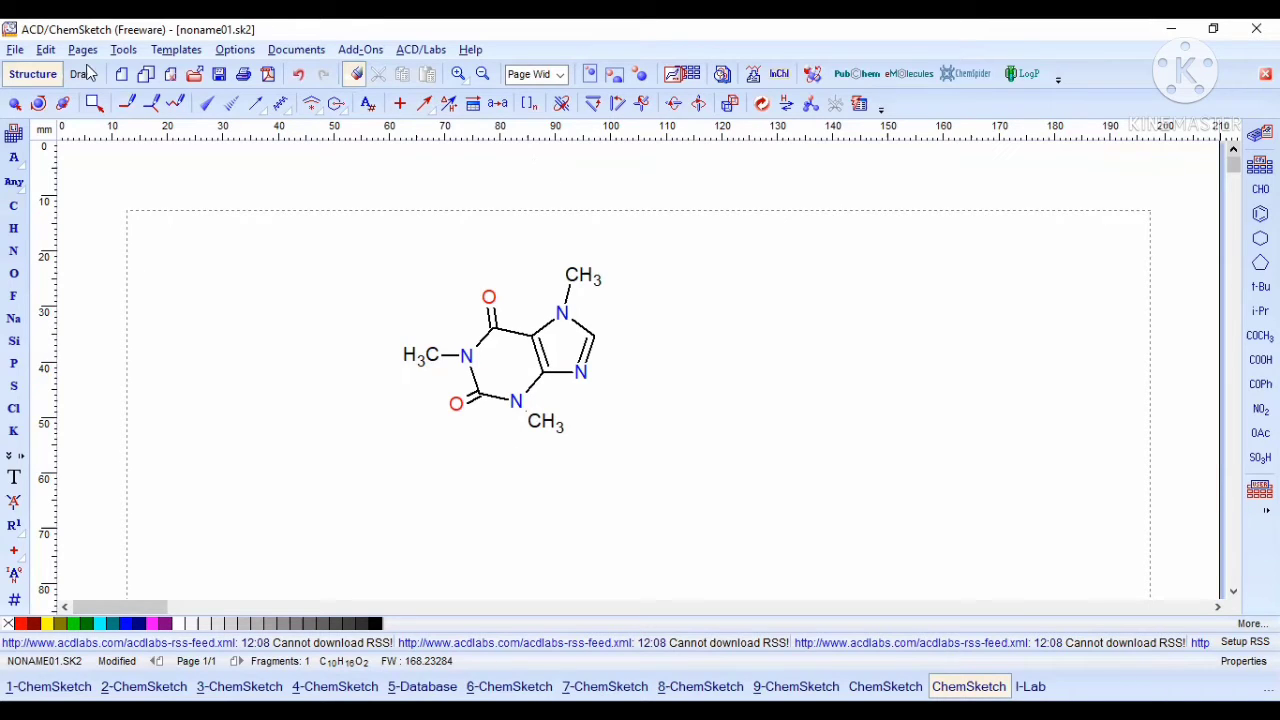
# Step: Try setting the bond width of the whole structure to 1 pt in the structure properties, and undo the applied style
pyautogui.click(16, 104)
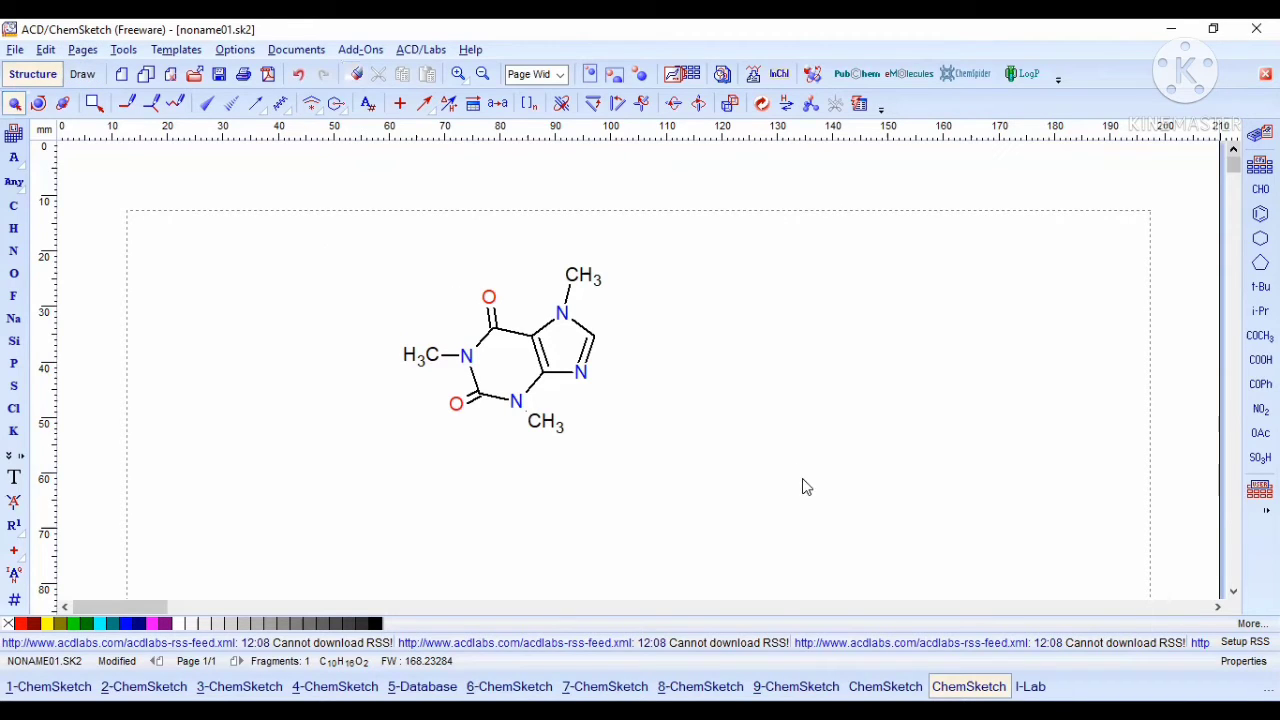
pyautogui.moveTo(334, 249); pyautogui.dragTo(796, 488)
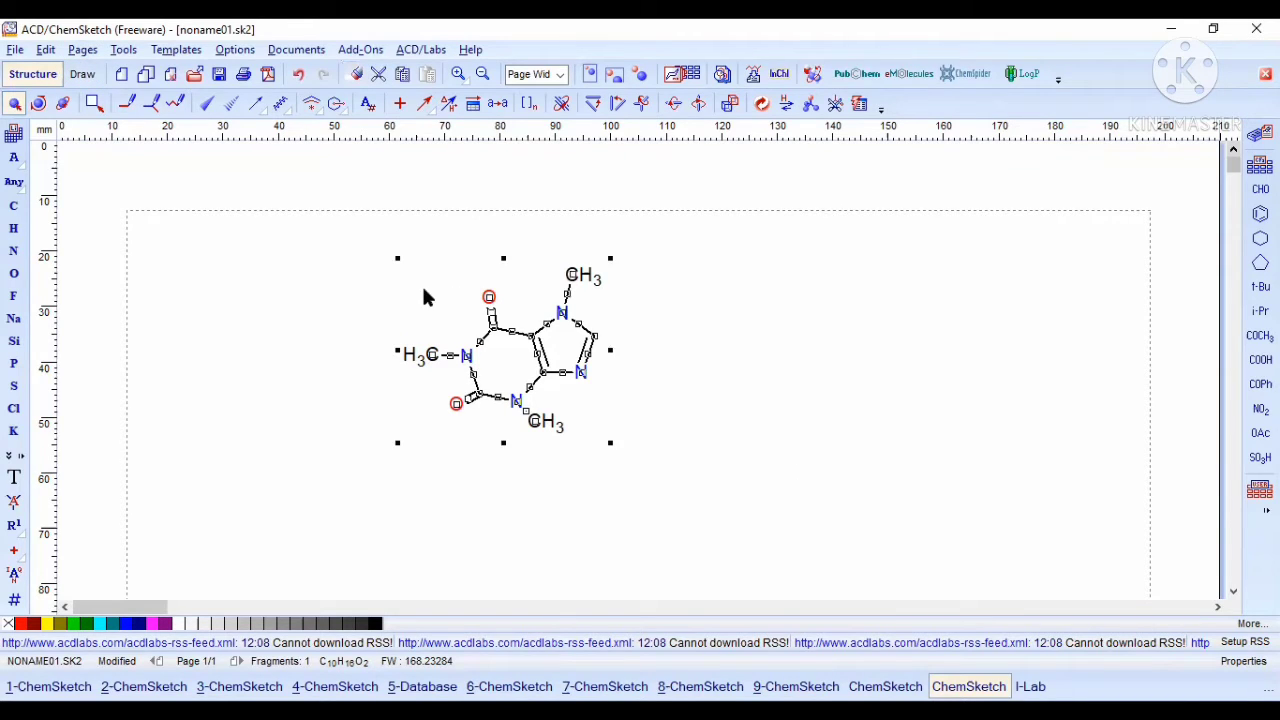
pyautogui.click(124, 50)
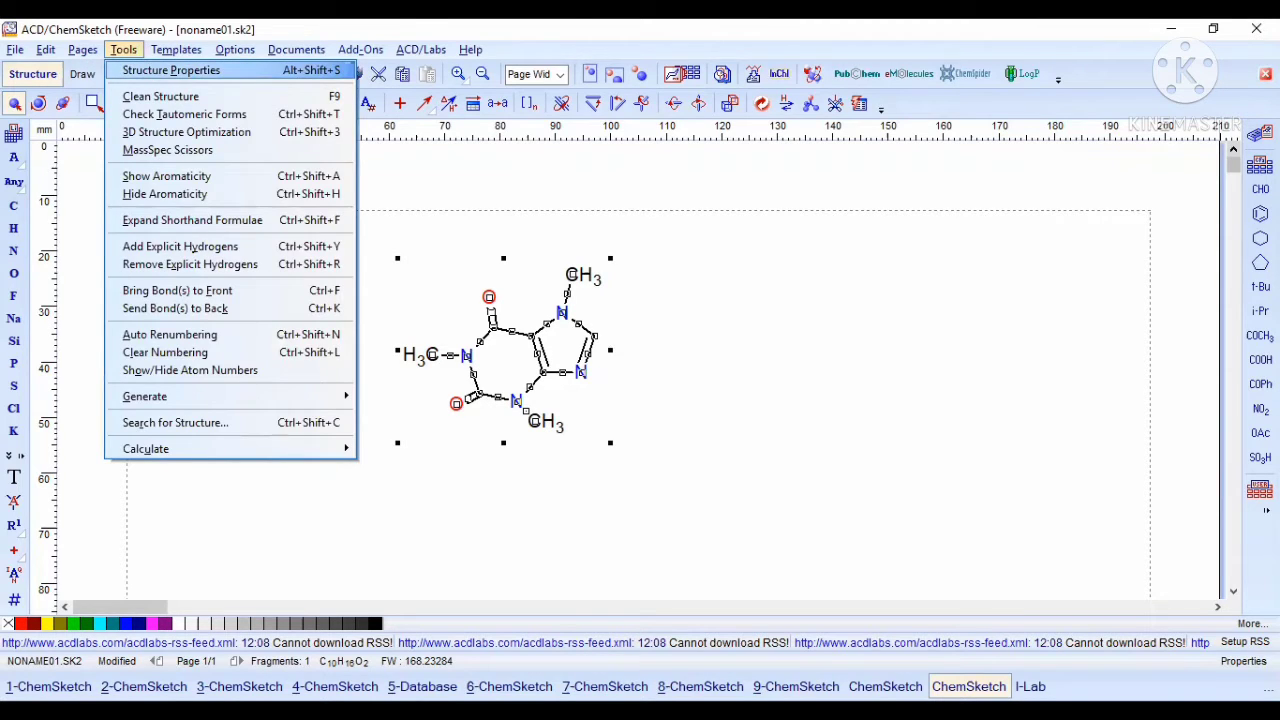
pyautogui.click(170, 70)
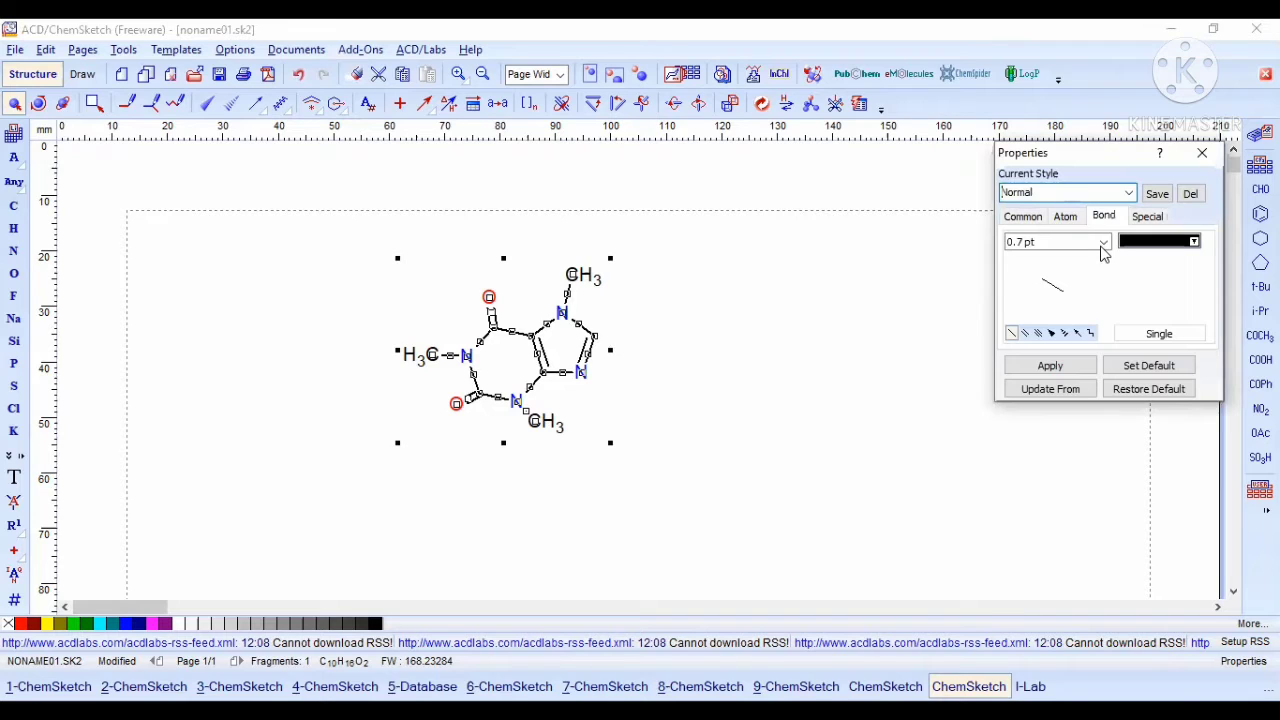
pyautogui.click(1103, 241)
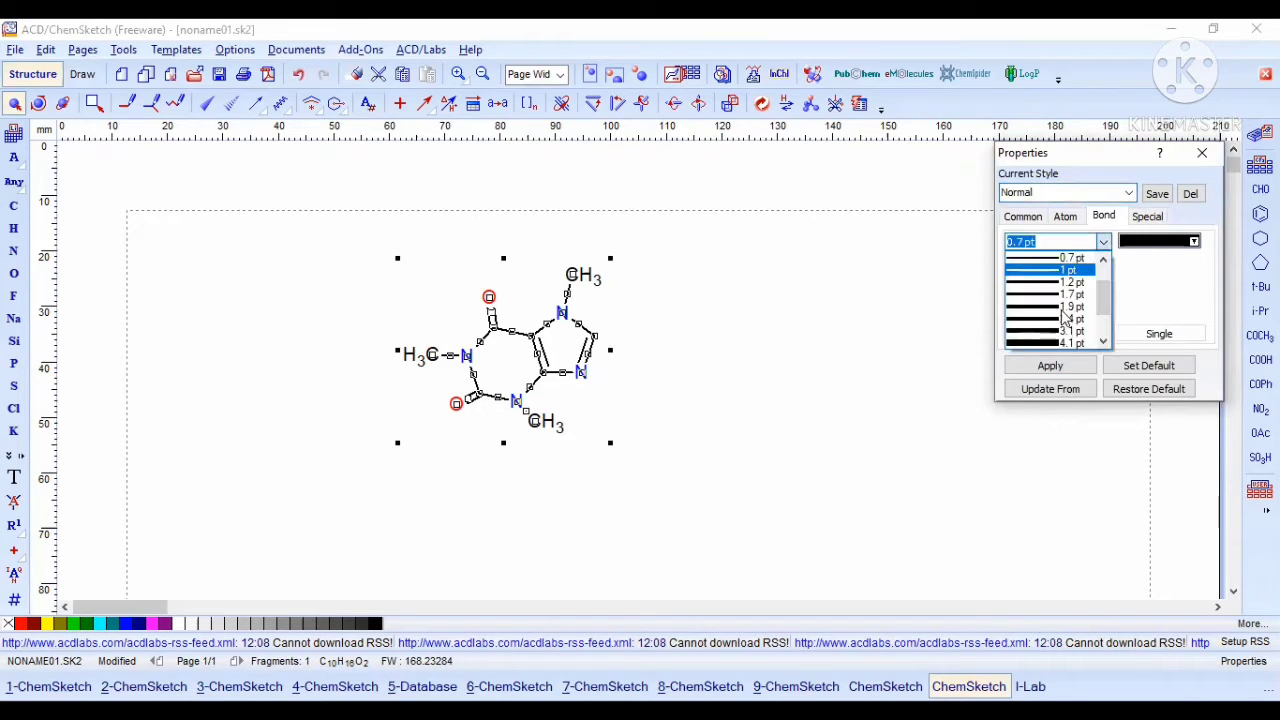
pyautogui.click(1051, 368)
pyautogui.click(1053, 368)
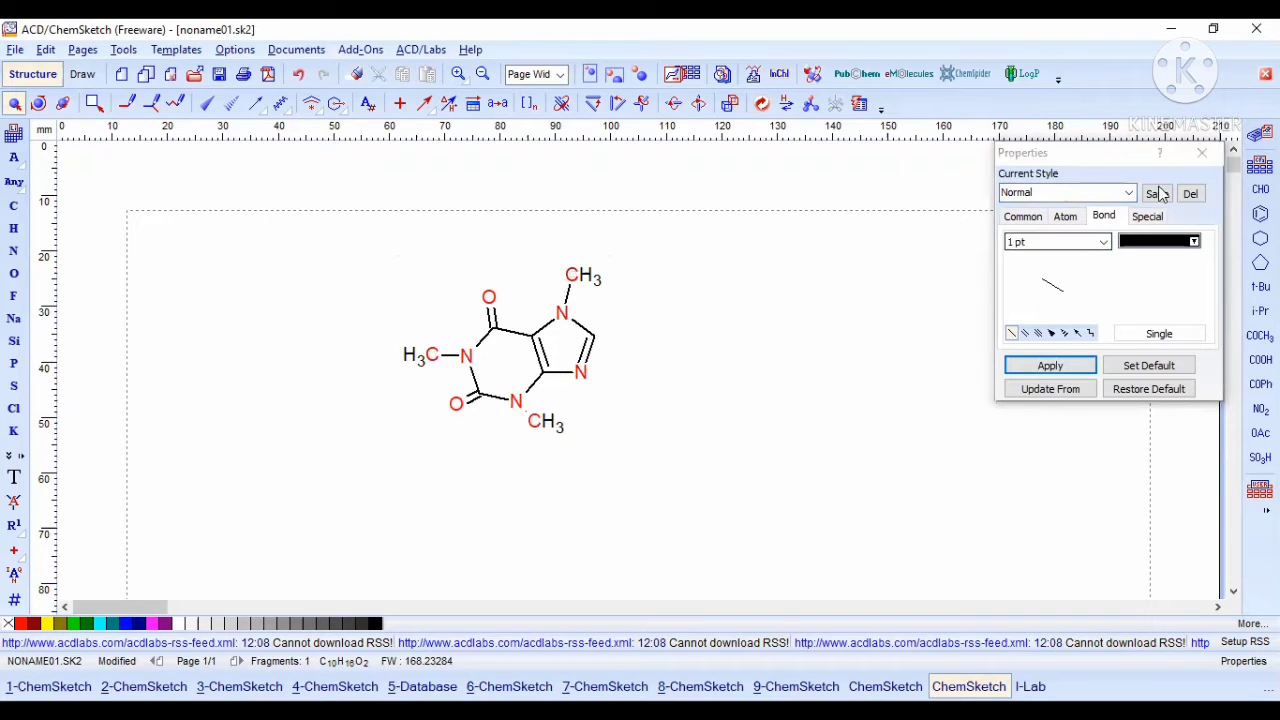
pyautogui.click(1201, 154)
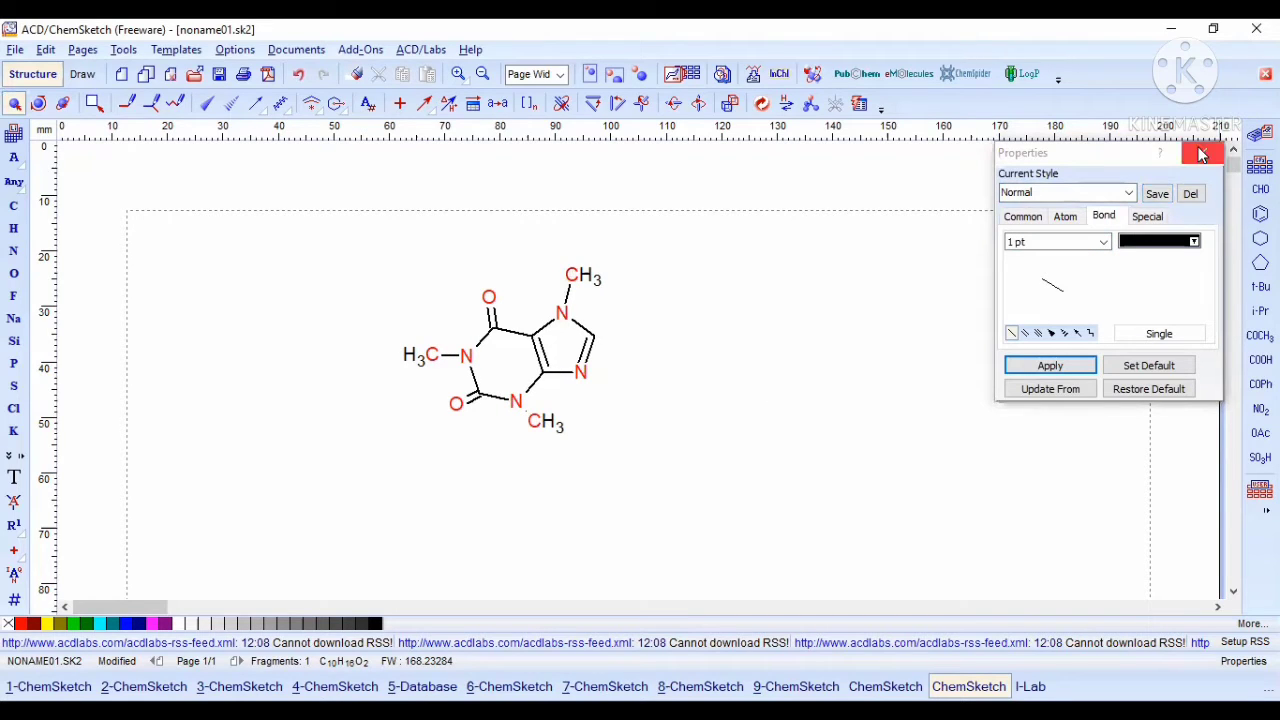
pyautogui.hotkey('ctrl', 'a')
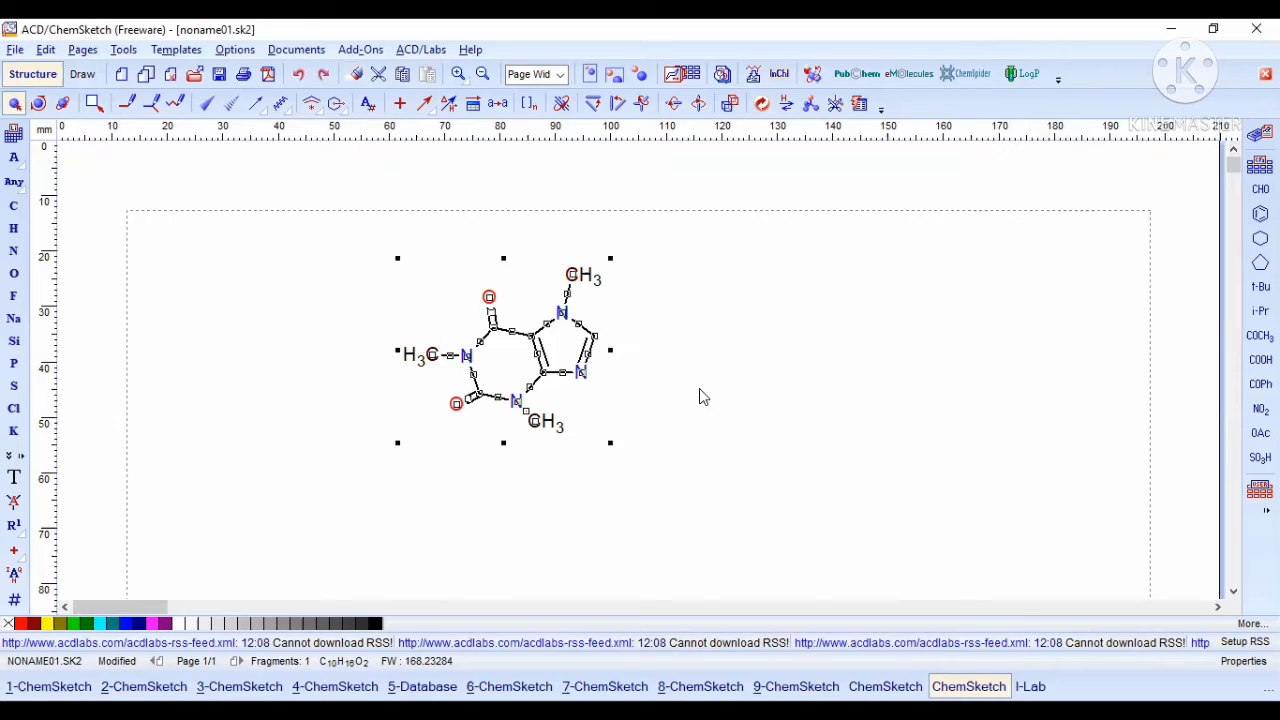
pyautogui.click(703, 397)
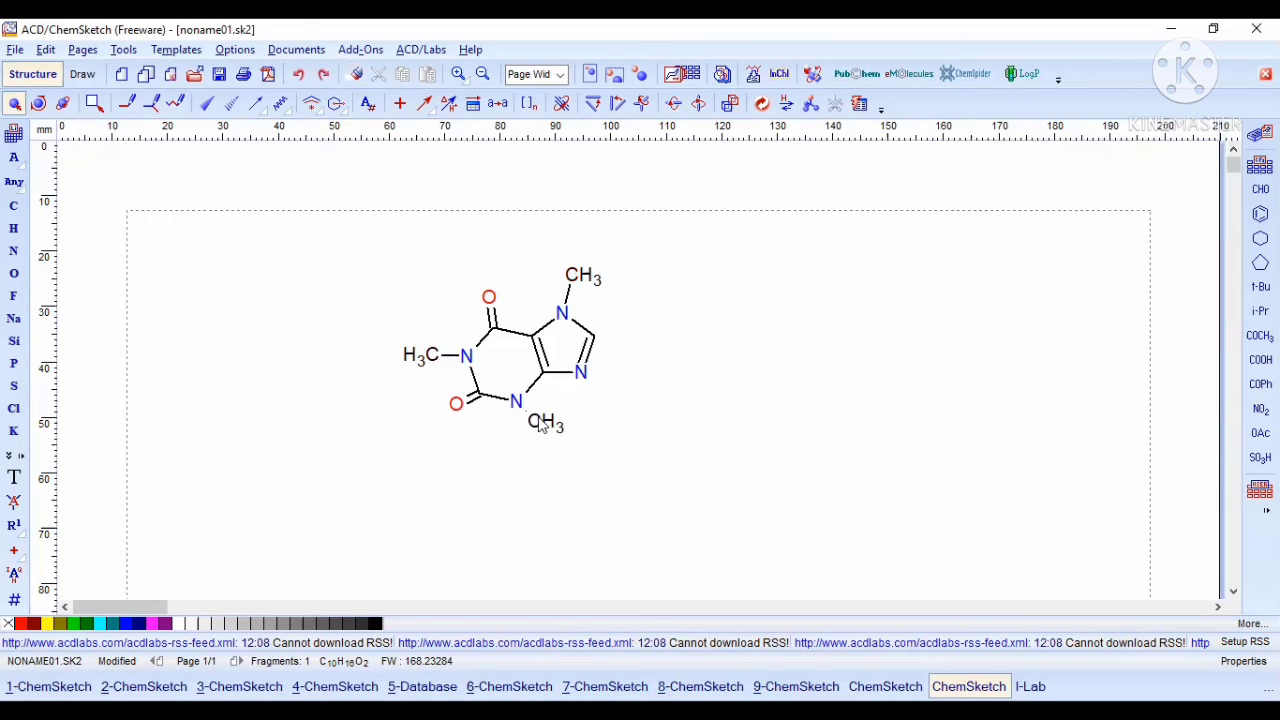
# Step: Delete the methyl group from the six-membered ring's lower nitrogen
pyautogui.click(548, 428)
pyautogui.click(359, 75)
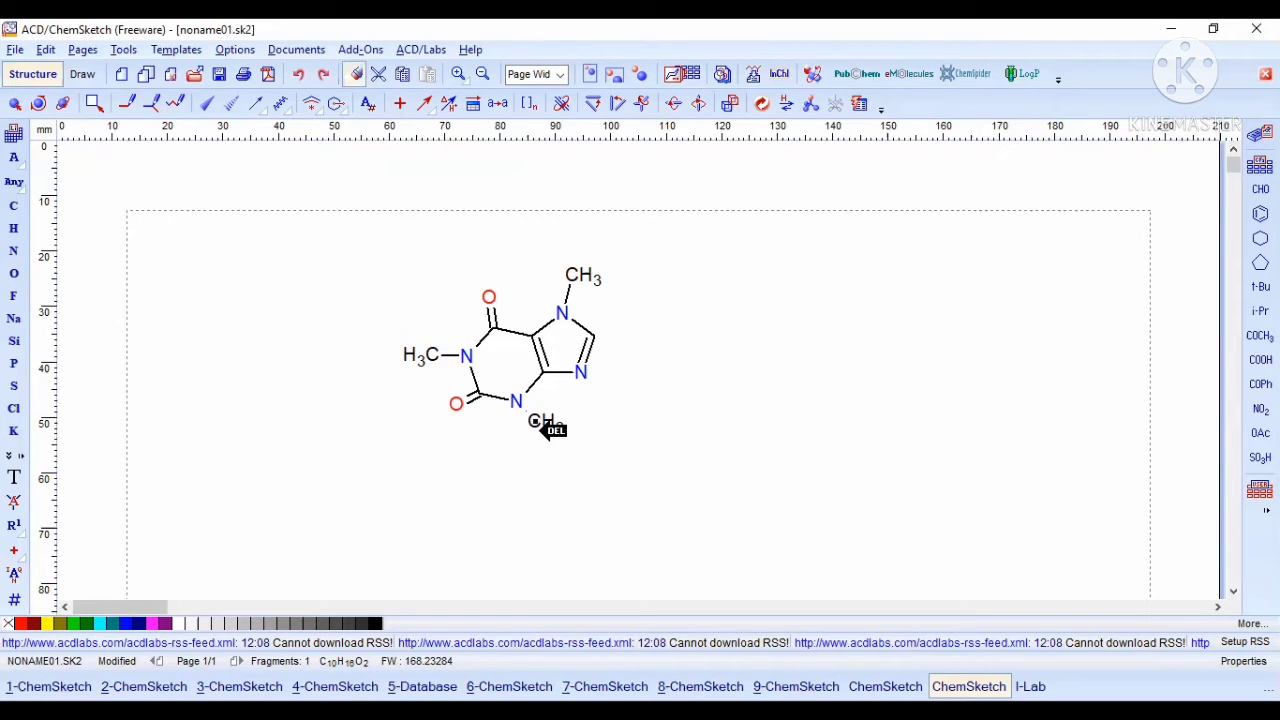
pyautogui.click(548, 428)
pyautogui.click(355, 75)
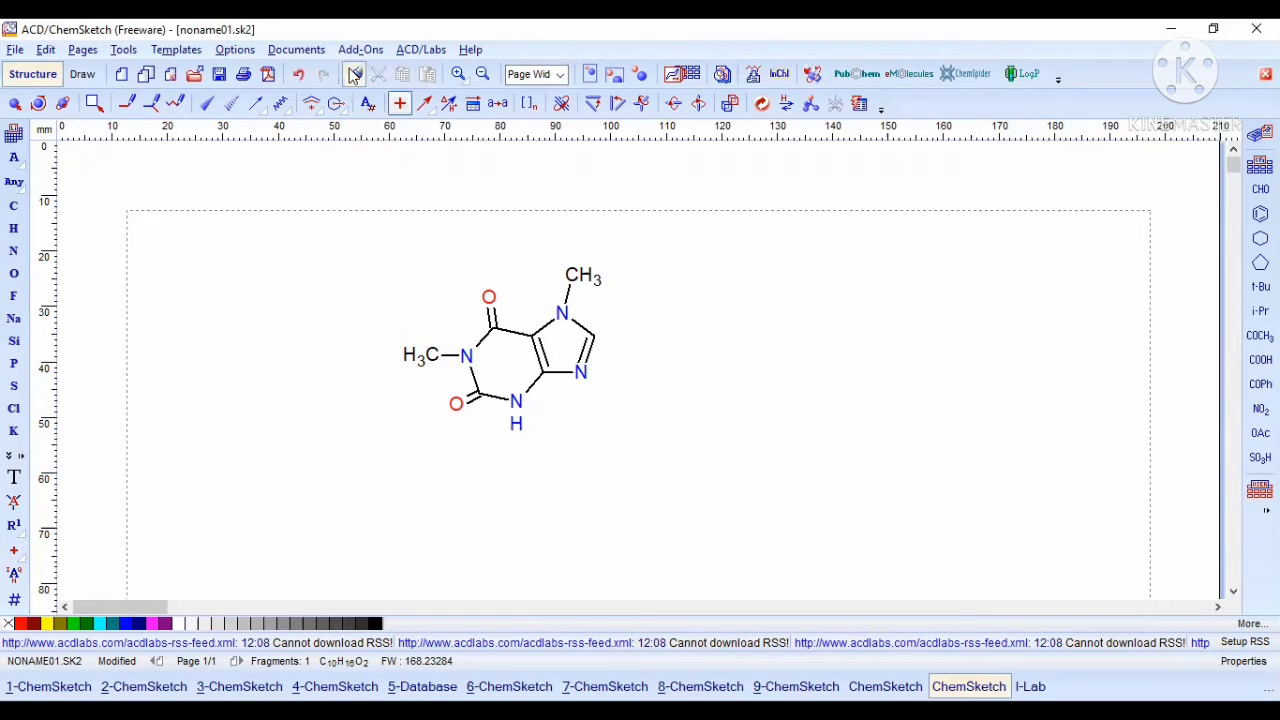
pyautogui.click(355, 75)
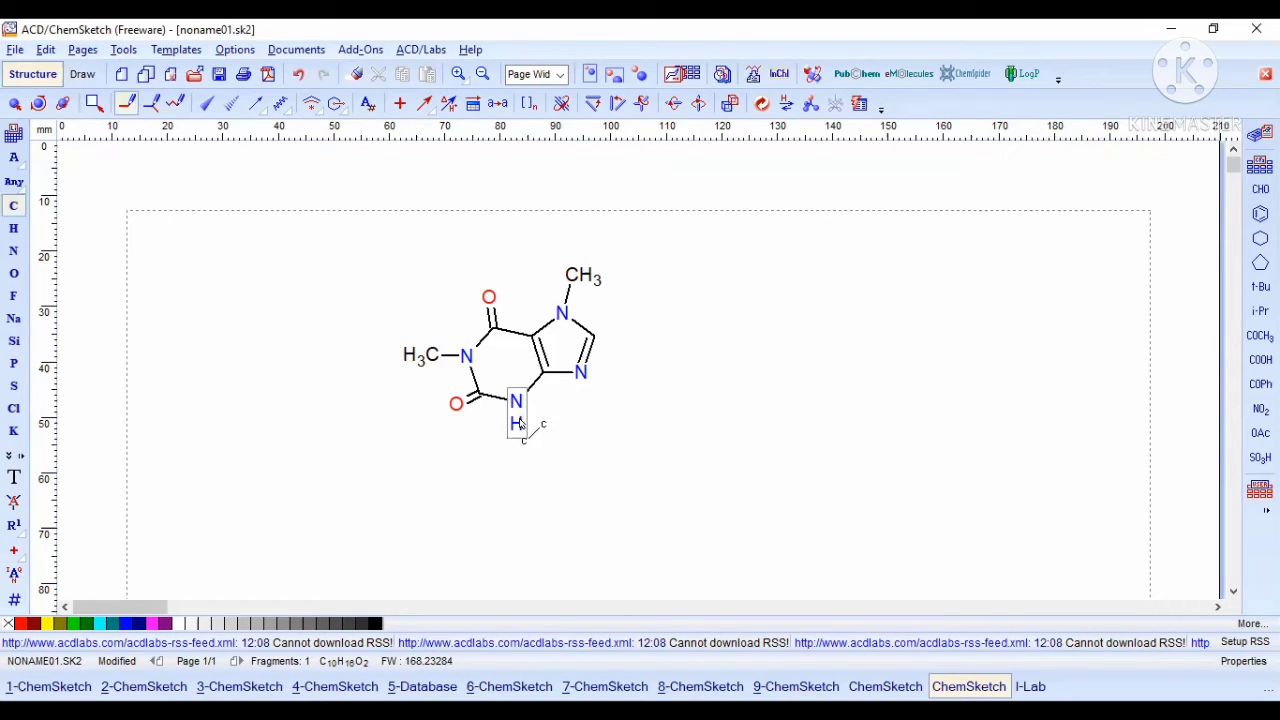
# Step: Attach a new methyl group to the six-membered ring's lower nitrogen, undoing the accidental carbon replacement and chain extension
pyautogui.click(518, 411)
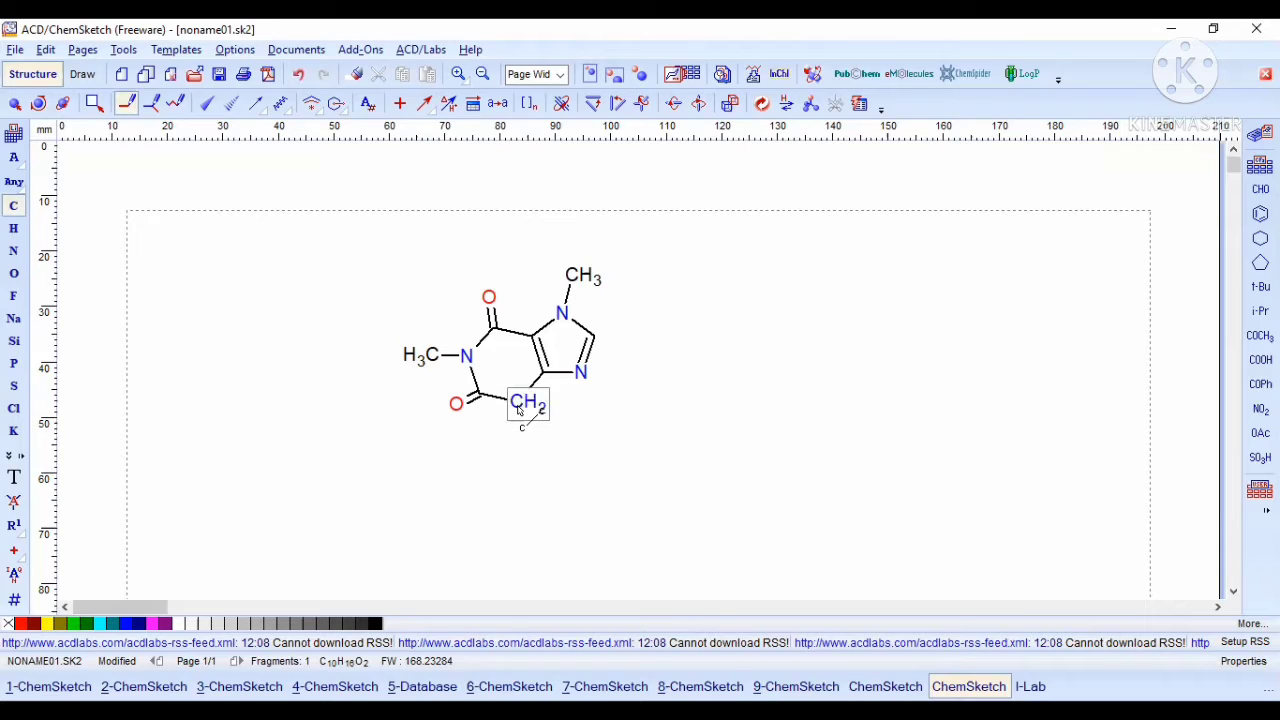
pyautogui.hotkey('ctrl', 'z')
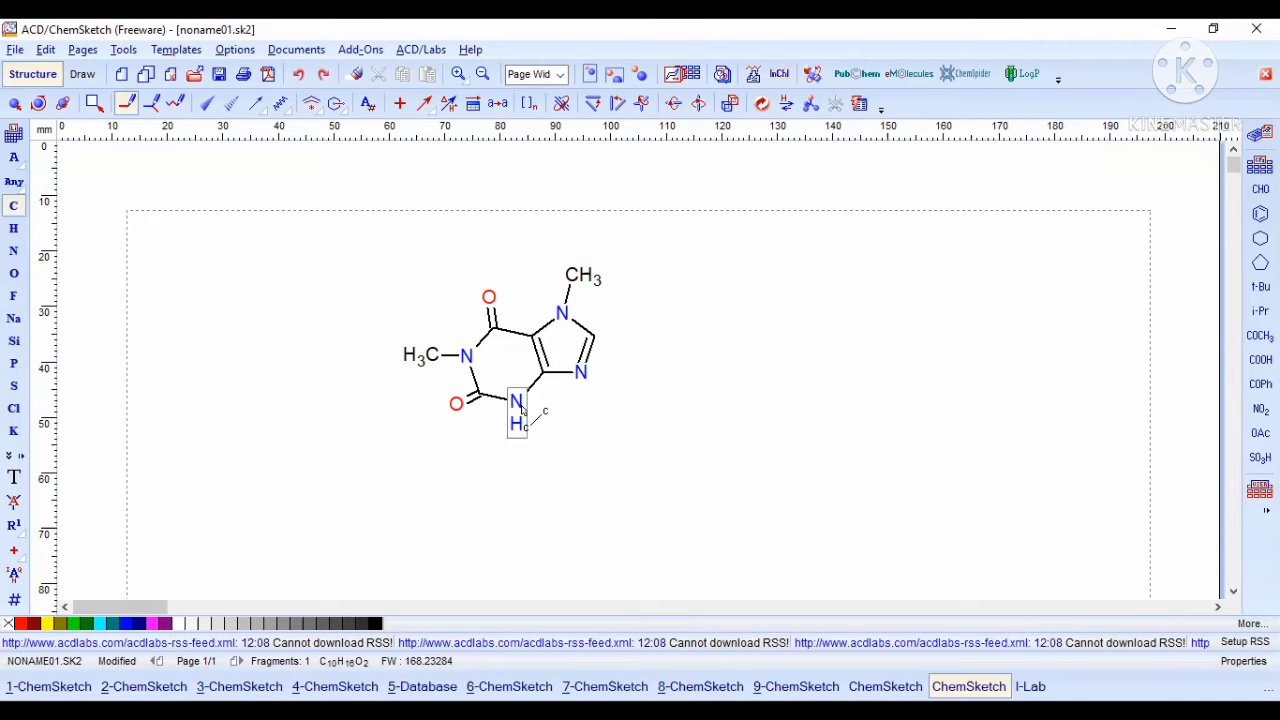
pyautogui.click(540, 410)
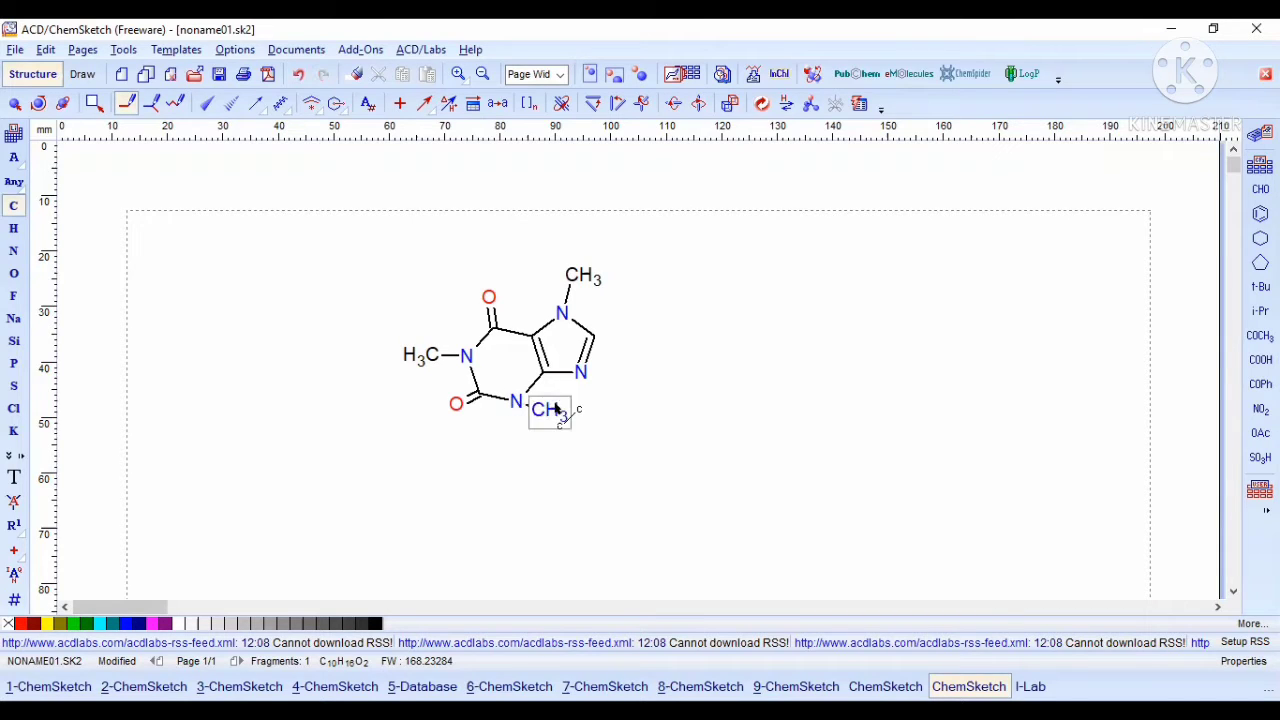
pyautogui.click(552, 410)
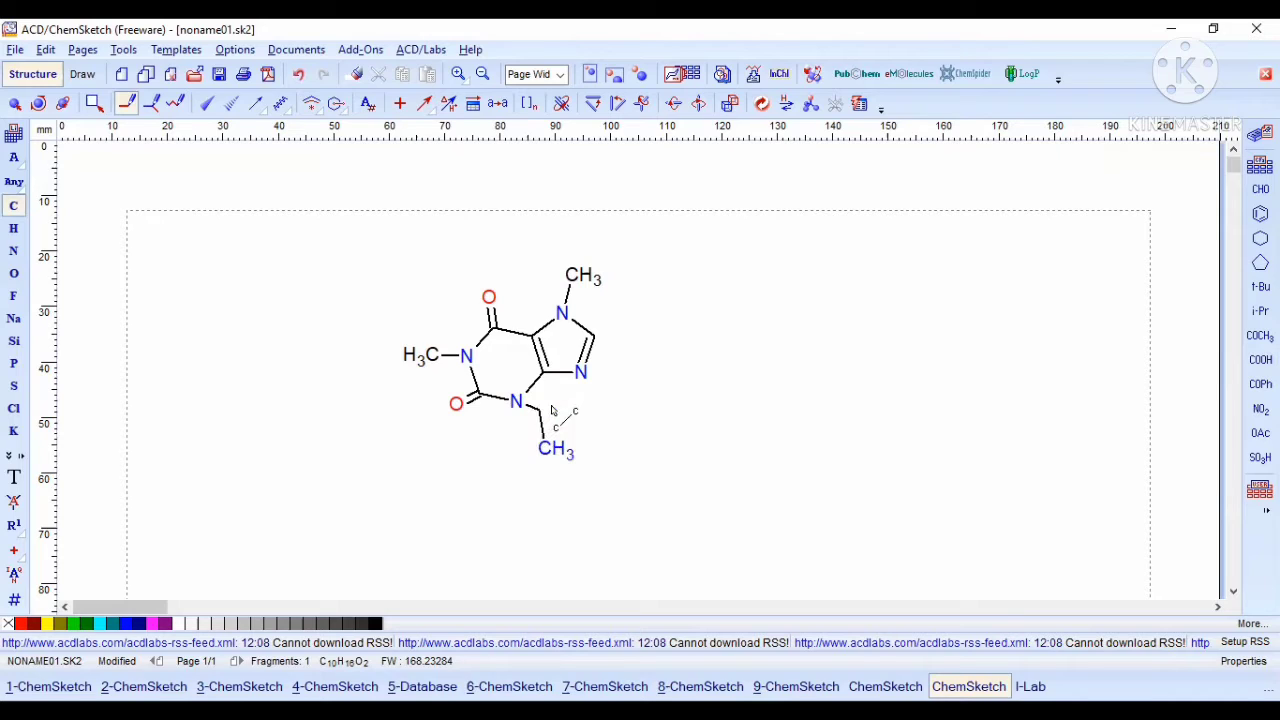
pyautogui.hotkey('ctrl', 'z')
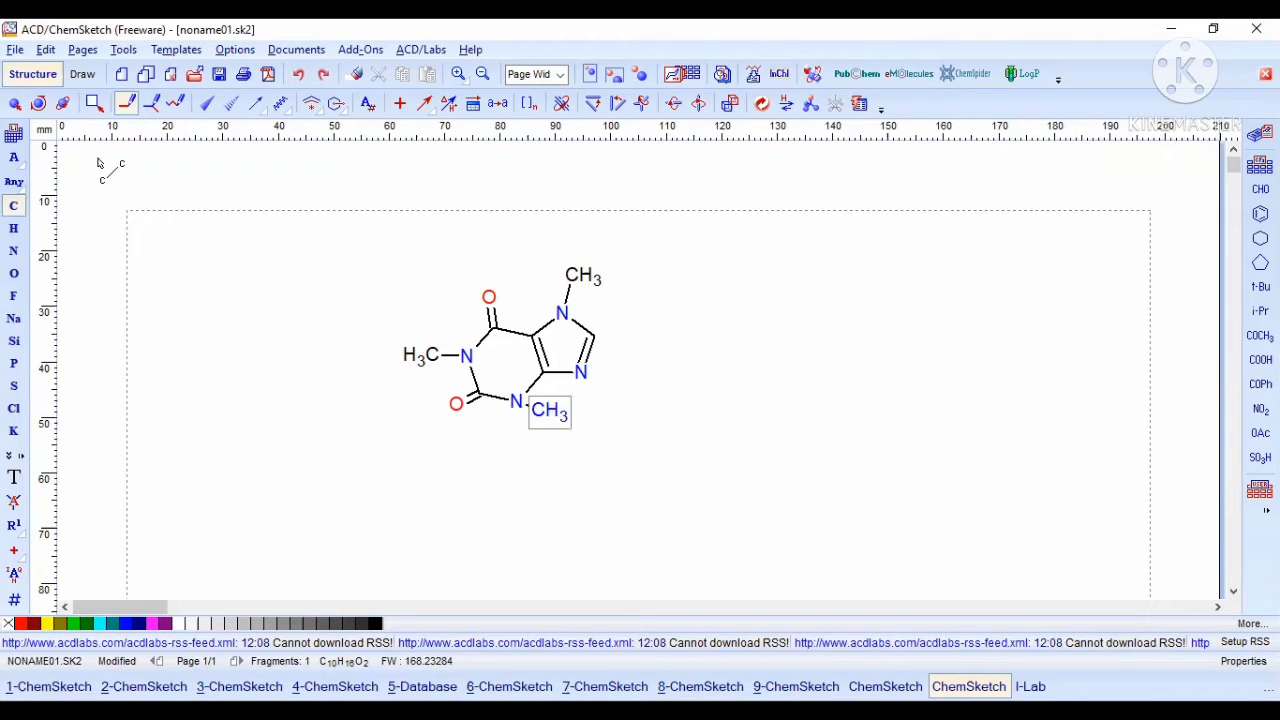
# Step: Move the new methyl group slightly away from the lower ring nitrogen and colour its label black
pyautogui.click(16, 106)
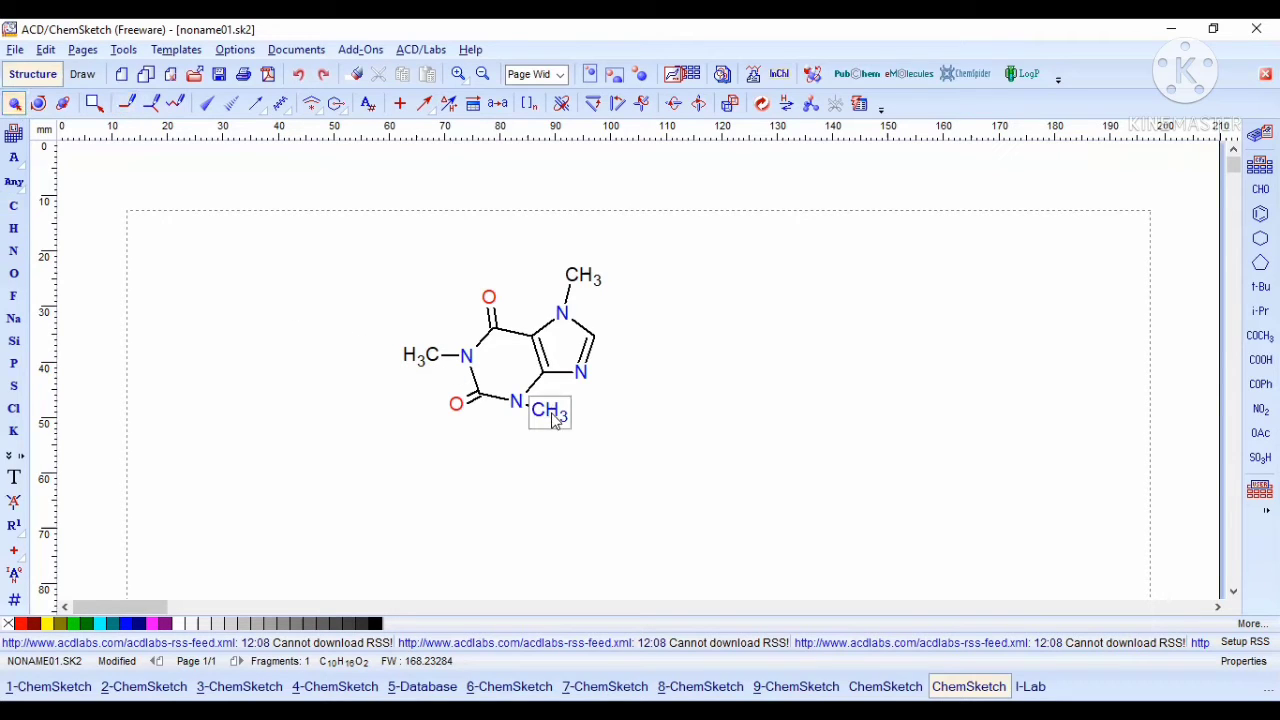
pyautogui.moveTo(566, 431); pyautogui.dragTo(575, 436)
pyautogui.click(557, 418)
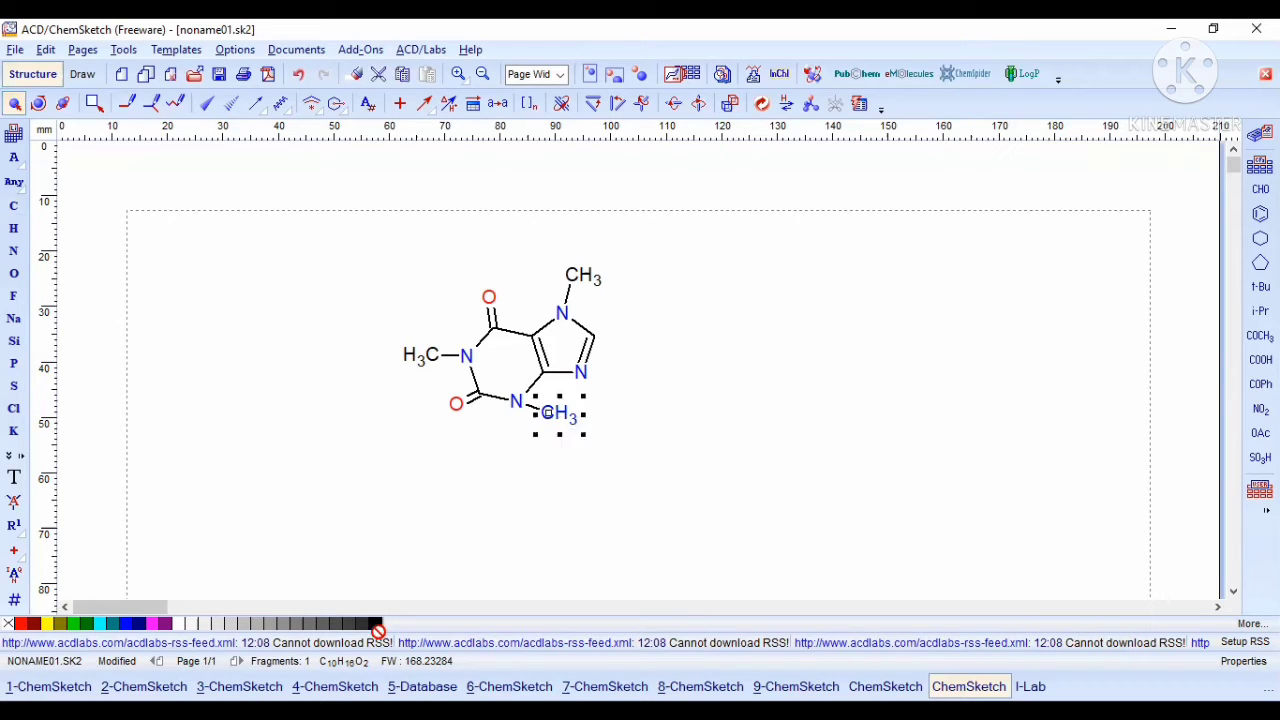
pyautogui.click(789, 374)
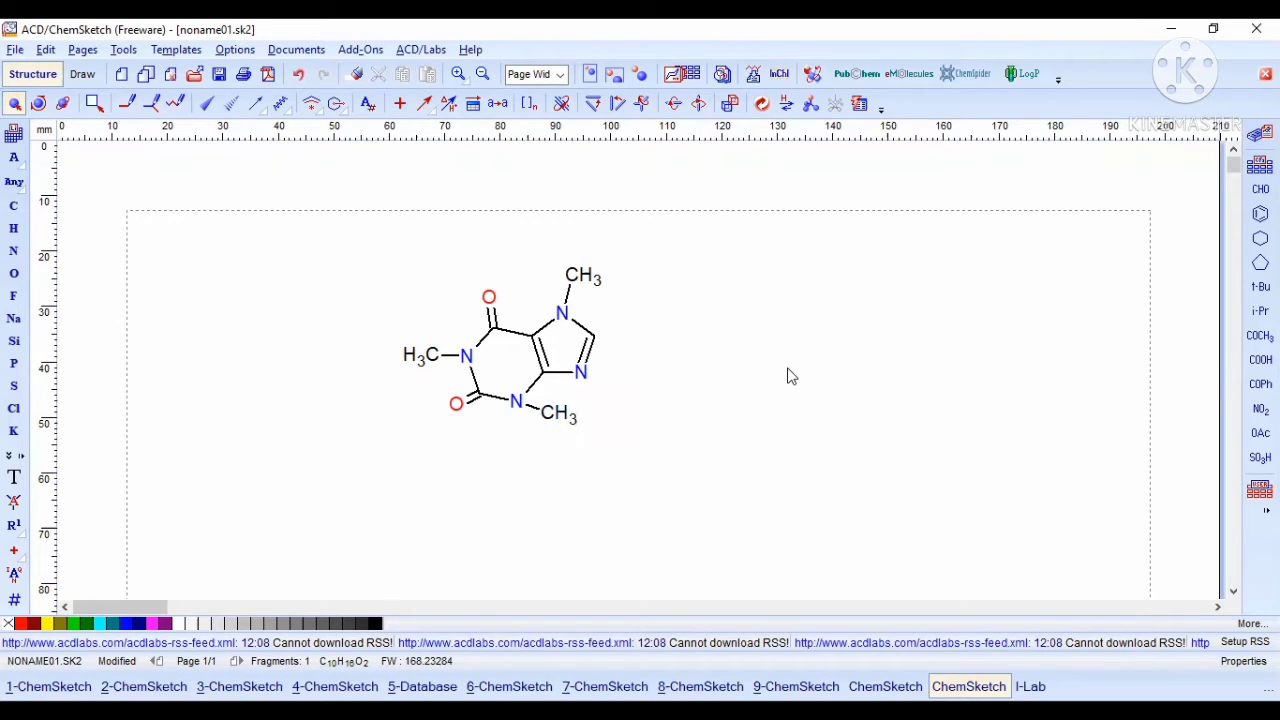
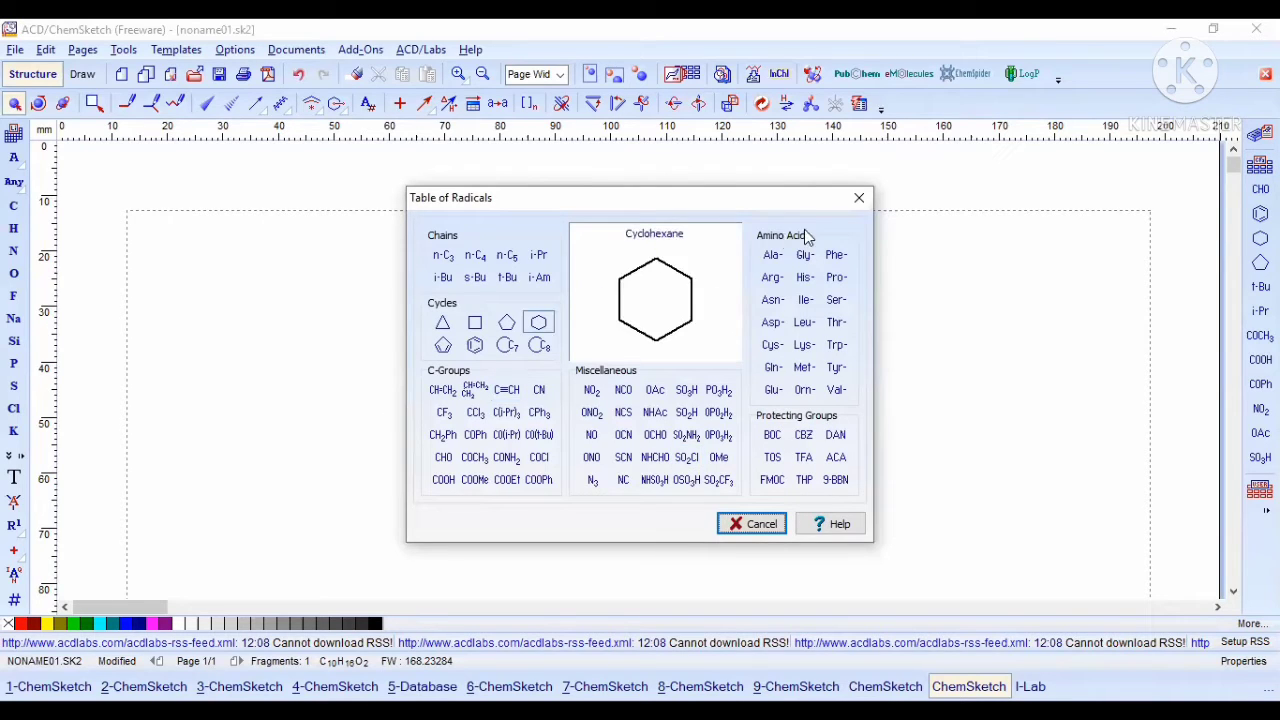
# Step: Close the Table of Radicals, try drawing a four-armed carbon cross beside the caffeine molecule, and undo it
pyautogui.click(858, 198)
pyautogui.click(15, 208)
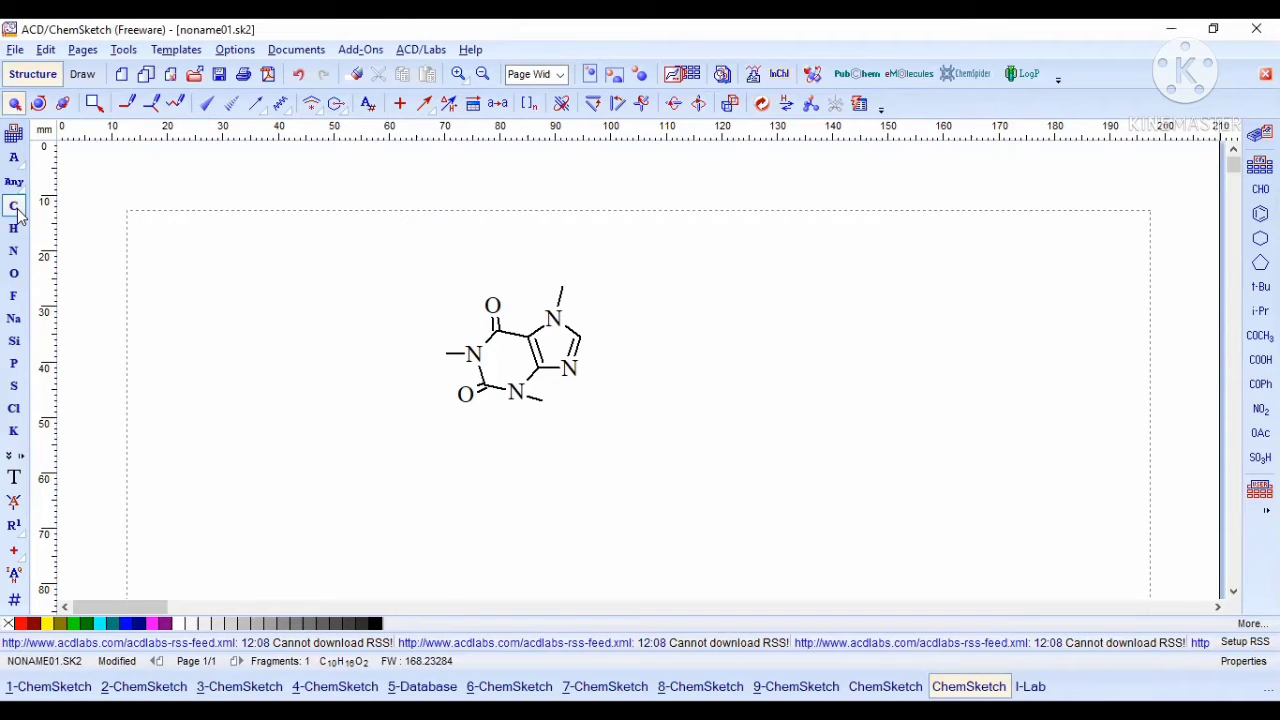
pyautogui.click(14, 228)
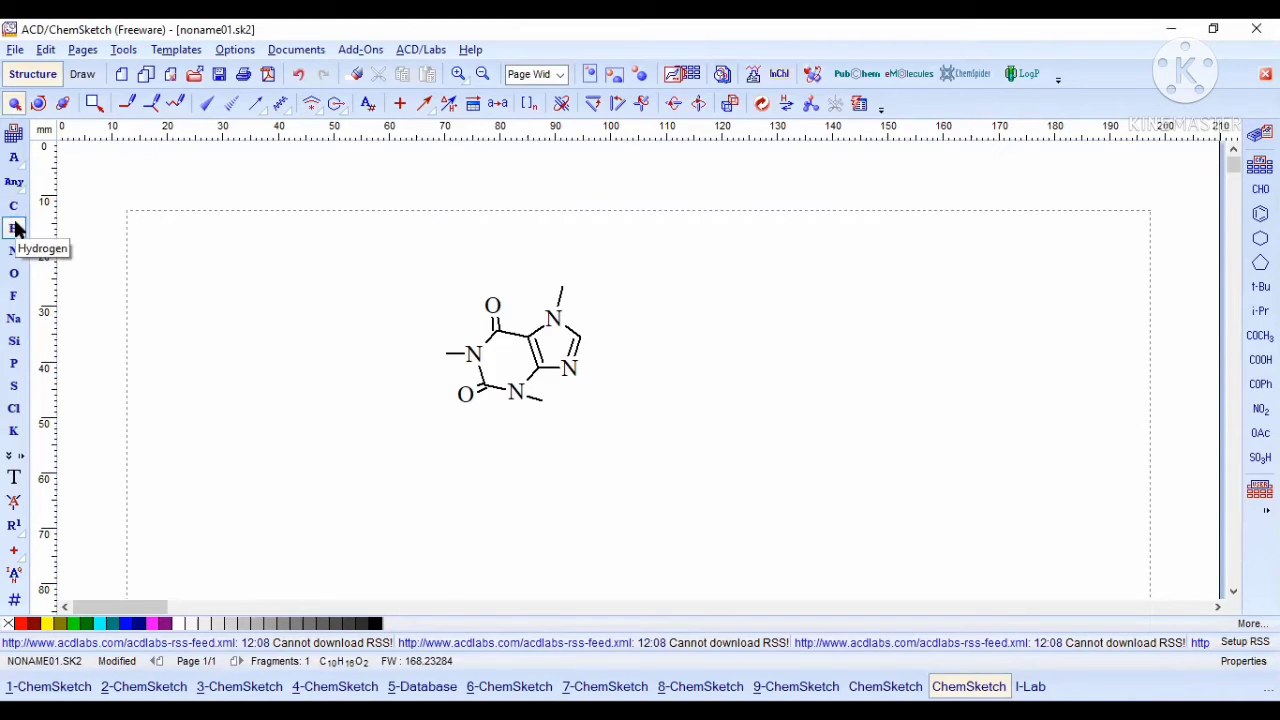
pyautogui.click(15, 207)
pyautogui.click(15, 210)
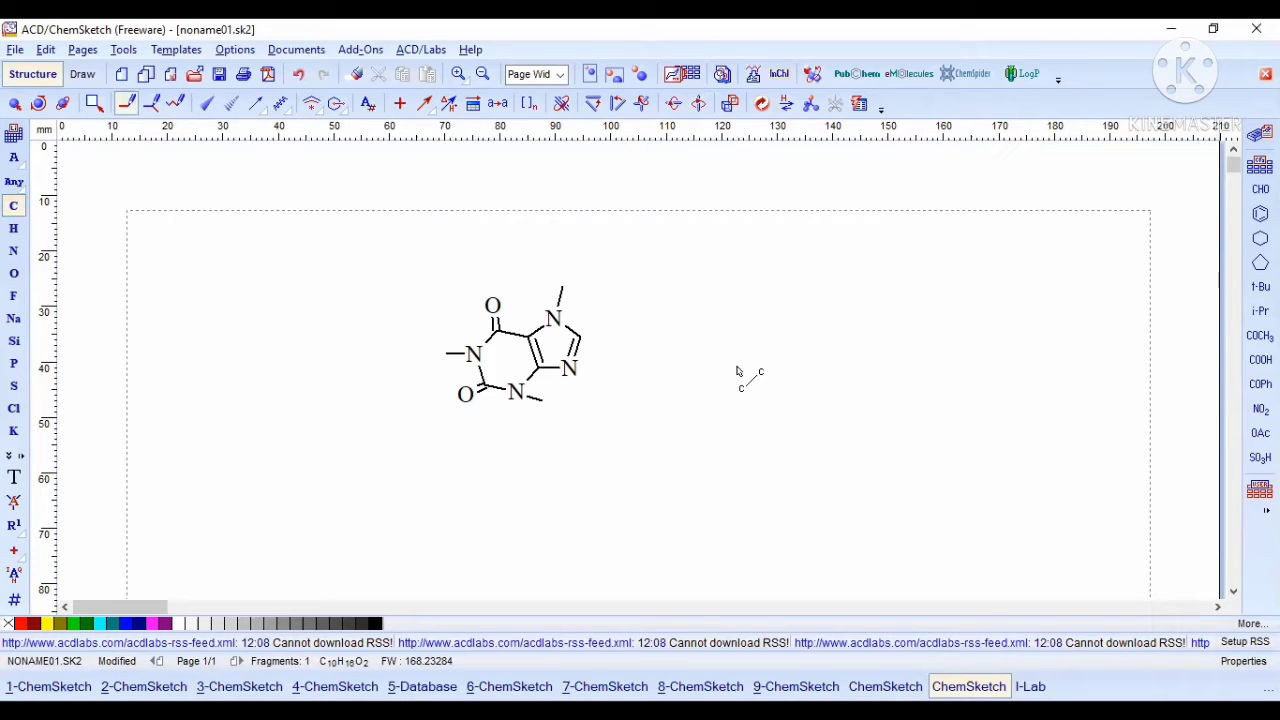
pyautogui.moveTo(748, 367); pyautogui.dragTo(880, 367)
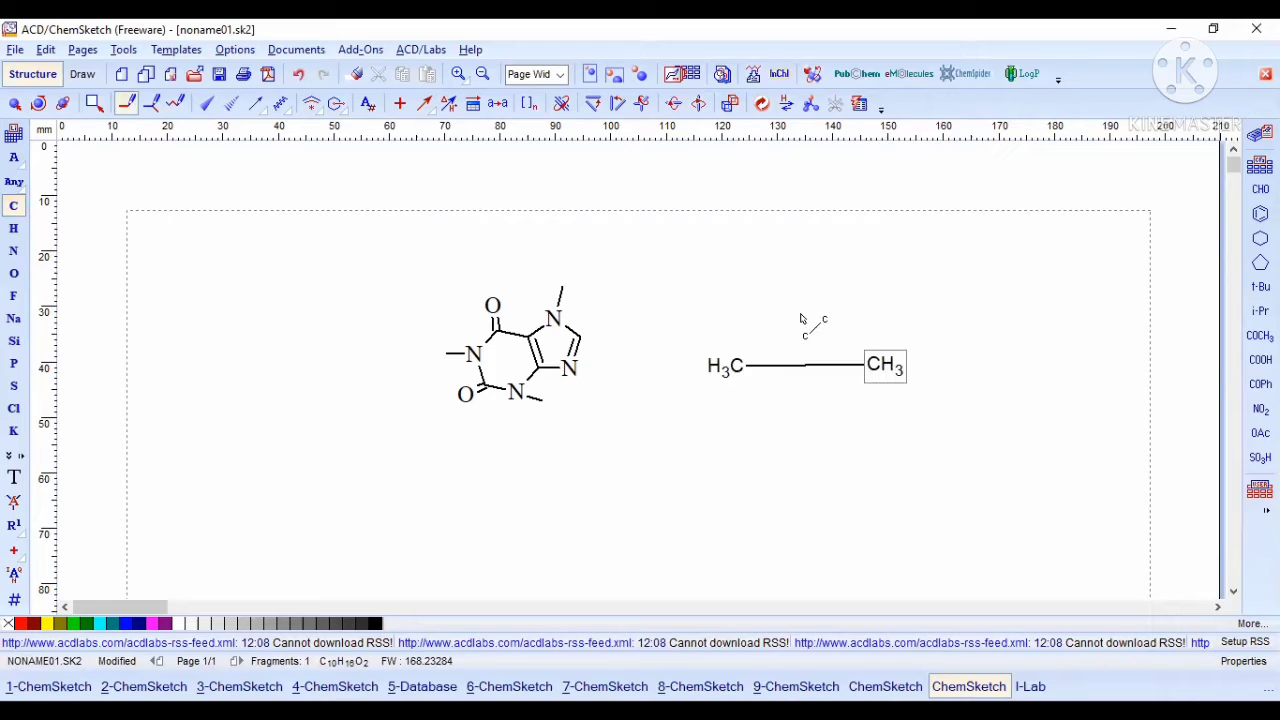
pyautogui.moveTo(803, 304); pyautogui.dragTo(805, 432)
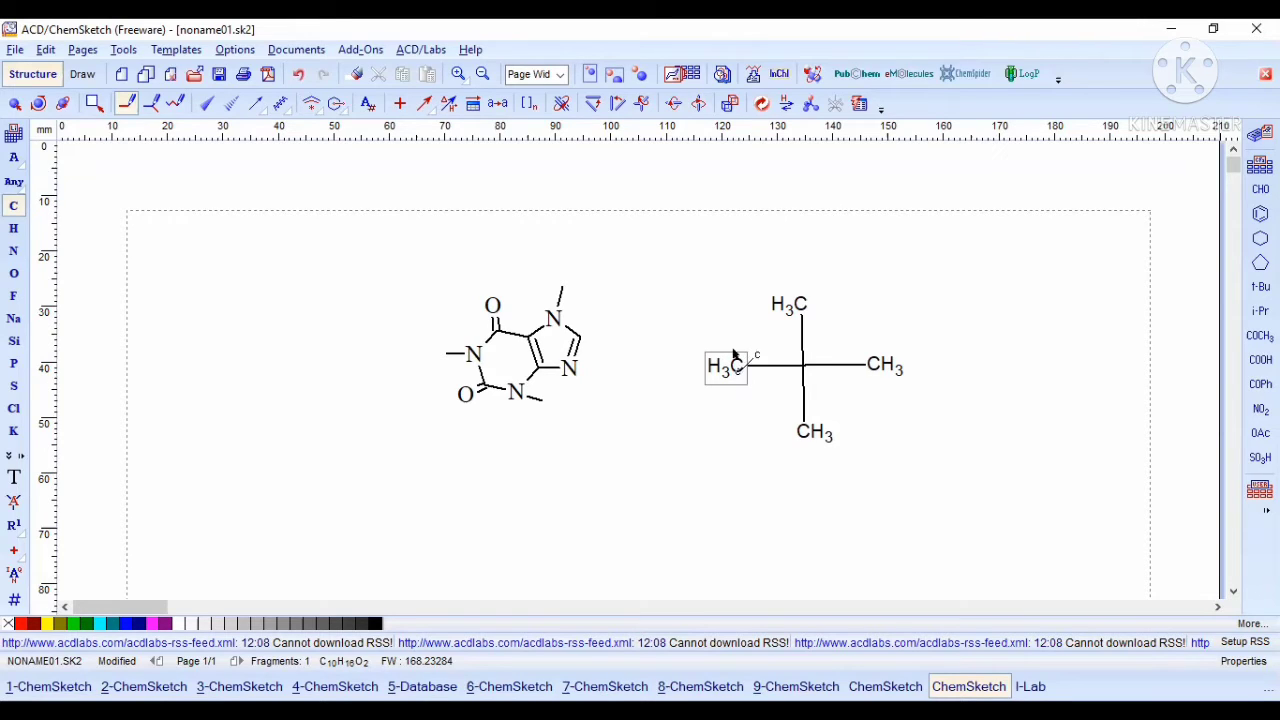
pyautogui.hotkey('ctrl', 'z')
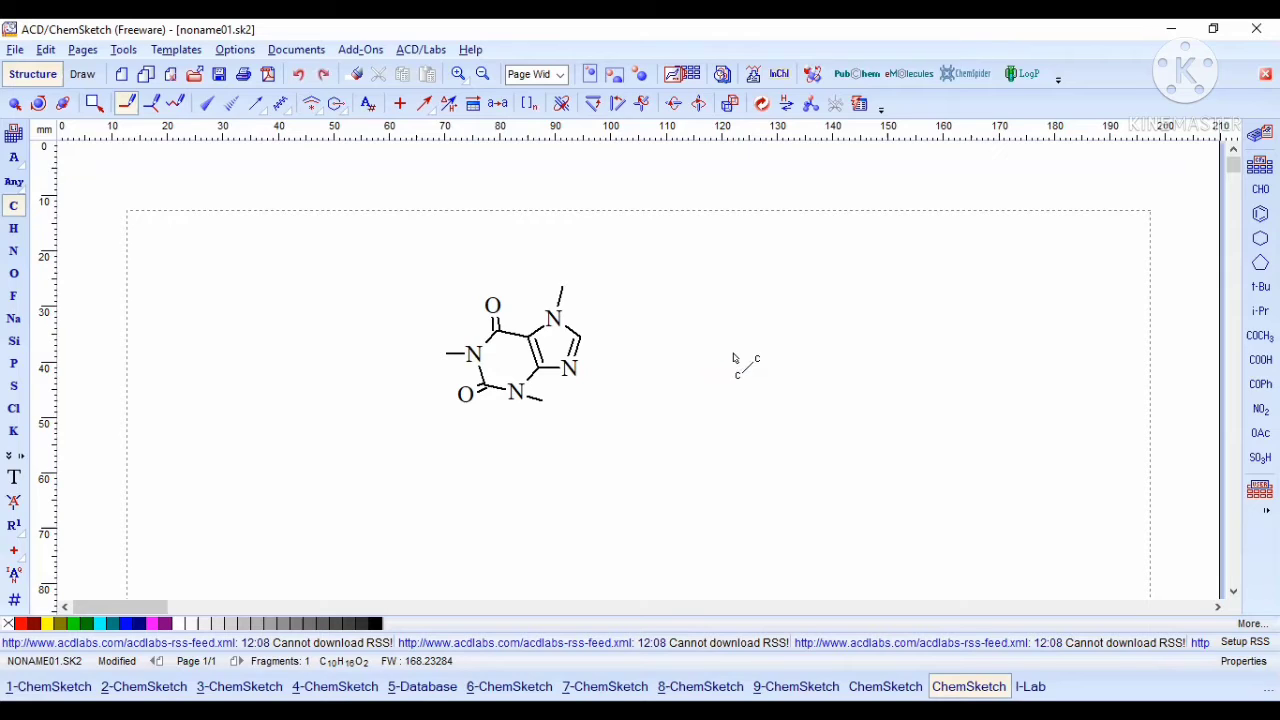
# Step: Undo the style change on the caffeine structure to restore its coloured atoms and methyl labels
pyautogui.click(17, 230)
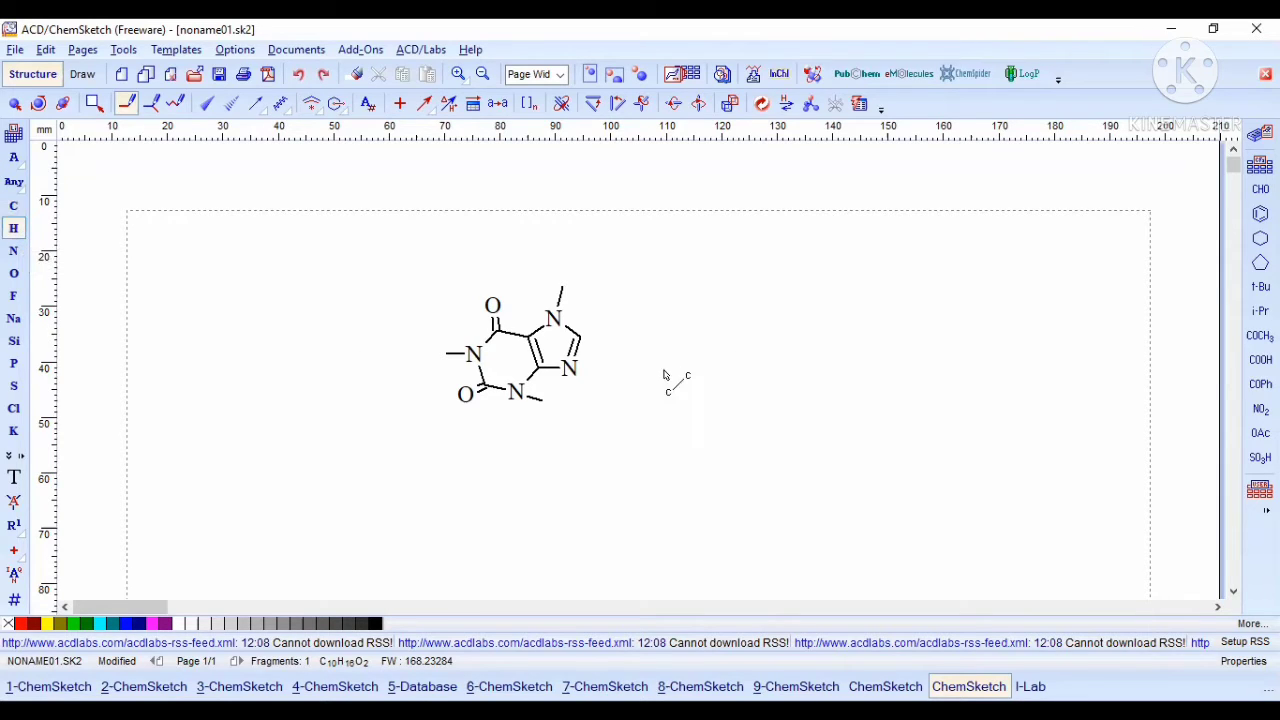
pyautogui.hotkey('ctrl', 'a')
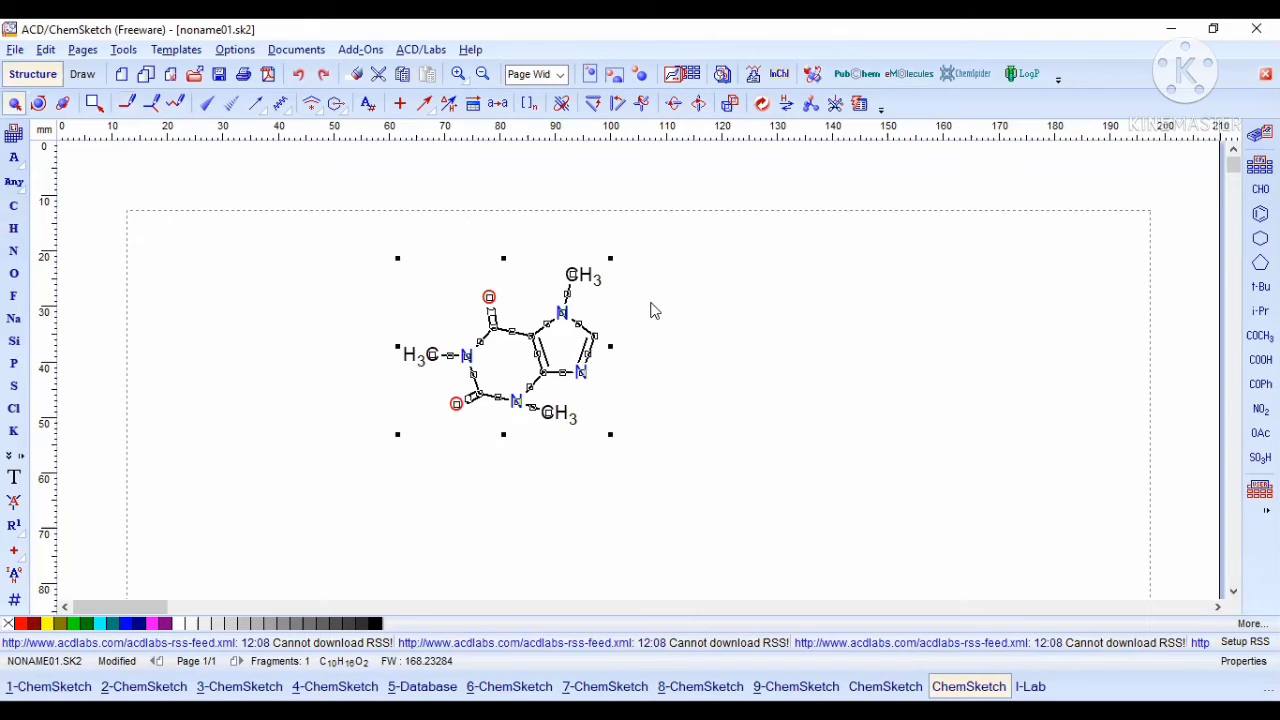
pyautogui.click(357, 323)
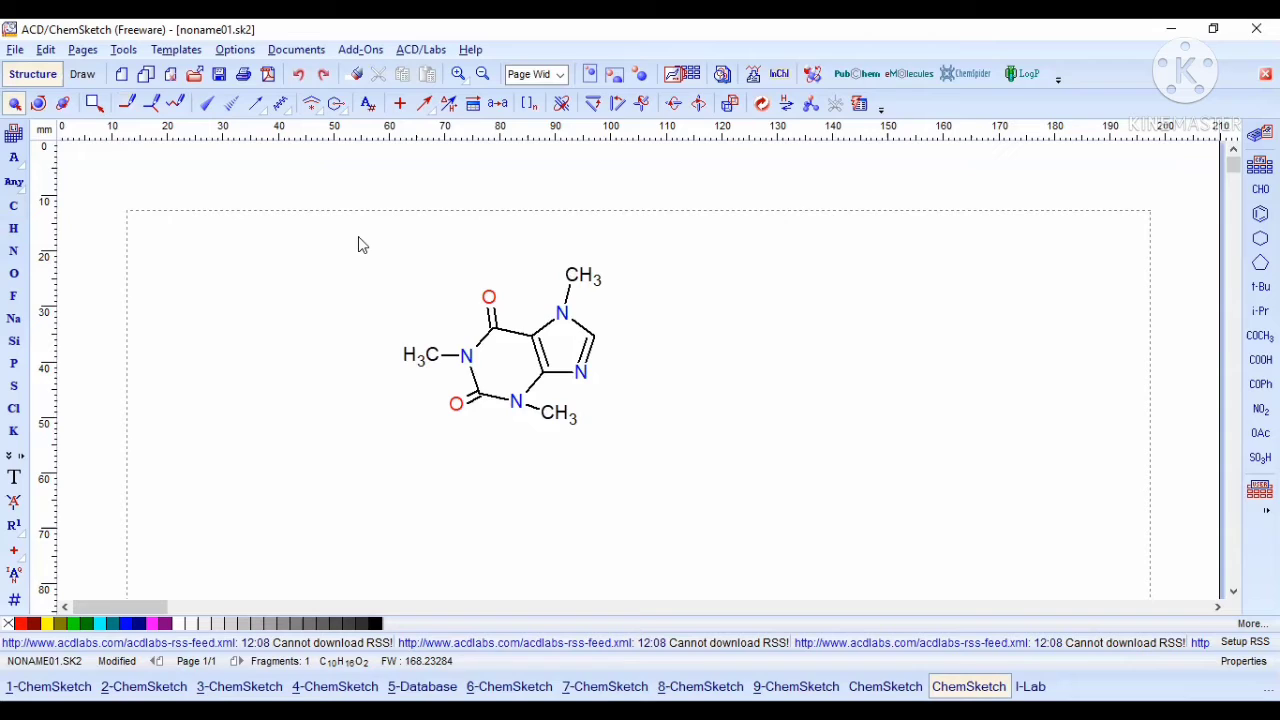
pyautogui.moveTo(691, 491); pyautogui.dragTo(277, 274)
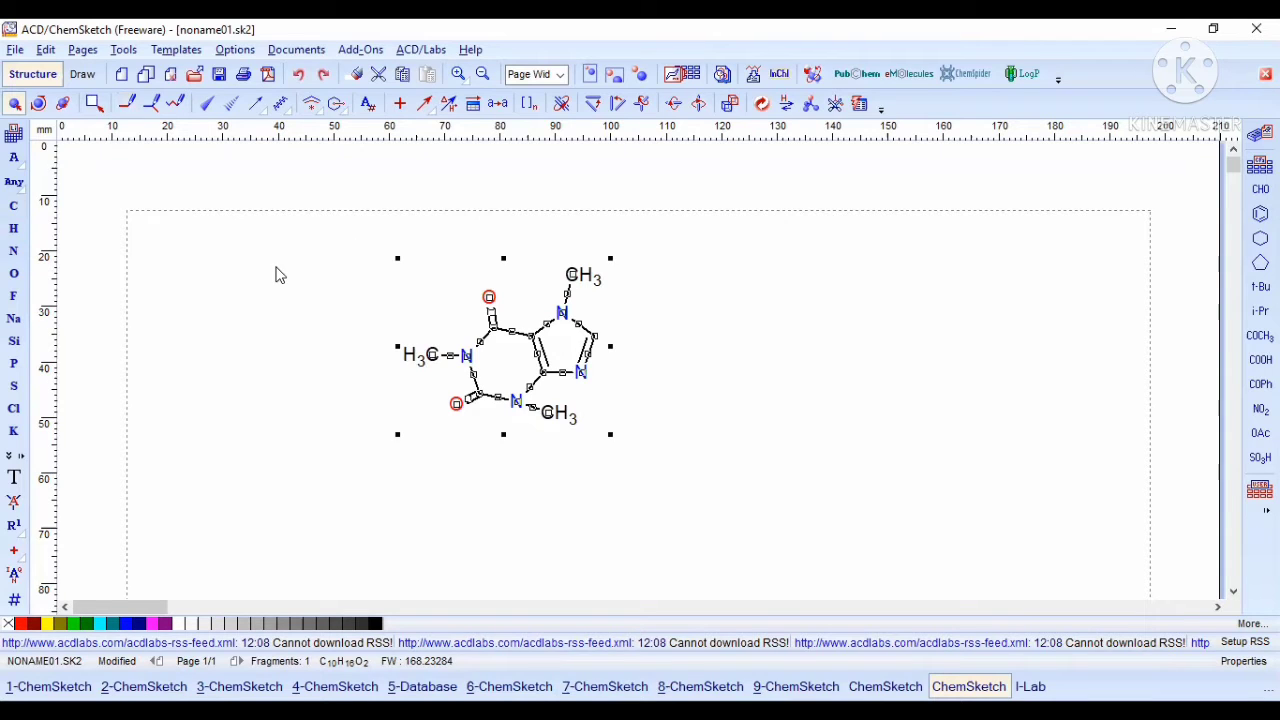
# Step: Draw a horizontal and a vertical carbon bond crossing each other beside the caffeine molecule
pyautogui.click(14, 207)
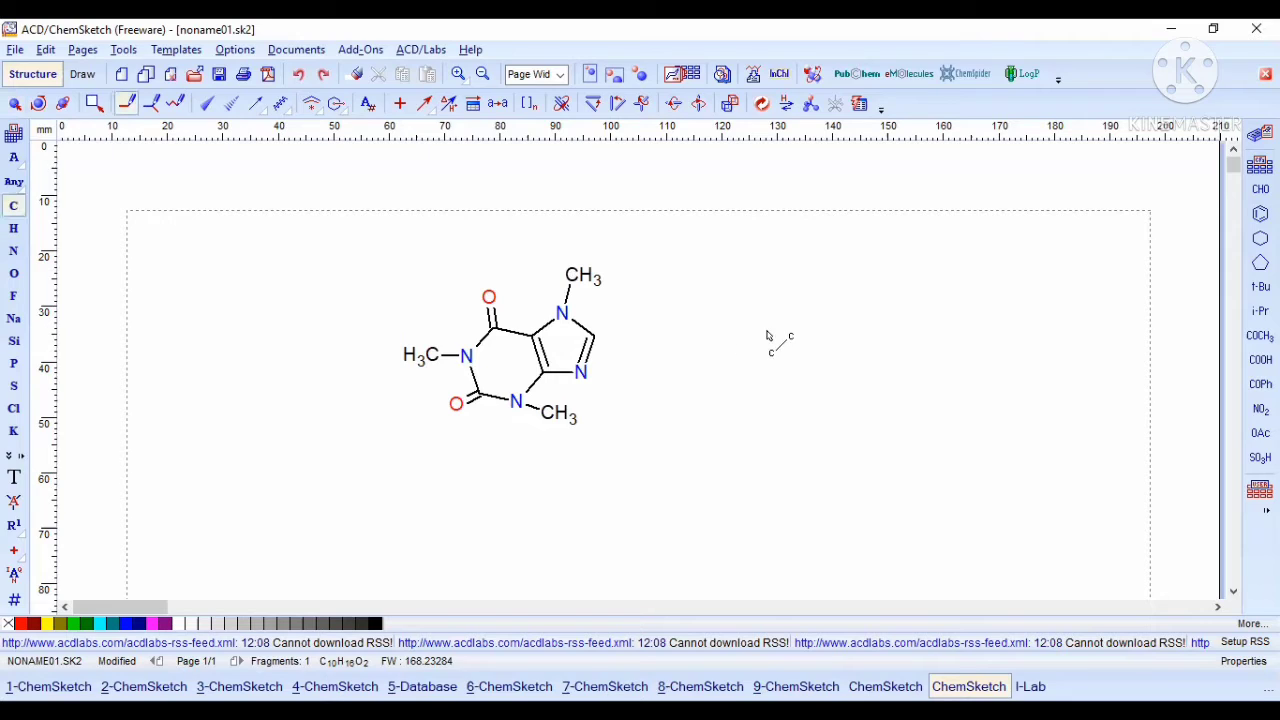
pyautogui.moveTo(781, 332); pyautogui.dragTo(950, 334)
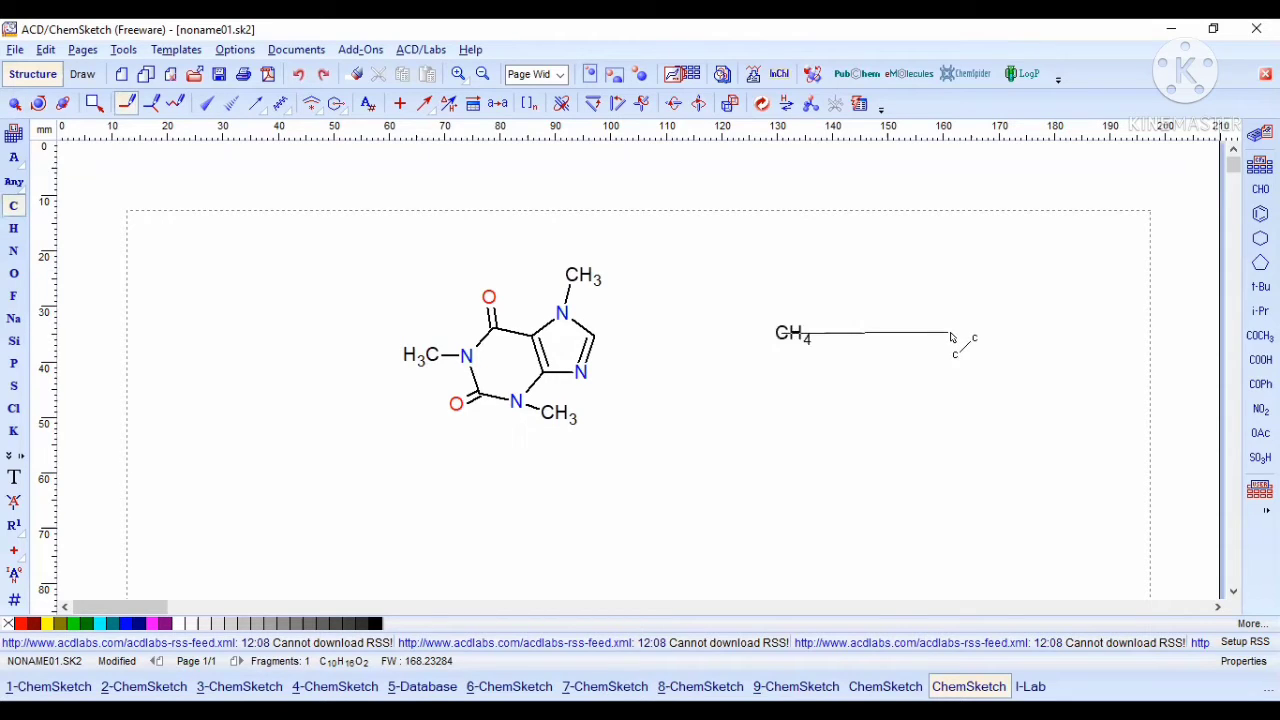
pyautogui.moveTo(859, 253); pyautogui.dragTo(865, 421)
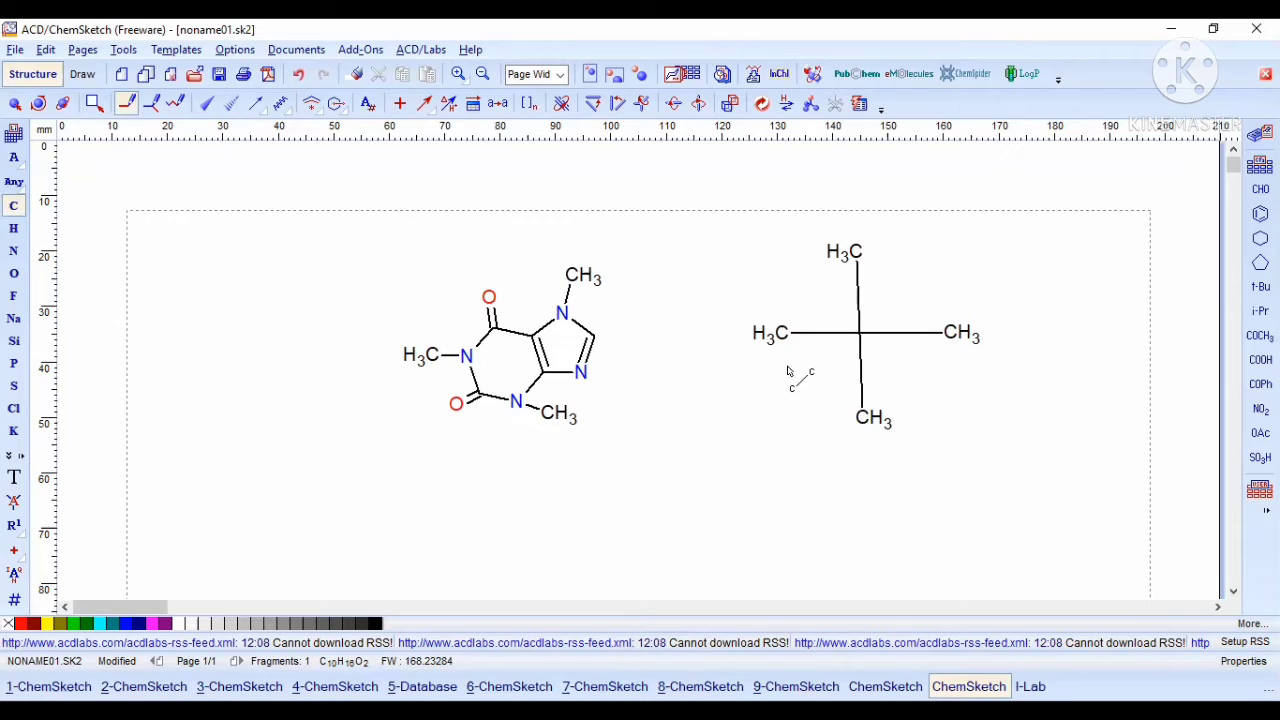
# Step: Draw five more horizontal carbon bonds across the vertical line, three below and two above the first crossing
pyautogui.moveTo(782, 364)
pyautogui.mouseDown()
pyautogui.moveTo(982, 360)
pyautogui.moveTo(965, 363)
pyautogui.mouseUp()
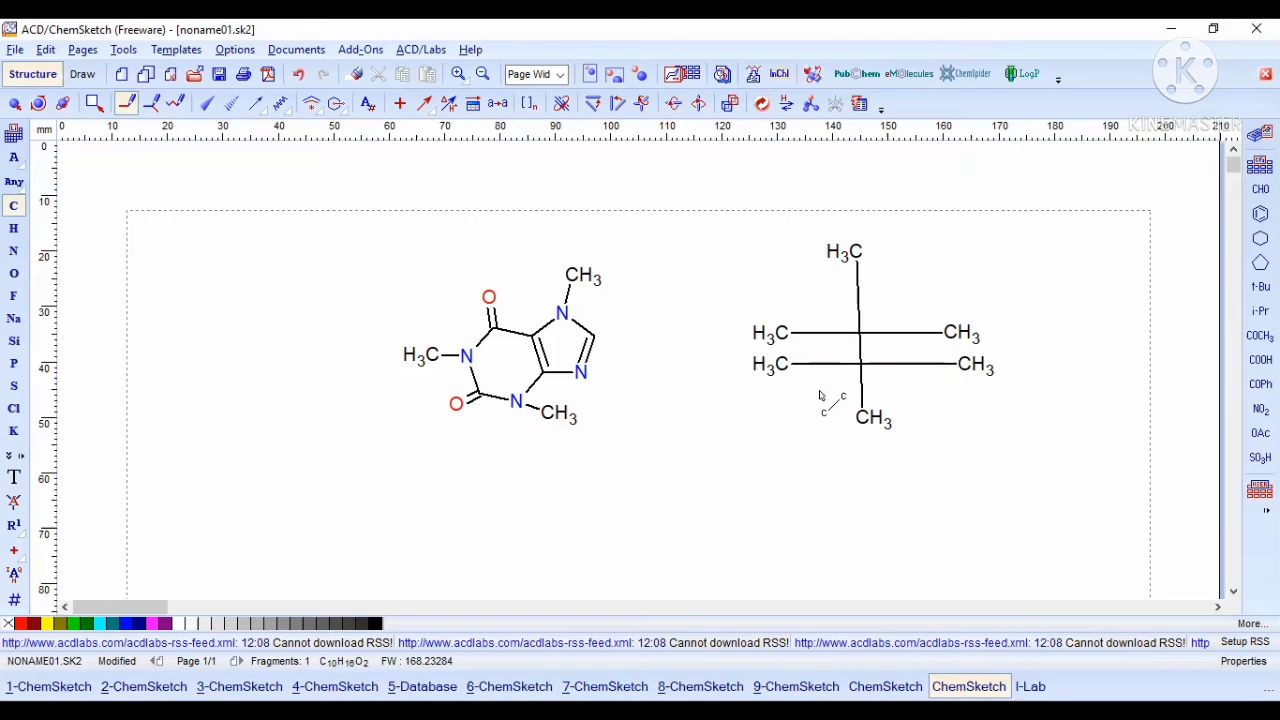
pyautogui.moveTo(785, 386); pyautogui.dragTo(965, 385)
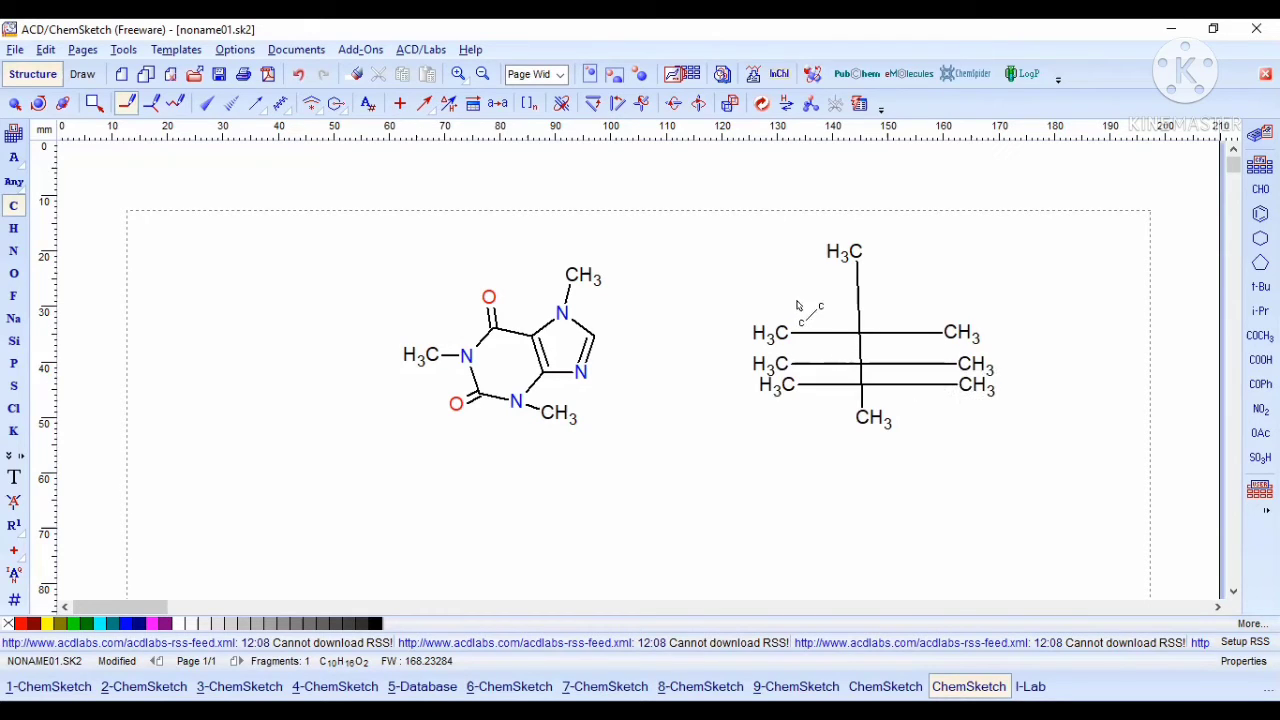
pyautogui.click(797, 303)
pyautogui.moveTo(806, 302)
pyautogui.mouseDown()
pyautogui.moveTo(945, 304)
pyautogui.moveTo(932, 281)
pyautogui.mouseUp()
pyautogui.click(800, 272)
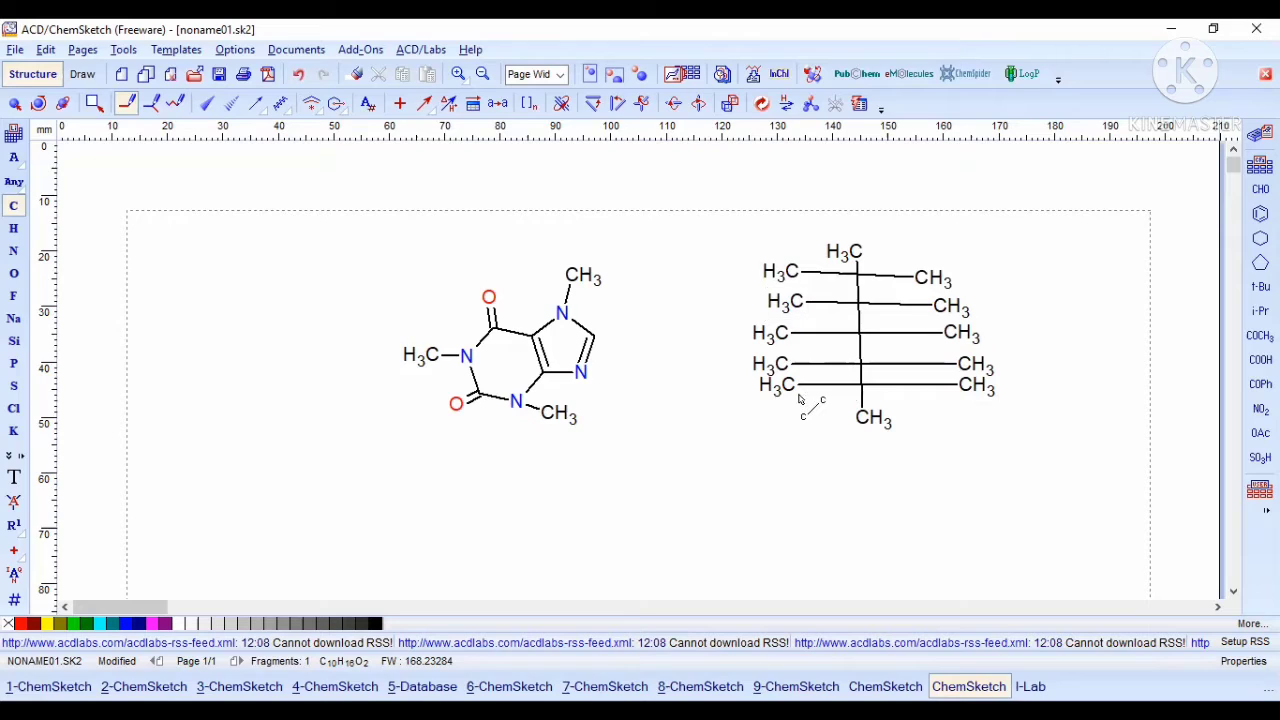
pyautogui.moveTo(812, 398); pyautogui.dragTo(963, 404)
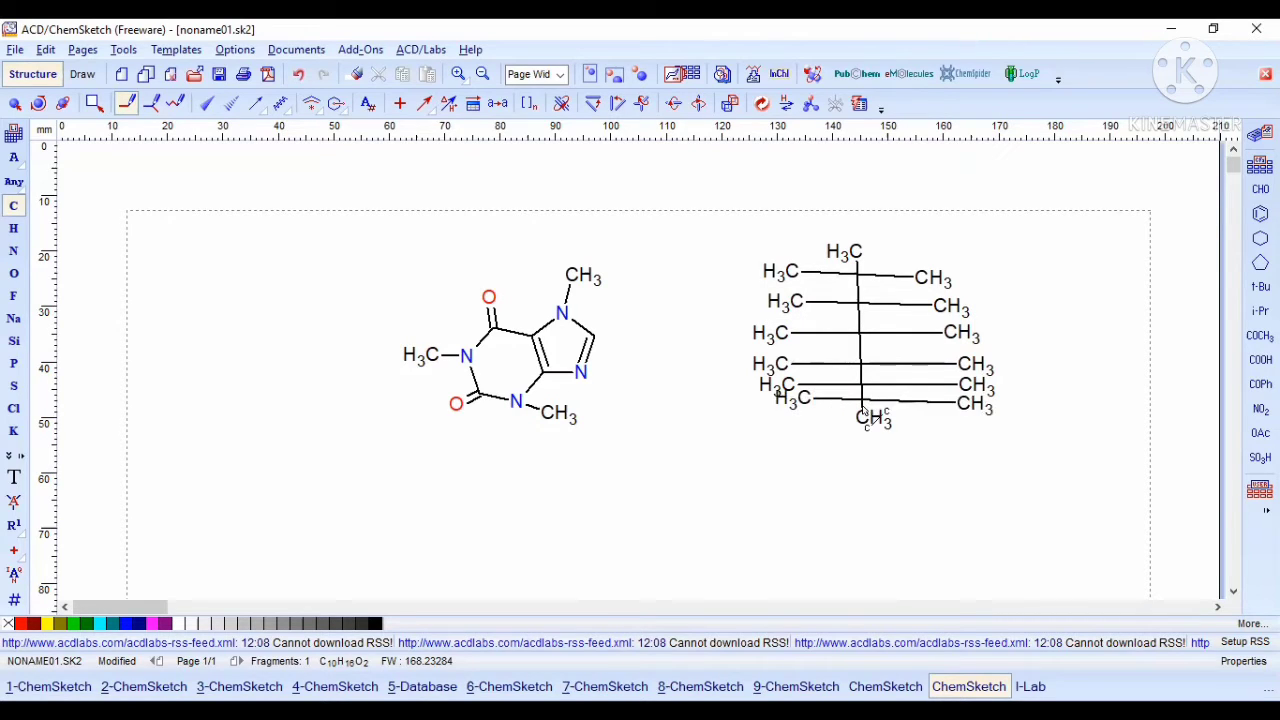
# Step: Undo the stray diagonal branch and lengthen the vertical chain's lower end slightly downward
pyautogui.click(859, 420)
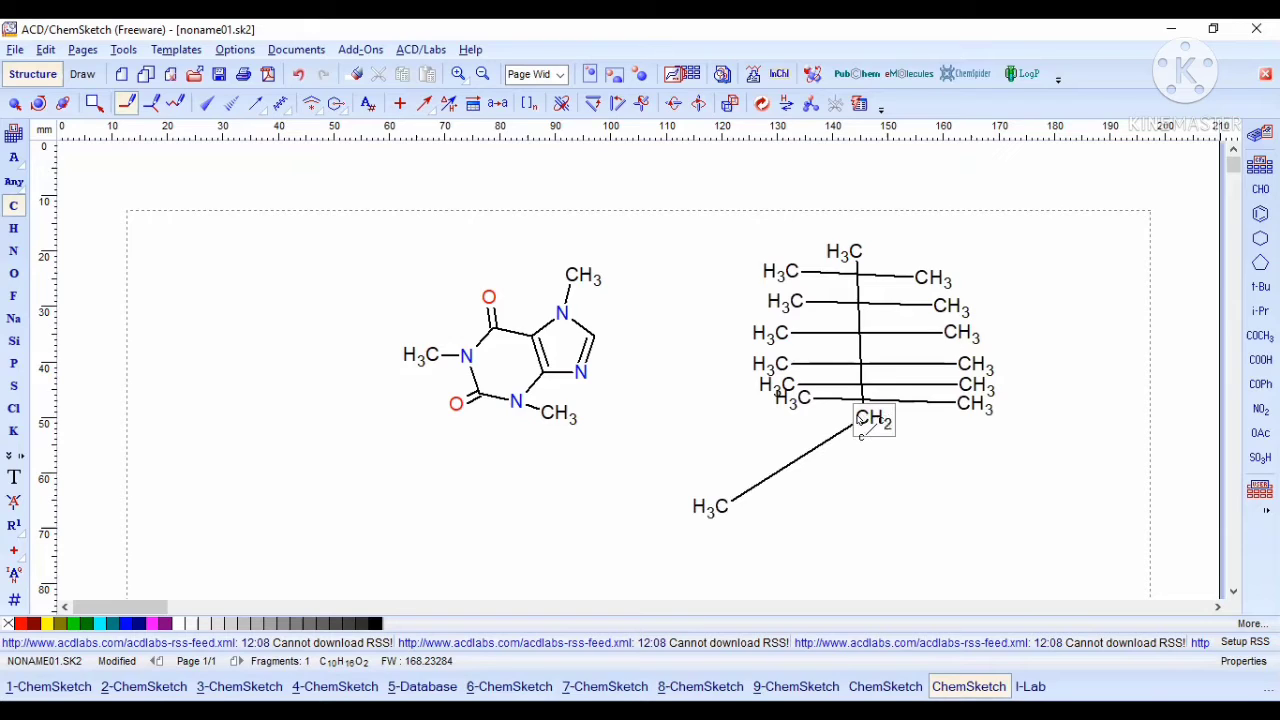
pyautogui.hotkey('ctrl', 'z')
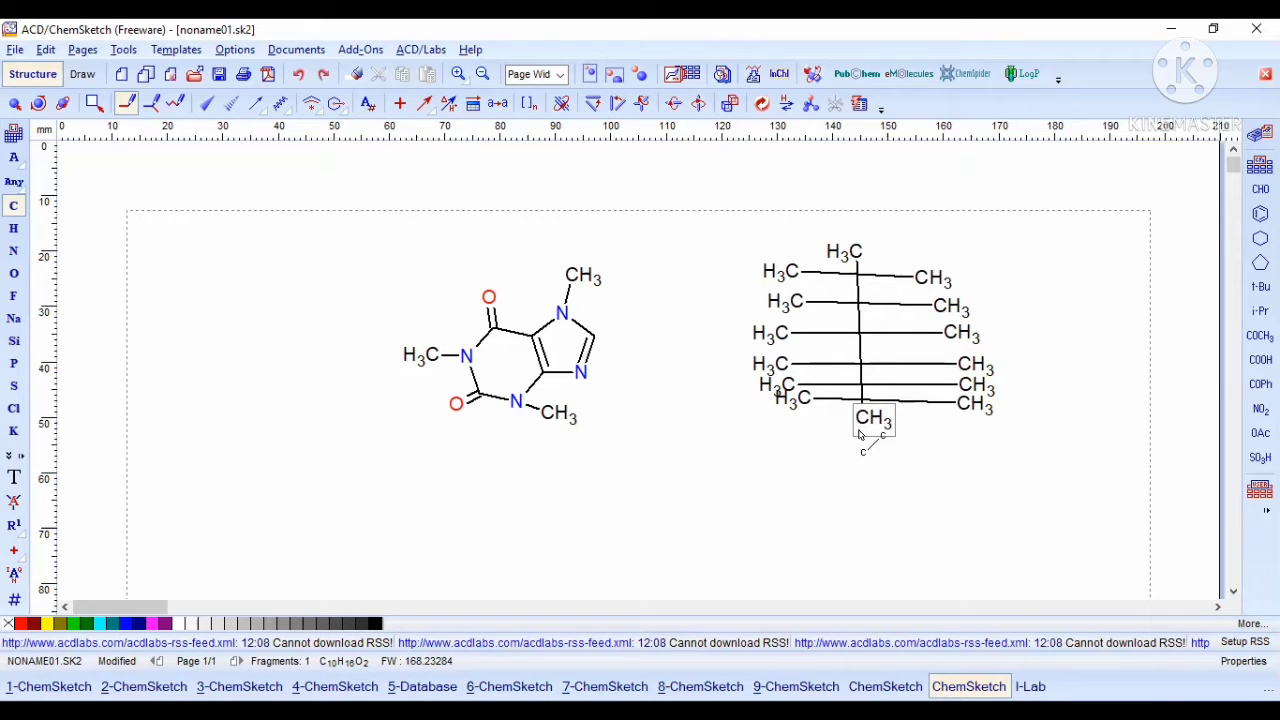
pyautogui.moveTo(859, 434); pyautogui.dragTo(861, 438)
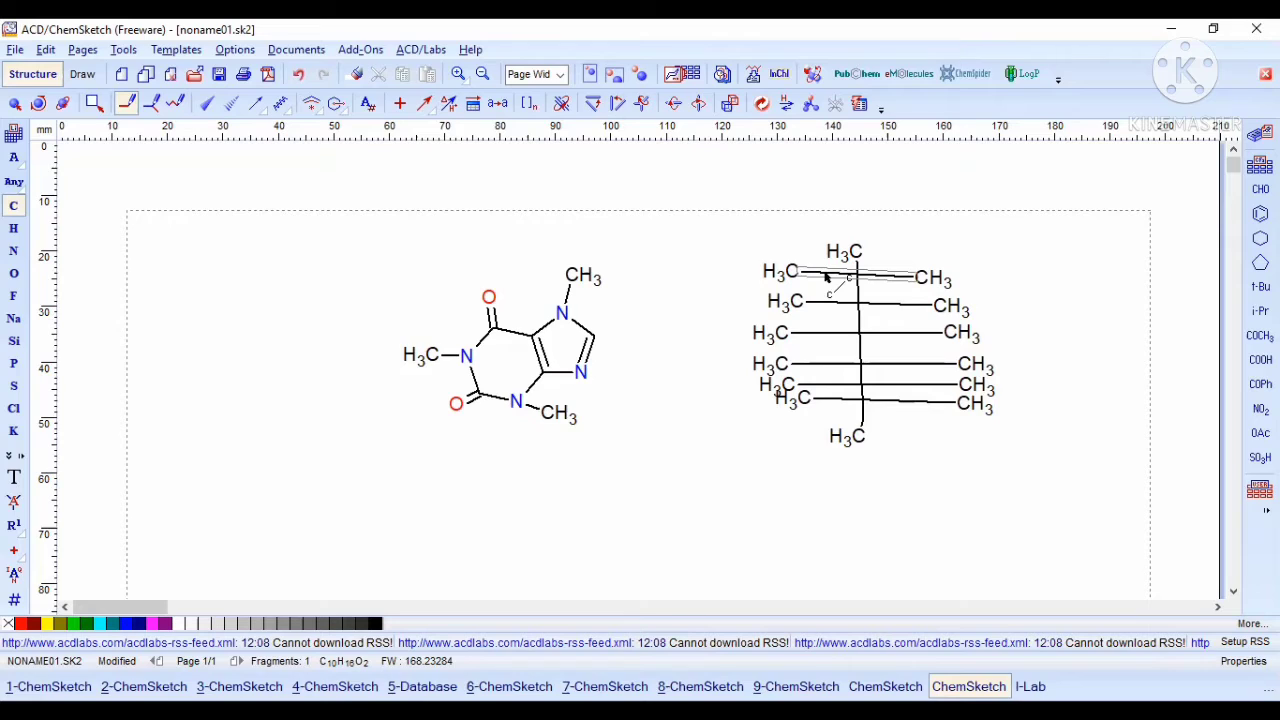
# Step: Use oxygen to turn the right ends of all horizontal bonds except the third, and the left ends of the second and third, into hydroxyls
pyautogui.click(14, 273)
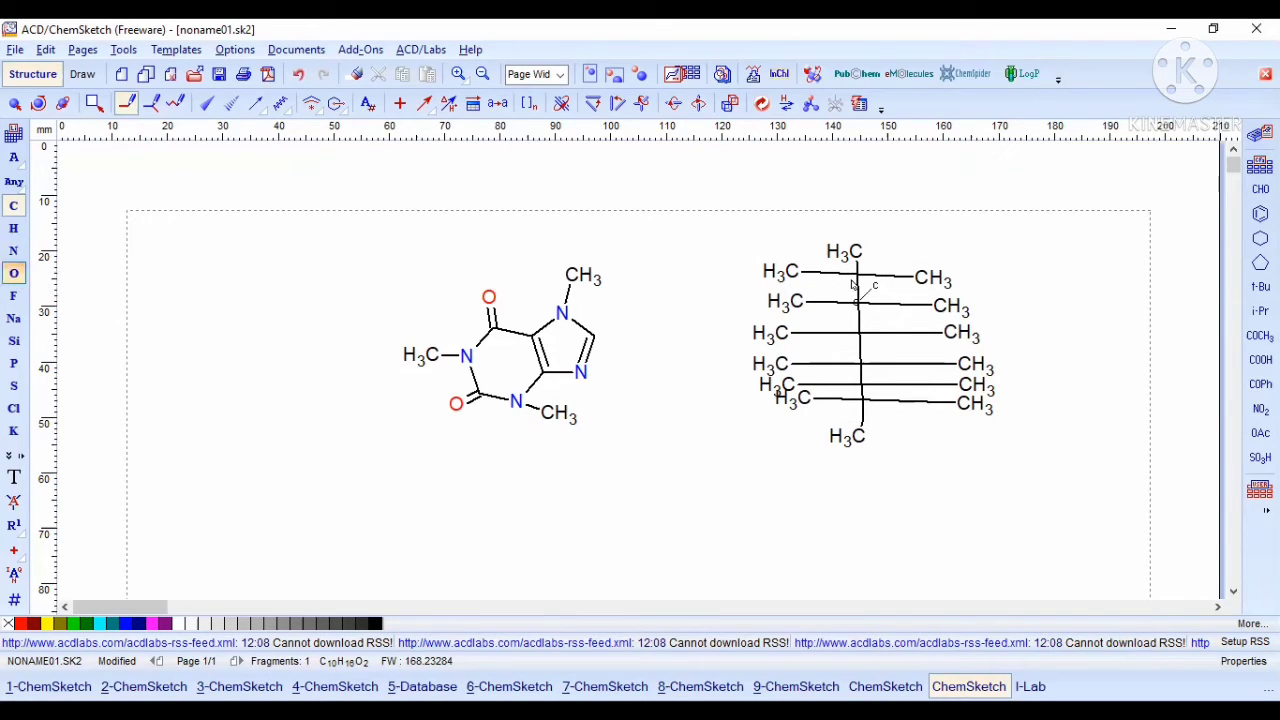
pyautogui.click(922, 277)
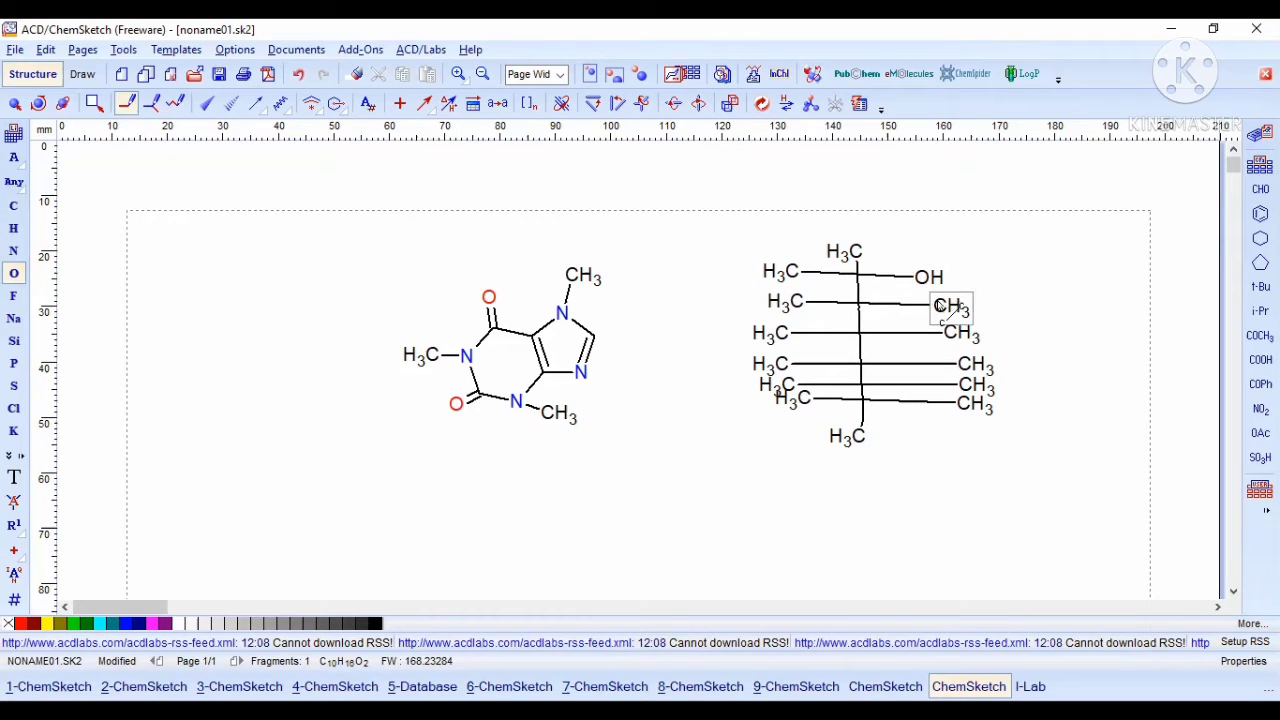
pyautogui.click(940, 305)
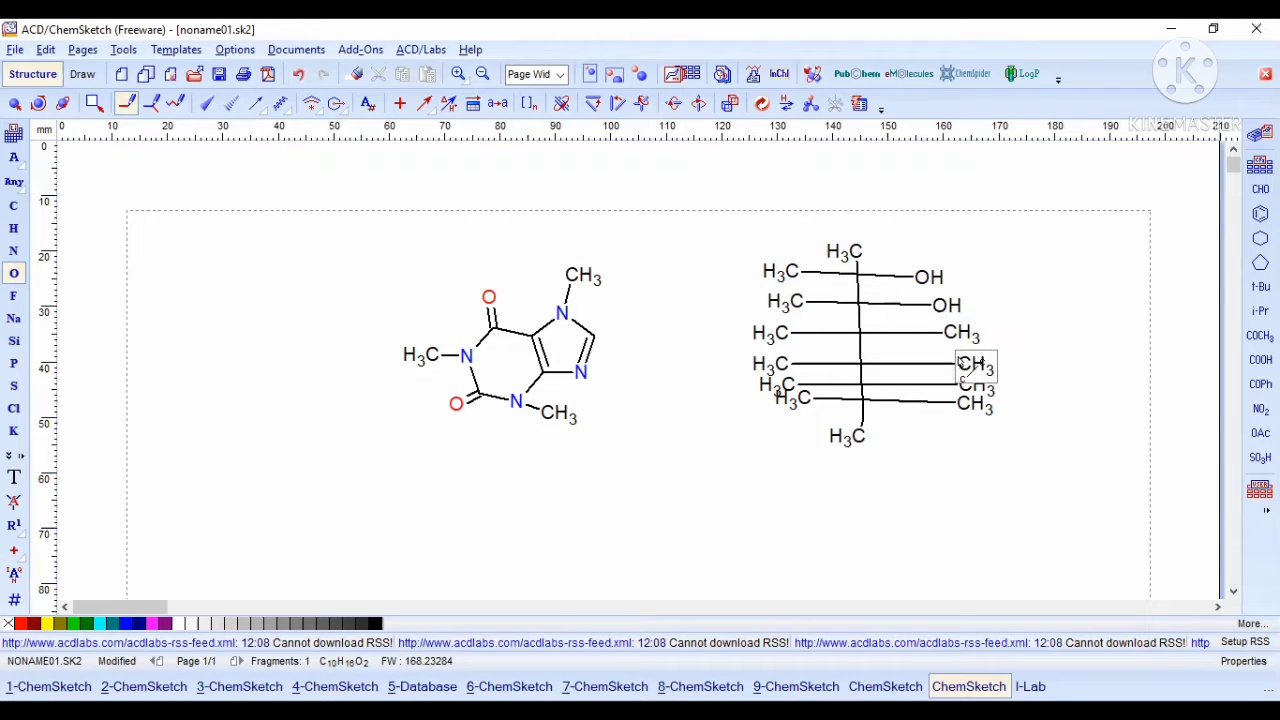
pyautogui.click(966, 364)
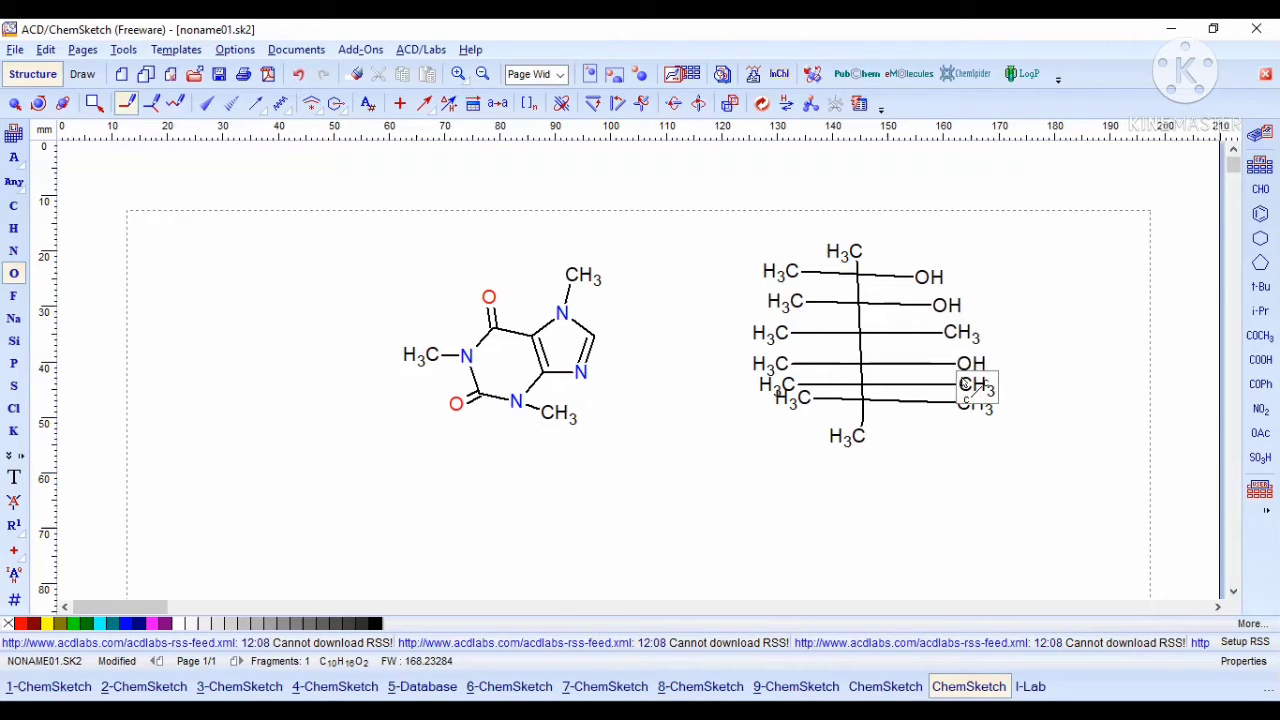
pyautogui.click(963, 400)
pyautogui.click(968, 404)
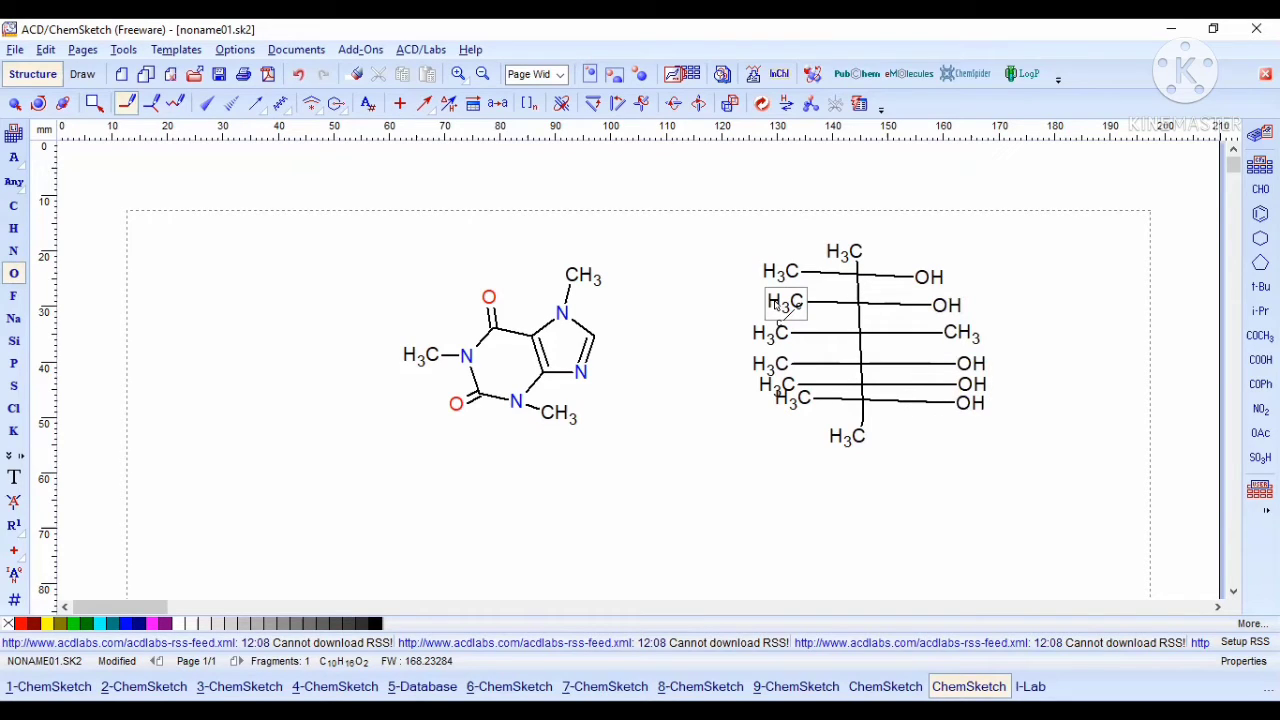
pyautogui.click(777, 305)
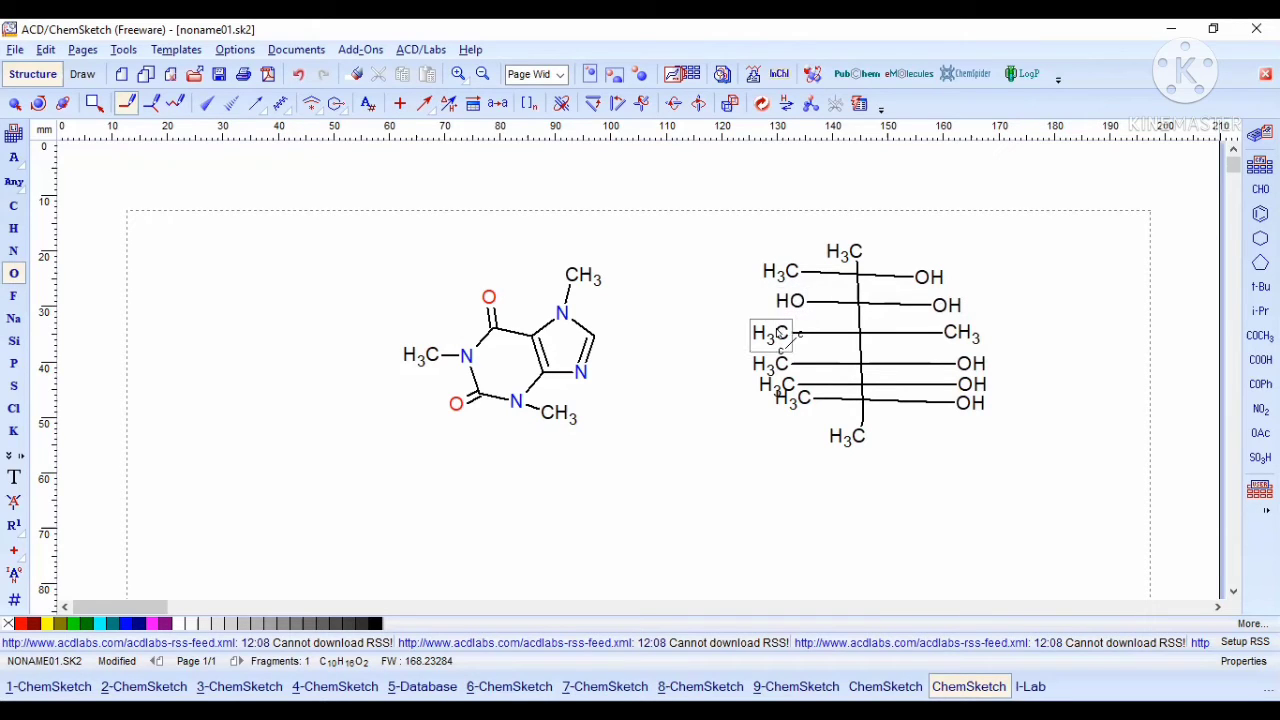
pyautogui.click(780, 333)
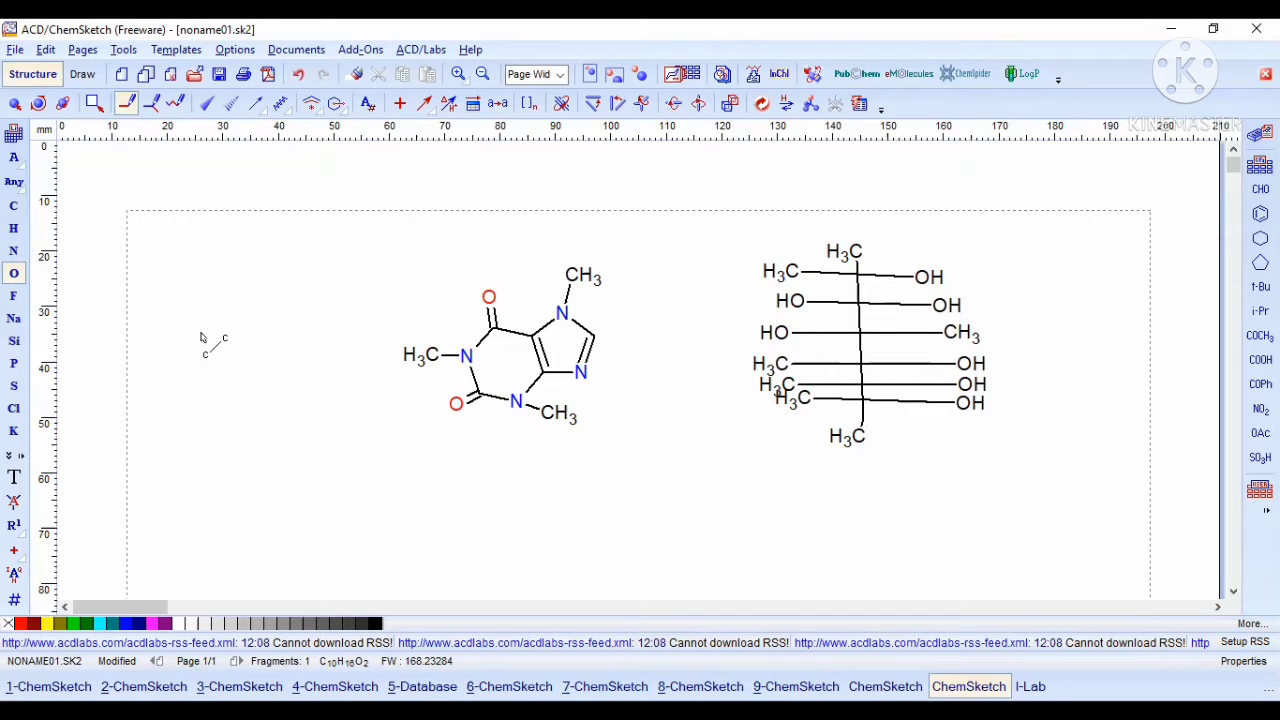
# Step: Try making the top horizontal bond double and deleting its left-end carbon
pyautogui.click(916, 364)
pyautogui.hotkey('ctrl', 'z')
pyautogui.click(870, 276)
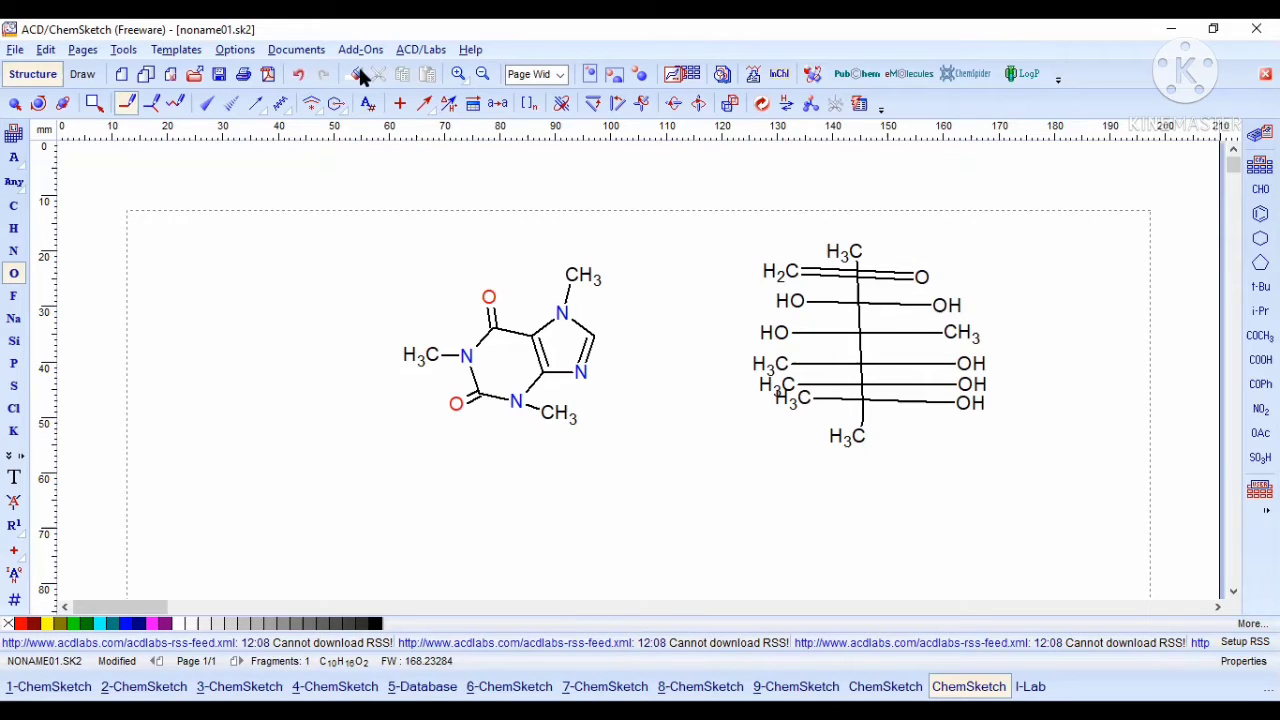
pyautogui.click(790, 274)
pyautogui.hotkey('ctrl', 'z')
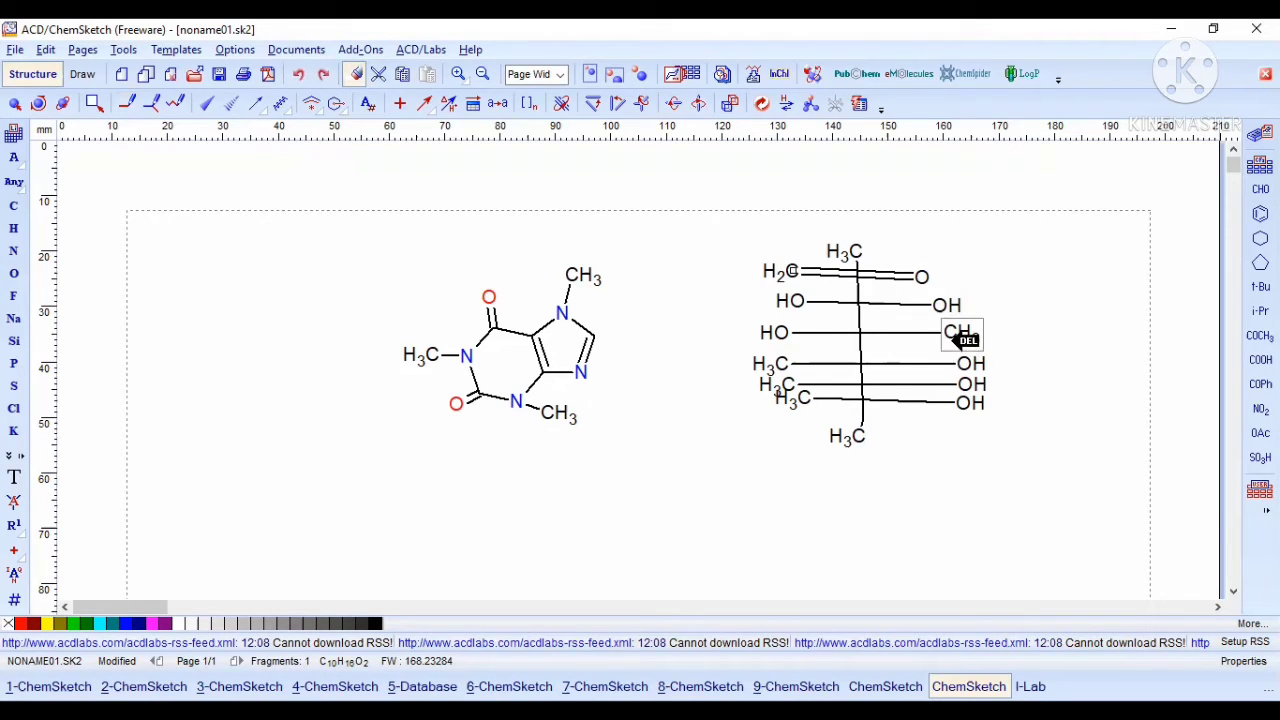
# Step: Set the third horizontal bond's right end and the left ends of the second, fourth, fifth and sixth bonds to hydrogen
pyautogui.click(13, 228)
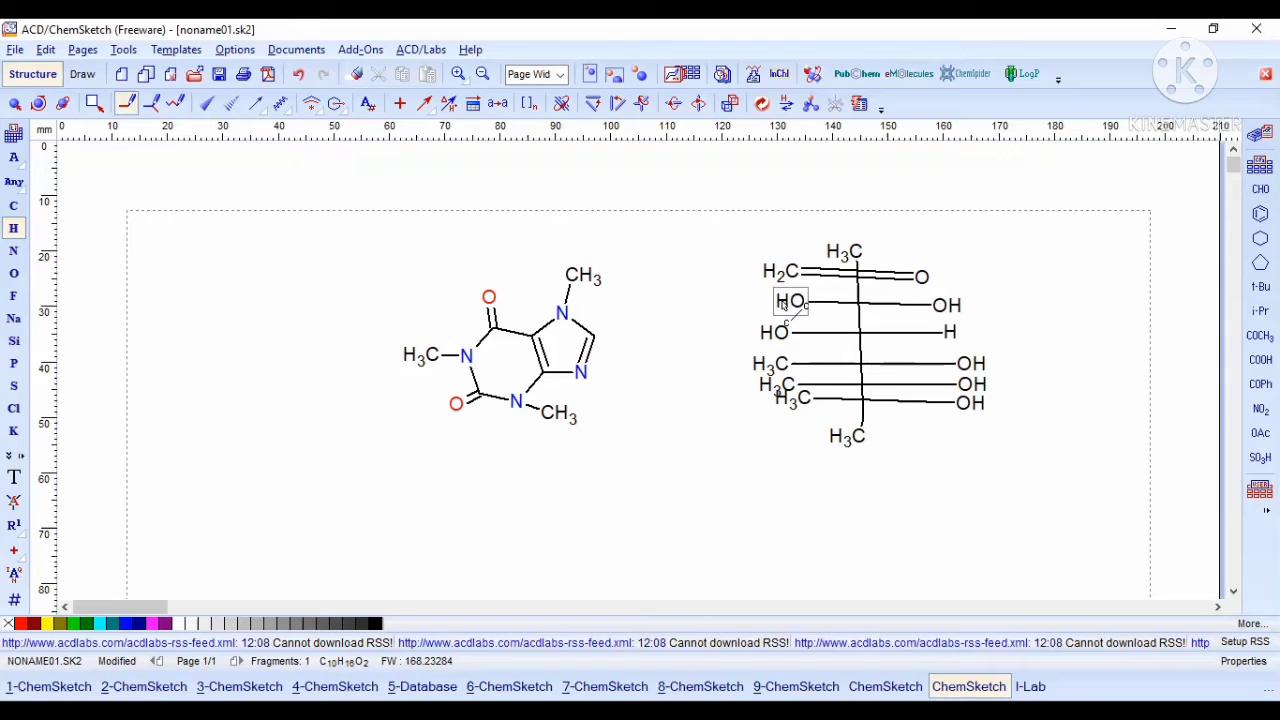
pyautogui.click(784, 303)
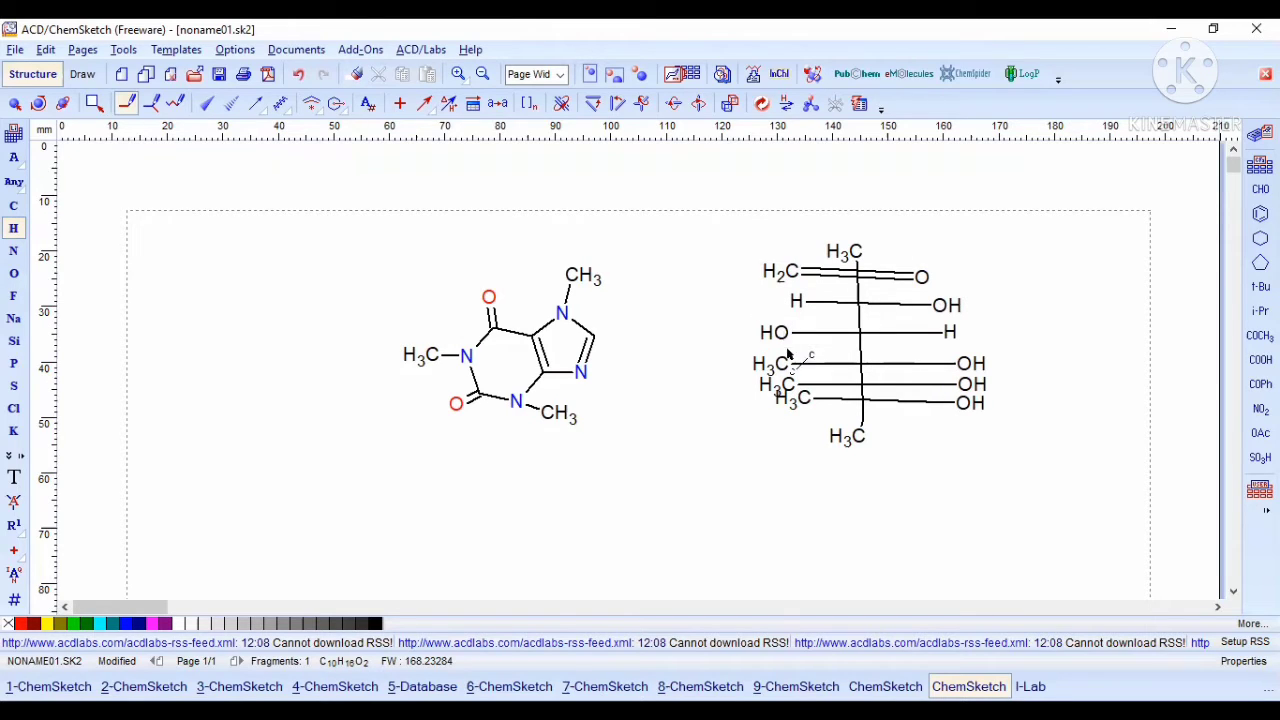
pyautogui.click(790, 387)
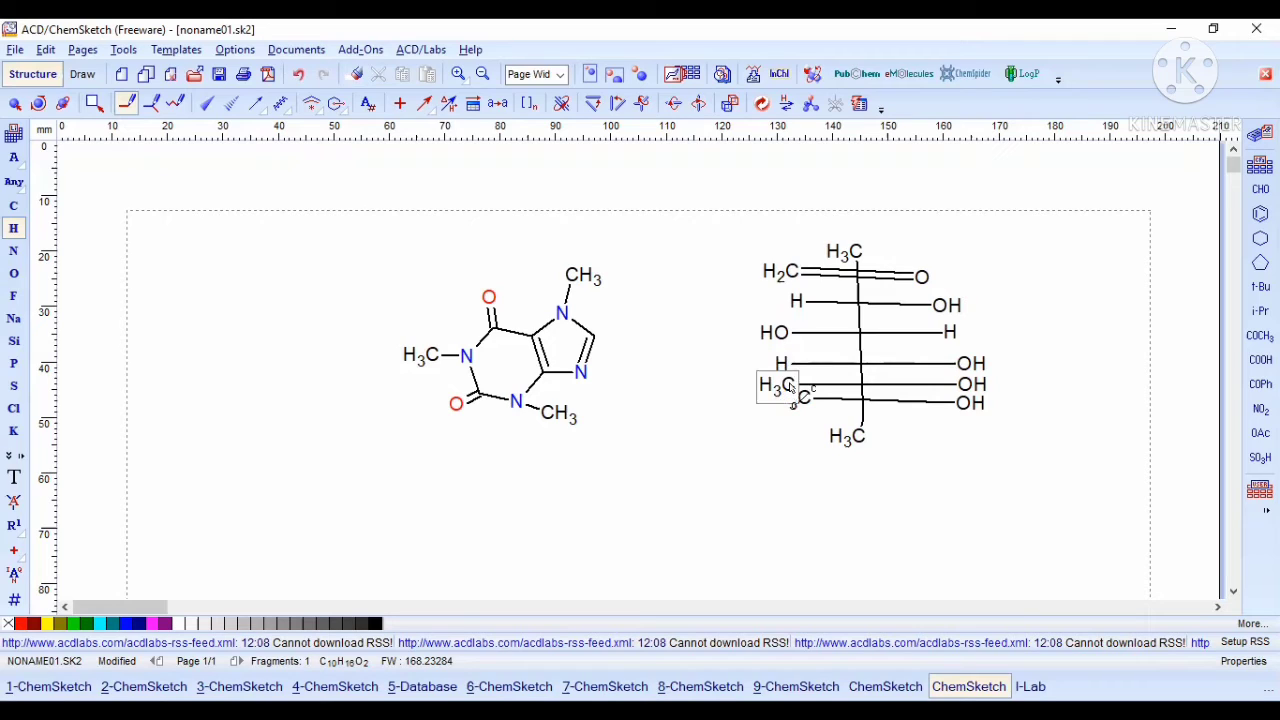
pyautogui.click(789, 387)
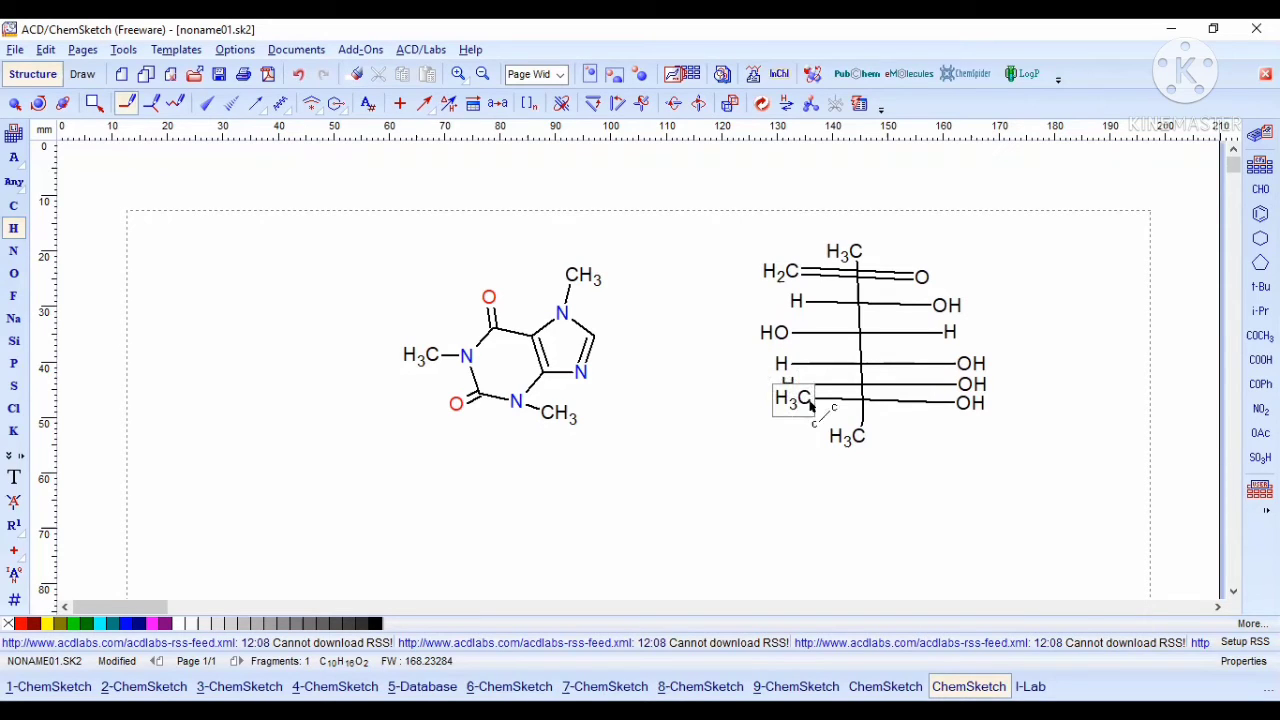
pyautogui.click(808, 402)
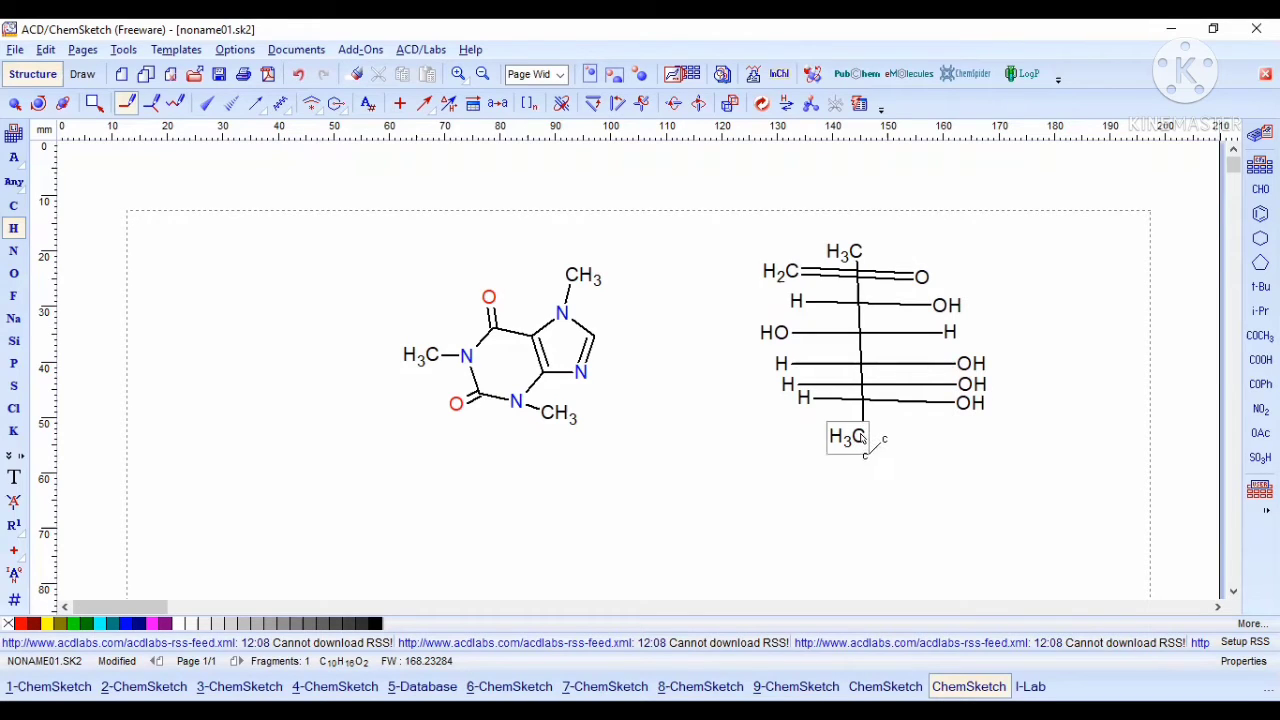
# Step: Delete the lowest carbon of the vertical chain and change the chain's new lower end to hydrogen
pyautogui.click(355, 74)
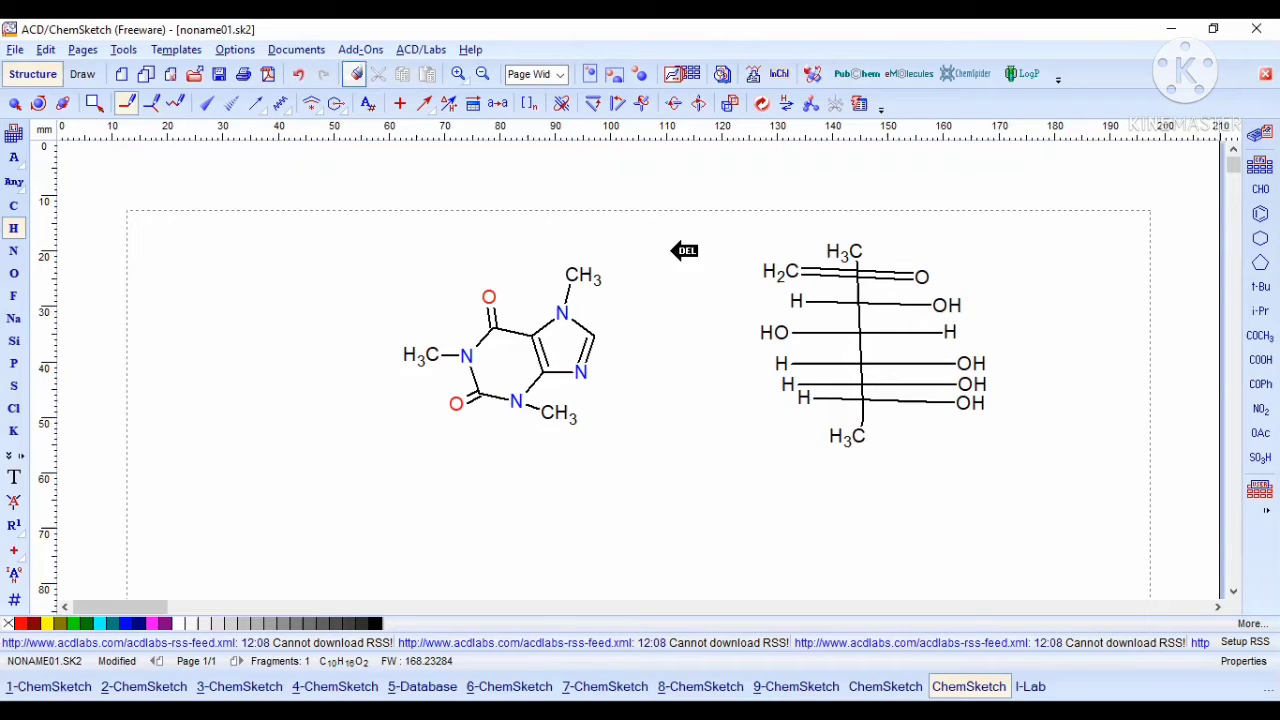
pyautogui.click(852, 436)
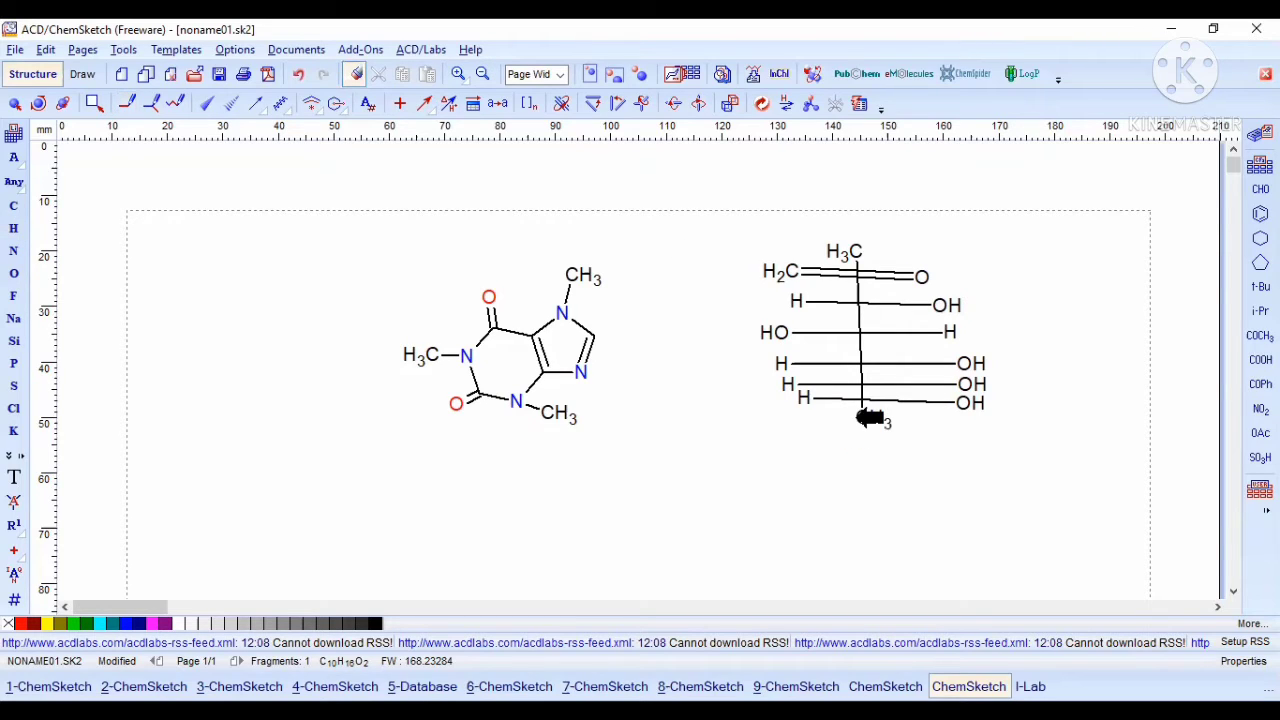
pyautogui.click(874, 414)
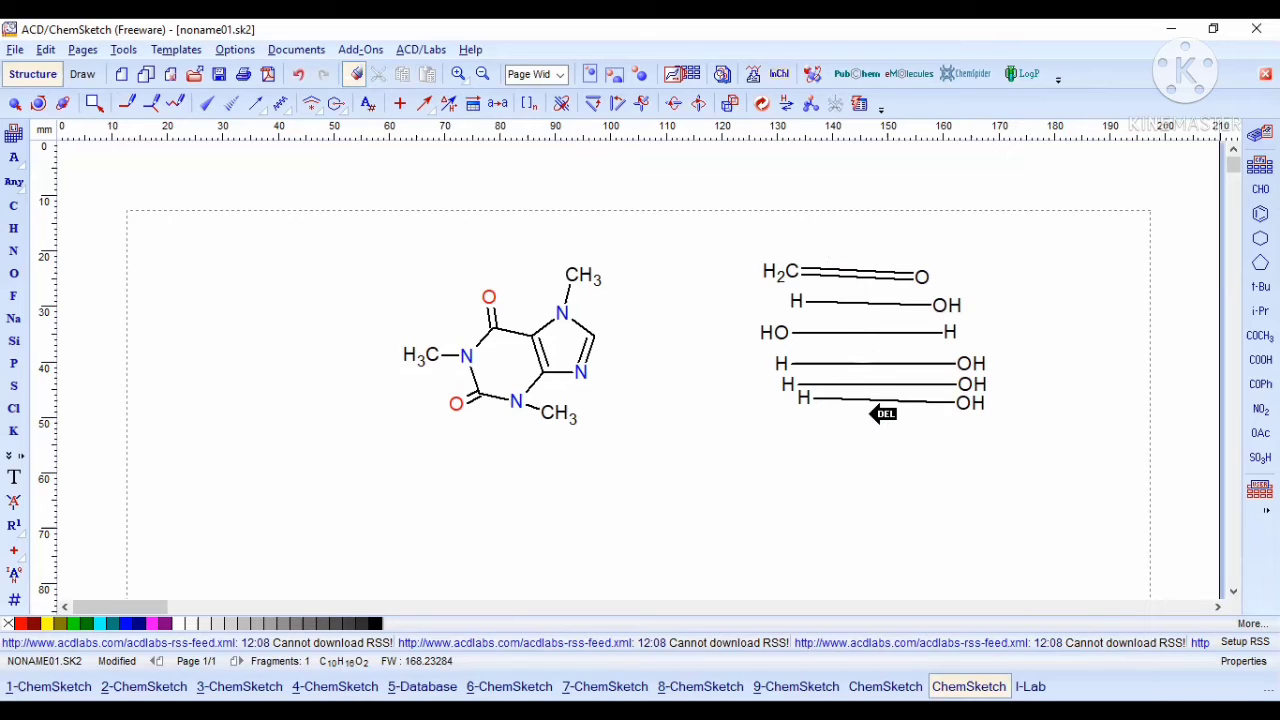
pyautogui.hotkey('ctrl', 'z')
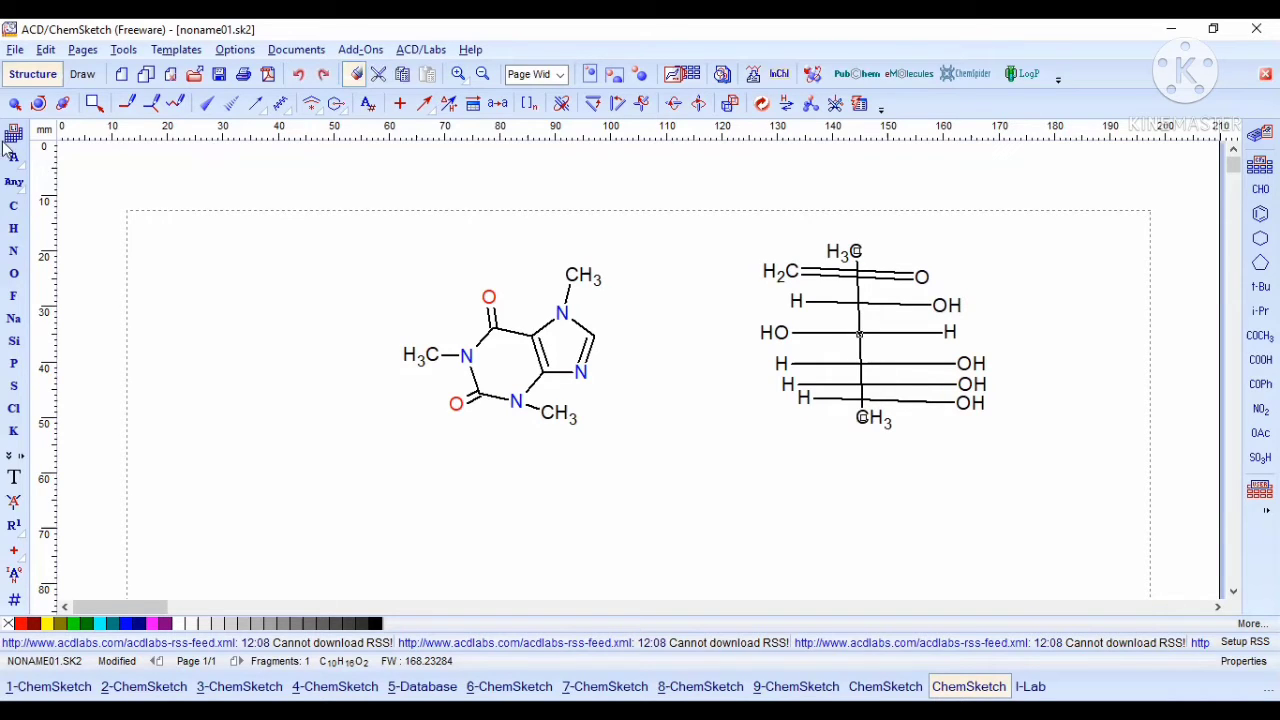
pyautogui.click(13, 229)
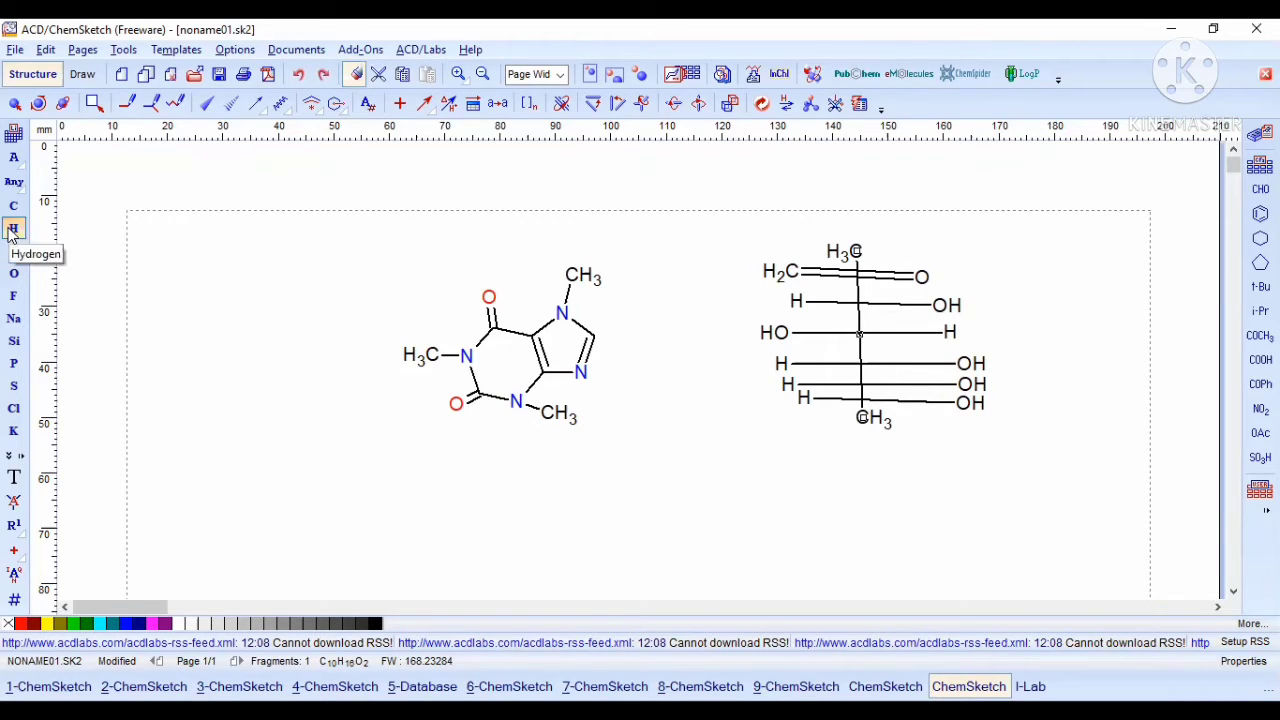
pyautogui.click(871, 421)
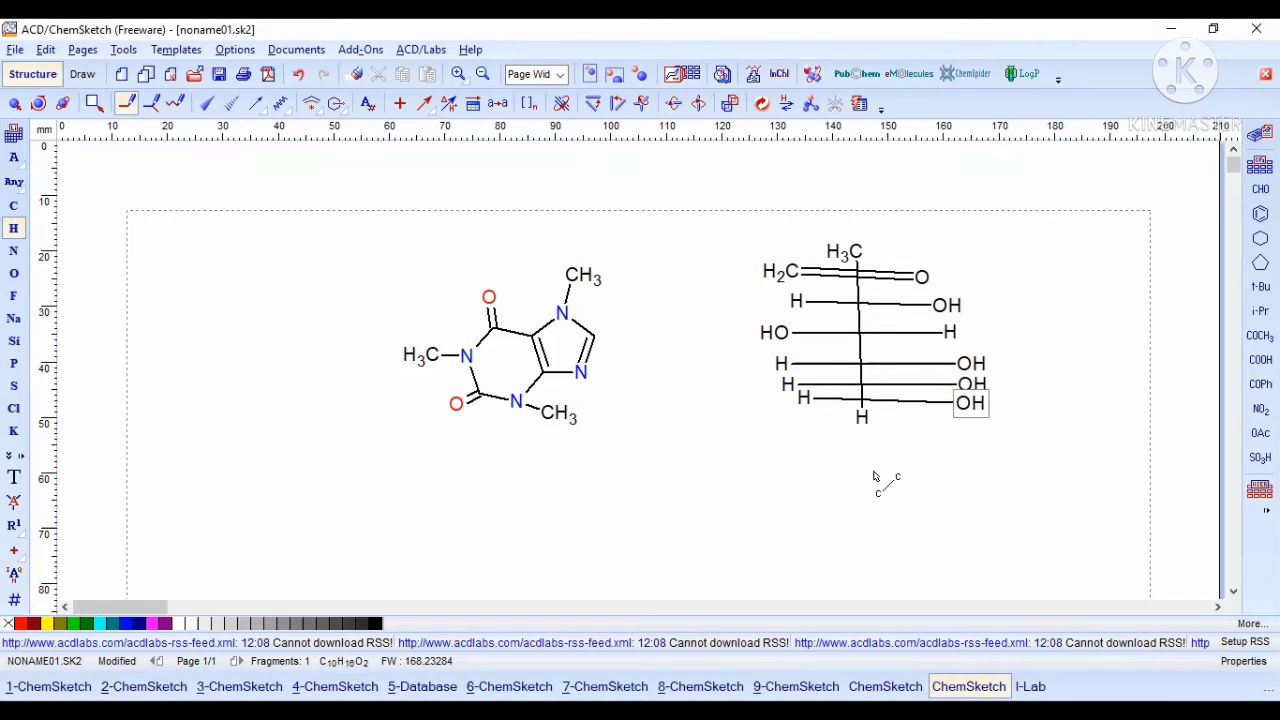
# Step: Return the top horizontal bond to single and try deleting its left-end carbon
pyautogui.click(826, 277)
pyautogui.click(826, 277)
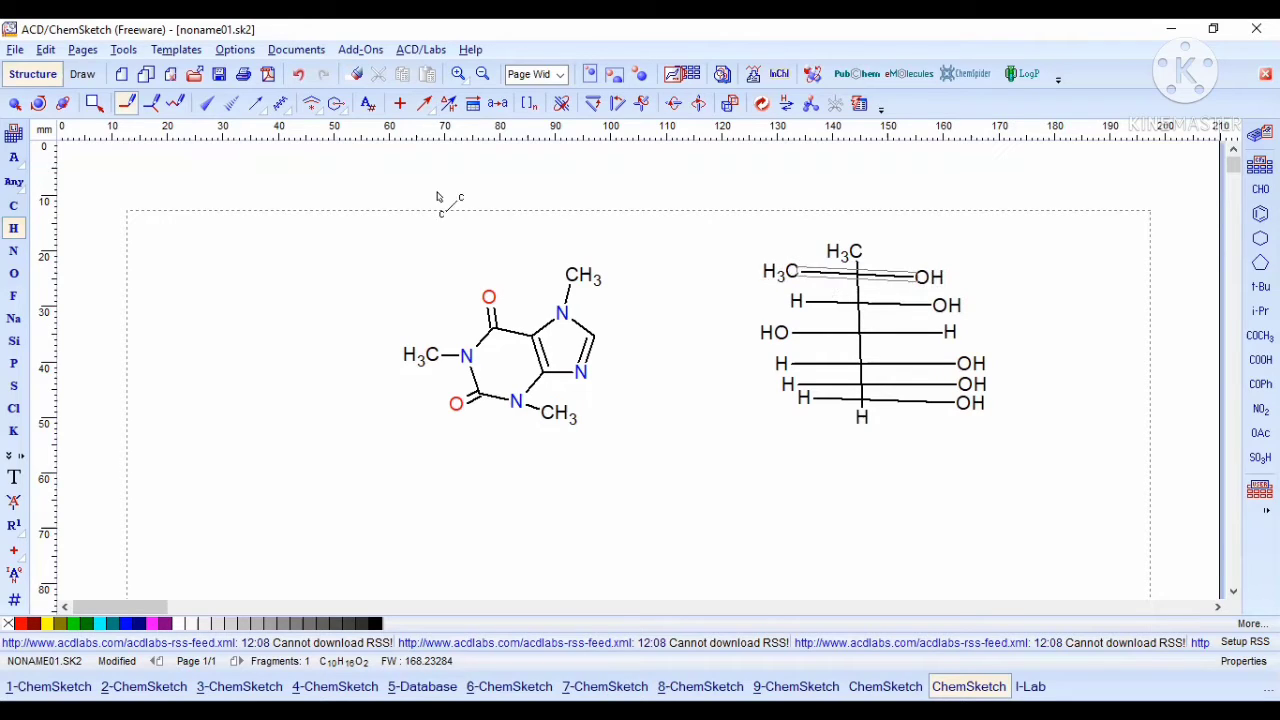
pyautogui.click(353, 77)
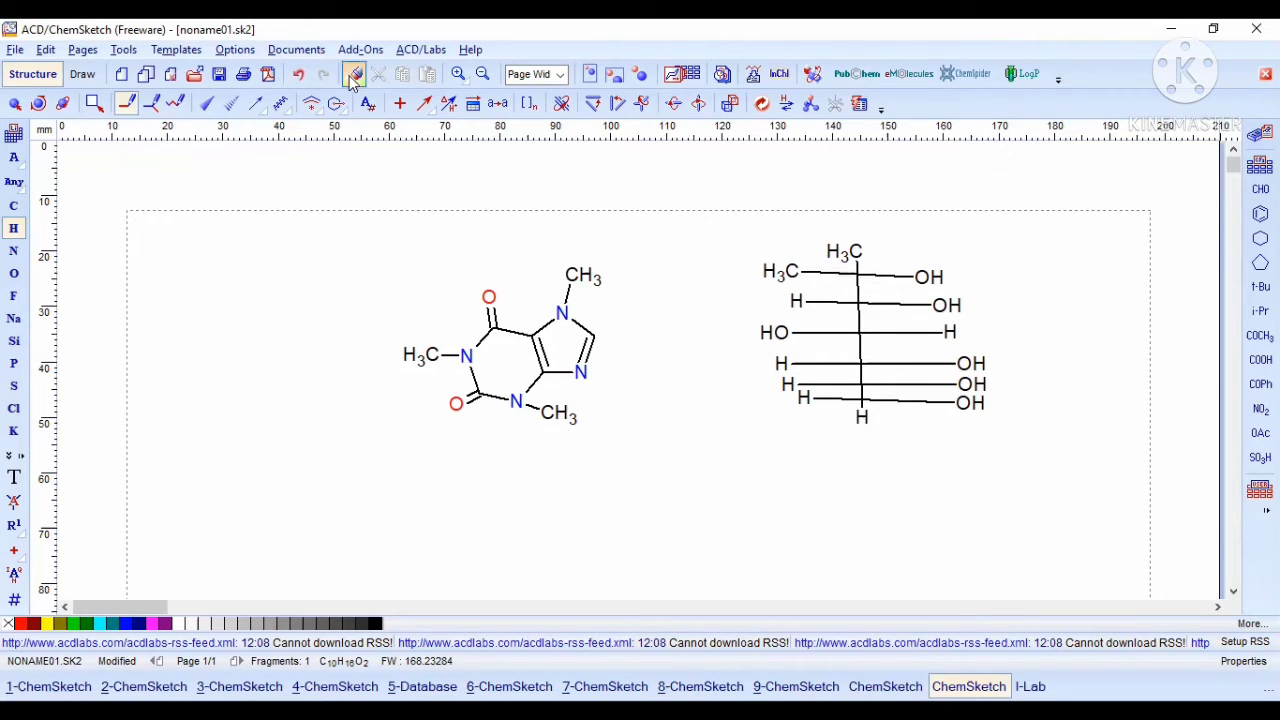
pyautogui.click(793, 269)
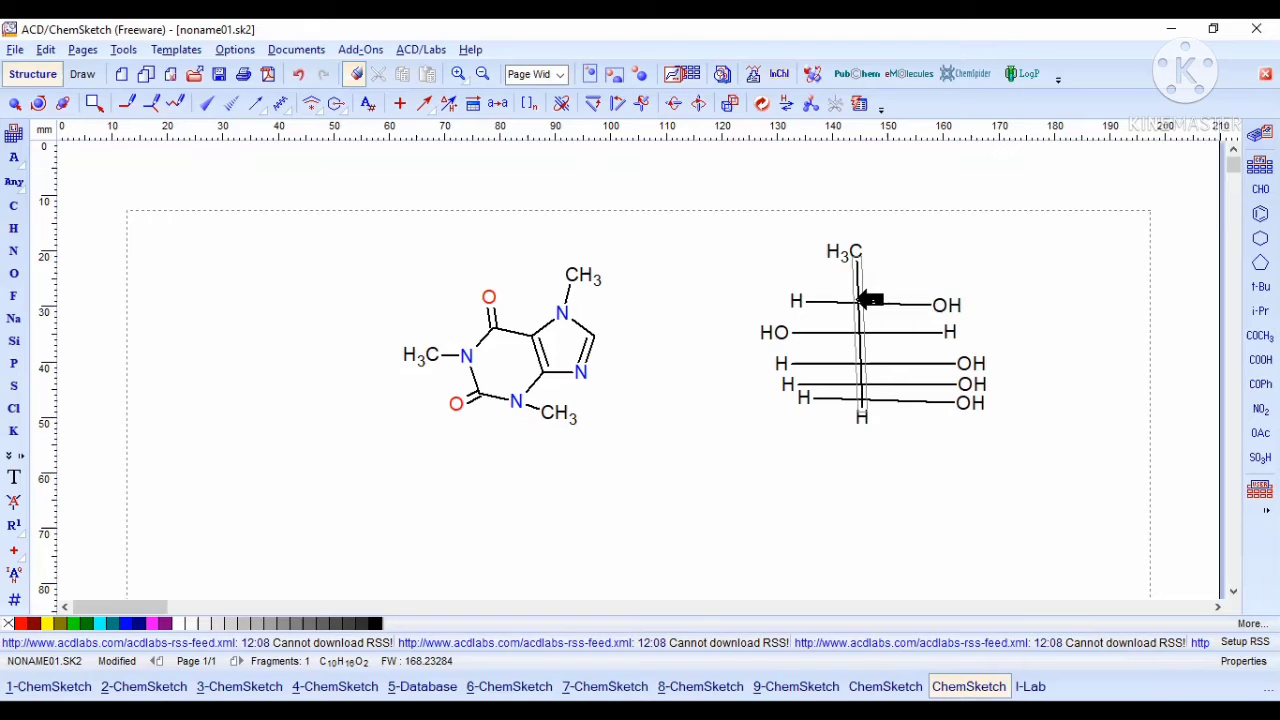
pyautogui.hotkey('ctrl', 'z')
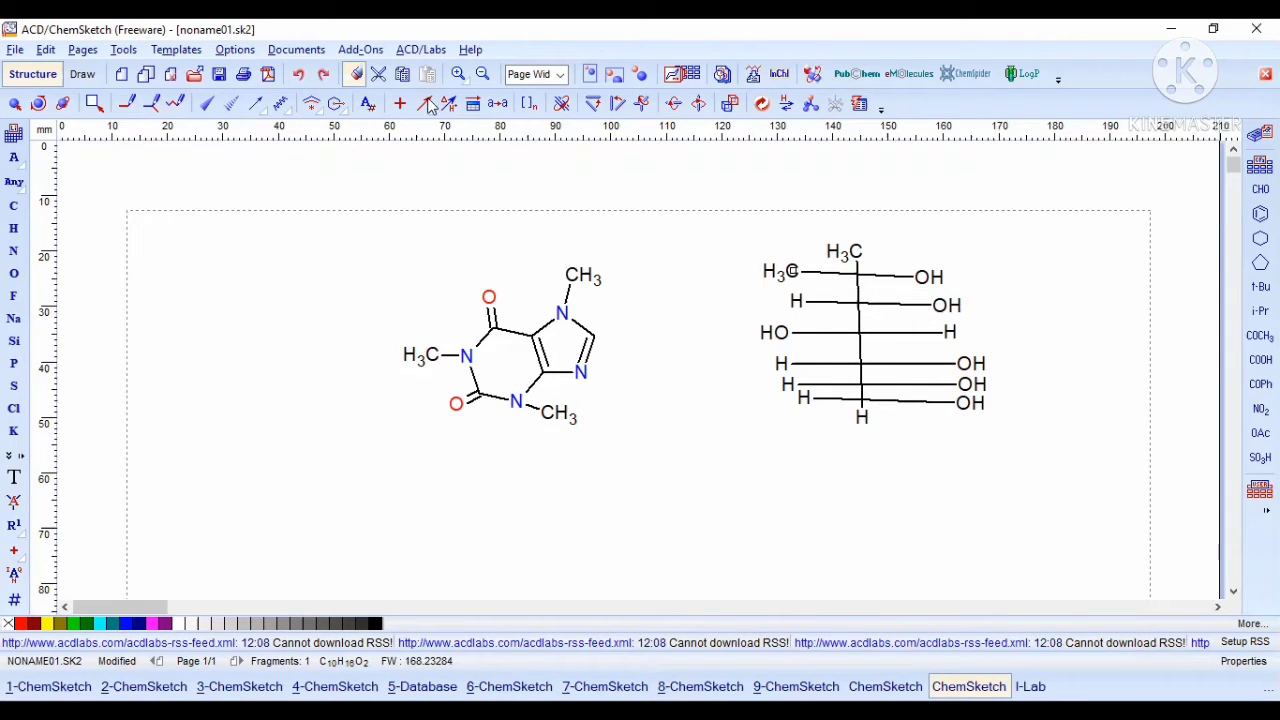
# Step: Move the vertical line's lower hydrogen slightly down and shift the lowest horizontal bond down to sit just above it
pyautogui.click(16, 103)
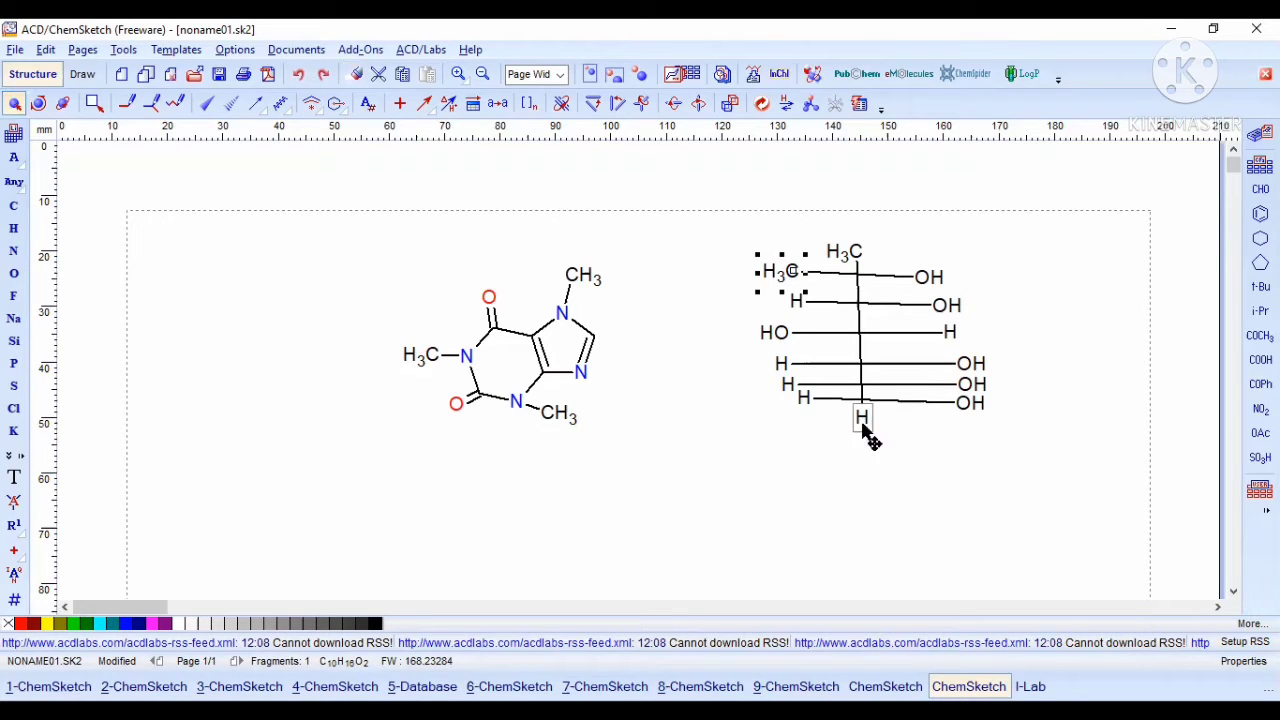
pyautogui.moveTo(863, 419); pyautogui.dragTo(913, 414)
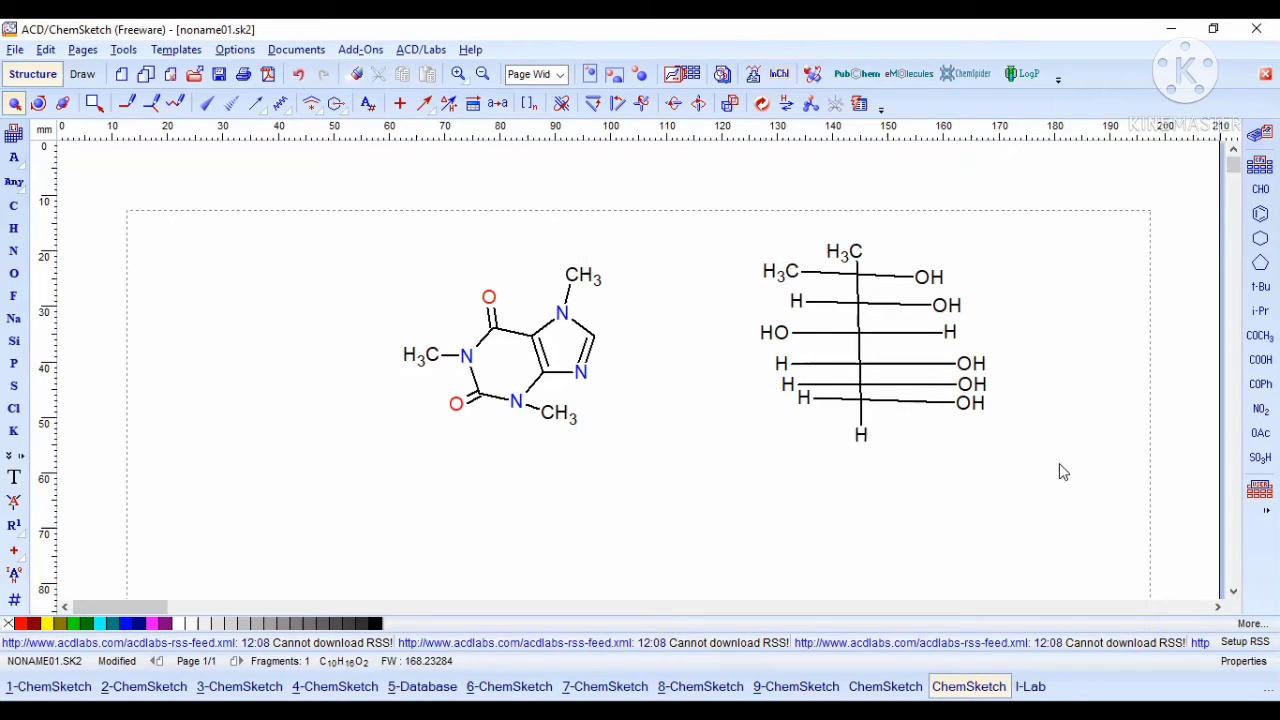
pyautogui.hotkey('ctrl', 'a')
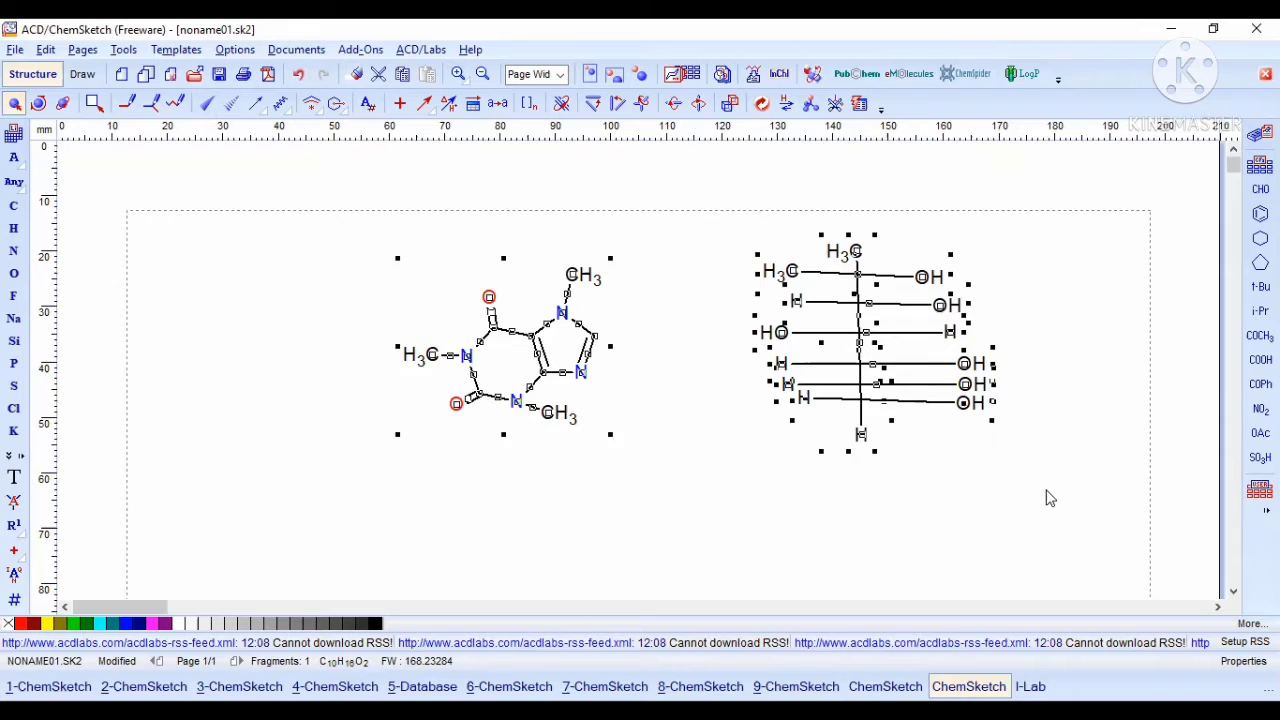
pyautogui.click(952, 424)
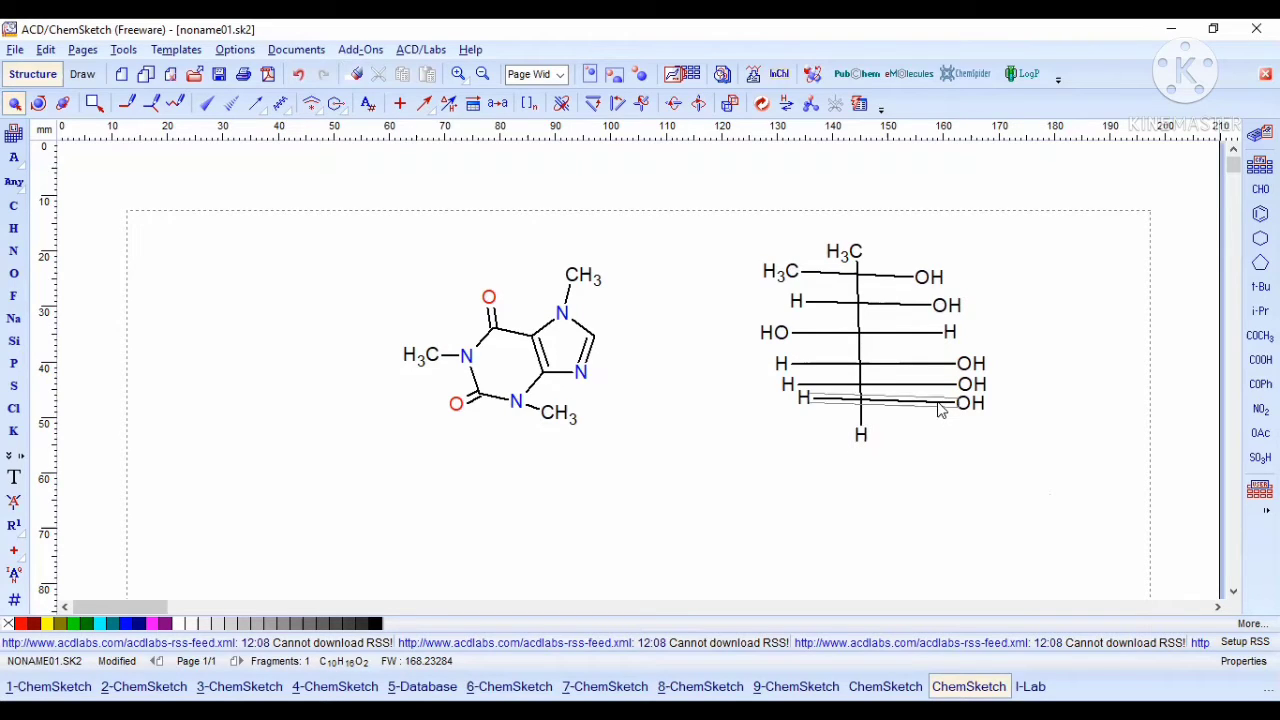
pyautogui.moveTo(938, 407); pyautogui.dragTo(869, 440)
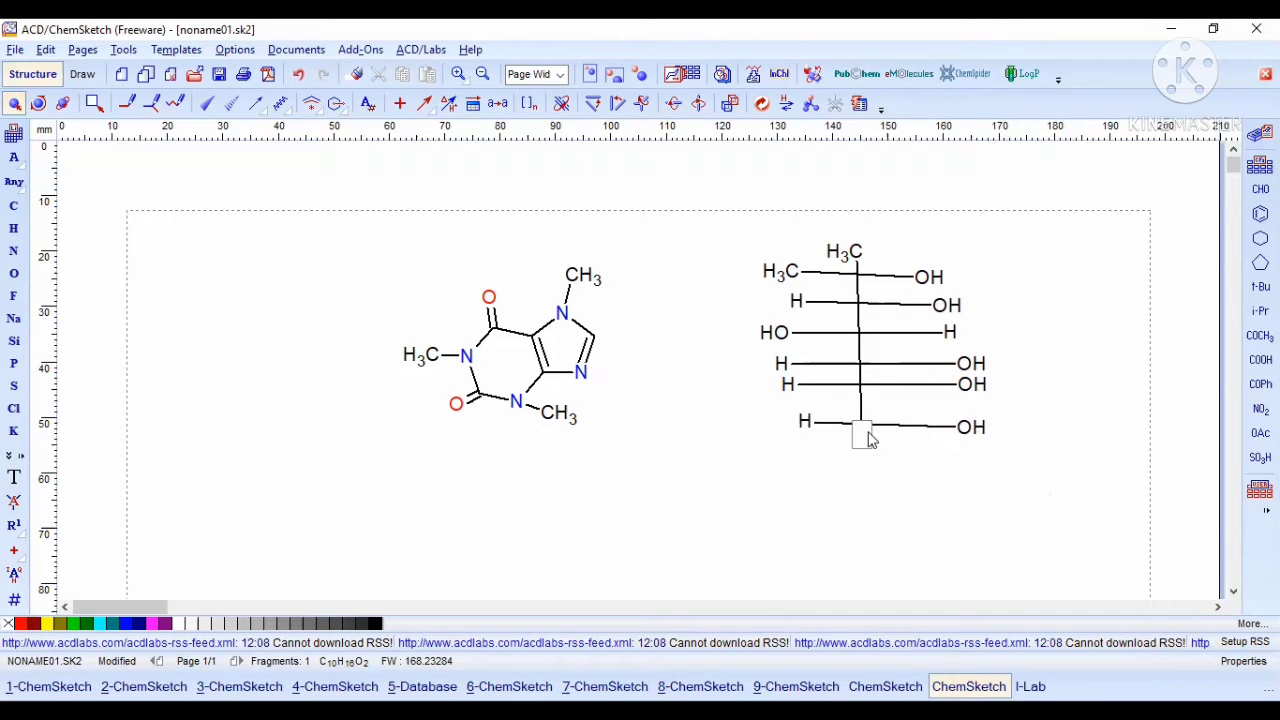
# Step: Delete the vertical line and redraw it with hydrogen ends from above the top horizontal bond to the lowest one
pyautogui.click(869, 440)
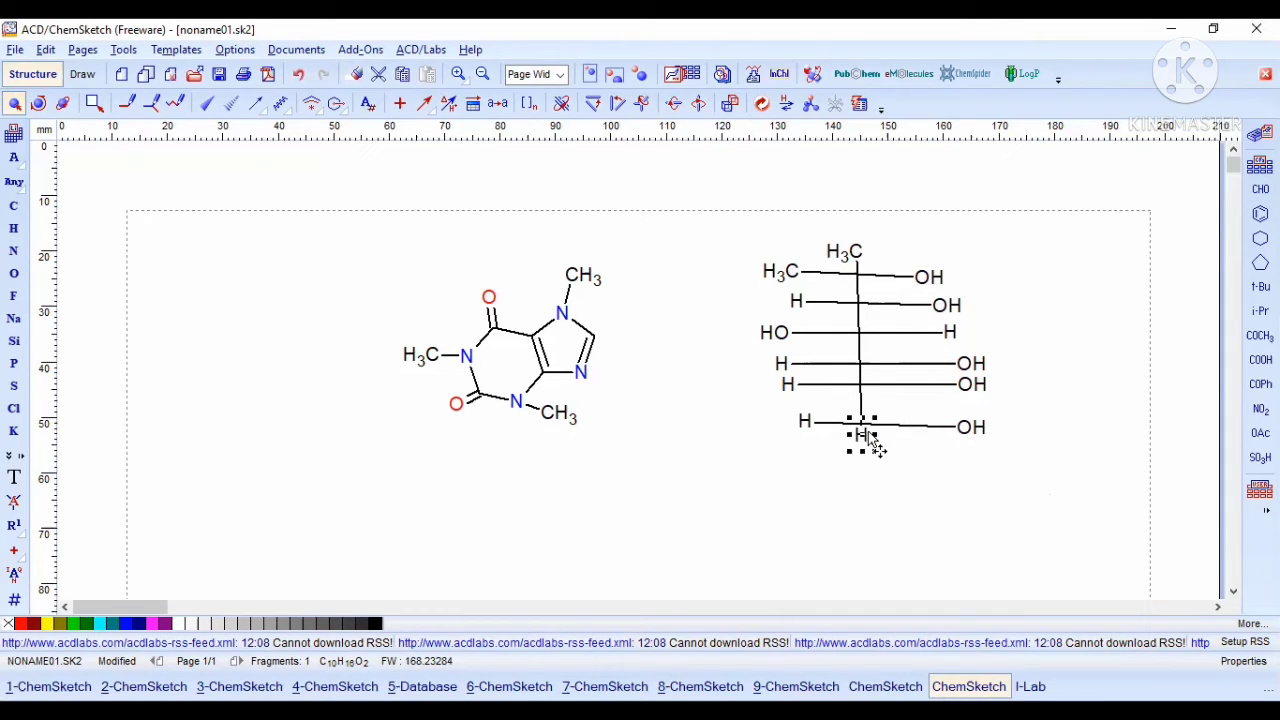
pyautogui.click(378, 74)
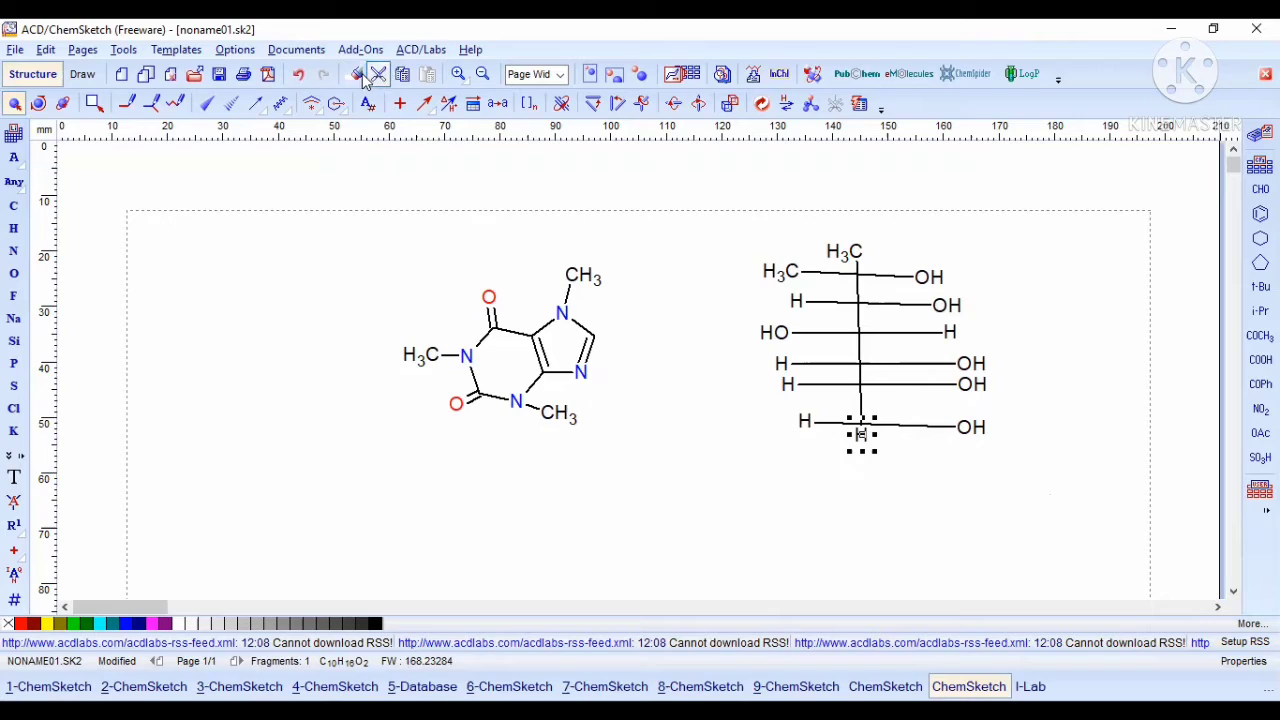
pyautogui.click(858, 437)
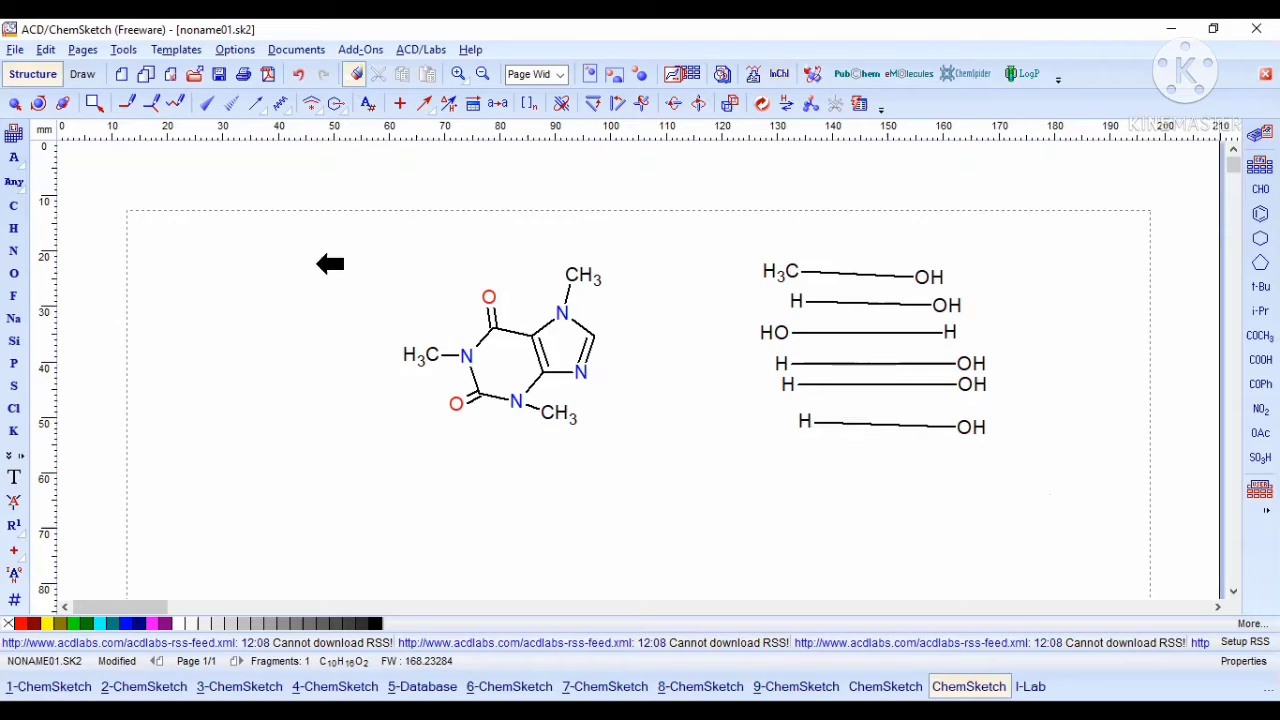
pyautogui.click(14, 229)
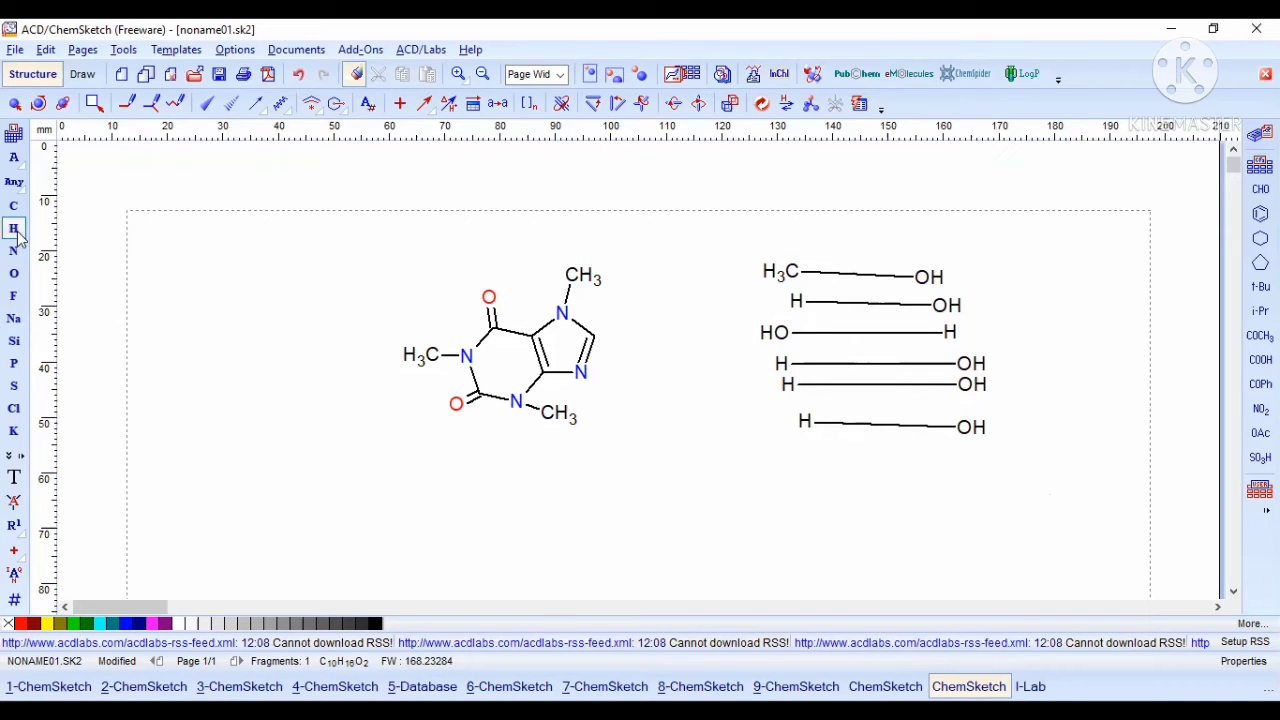
pyautogui.click(20, 233)
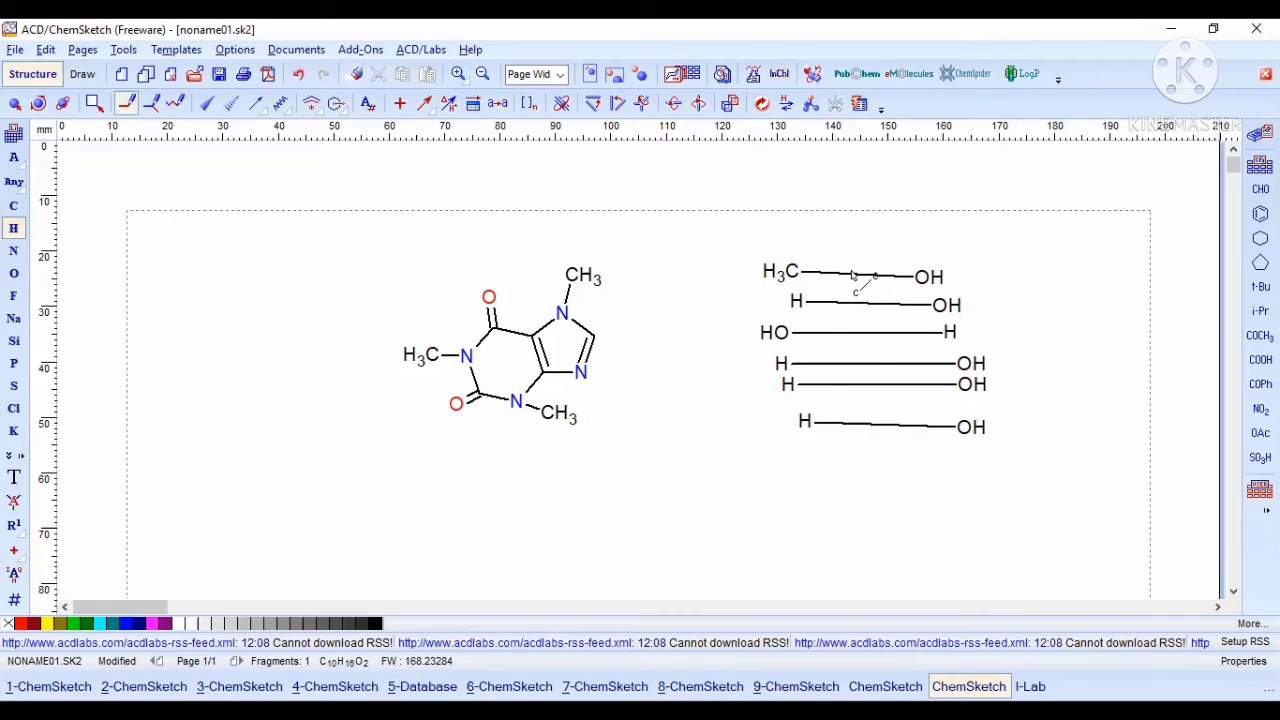
pyautogui.moveTo(857, 261)
pyautogui.mouseDown()
pyautogui.moveTo(891, 400)
pyautogui.moveTo(878, 425)
pyautogui.mouseUp()
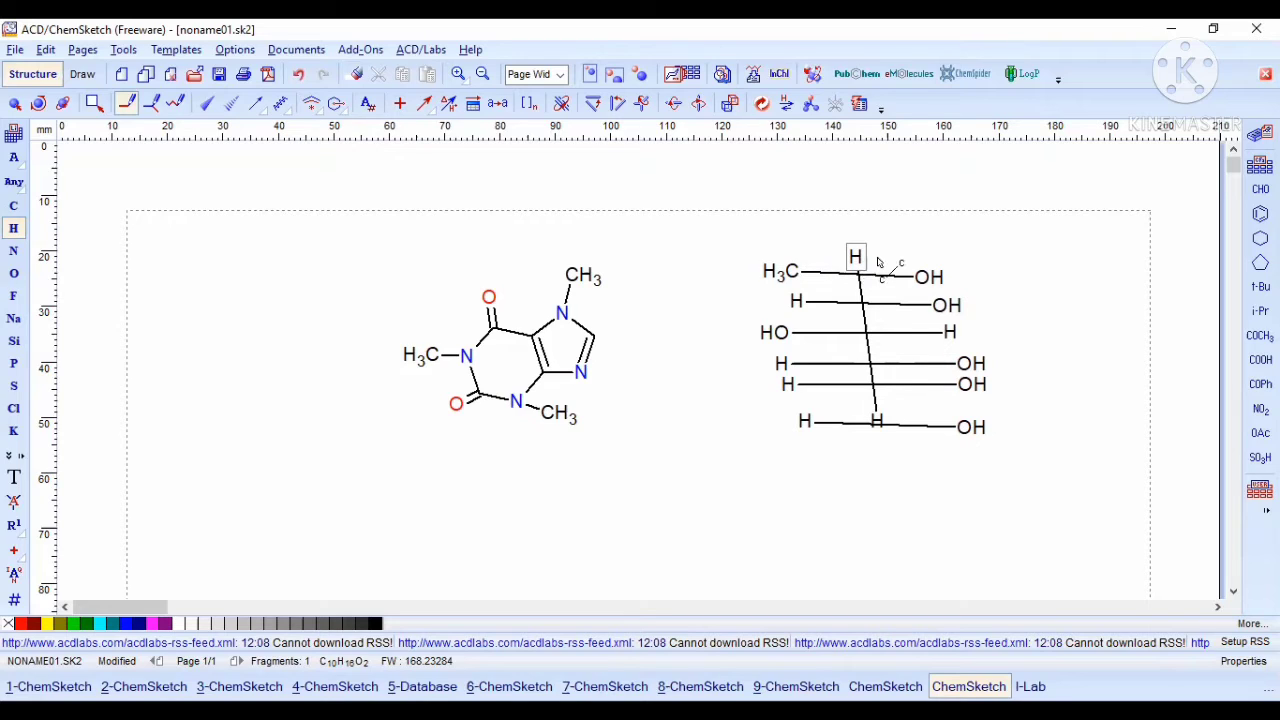
# Step: Undo the vertical line through the horizontal bonds, leaving the top horizontal bond single
pyautogui.moveTo(878, 262); pyautogui.dragTo(878, 262)
pyautogui.hotkey('ctrl', 'z')
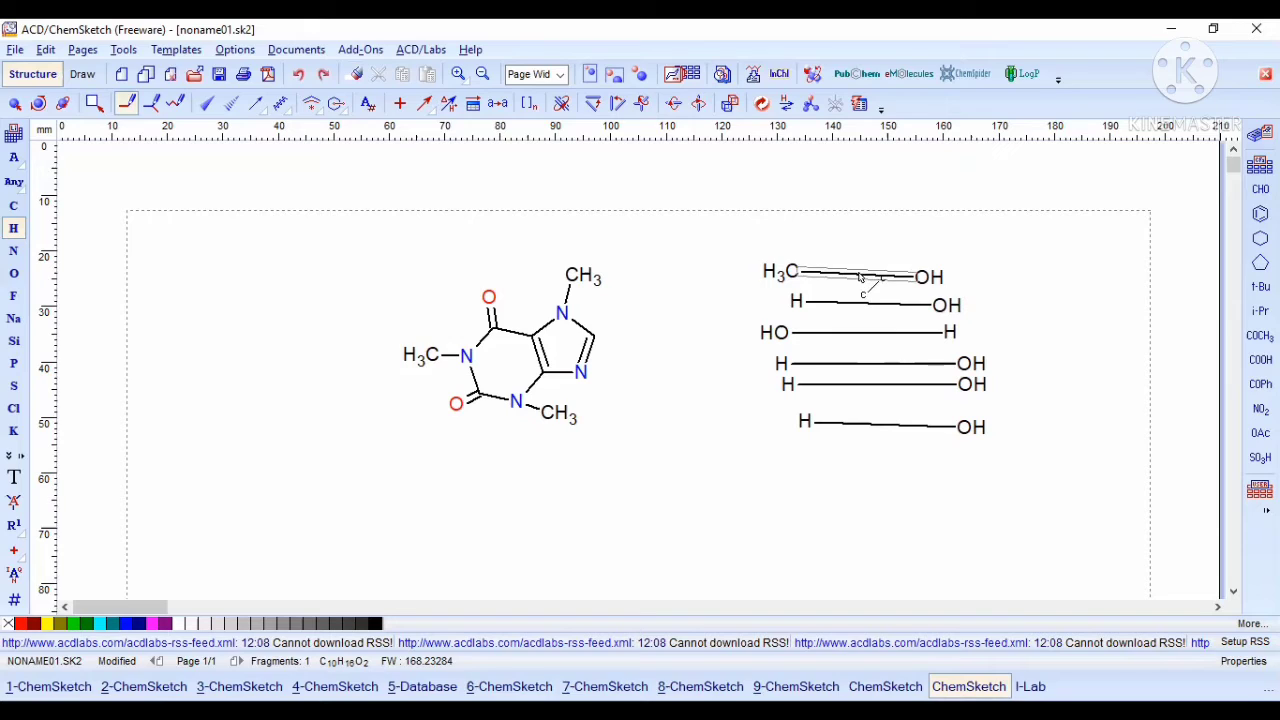
pyautogui.hotkey('ctrl', 'y')
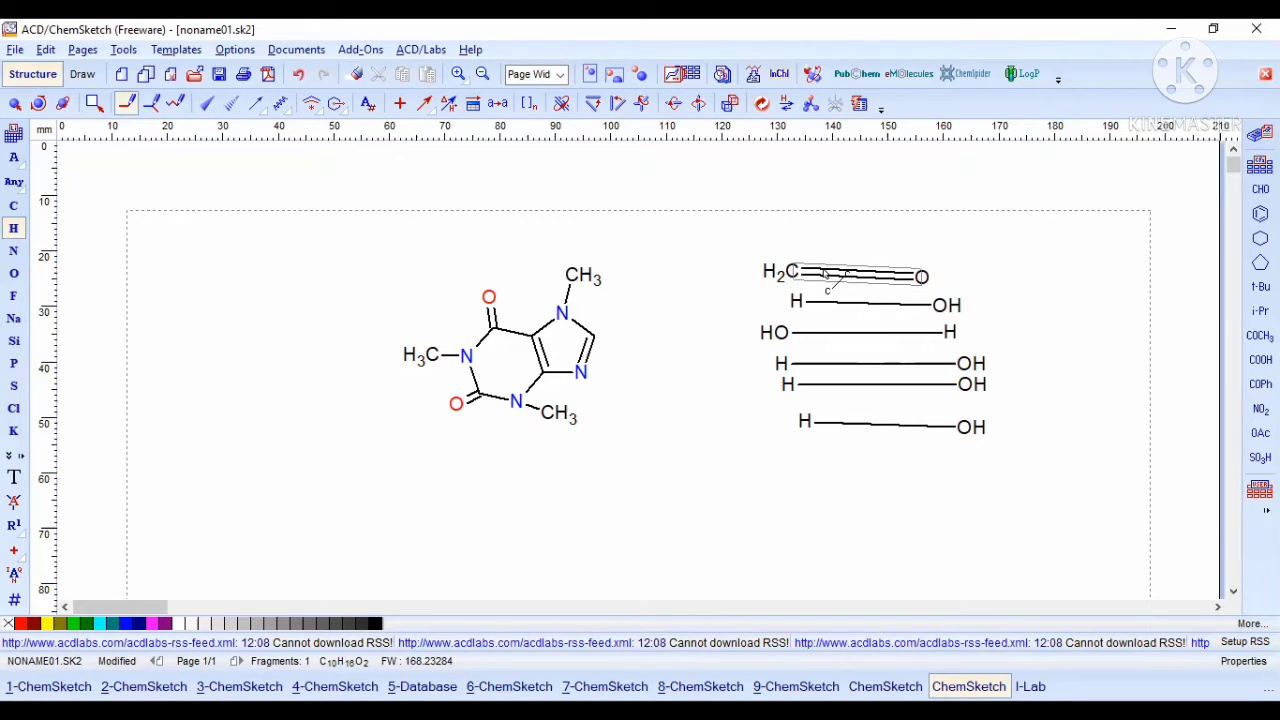
pyautogui.hotkey('ctrl', 'z')
pyautogui.moveTo(740, 238); pyautogui.dragTo(966, 447)
pyautogui.hotkey('ctrl', 'z')
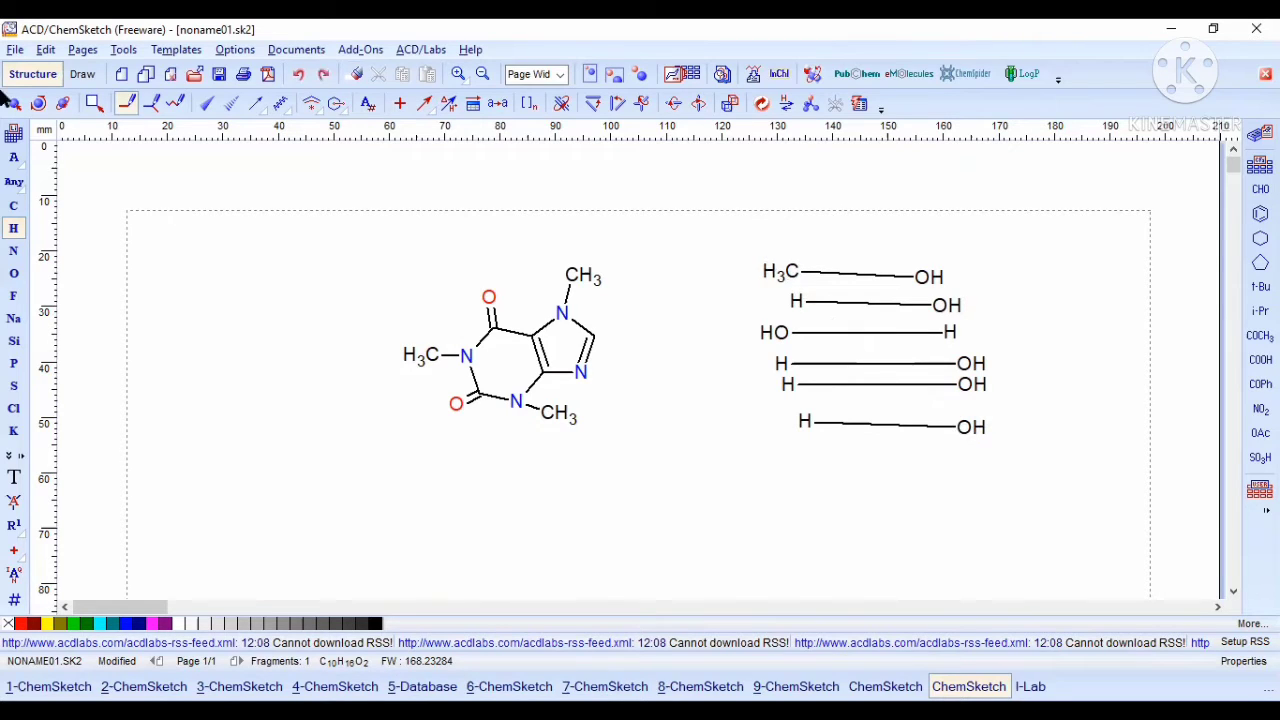
# Step: Try to delete the six horizontal bonds at once, and undo the deletion of the page's contents
pyautogui.click(14, 105)
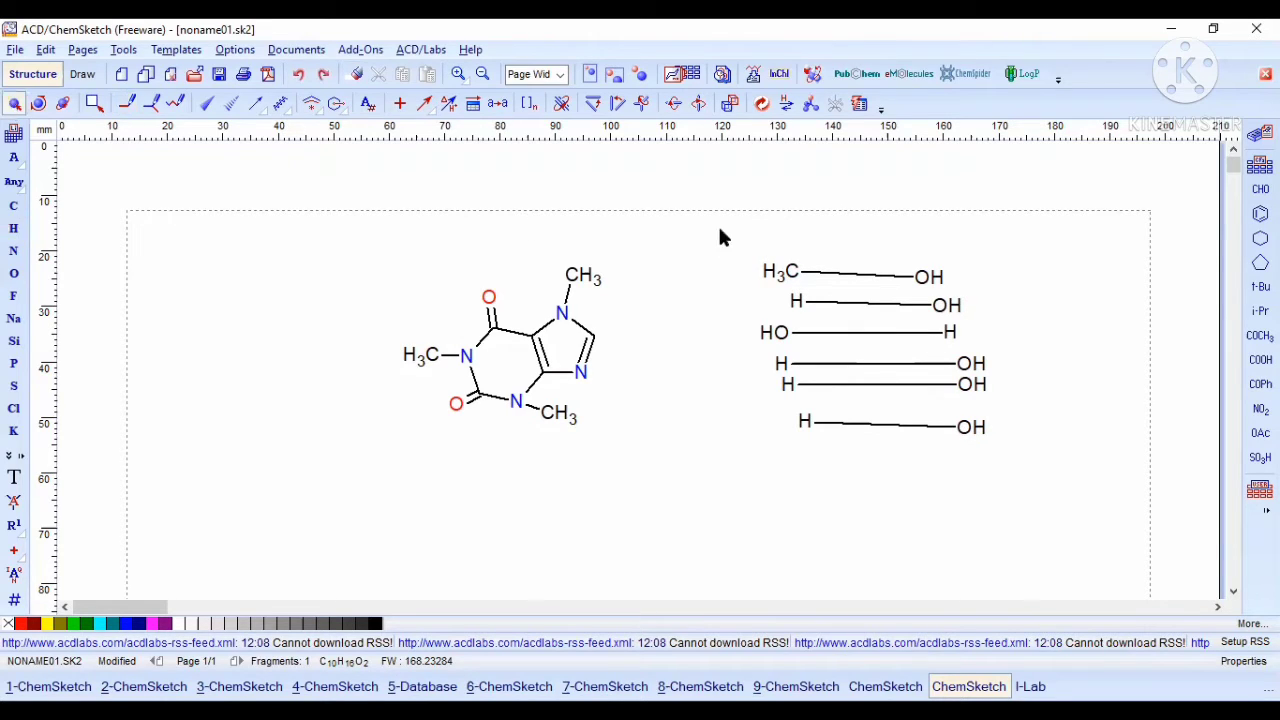
pyautogui.moveTo(718, 224); pyautogui.dragTo(1049, 500)
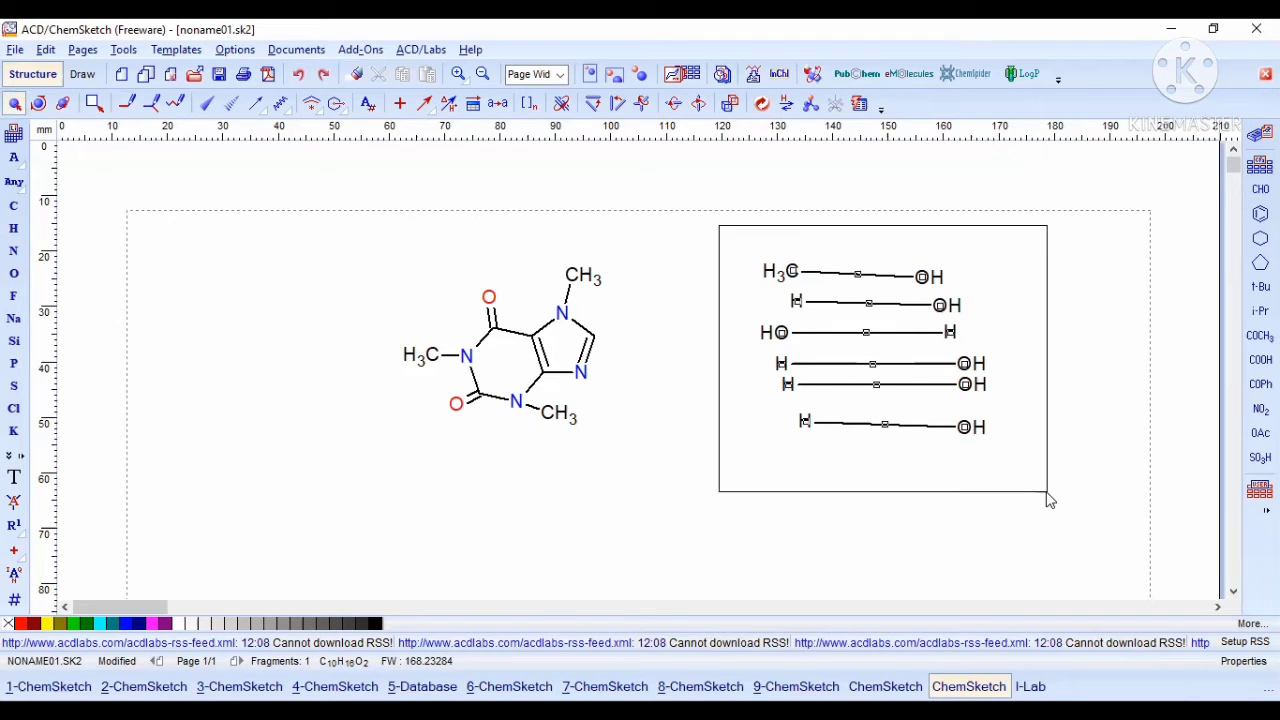
pyautogui.click(350, 74)
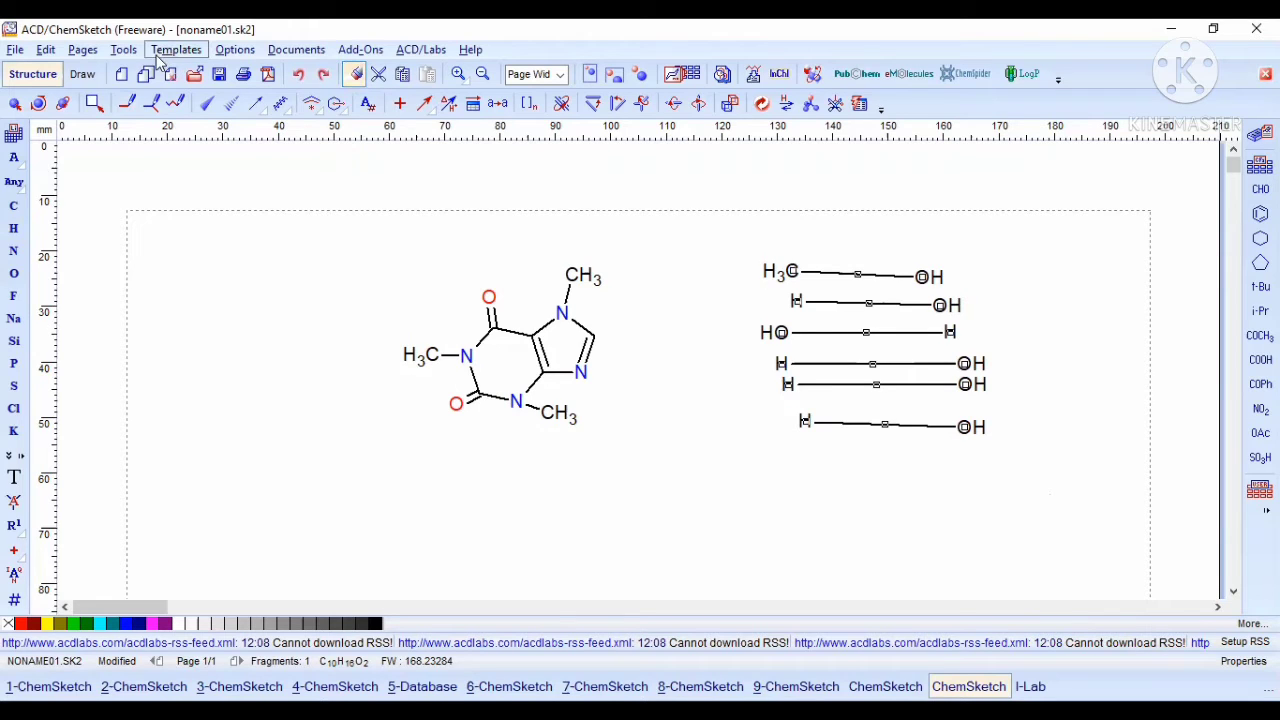
pyautogui.moveTo(720, 216)
pyautogui.mouseDown()
pyautogui.moveTo(966, 386)
pyautogui.moveTo(1014, 452)
pyautogui.mouseUp()
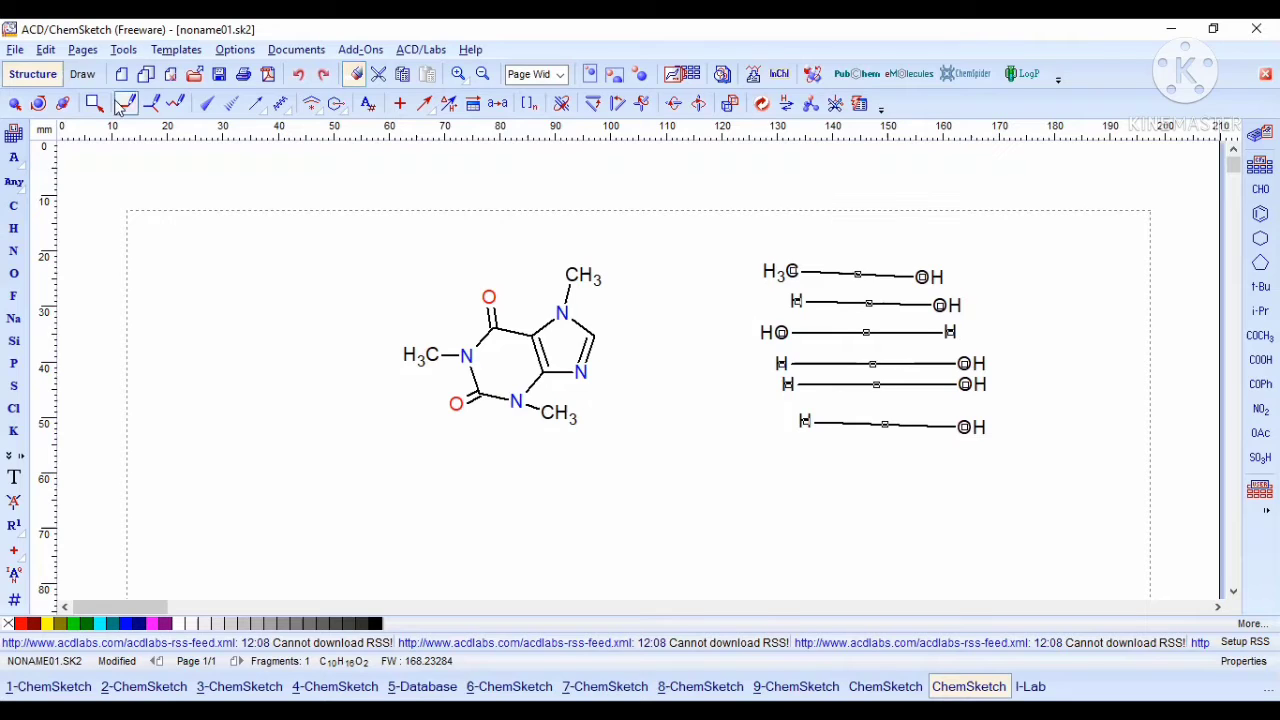
pyautogui.click(124, 50)
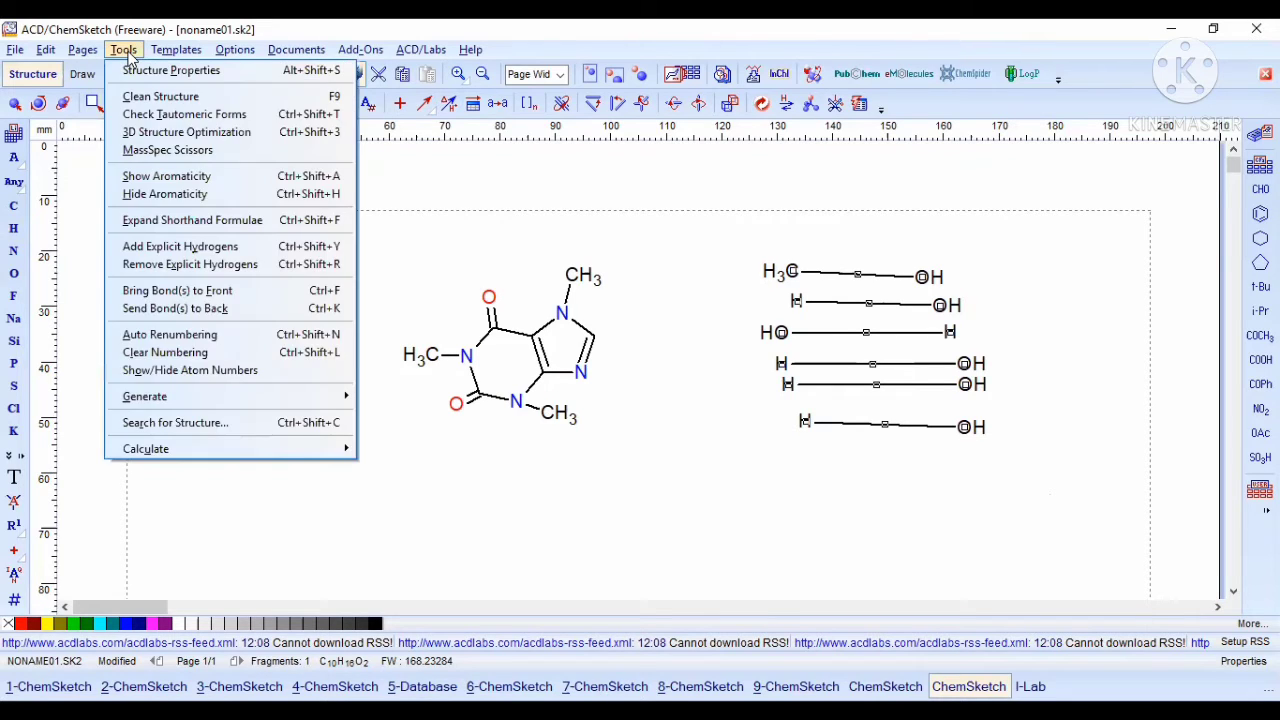
pyautogui.moveTo(229, 55)
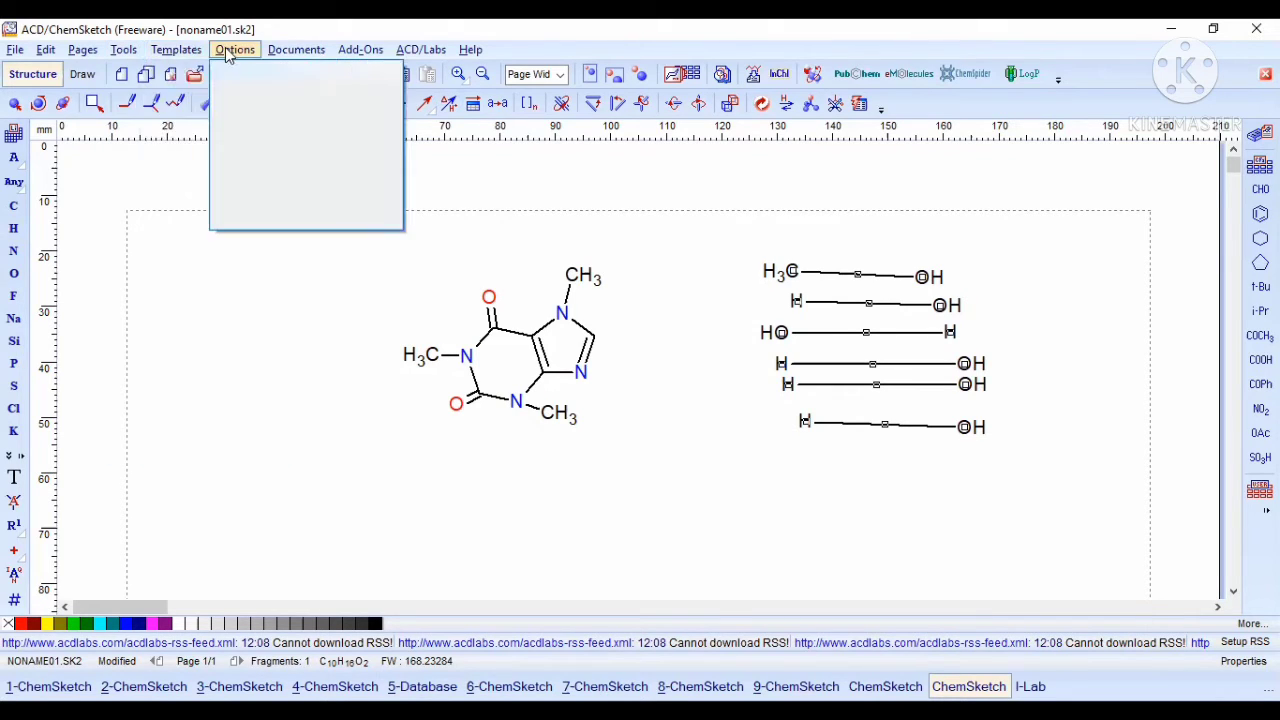
pyautogui.moveTo(78, 57)
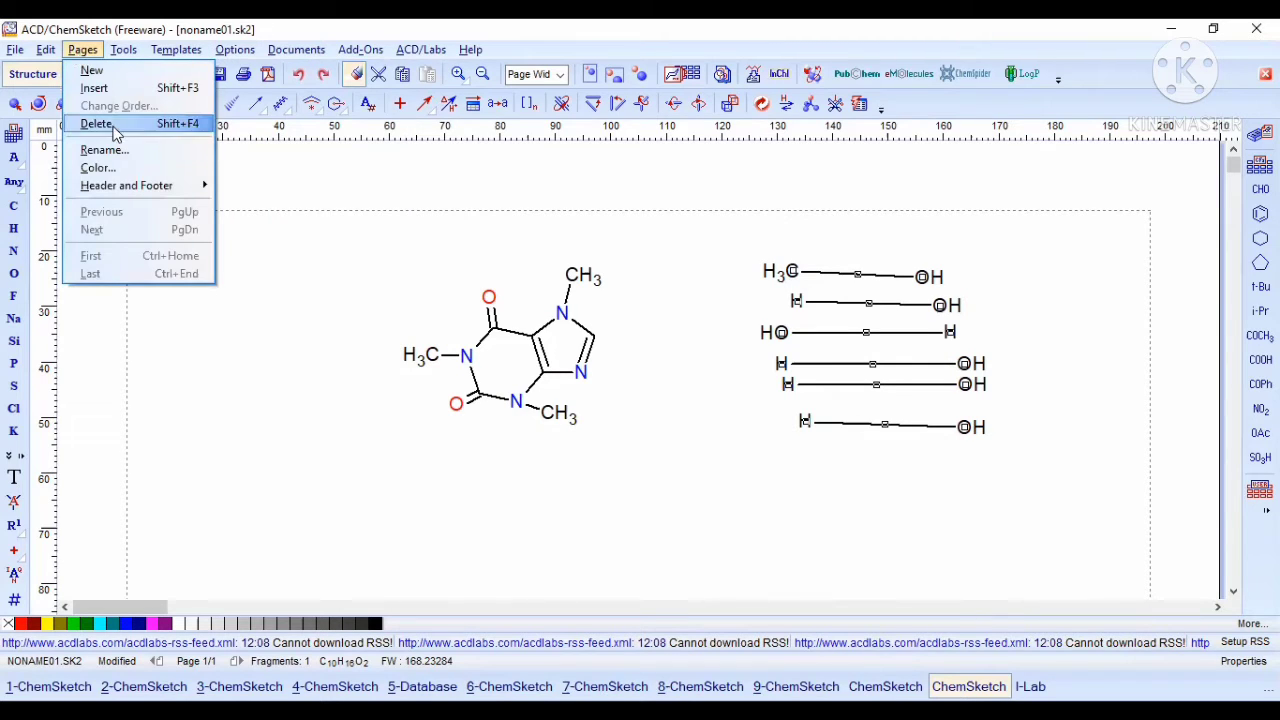
pyautogui.click(478, 236)
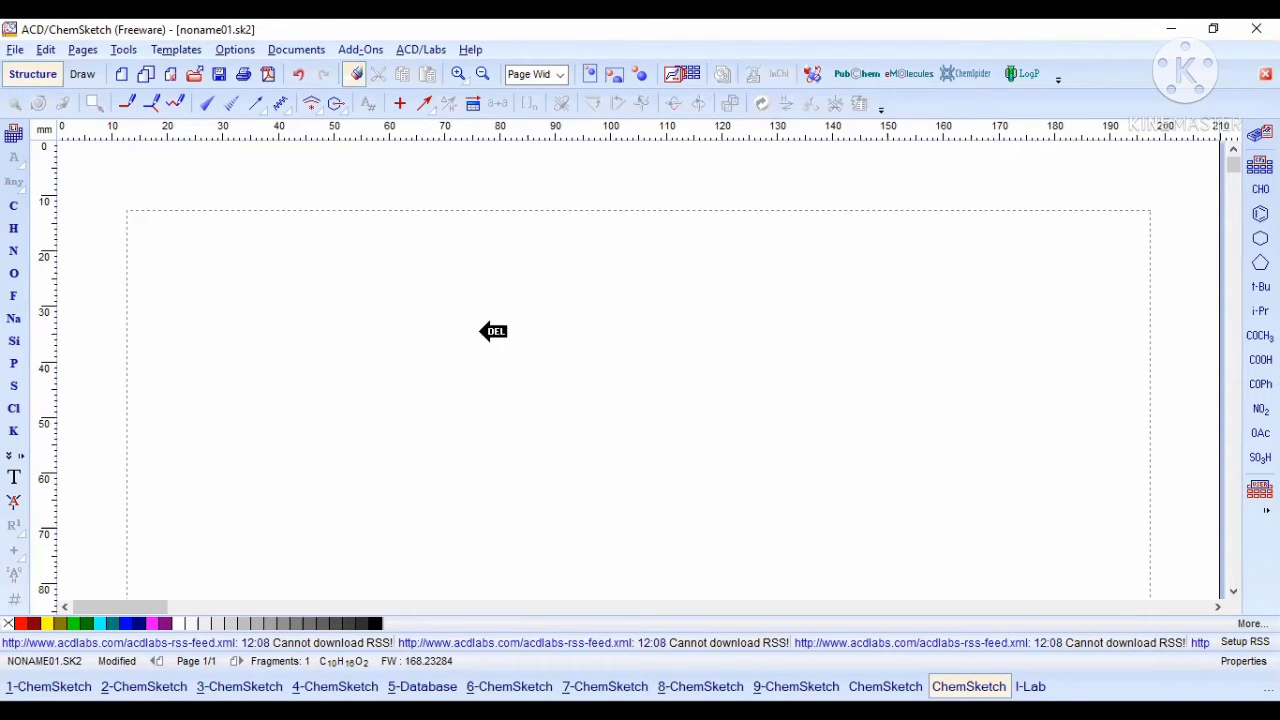
pyautogui.hotkey('ctrl', 'z')
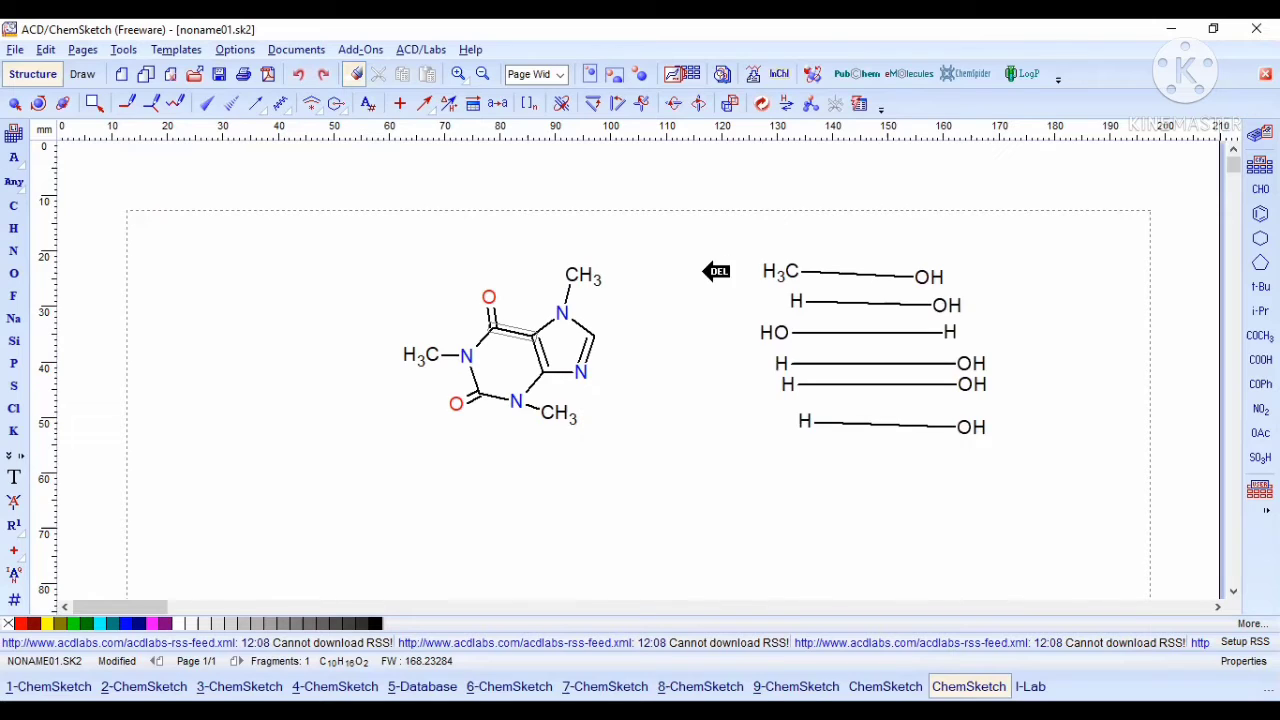
# Step: Delete all six horizontal bonds beside the caffeine structure one after another, working from the top one down
pyautogui.click(800, 300)
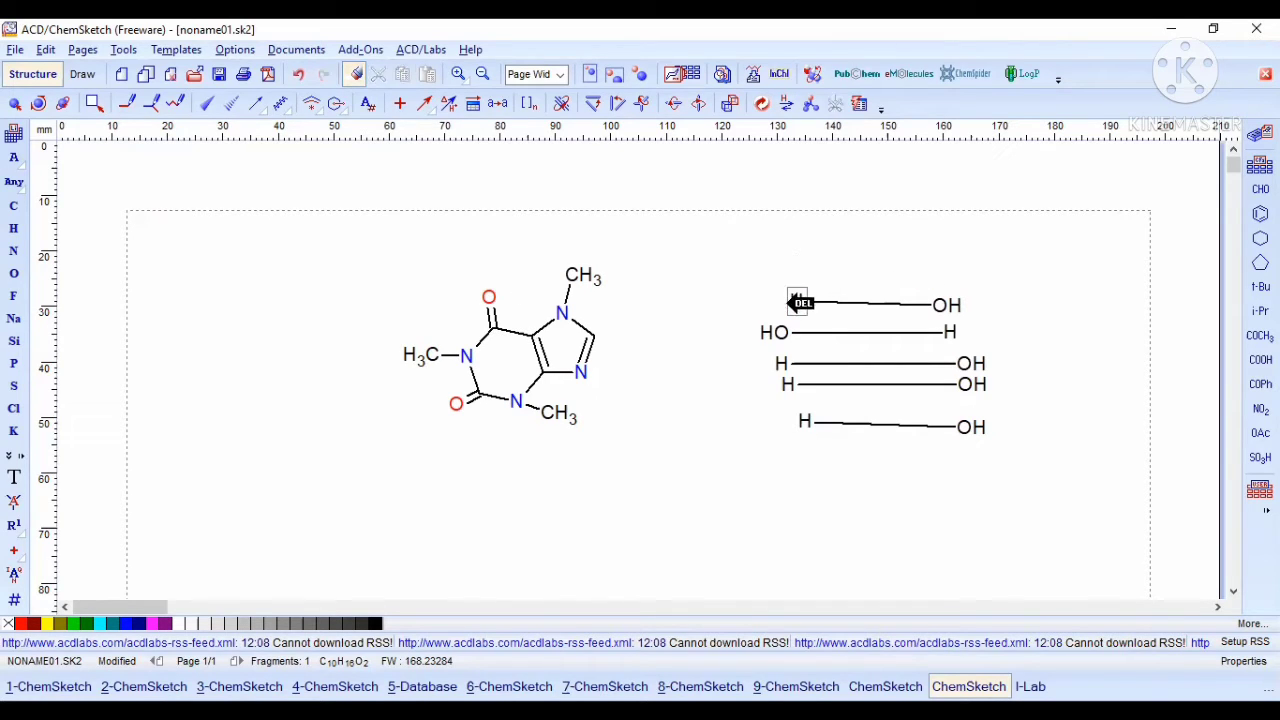
pyautogui.click(790, 303)
pyautogui.click(775, 335)
pyautogui.click(779, 361)
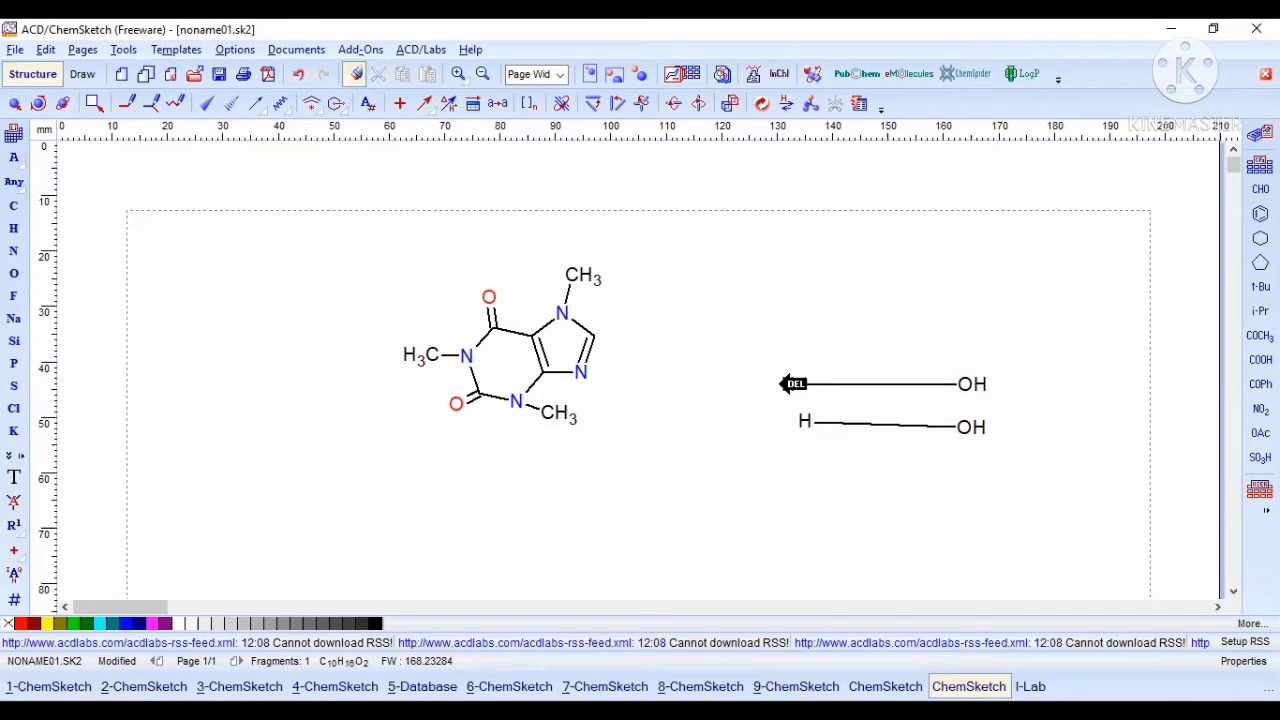
pyautogui.click(800, 385)
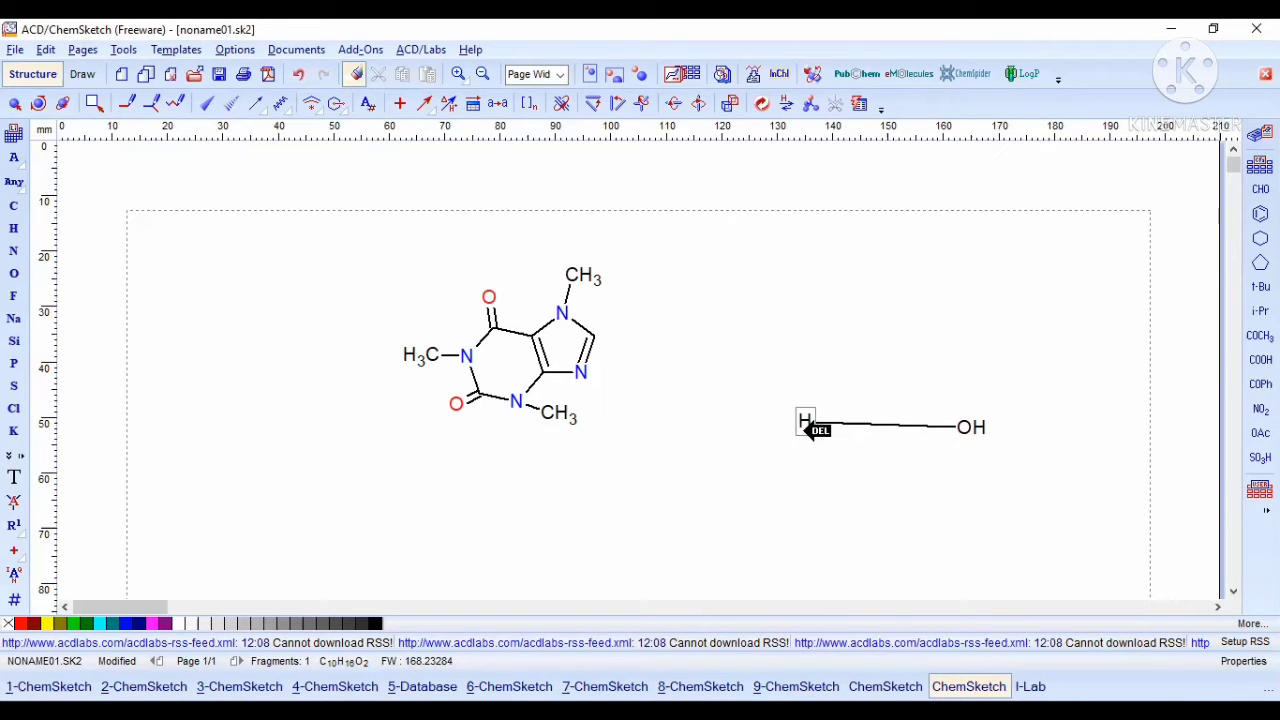
pyautogui.click(810, 424)
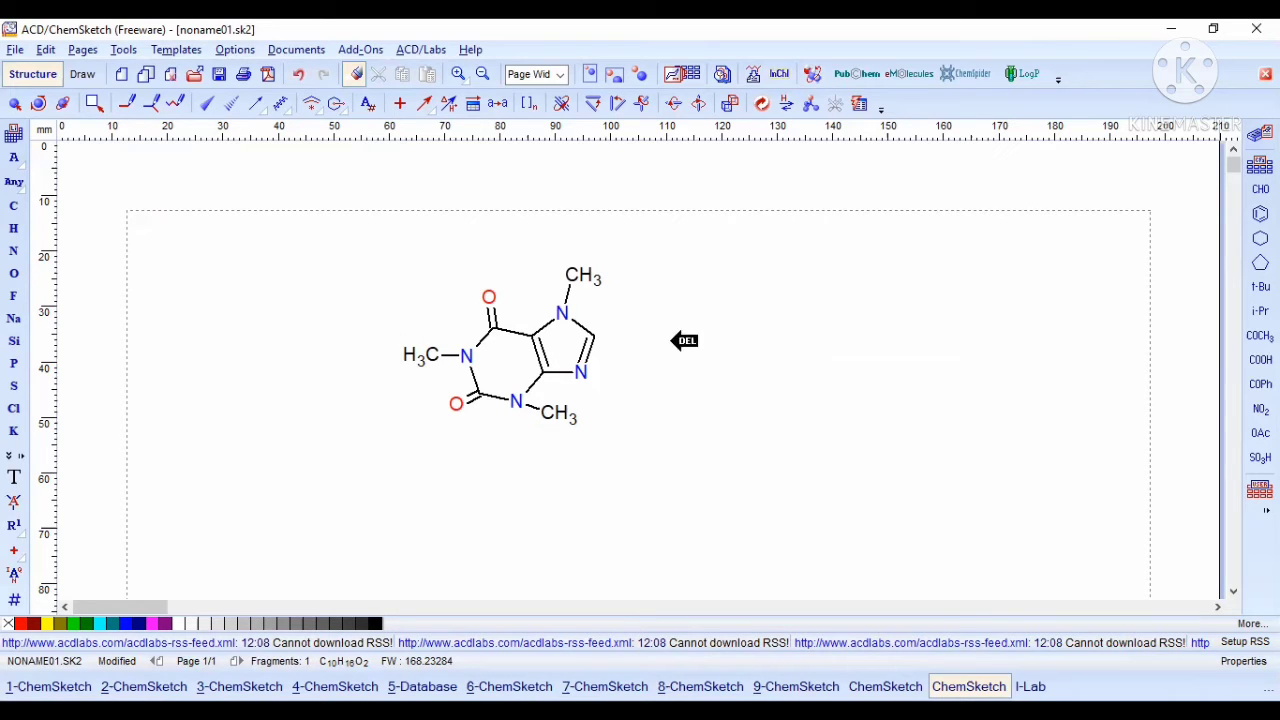
# Step: Place a single carbon to the right of the caffeine structure and add explicit hydrogens to it
pyautogui.click(13, 205)
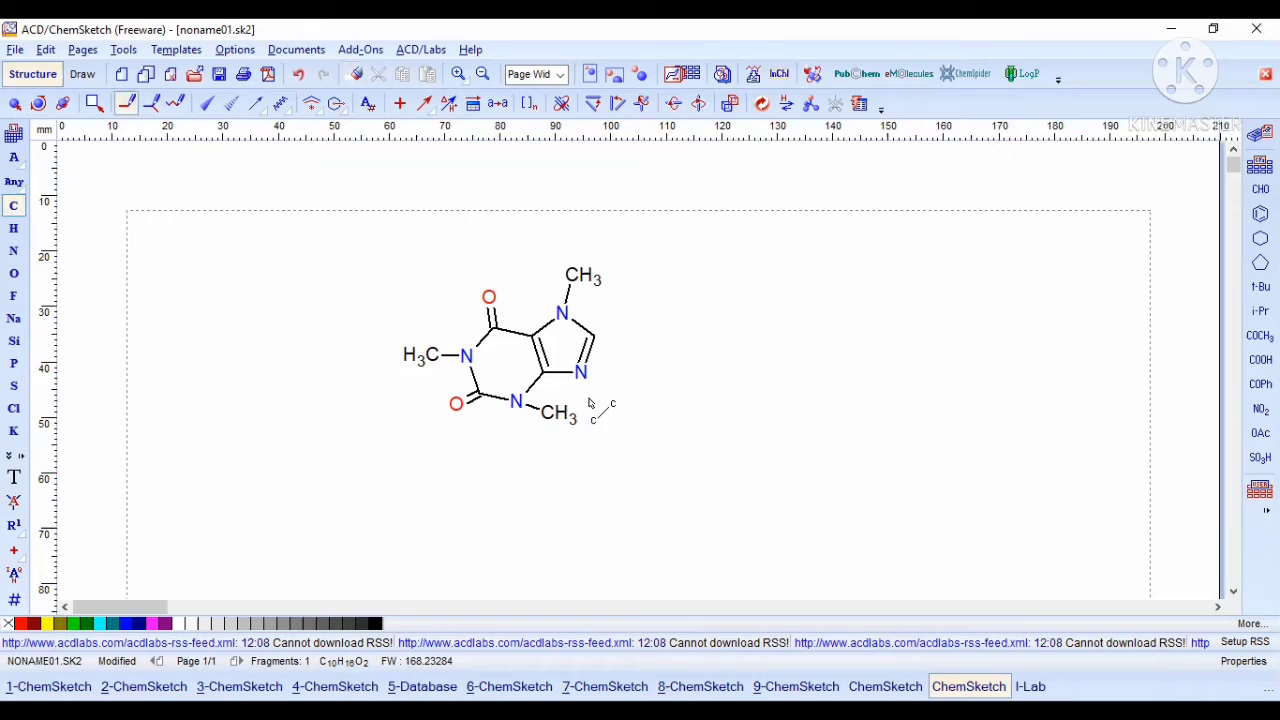
pyautogui.click(830, 332)
pyautogui.click(17, 104)
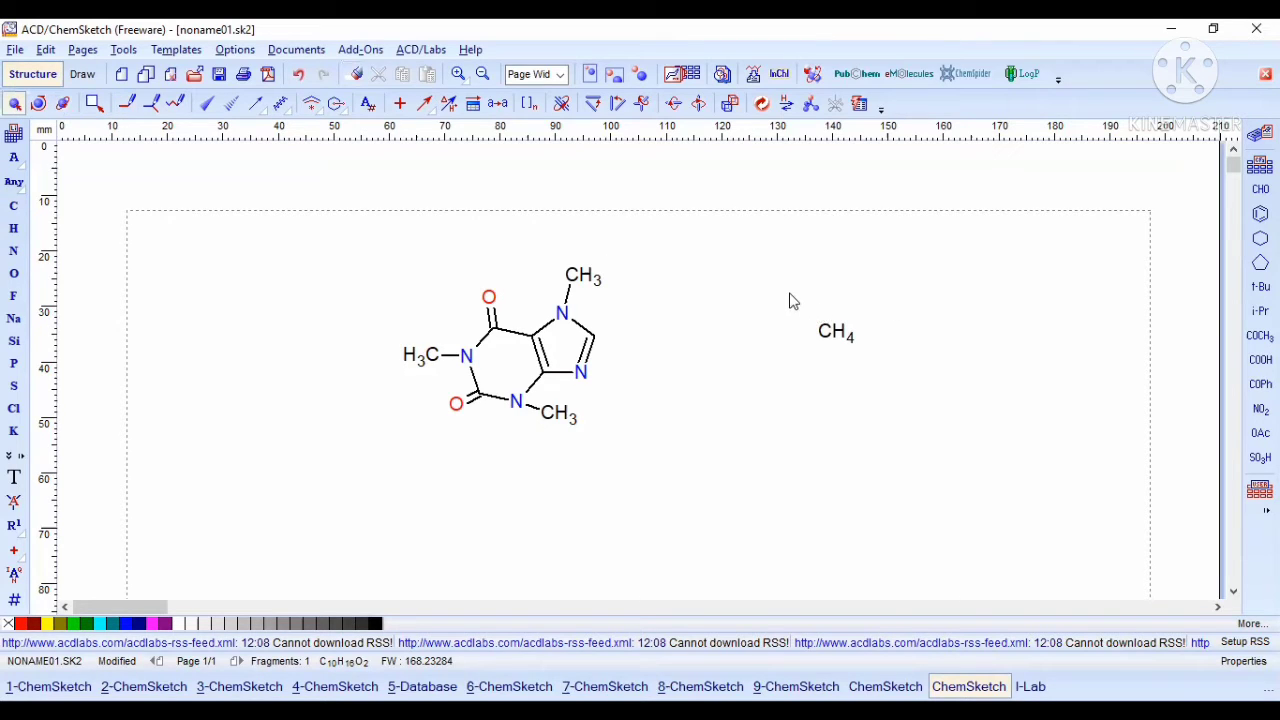
pyautogui.moveTo(876, 369); pyautogui.dragTo(789, 294)
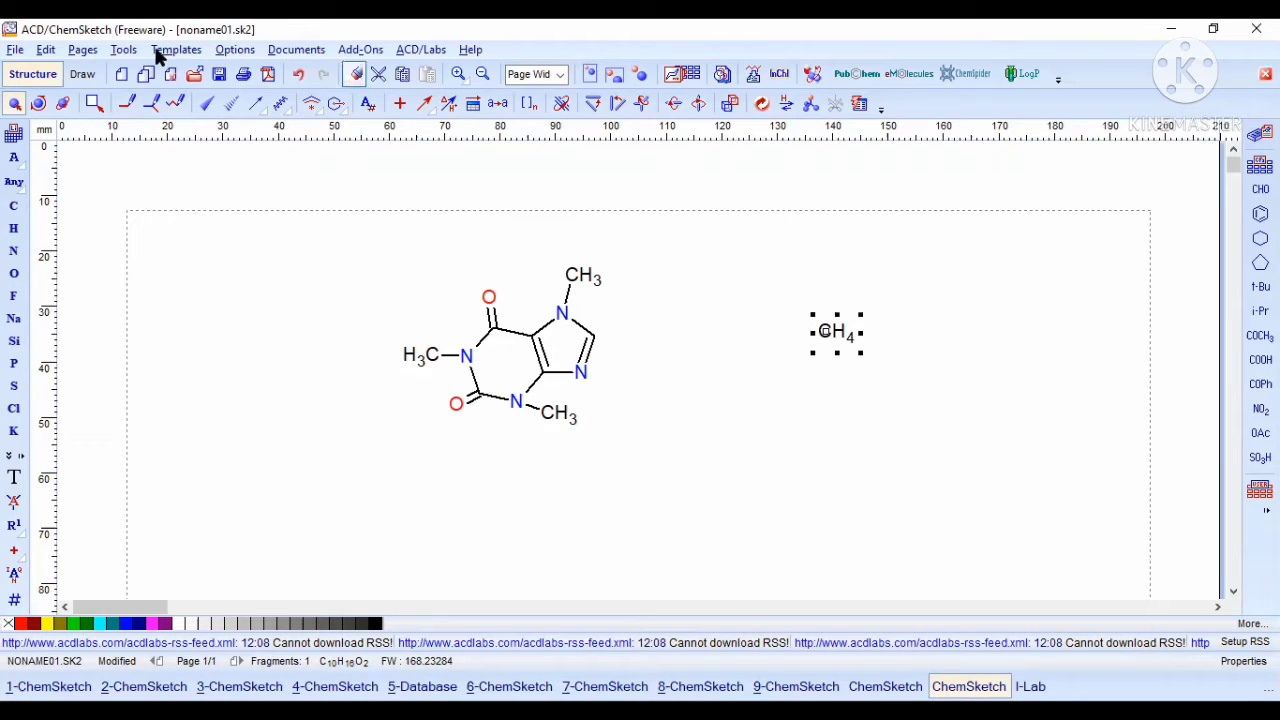
pyautogui.click(121, 52)
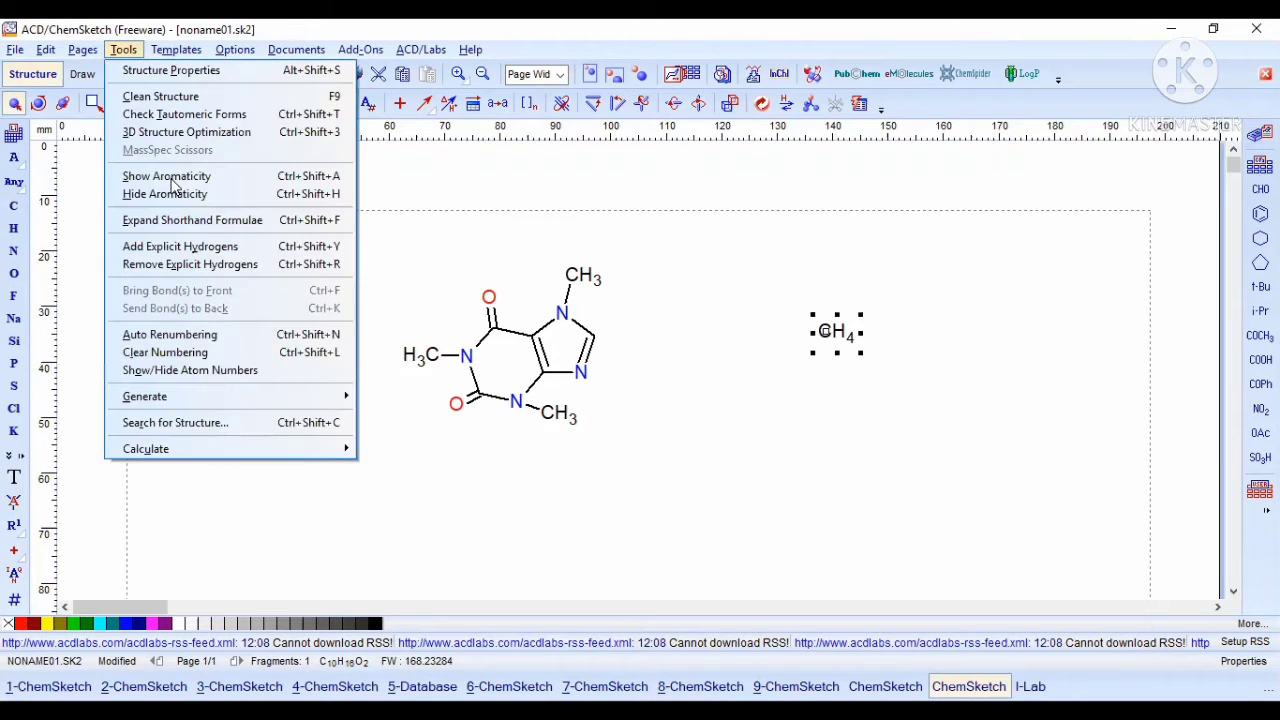
pyautogui.click(165, 250)
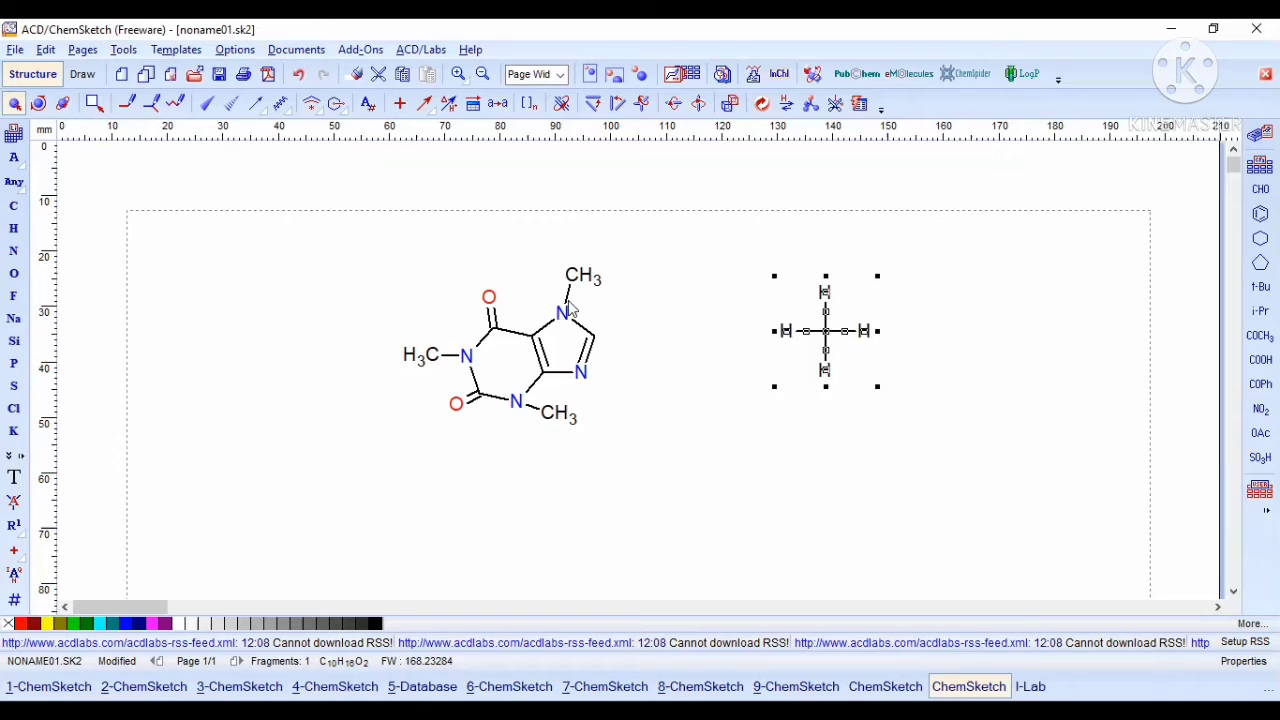
pyautogui.click(905, 397)
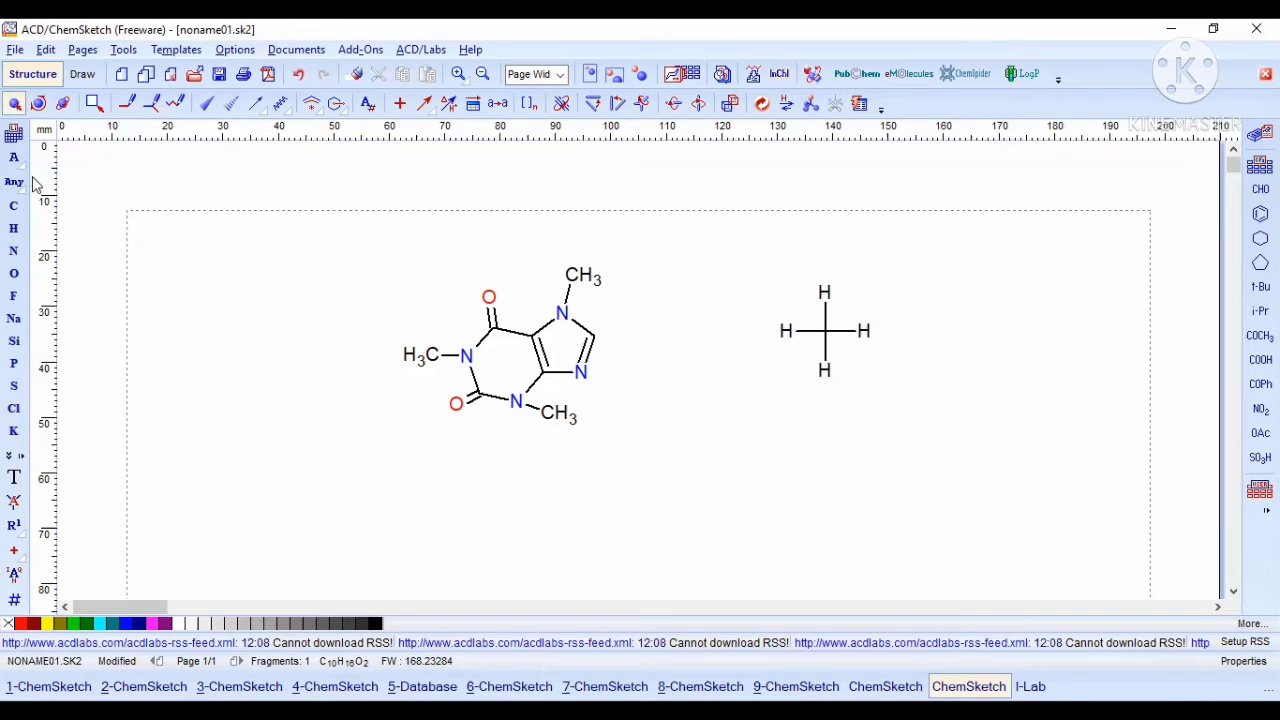
# Step: Replace the lower hydrogen of the methane with carbon and add explicit hydrogens to that carbon
pyautogui.click(14, 206)
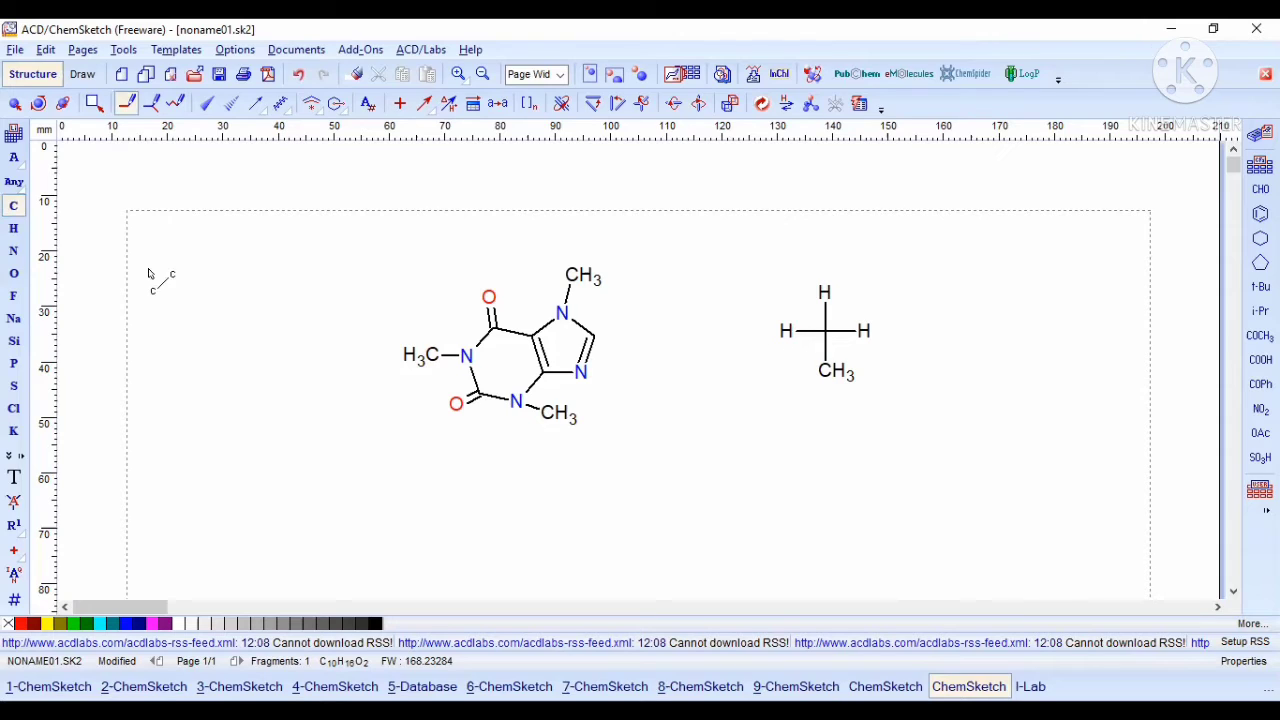
pyautogui.click(15, 103)
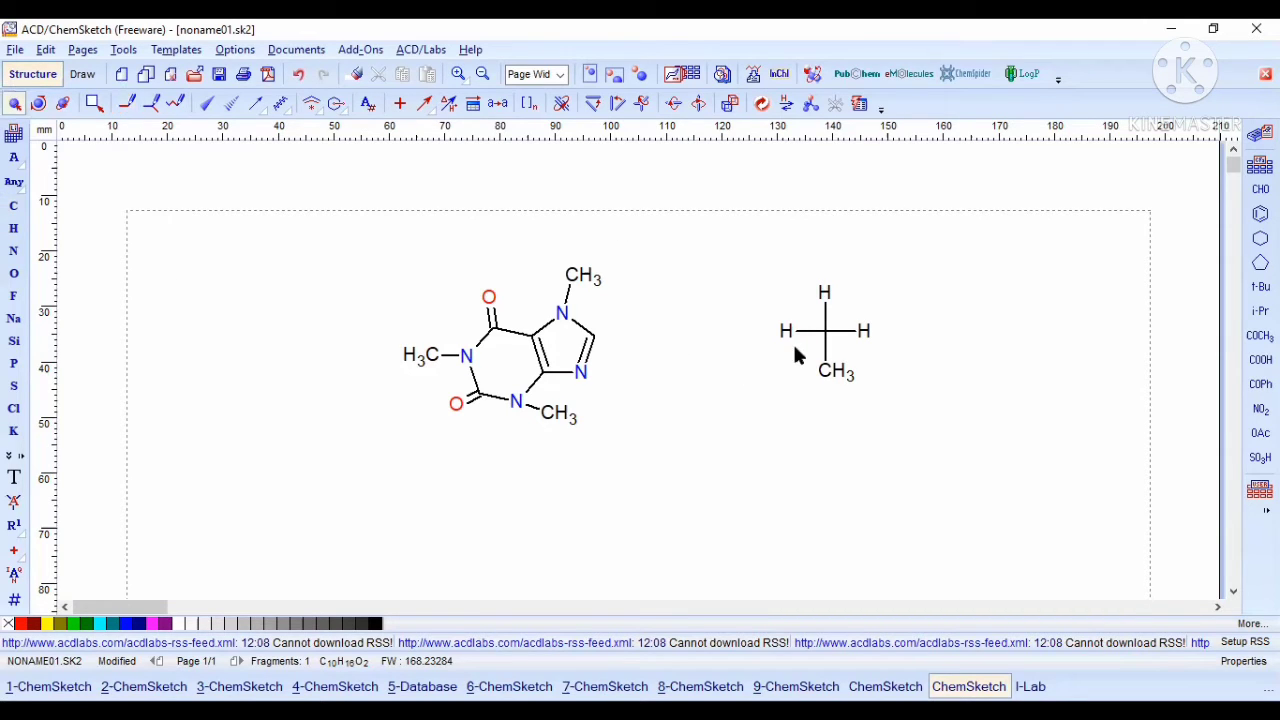
pyautogui.moveTo(802, 348); pyautogui.dragTo(883, 391)
pyautogui.click(124, 50)
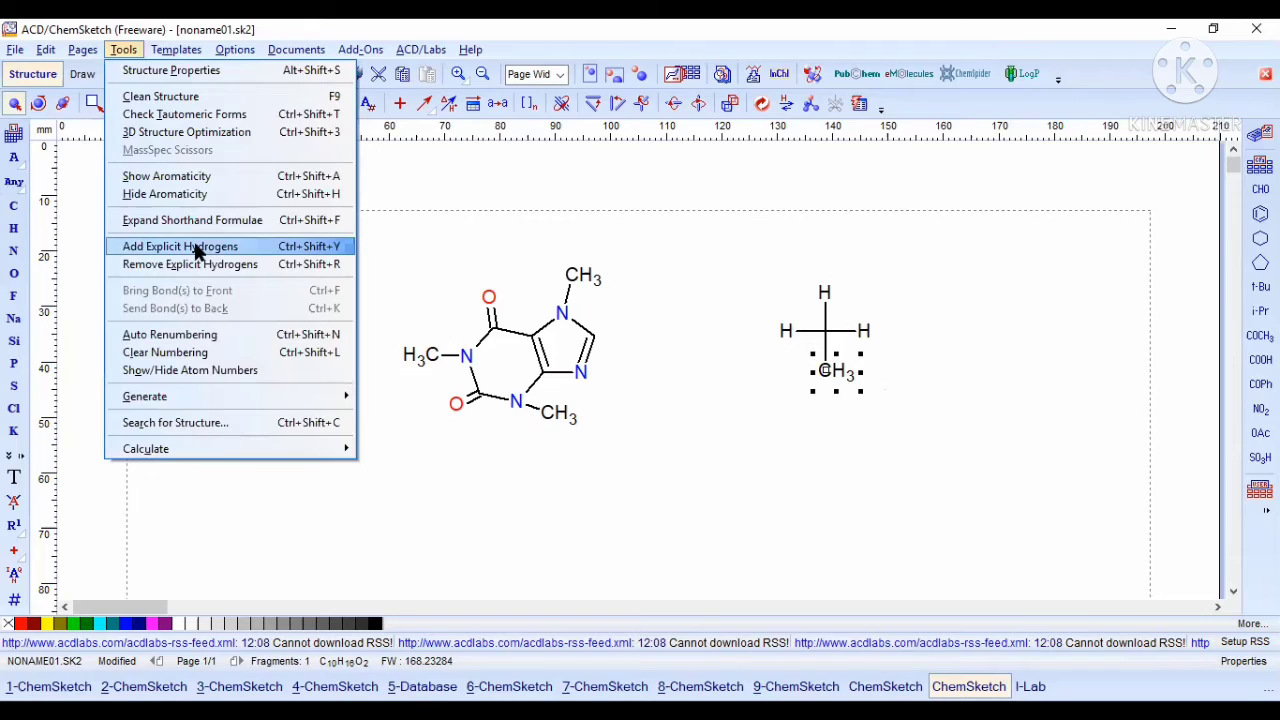
pyautogui.click(197, 250)
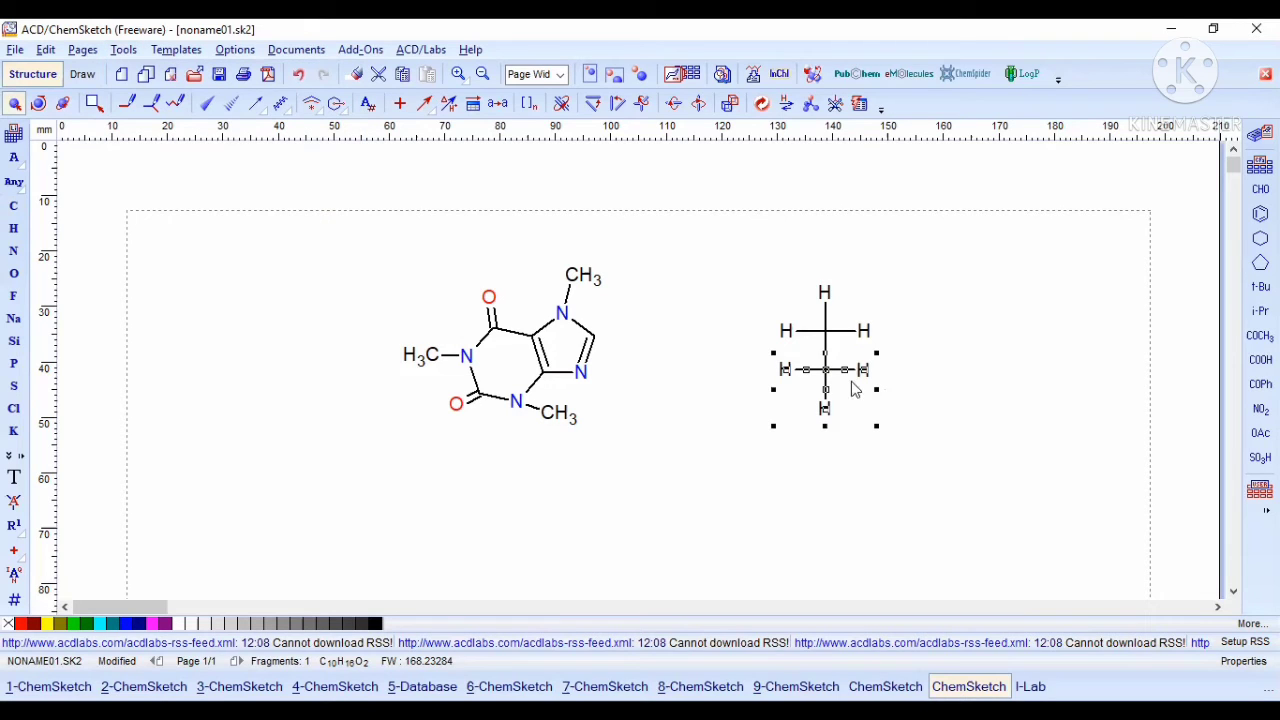
# Step: Replace the two-carbon chain's lowest hydrogen with a third carbon and add explicit hydrogens to it
pyautogui.click(827, 402)
pyautogui.click(829, 409)
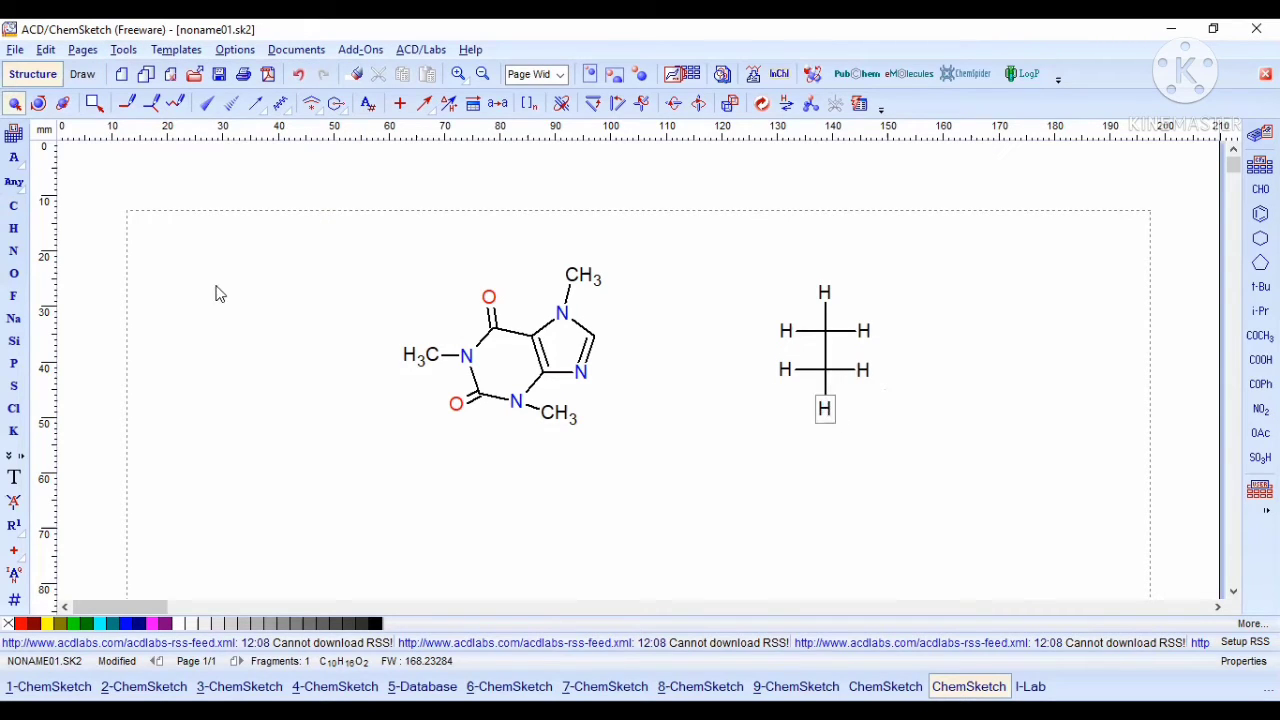
pyautogui.click(23, 210)
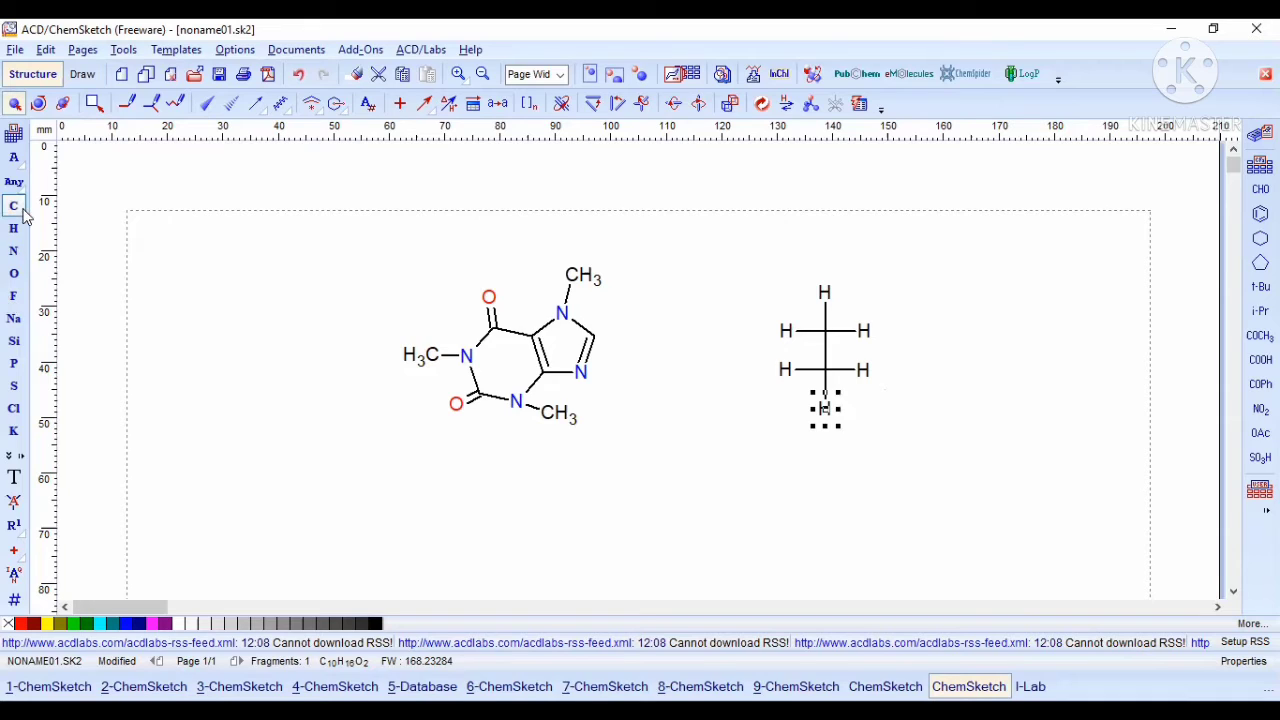
pyautogui.click(825, 409)
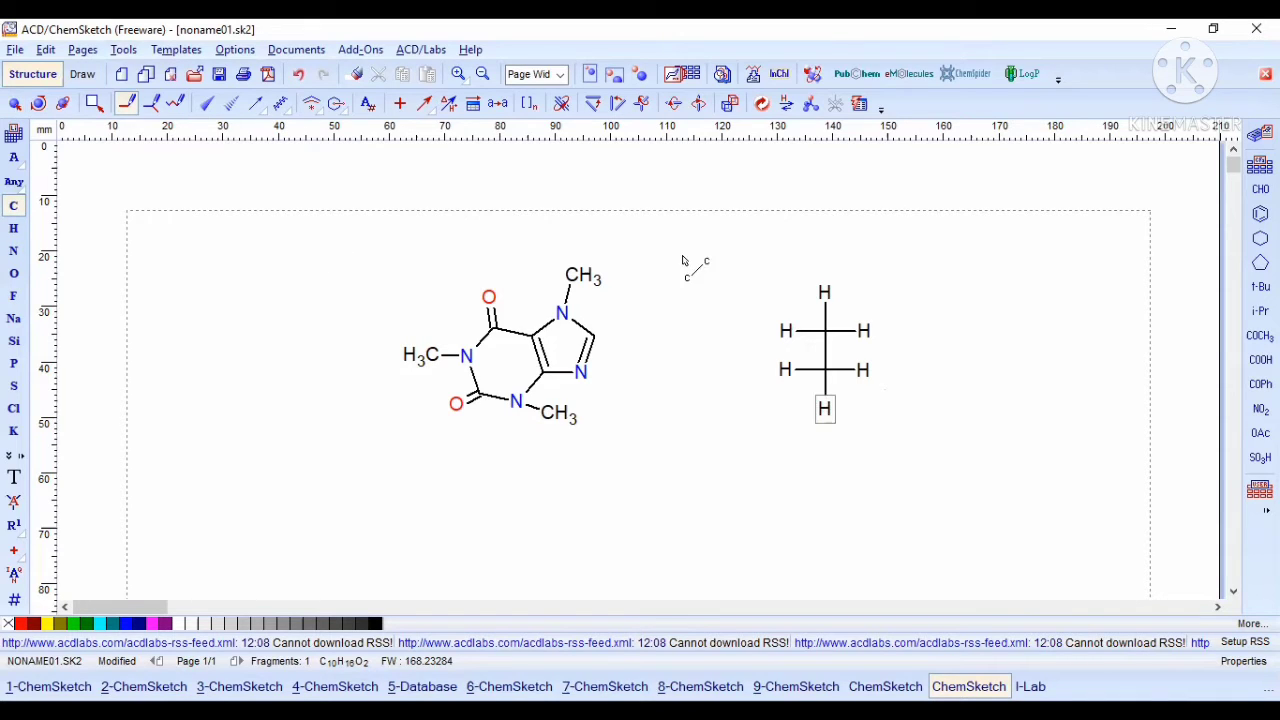
pyautogui.click(15, 104)
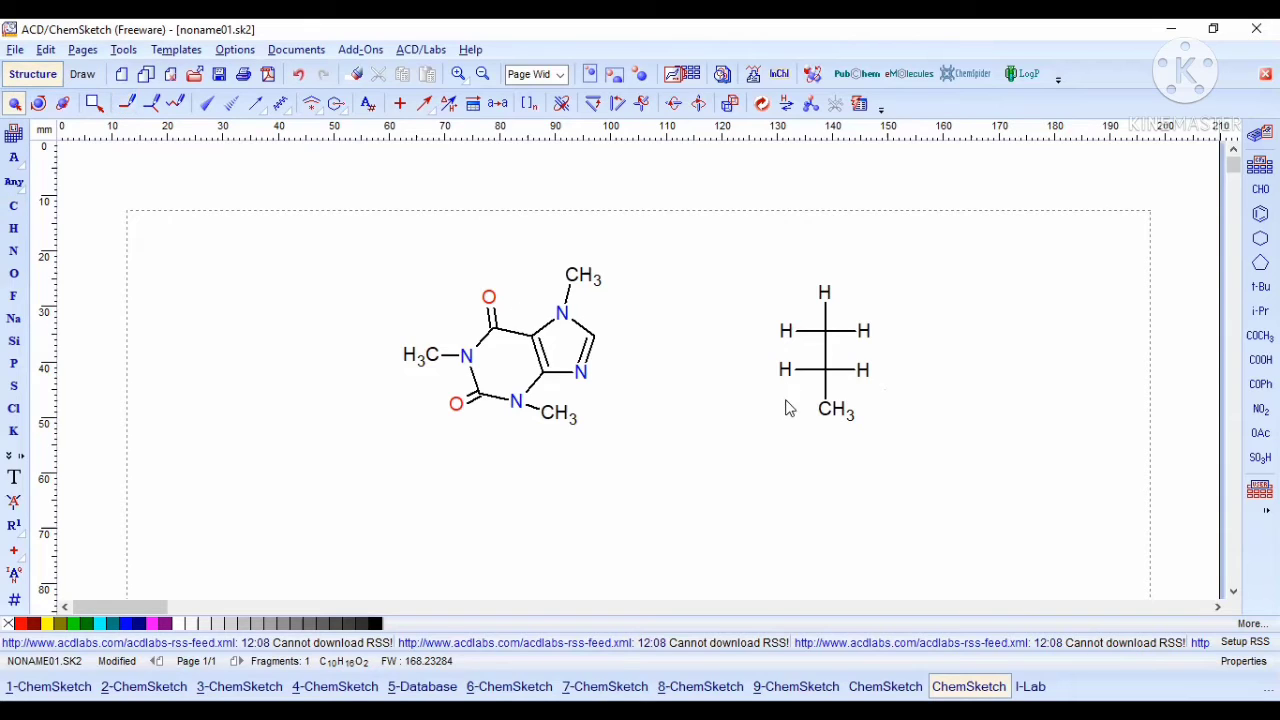
pyautogui.click(826, 409)
pyautogui.click(113, 55)
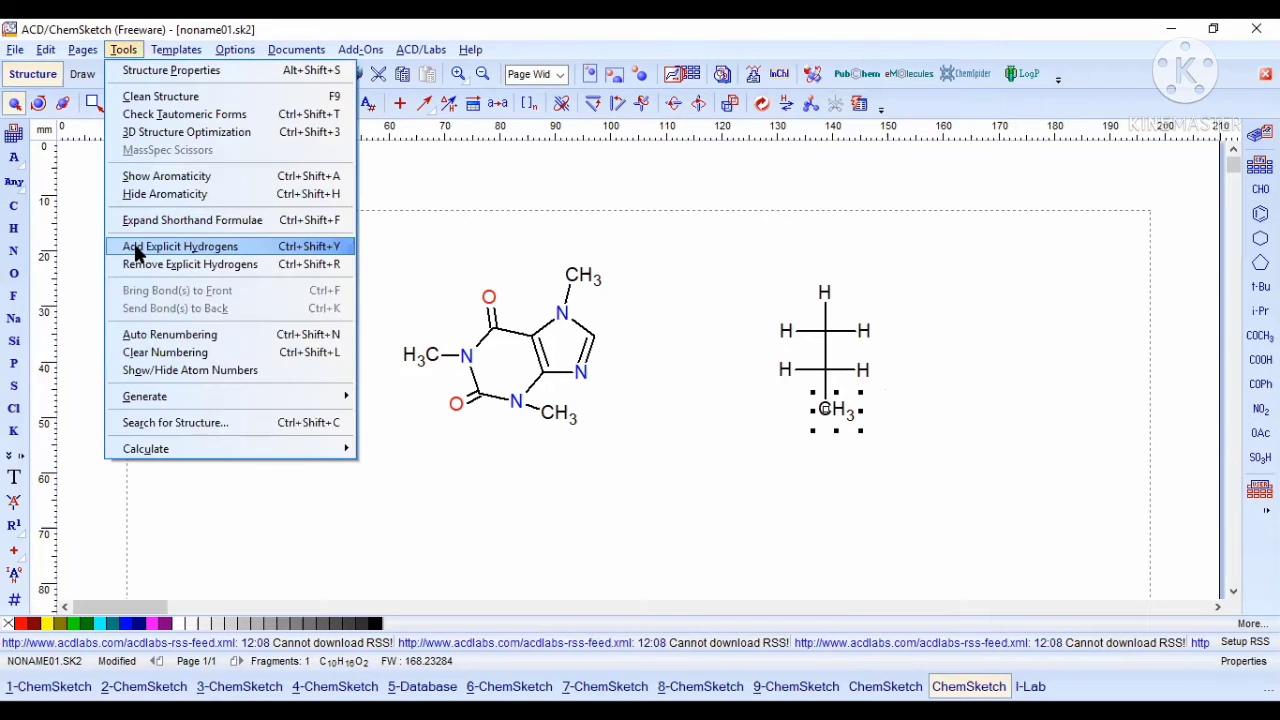
pyautogui.click(135, 252)
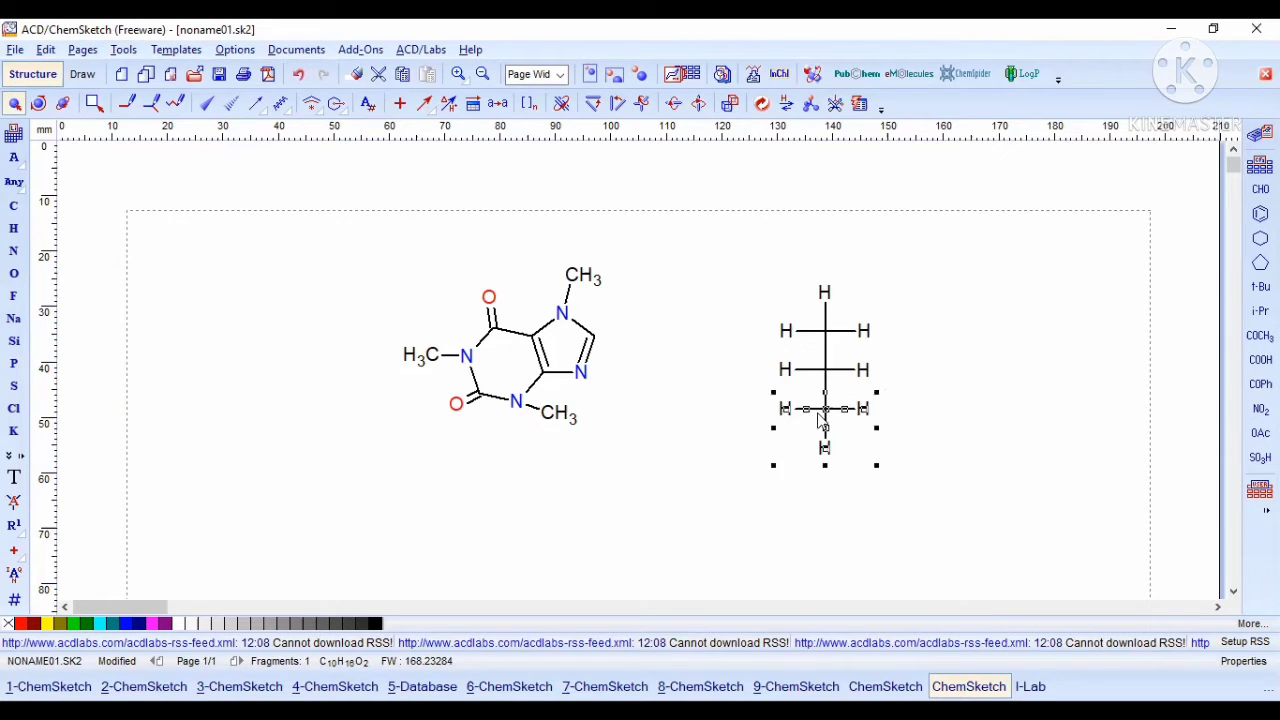
pyautogui.click(199, 393)
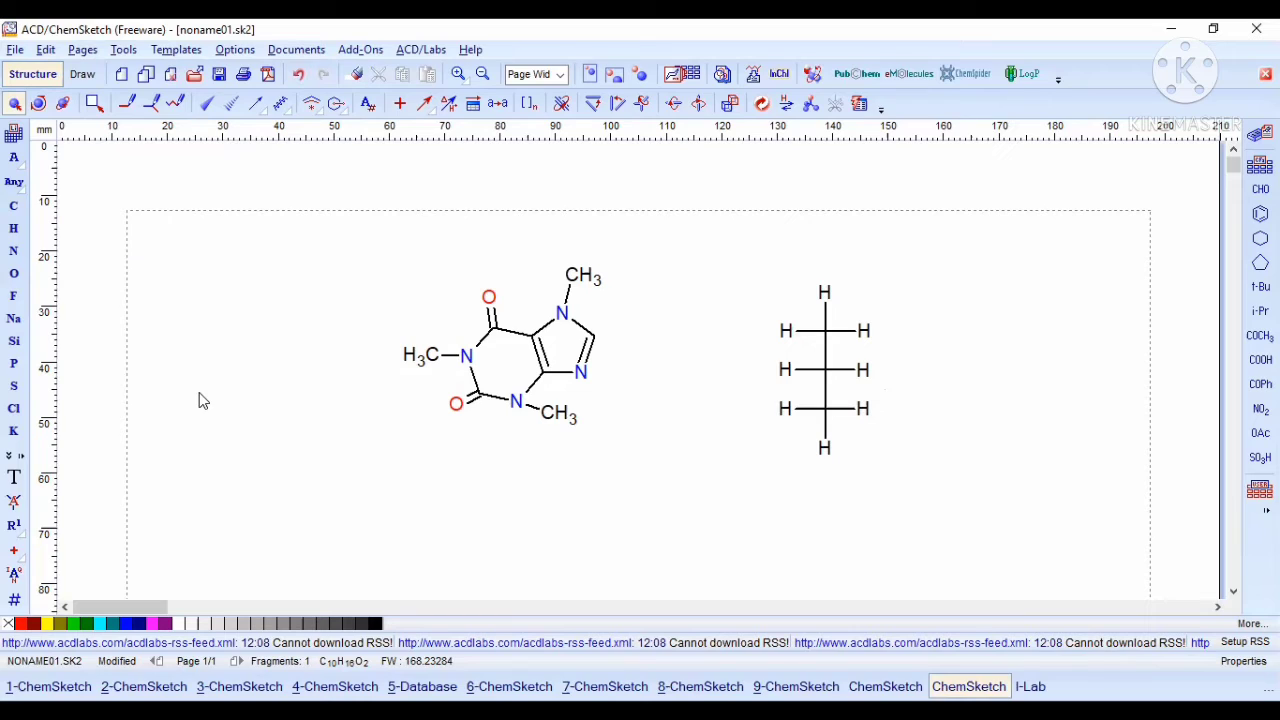
# Step: Replace the three-carbon chain's lowest hydrogen with a fourth carbon and add explicit hydrogens to it
pyautogui.click(14, 208)
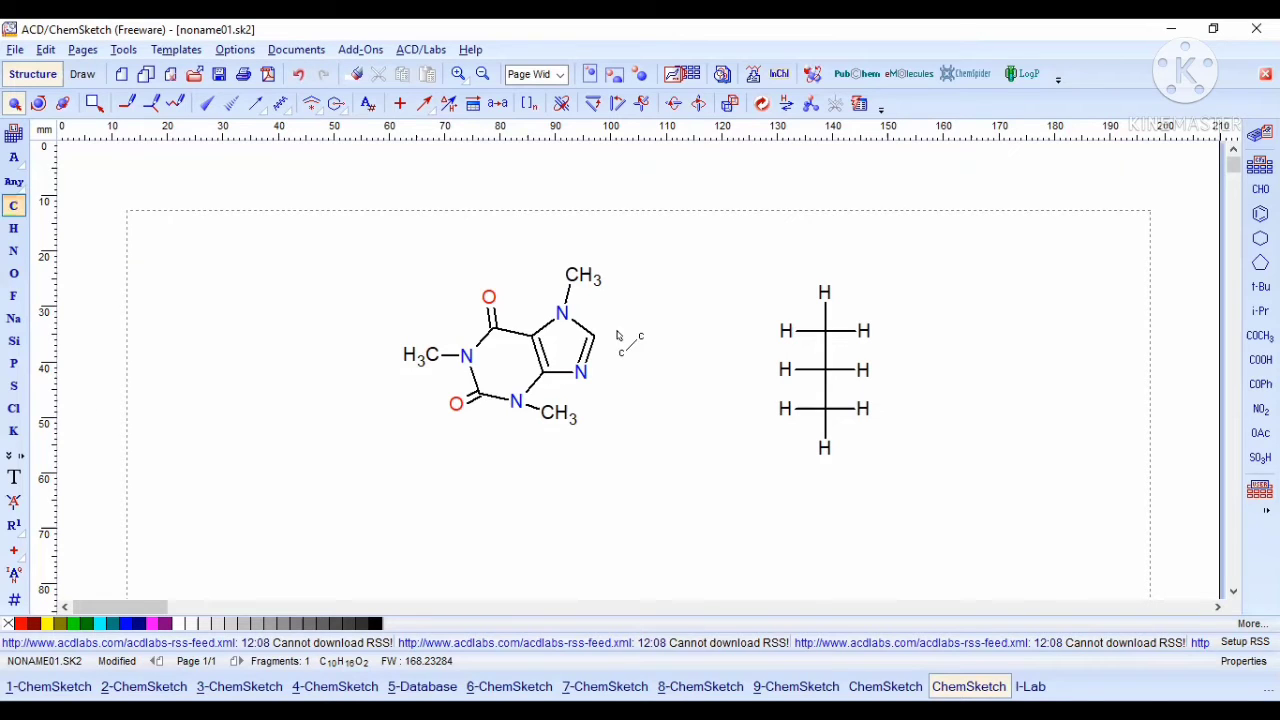
pyautogui.click(824, 448)
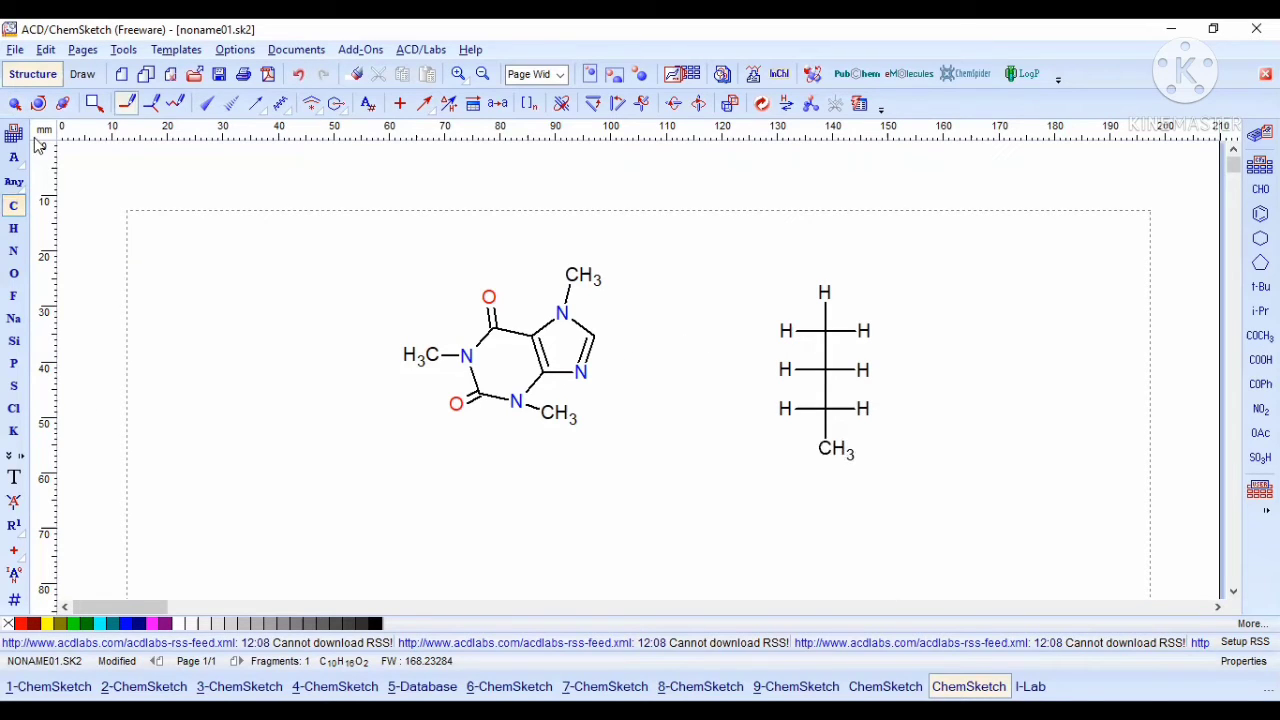
pyautogui.click(14, 104)
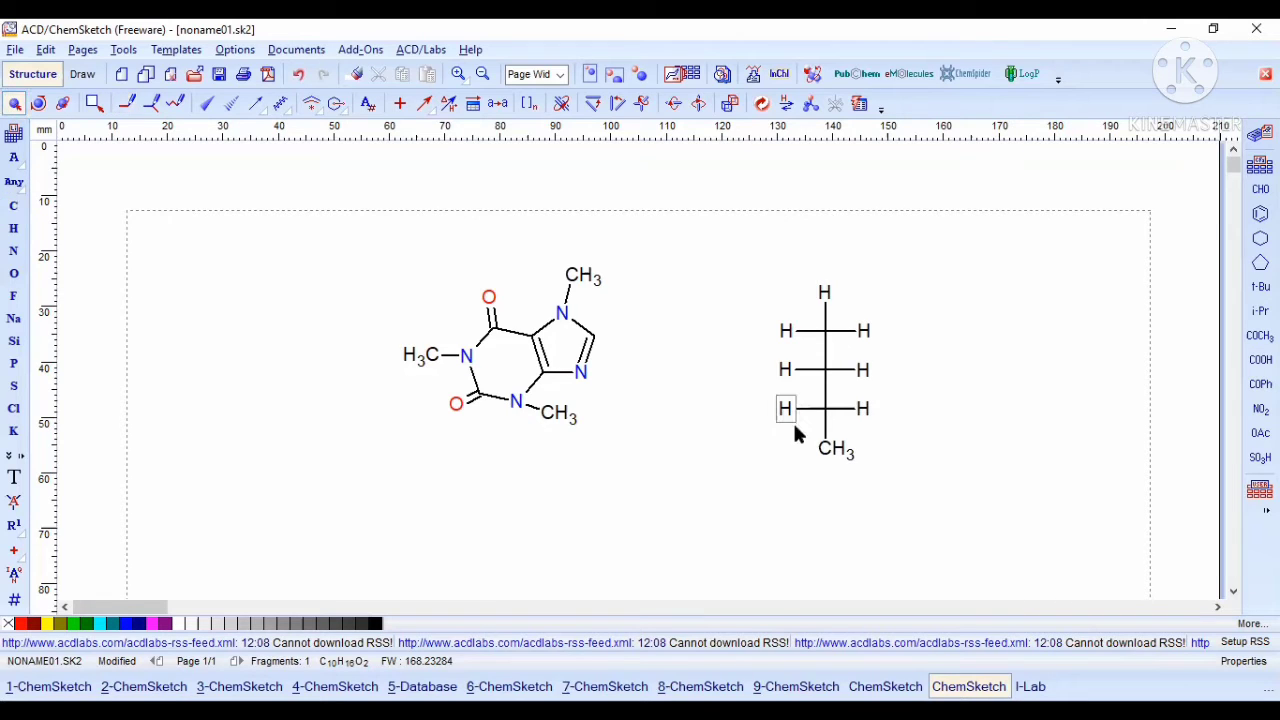
pyautogui.click(36, 80)
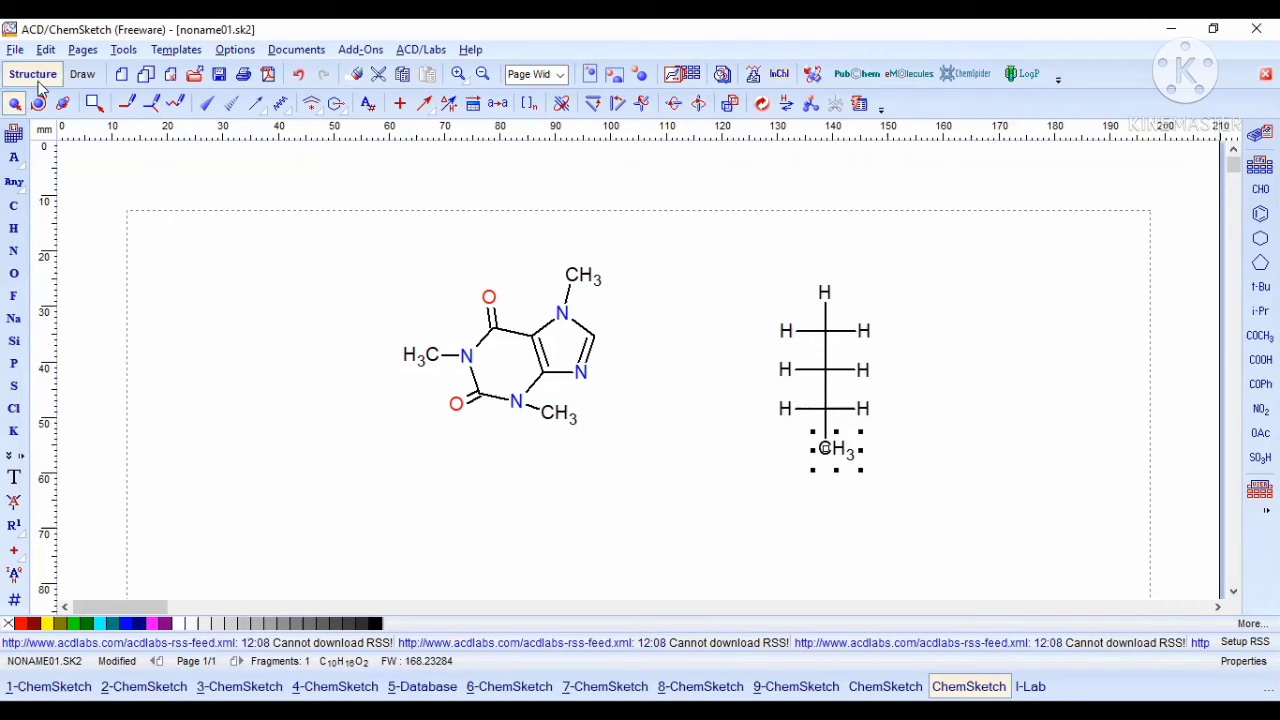
pyautogui.click(124, 50)
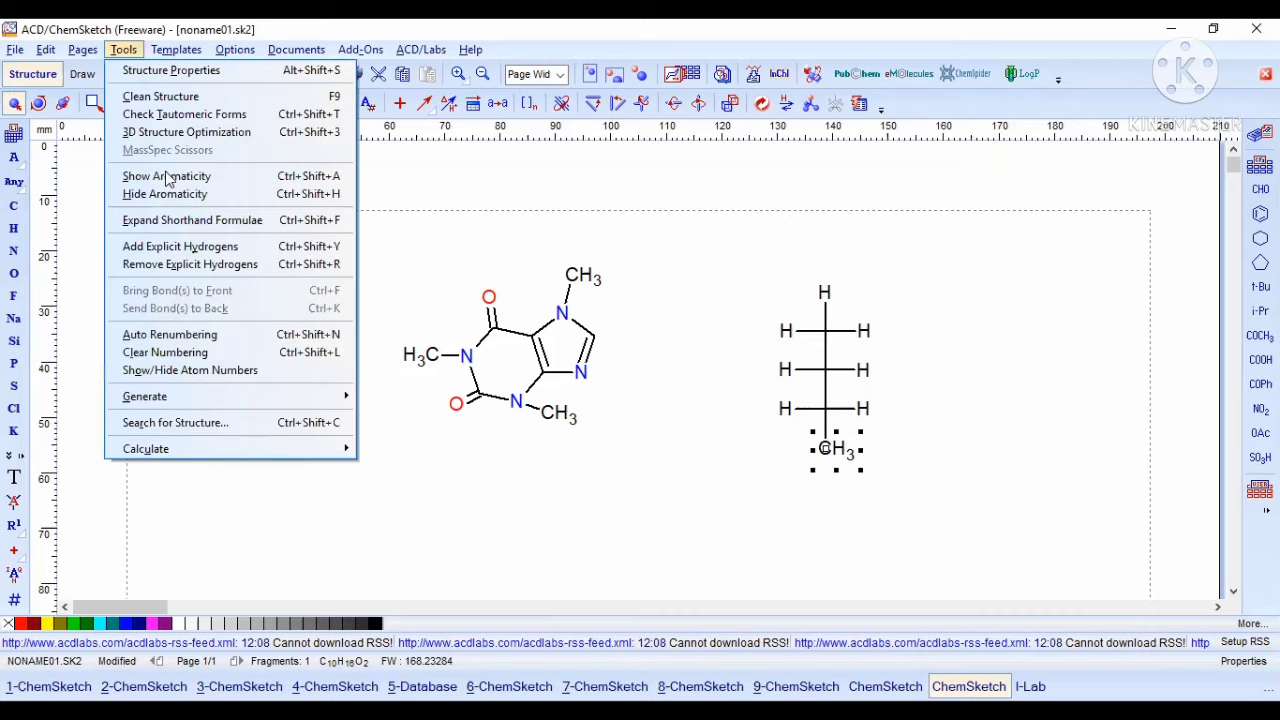
pyautogui.click(172, 252)
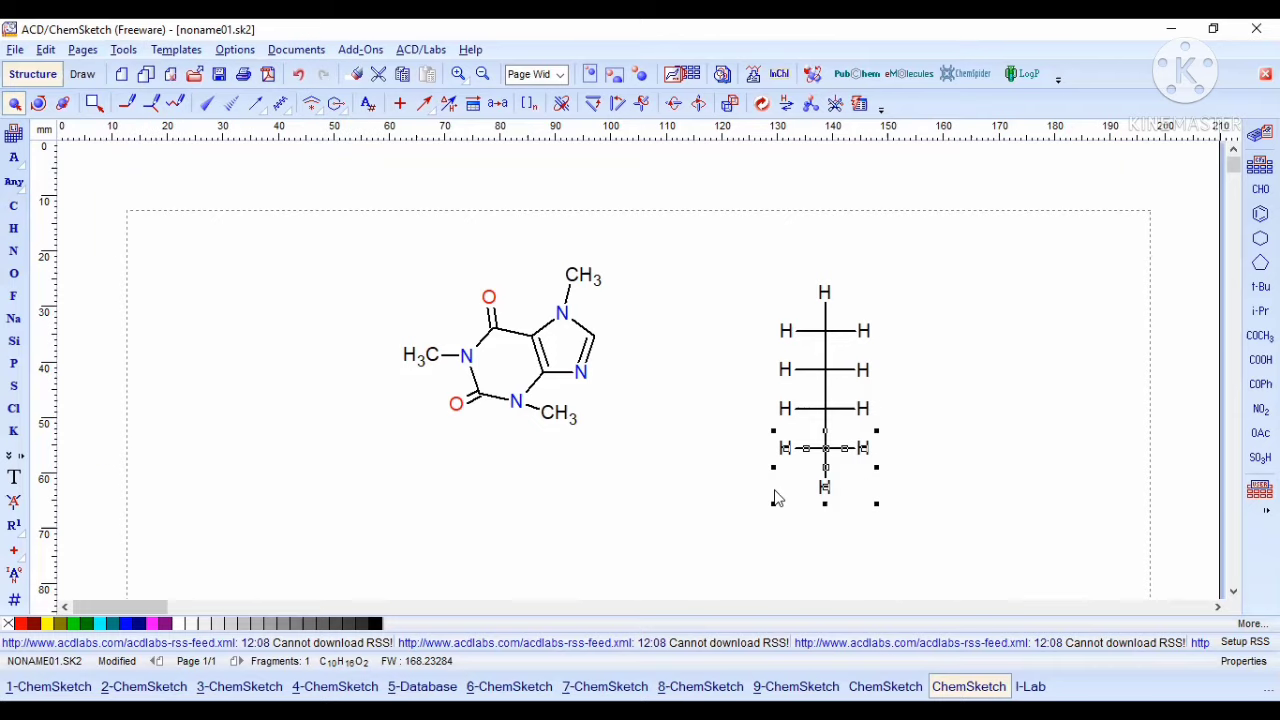
pyautogui.click(645, 430)
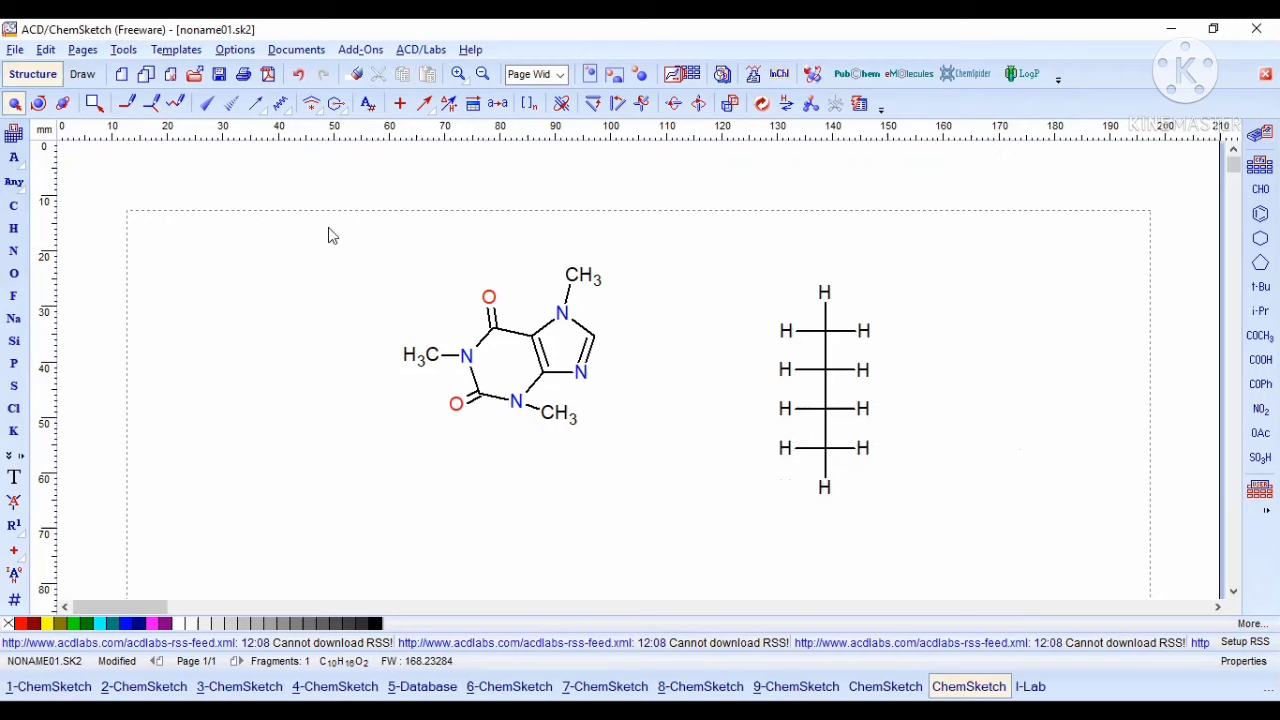
# Step: Replace the four-carbon chain's lowest hydrogen with a fifth carbon and add explicit hydrogens to the chain
pyautogui.click(14, 205)
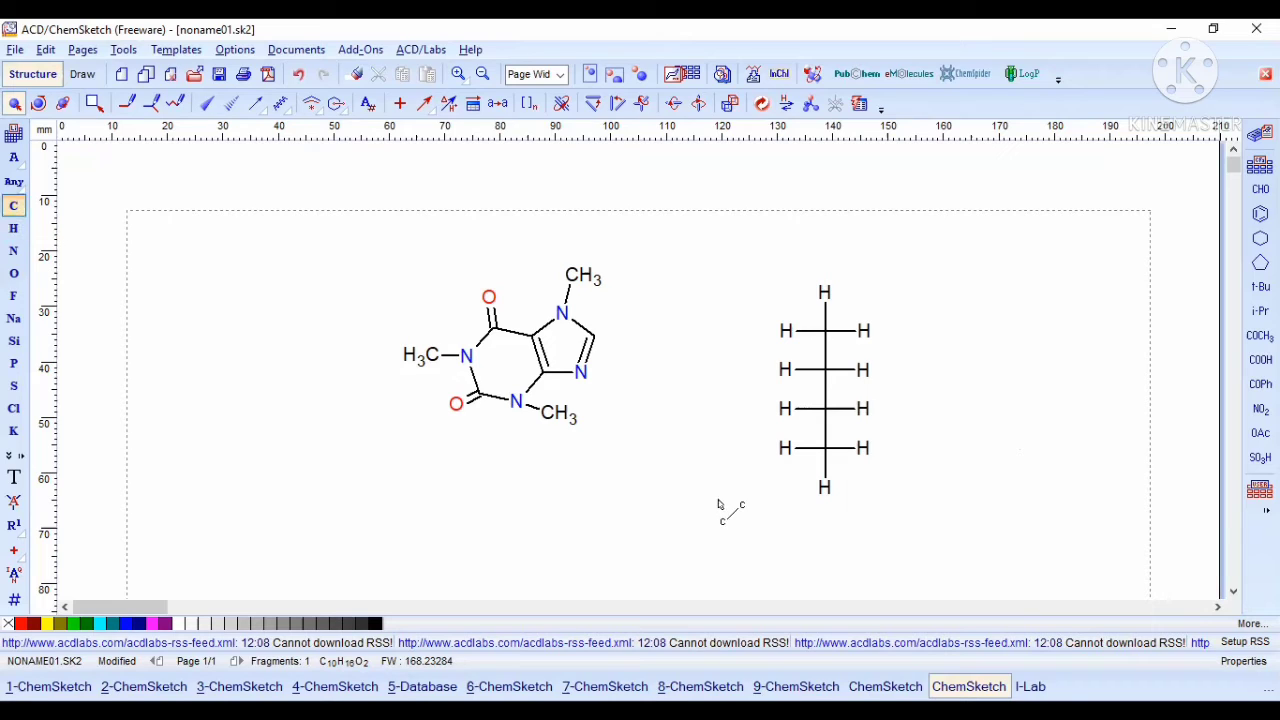
pyautogui.click(818, 489)
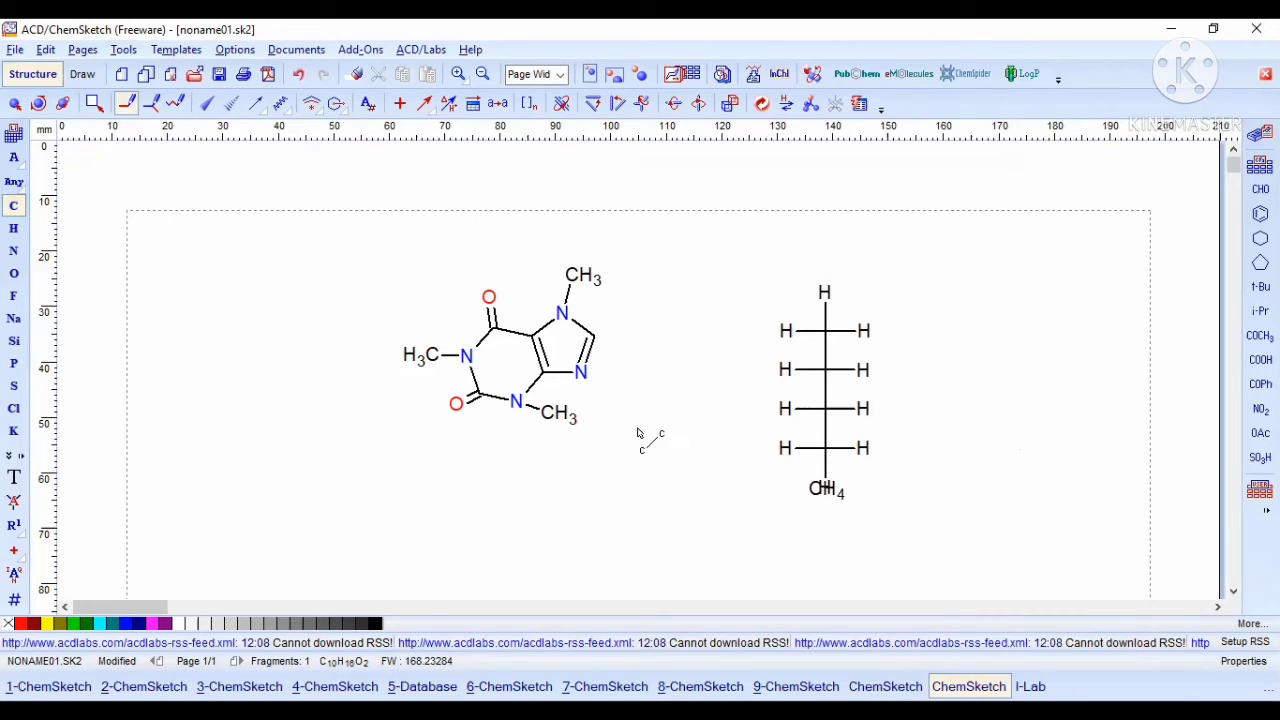
pyautogui.hotkey('ctrl', 'z')
pyautogui.hotkey('ctrl', 'y')
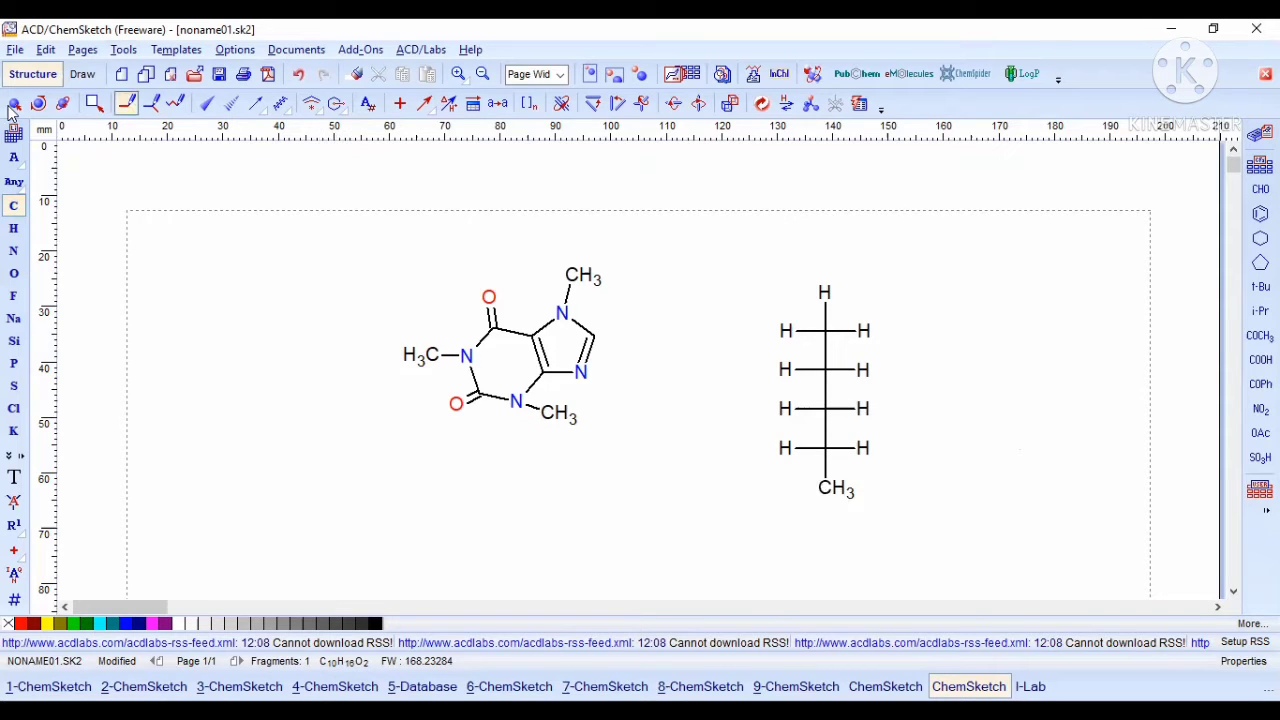
pyautogui.click(20, 106)
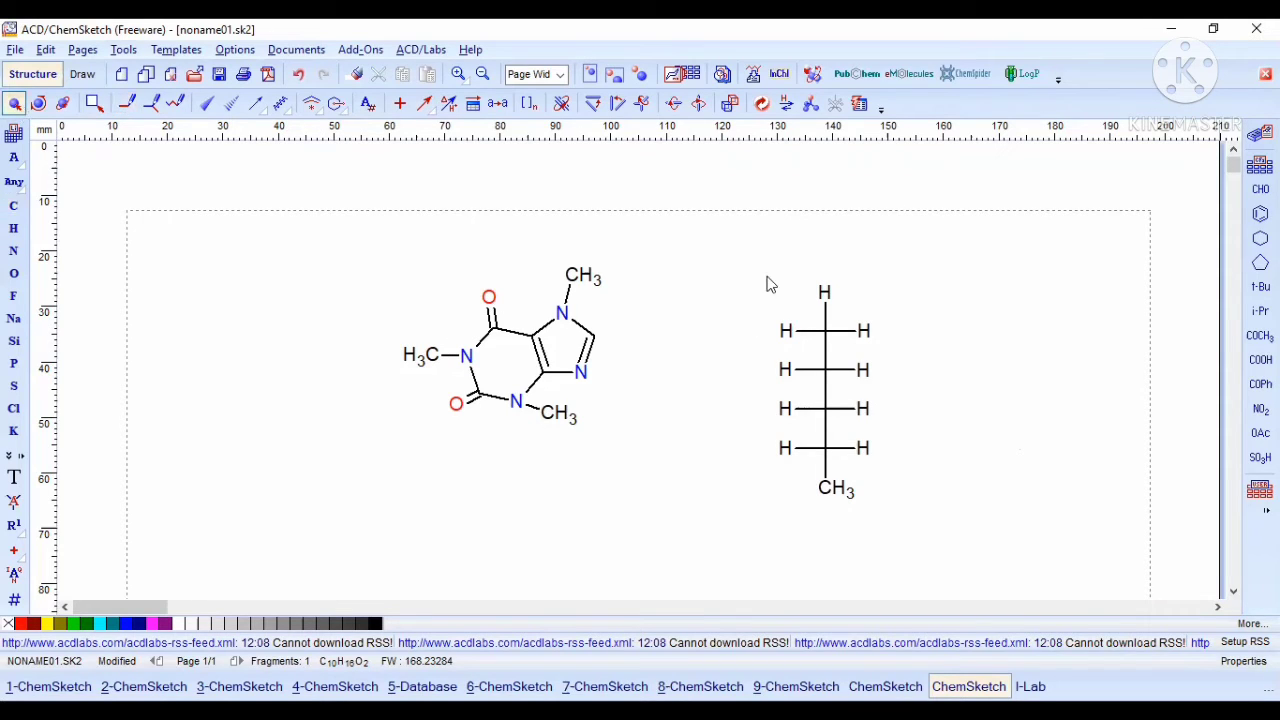
pyautogui.moveTo(932, 541); pyautogui.dragTo(736, 250)
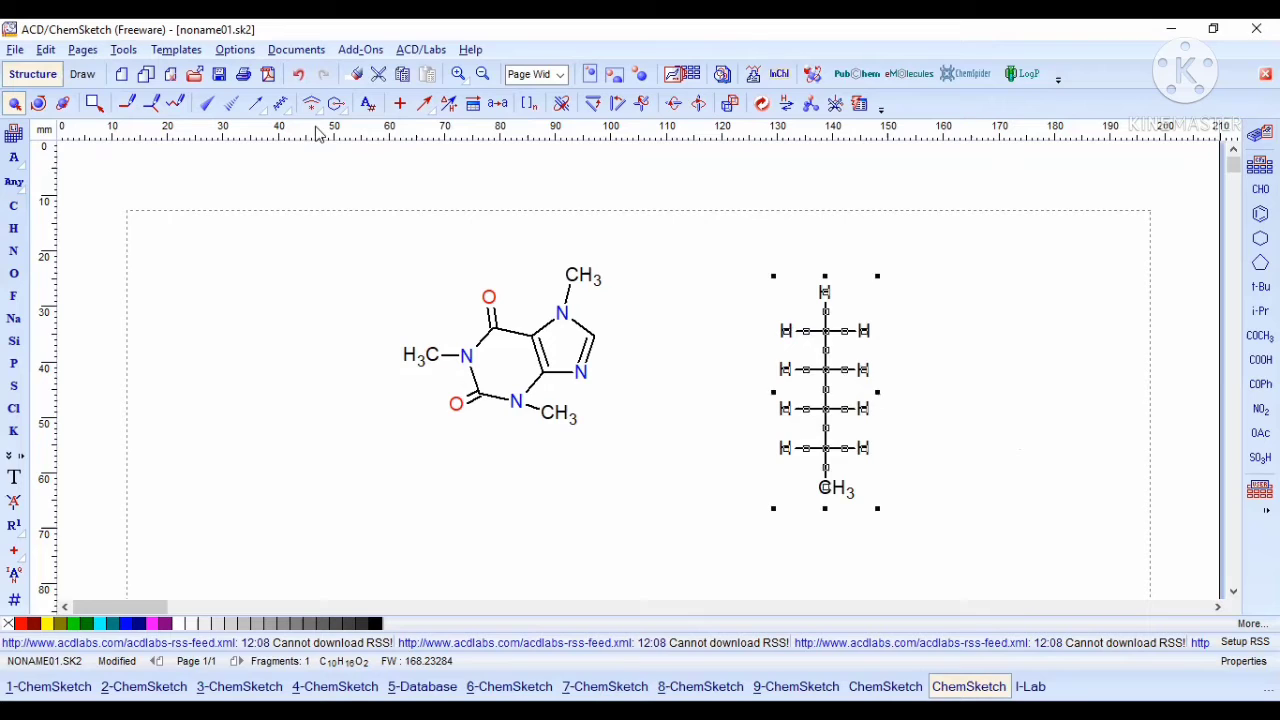
pyautogui.click(124, 50)
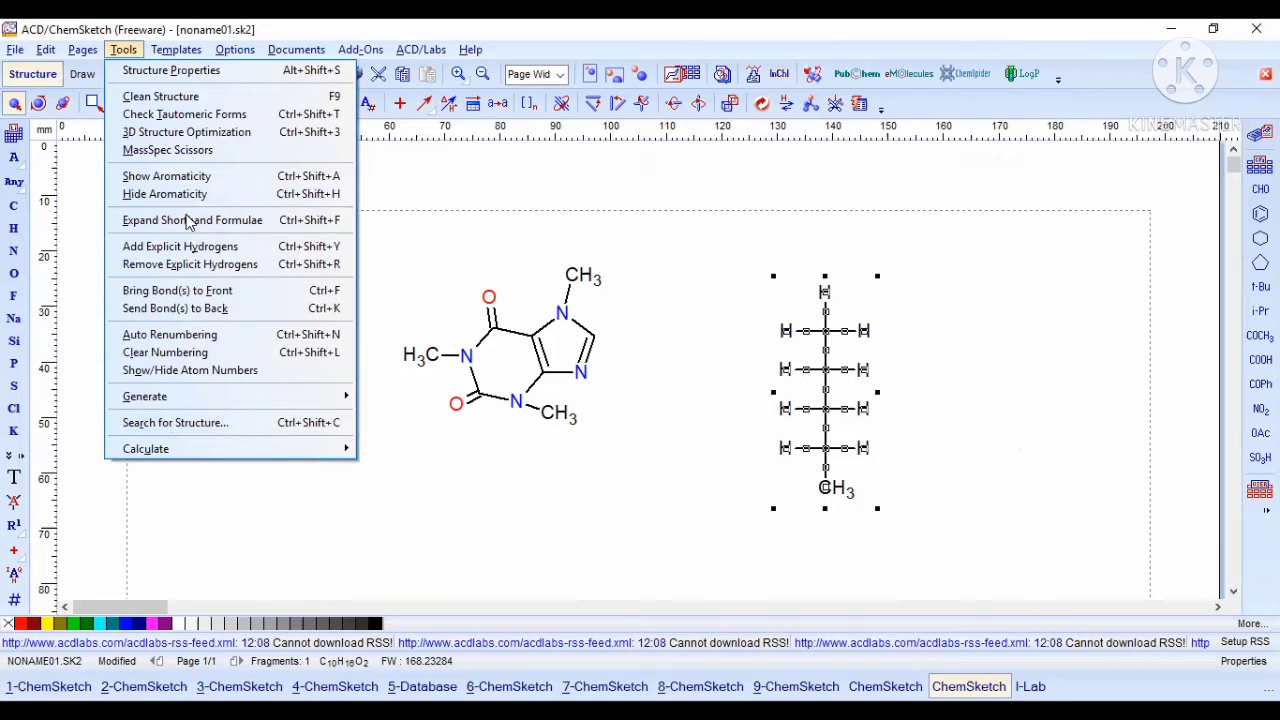
pyautogui.click(153, 252)
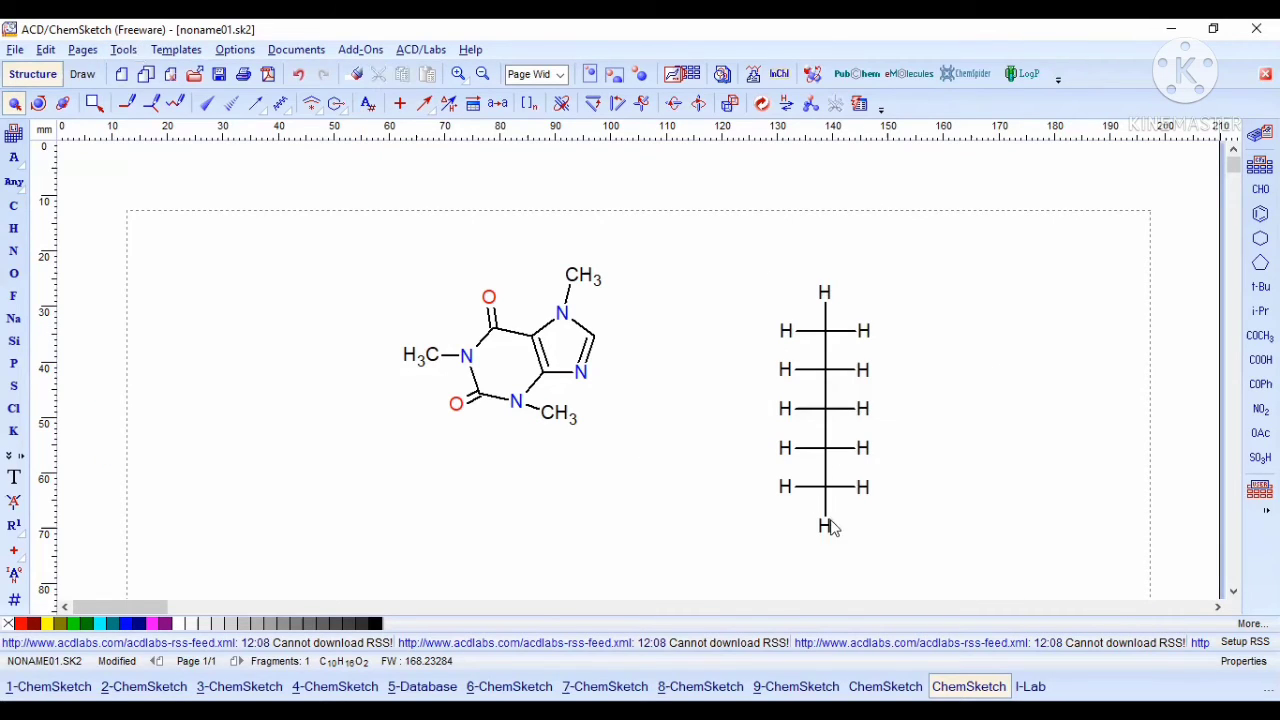
# Step: Replace the five-carbon chain's lowest hydrogen with a sixth carbon and add explicit hydrogens to the chain
pyautogui.click(20, 184)
pyautogui.click(22, 205)
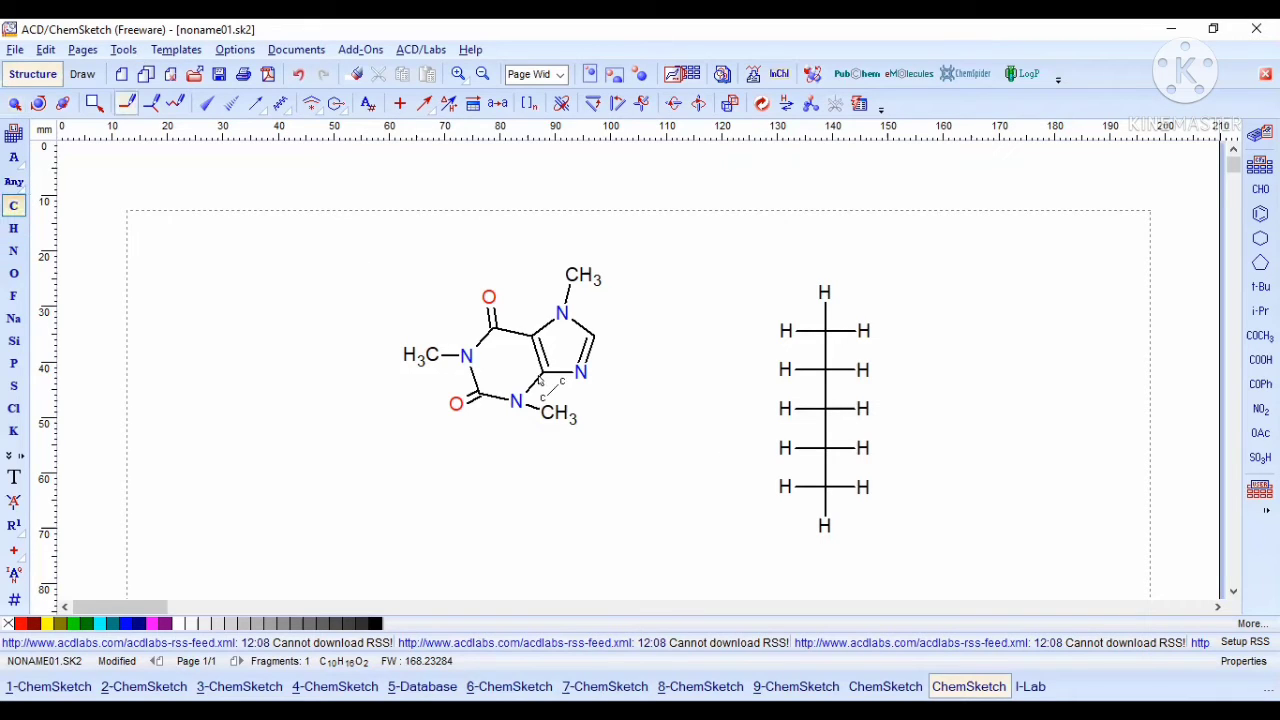
pyautogui.click(821, 523)
pyautogui.click(93, 106)
pyautogui.click(10, 106)
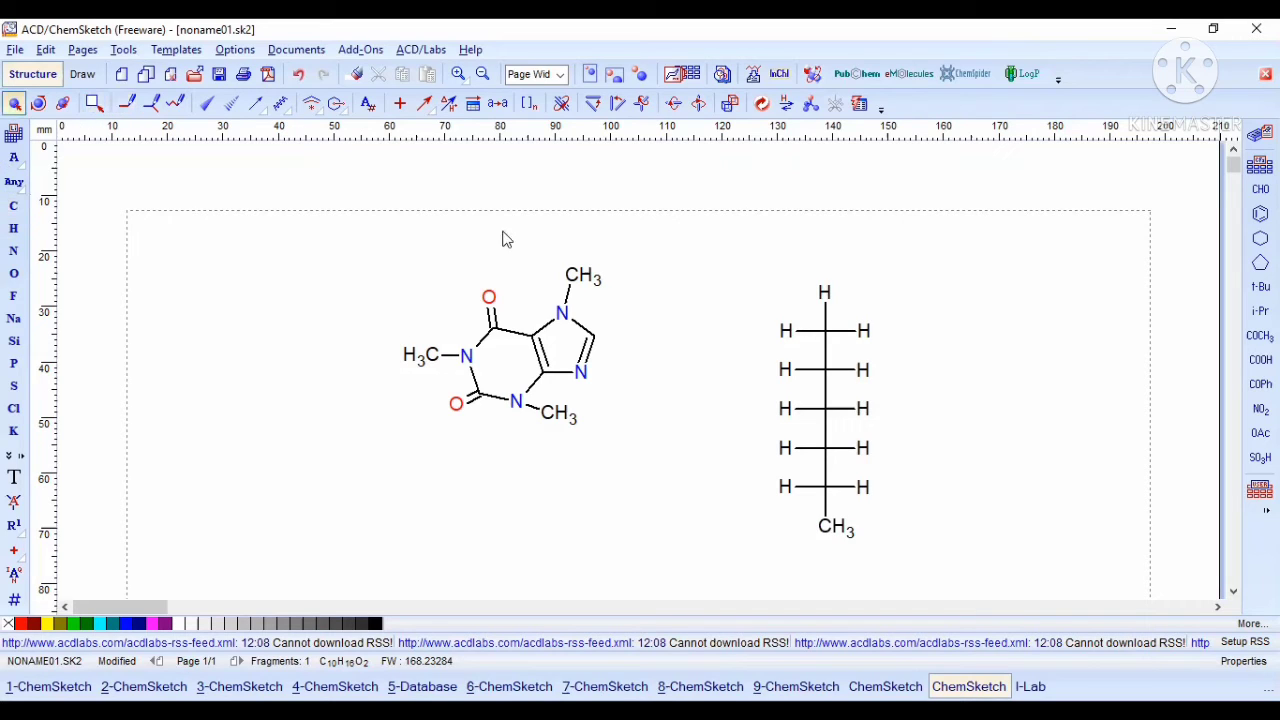
pyautogui.moveTo(684, 238); pyautogui.dragTo(972, 564)
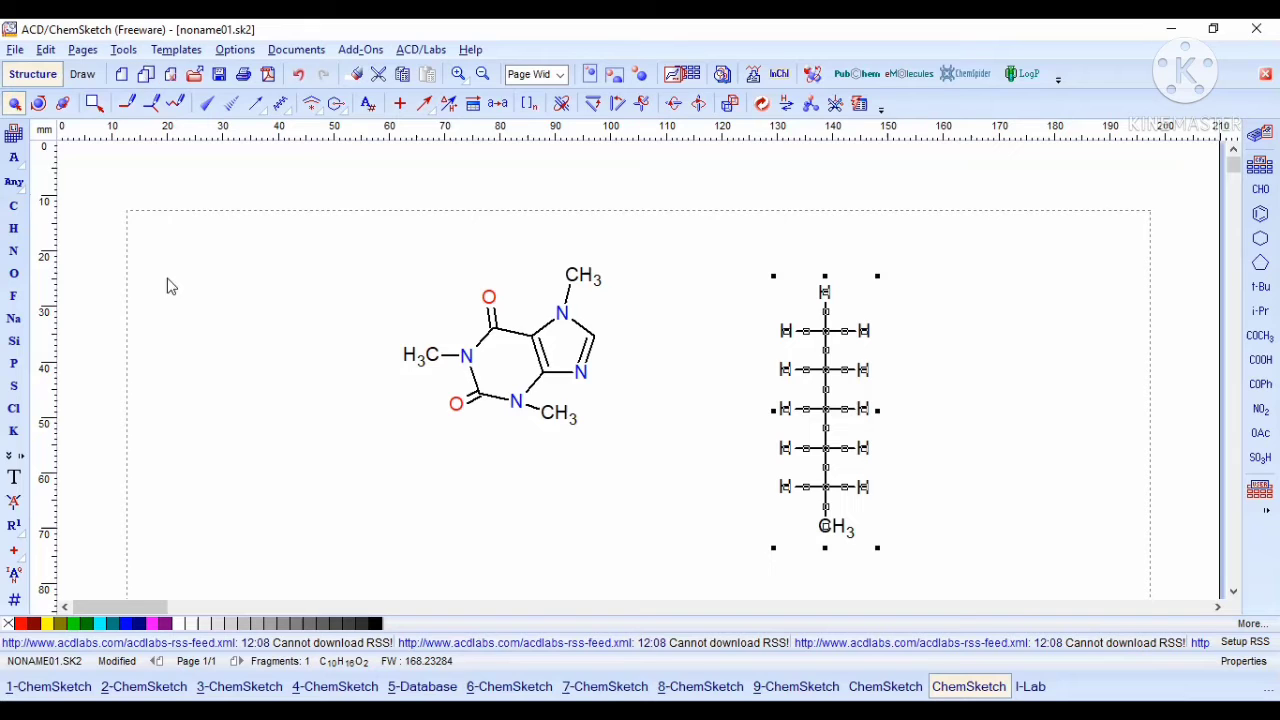
pyautogui.hotkey('alt', 't')
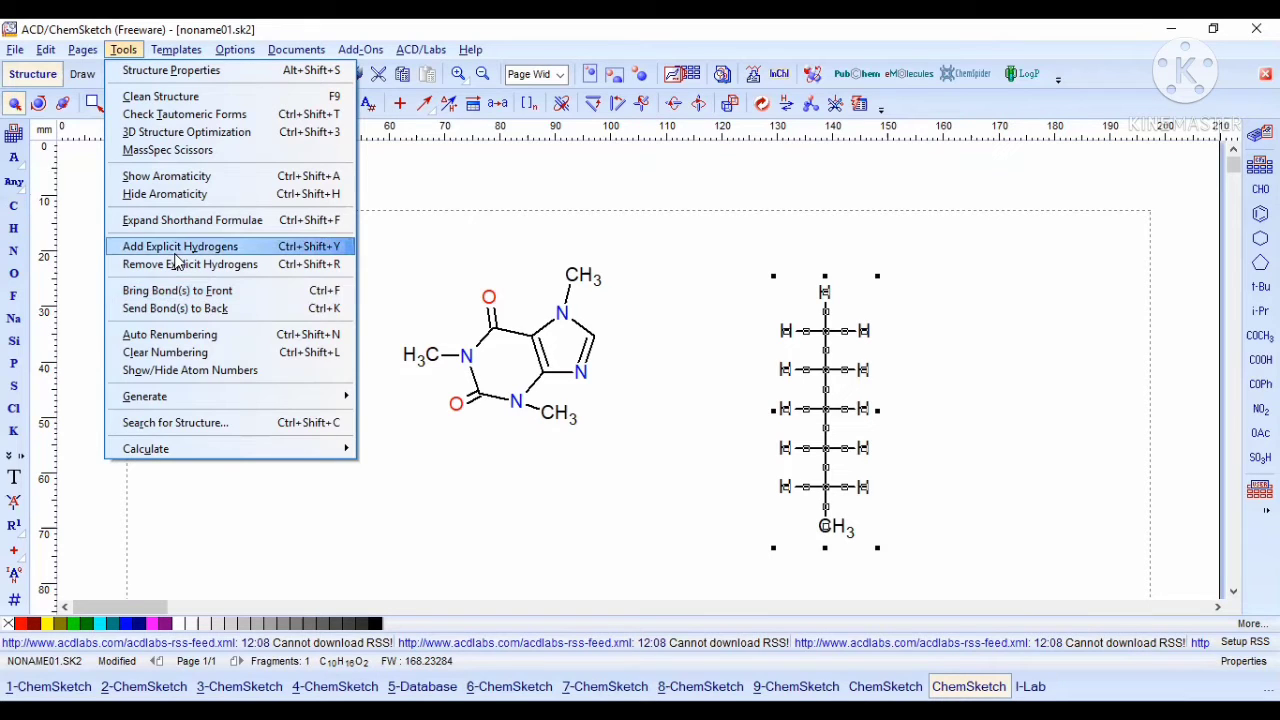
pyautogui.press('Return')
pyautogui.click(949, 348)
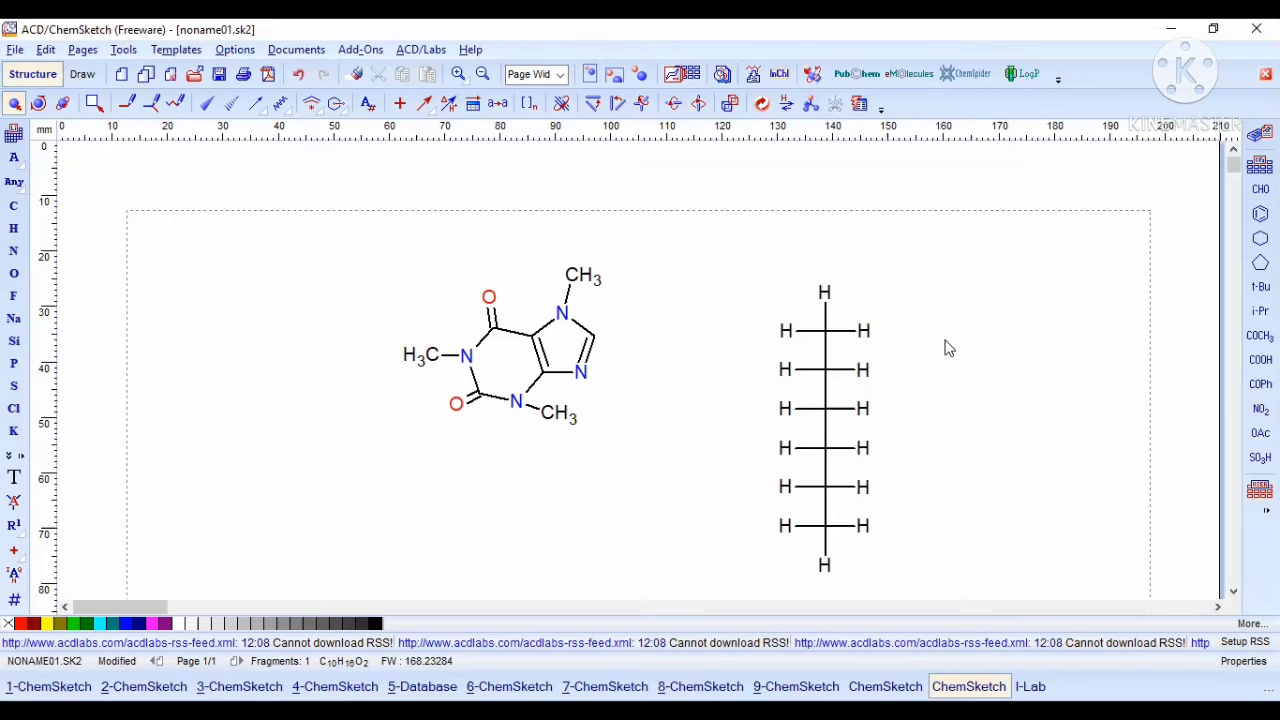
# Step: Replace the right-hand hydrogens on the first, second, fourth, fifth and sixth carbons from the top with oxygen
pyautogui.click(14, 273)
pyautogui.click(865, 330)
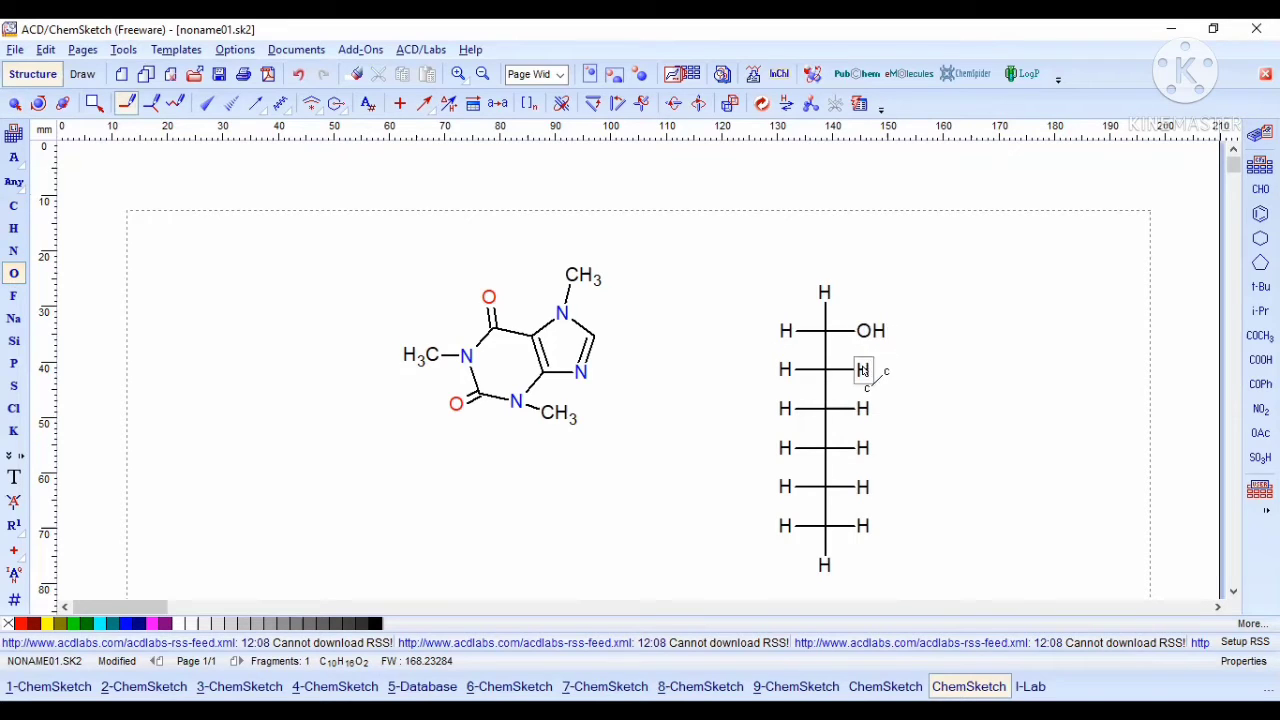
pyautogui.click(864, 370)
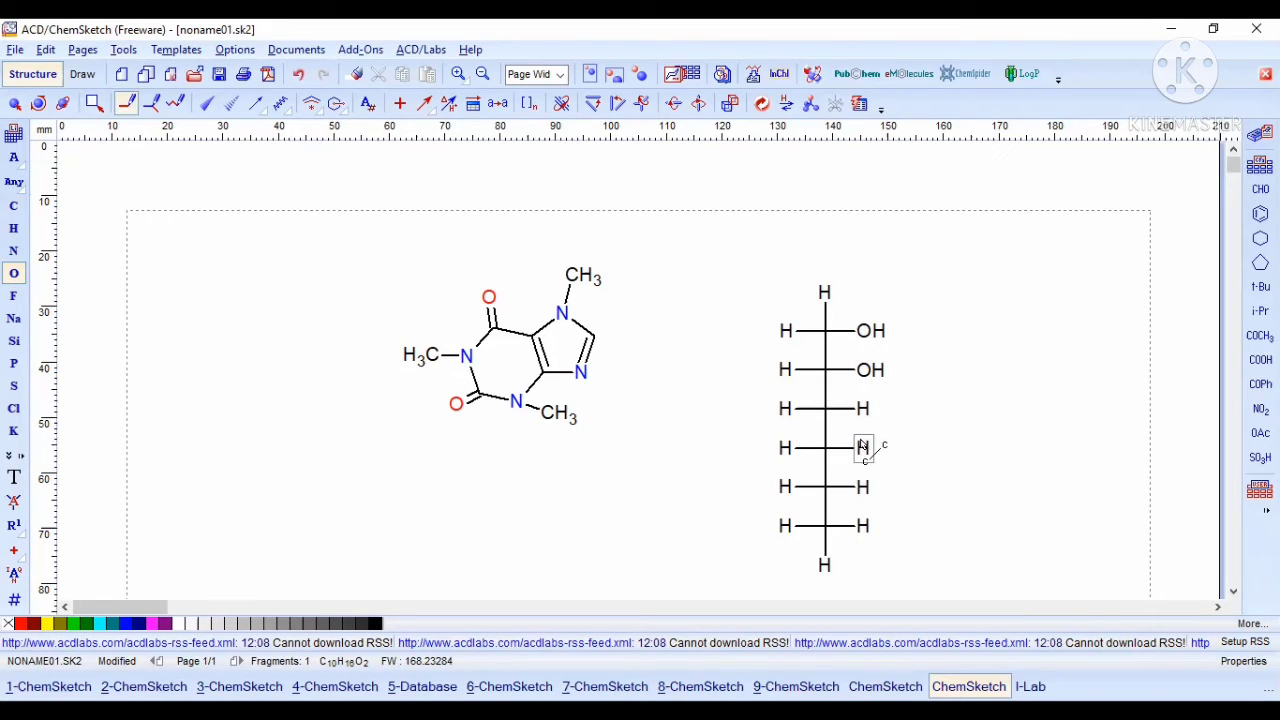
pyautogui.click(862, 447)
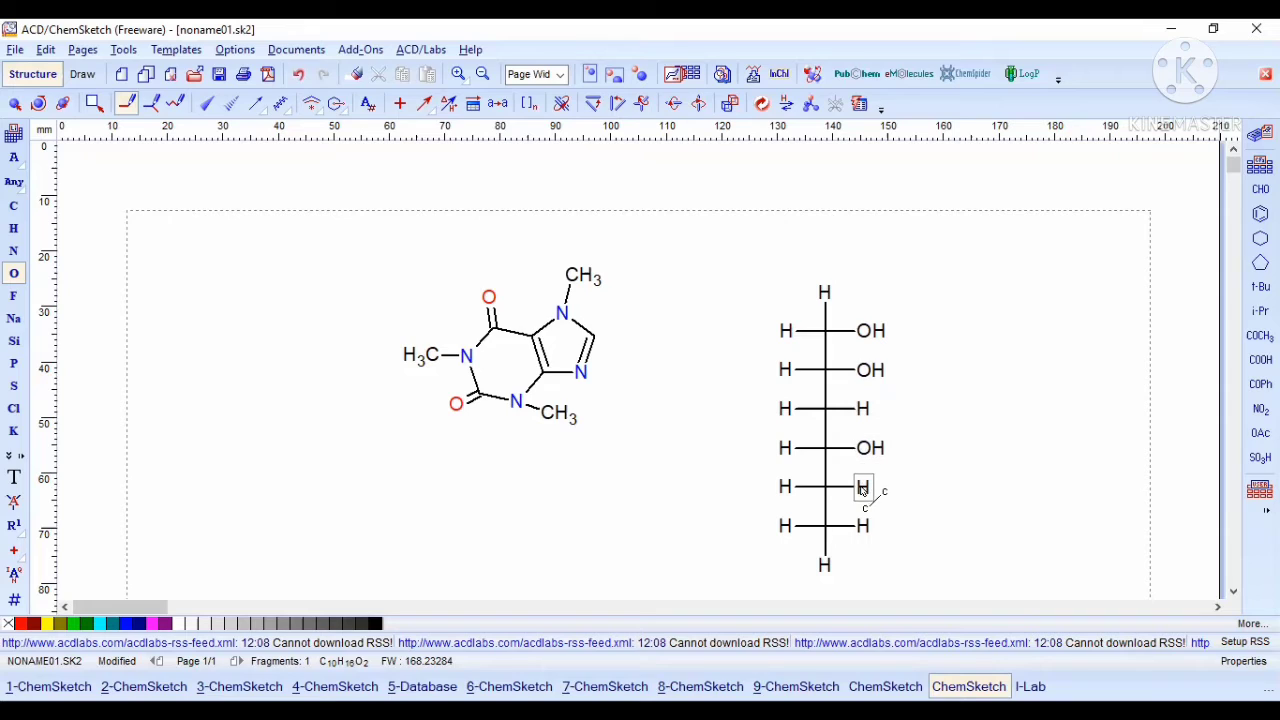
pyautogui.click(862, 487)
pyautogui.click(862, 524)
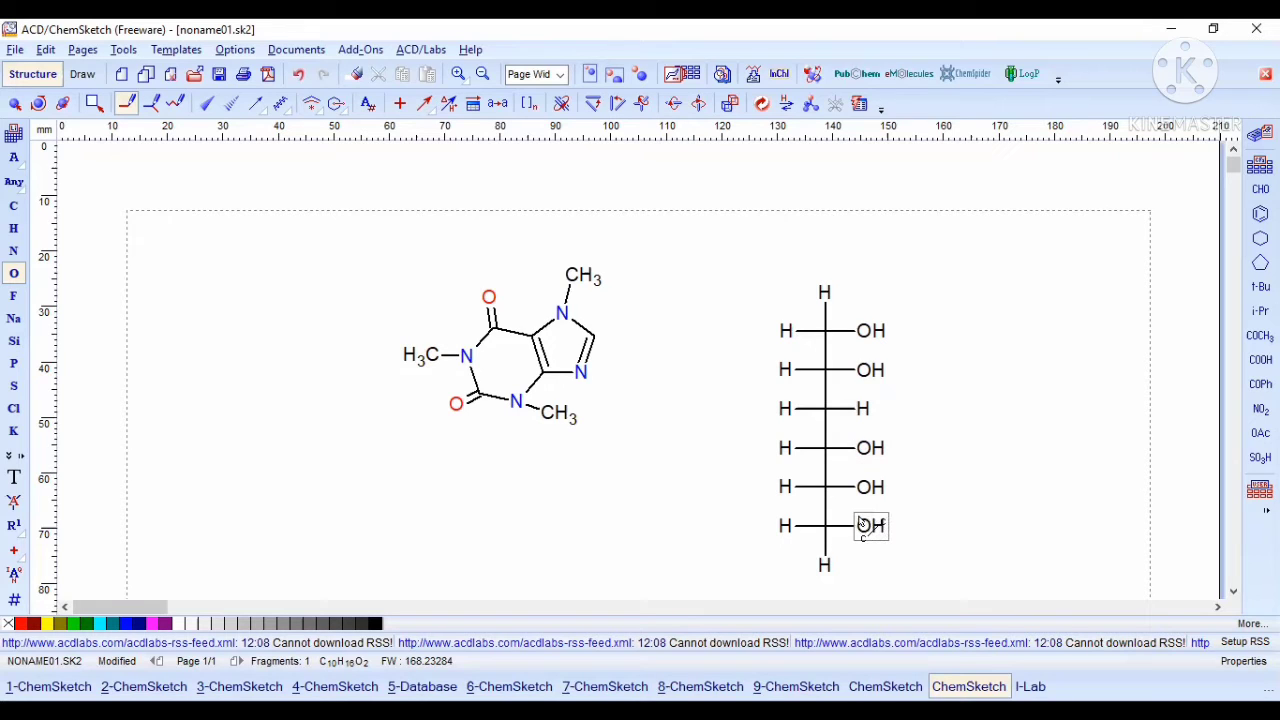
# Step: Replace the left-hand hydrogen on the third carbon from the top with oxygen
pyautogui.click(786, 372)
pyautogui.hotkey('ctrl', 'z')
pyautogui.click(788, 410)
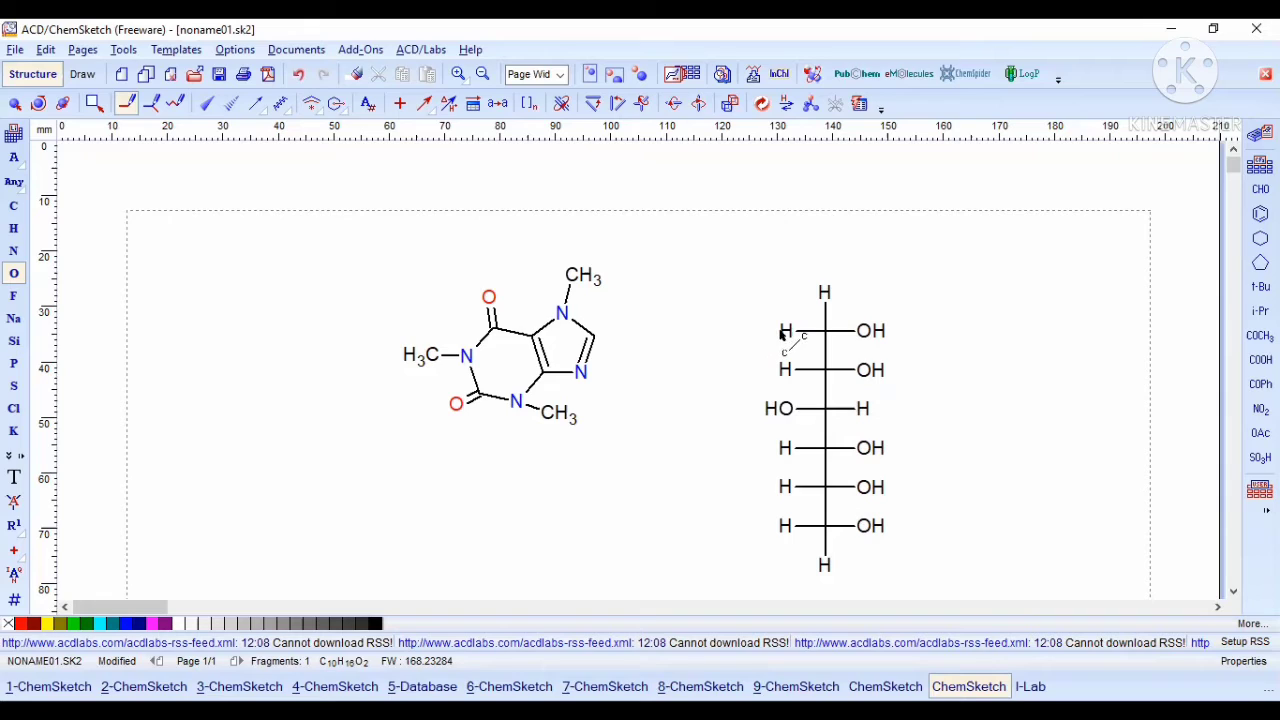
# Step: Try attaching a carbon to the top hydroxyl oxygen and replacing the top carbon's left-hand hydrogen with carbon
pyautogui.click(149, 104)
pyautogui.click(13, 205)
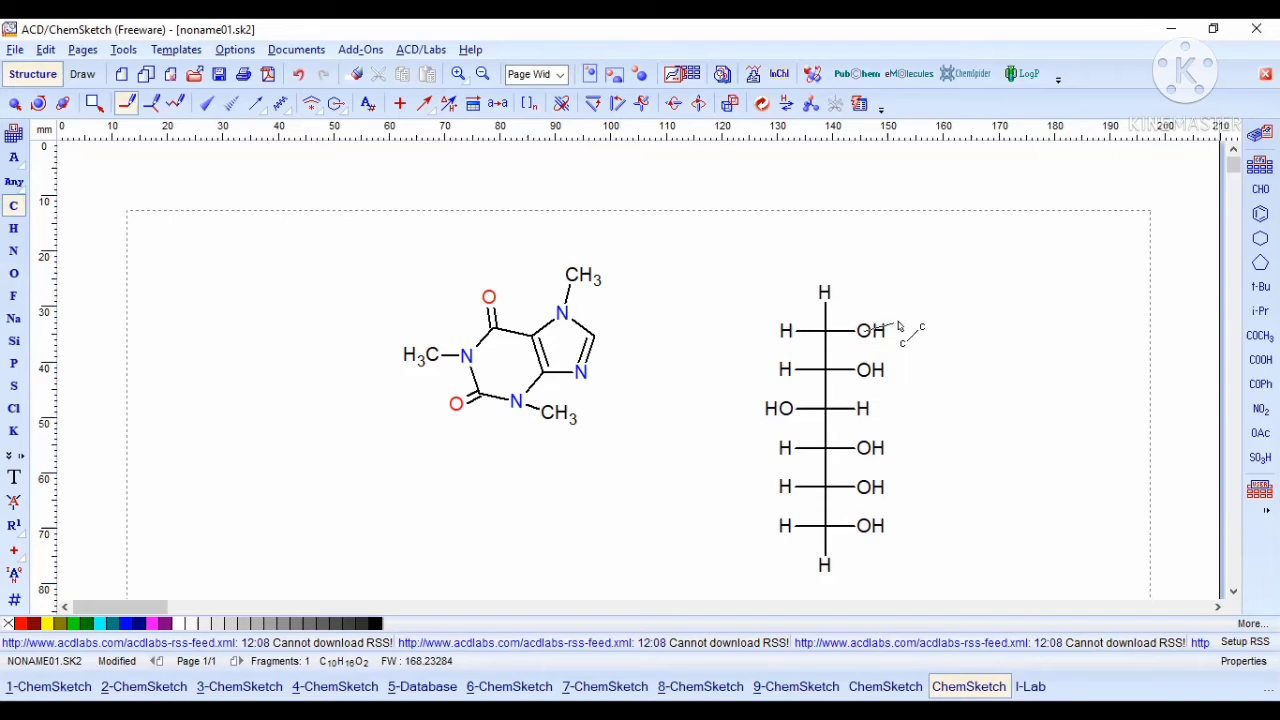
pyautogui.click(895, 328)
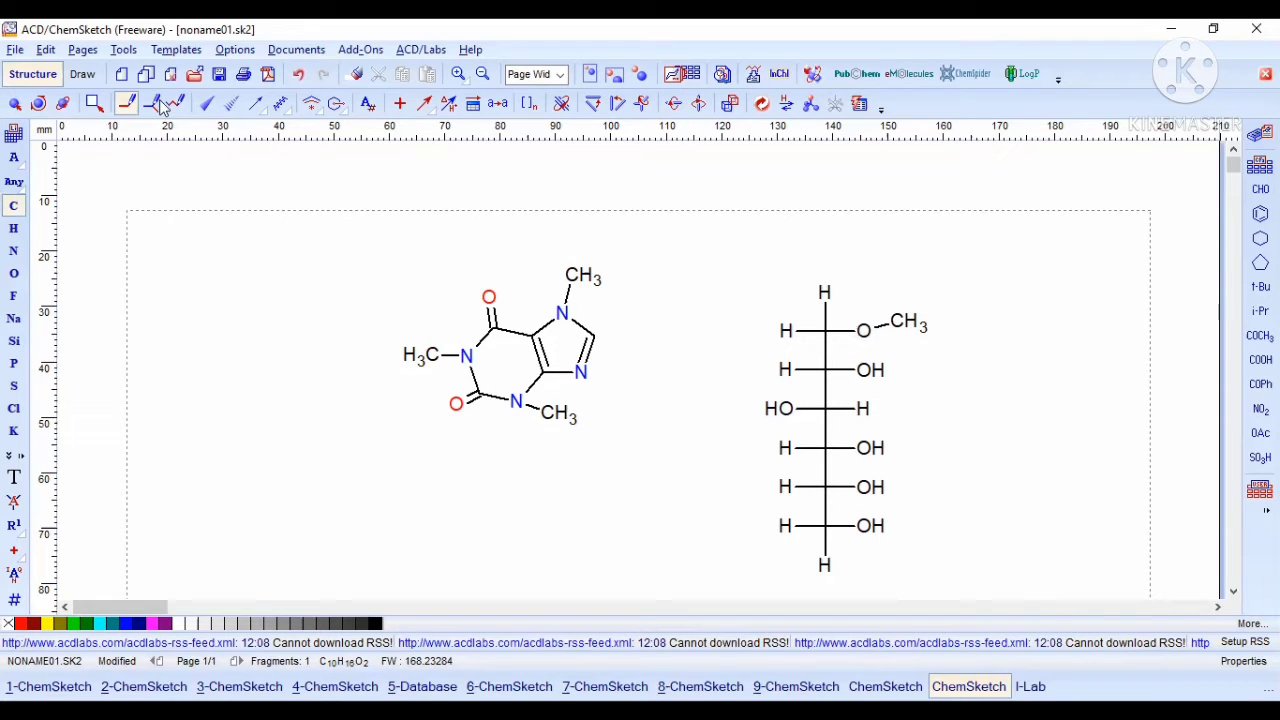
pyautogui.click(785, 331)
pyautogui.click(852, 333)
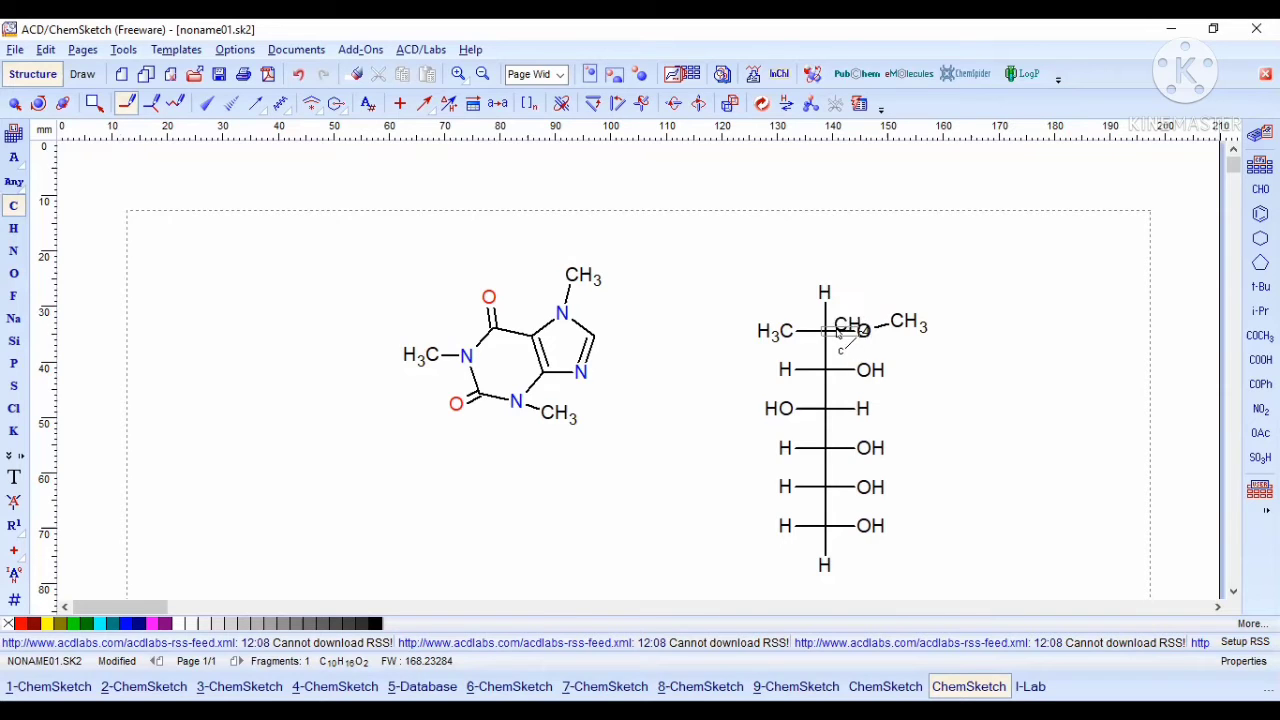
pyautogui.hotkey('ctrl', 'z')
# Step: Delete the methyl group left of the top carbon and make that carbon's bond to oxygen double
pyautogui.click(357, 75)
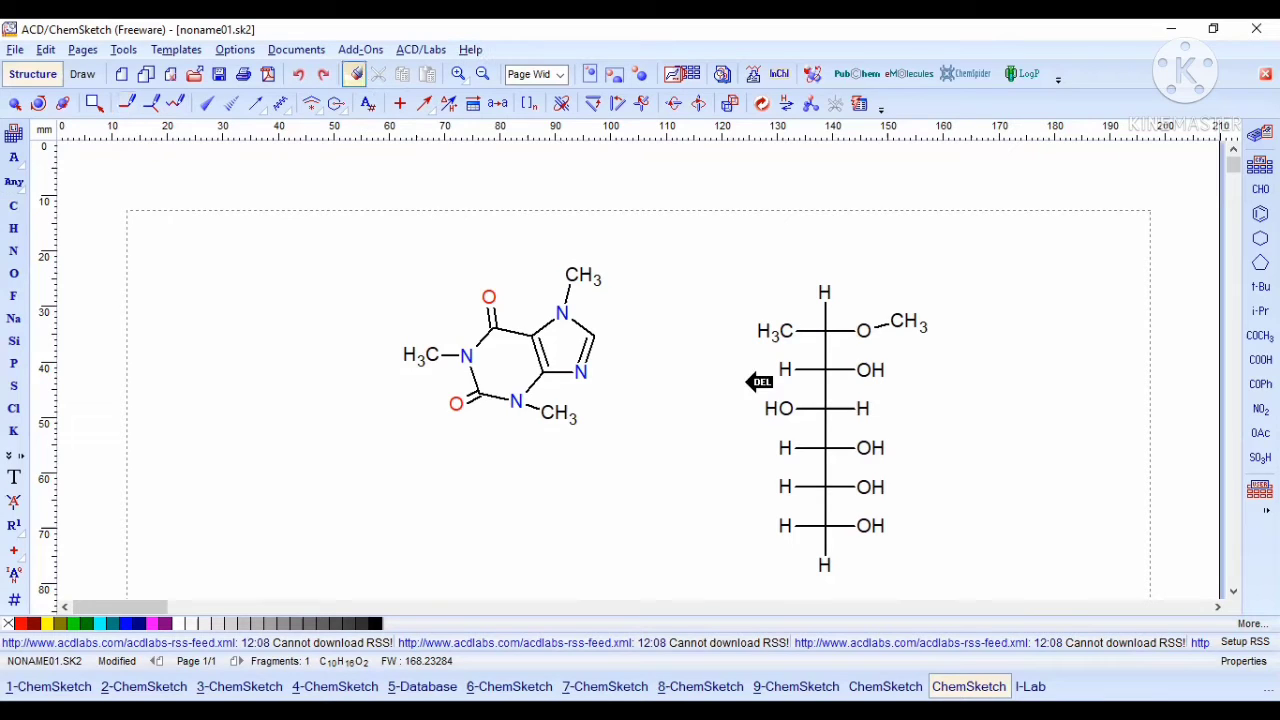
pyautogui.click(783, 333)
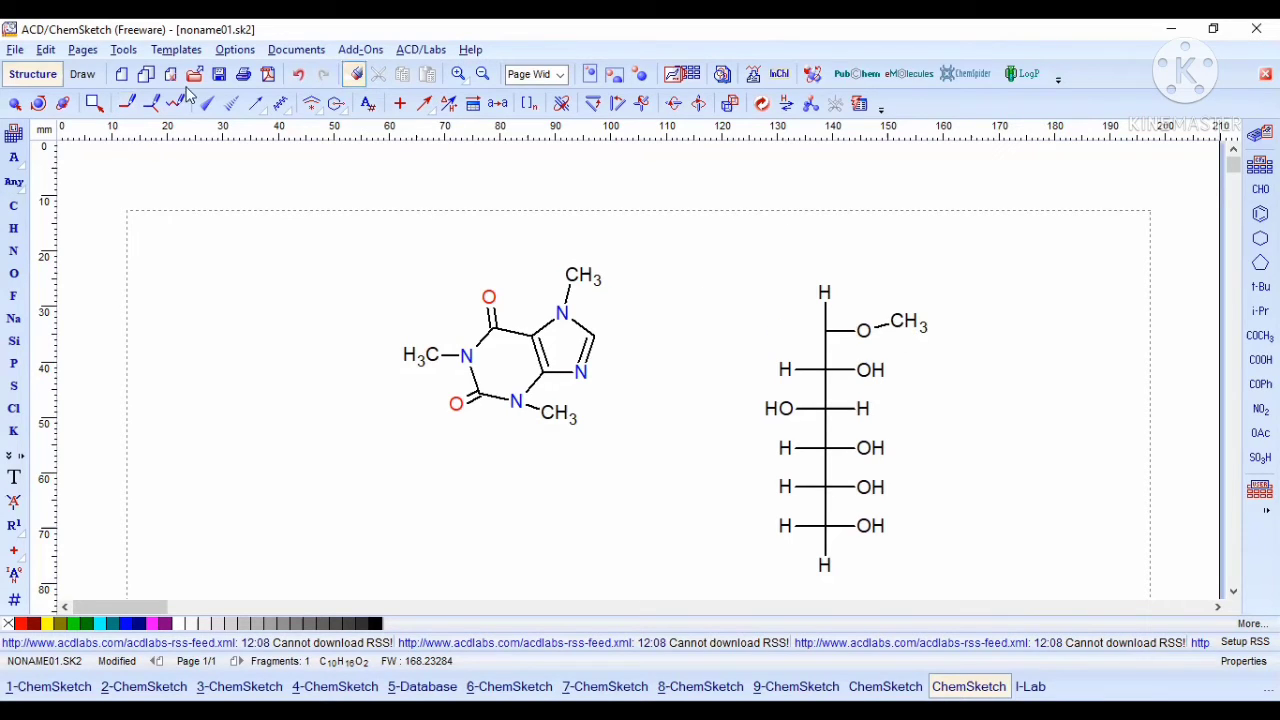
pyautogui.click(130, 105)
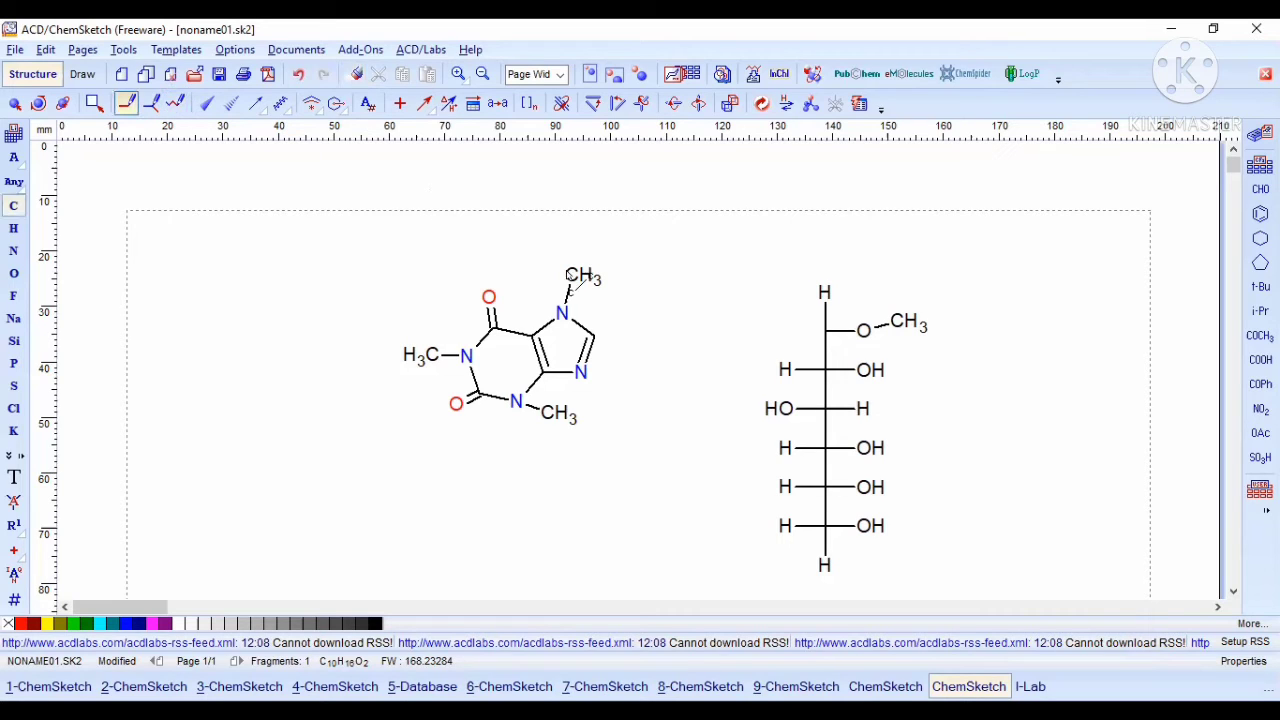
pyautogui.click(844, 330)
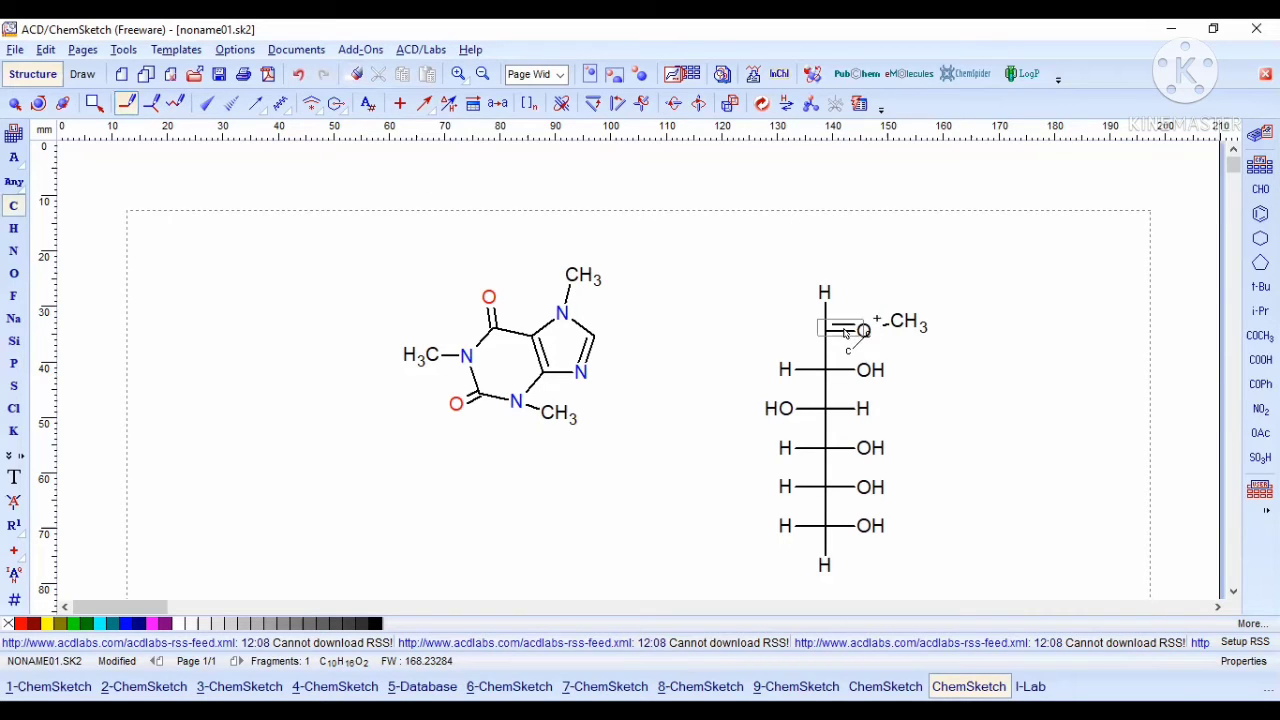
# Step: Delete the methyl group on the top oxygen and the left-hand and lower hydrogens of the bottom carbon
pyautogui.click(358, 75)
pyautogui.click(916, 322)
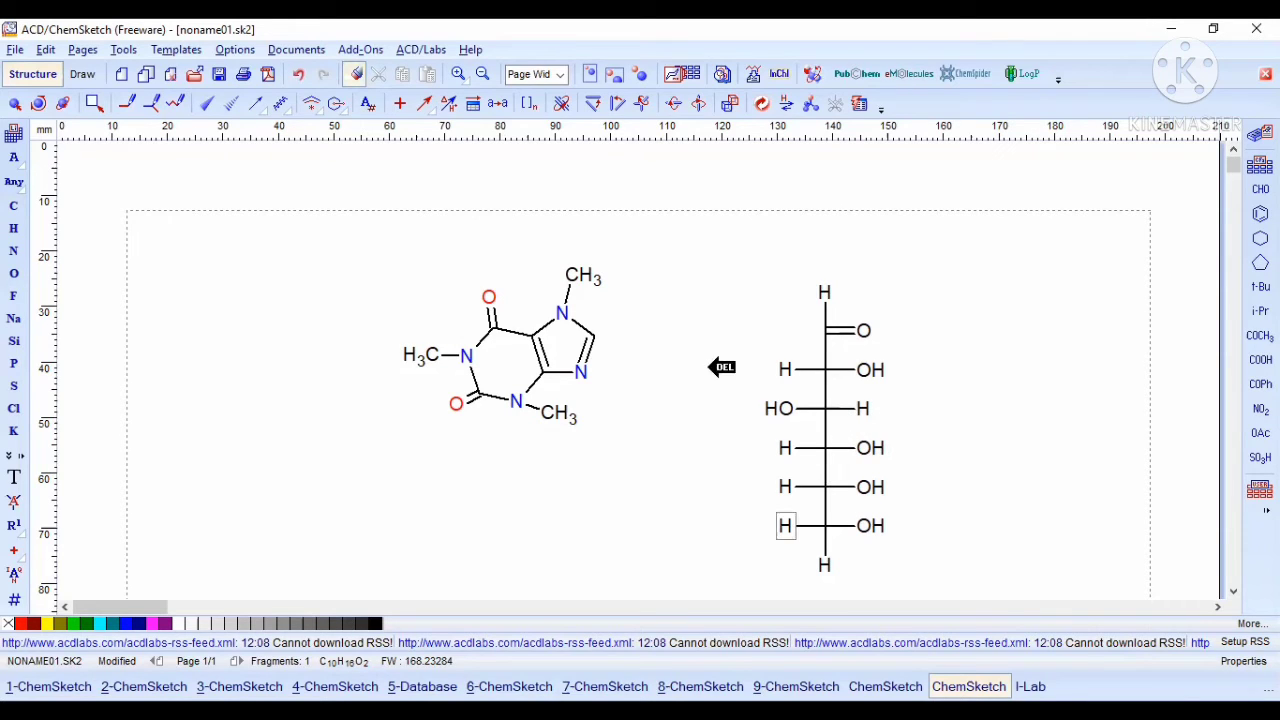
pyautogui.click(788, 527)
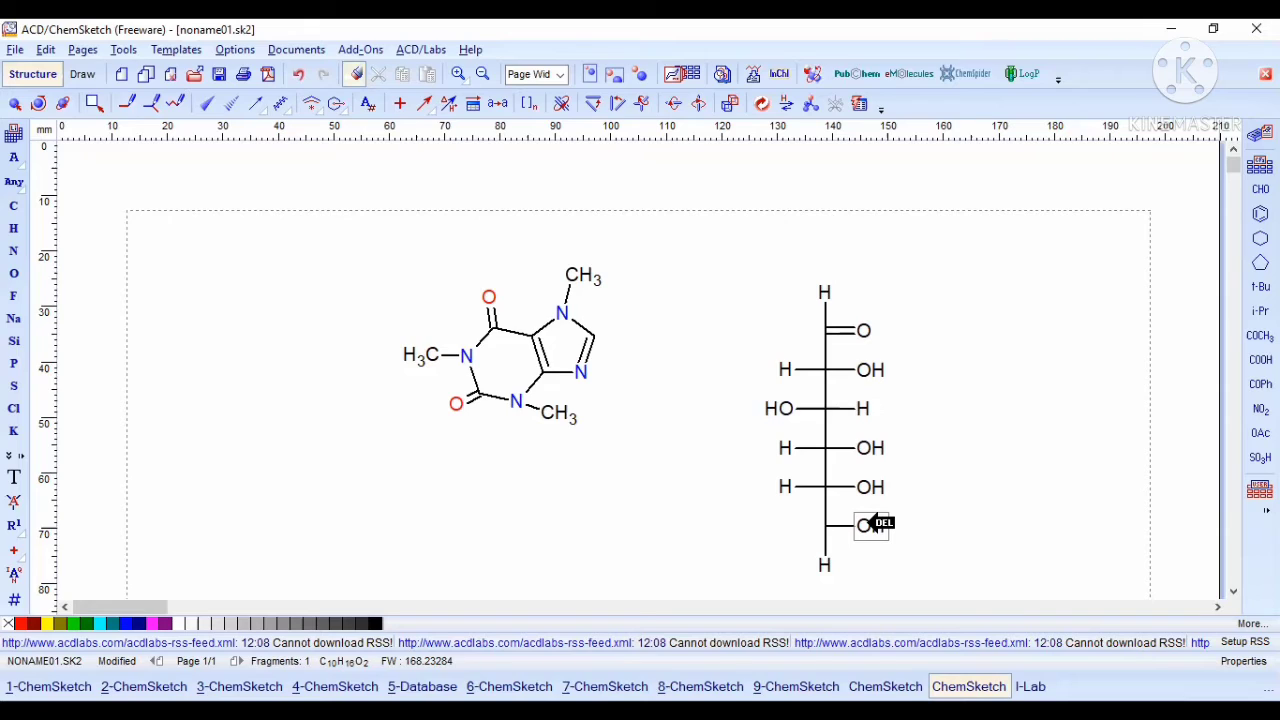
pyautogui.click(826, 562)
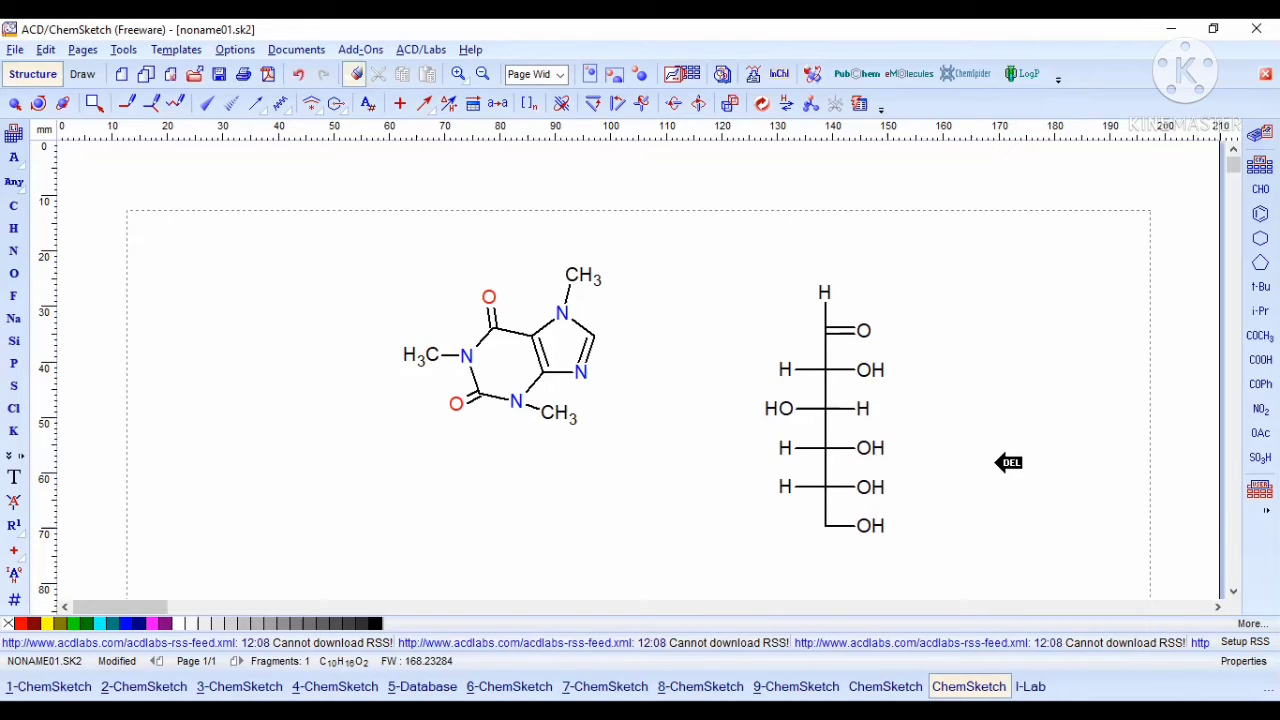
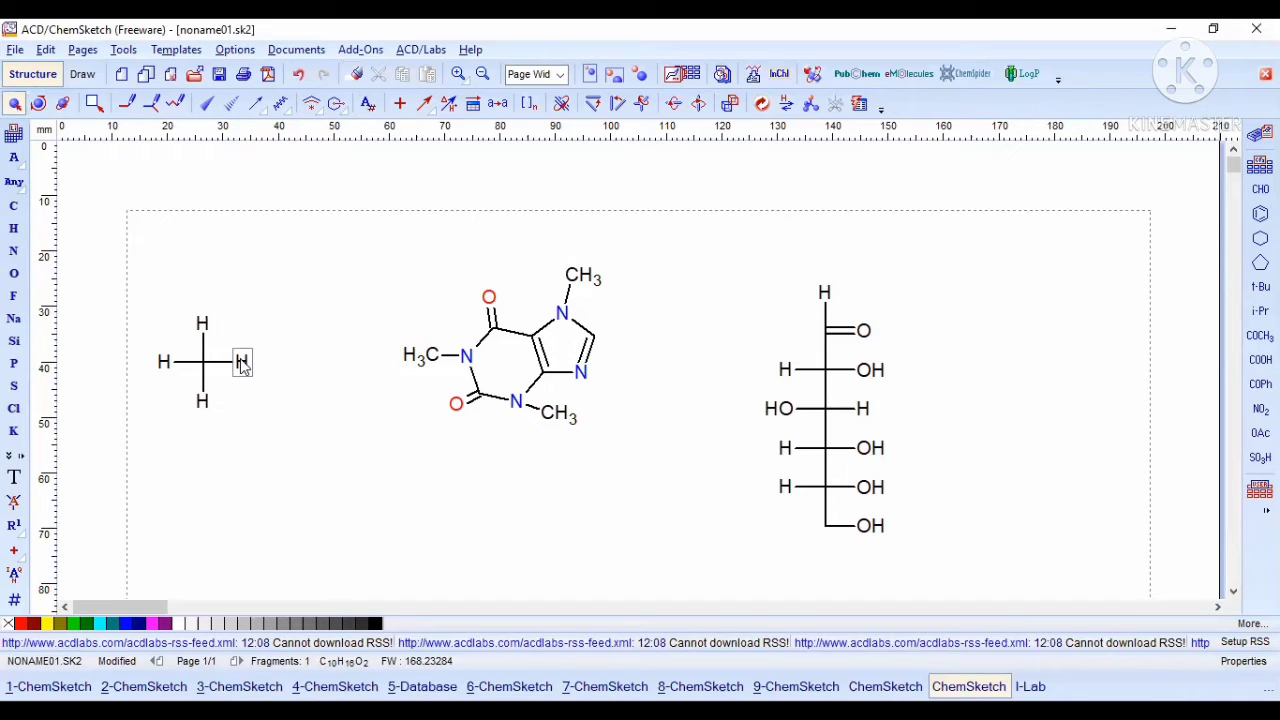
# Step: Replace the right-hand hydrogen of the methane structure with carbon and add explicit hydrogens to that new carbon
pyautogui.click(243, 364)
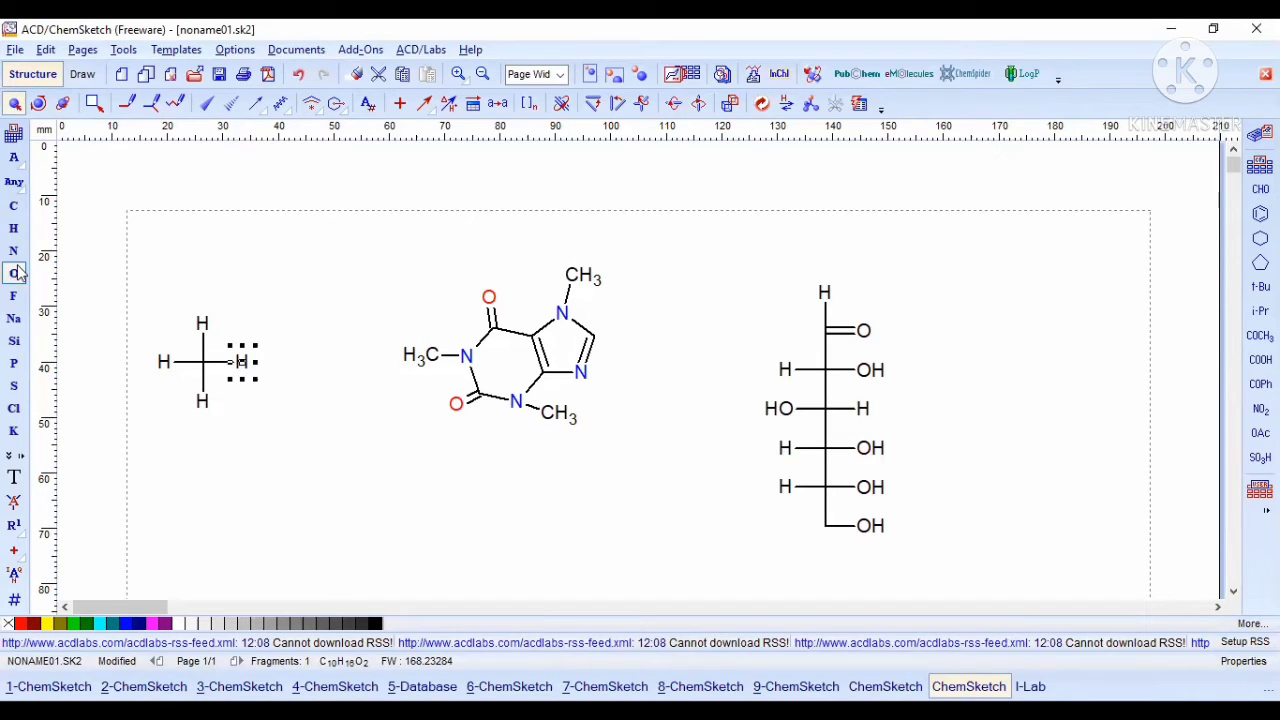
pyautogui.click(15, 208)
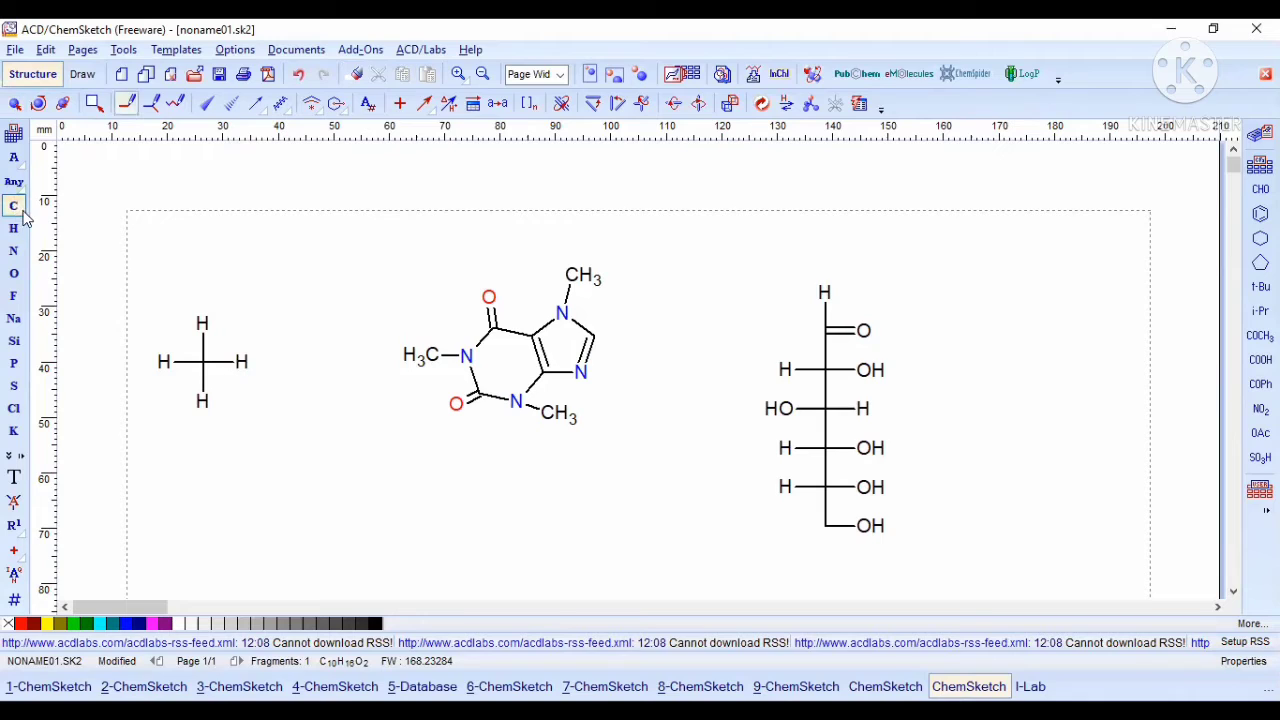
pyautogui.click(243, 364)
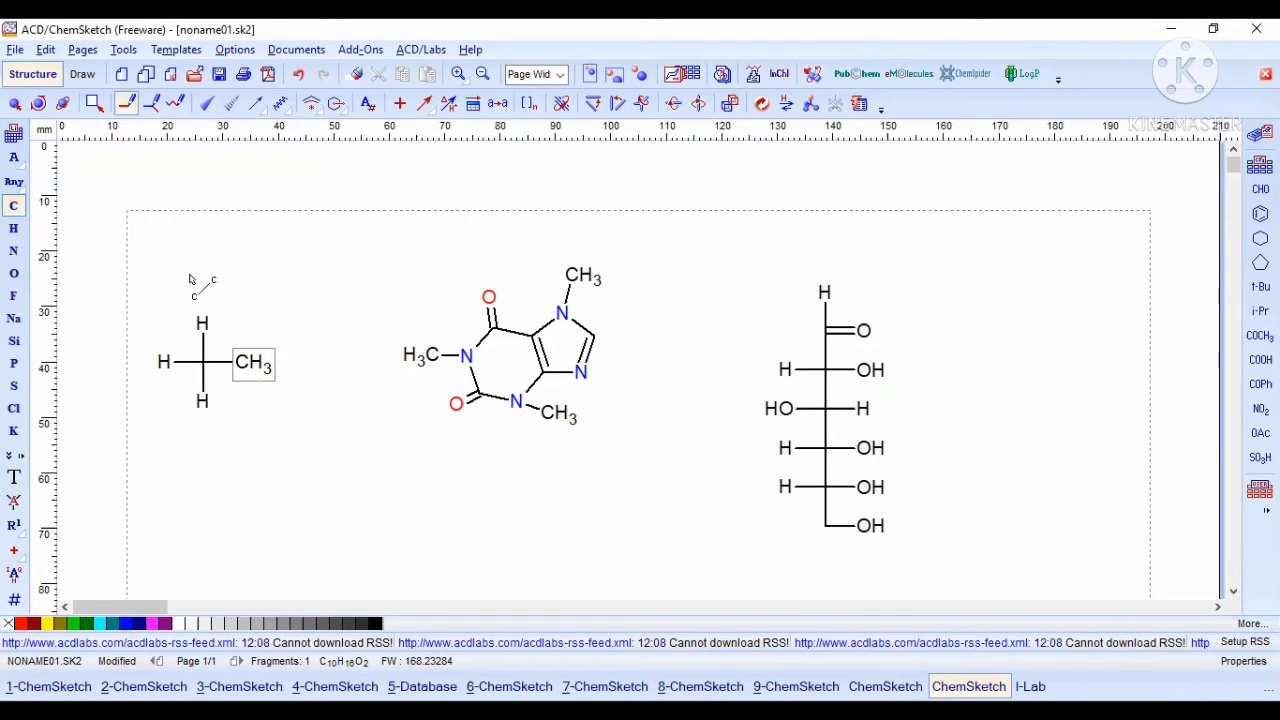
pyautogui.click(20, 106)
pyautogui.moveTo(235, 330); pyautogui.dragTo(282, 390)
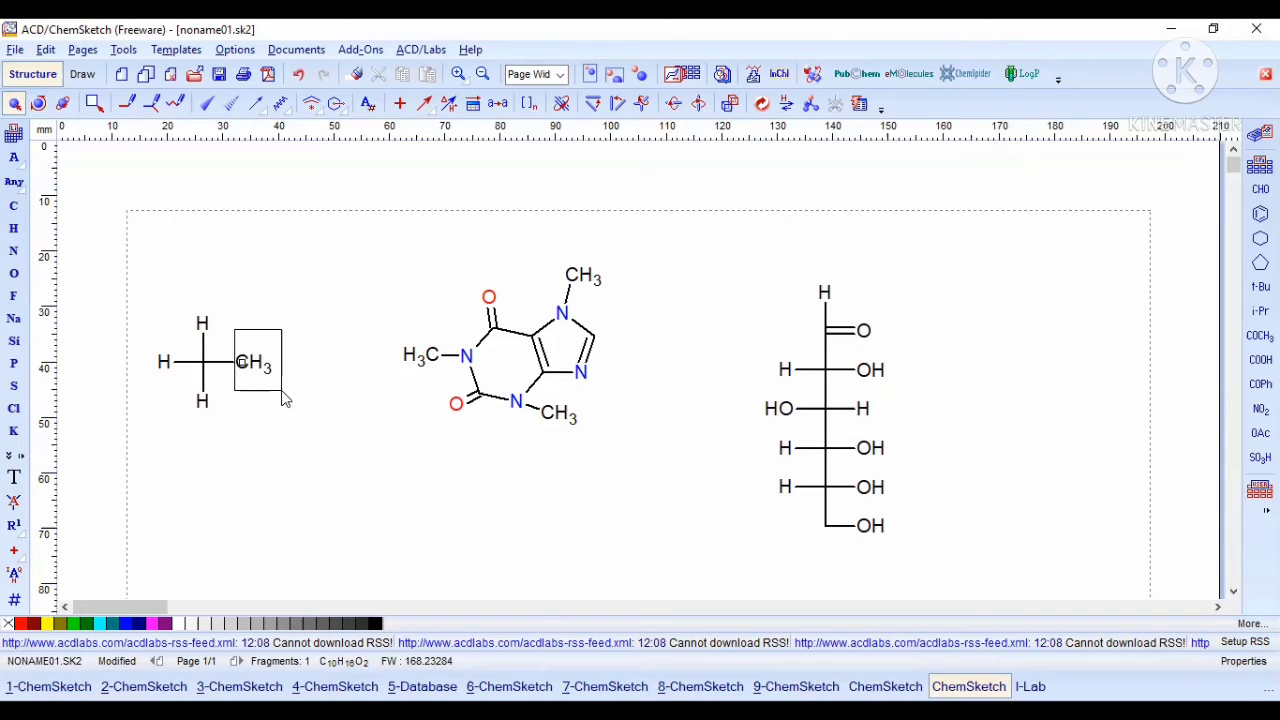
pyautogui.click(137, 50)
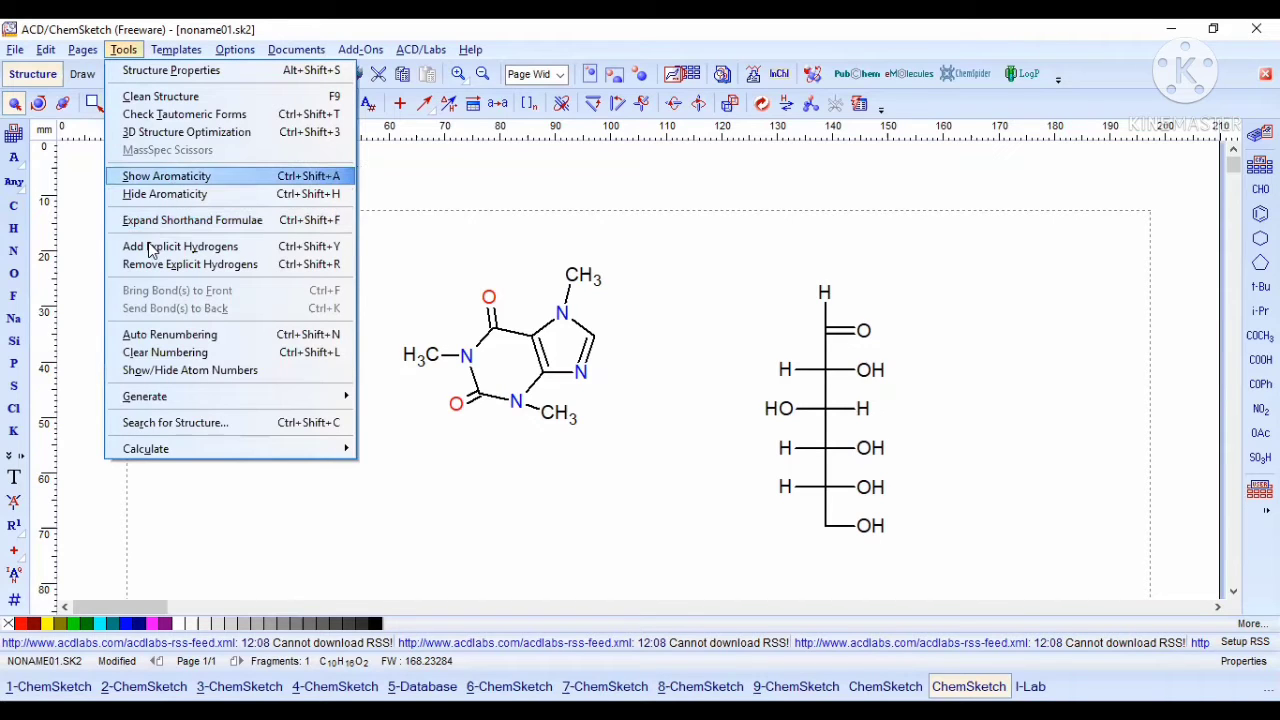
pyautogui.click(157, 245)
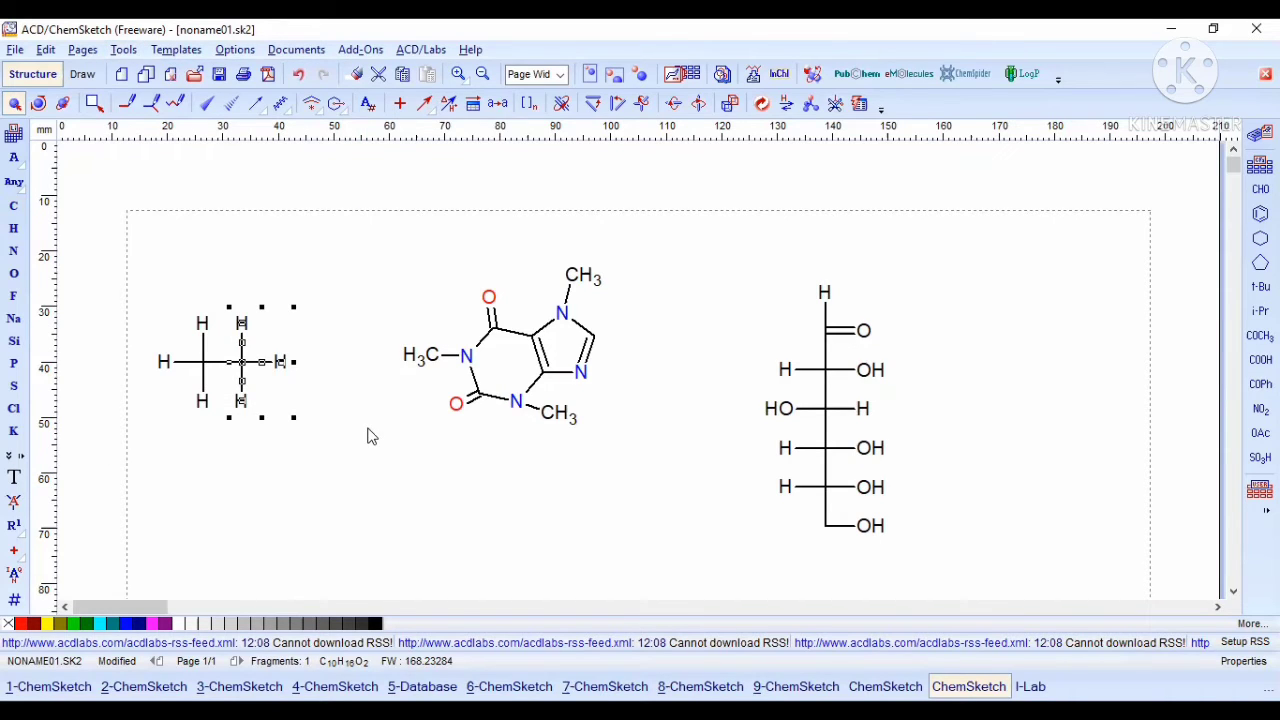
pyautogui.click(294, 442)
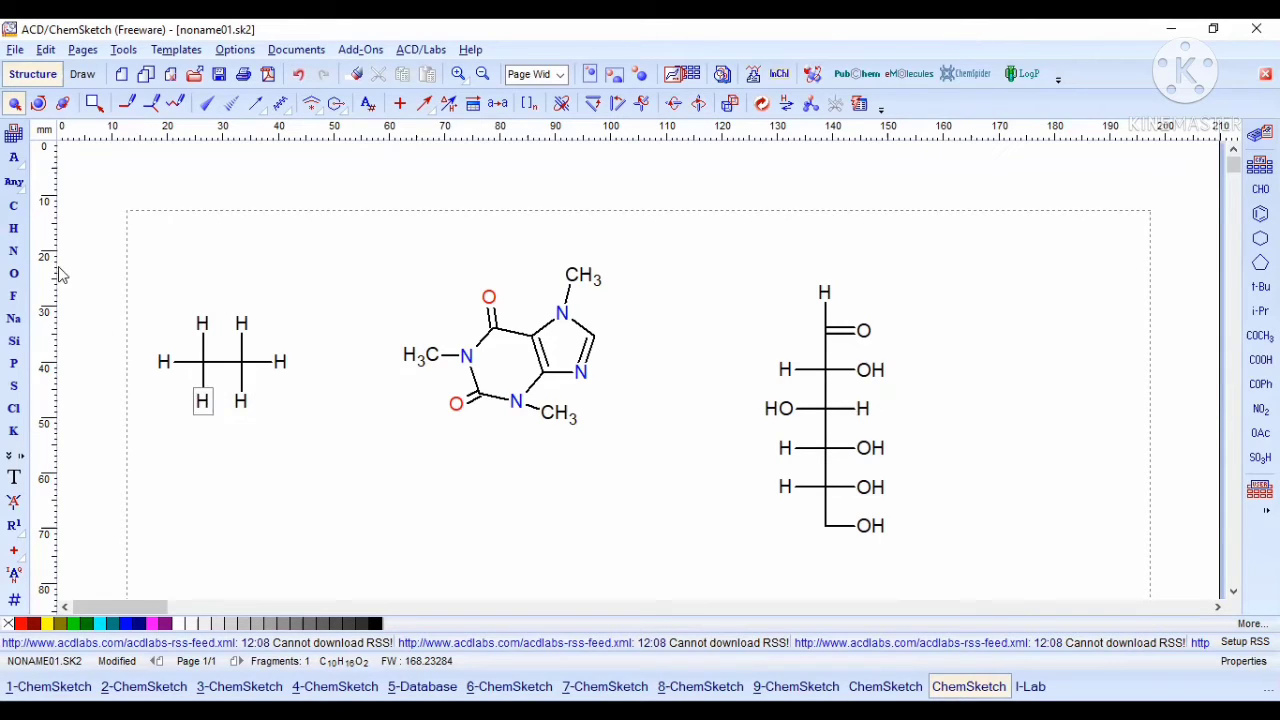
# Step: Extend the two-carbon chain by replacing its right-end hydrogen with carbon and adding explicit hydrogens to it
pyautogui.click(204, 404)
pyautogui.rightClick(200, 435)
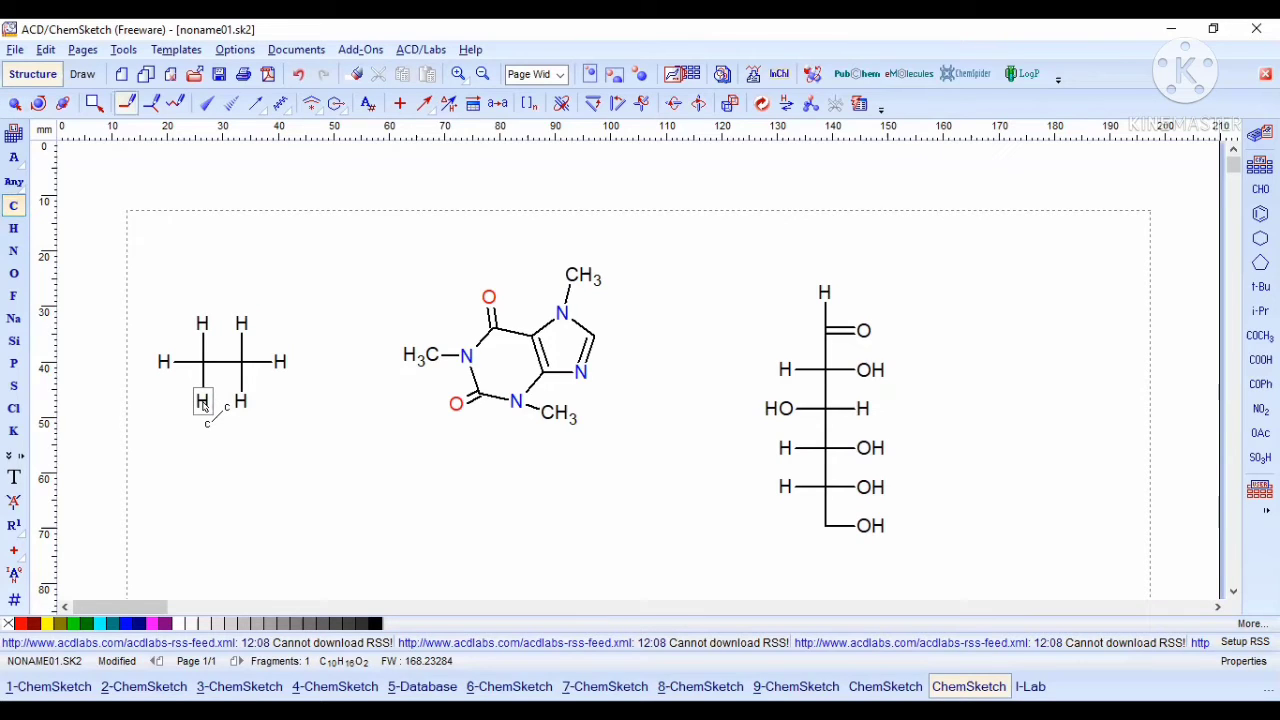
pyautogui.click(281, 362)
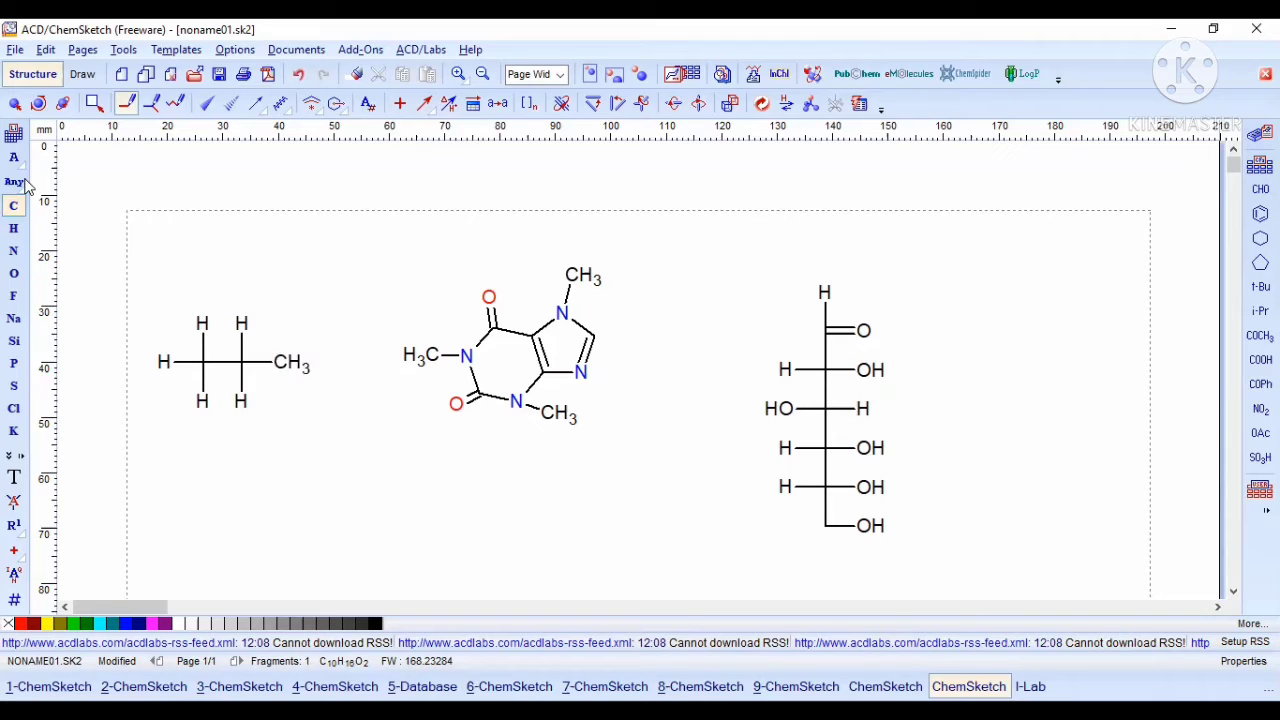
pyautogui.click(16, 105)
pyautogui.moveTo(269, 338); pyautogui.dragTo(313, 387)
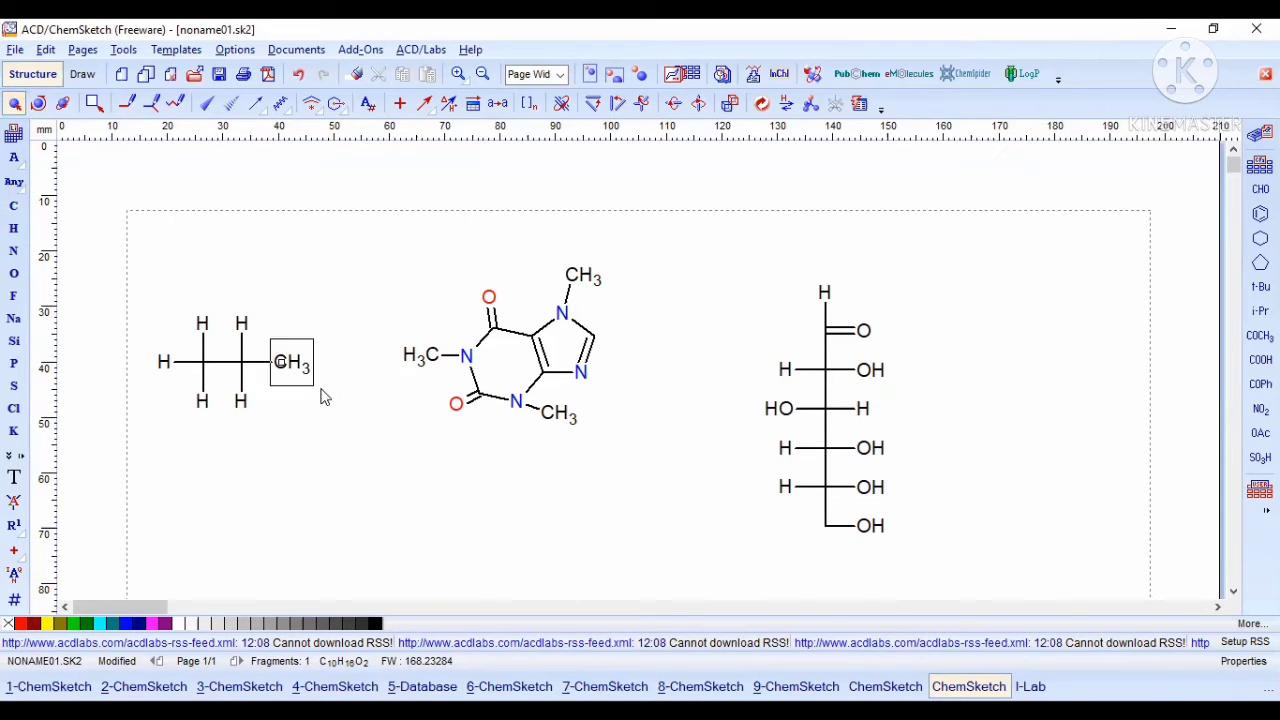
pyautogui.click(125, 51)
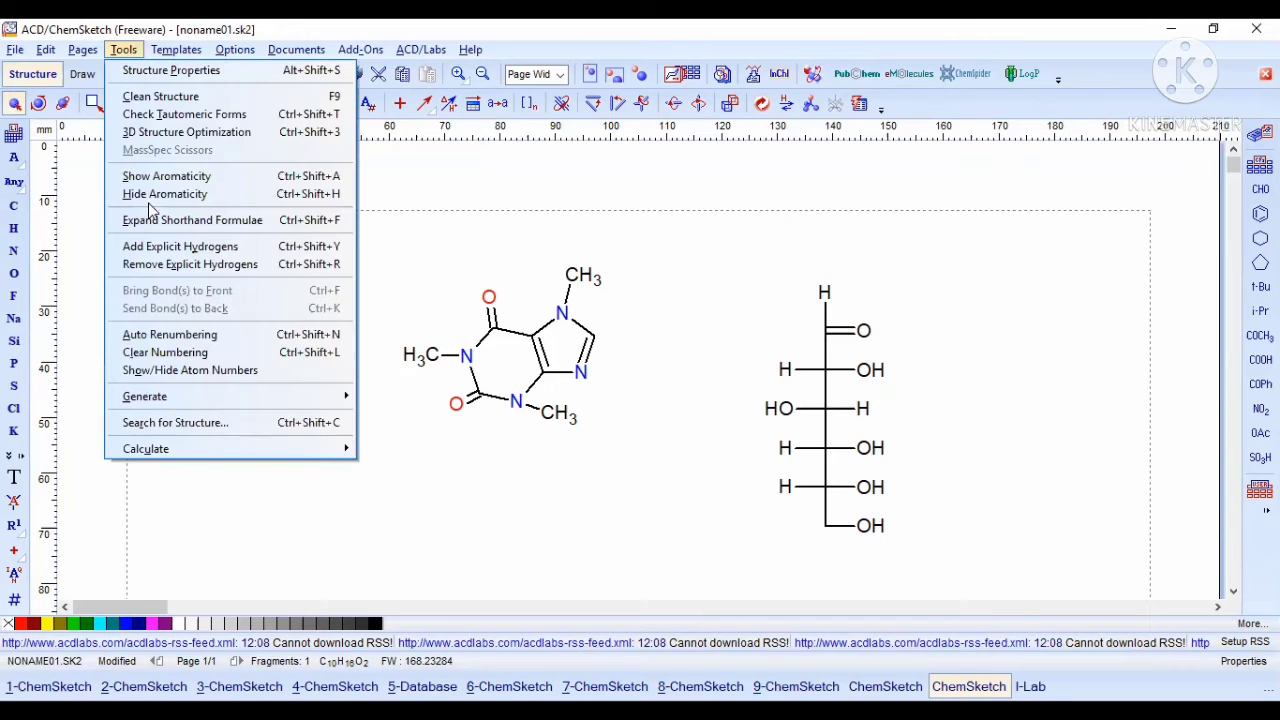
pyautogui.click(147, 250)
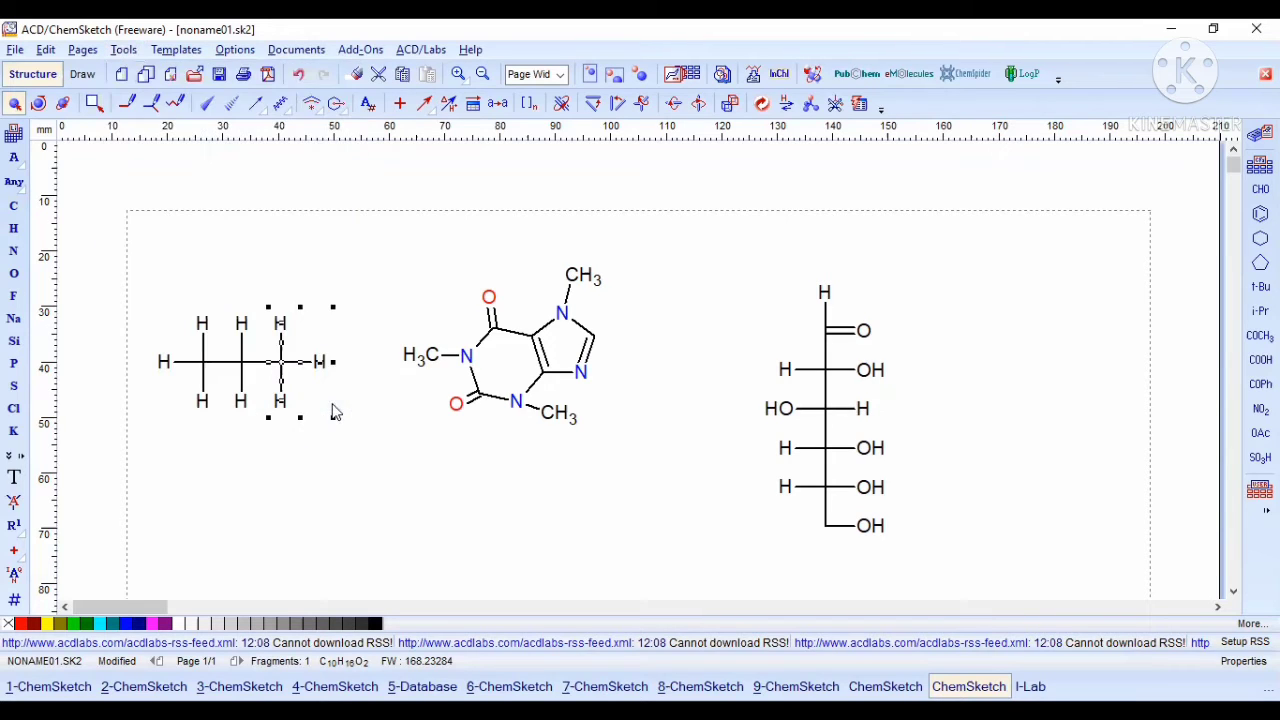
pyautogui.click(289, 475)
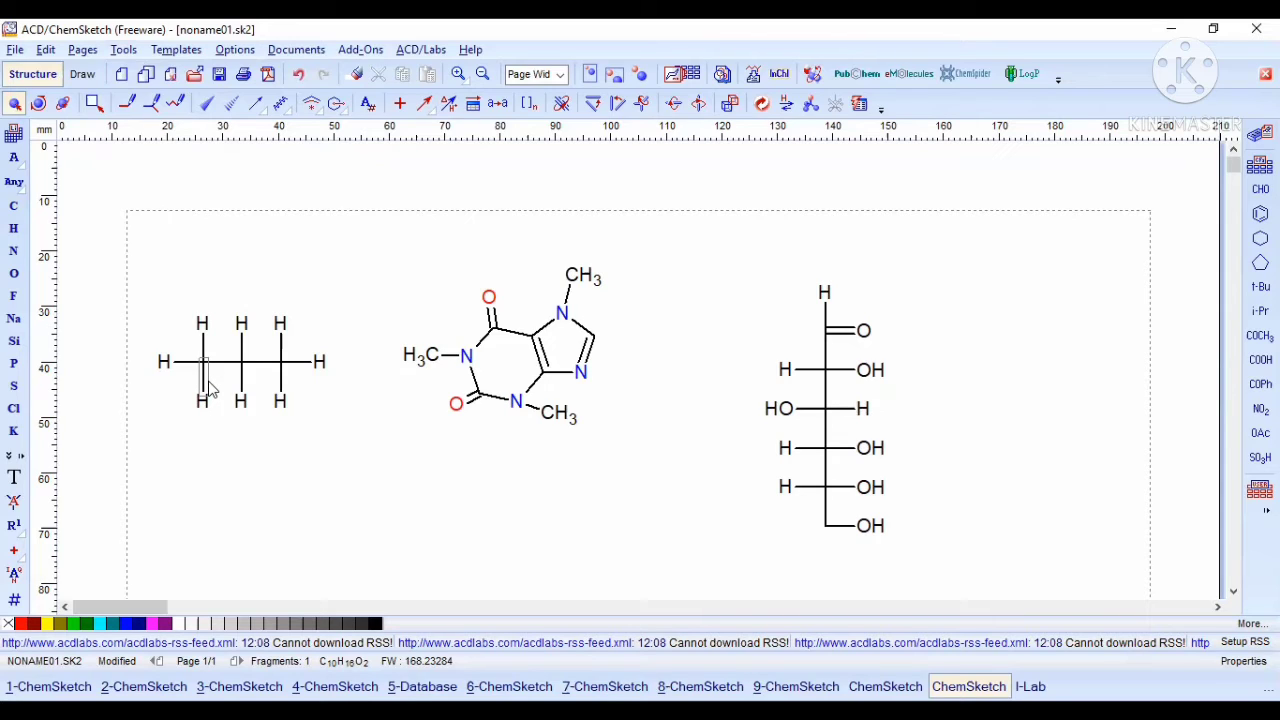
# Step: Replace the hydrogen above the leftmost carbon of the three-carbon chain with carbon and add its explicit hydrogens
pyautogui.click(203, 324)
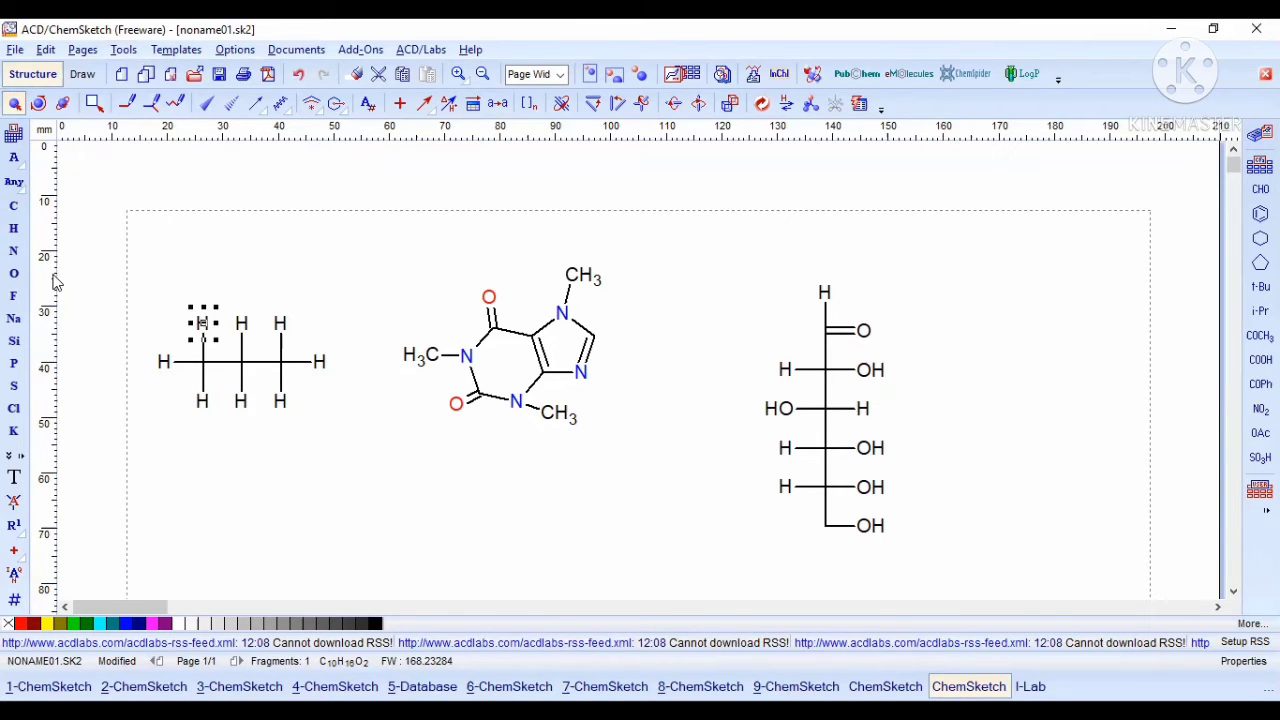
pyautogui.click(16, 208)
pyautogui.click(203, 324)
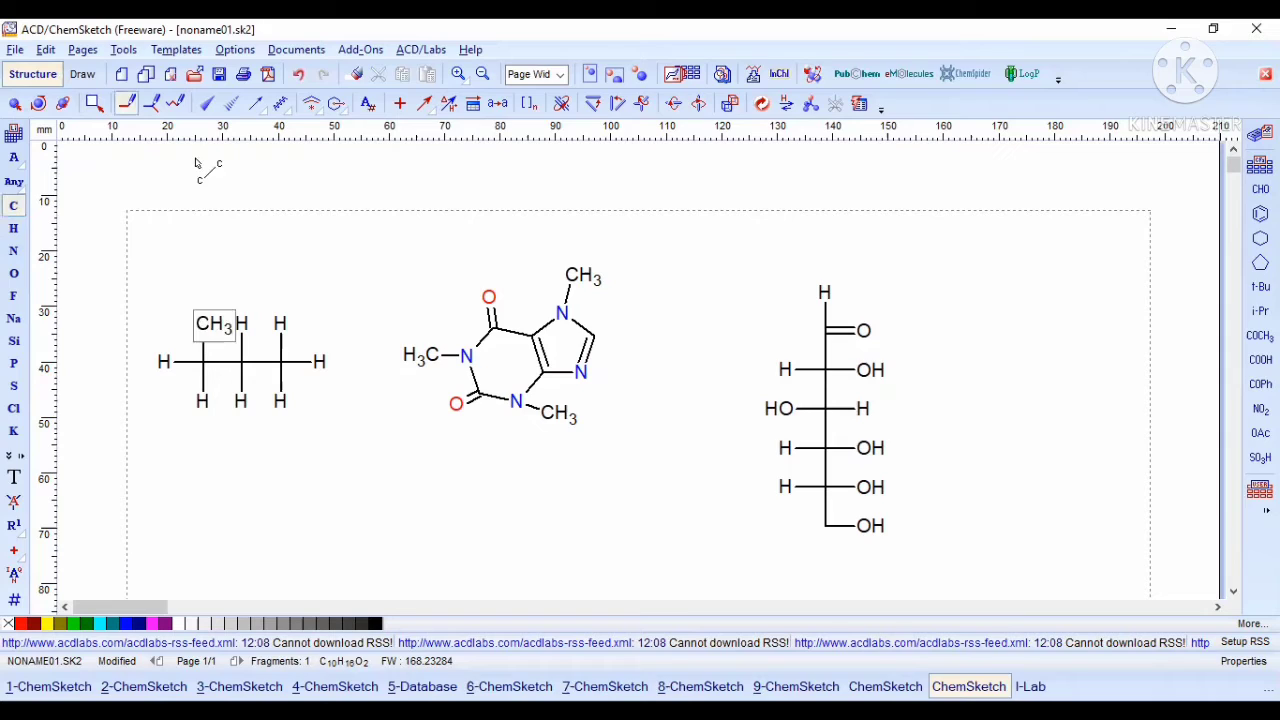
pyautogui.click(15, 104)
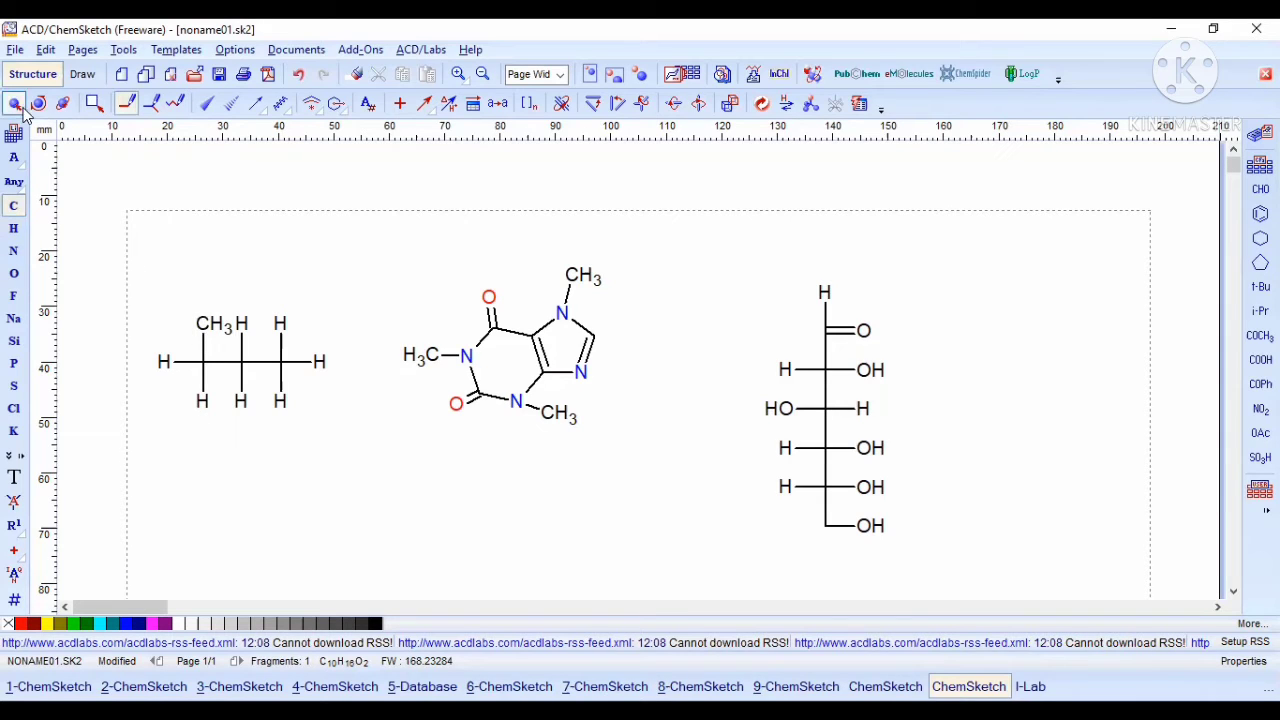
pyautogui.moveTo(174, 296)
pyautogui.mouseDown()
pyautogui.moveTo(248, 365)
pyautogui.moveTo(236, 356)
pyautogui.mouseUp()
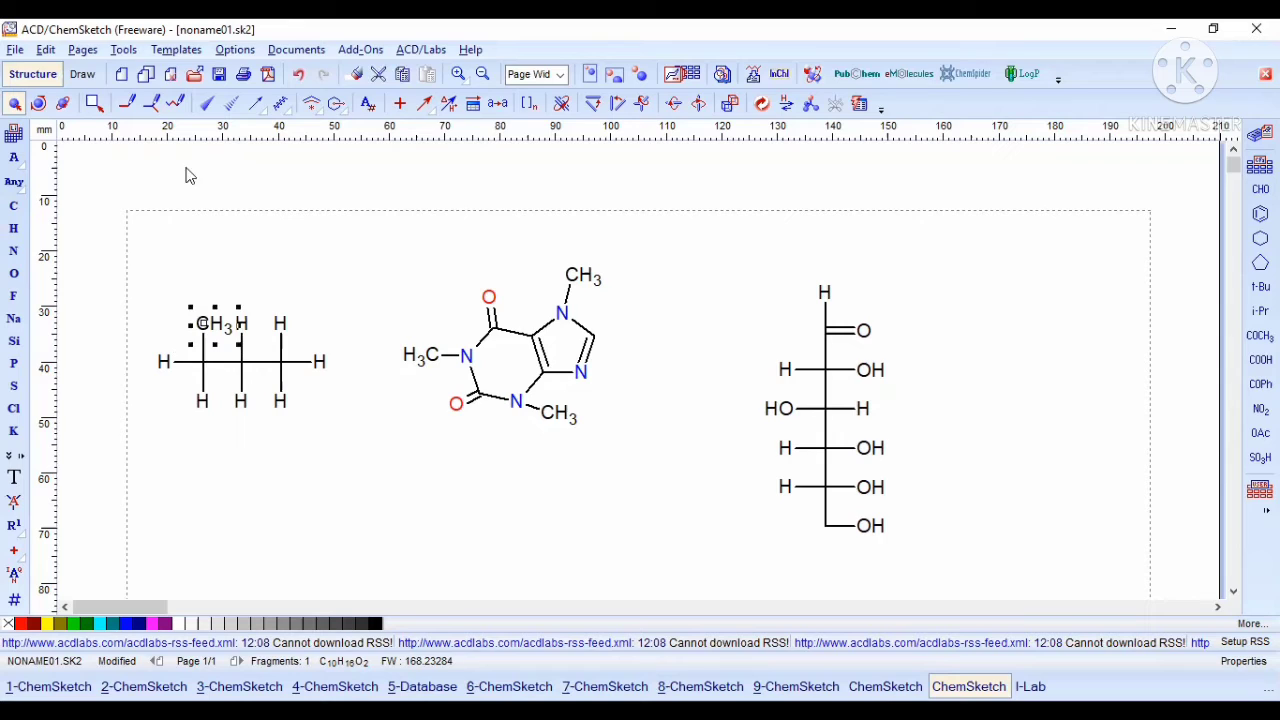
pyautogui.click(124, 50)
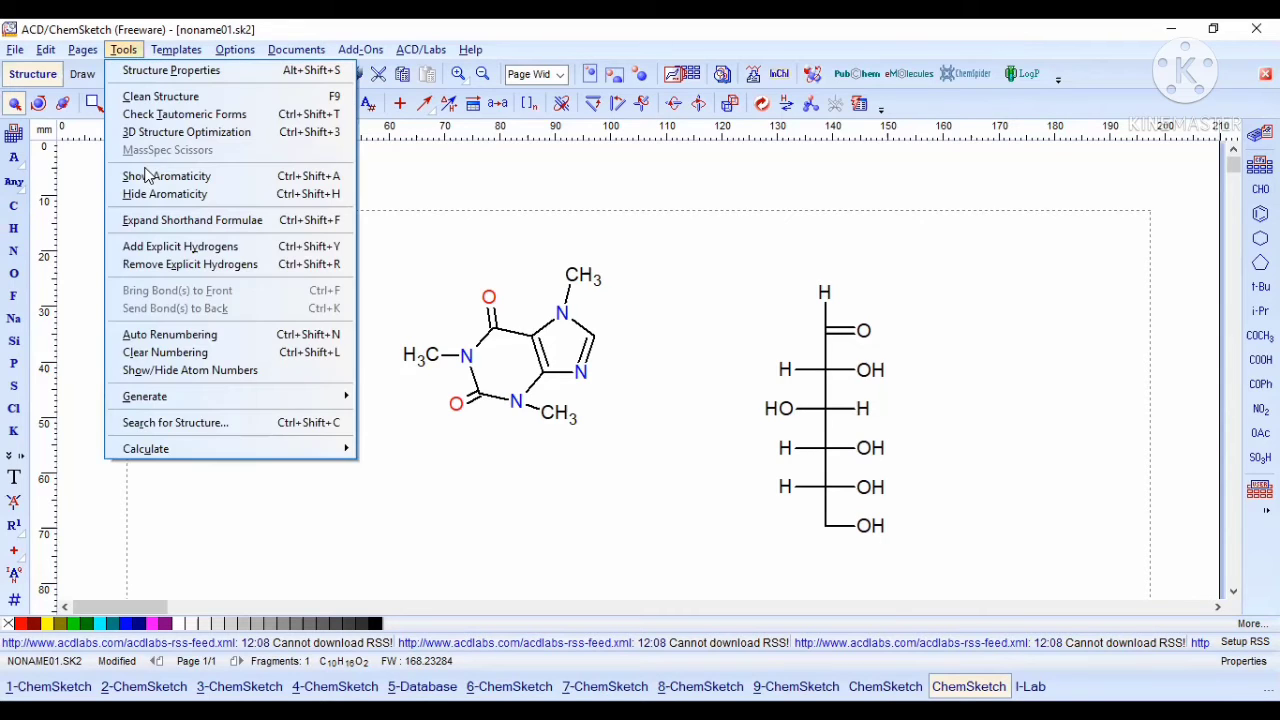
pyautogui.click(135, 247)
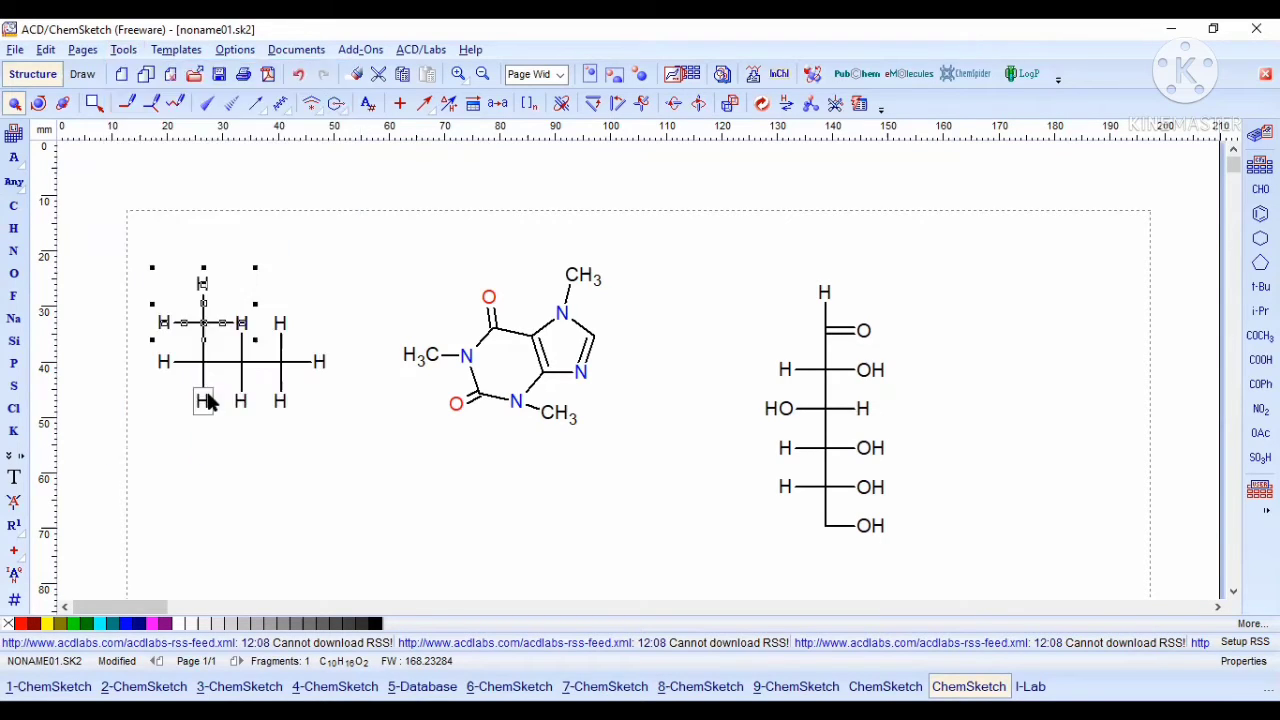
pyautogui.click(281, 401)
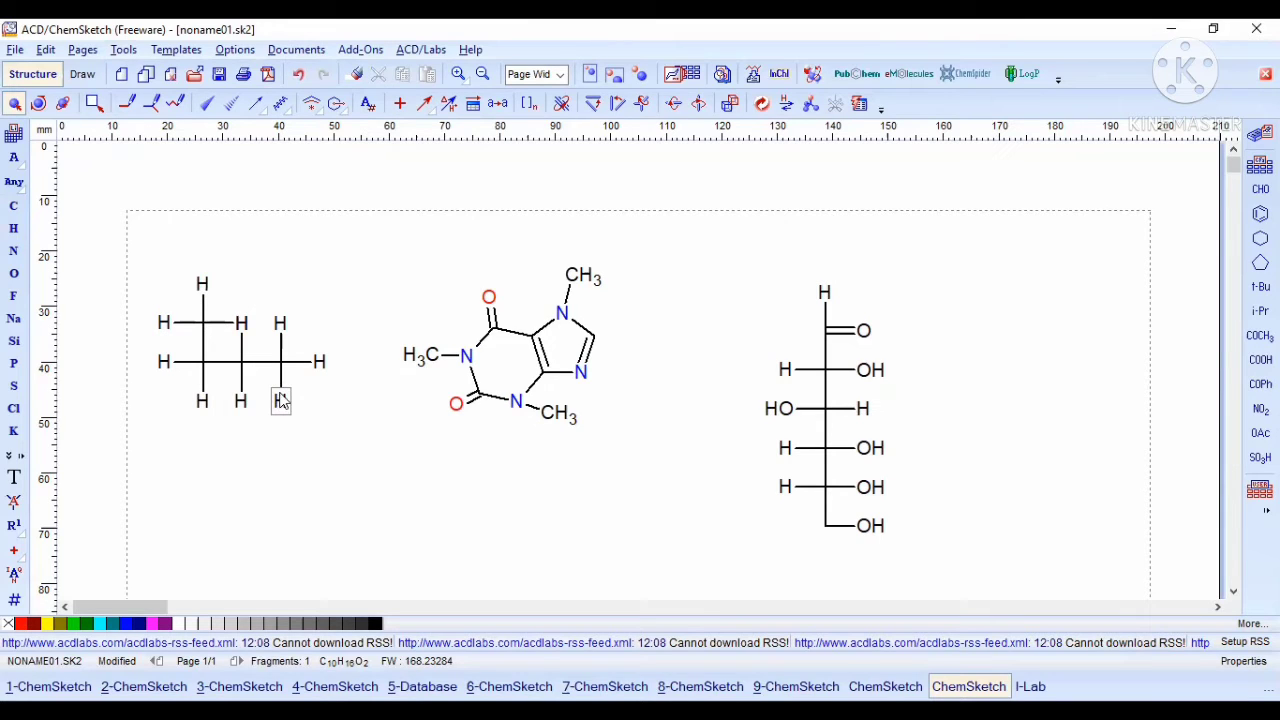
# Step: Replace the hydrogen at the right end of the horizontal chain with carbon and show its explicit hydrogens
pyautogui.click(320, 362)
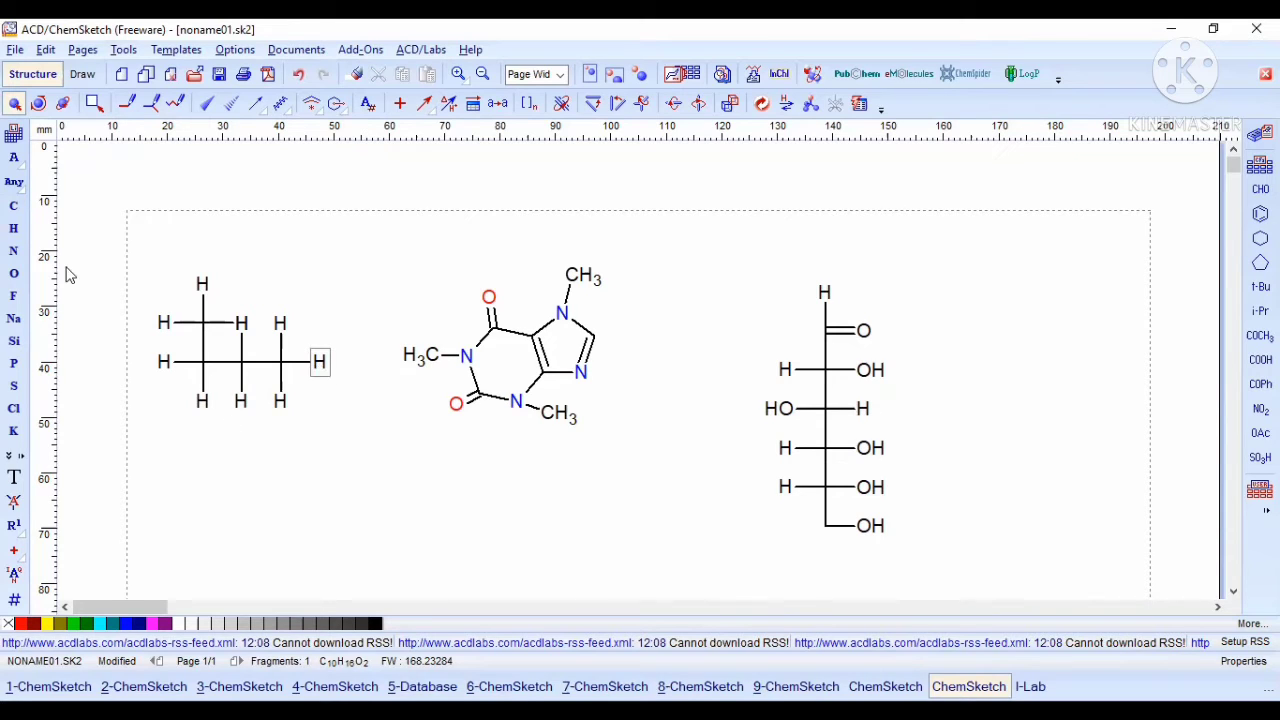
pyautogui.click(12, 207)
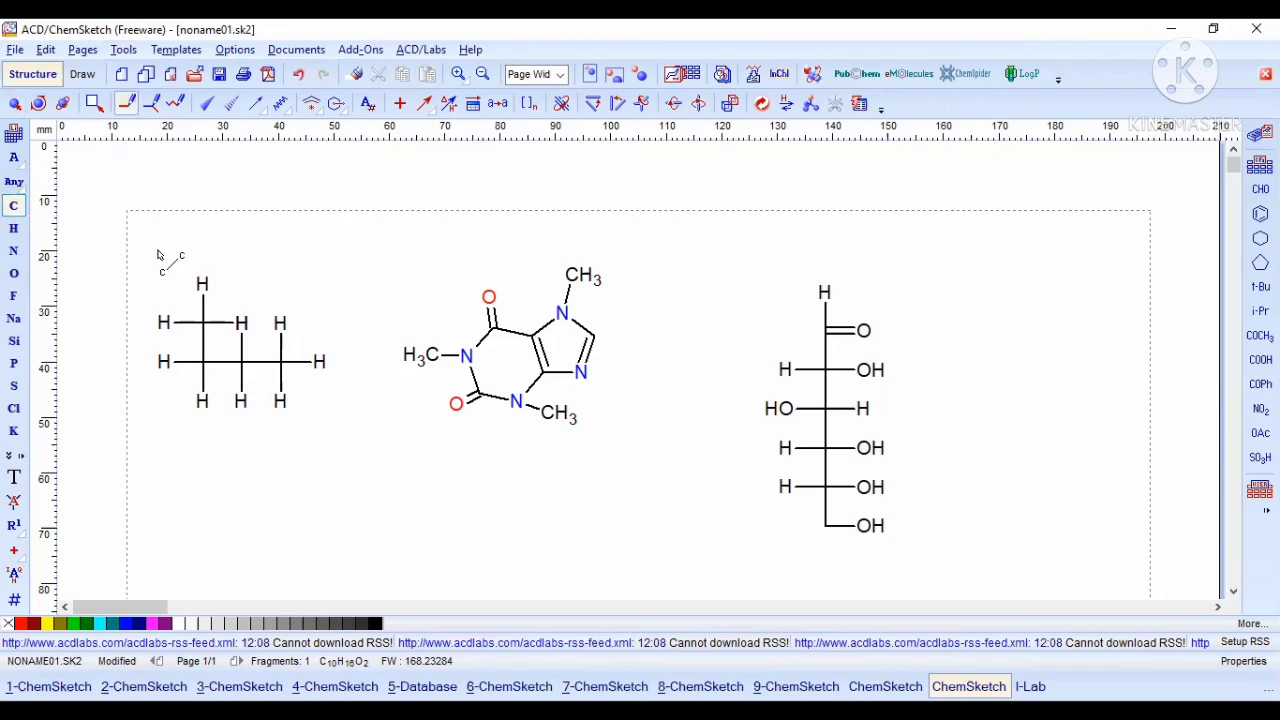
pyautogui.click(319, 364)
pyautogui.click(14, 103)
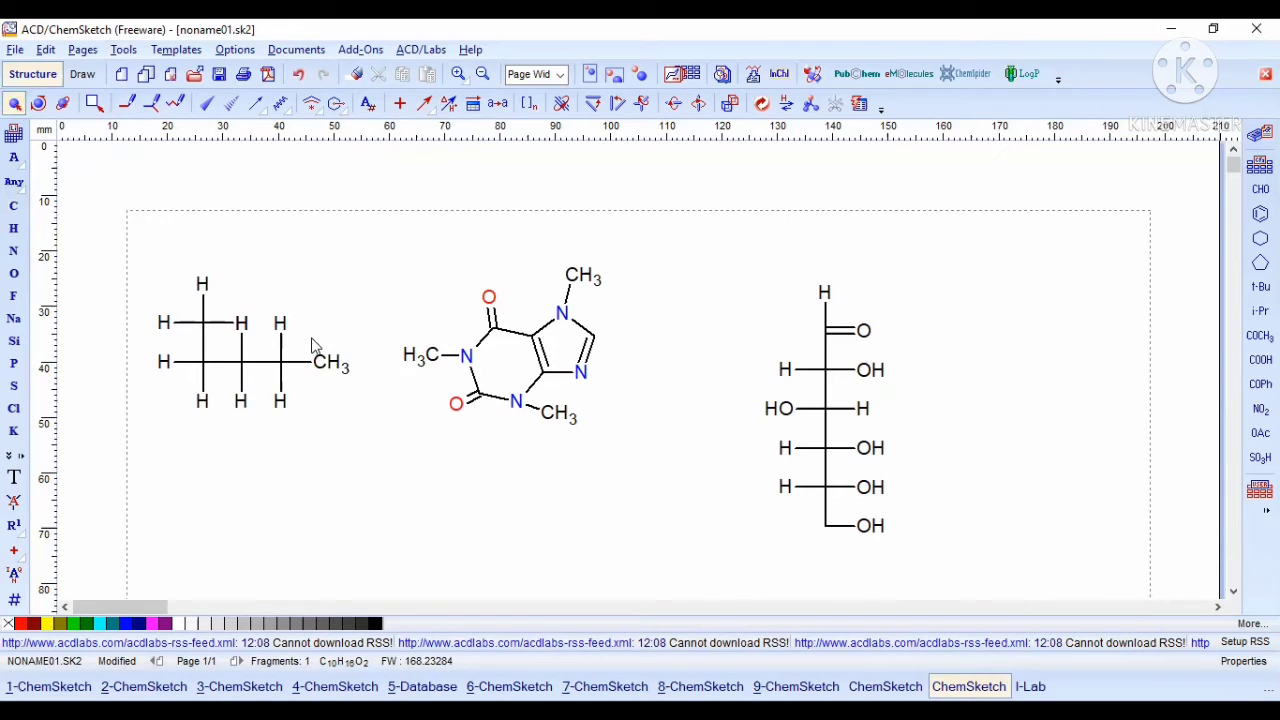
pyautogui.click(347, 381)
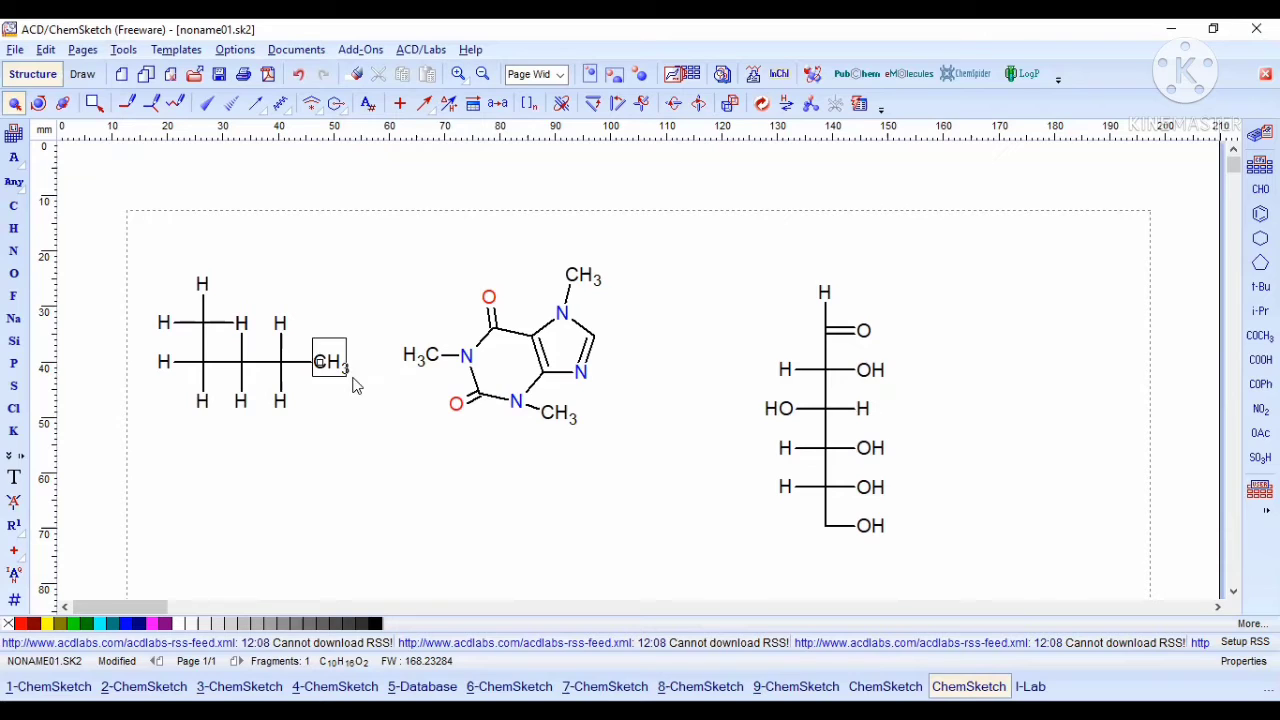
pyautogui.click(125, 52)
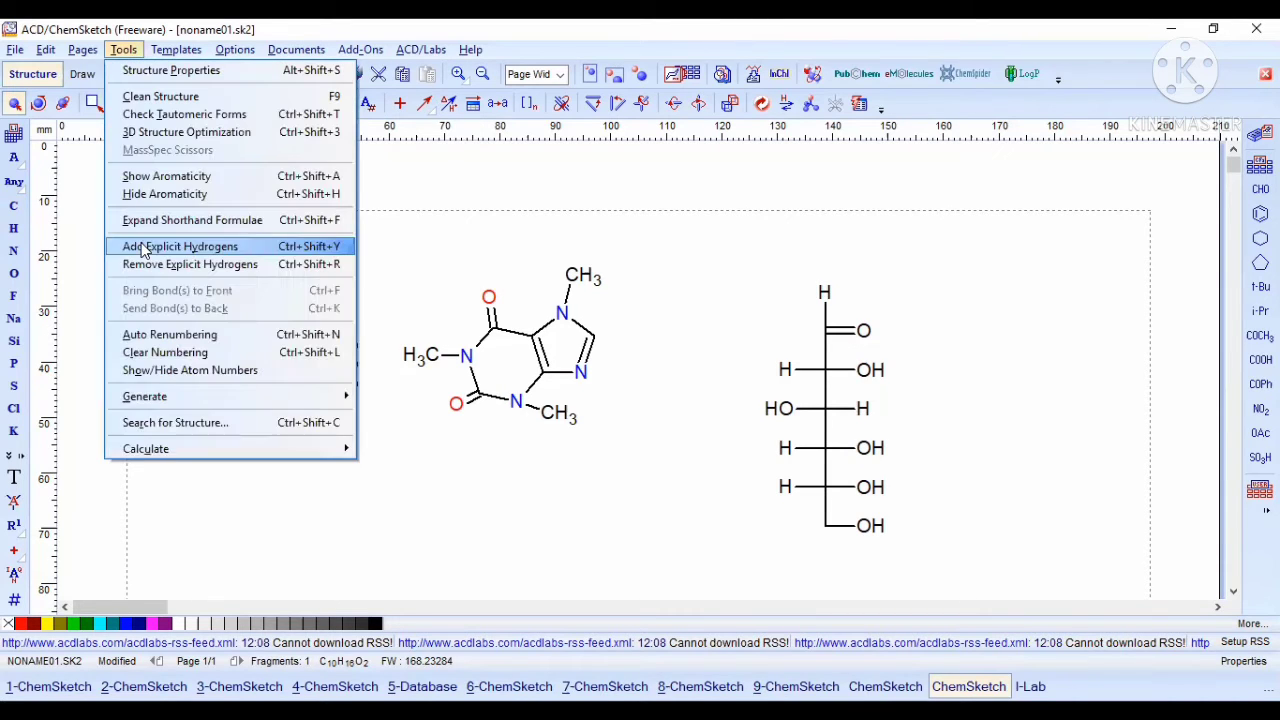
pyautogui.click(143, 250)
pyautogui.click(360, 485)
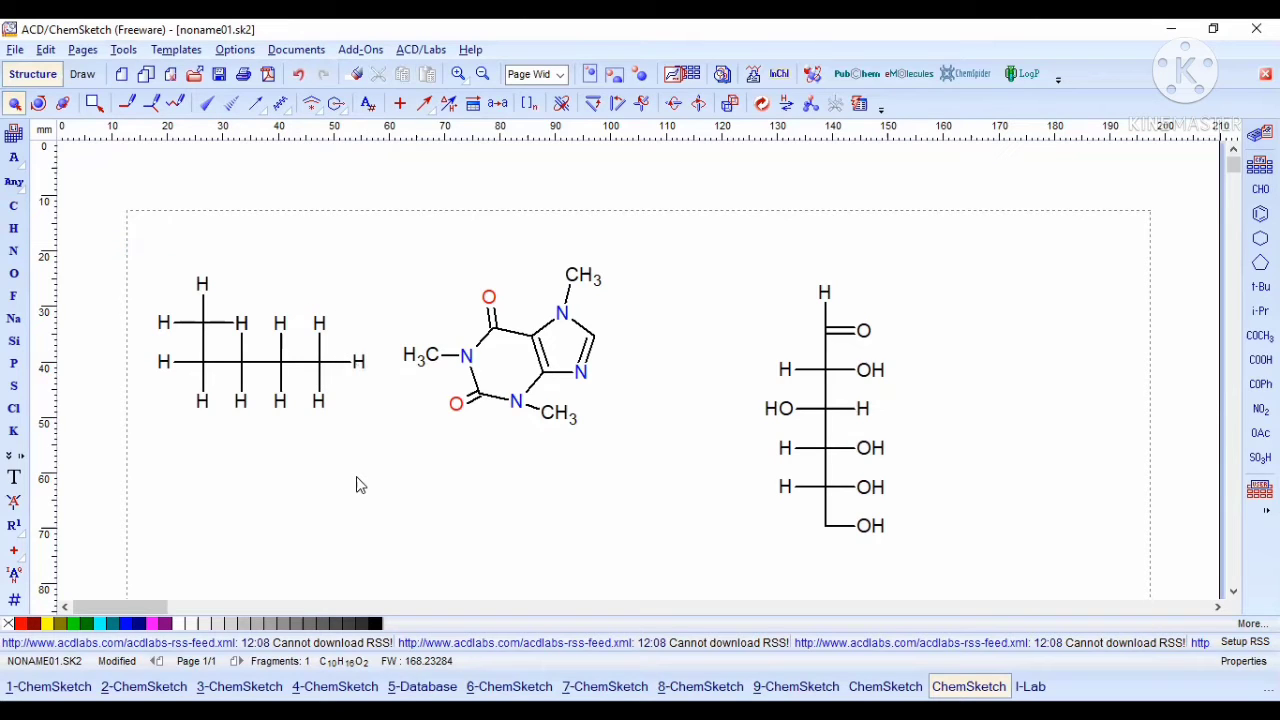
# Step: Replace the hydrogen below the rightmost chain carbon with carbon and add explicit hydrogens to the new carbon
pyautogui.click(14, 206)
pyautogui.click(320, 401)
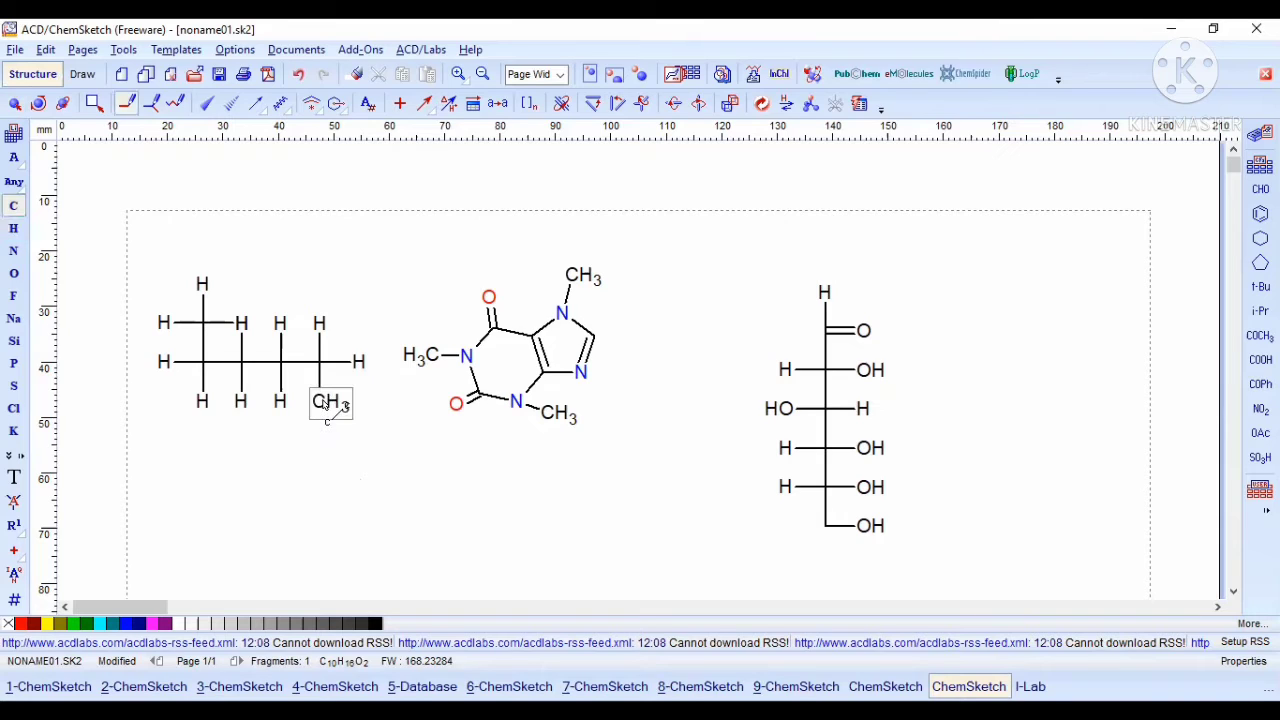
pyautogui.click(24, 104)
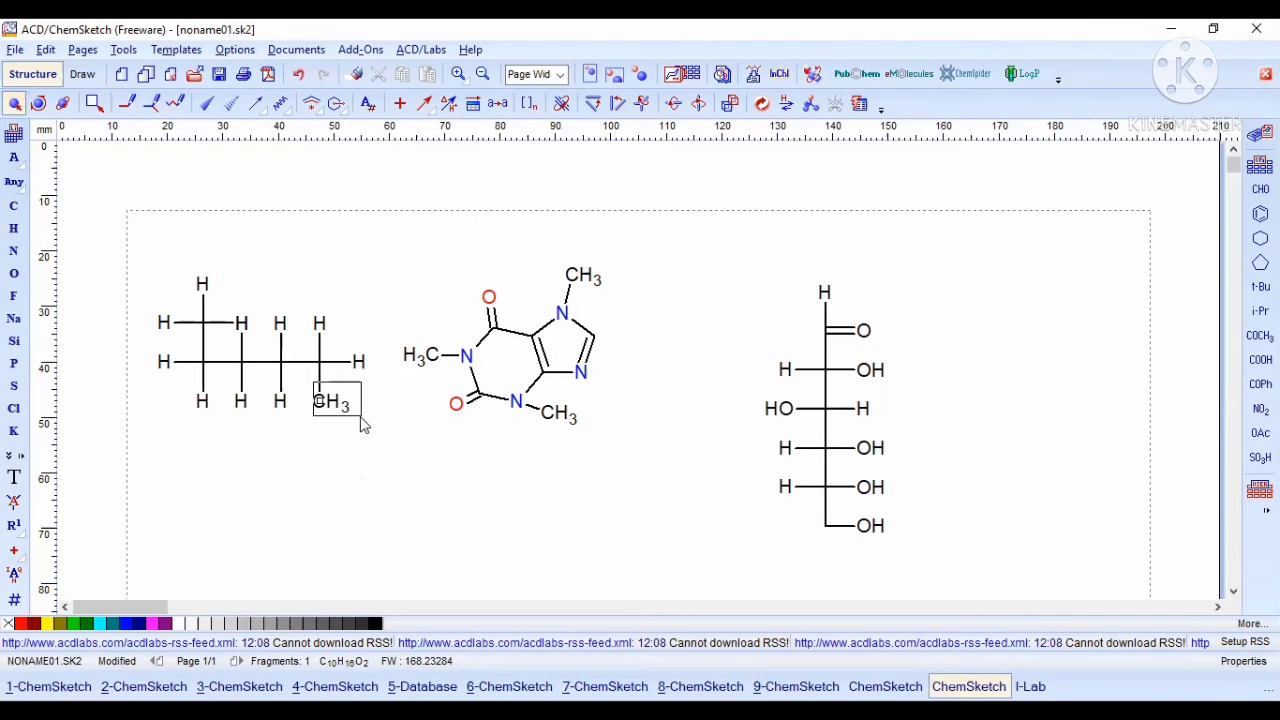
pyautogui.click(362, 424)
pyautogui.click(124, 50)
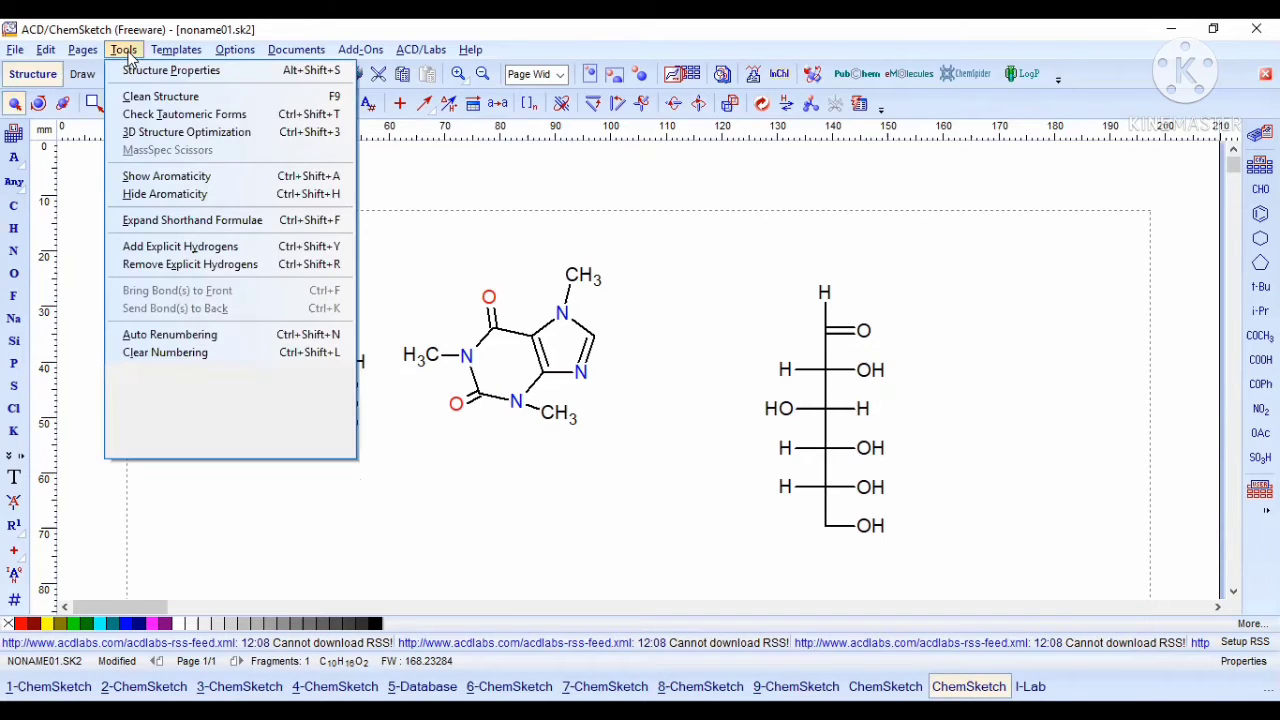
pyautogui.click(188, 247)
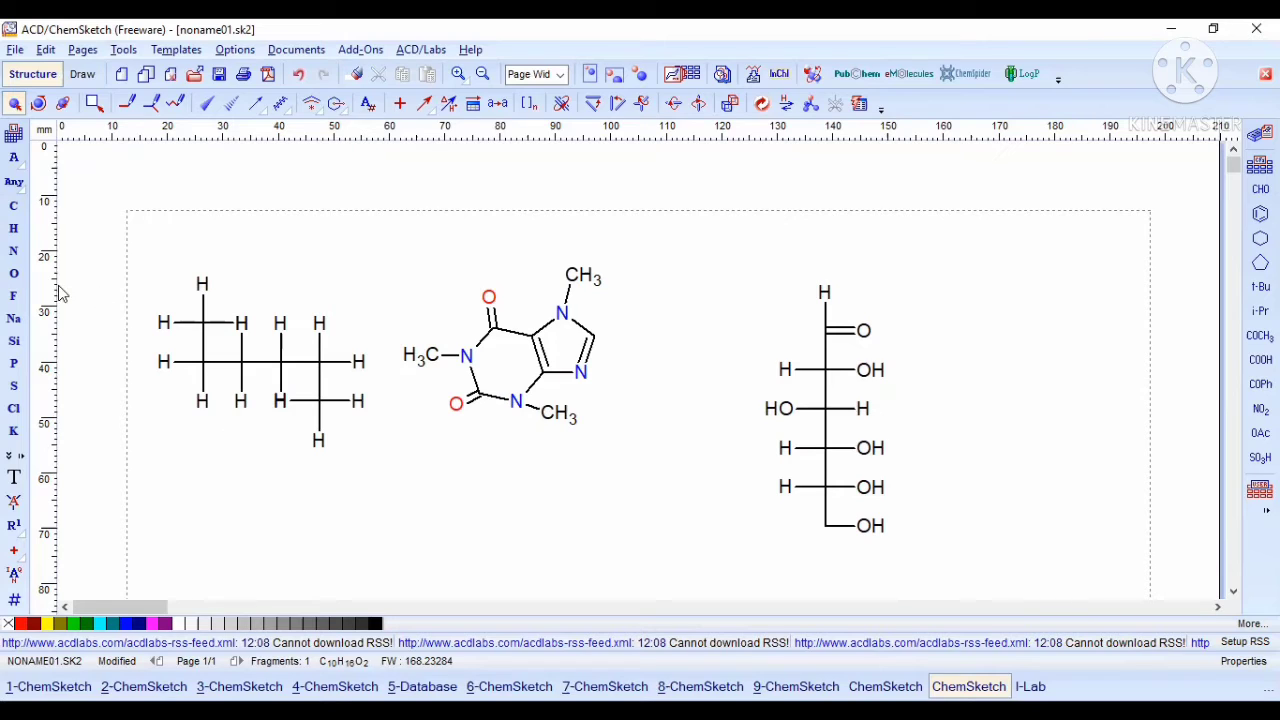
# Step: Replace the hydrogen below the second carbon of the horizontal chain with oxygen to form a hydroxyl group
pyautogui.click(14, 273)
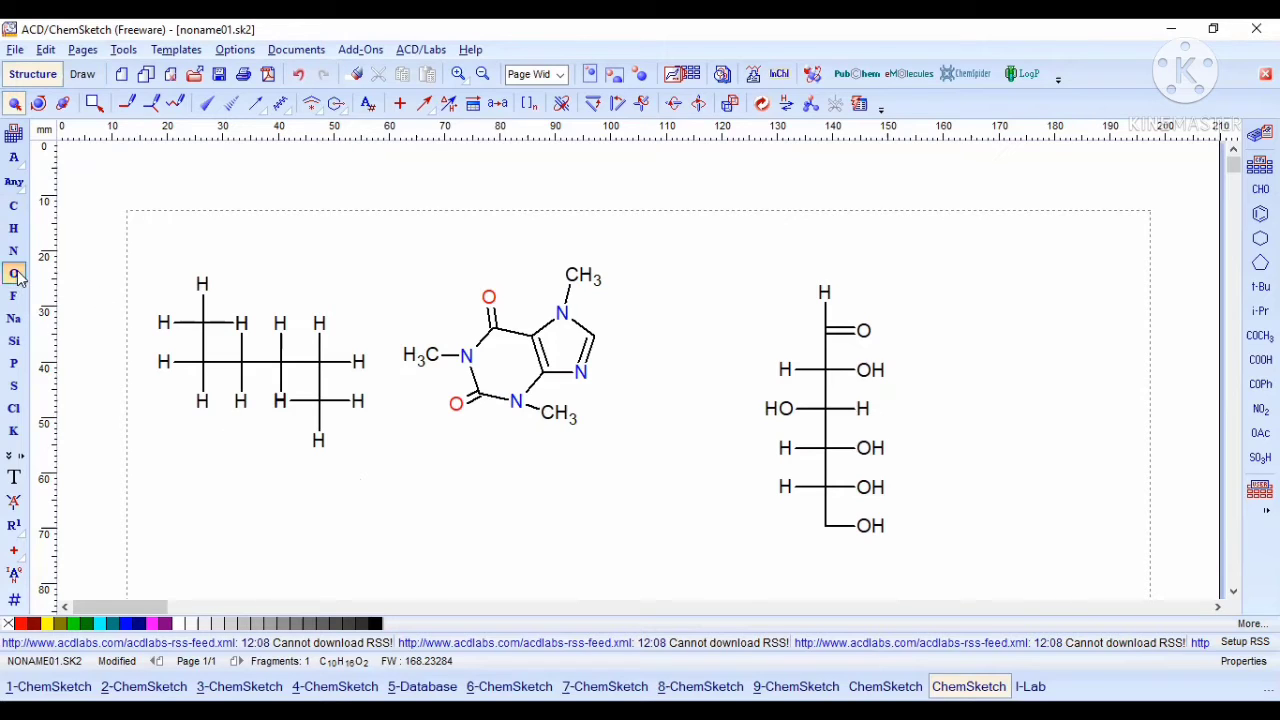
pyautogui.click(240, 402)
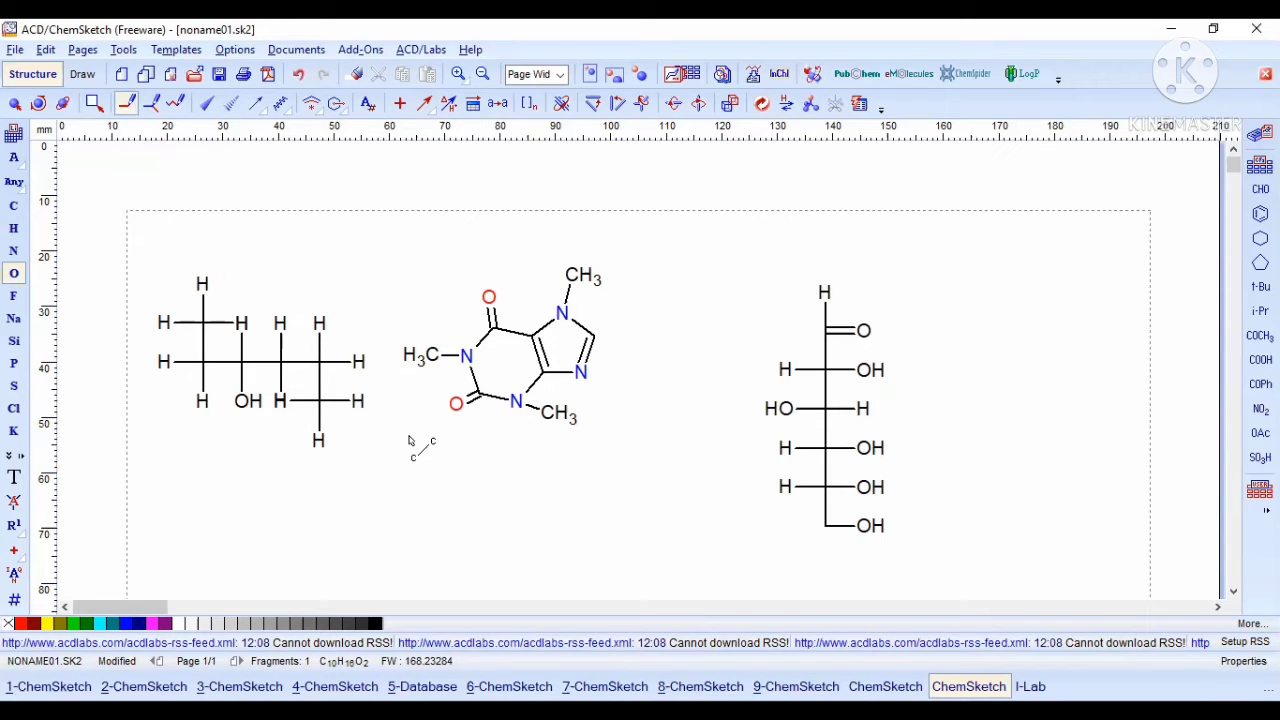
# Step: Show all carbon symbols in the six-carbon alcohol structure through its structure properties
pyautogui.click(15, 106)
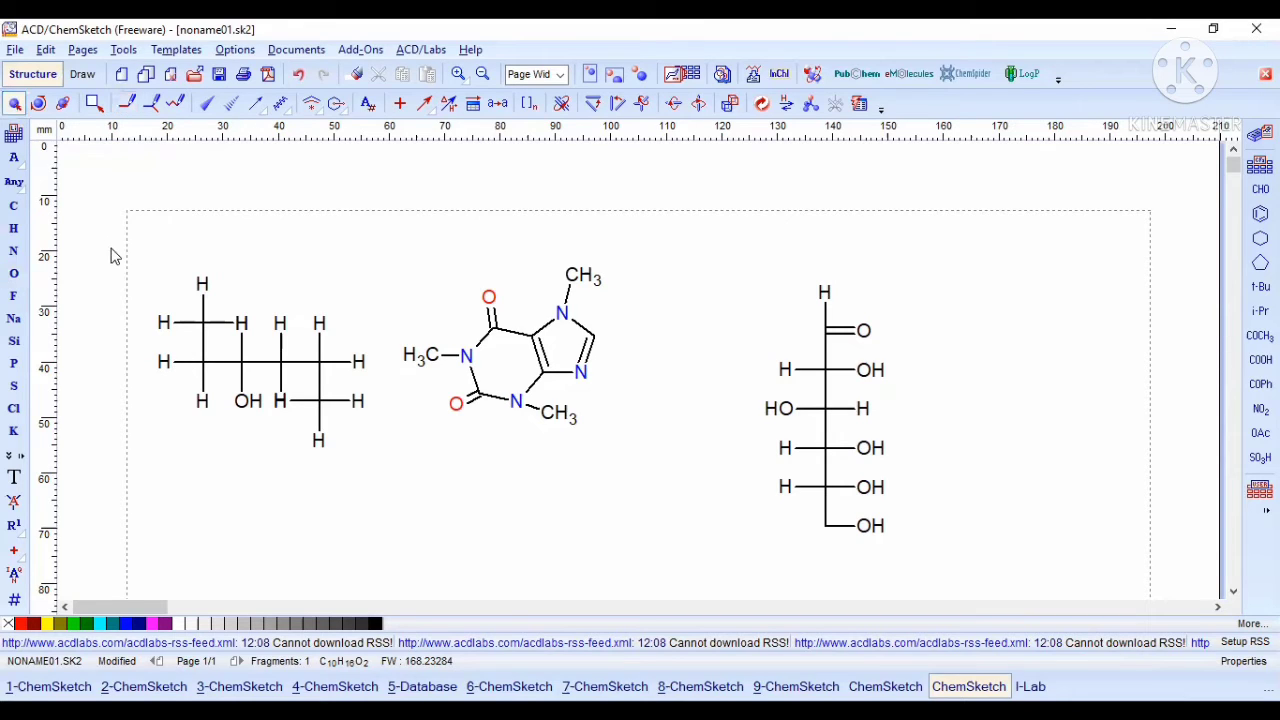
pyautogui.moveTo(107, 244)
pyautogui.mouseDown()
pyautogui.moveTo(350, 402)
pyautogui.moveTo(382, 478)
pyautogui.mouseUp()
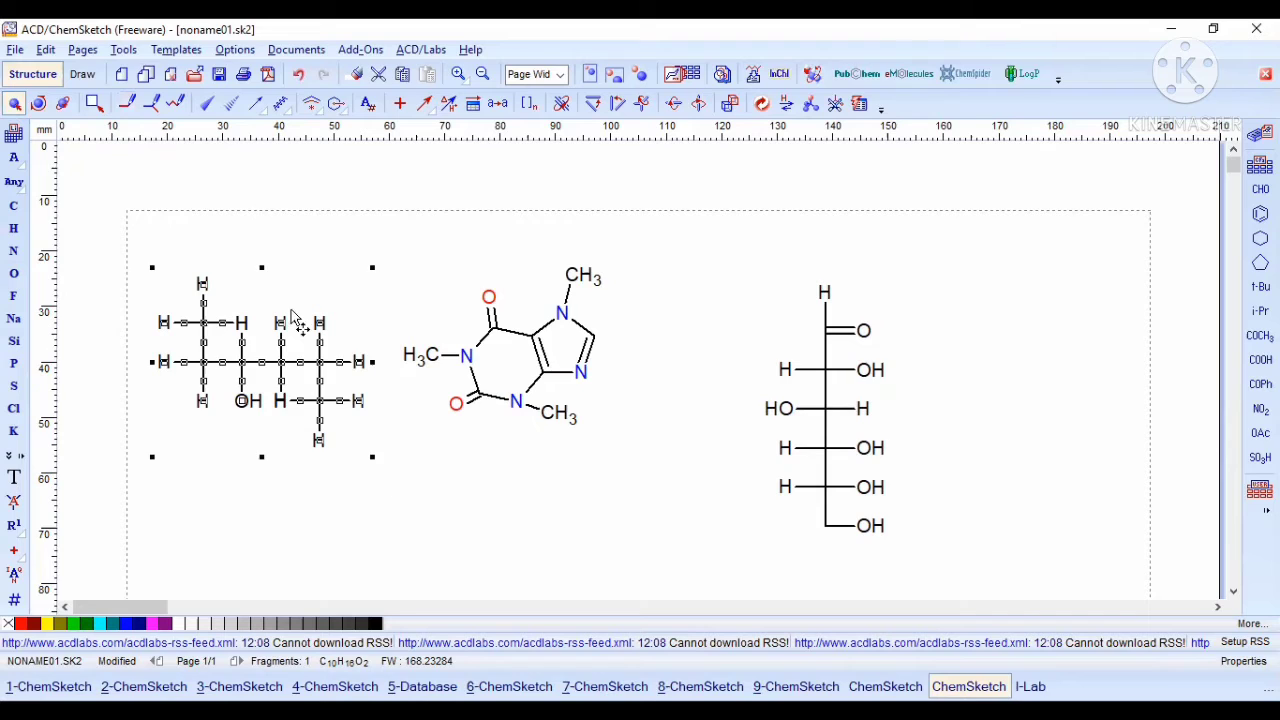
pyautogui.click(123, 50)
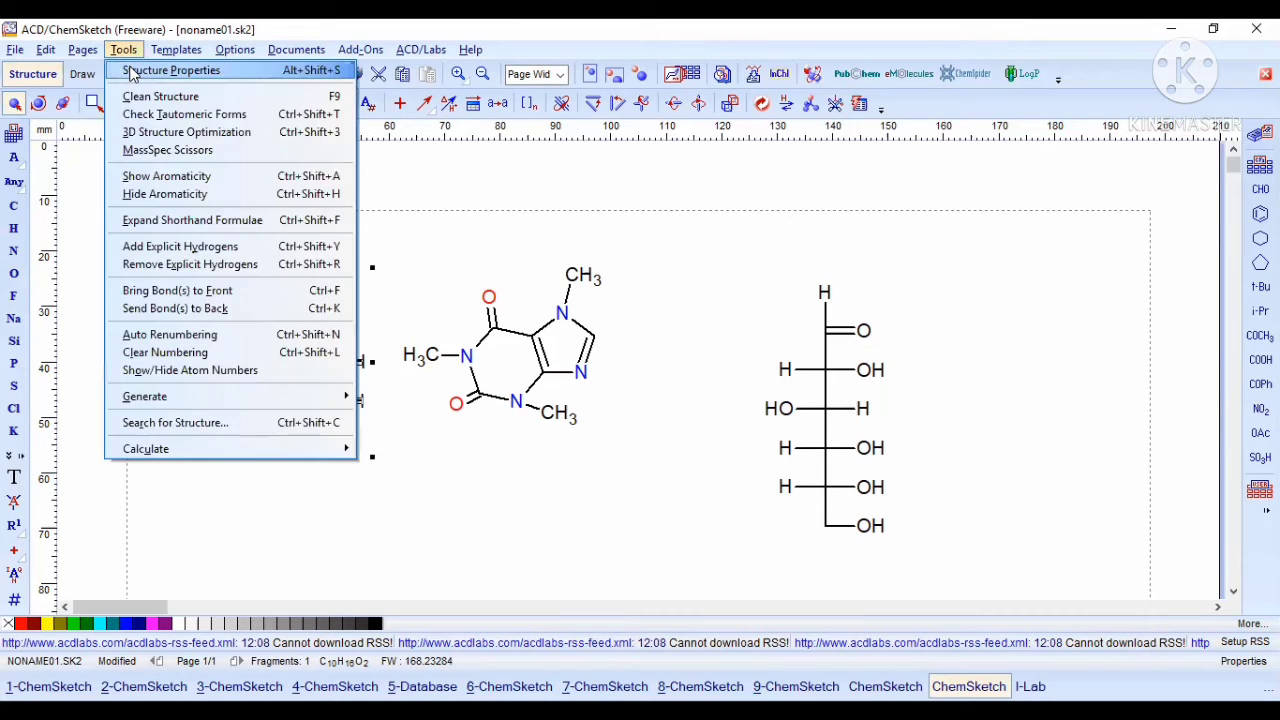
pyautogui.click(133, 74)
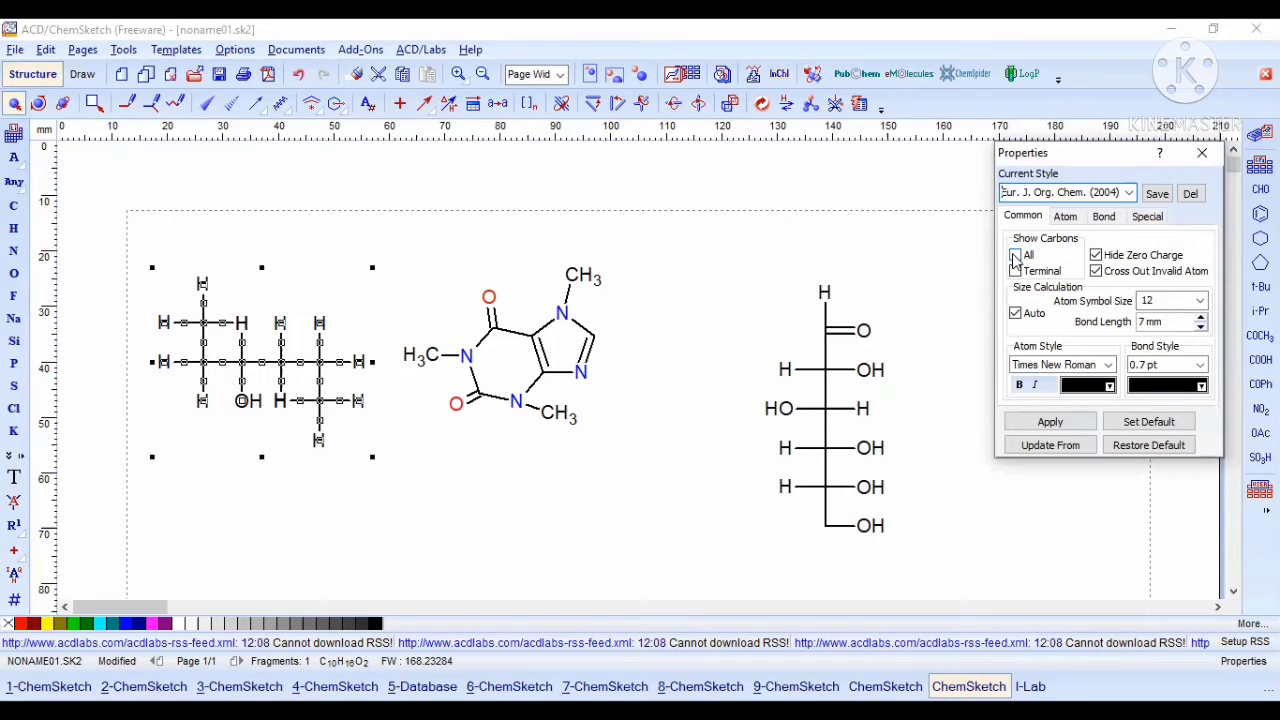
pyautogui.click(1015, 256)
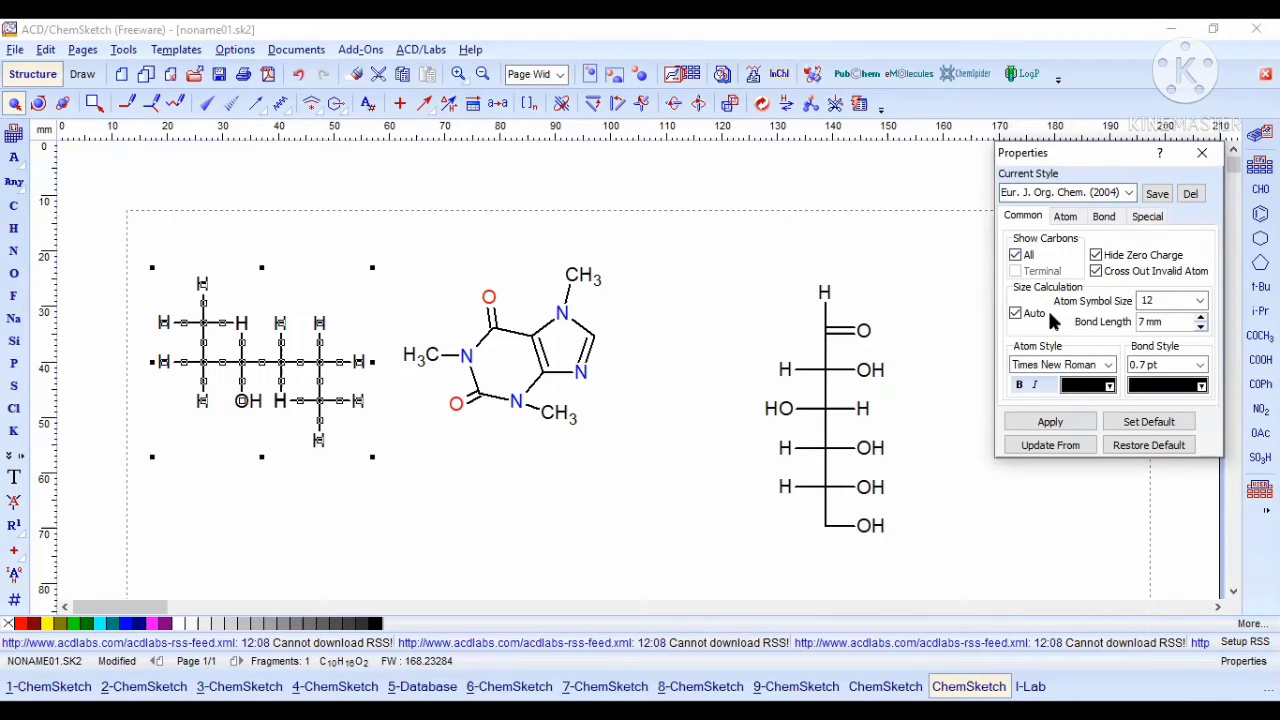
pyautogui.click(1030, 424)
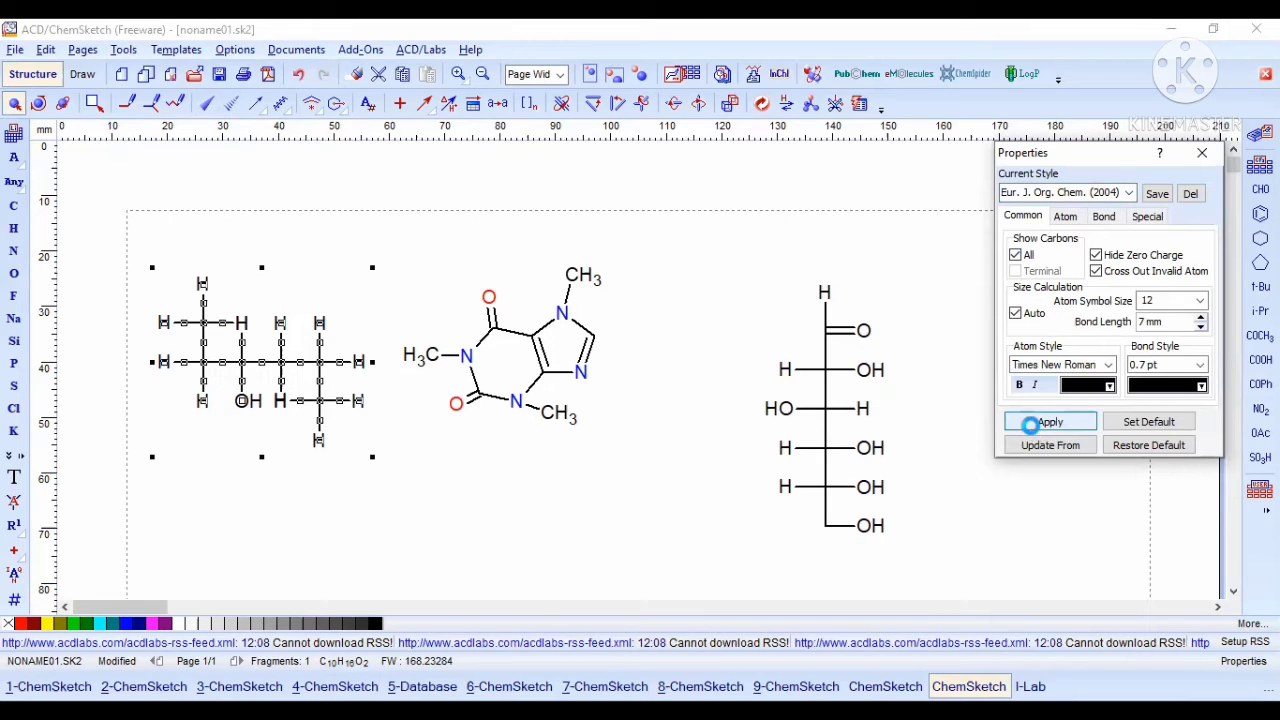
pyautogui.click(463, 486)
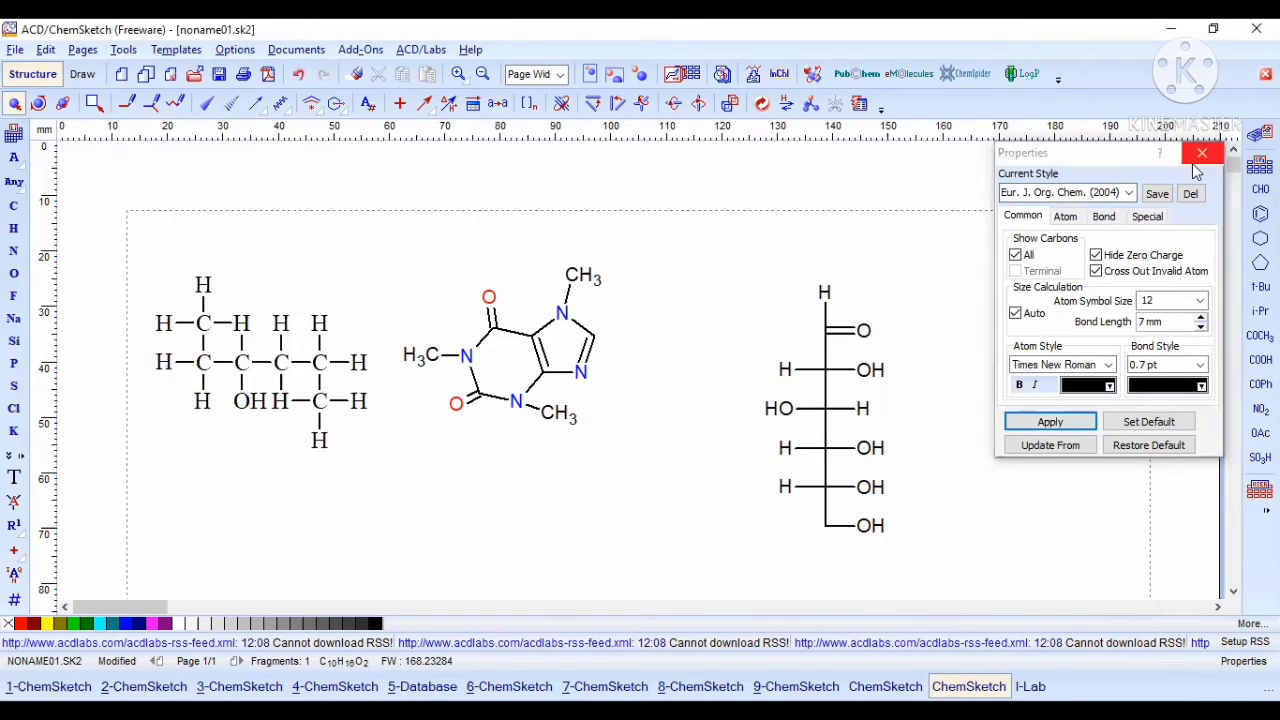
pyautogui.click(1201, 152)
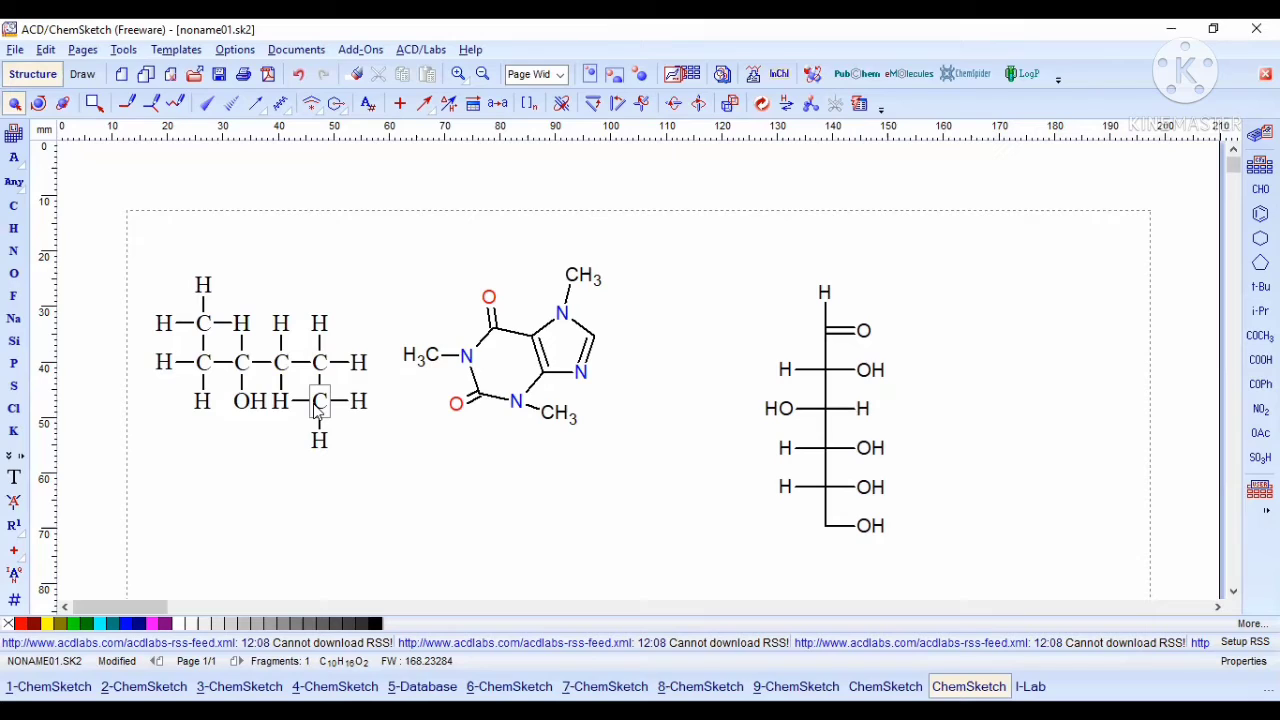
# Step: Replace the right and lower hydrogens on the alcohol's lower end carbon with carbon atoms
pyautogui.click(13, 205)
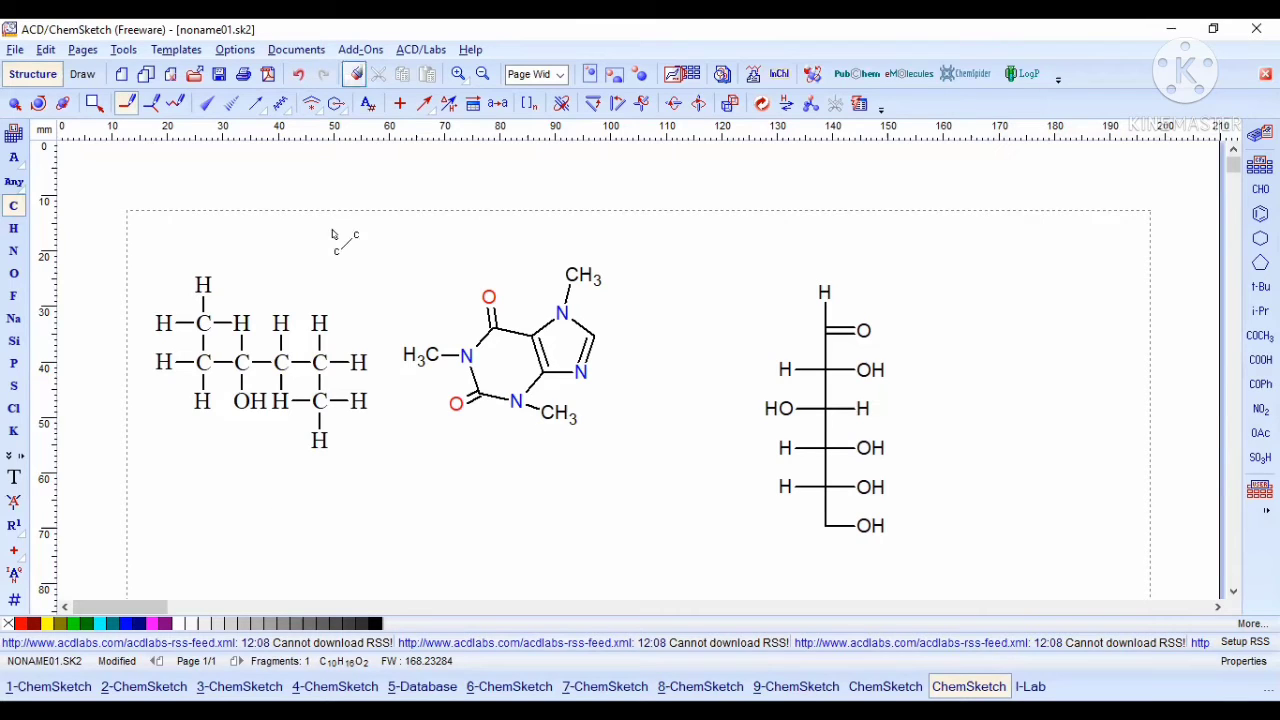
pyautogui.click(359, 402)
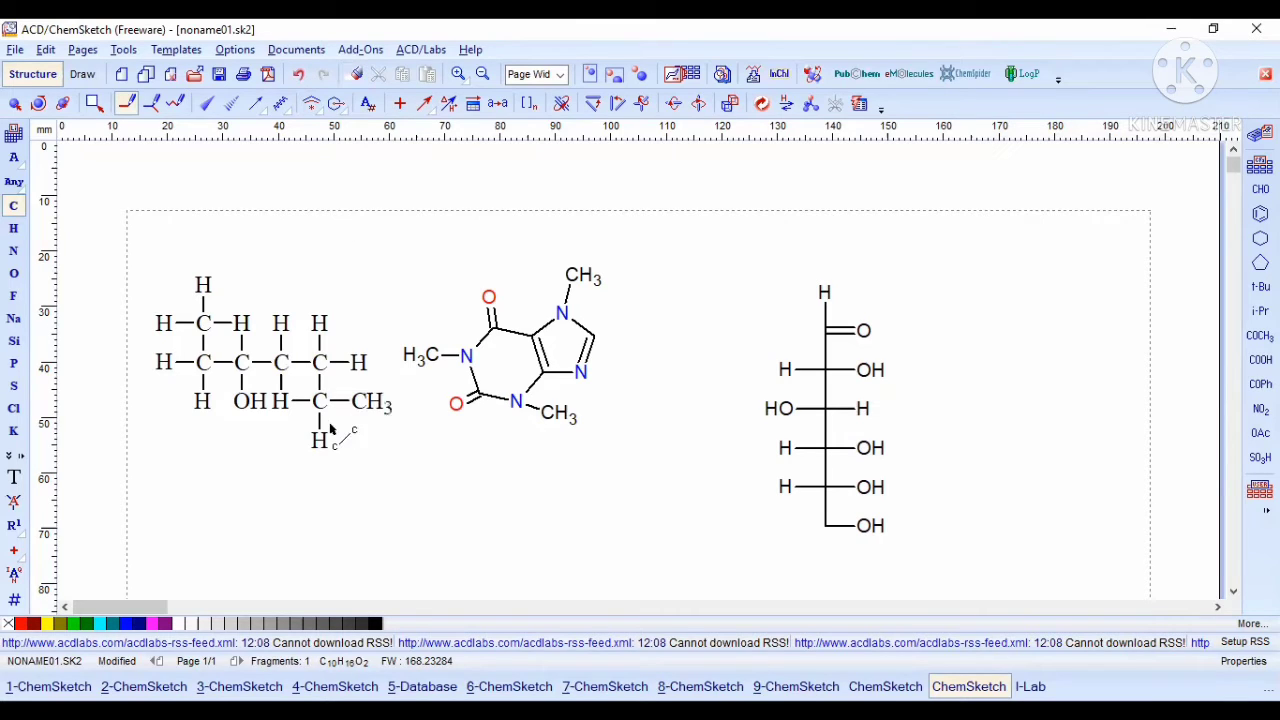
pyautogui.click(321, 440)
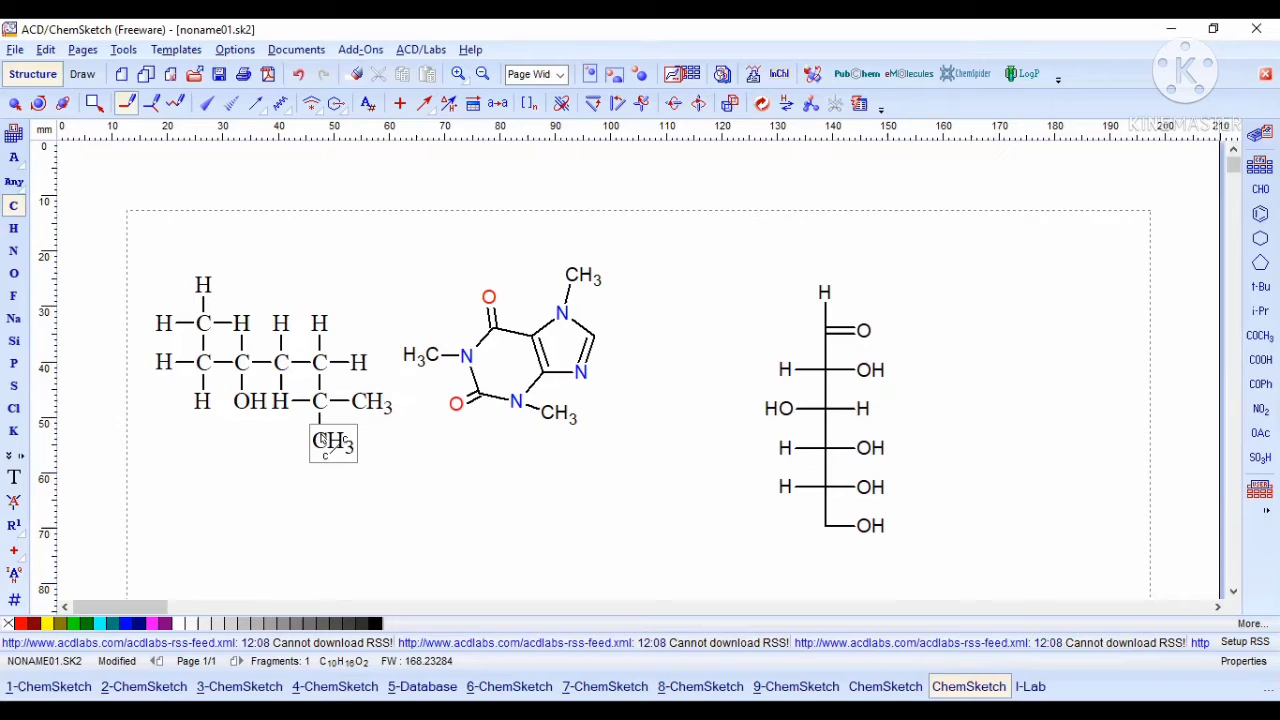
# Step: Delete the two added methyl groups and the remaining explicit hydrogen from the alcohol's lower end carbon
pyautogui.click(355, 75)
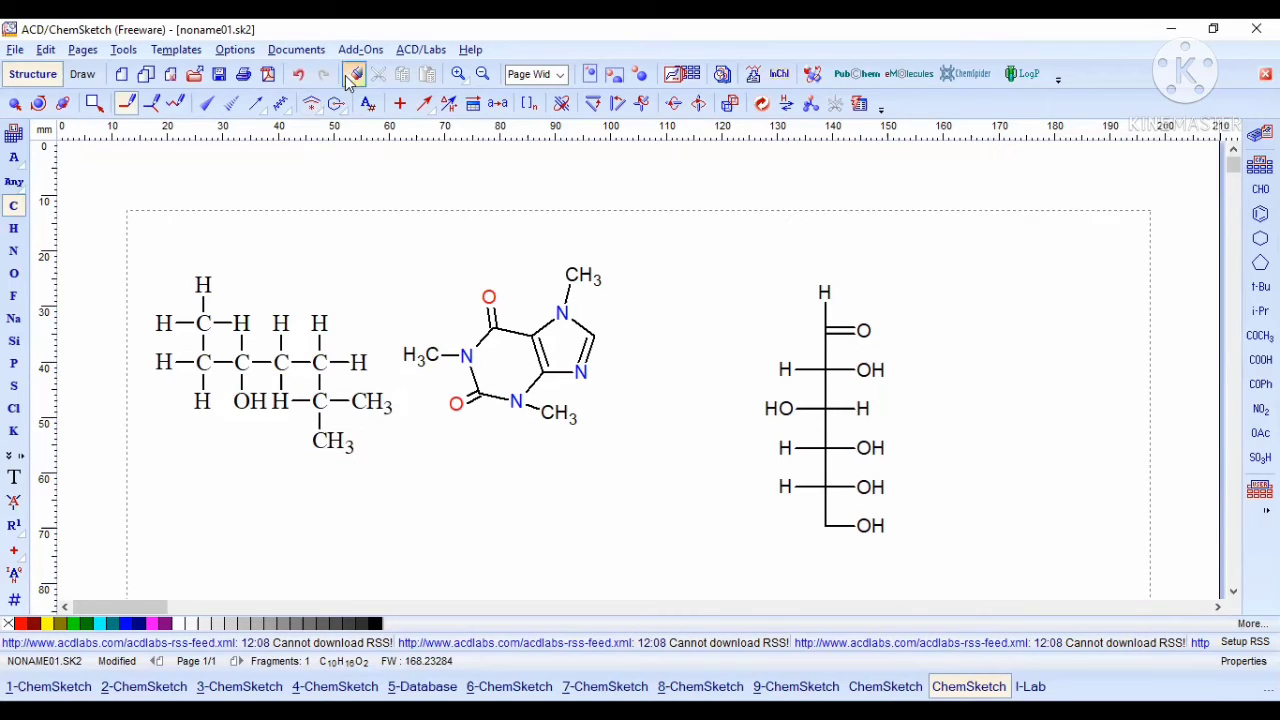
pyautogui.click(325, 438)
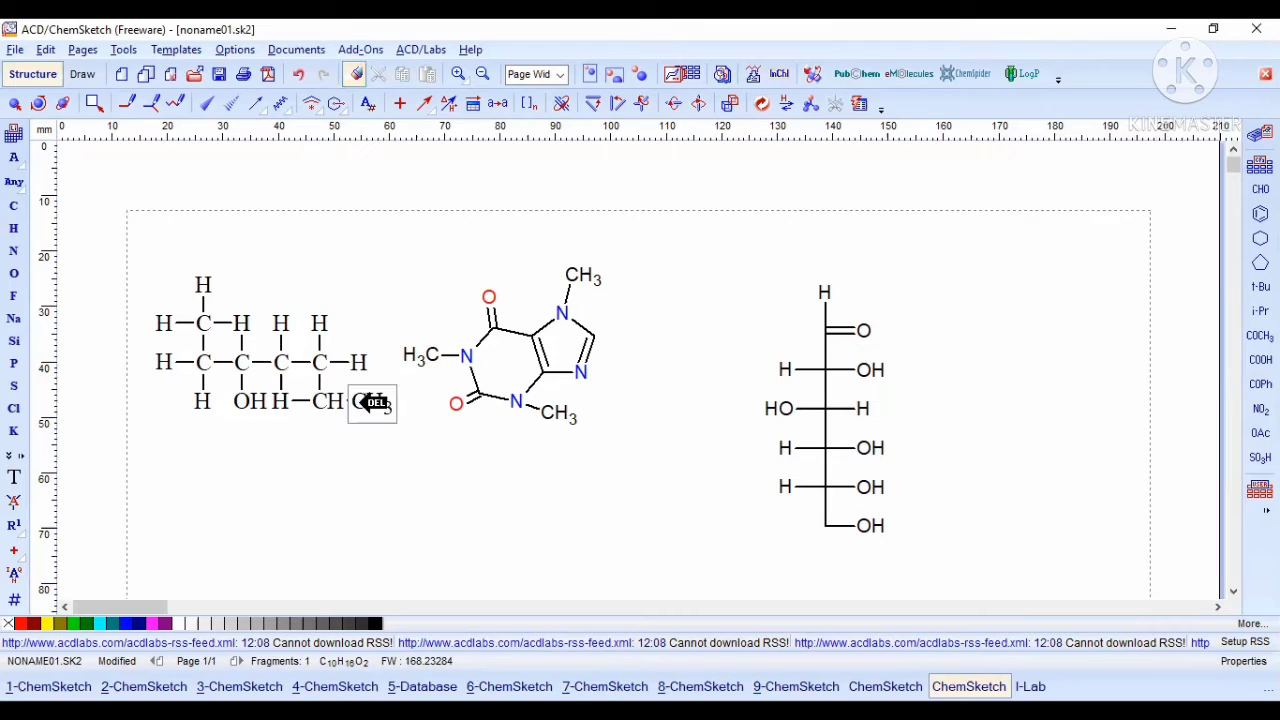
pyautogui.click(368, 402)
pyautogui.click(310, 400)
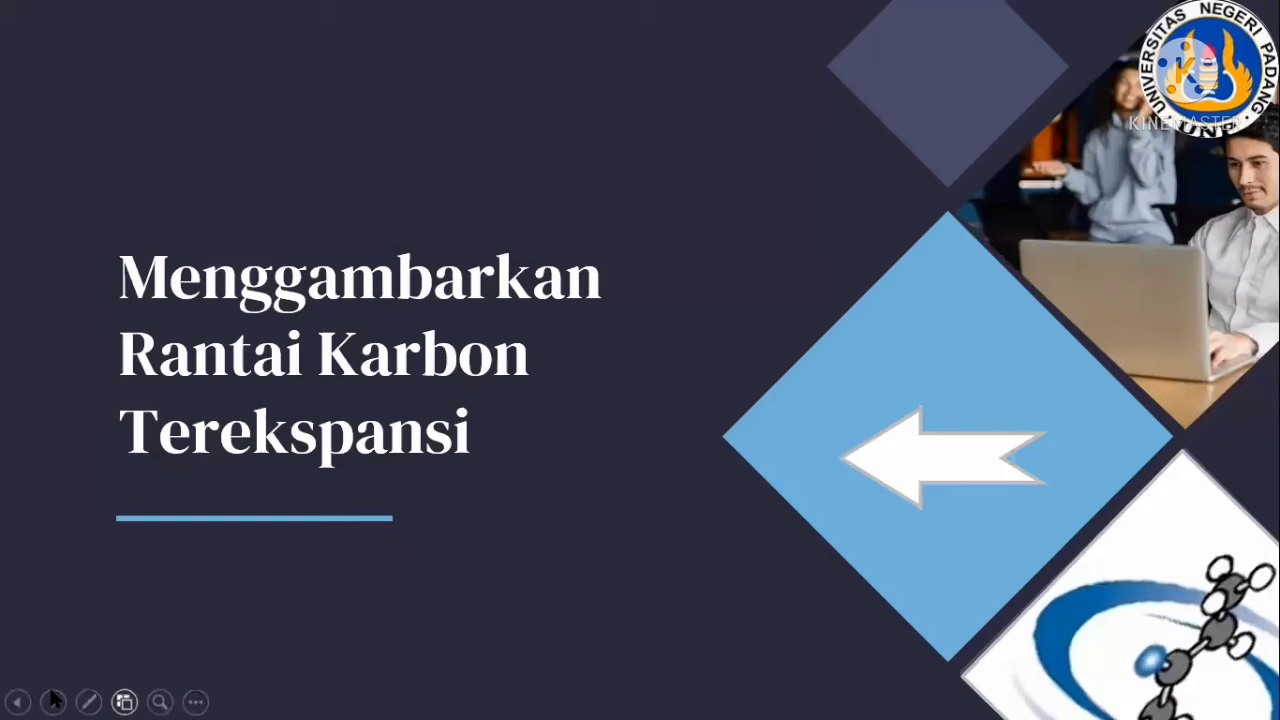
pyautogui.click(53, 701)
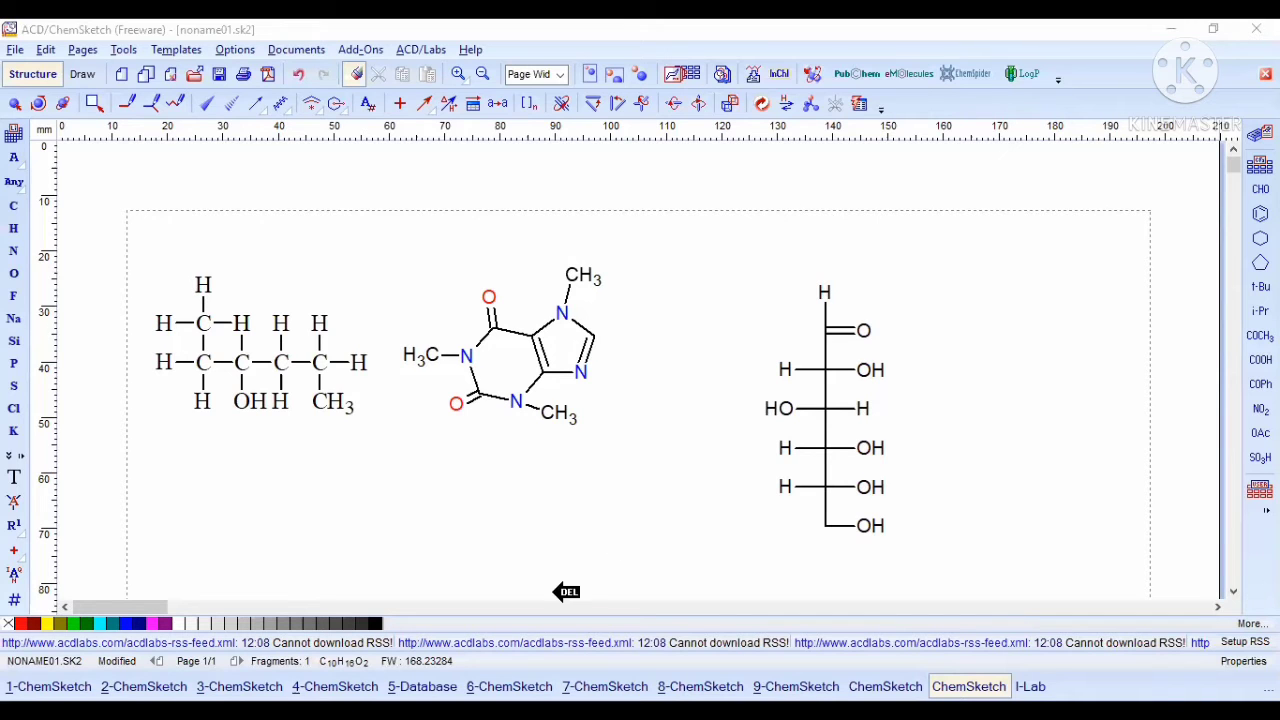
# Step: Select the whole caffeine structure and generate its chemical name as a label
pyautogui.click(15, 106)
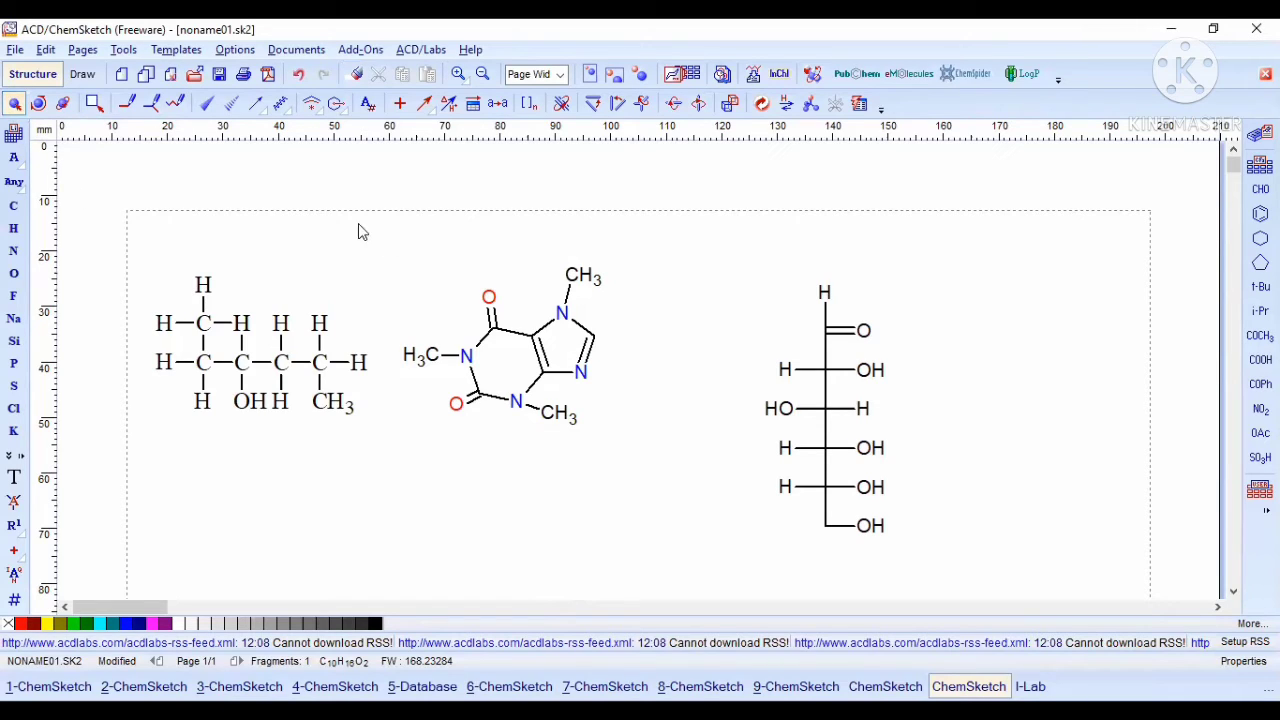
pyautogui.moveTo(370, 232); pyautogui.dragTo(628, 461)
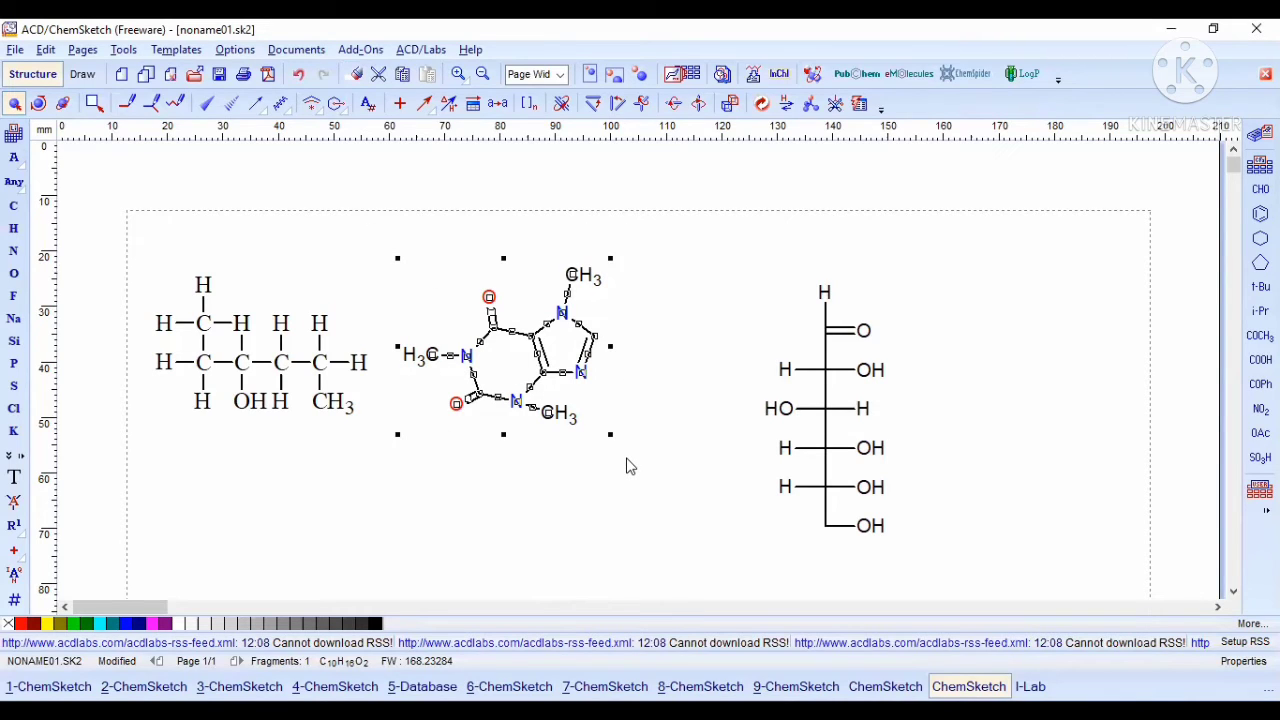
pyautogui.click(123, 50)
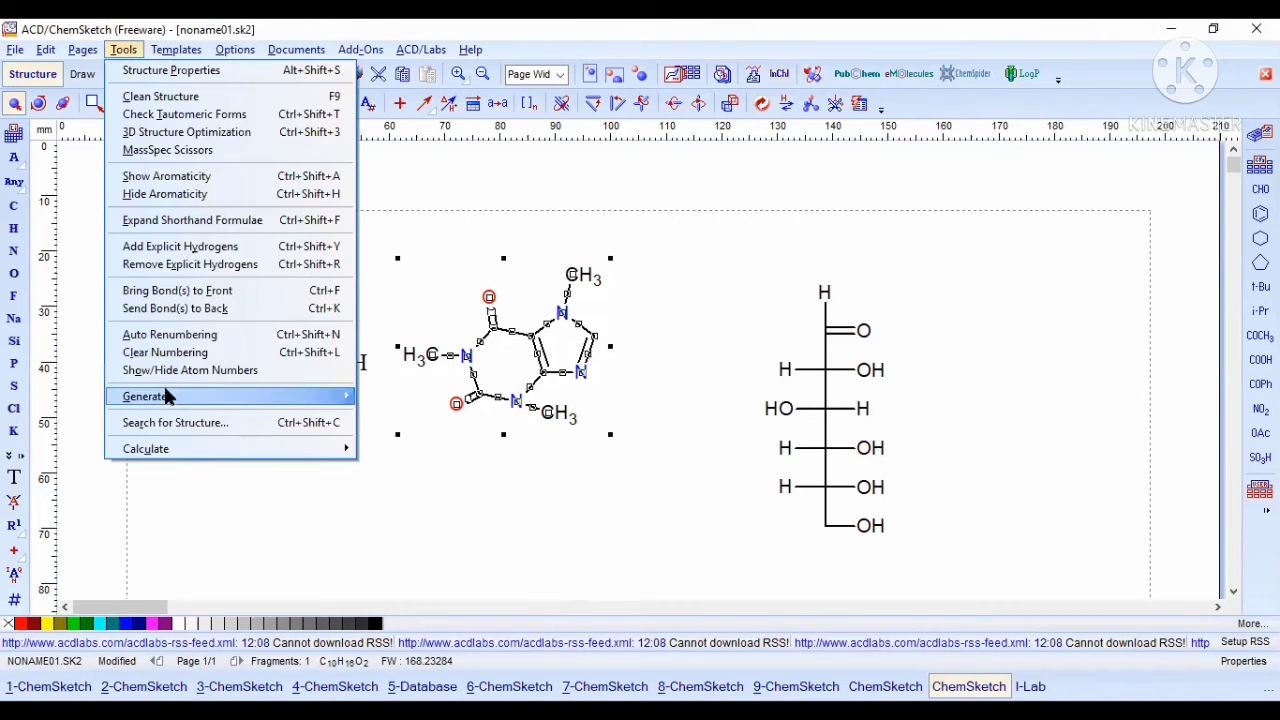
pyautogui.moveTo(166, 399)
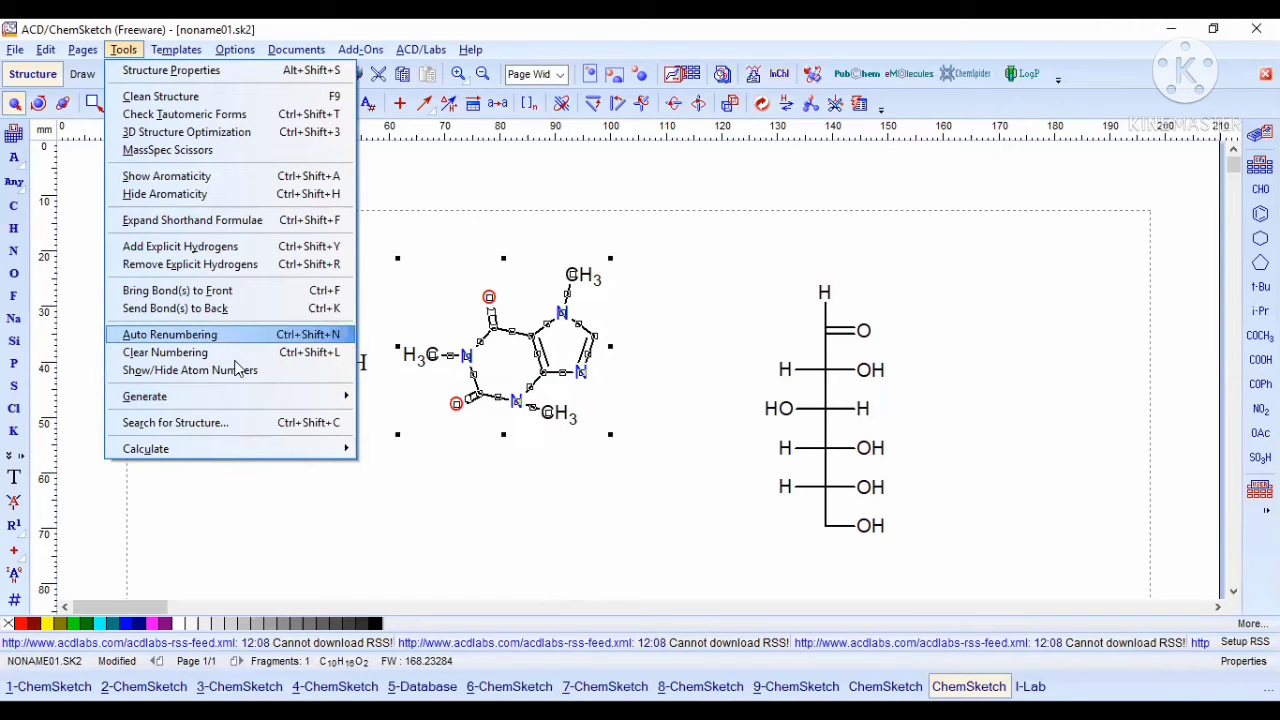
pyautogui.moveTo(341, 397)
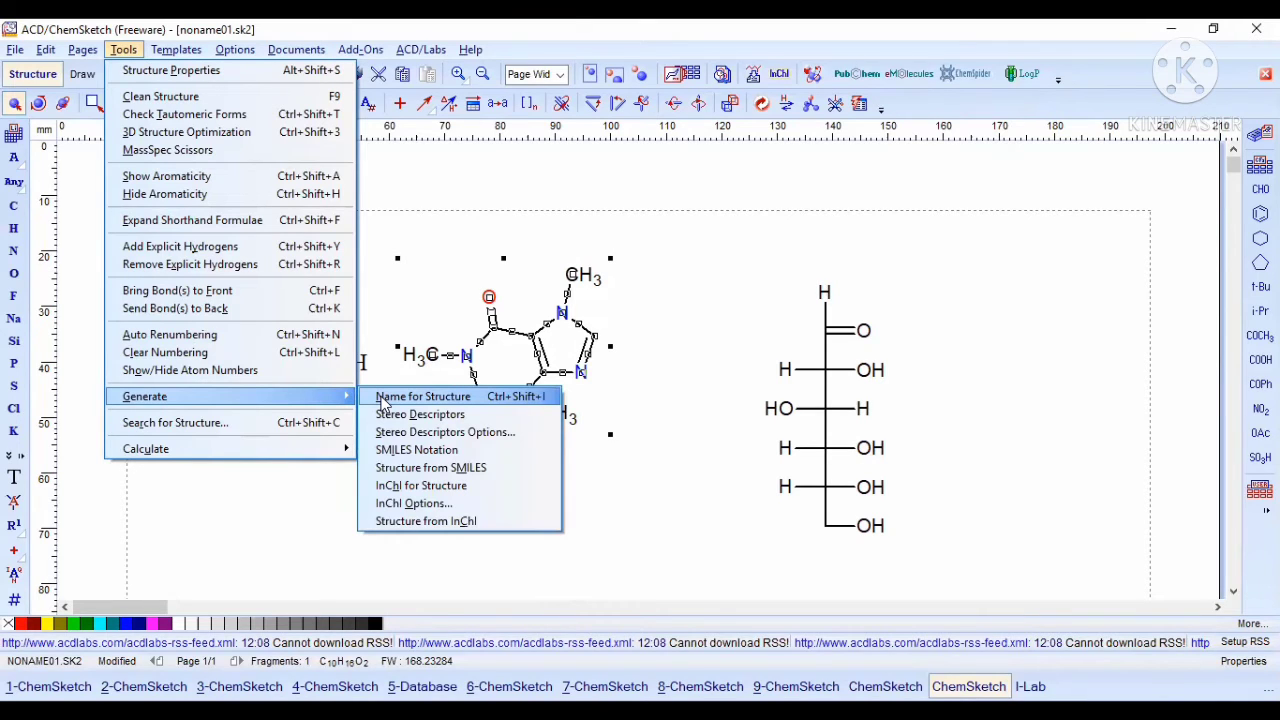
pyautogui.click(383, 397)
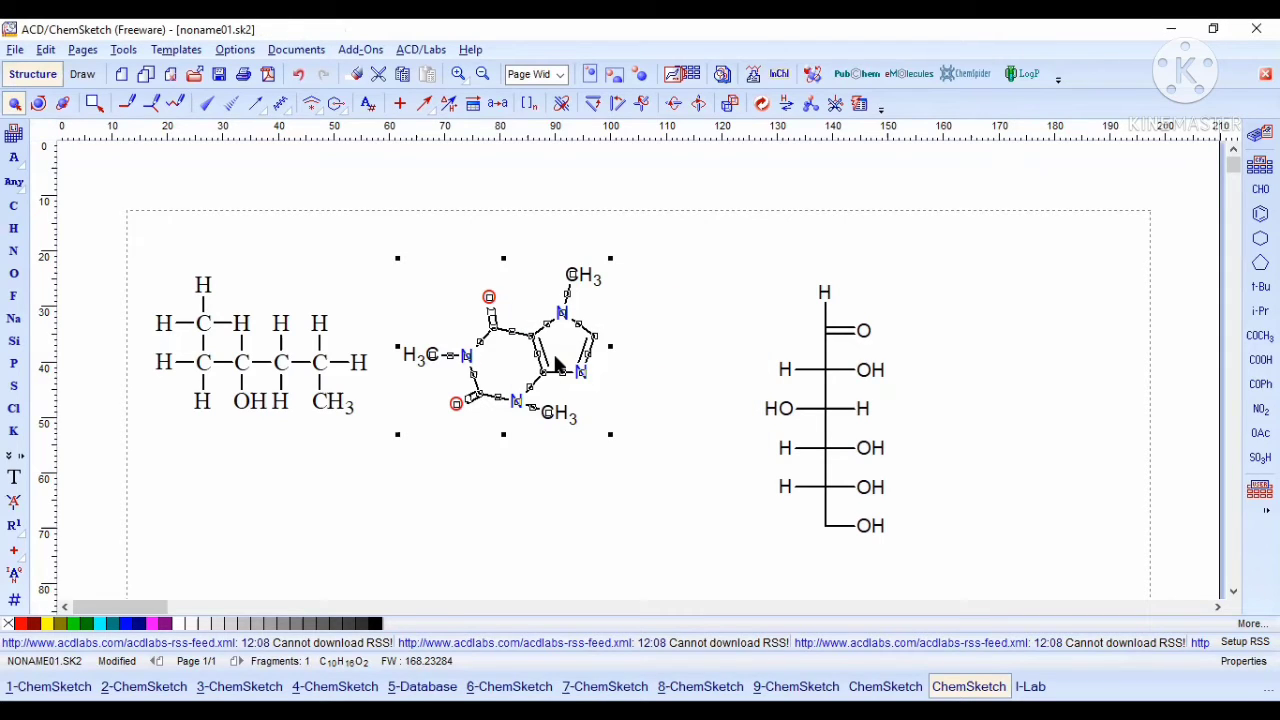
pyautogui.click(637, 371)
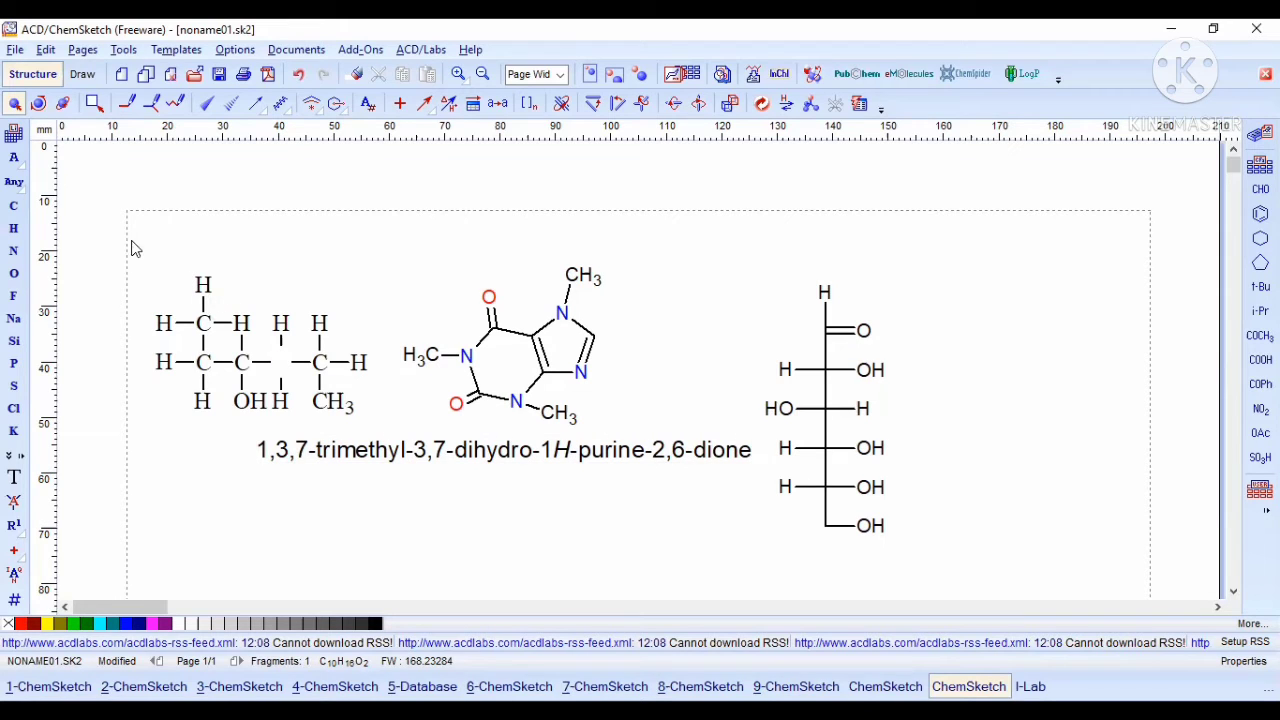
# Step: Generate the chemical name for the six-carbon alcohol and move its label clear of the caffeine name, below and to its left
pyautogui.moveTo(129, 242)
pyautogui.mouseDown()
pyautogui.moveTo(285, 378)
pyautogui.moveTo(378, 432)
pyautogui.mouseUp()
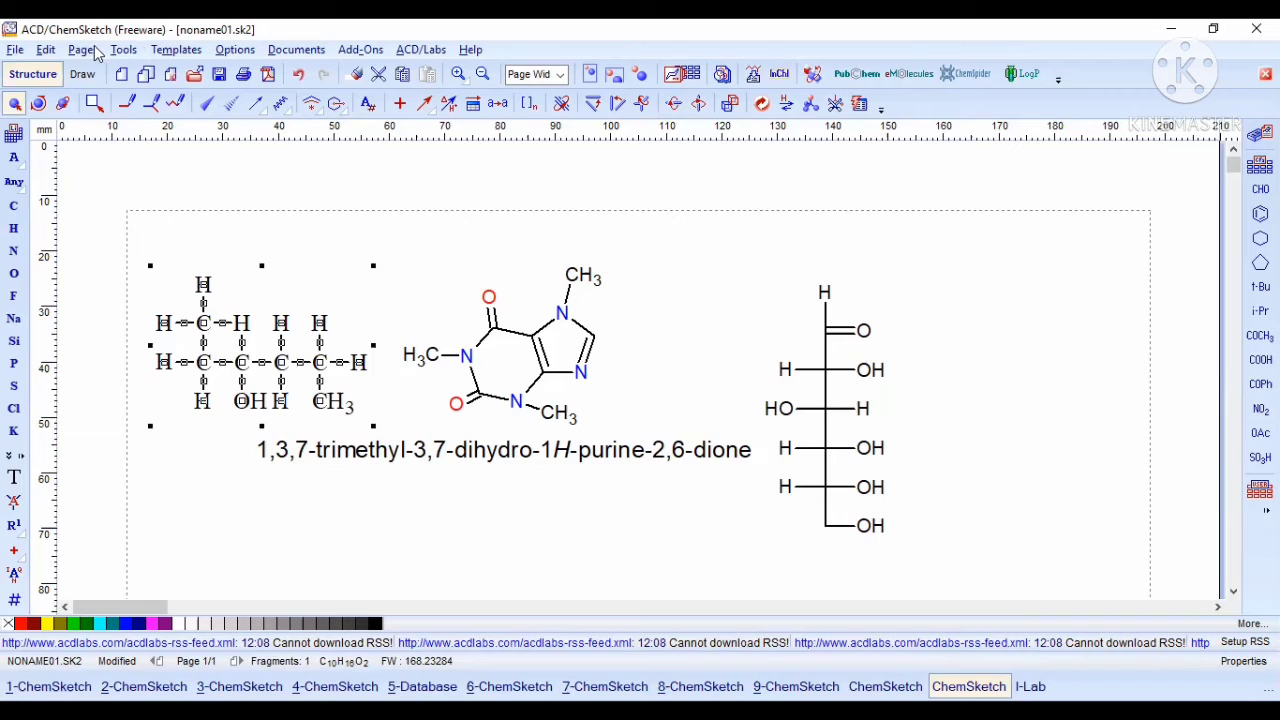
pyautogui.click(753, 76)
pyautogui.click(258, 466)
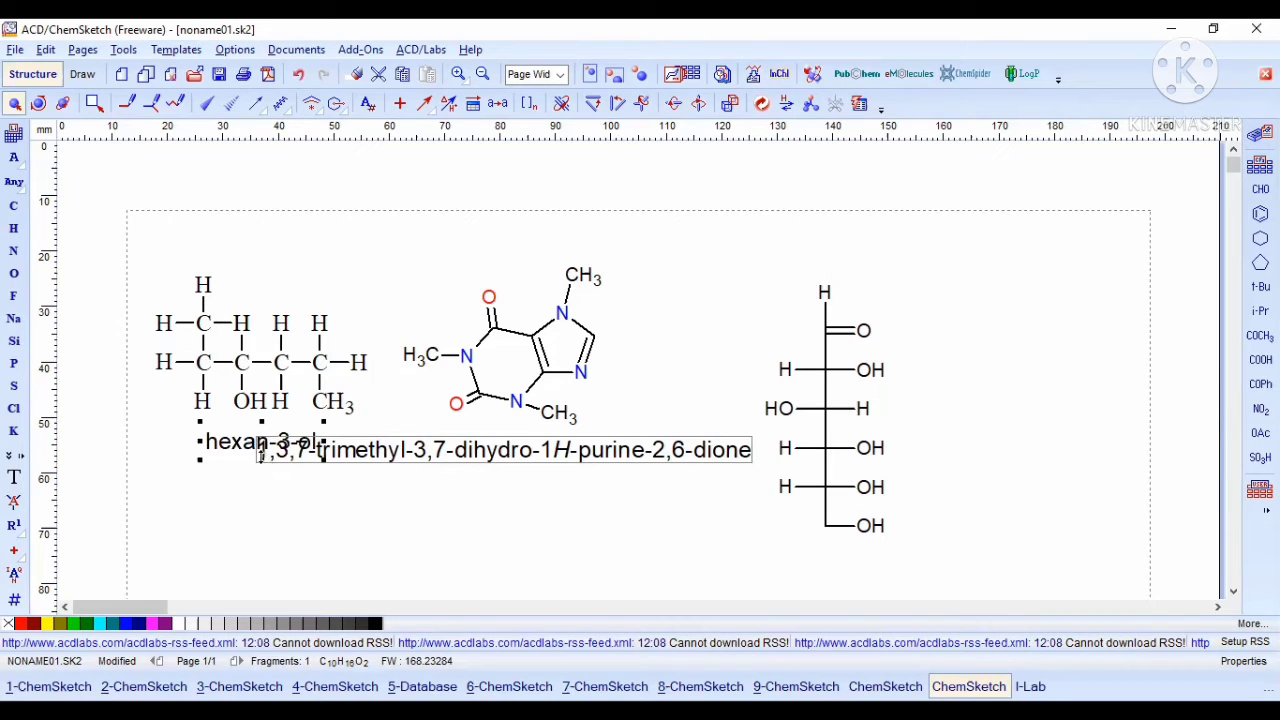
pyautogui.moveTo(262, 466)
pyautogui.mouseDown()
pyautogui.moveTo(262, 430)
pyautogui.moveTo(261, 447)
pyautogui.mouseUp()
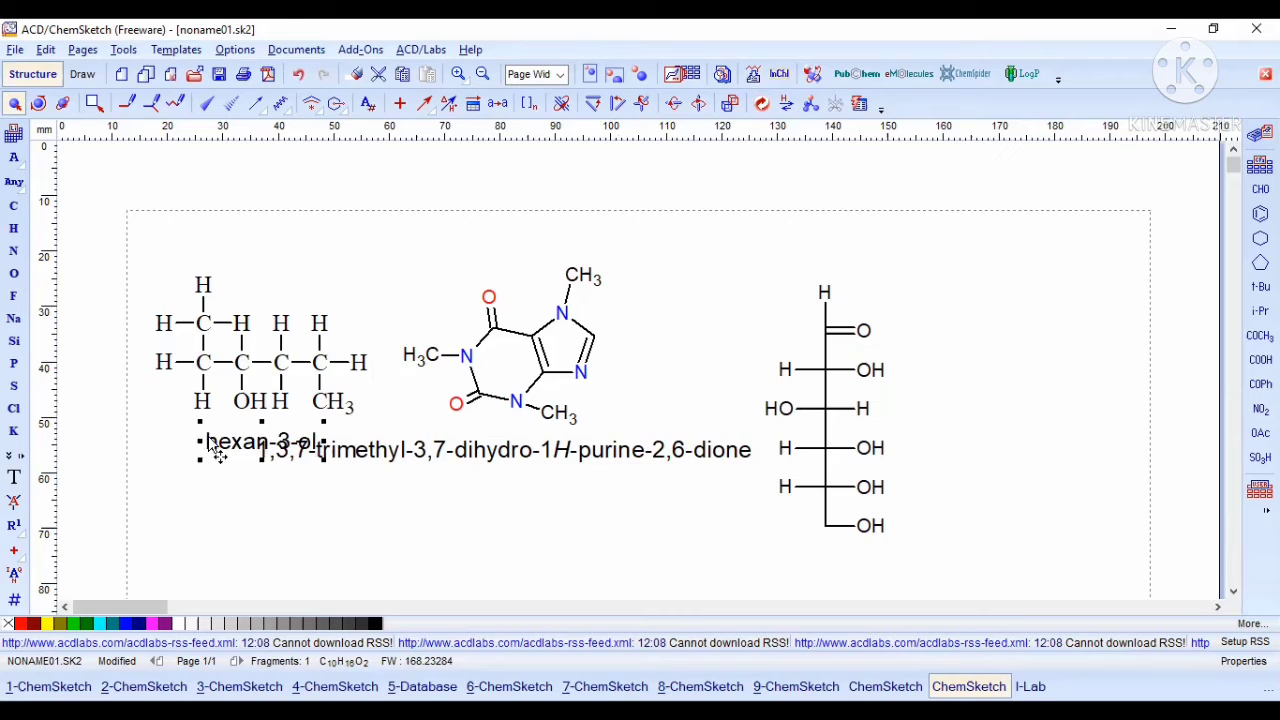
pyautogui.moveTo(195, 456); pyautogui.dragTo(170, 490)
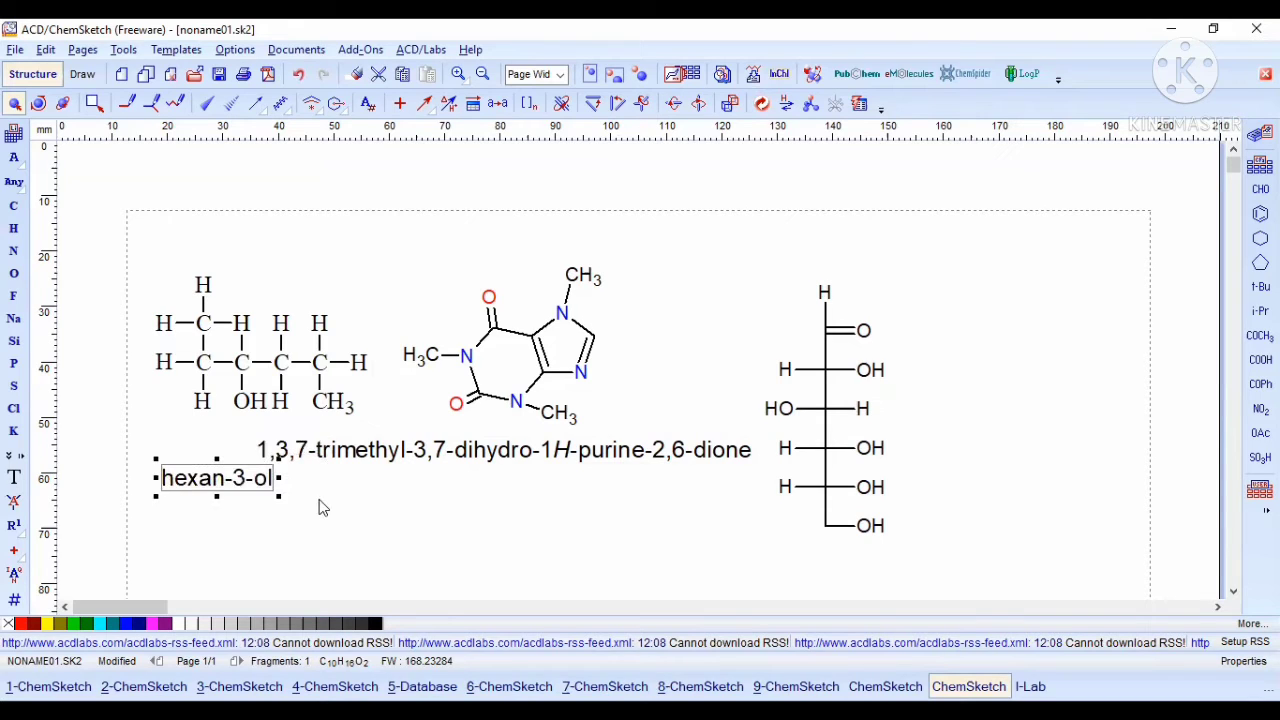
pyautogui.click(317, 482)
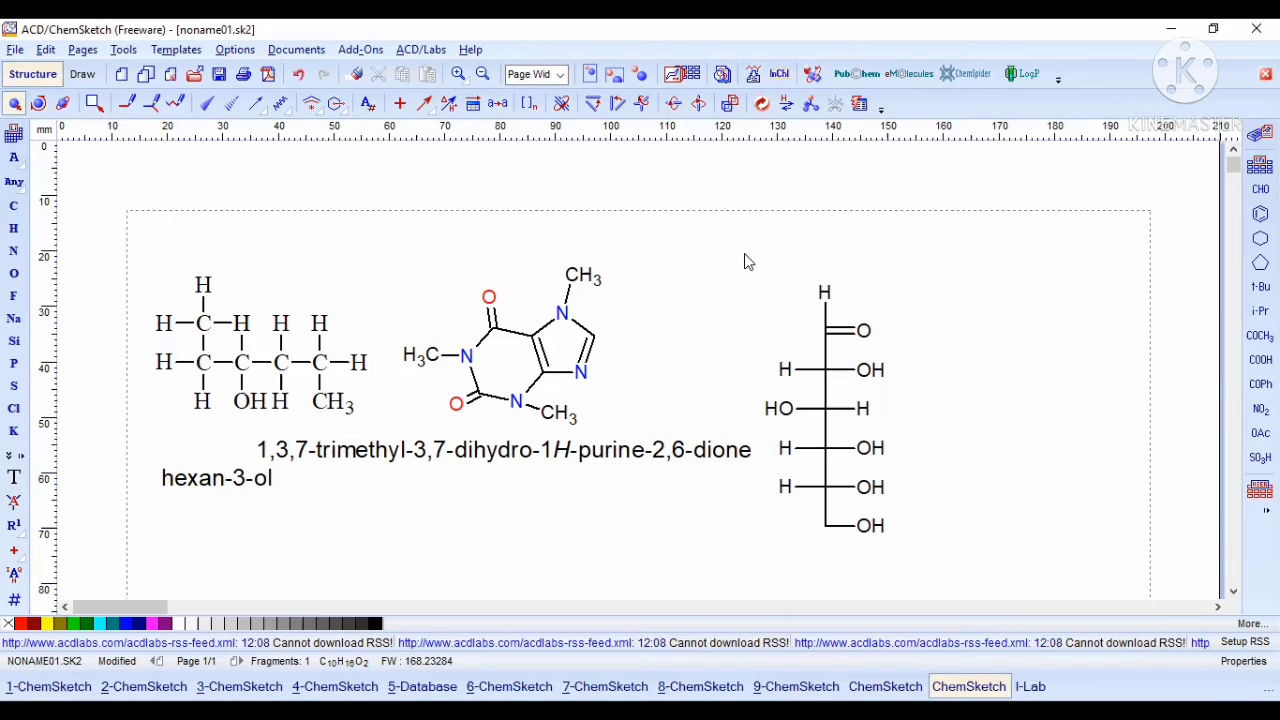
# Step: Select the whole open-chain glucose structure and generate its chemical name
pyautogui.moveTo(746, 251); pyautogui.dragTo(921, 539)
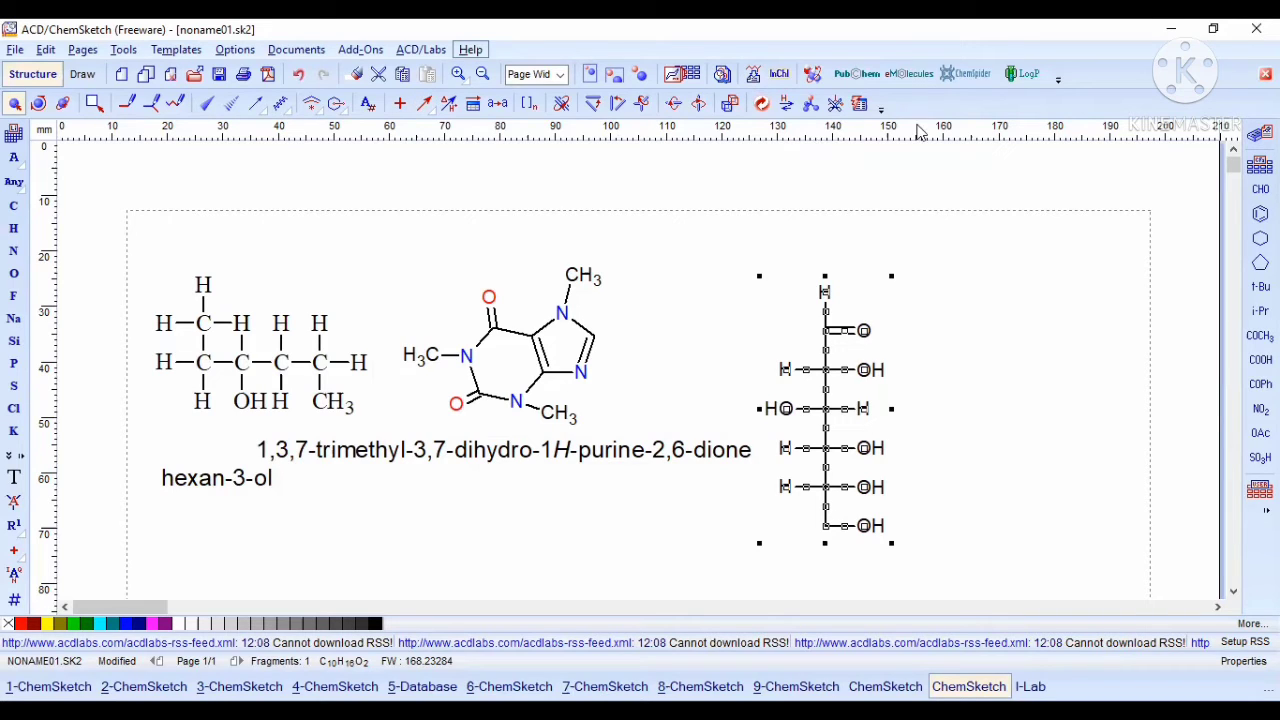
pyautogui.click(757, 77)
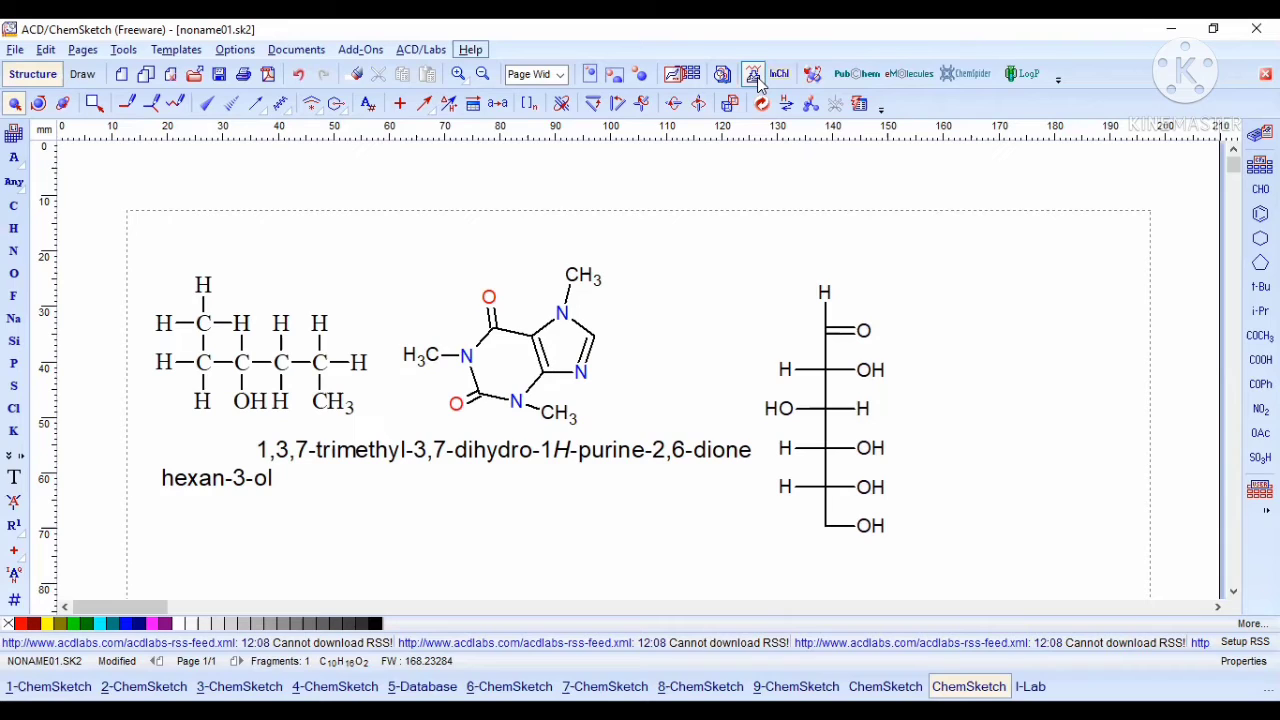
pyautogui.click(638, 479)
pyautogui.moveTo(906, 548); pyautogui.dragTo(754, 191)
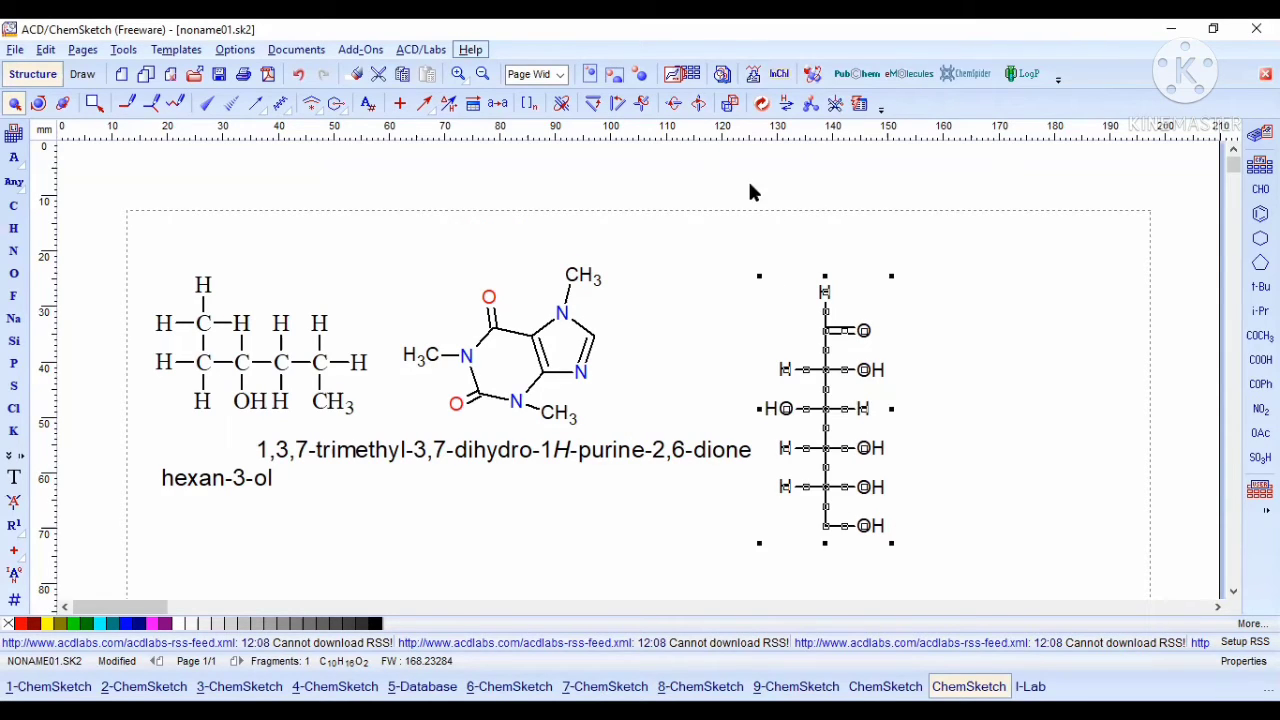
pyautogui.click(750, 68)
pyautogui.click(965, 488)
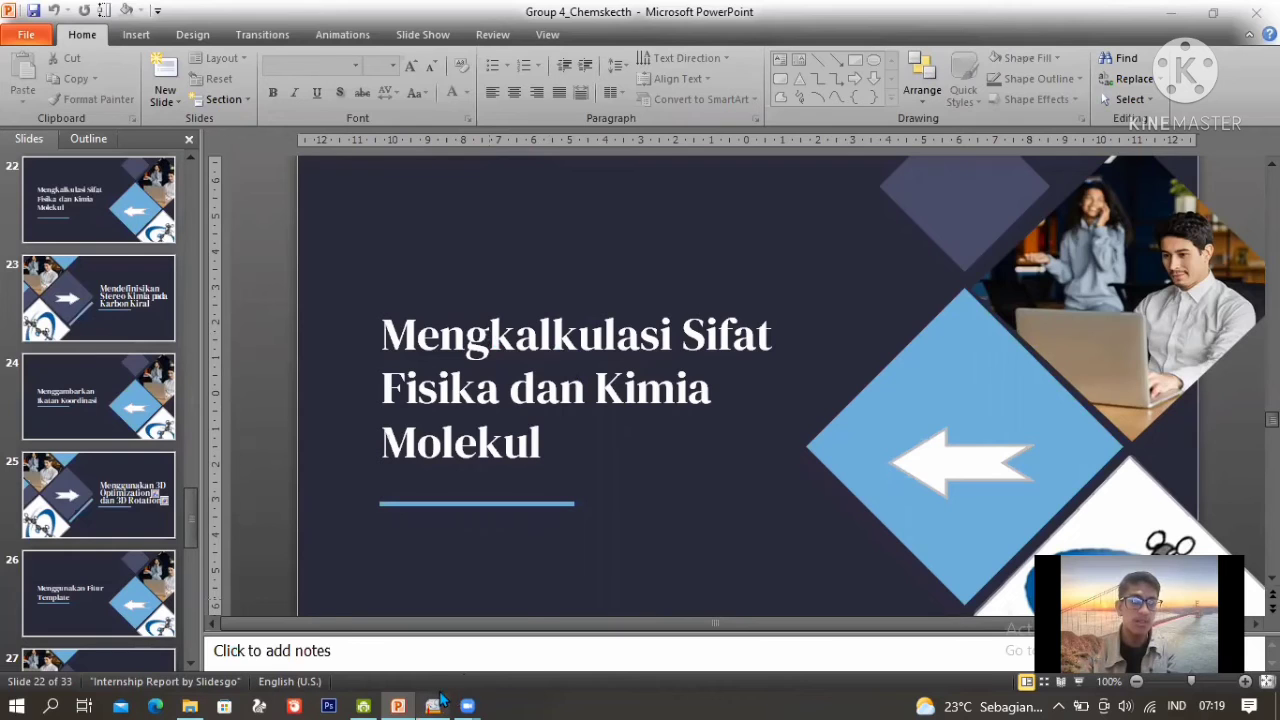
# Step: Switch from the PowerPoint presentation to the ACD/ChemSketch window containing the menthol structure
pyautogui.moveTo(441, 700)
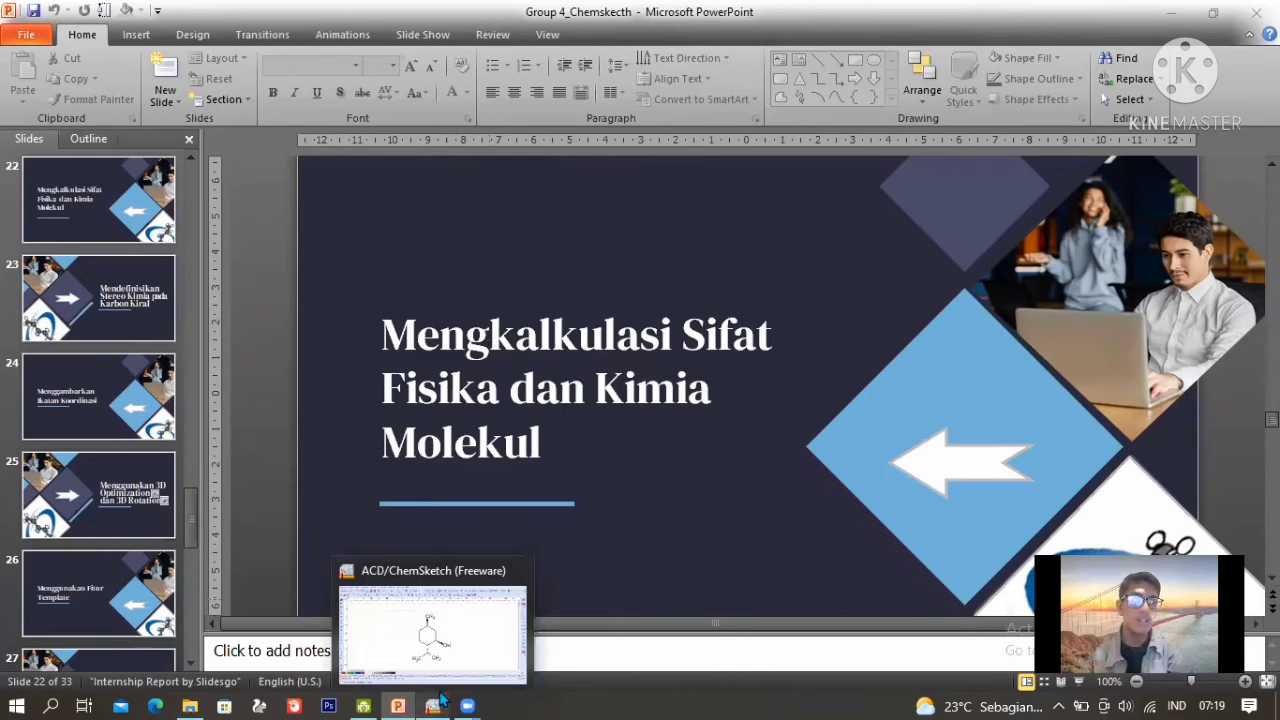
pyautogui.click(441, 700)
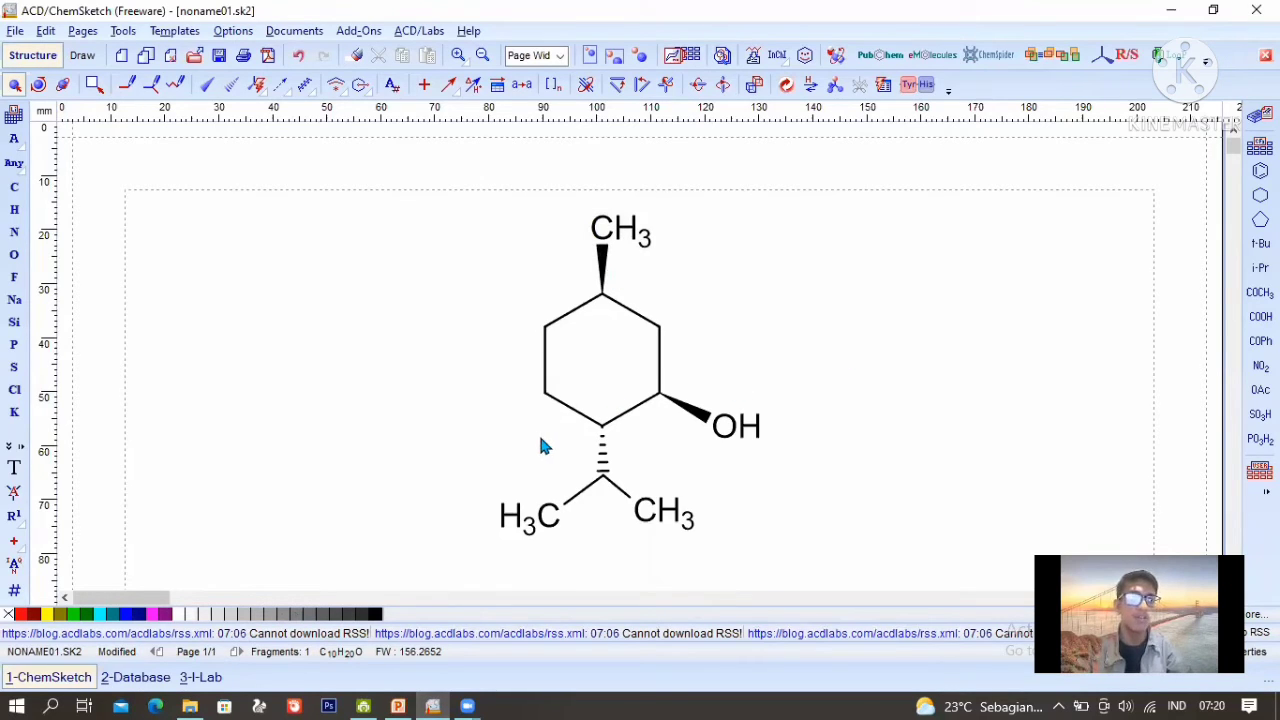
# Step: Select the whole menthol structure, calculate all its properties, and move the results window clear of the molecule
pyautogui.moveTo(462, 219); pyautogui.dragTo(788, 553)
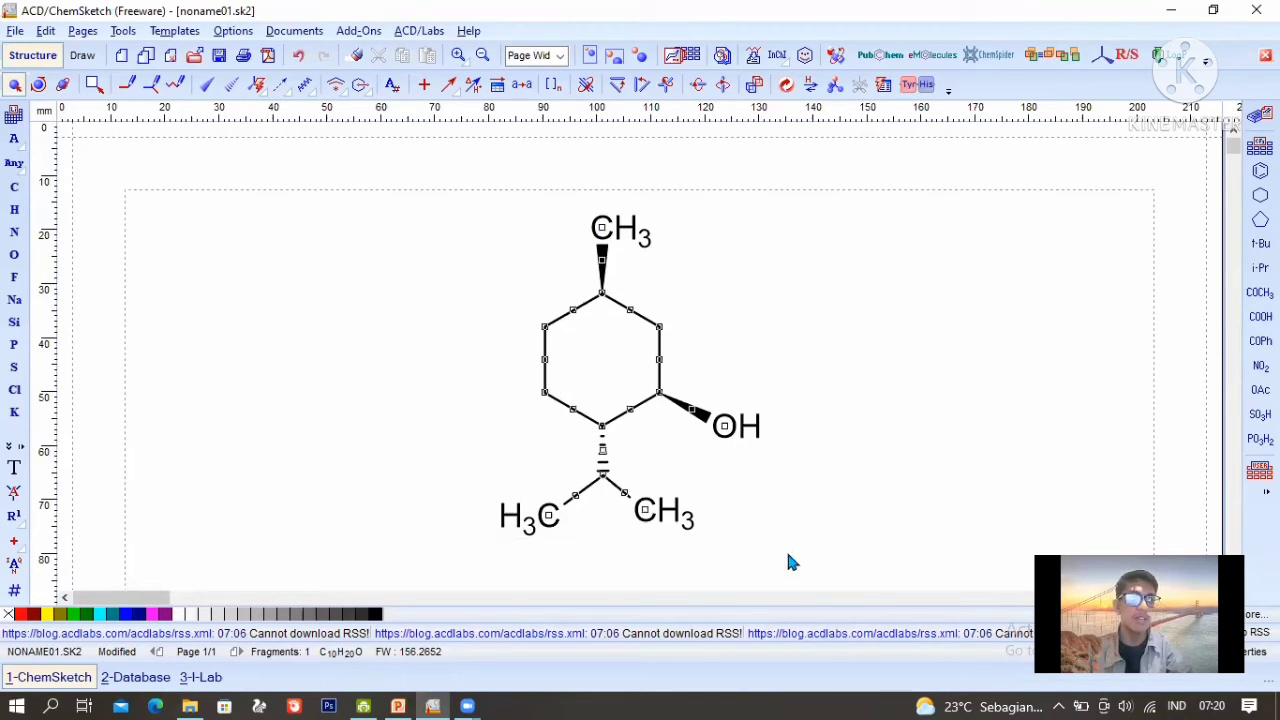
pyautogui.click(18, 90)
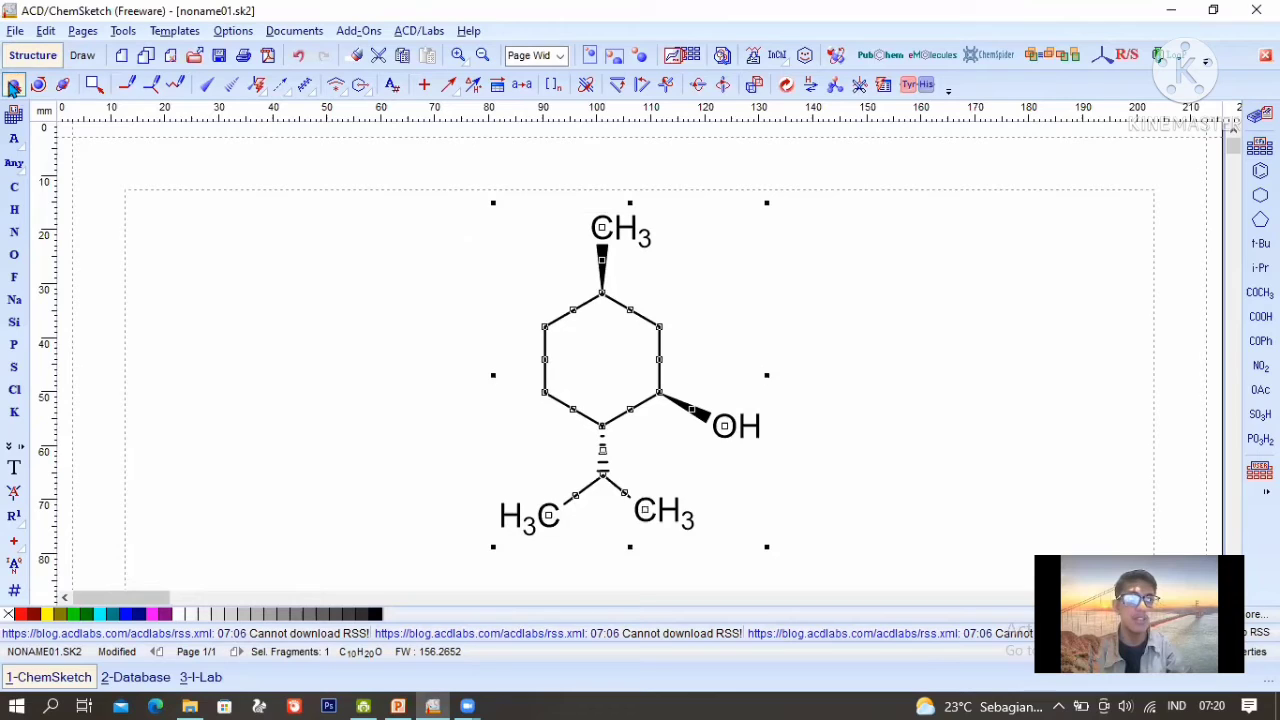
pyautogui.click(407, 252)
pyautogui.moveTo(519, 301); pyautogui.dragTo(804, 554)
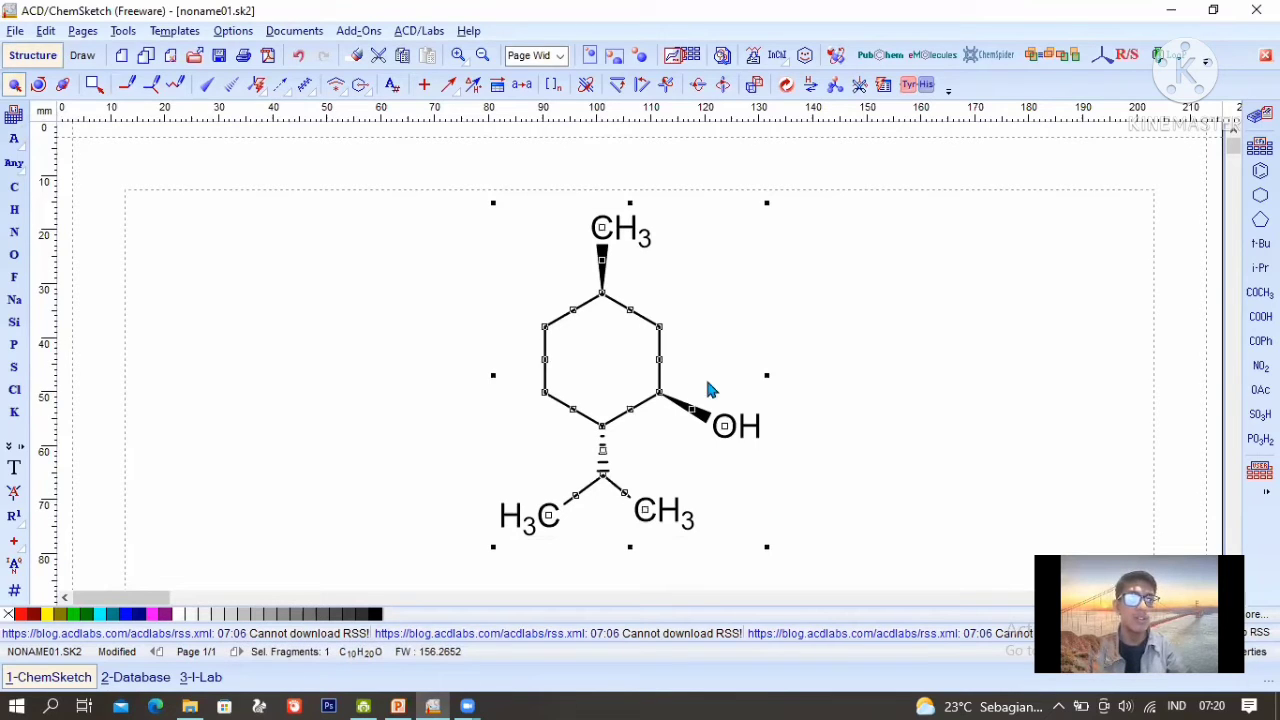
pyautogui.click(126, 38)
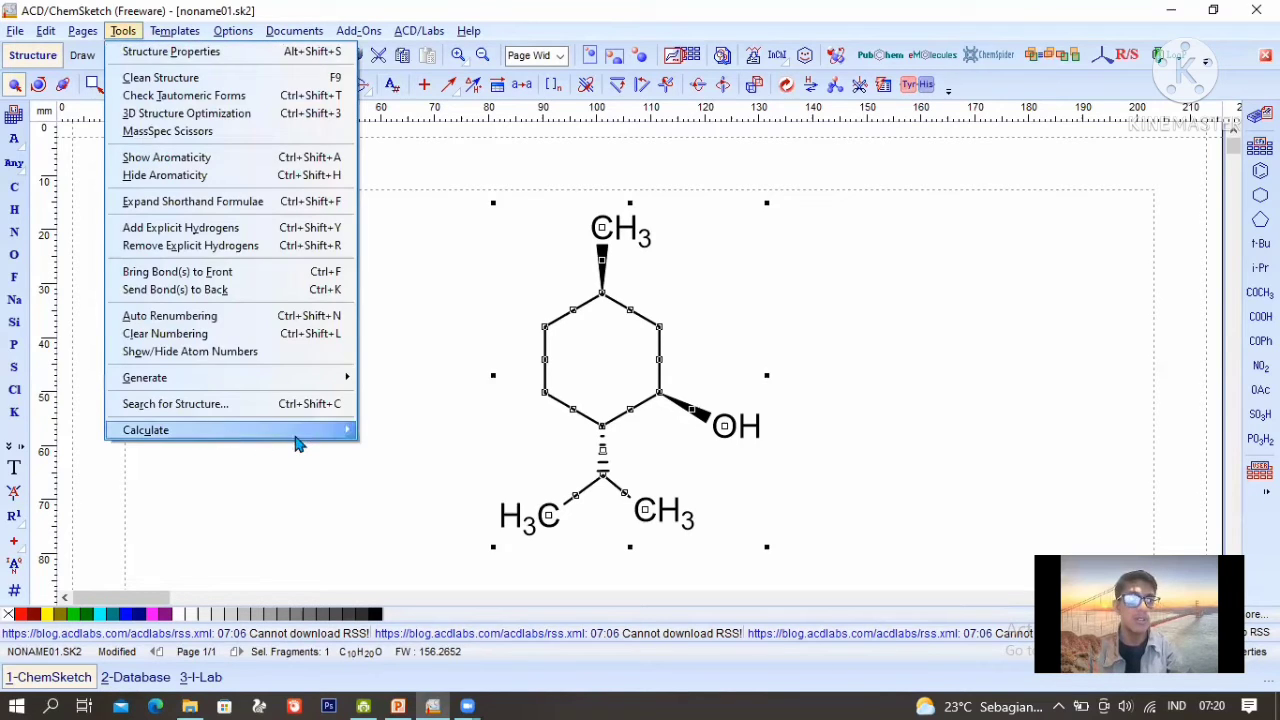
pyautogui.moveTo(300, 440)
pyautogui.click(462, 658)
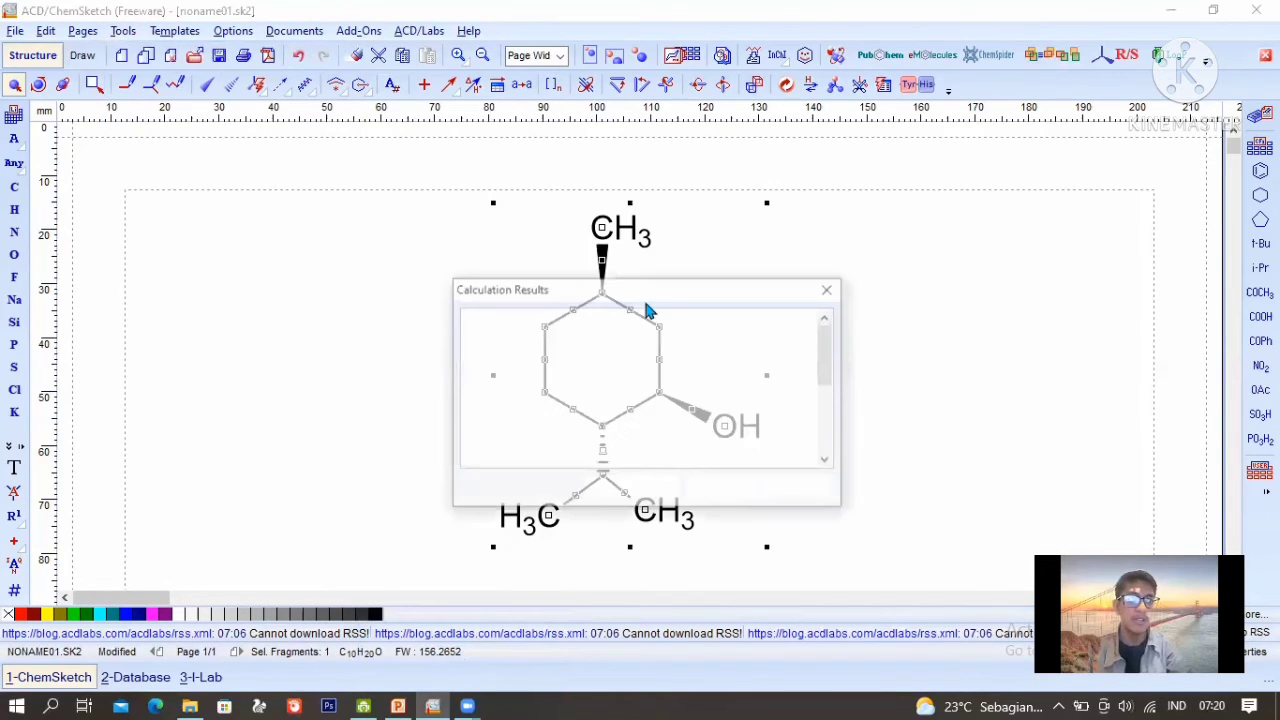
pyautogui.moveTo(645, 295); pyautogui.dragTo(281, 198)
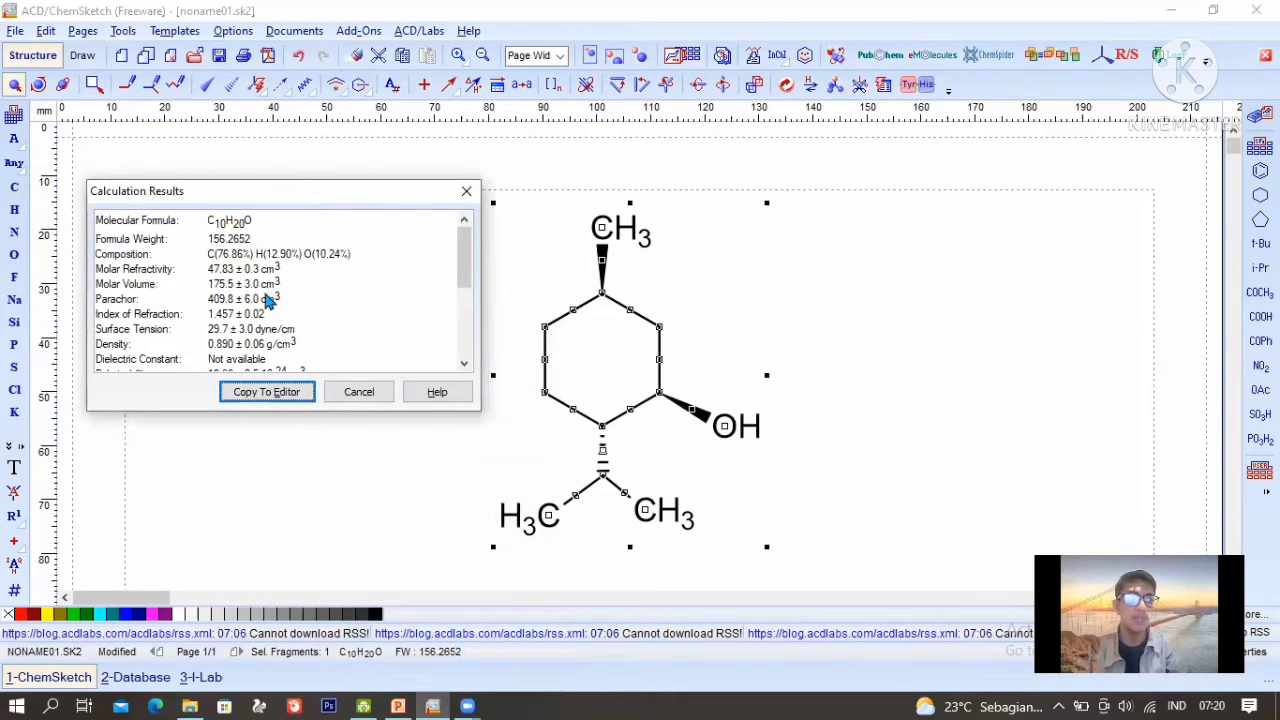
# Step: Read through the full list of calculated menthol properties, from molecular formula to ion masses, and close the results
pyautogui.scroll(-2, 265, 300)
pyautogui.scroll(-2, 262, 303)
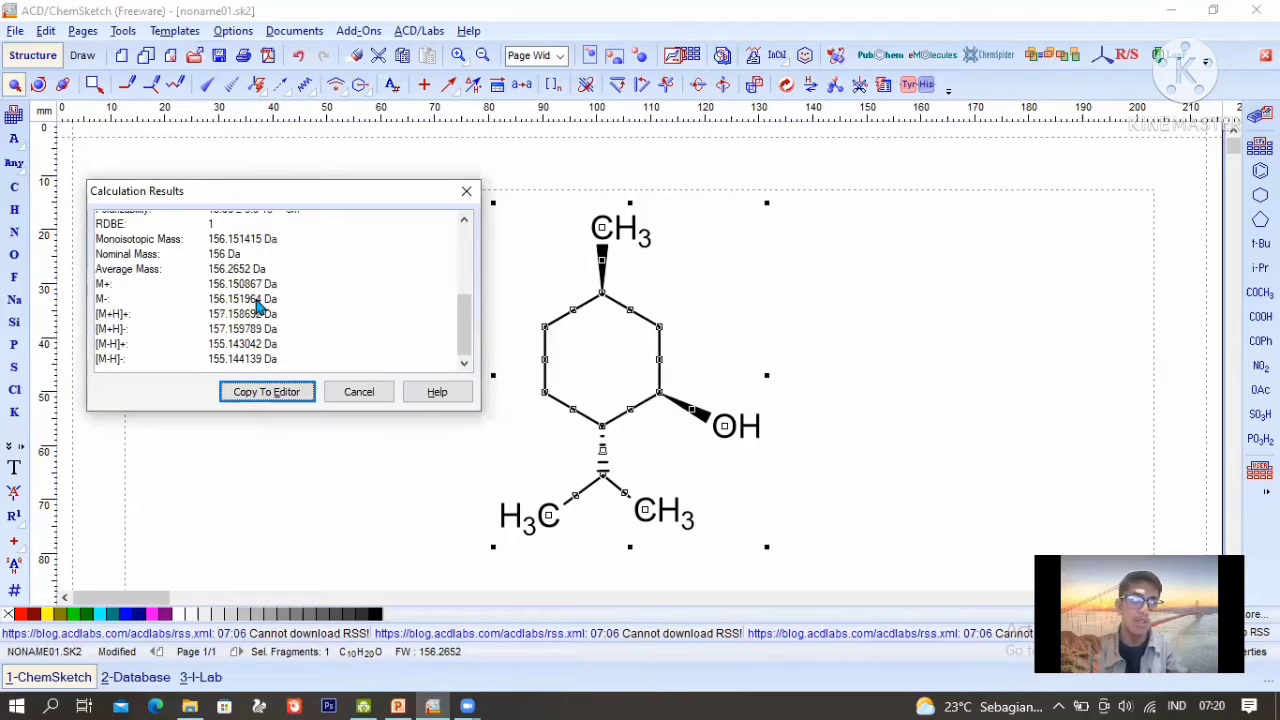
pyautogui.scroll(3, 257, 305)
pyautogui.scroll(1, 150, 252)
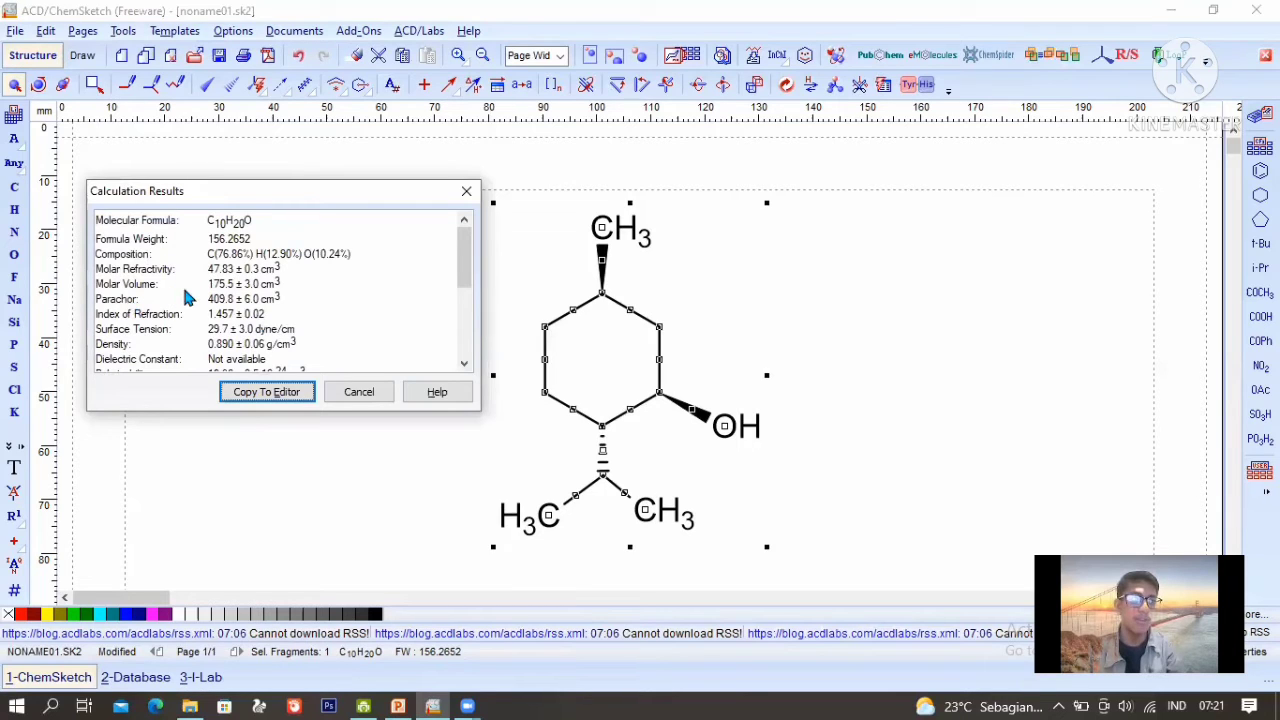
pyautogui.scroll(-1, 183, 284)
pyautogui.scroll(-2, 381, 260)
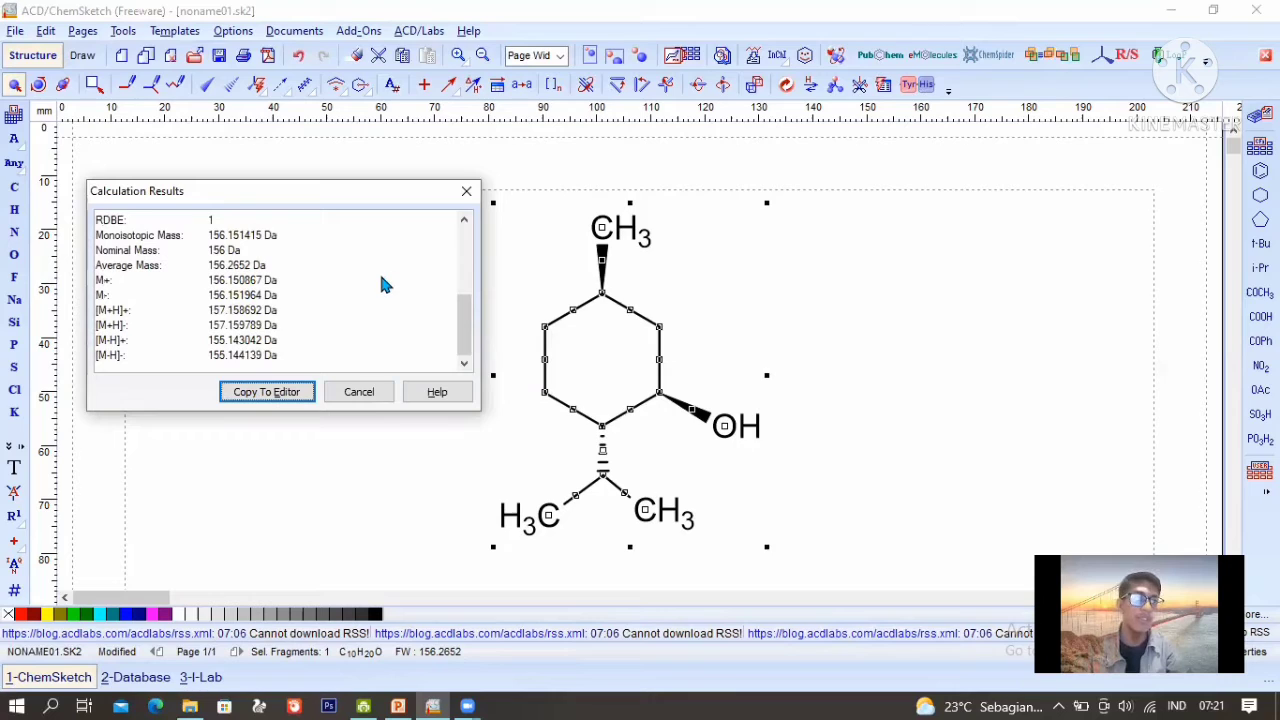
pyautogui.scroll(3, 382, 275)
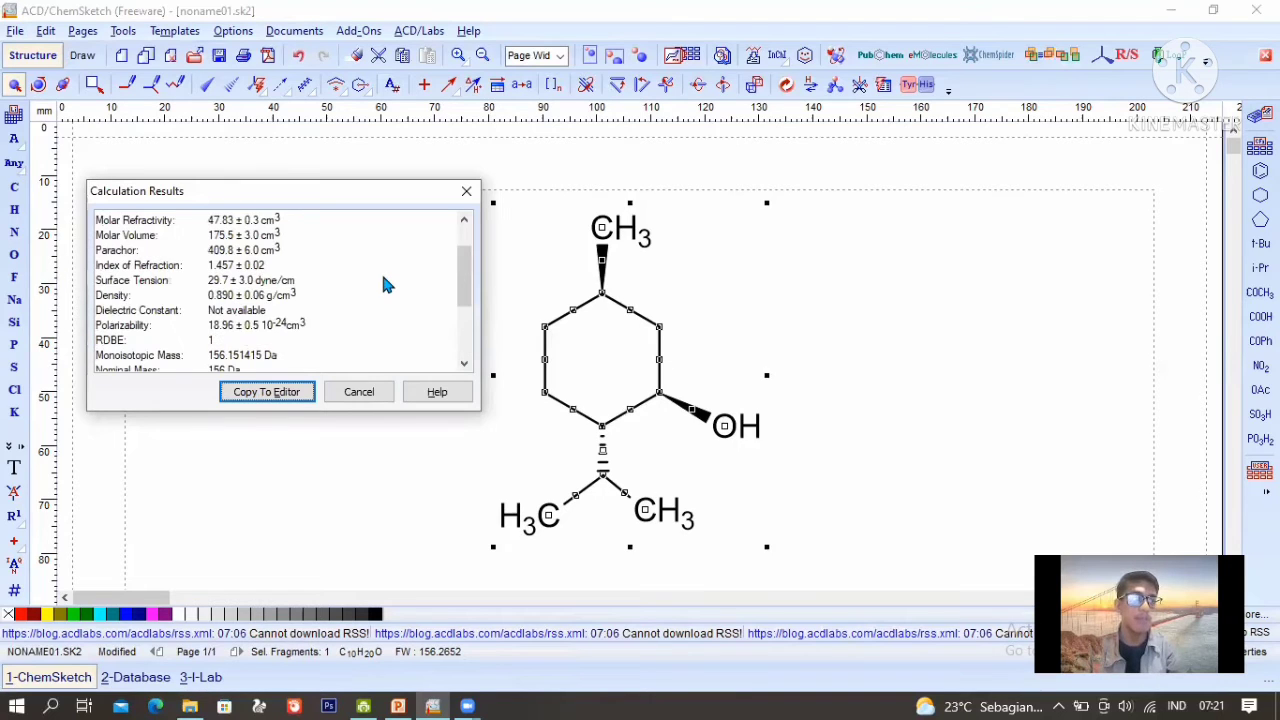
pyautogui.scroll(1, 381, 277)
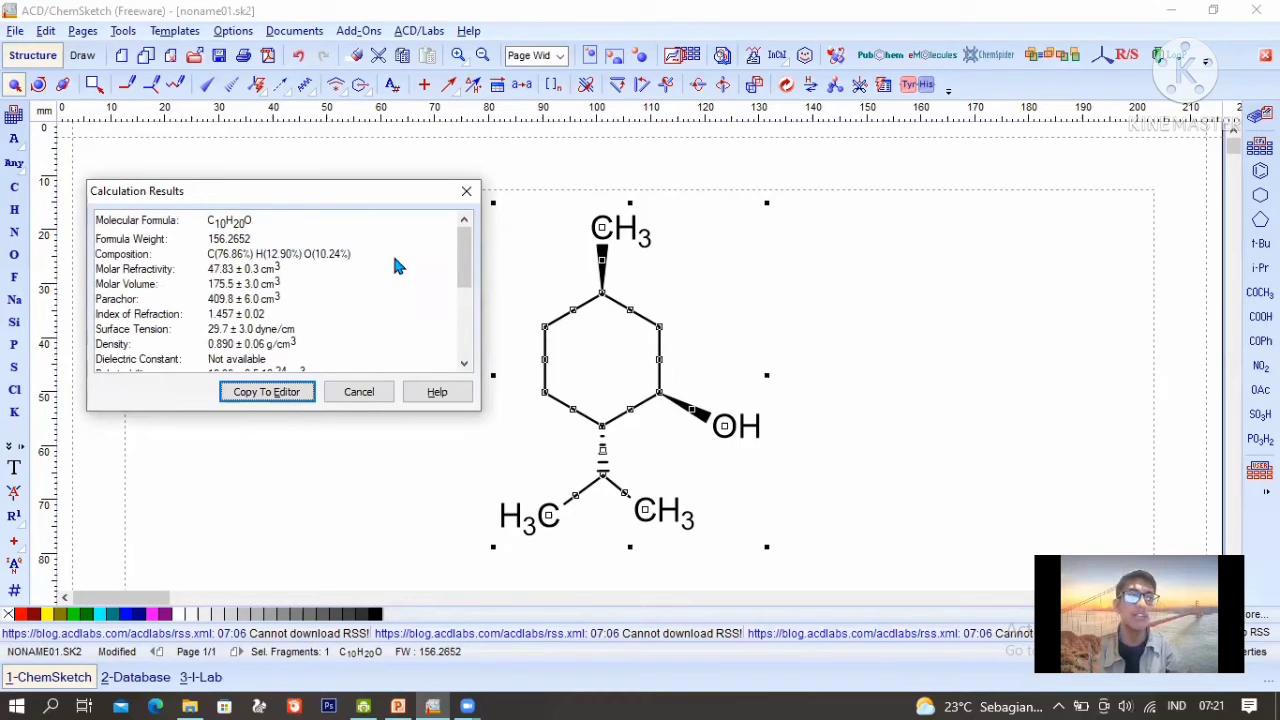
pyautogui.click(462, 198)
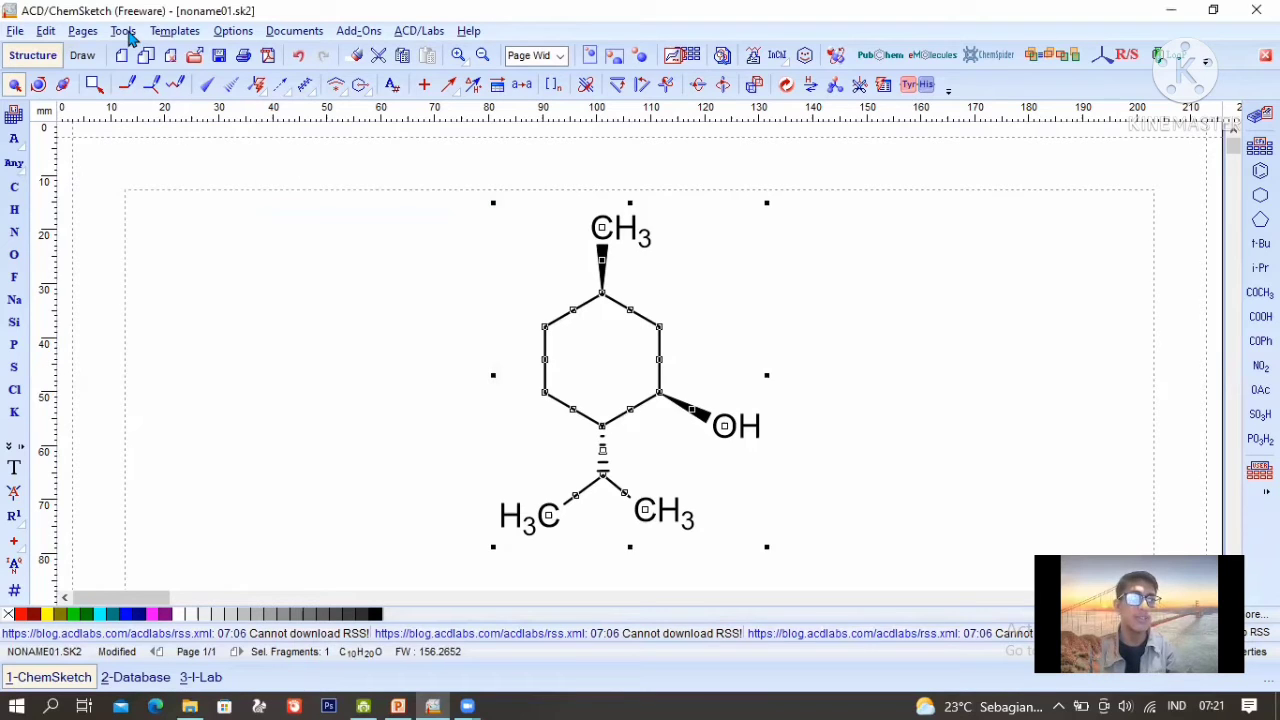
# Step: Configure the selected properties to calculate so that Average Mass is excluded while all others remain included
pyautogui.click(123, 31)
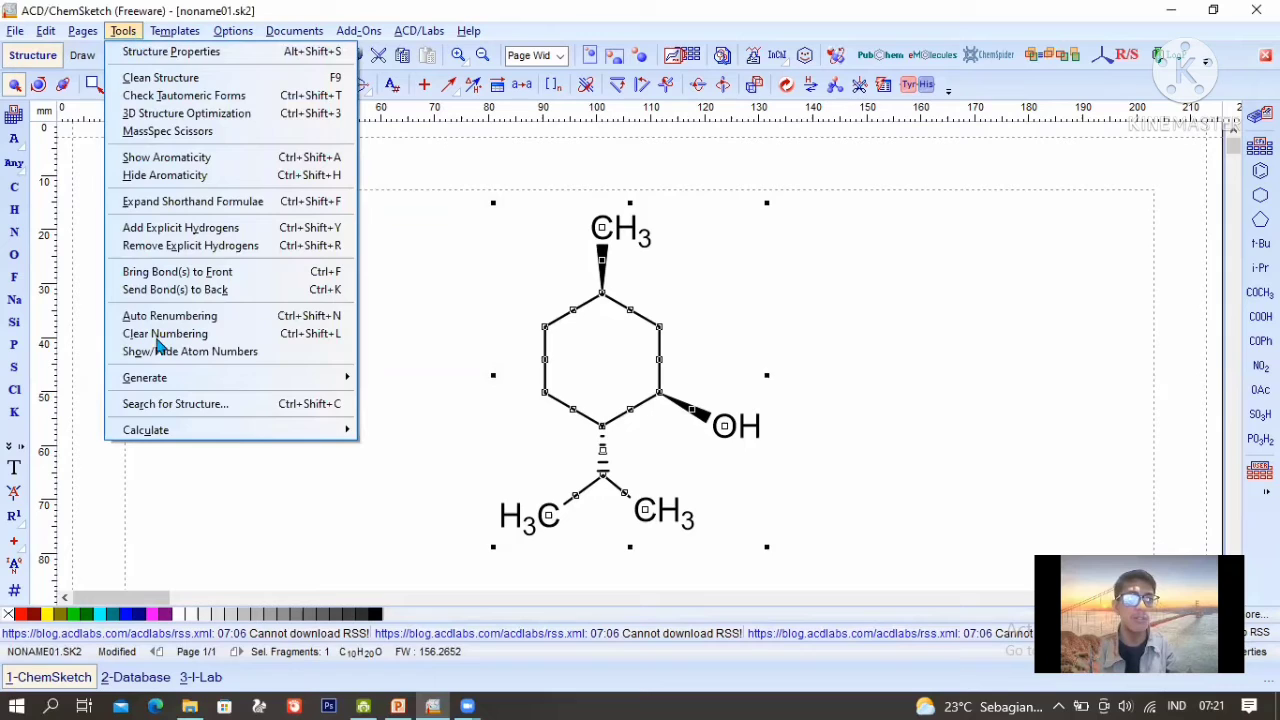
pyautogui.click(314, 436)
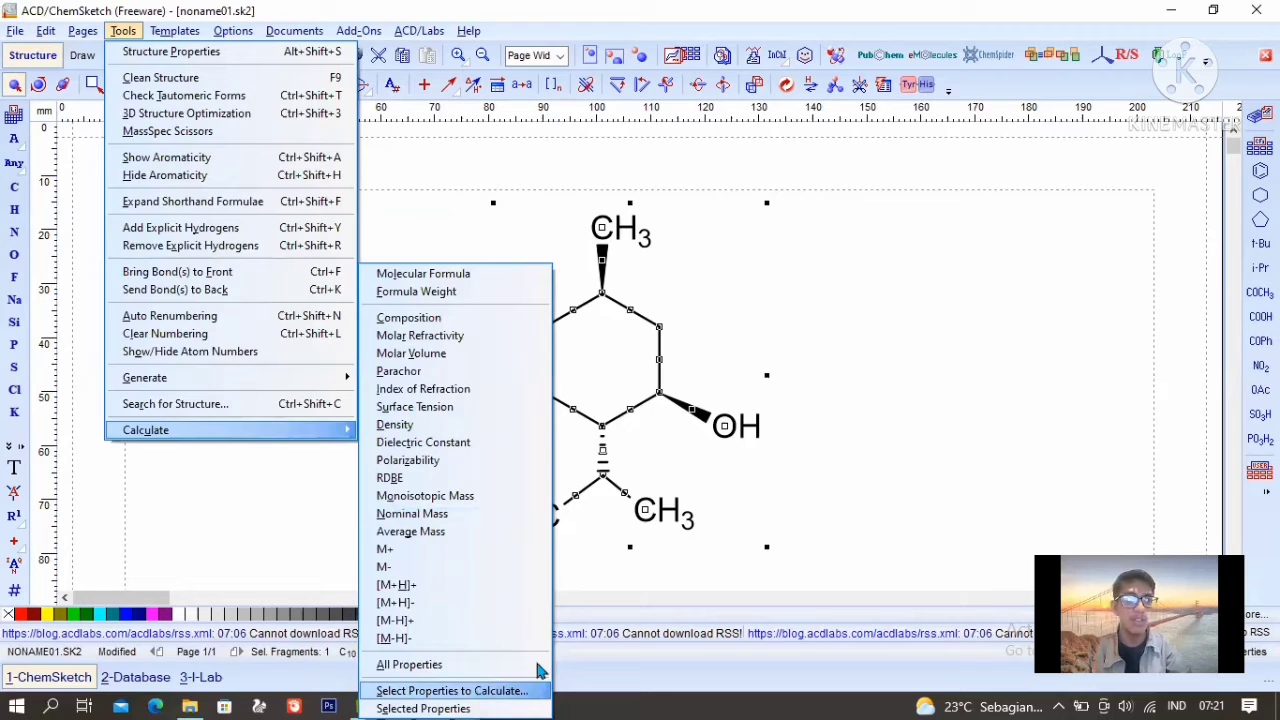
pyautogui.click(478, 692)
pyautogui.moveTo(655, 205); pyautogui.dragTo(356, 184)
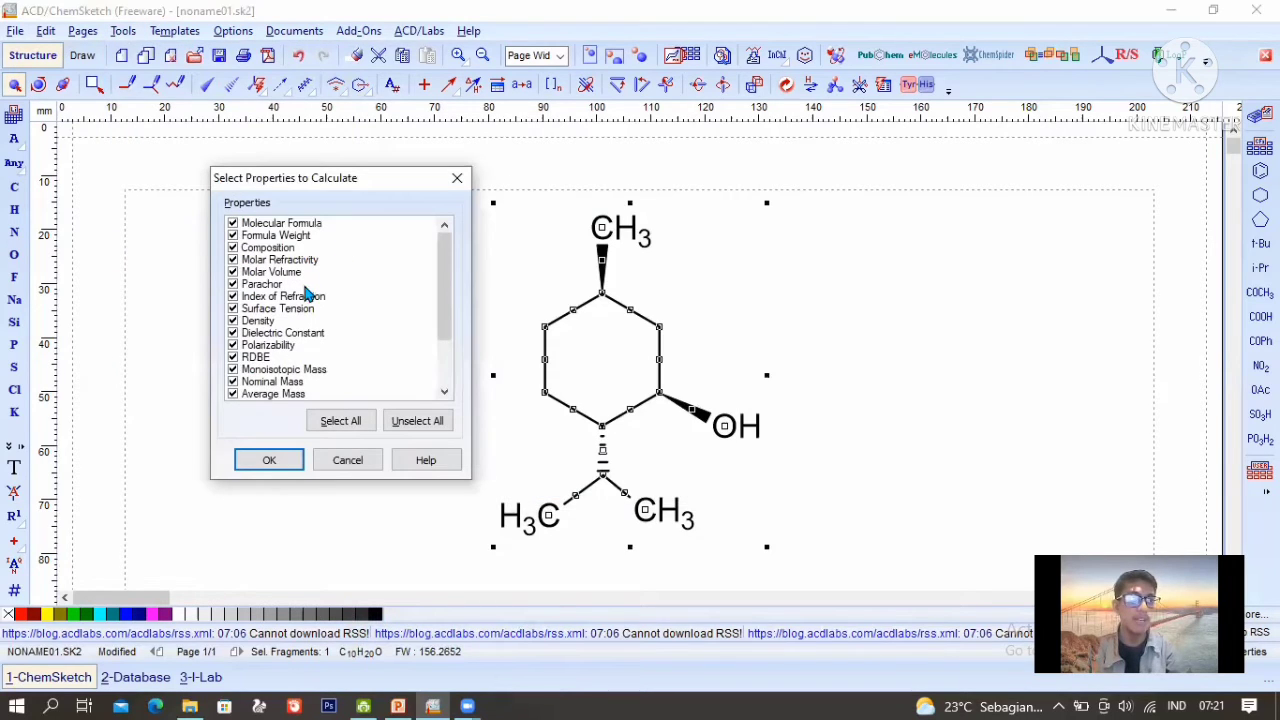
pyautogui.scroll(-2, 308, 292)
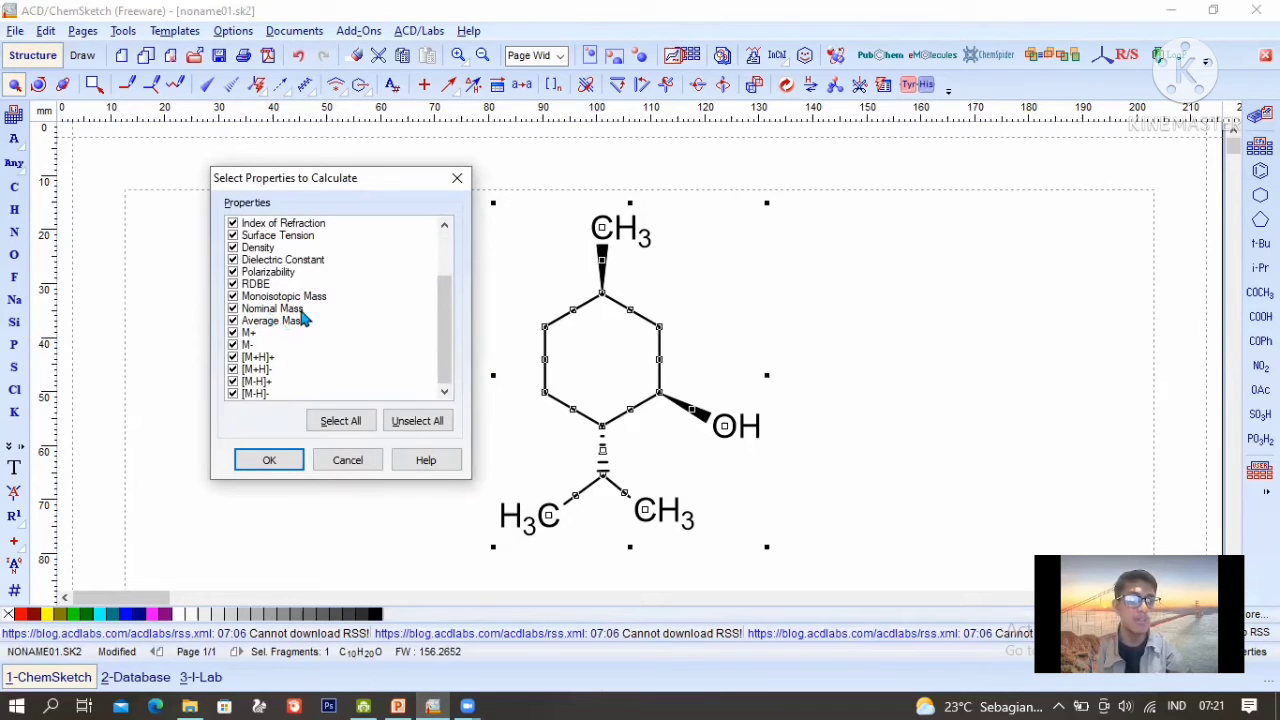
pyautogui.click(236, 323)
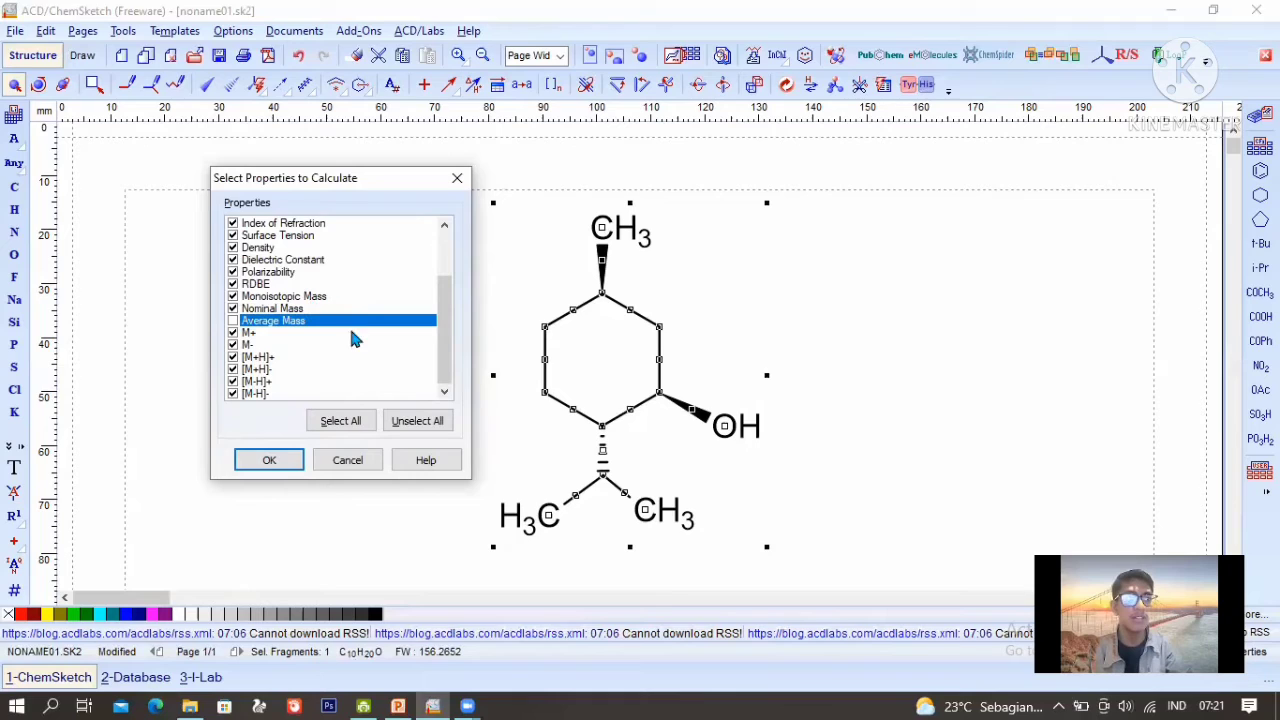
pyautogui.click(281, 470)
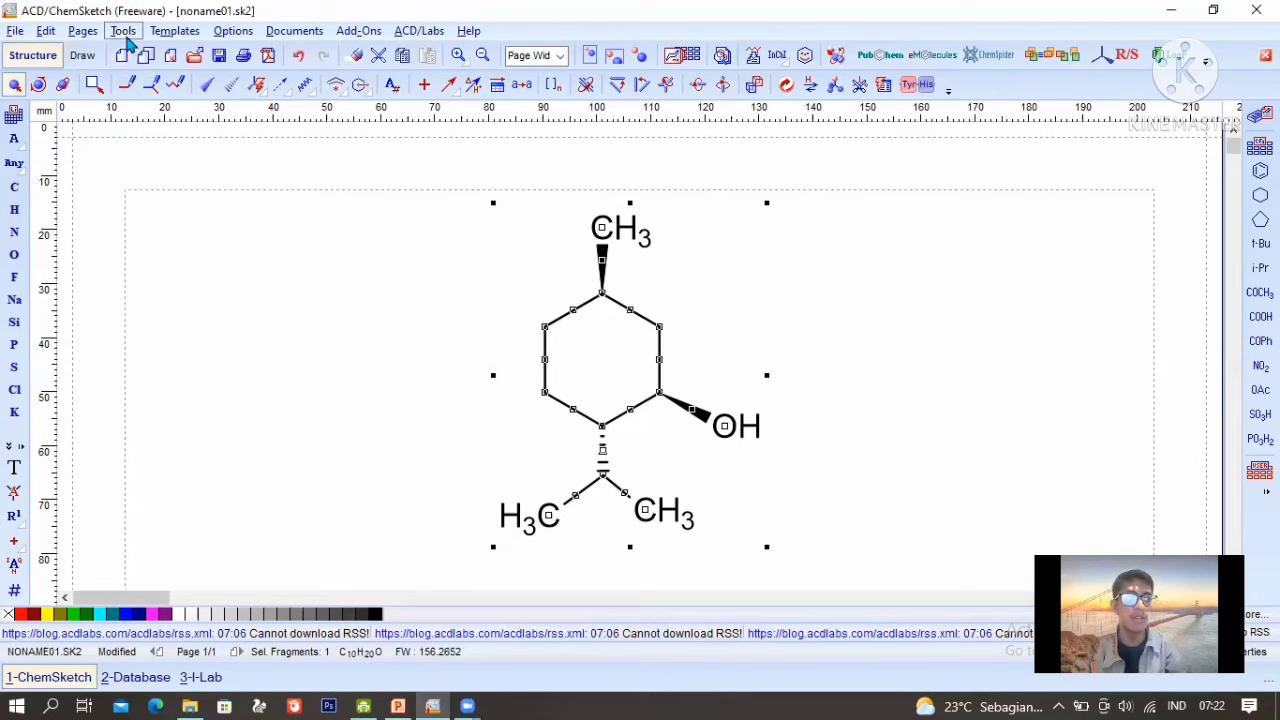
# Step: Calculate only the selected properties of the menthol structure and review the results beside the molecule
pyautogui.click(127, 38)
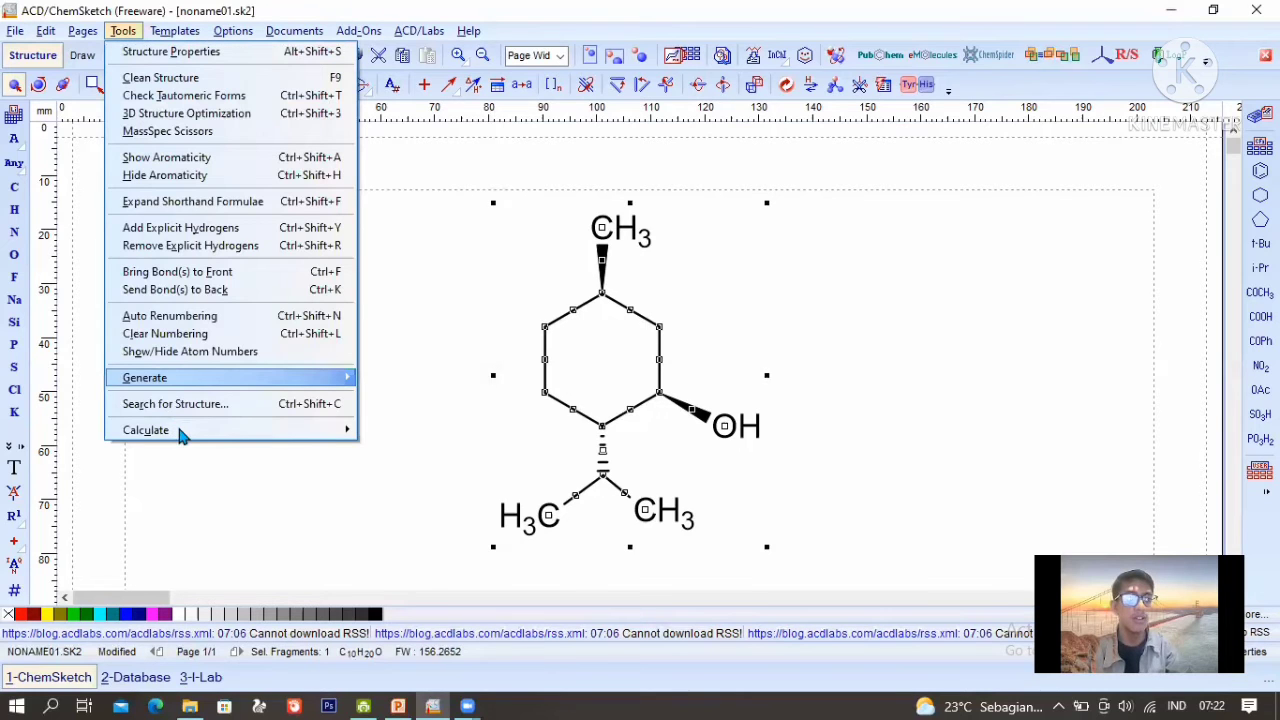
pyautogui.moveTo(180, 432)
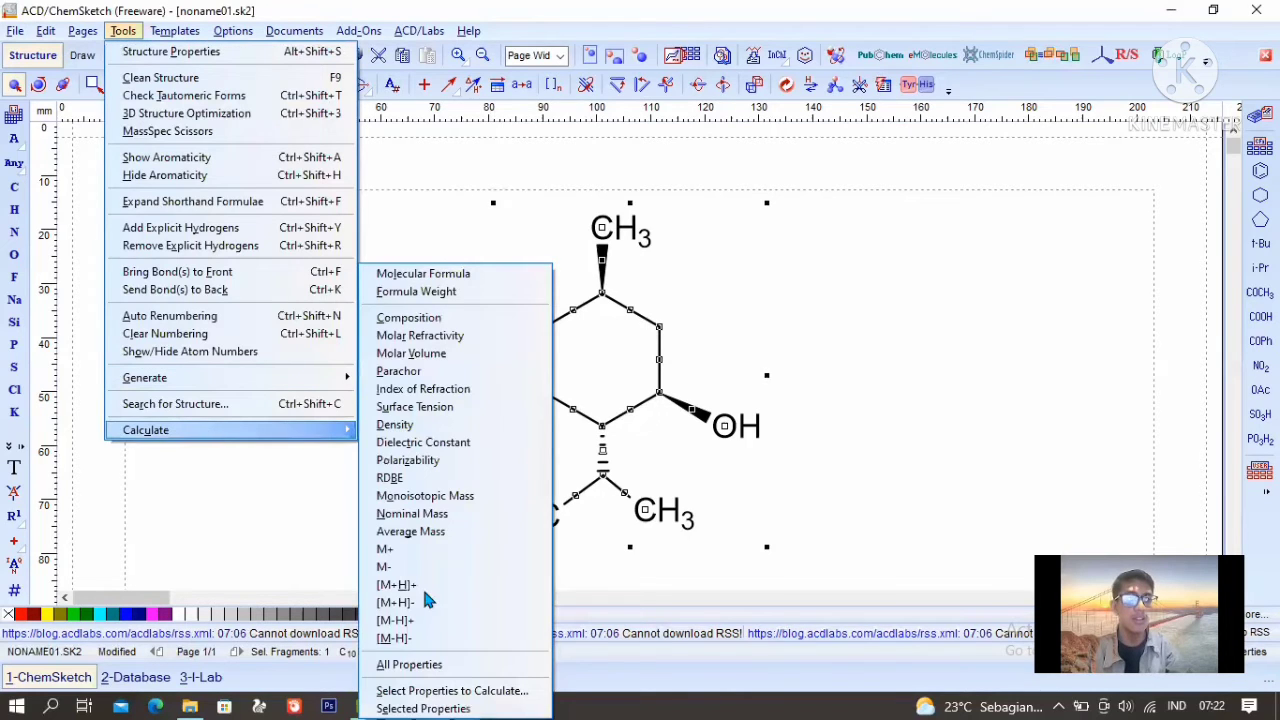
pyautogui.click(434, 702)
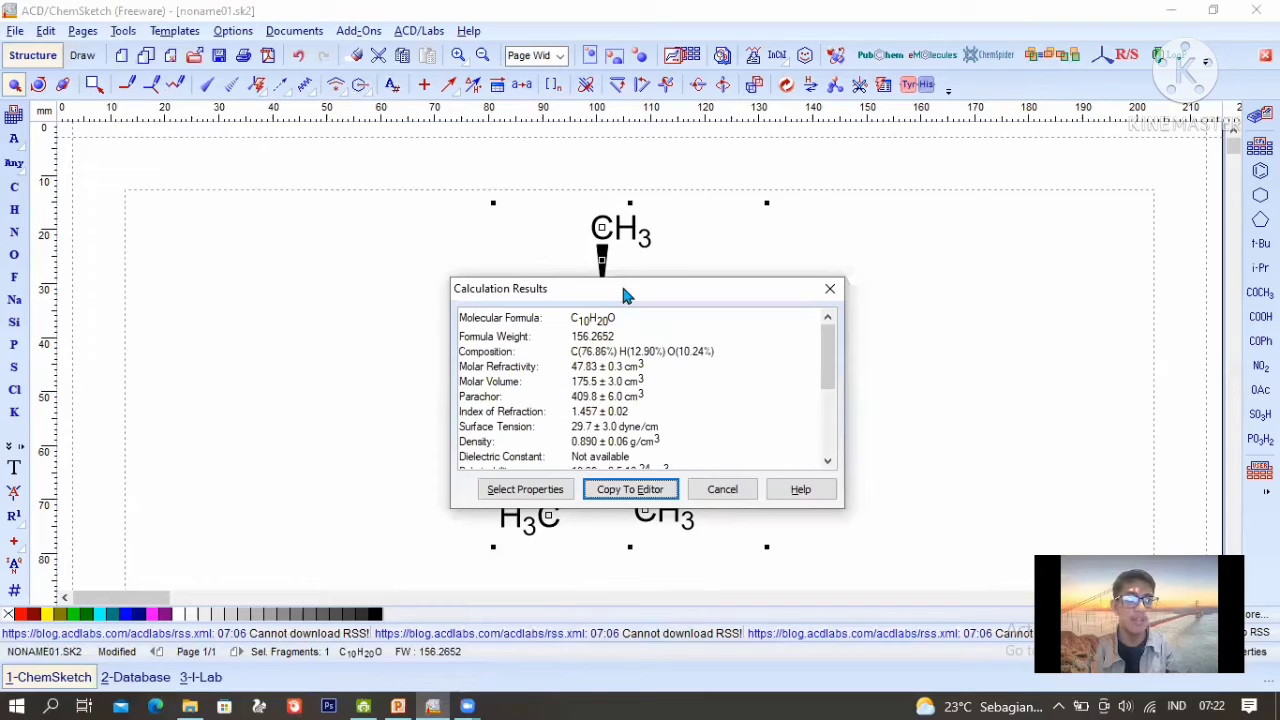
pyautogui.moveTo(622, 290); pyautogui.dragTo(308, 224)
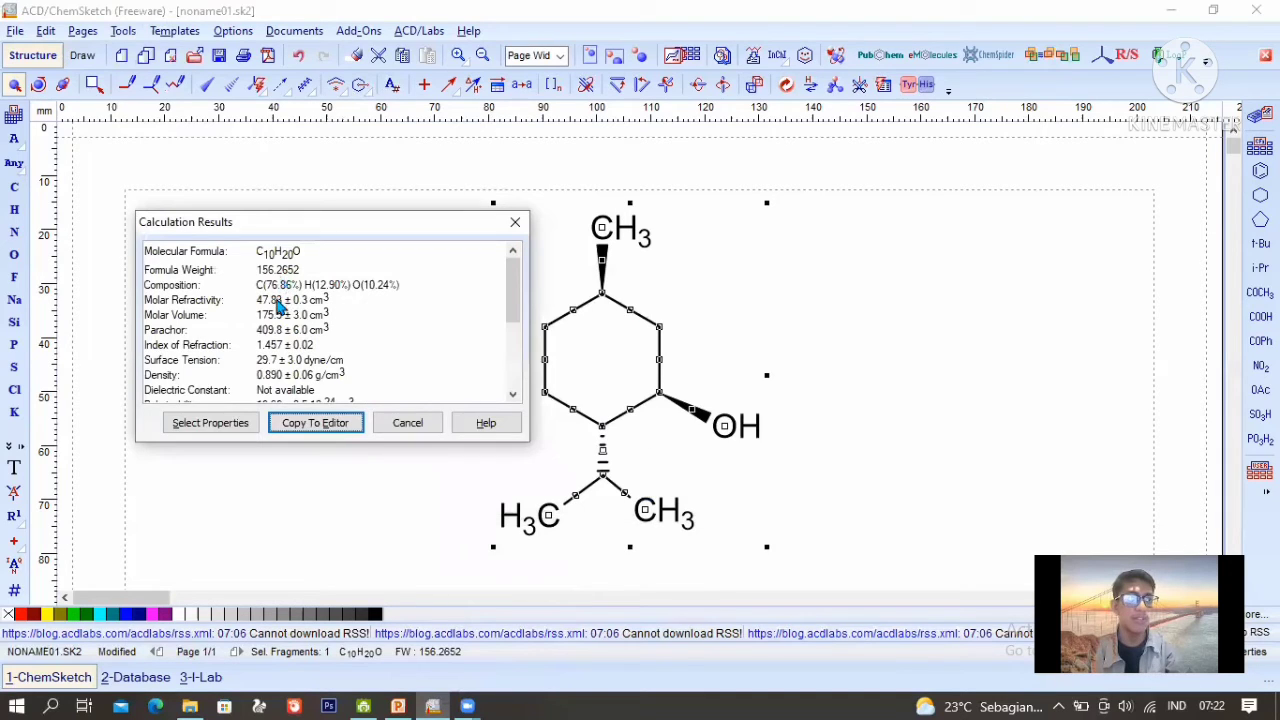
pyautogui.scroll(-1, 279, 312)
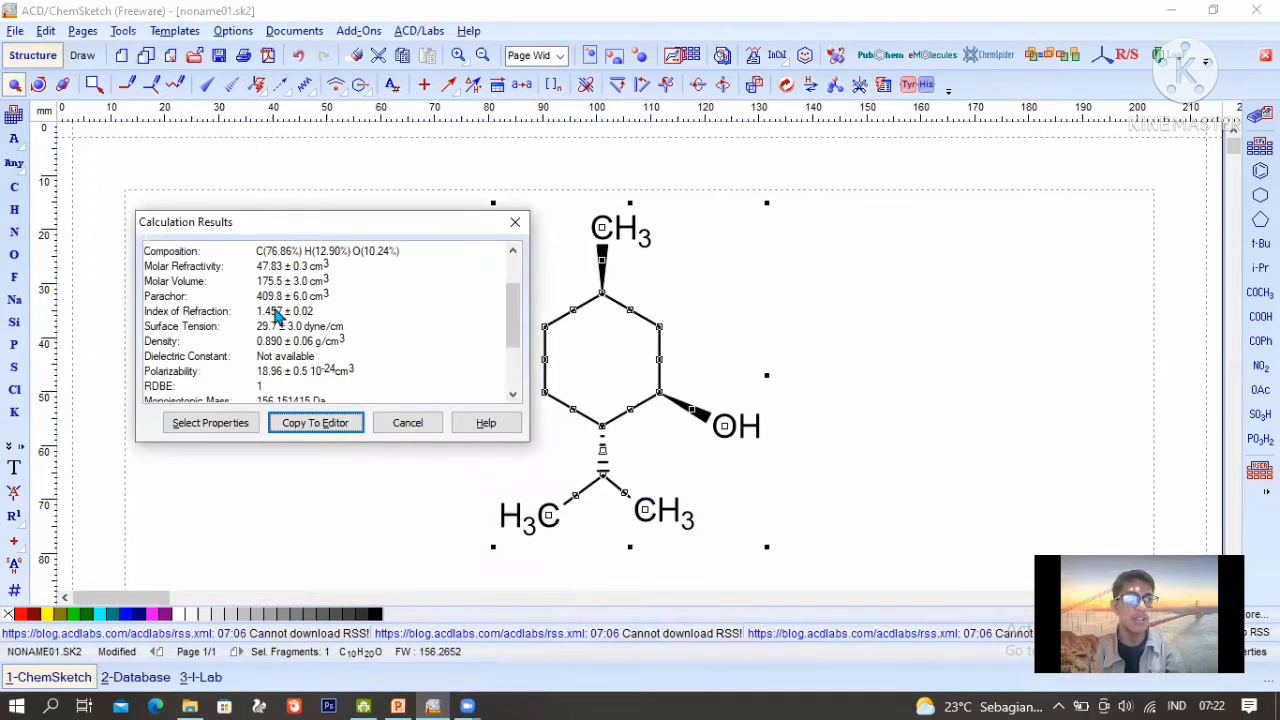
# Step: Read through the remaining calculated properties of the menthol-like structure, down to the ion masses, and close the results
pyautogui.scroll(-1, 279, 315)
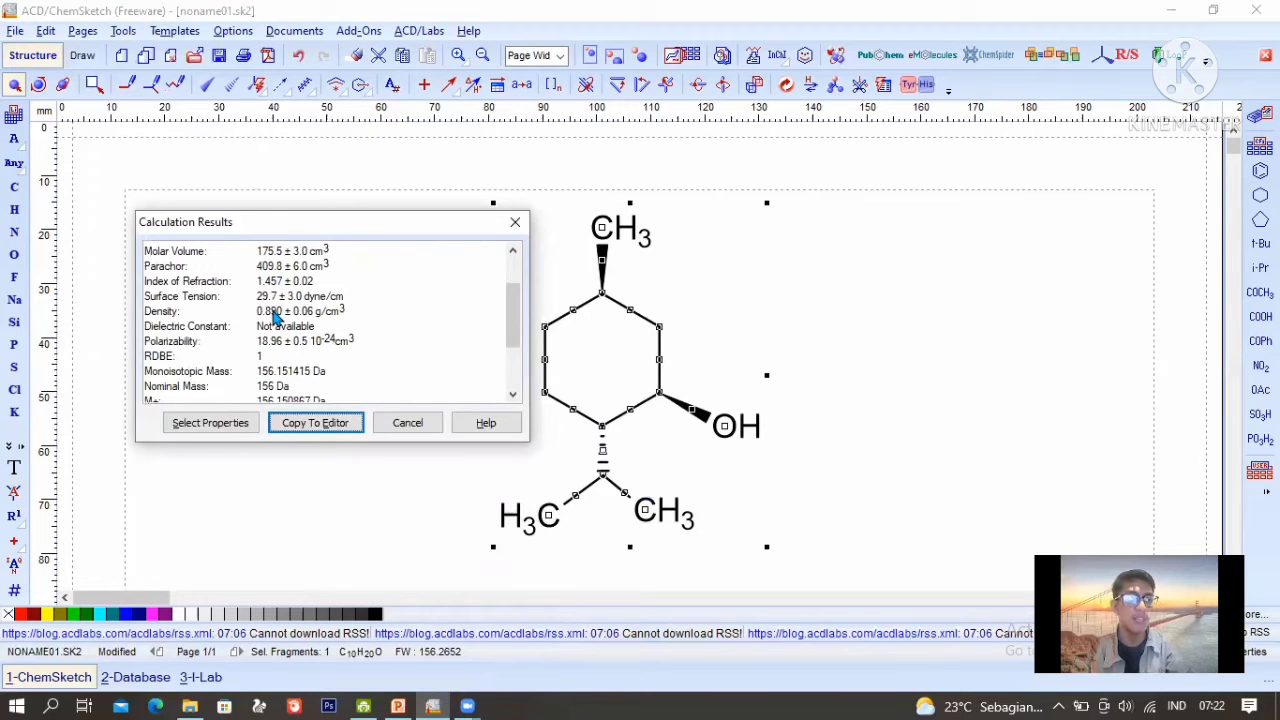
pyautogui.scroll(-2, 275, 315)
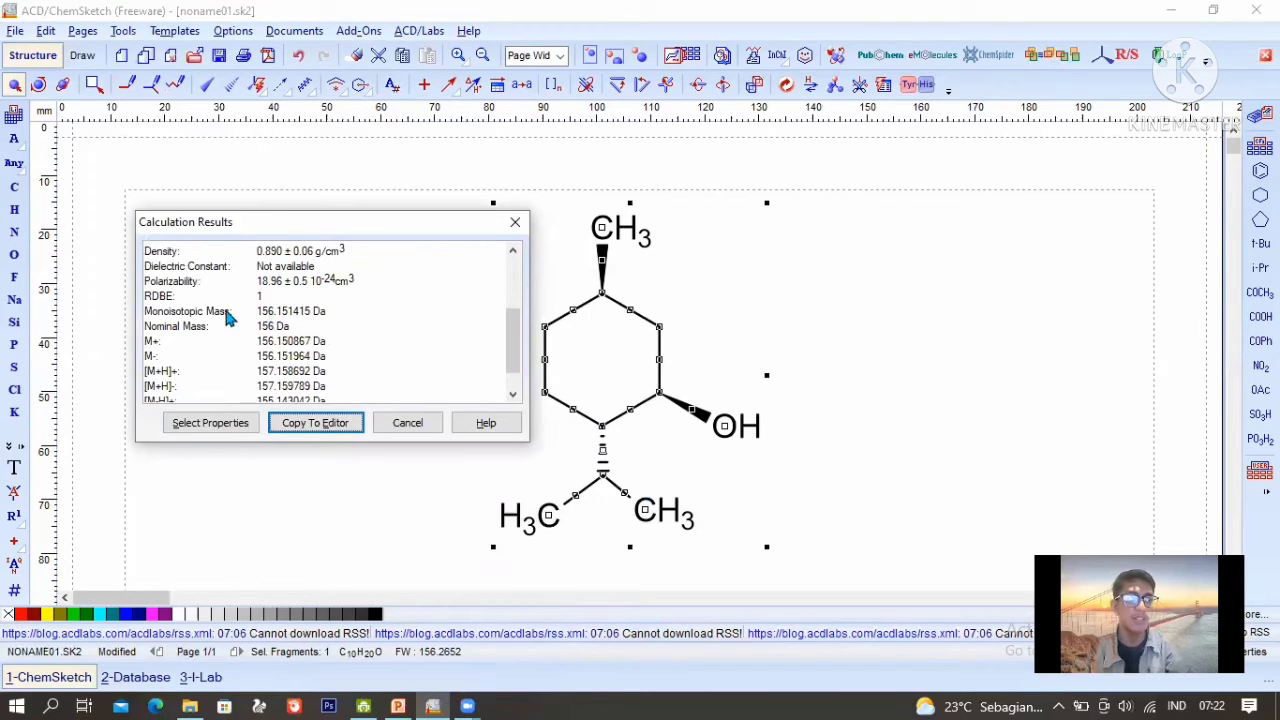
pyautogui.scroll(-1, 180, 312)
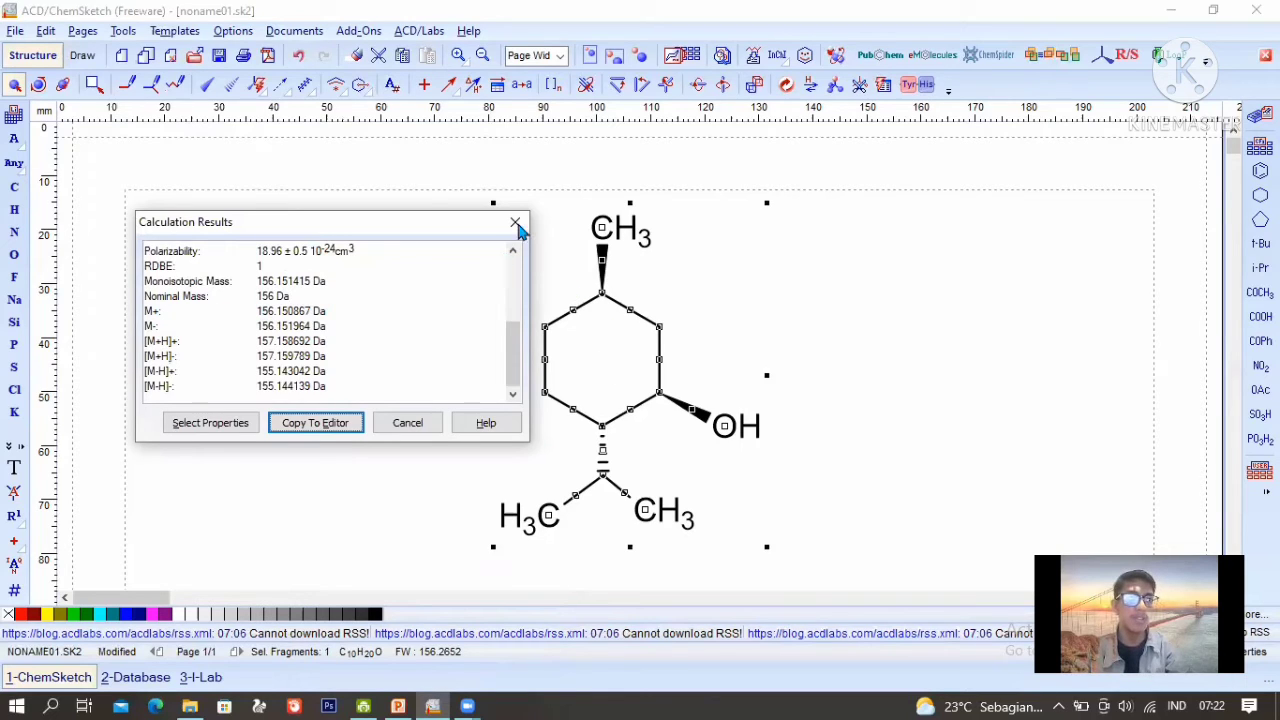
pyautogui.press('Escape')
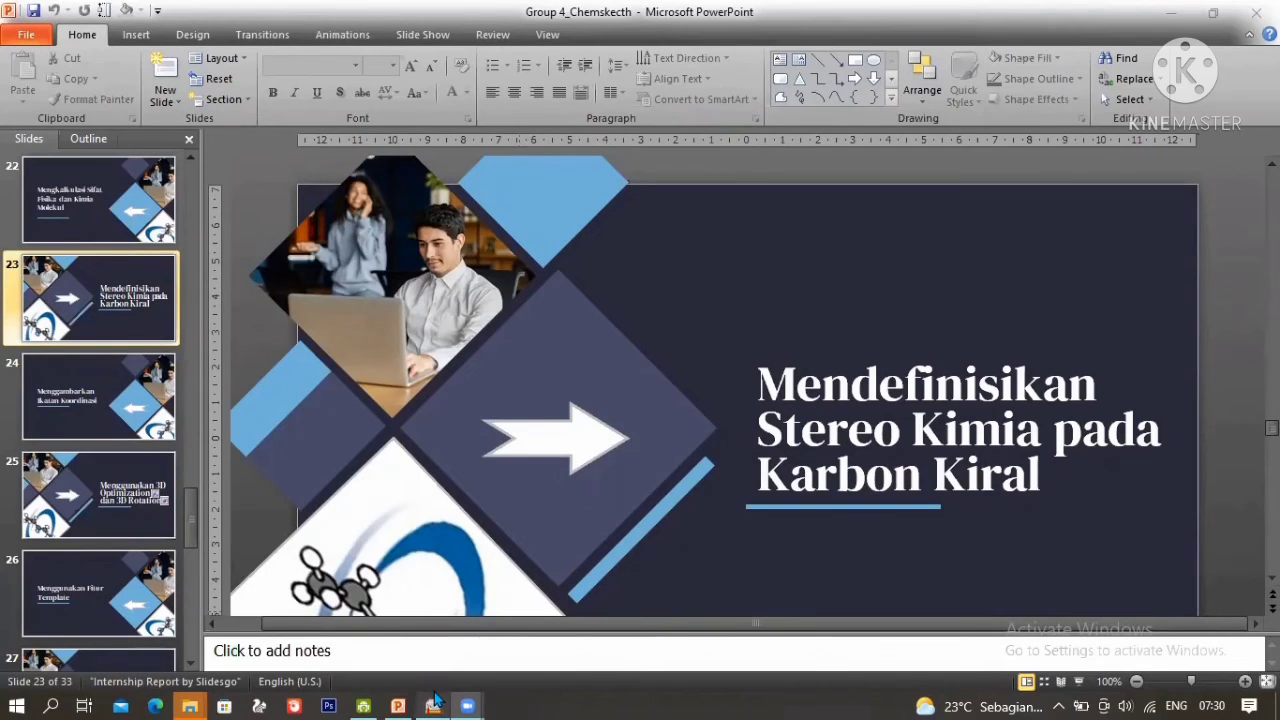
# Step: Switch to ChemSketch and draw a zigzag five-carbon chain in the empty page area, with a double bond between the second and third carbons
pyautogui.moveTo(435, 699)
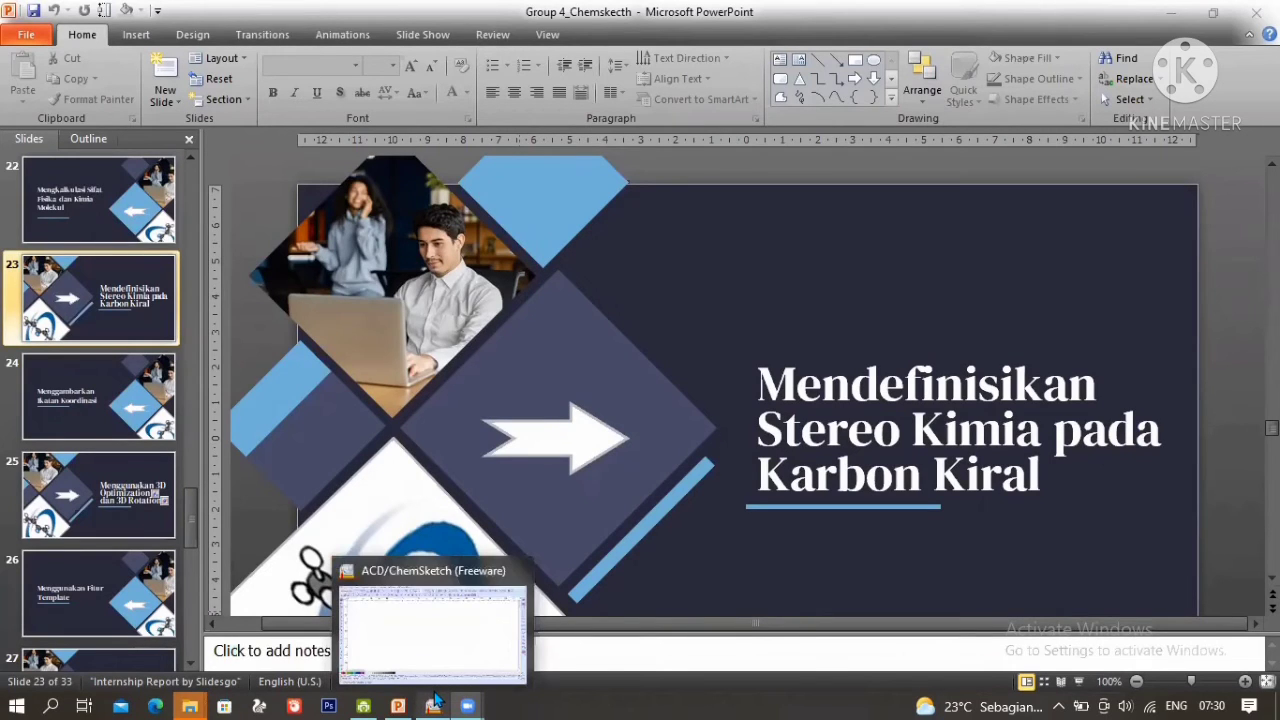
pyautogui.click(435, 699)
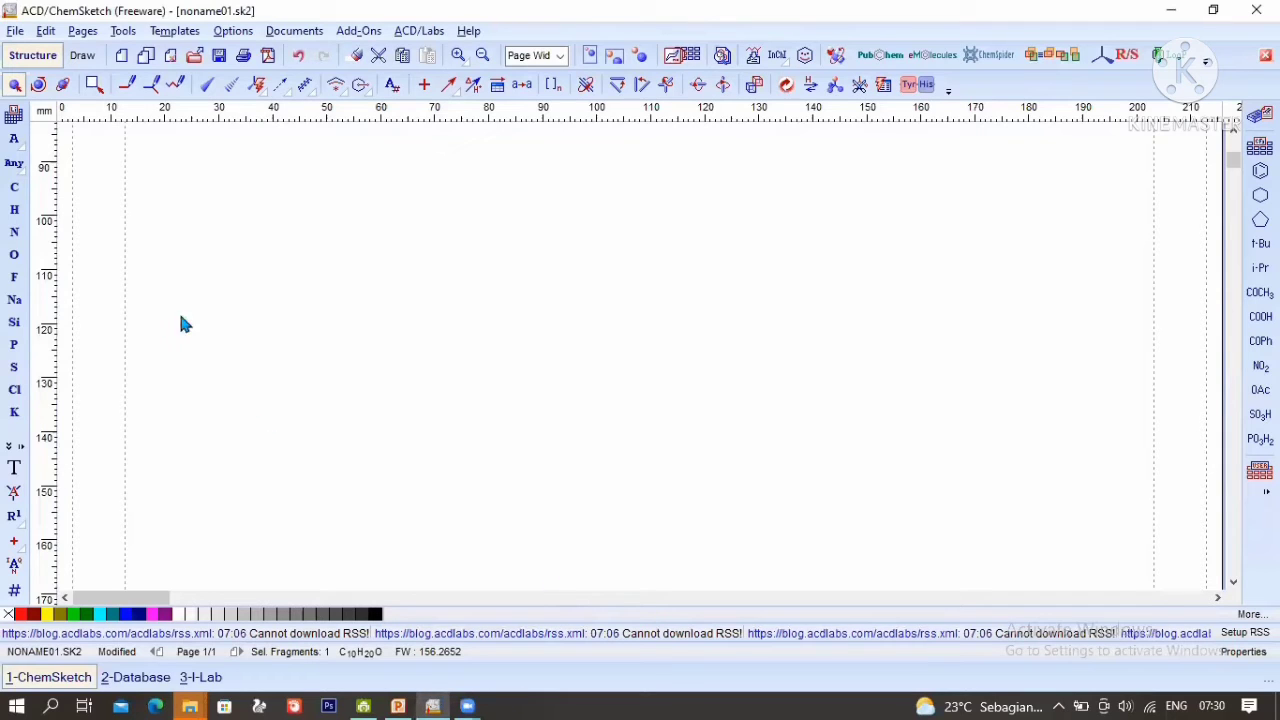
pyautogui.click(16, 190)
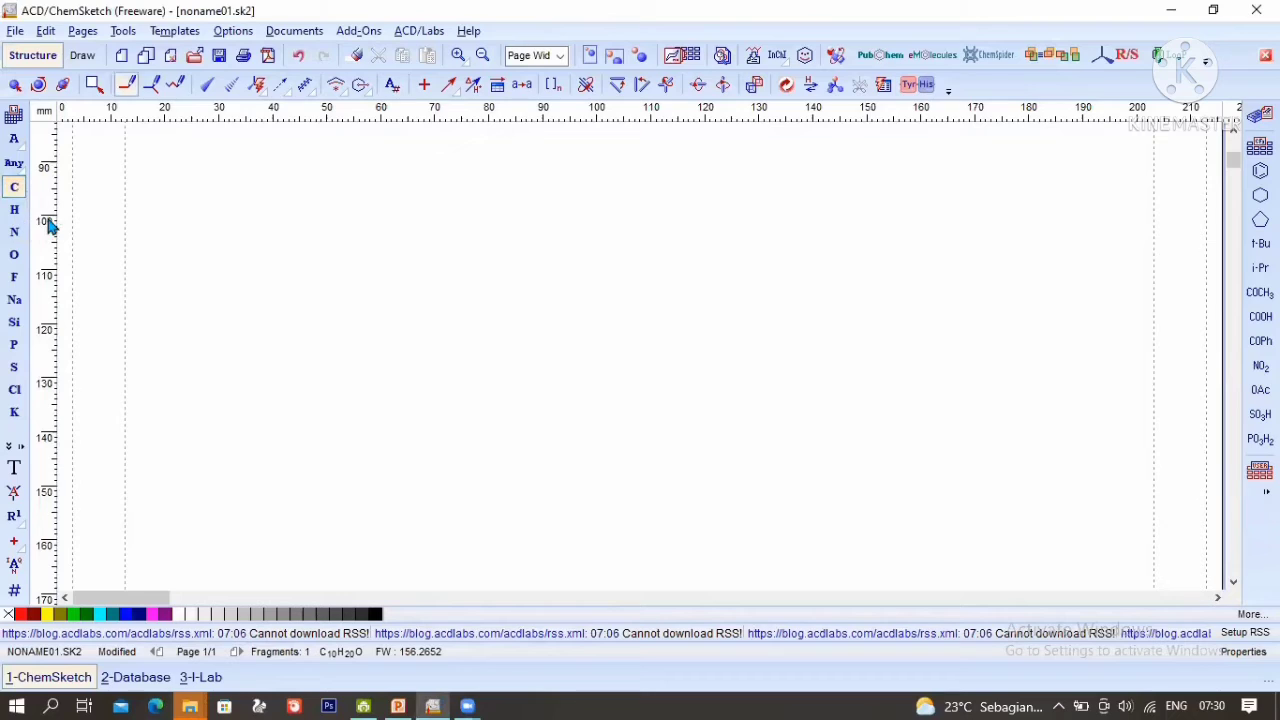
pyautogui.moveTo(437, 253); pyautogui.dragTo(457, 236)
pyautogui.click(440, 236)
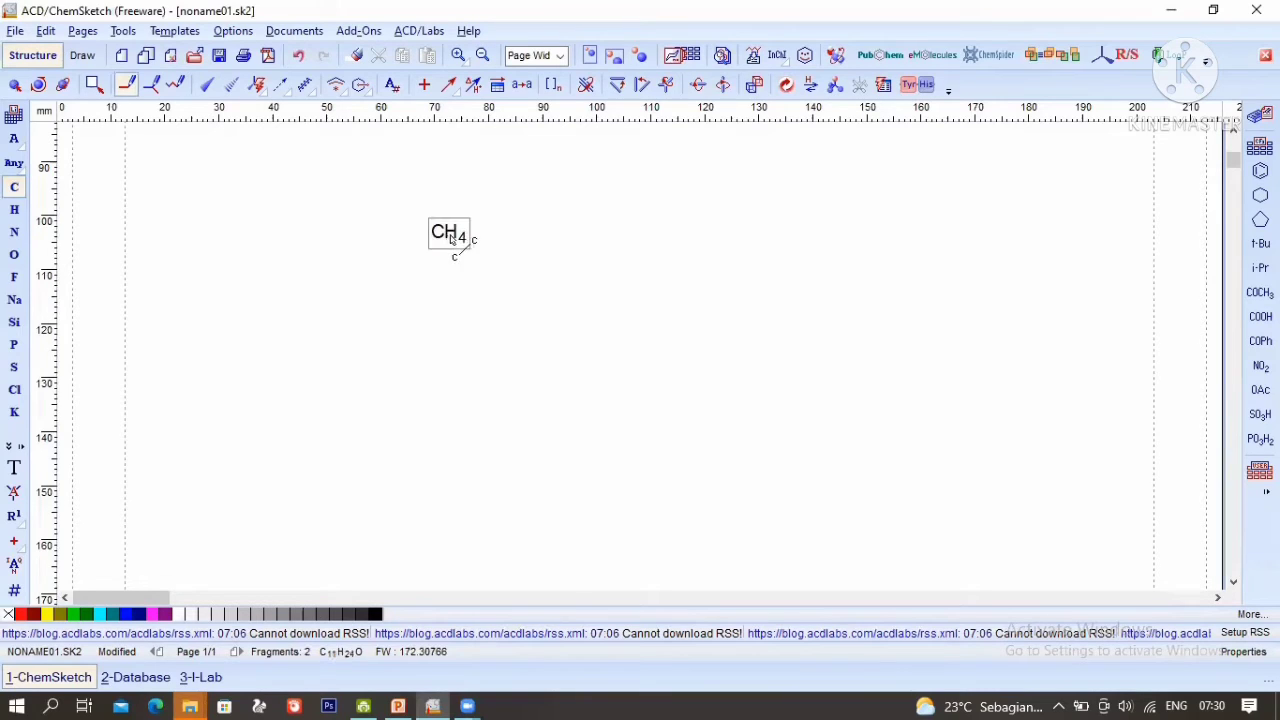
pyautogui.click(538, 294)
pyautogui.moveTo(668, 229); pyautogui.dragTo(594, 255)
pyautogui.click(595, 259)
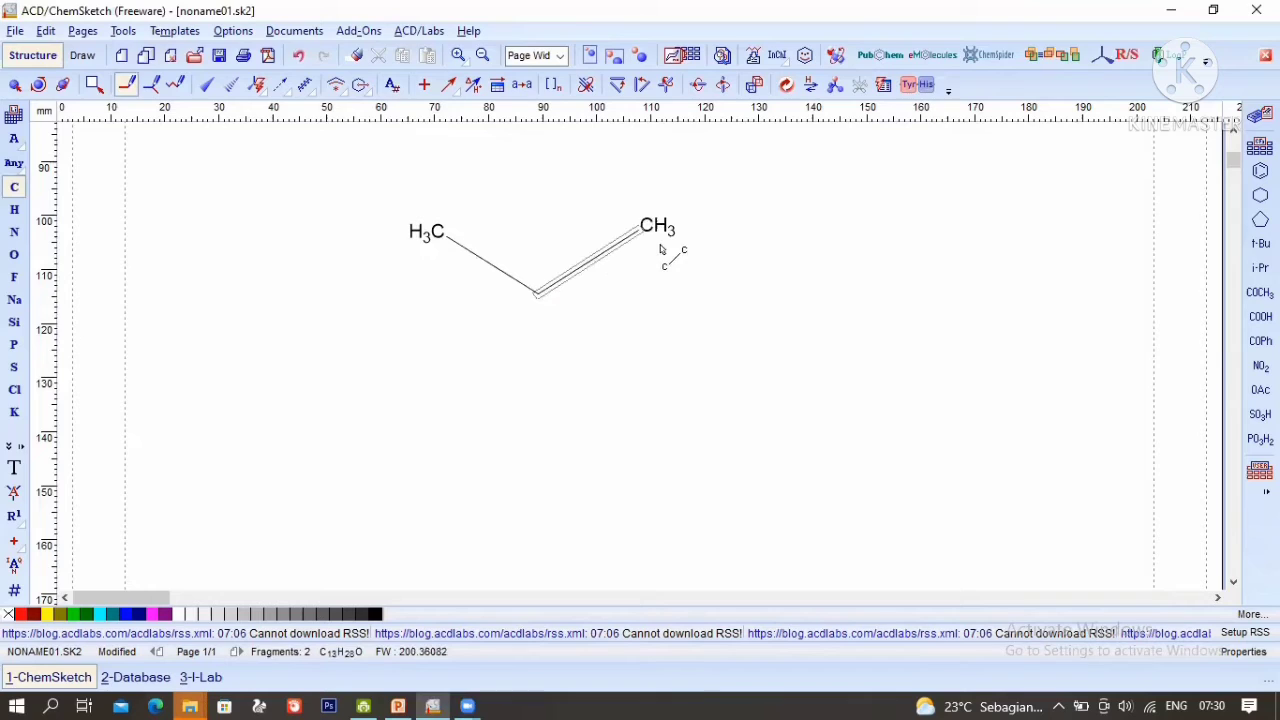
pyautogui.click(726, 289)
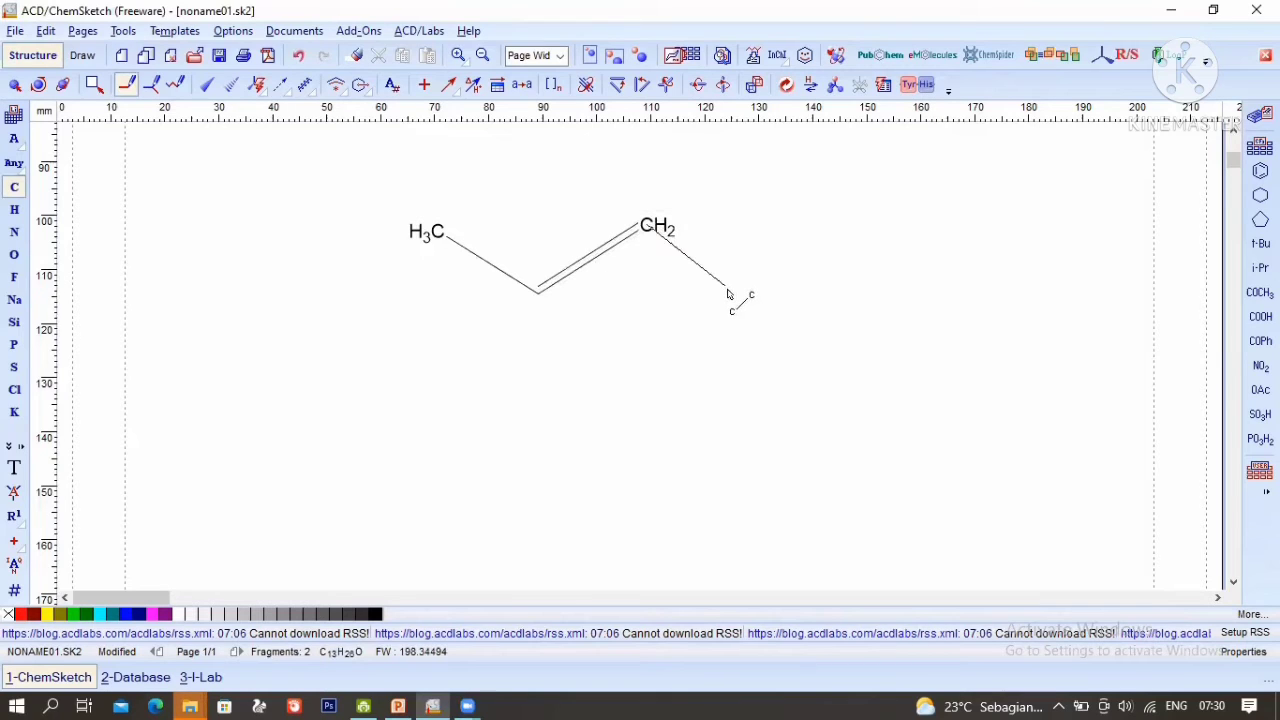
pyautogui.click(829, 225)
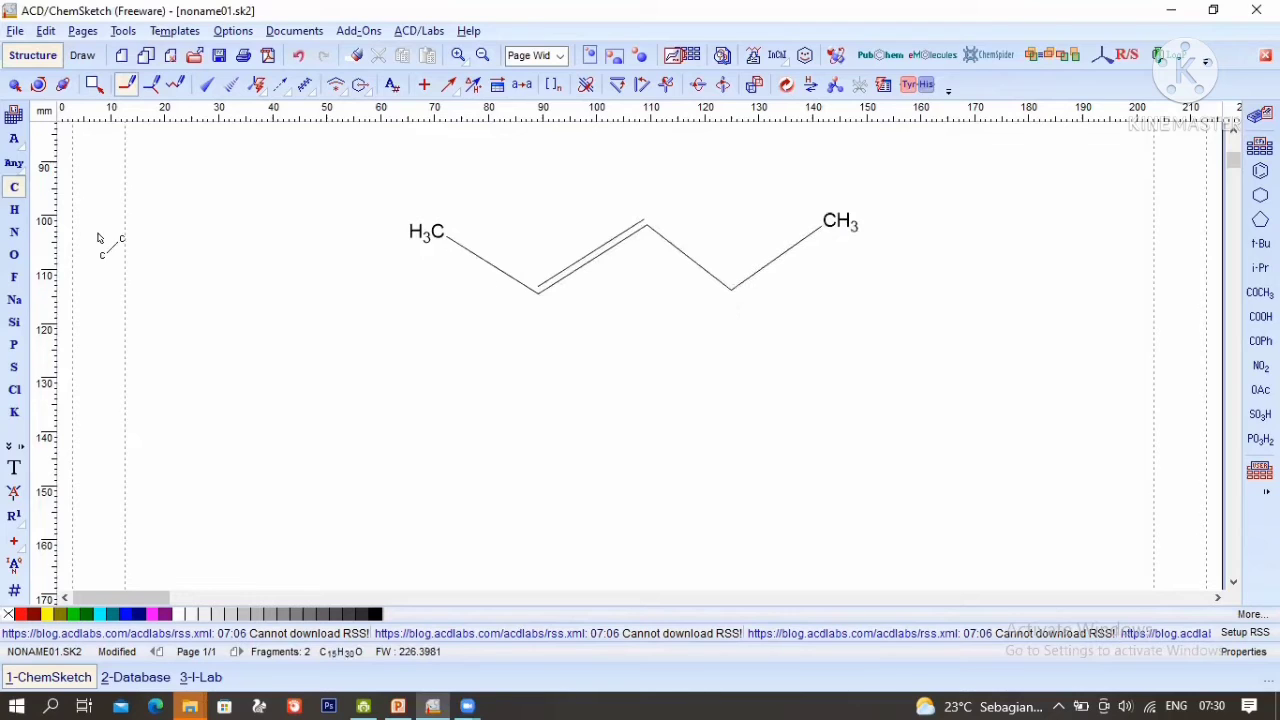
# Step: Attach a chlorine atom below the fourth carbon of the pentene chain with a single bond
pyautogui.click(14, 277)
pyautogui.click(14, 389)
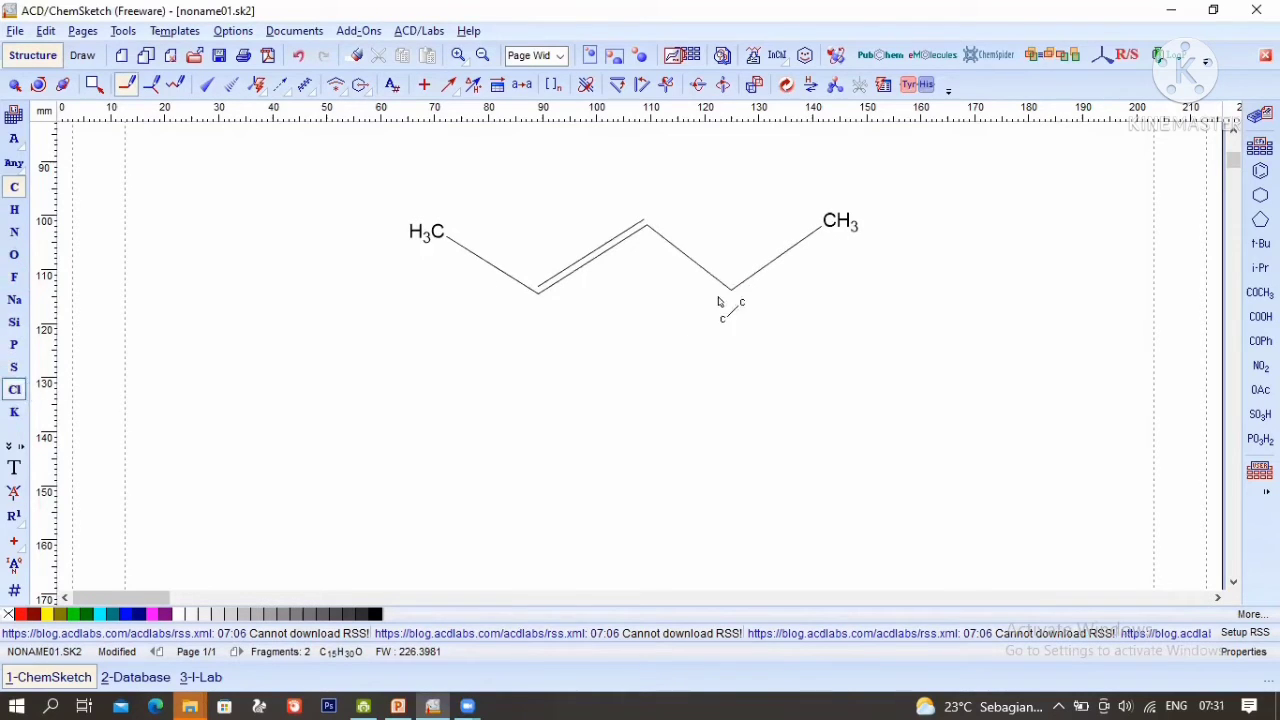
pyautogui.moveTo(729, 298); pyautogui.dragTo(735, 369)
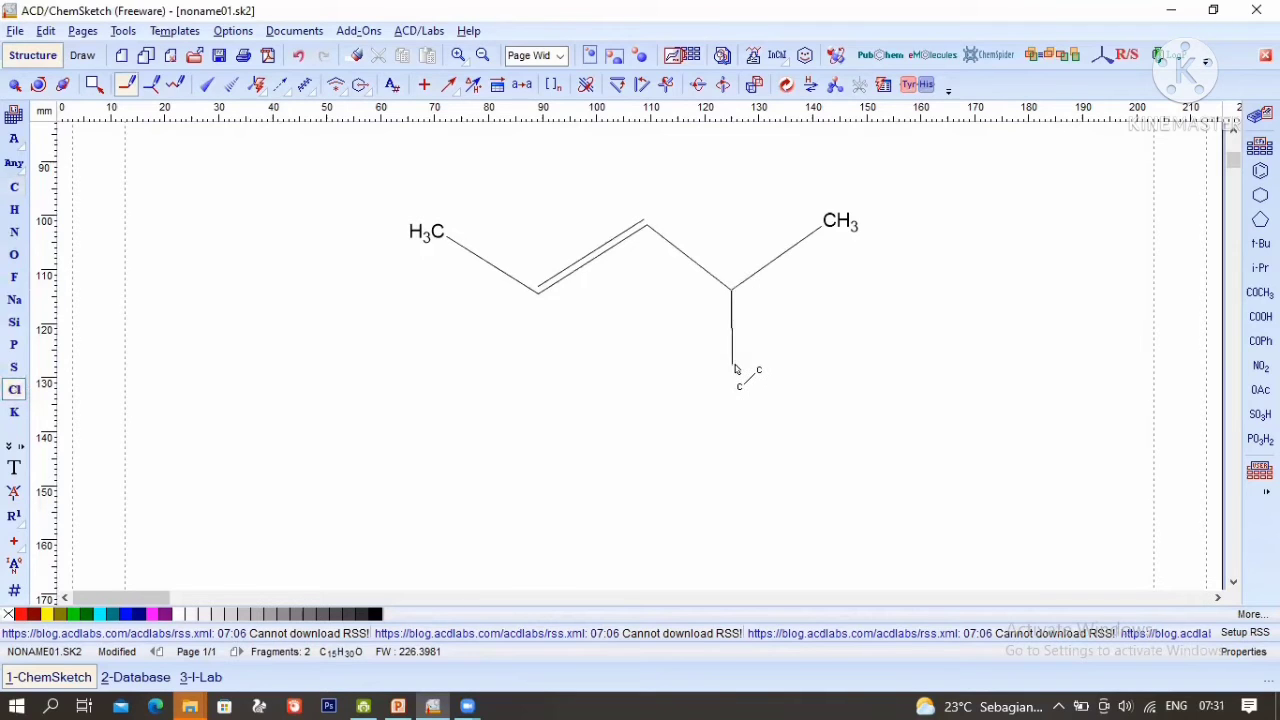
pyautogui.click(737, 368)
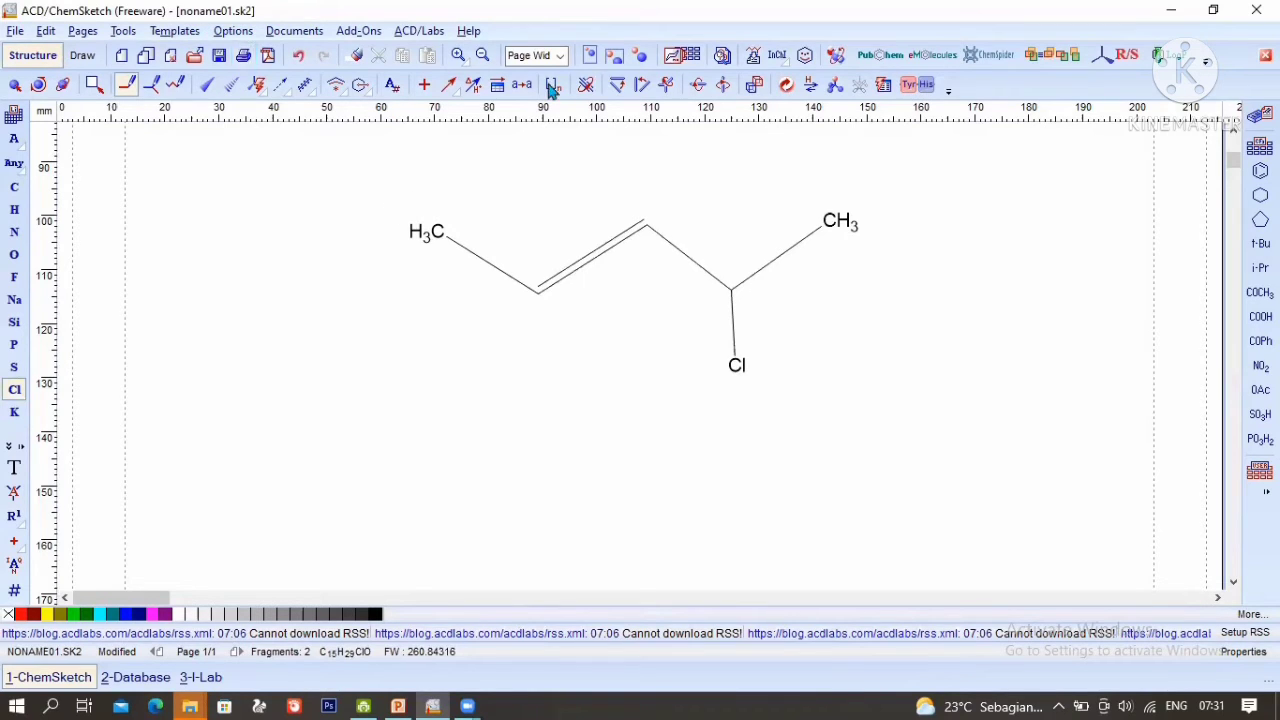
# Step: Change the carbon–chlorine bond to a solid wedge (up stereo bond)
pyautogui.click(207, 86)
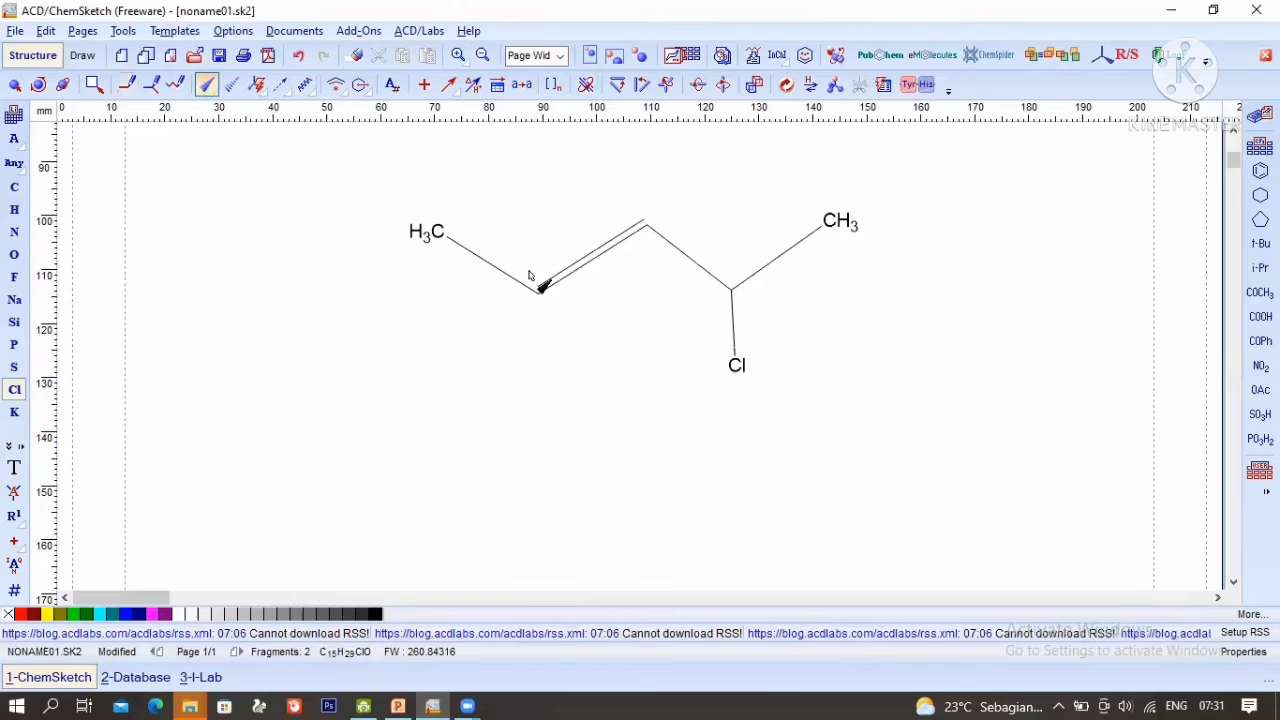
pyautogui.click(600, 254)
pyautogui.click(727, 360)
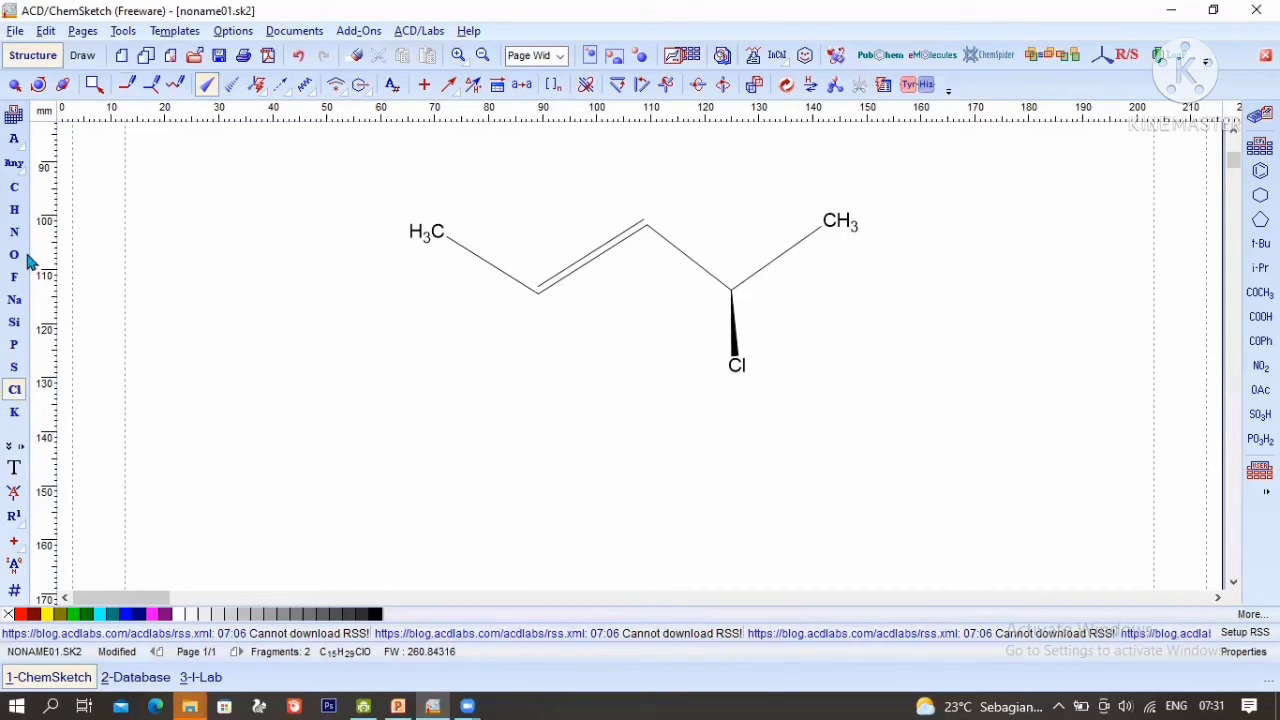
# Step: Select the whole chloropentene structure and generate its IUPAC name beneath it
pyautogui.click(15, 86)
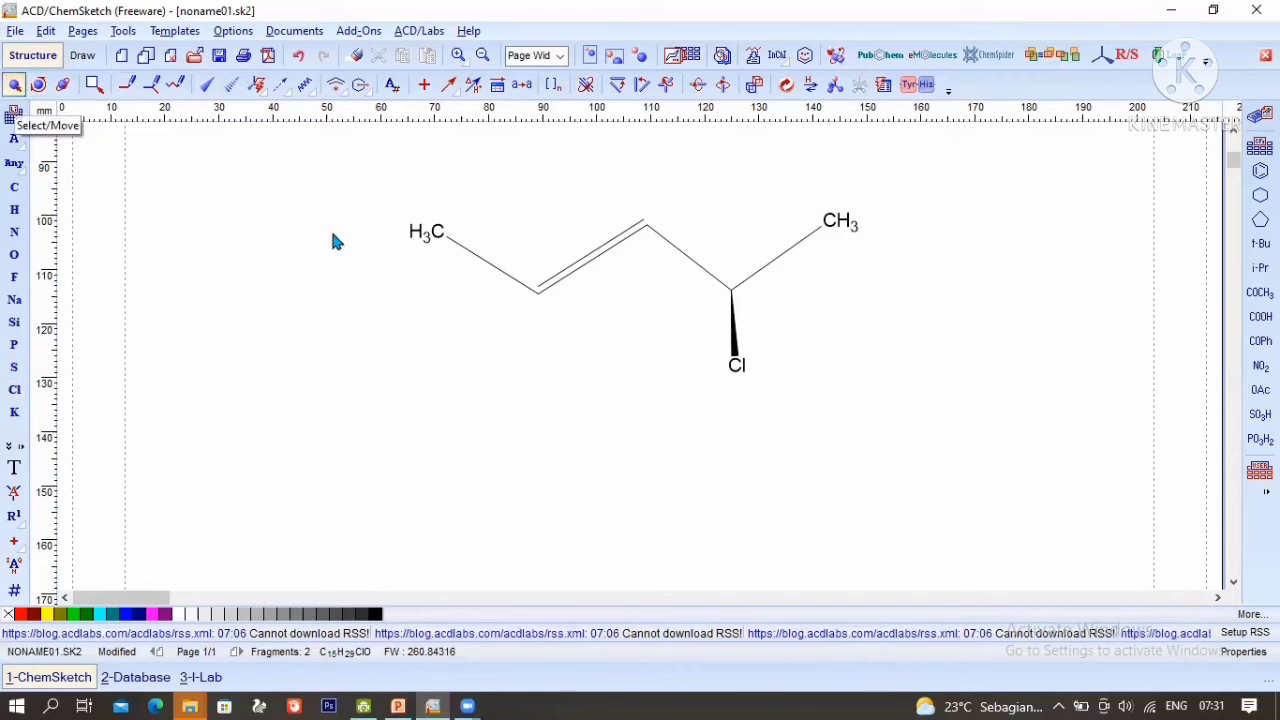
pyautogui.hotkey('ctrl', 'a')
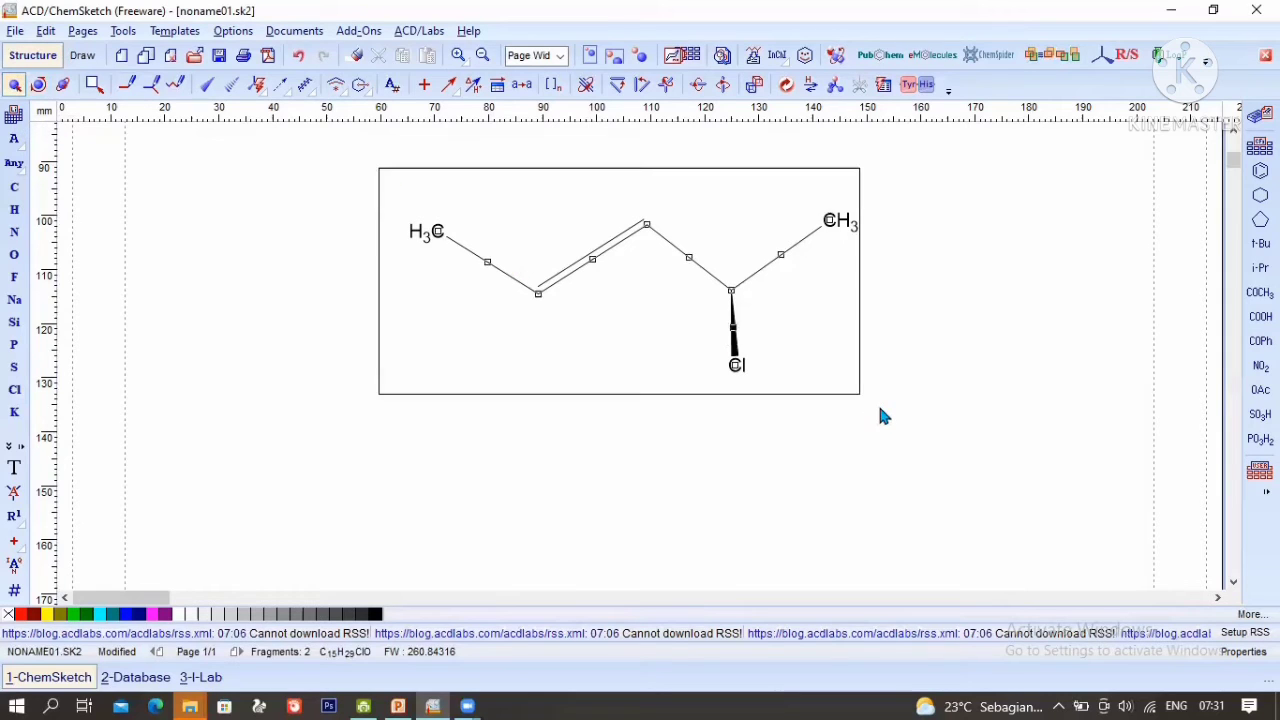
pyautogui.moveTo(893, 416); pyautogui.dragTo(893, 416)
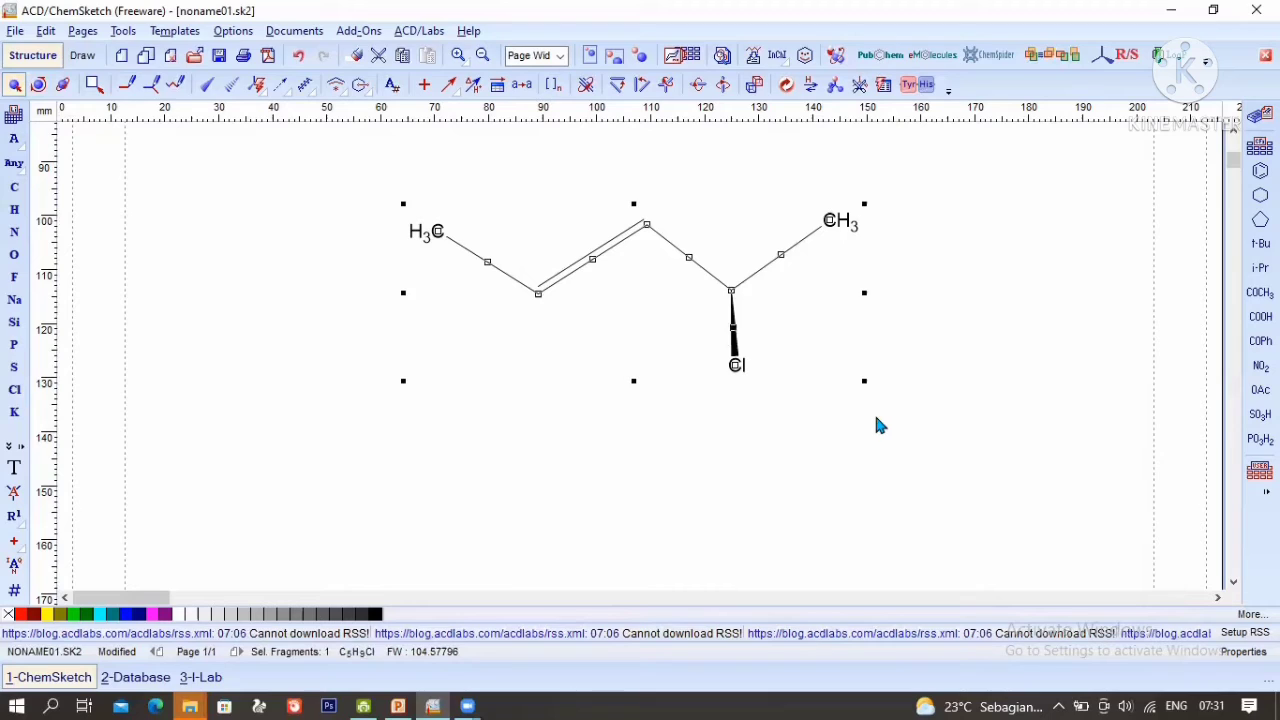
pyautogui.click(755, 60)
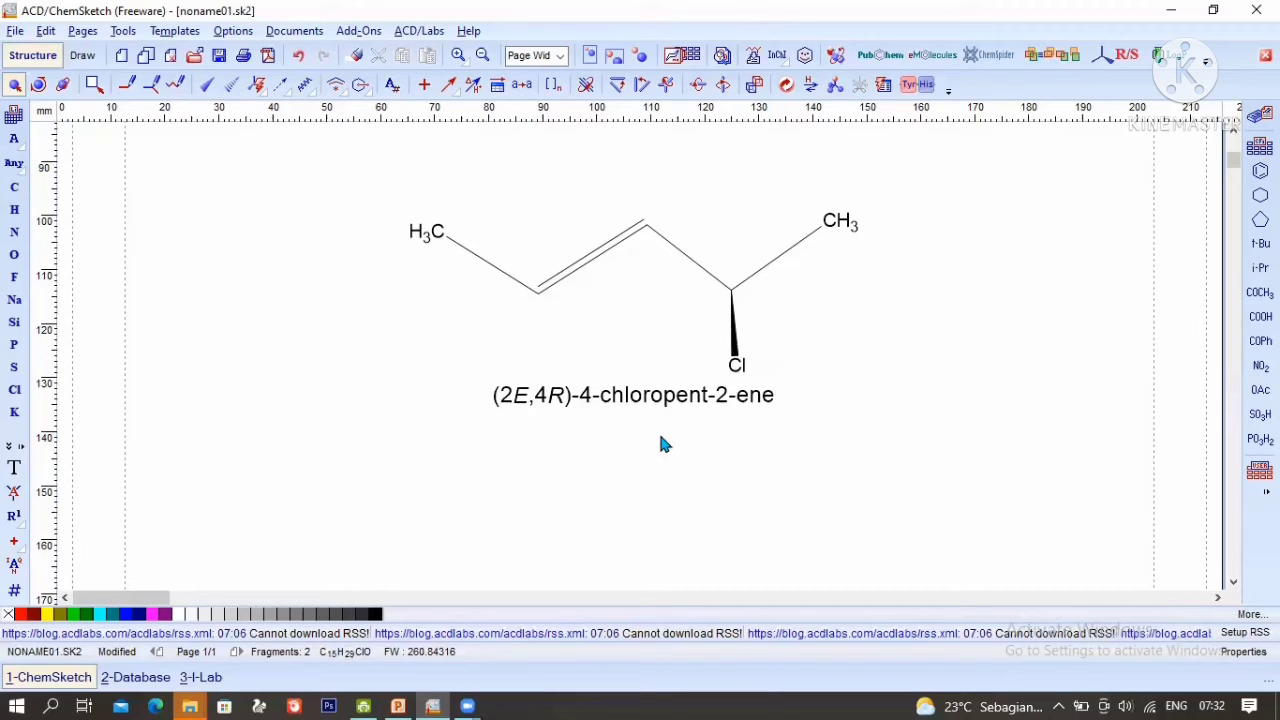
# Step: Delete the generated name beneath the chloropentene structure
pyautogui.click(355, 57)
pyautogui.click(597, 402)
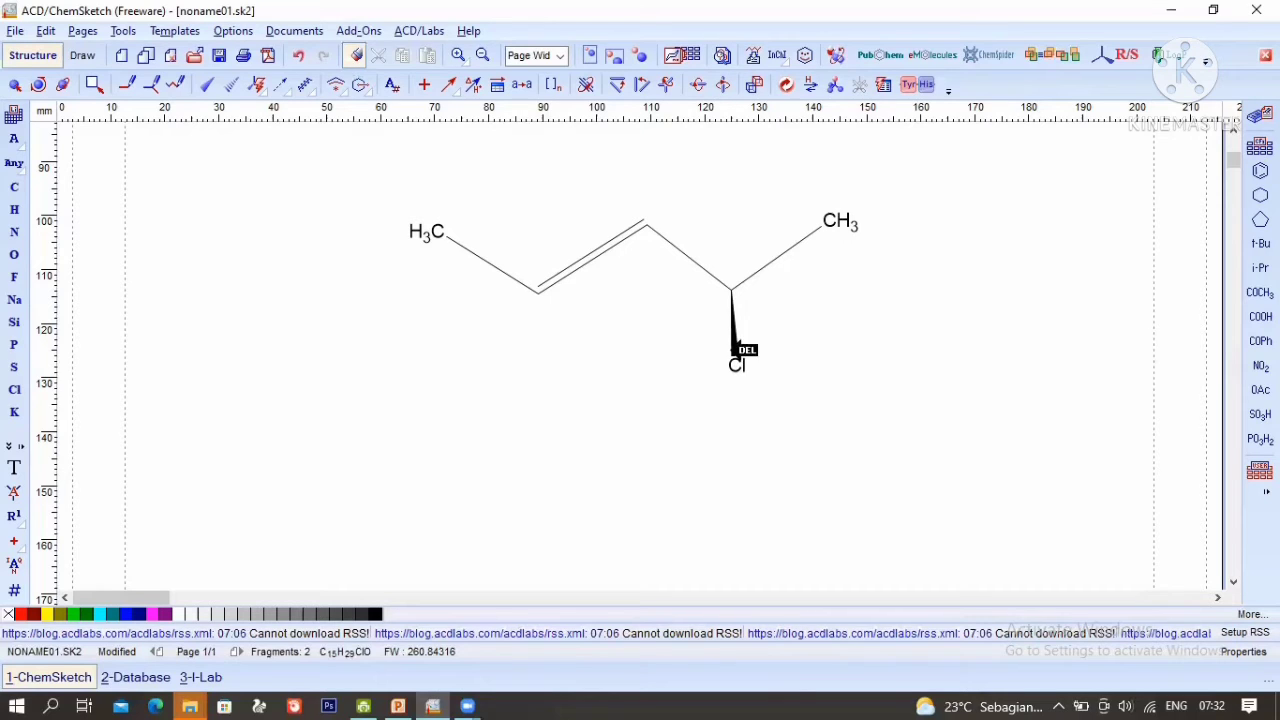
pyautogui.click(14, 84)
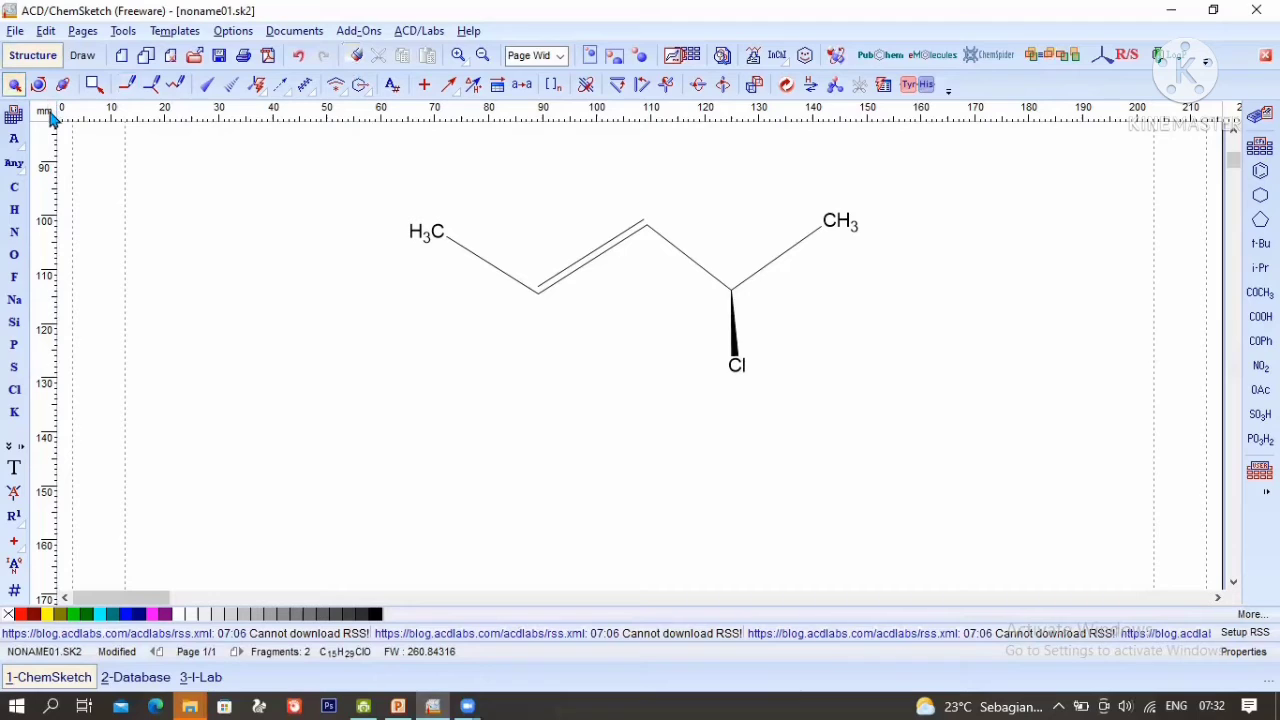
# Step: Change the carbon–chlorine bond to a hashed wedge (down stereo bond)
pyautogui.click(305, 84)
pyautogui.click(236, 92)
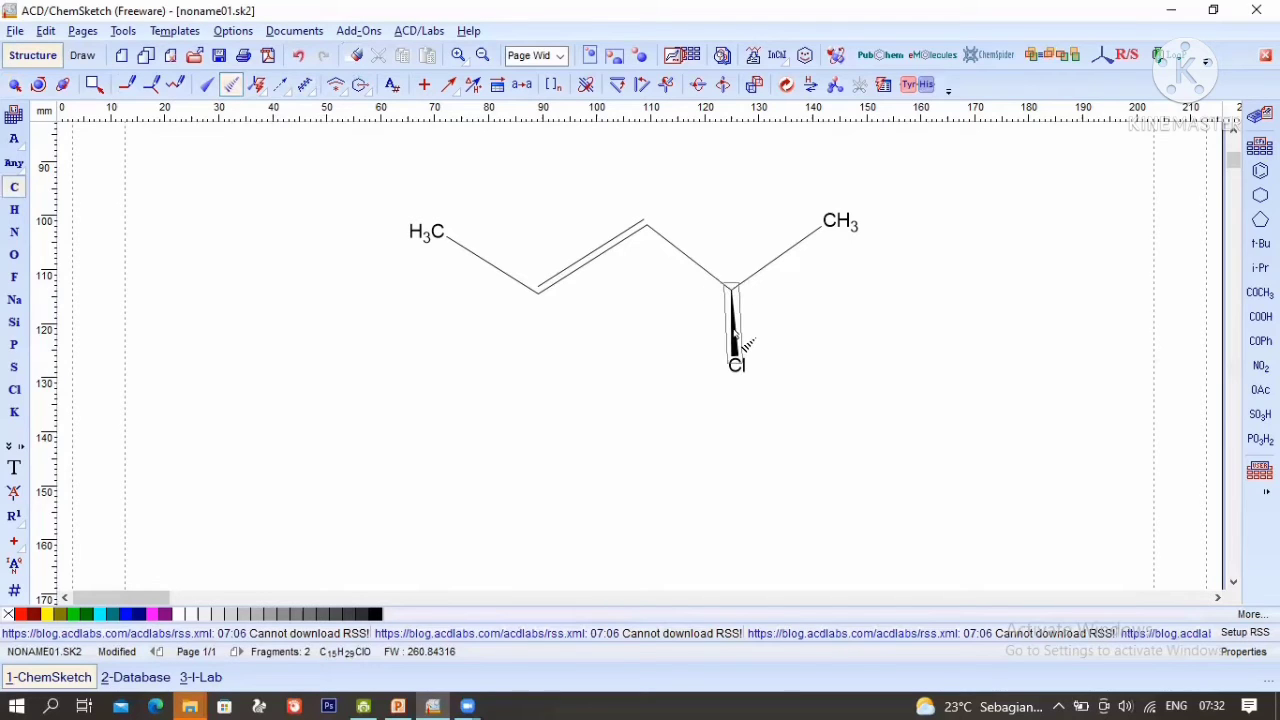
pyautogui.click(733, 333)
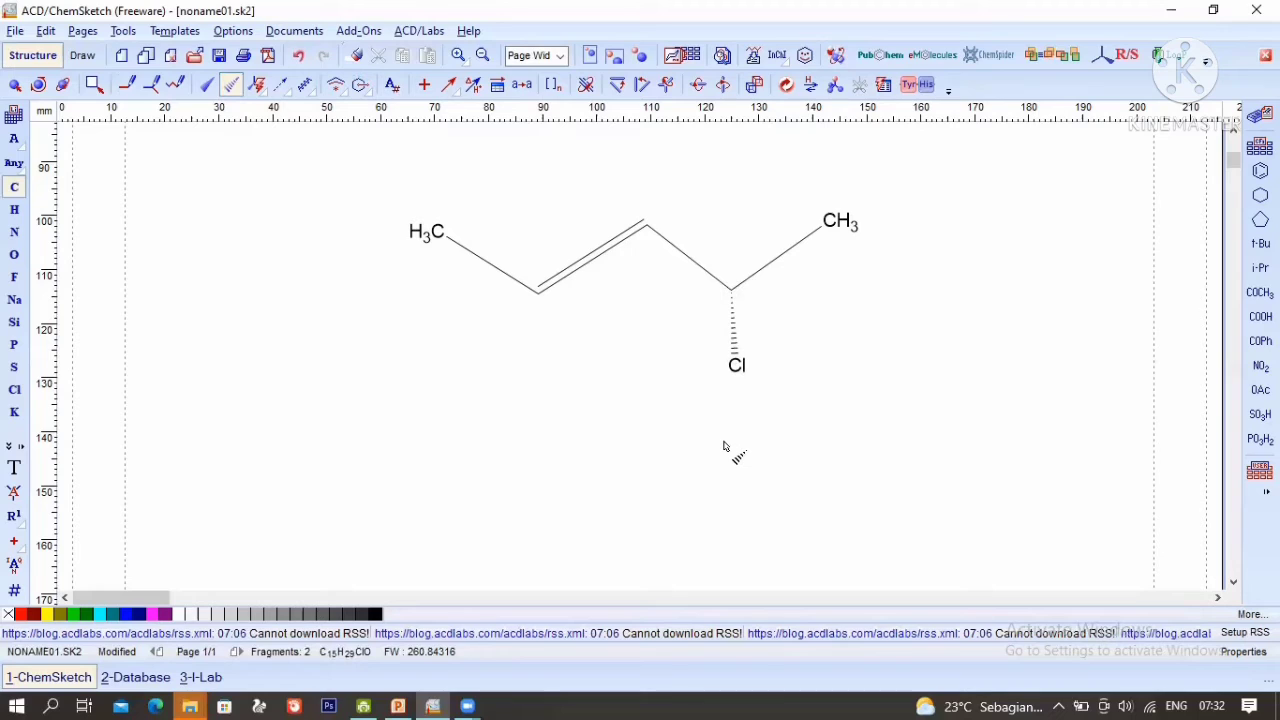
# Step: Select the whole chloropentene structure and generate its stereo descriptors
pyautogui.click(15, 86)
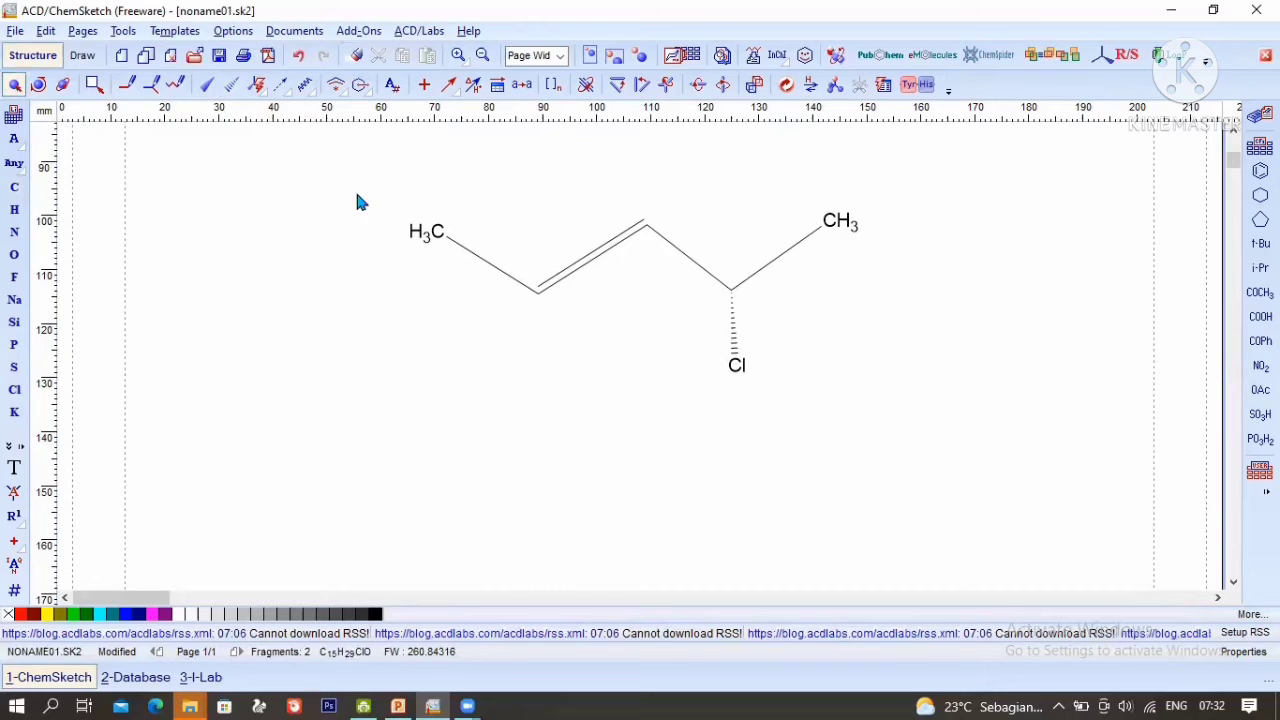
pyautogui.moveTo(350, 156); pyautogui.dragTo(897, 442)
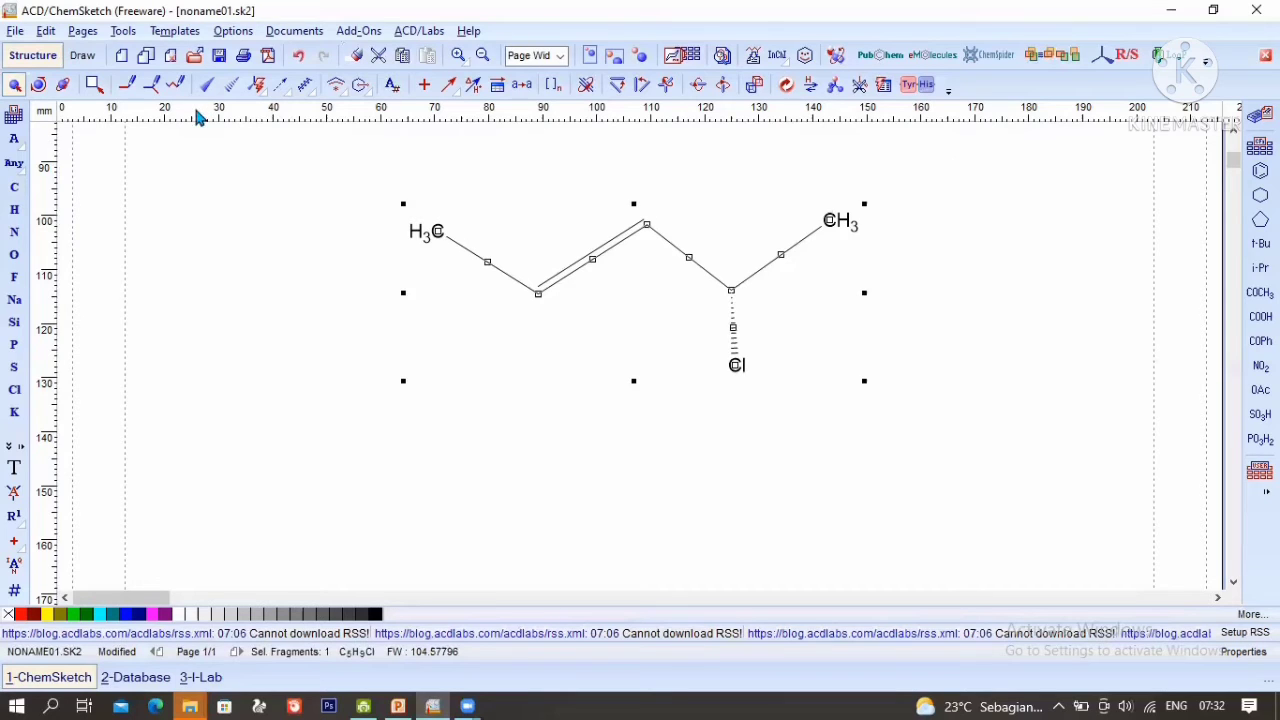
pyautogui.click(123, 33)
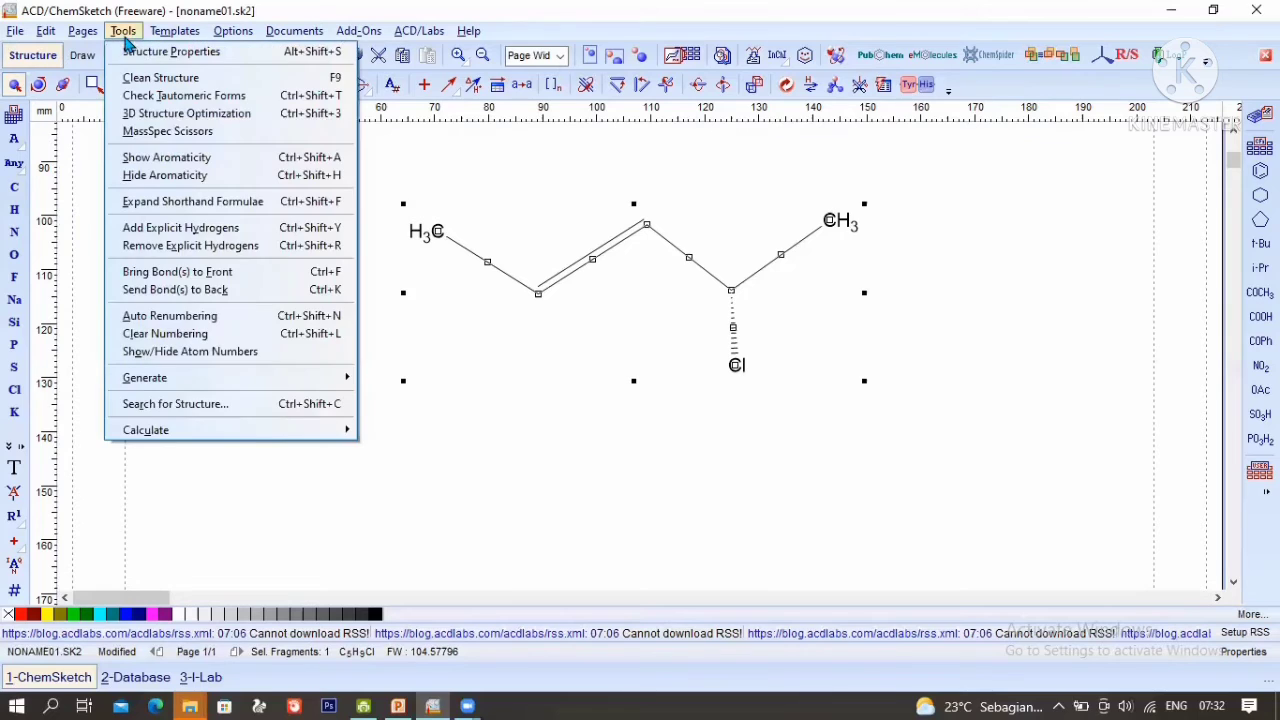
pyautogui.moveTo(237, 377)
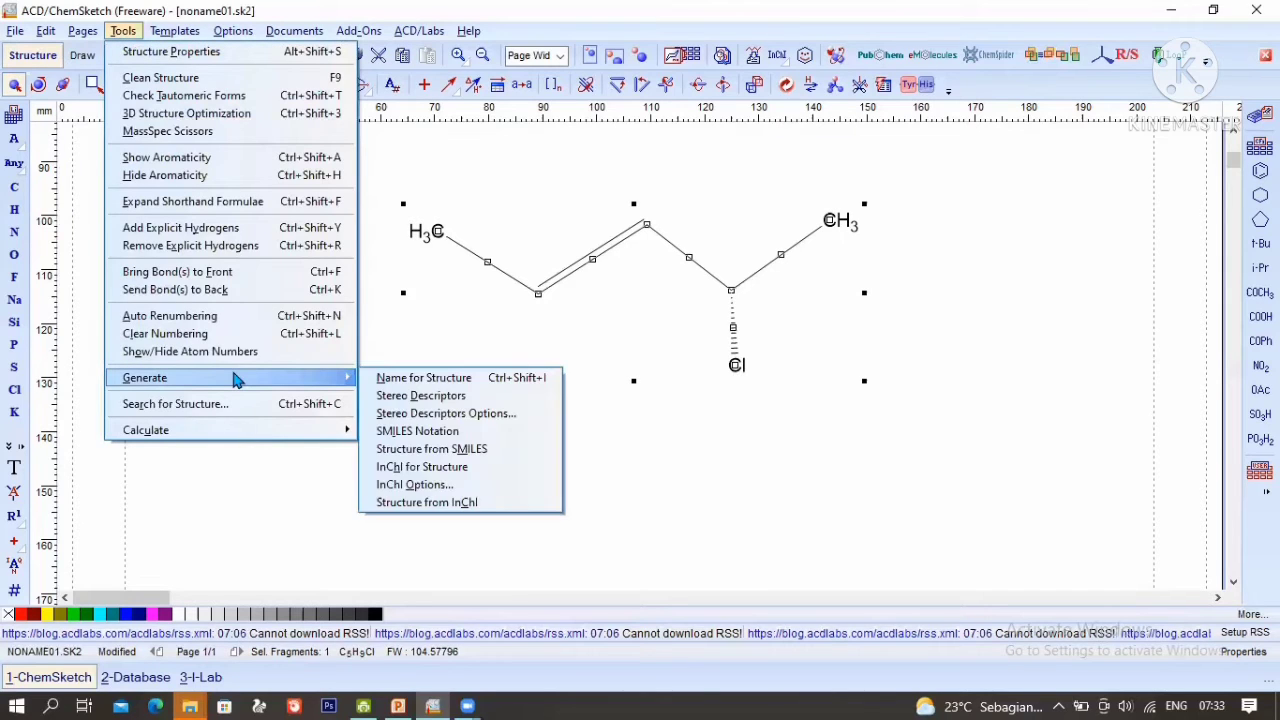
pyautogui.click(420, 396)
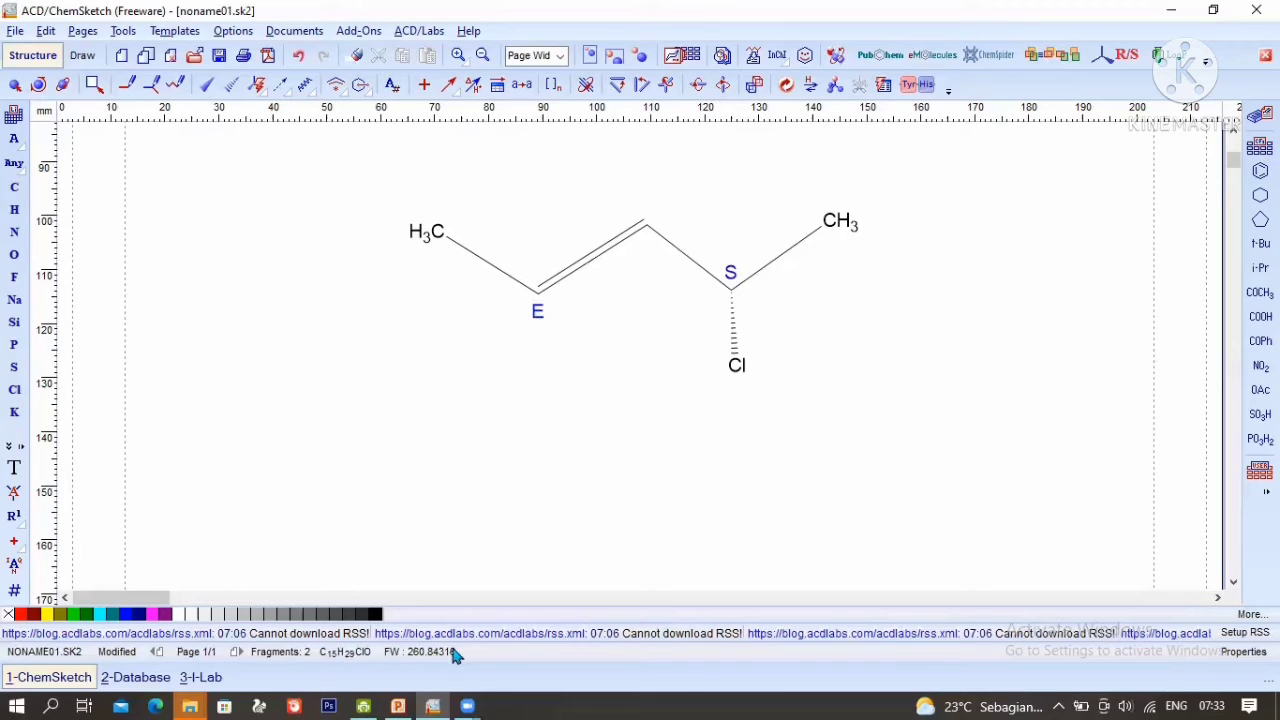
# Step: Go to the slide "Menggambarkan Ikatan Koordinasi" in the PowerPoint presentation and return to ChemSketch
pyautogui.moveTo(399, 700)
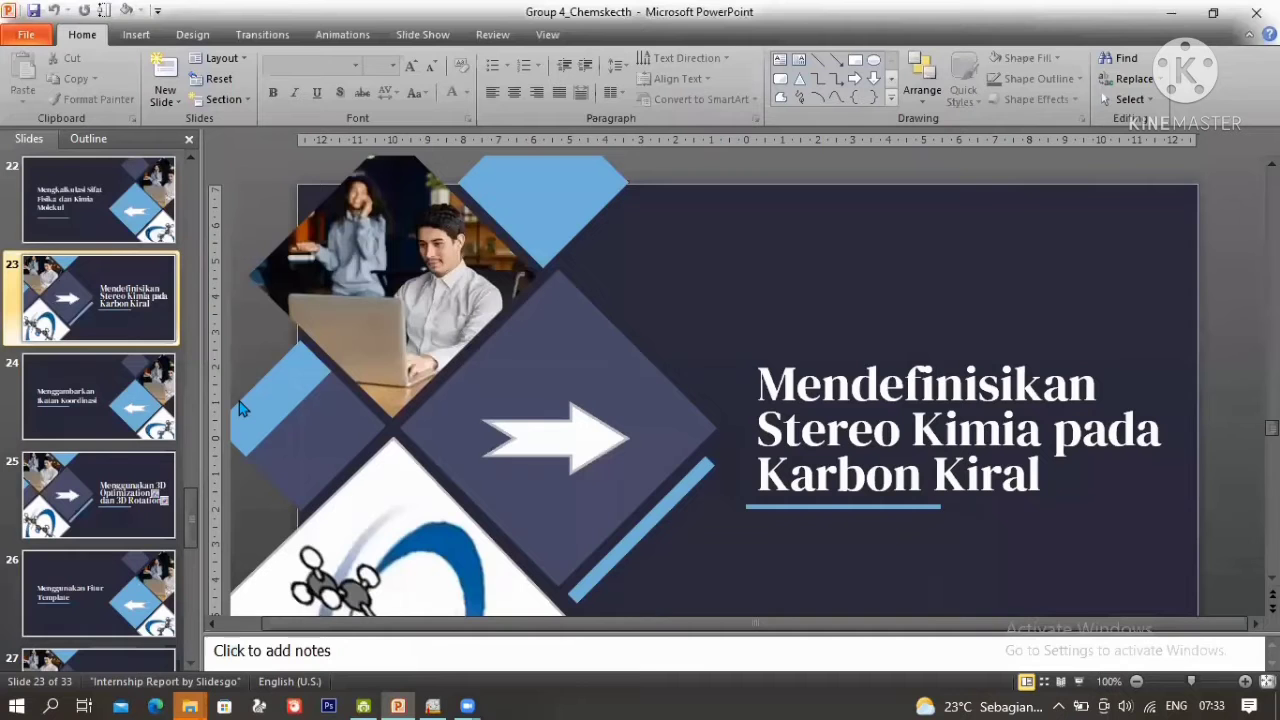
pyautogui.press('Down')
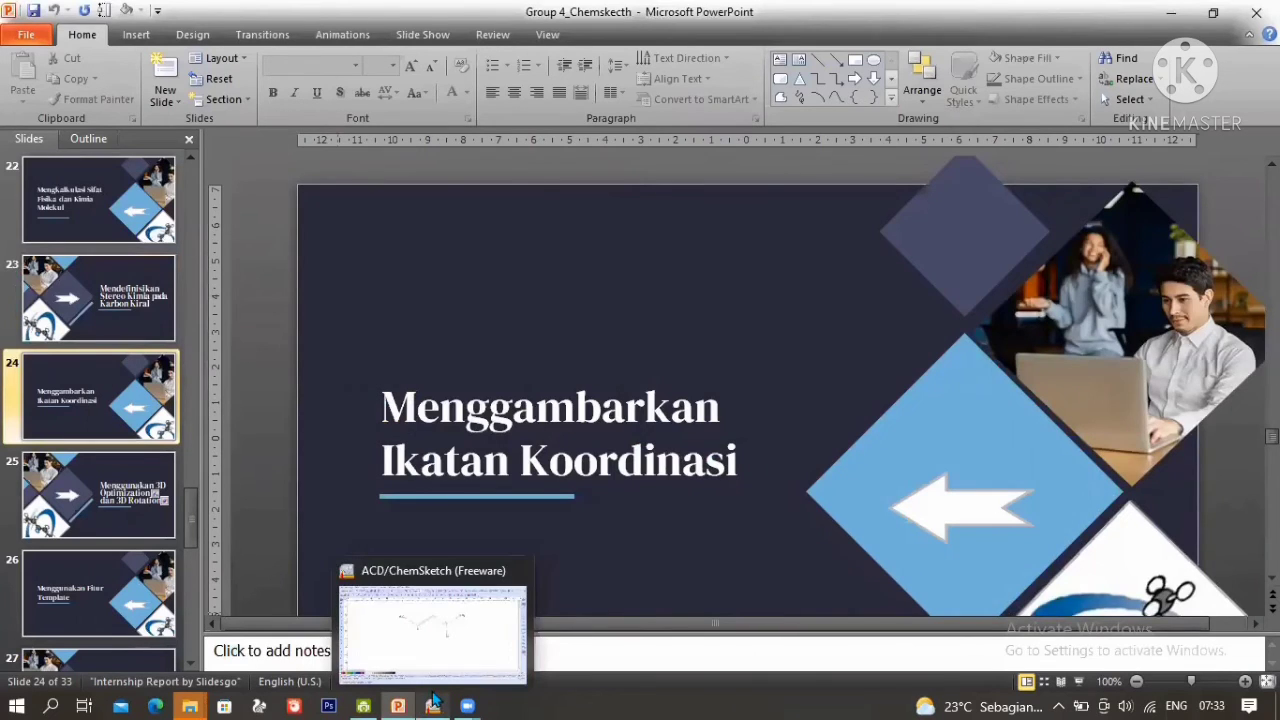
pyautogui.click(433, 698)
# Step: Place a benzene ring in the empty page area below the chloropentene structure
pyautogui.scroll(-5, 548, 369)
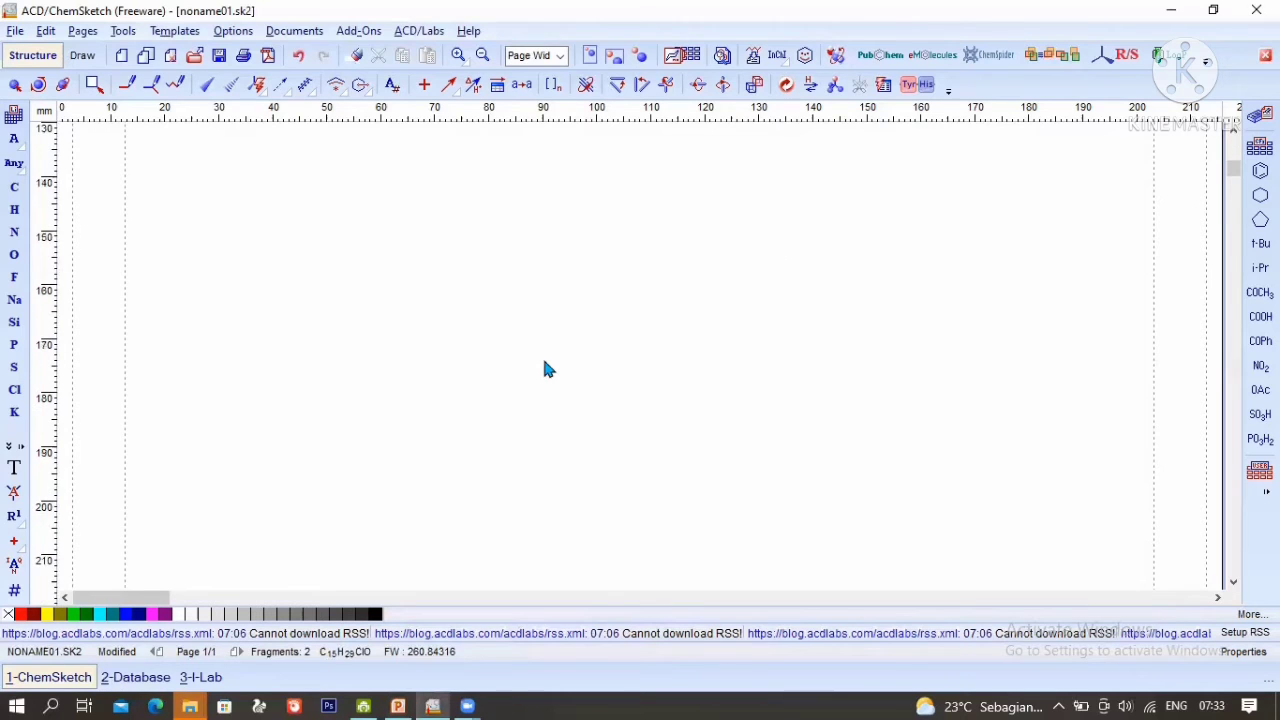
pyautogui.scroll(1, 543, 368)
pyautogui.scroll(-1, 537, 384)
pyautogui.click(474, 290)
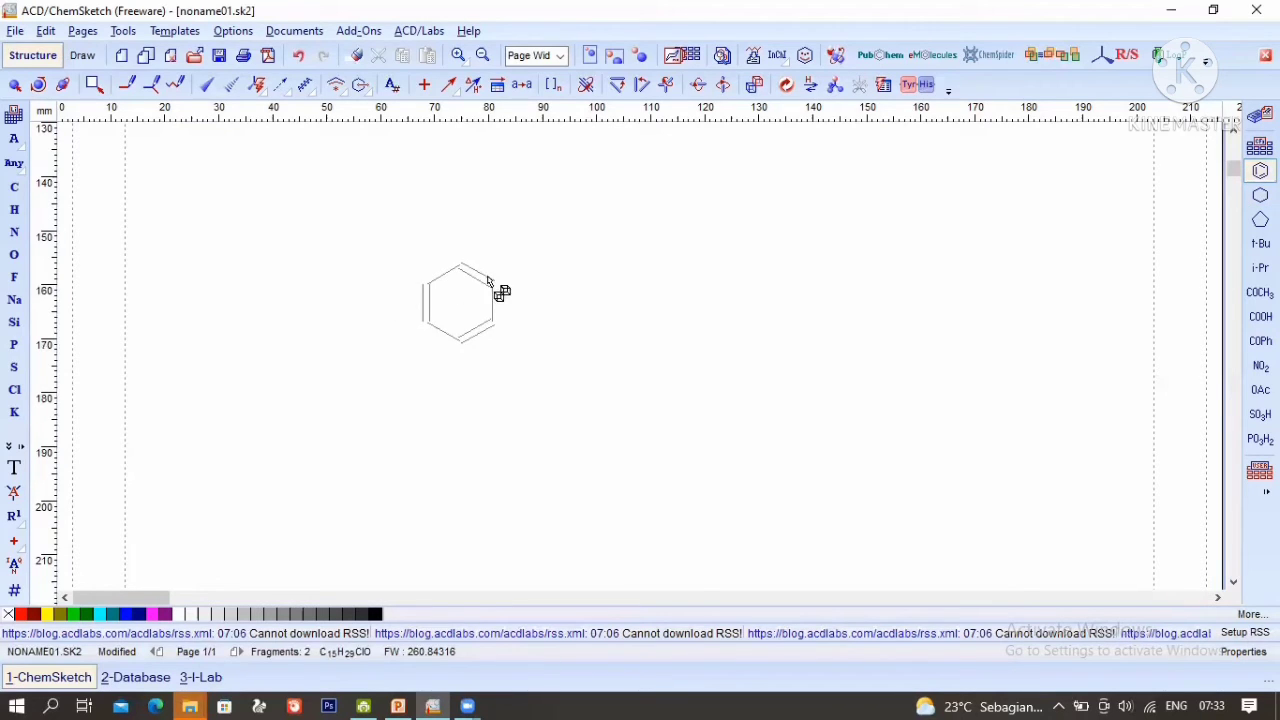
pyautogui.click(549, 320)
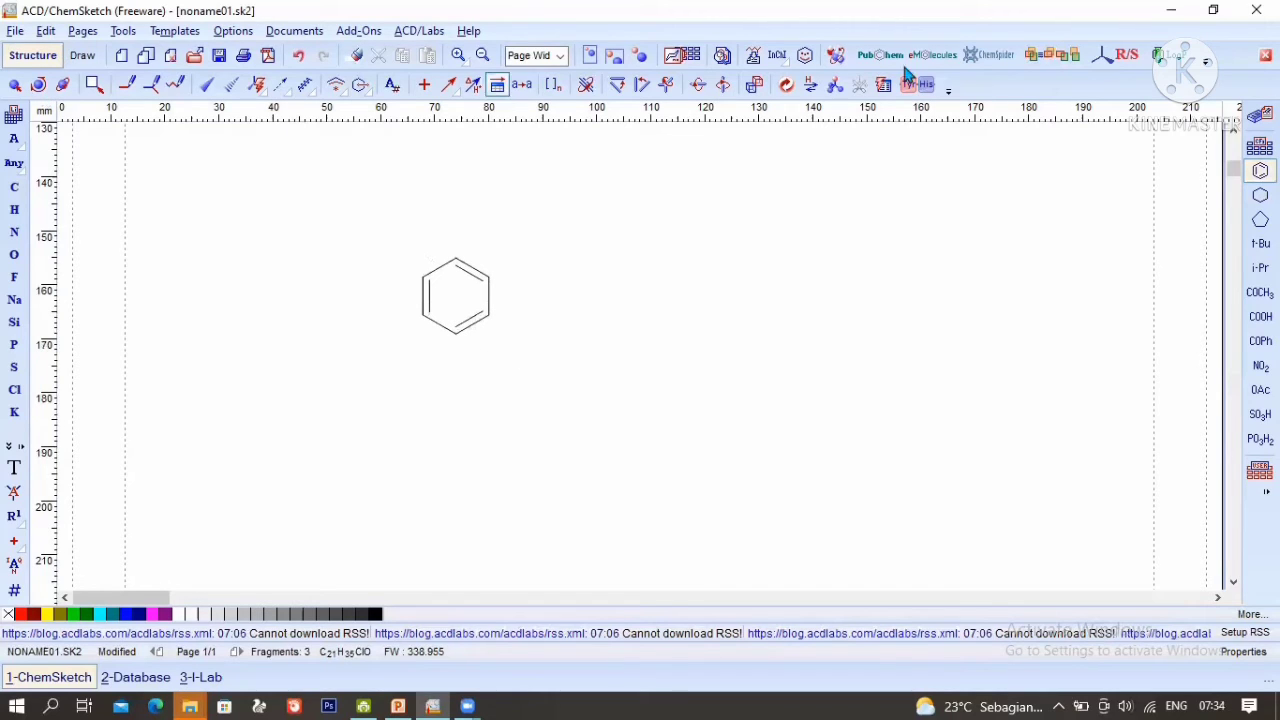
pyautogui.click(927, 85)
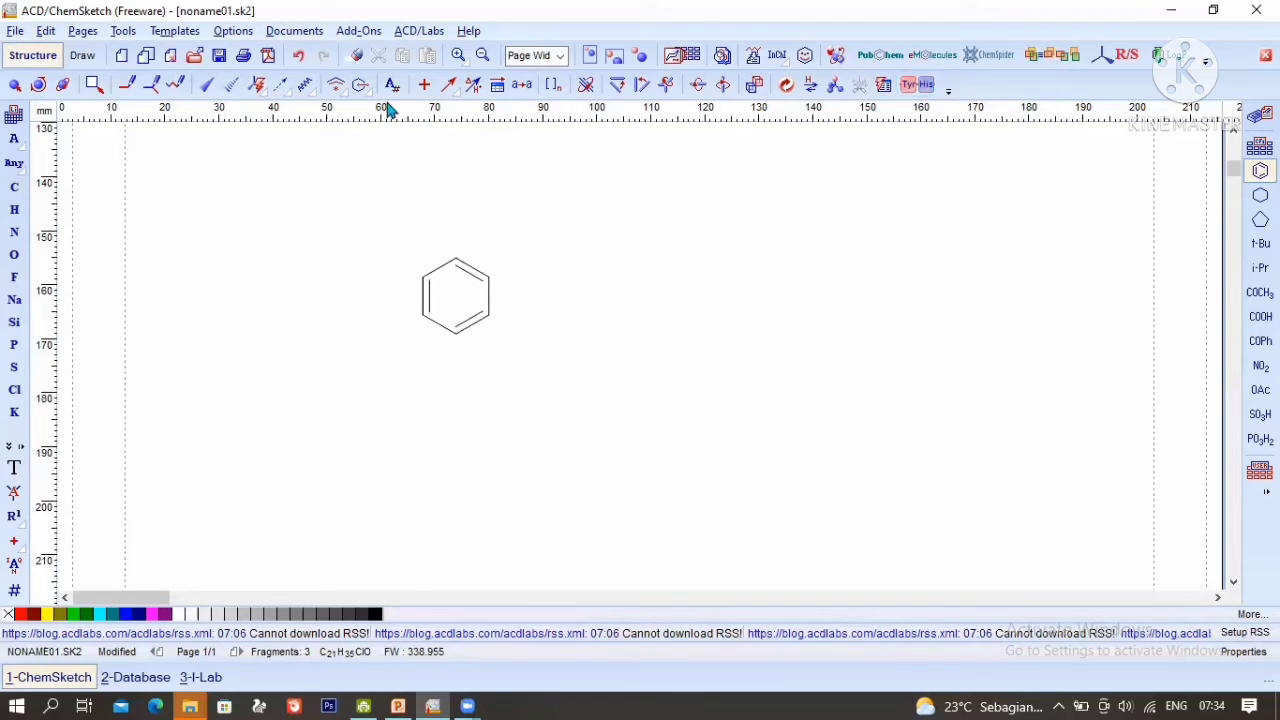
# Step: Turn the benzene ring so its upper bond lies horizontal and attach a lithium atom to its left-hand carbon
pyautogui.click(617, 88)
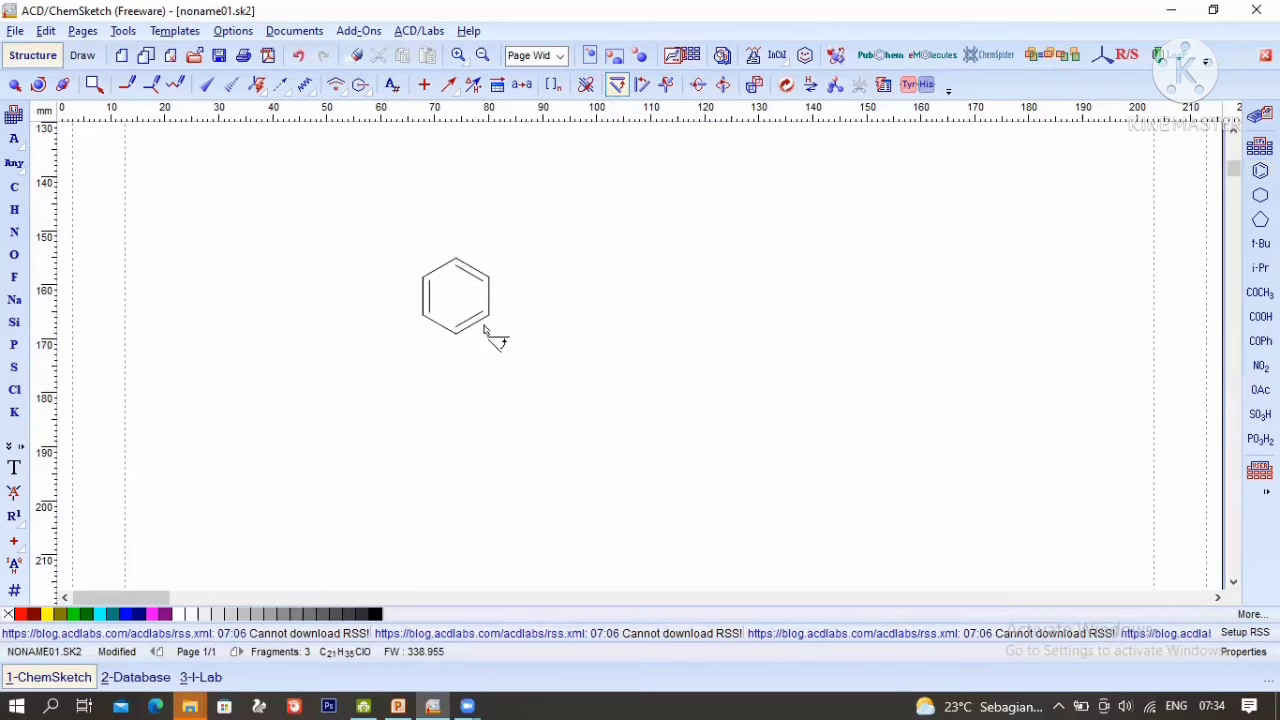
pyautogui.click(445, 270)
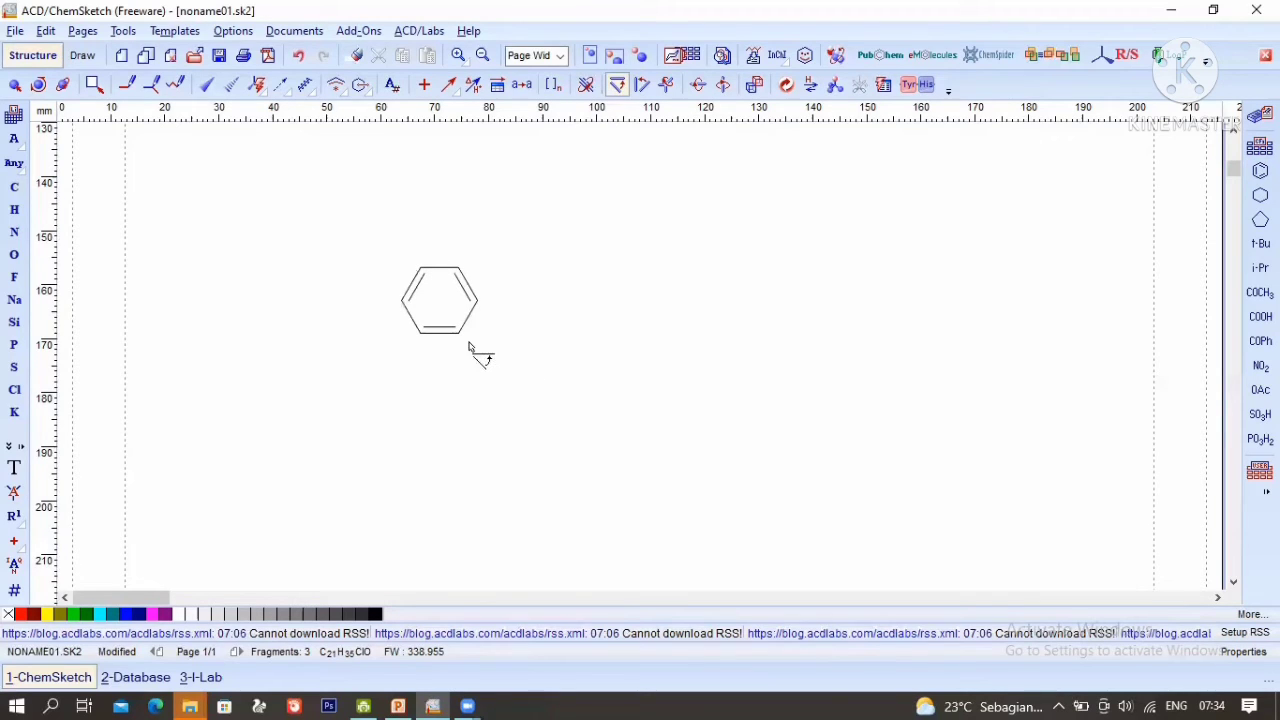
pyautogui.click(151, 86)
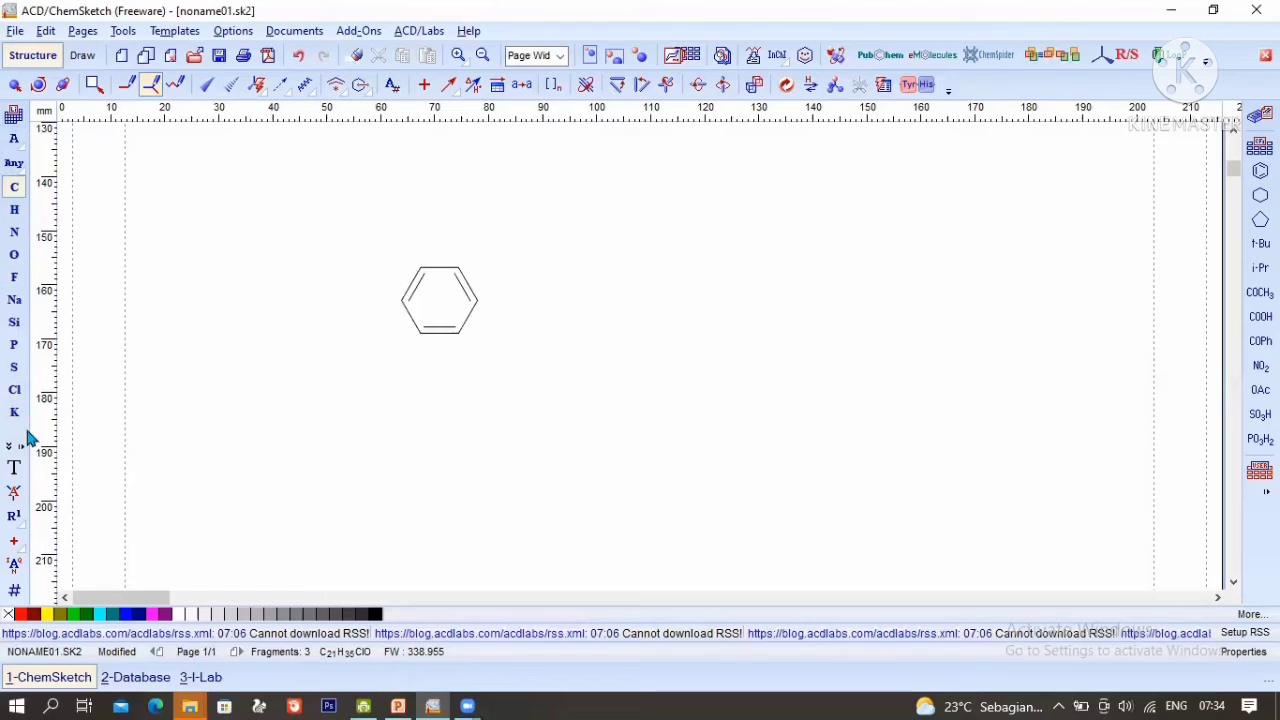
pyautogui.click(14, 117)
pyautogui.click(398, 198)
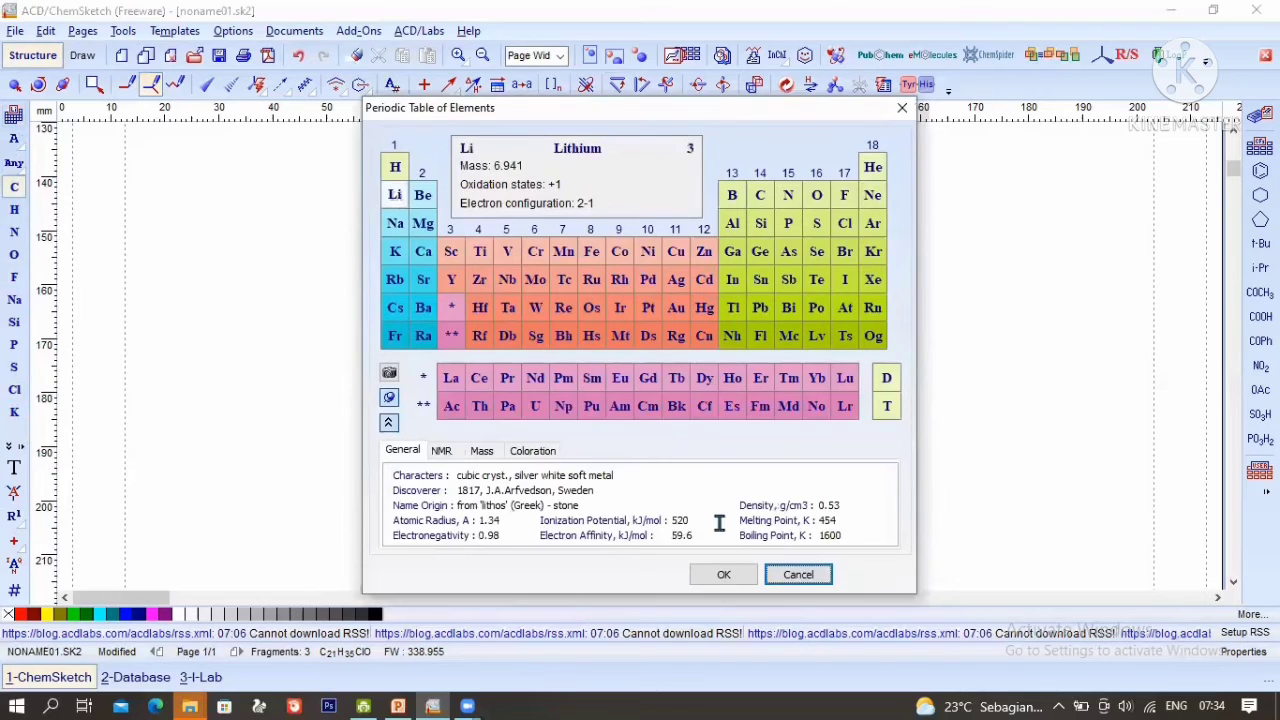
pyautogui.click(723, 574)
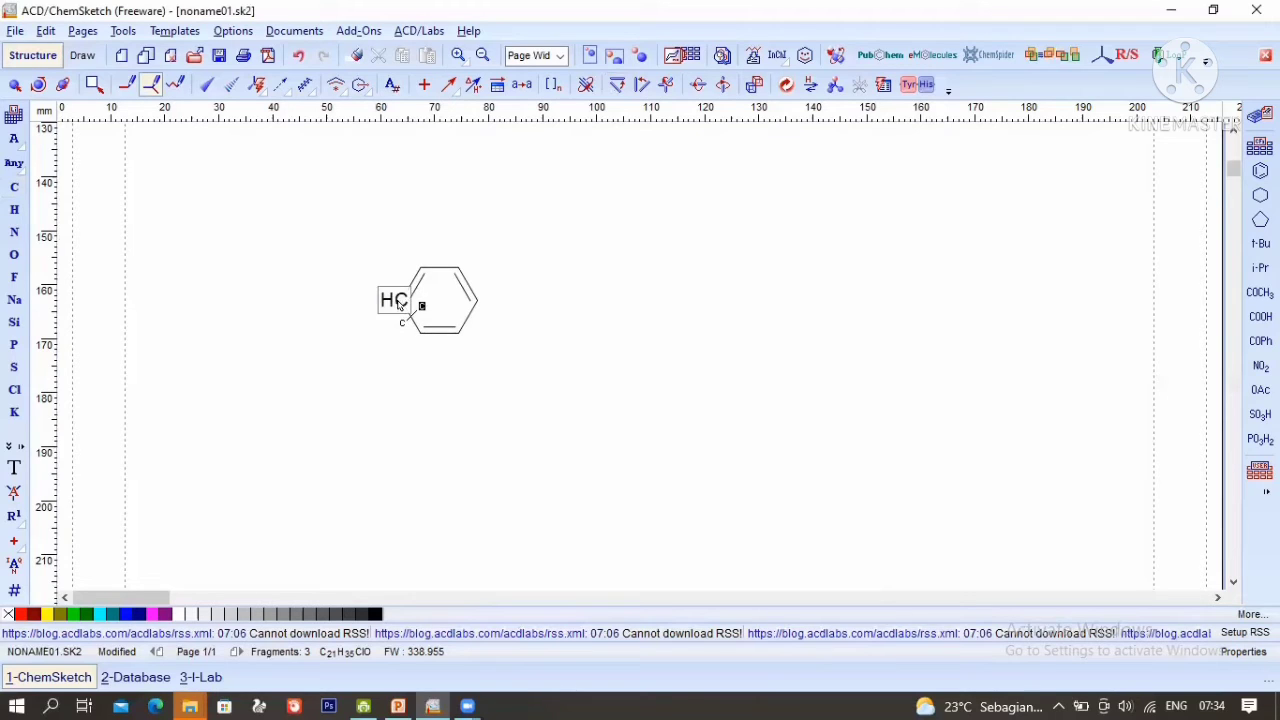
pyautogui.click(398, 301)
pyautogui.click(327, 303)
pyautogui.moveTo(351, 301)
pyautogui.mouseDown()
pyautogui.moveTo(357, 316)
pyautogui.moveTo(353, 303)
pyautogui.mouseUp()
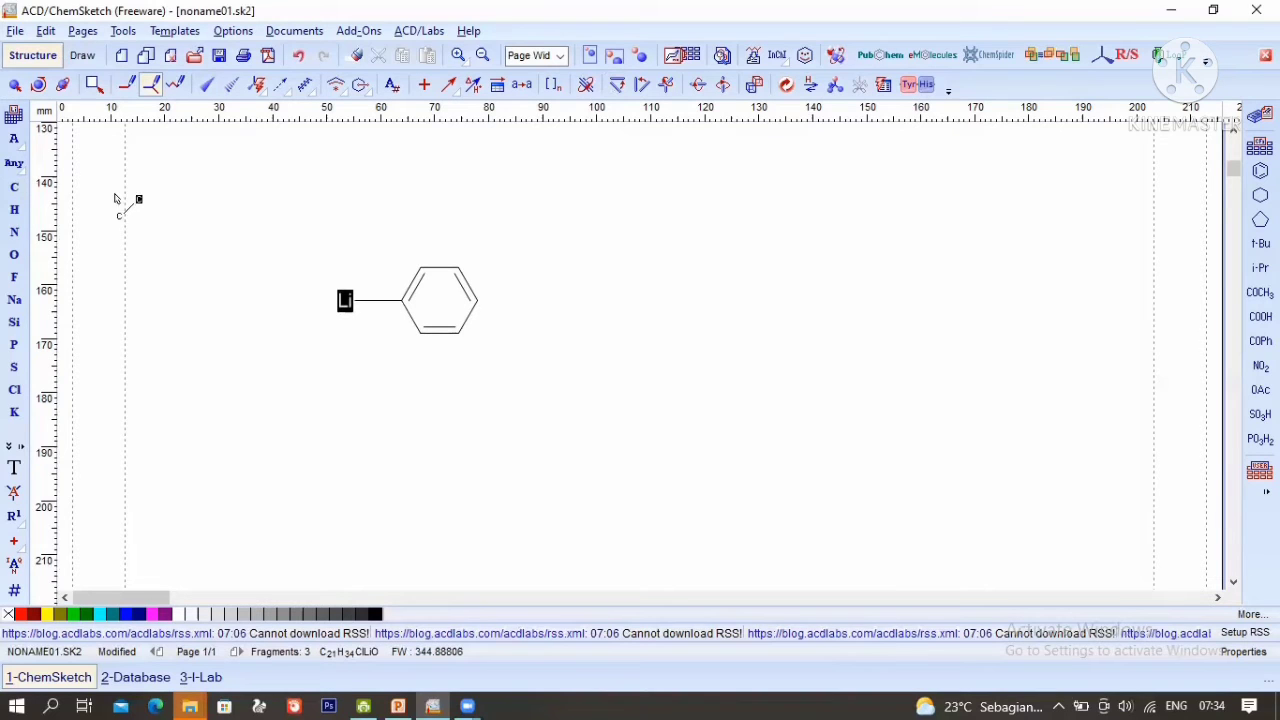
# Step: Draw a vertical zigzag chain of nine carbons to the left of the lithium atom
pyautogui.click(127, 88)
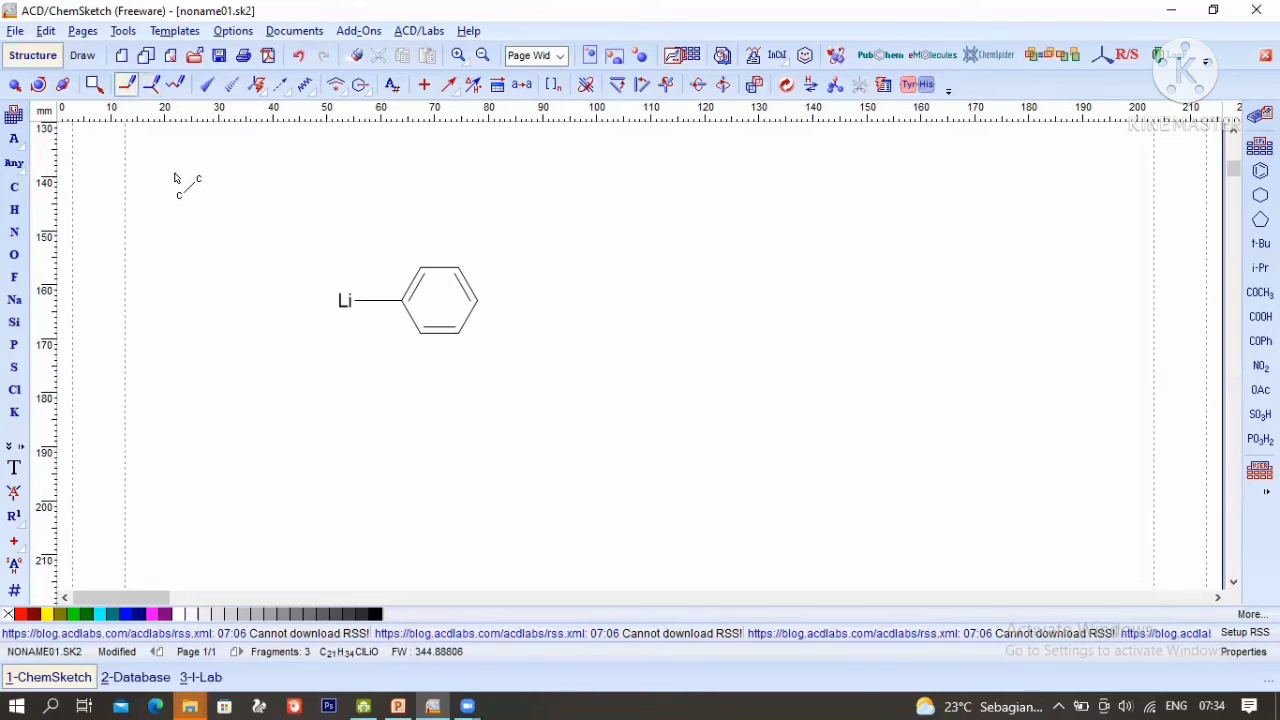
pyautogui.click(177, 88)
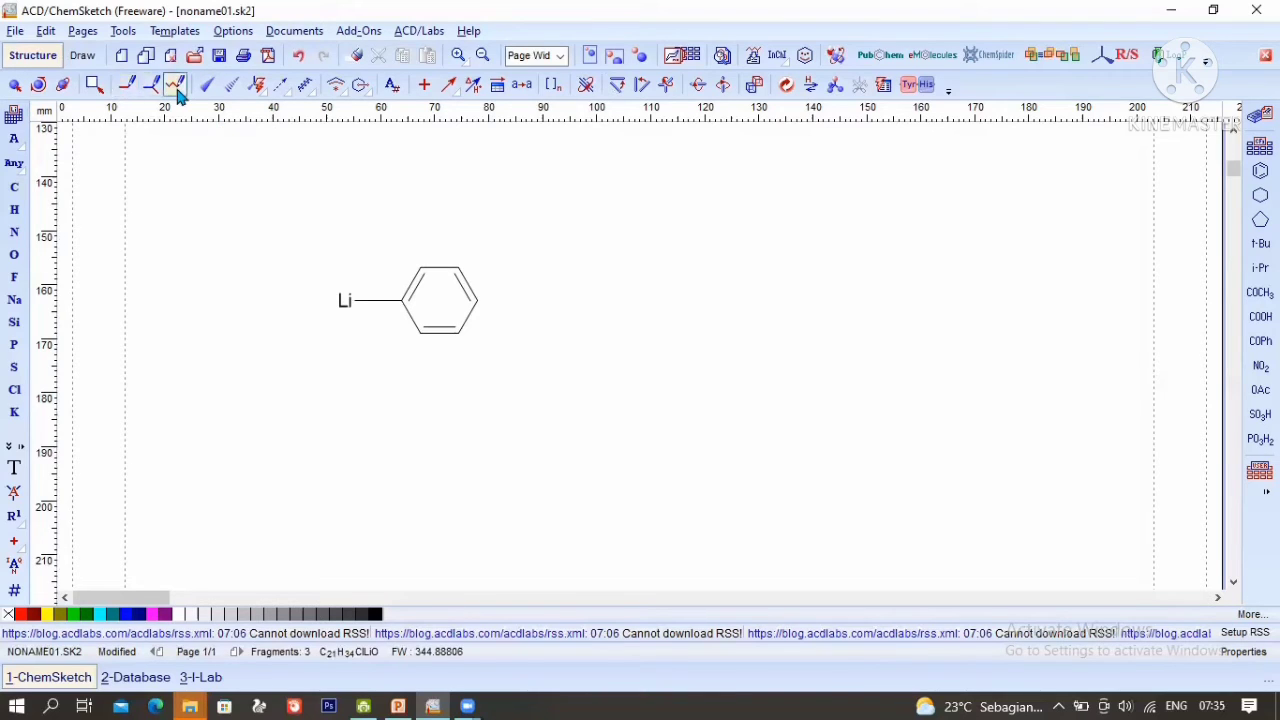
pyautogui.click(13, 193)
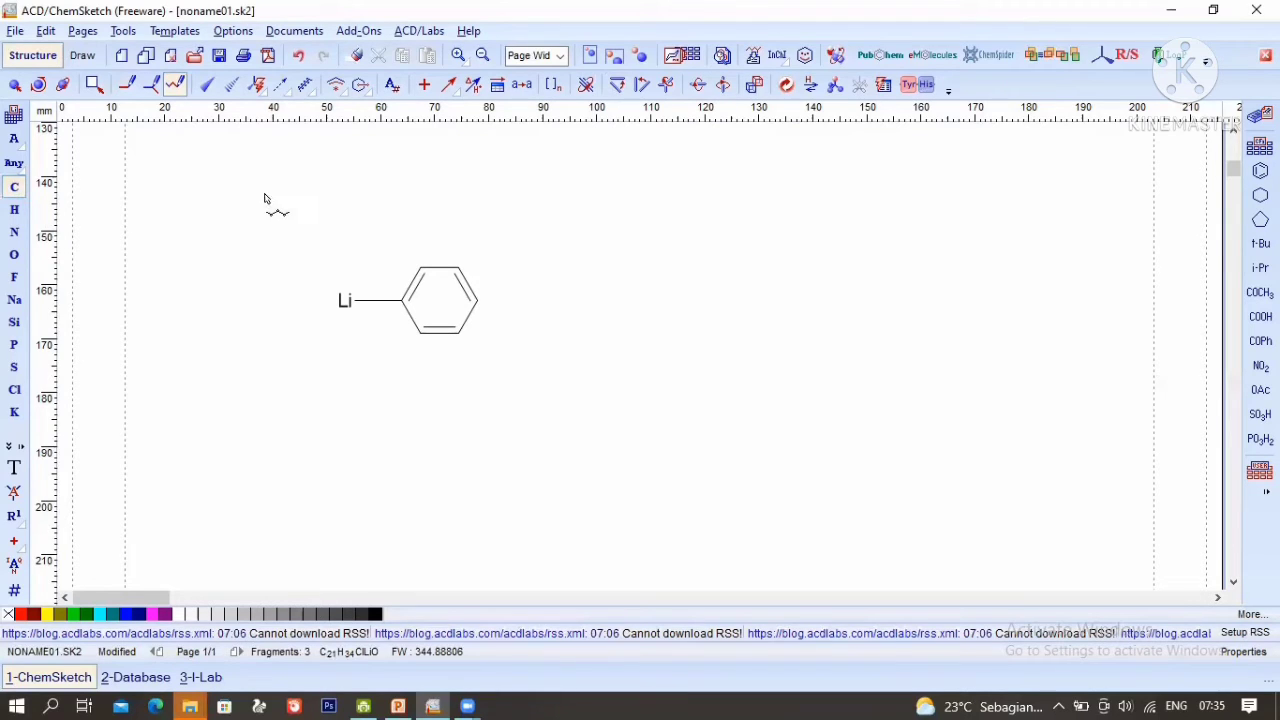
pyautogui.moveTo(265, 198); pyautogui.dragTo(265, 445)
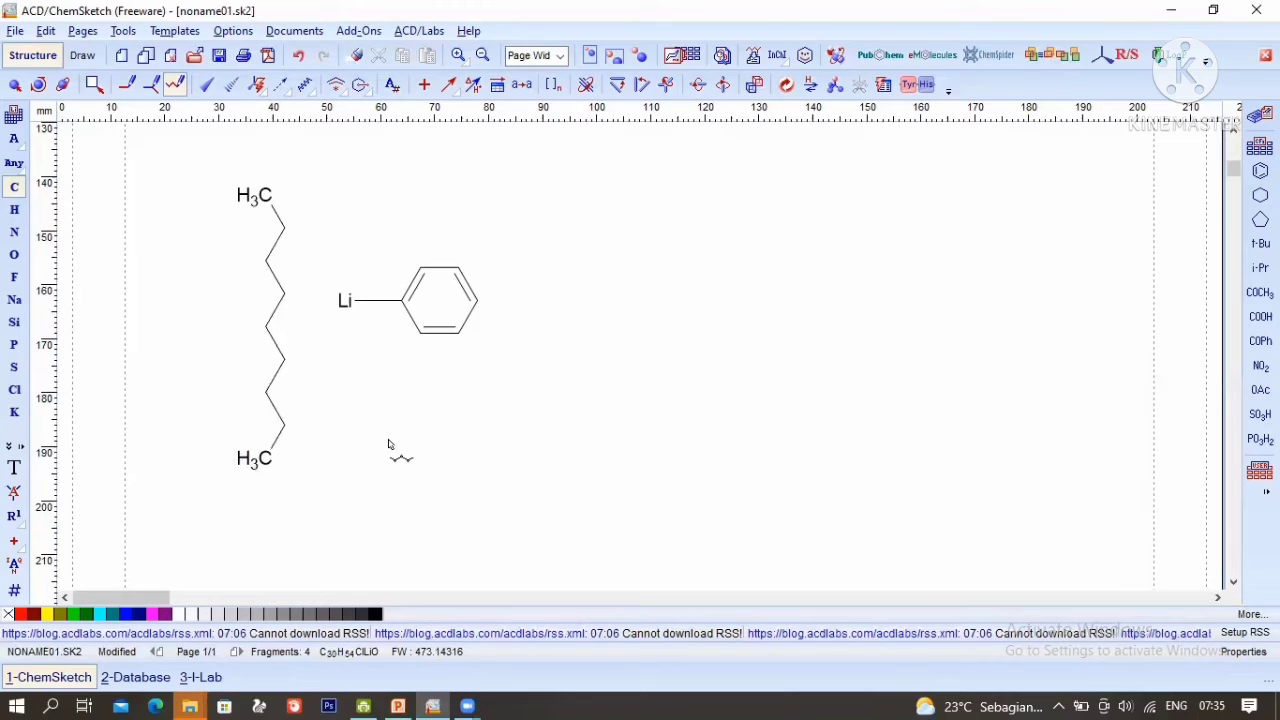
# Step: Replace the second, fifth and eighth carbons of the vertical chain with oxygen atoms
pyautogui.click(129, 88)
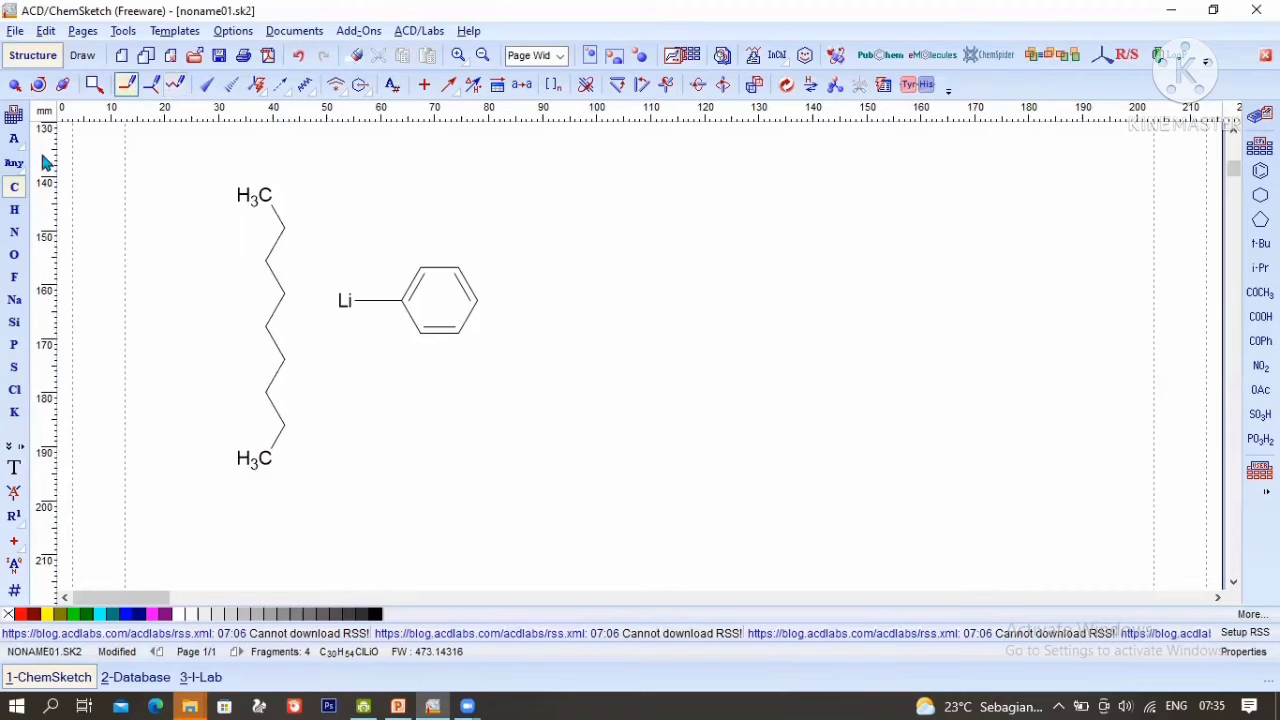
pyautogui.click(24, 260)
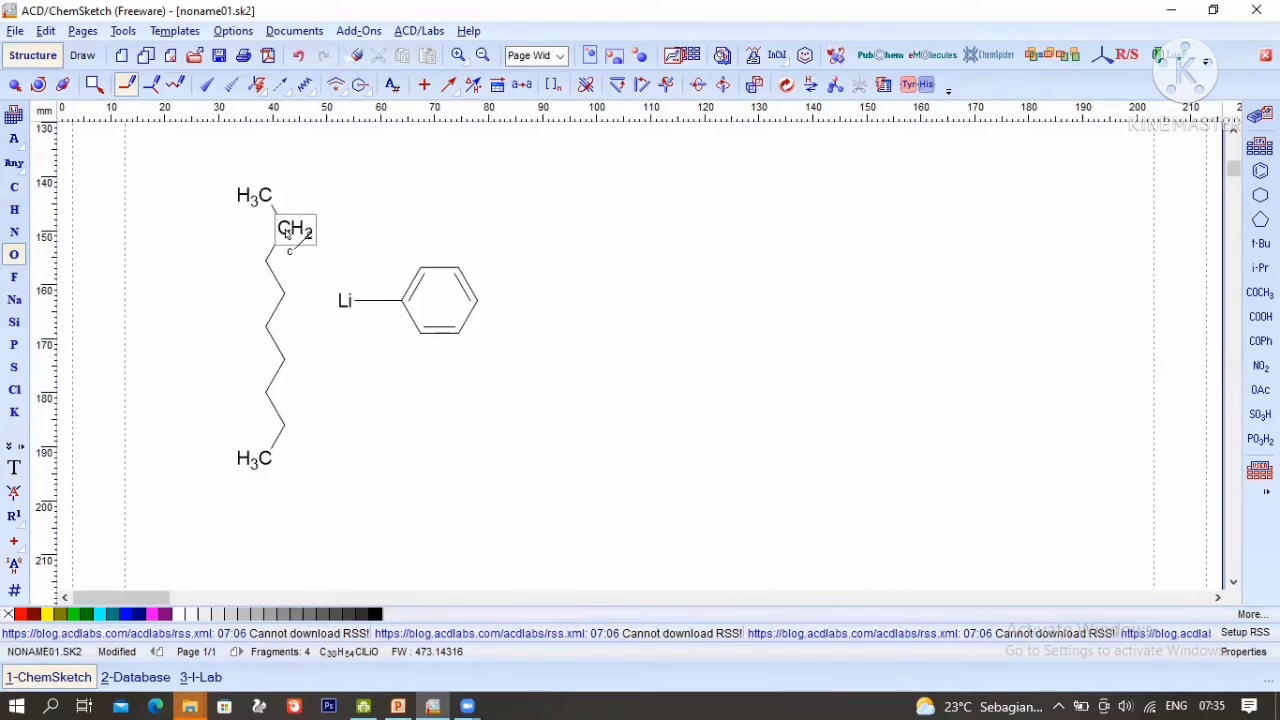
pyautogui.click(288, 234)
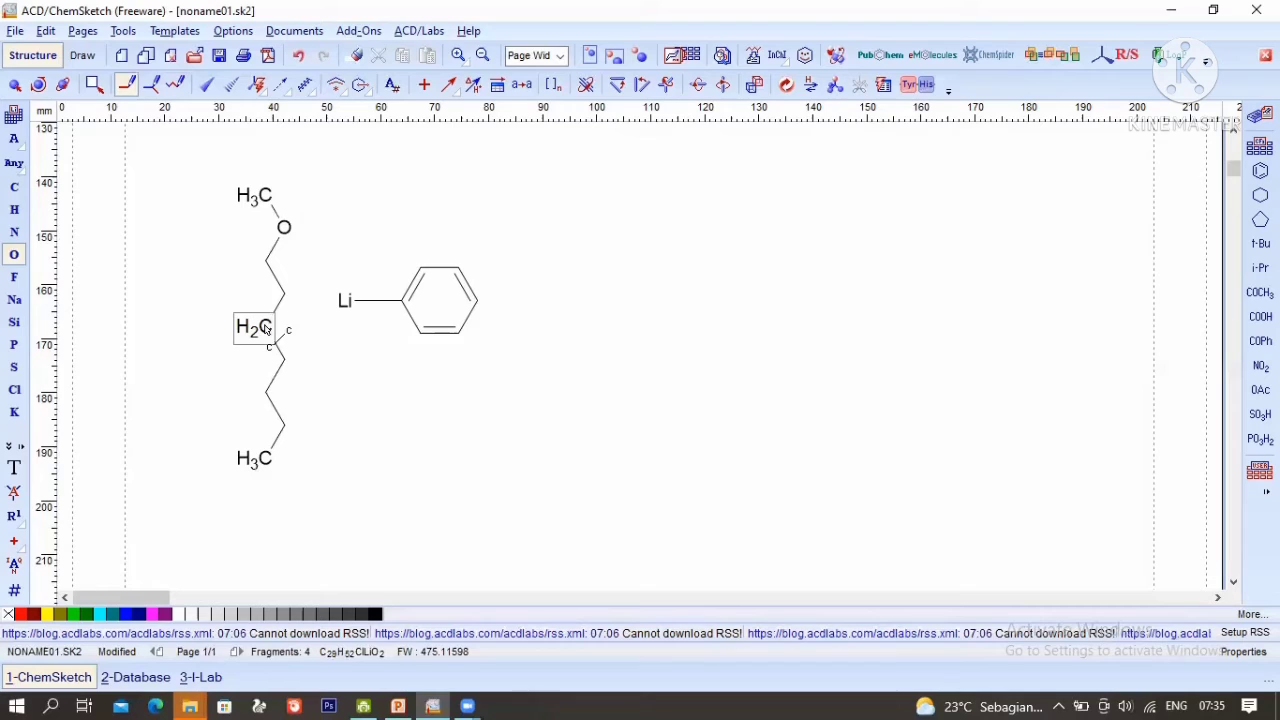
pyautogui.click(266, 329)
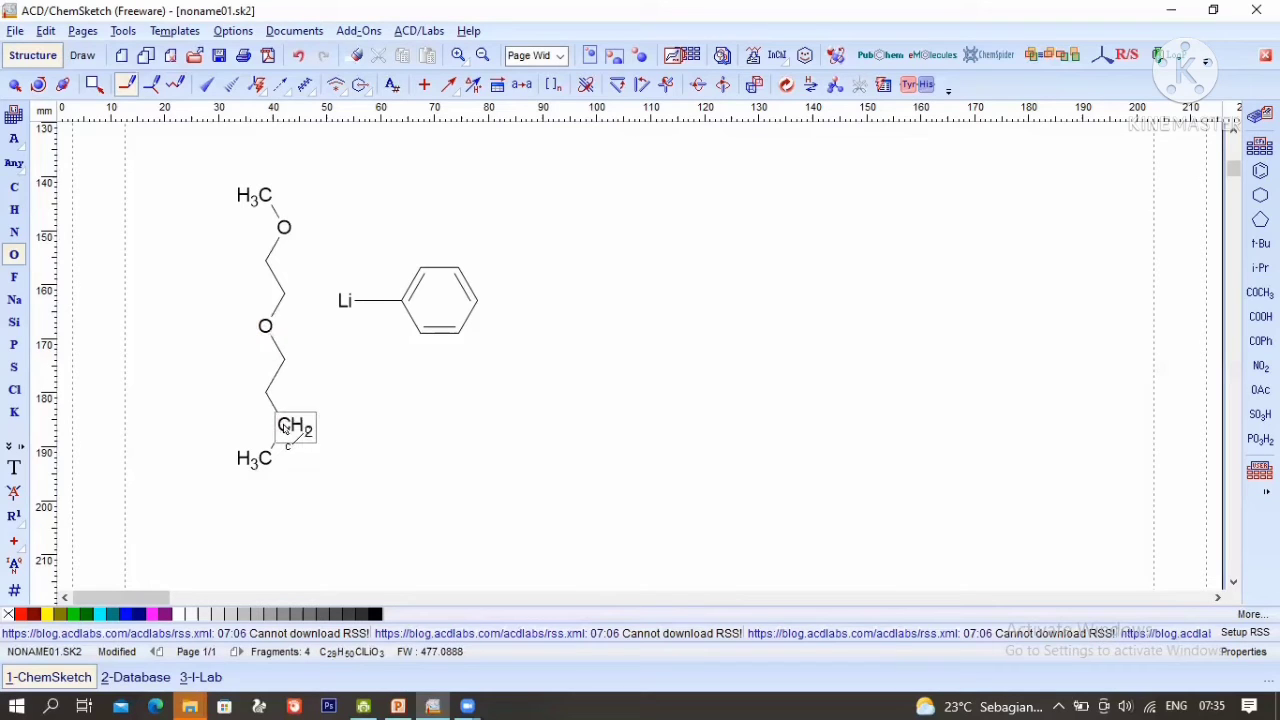
pyautogui.click(285, 428)
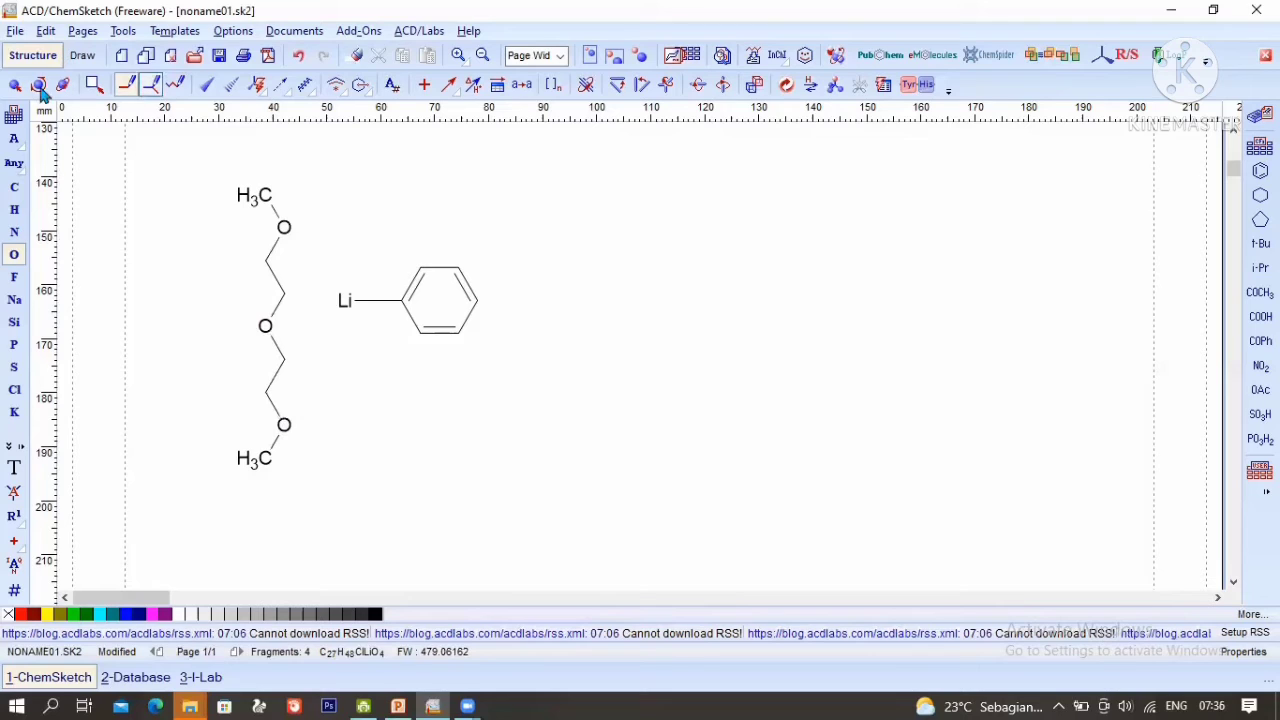
# Step: Draw dashed-arrow coordinating bonds from each of the three chain oxygens to the lithium atom
pyautogui.click(453, 86)
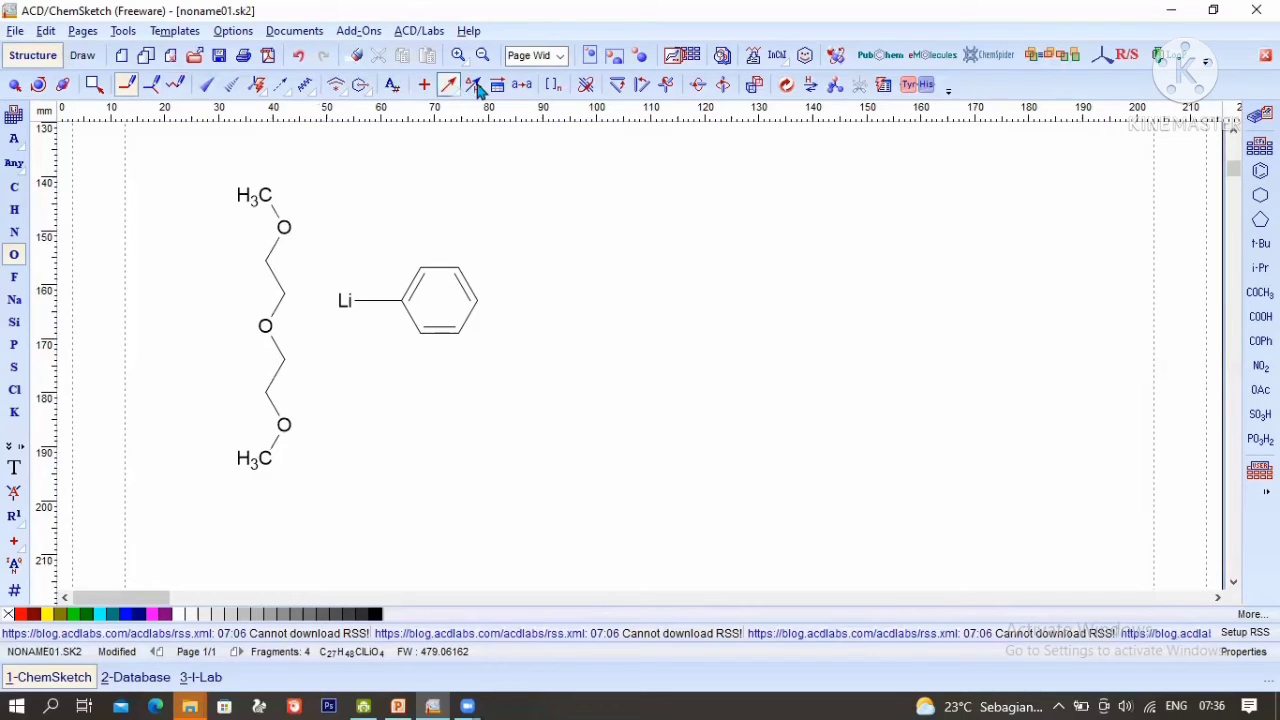
pyautogui.click(522, 84)
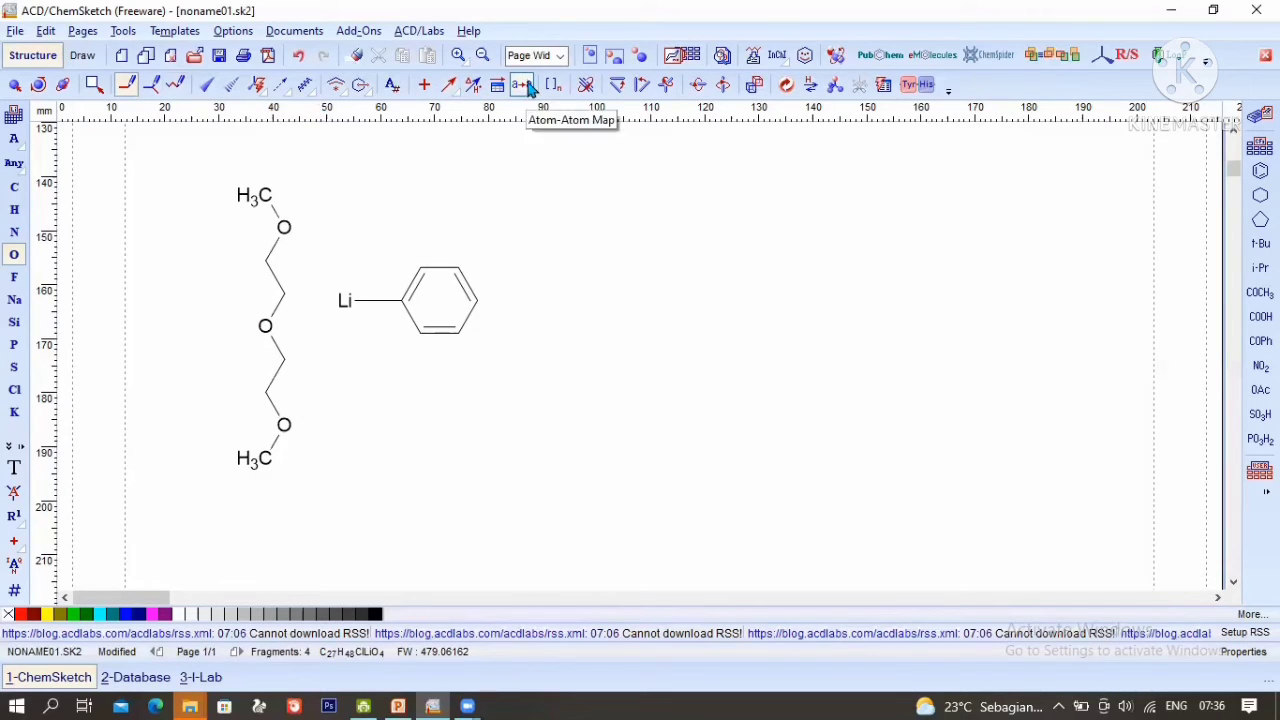
pyautogui.click(287, 91)
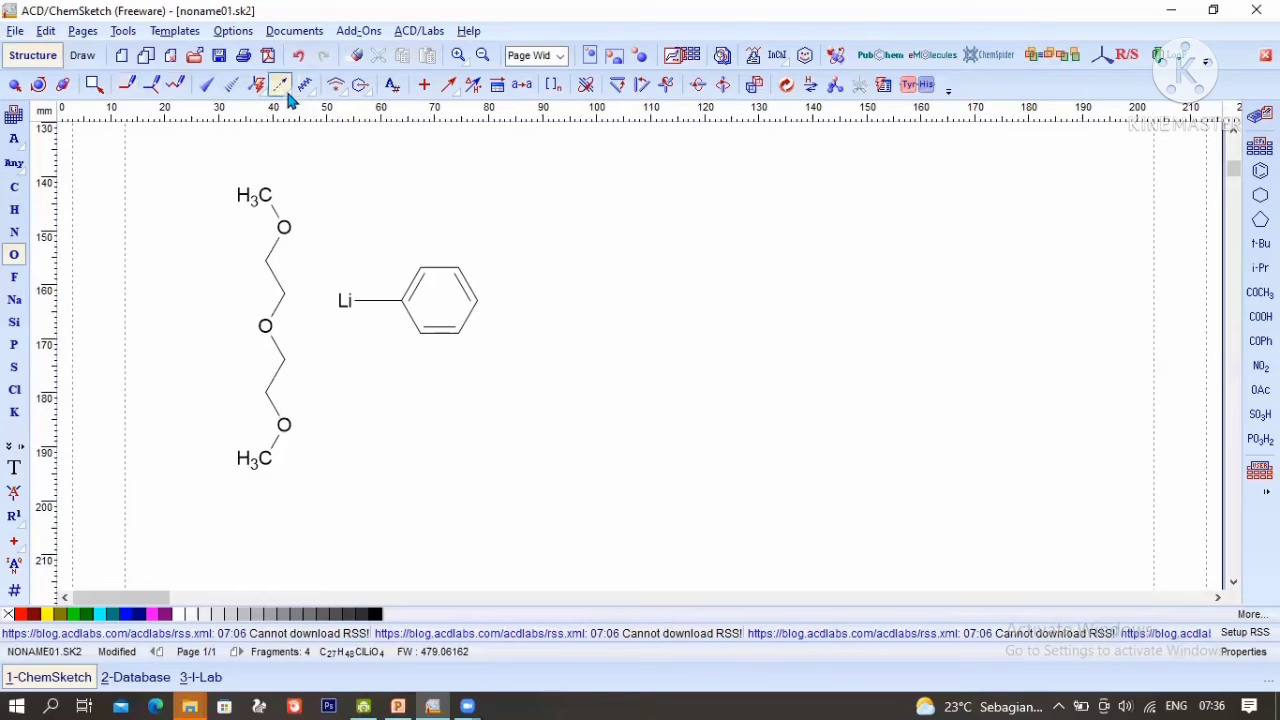
pyautogui.click(288, 97)
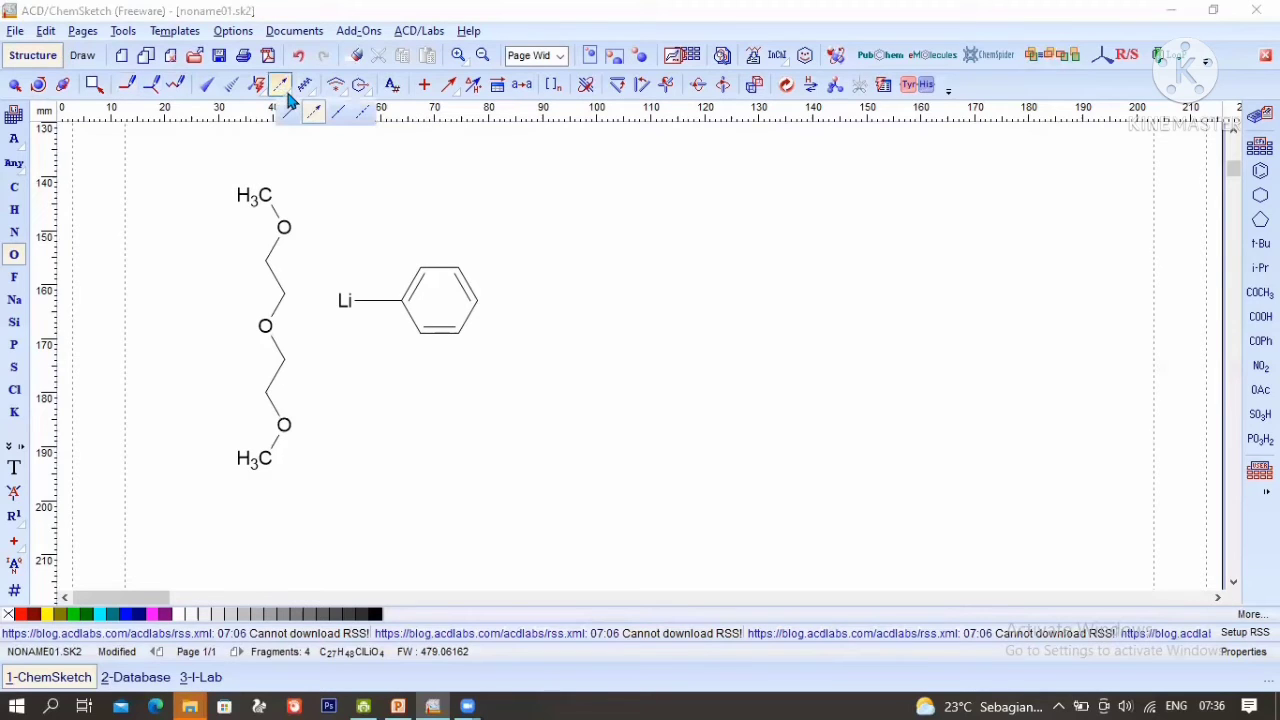
pyautogui.click(318, 114)
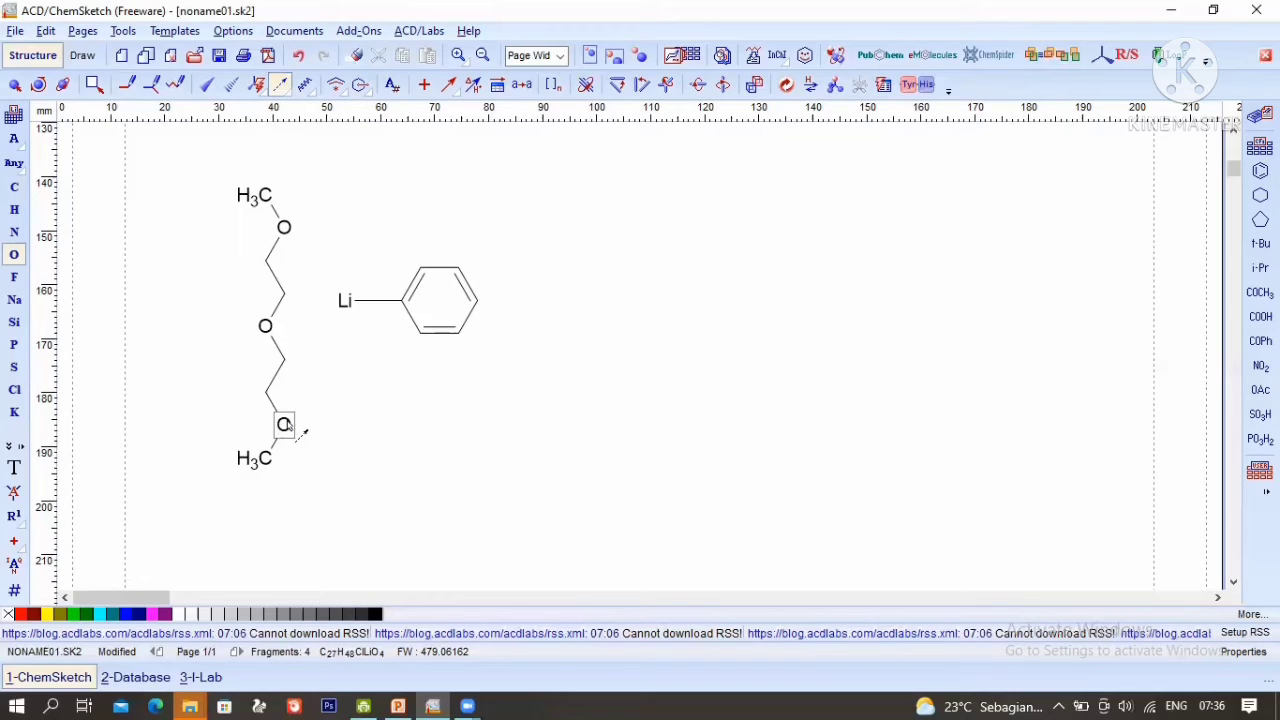
pyautogui.moveTo(285, 425); pyautogui.dragTo(346, 307)
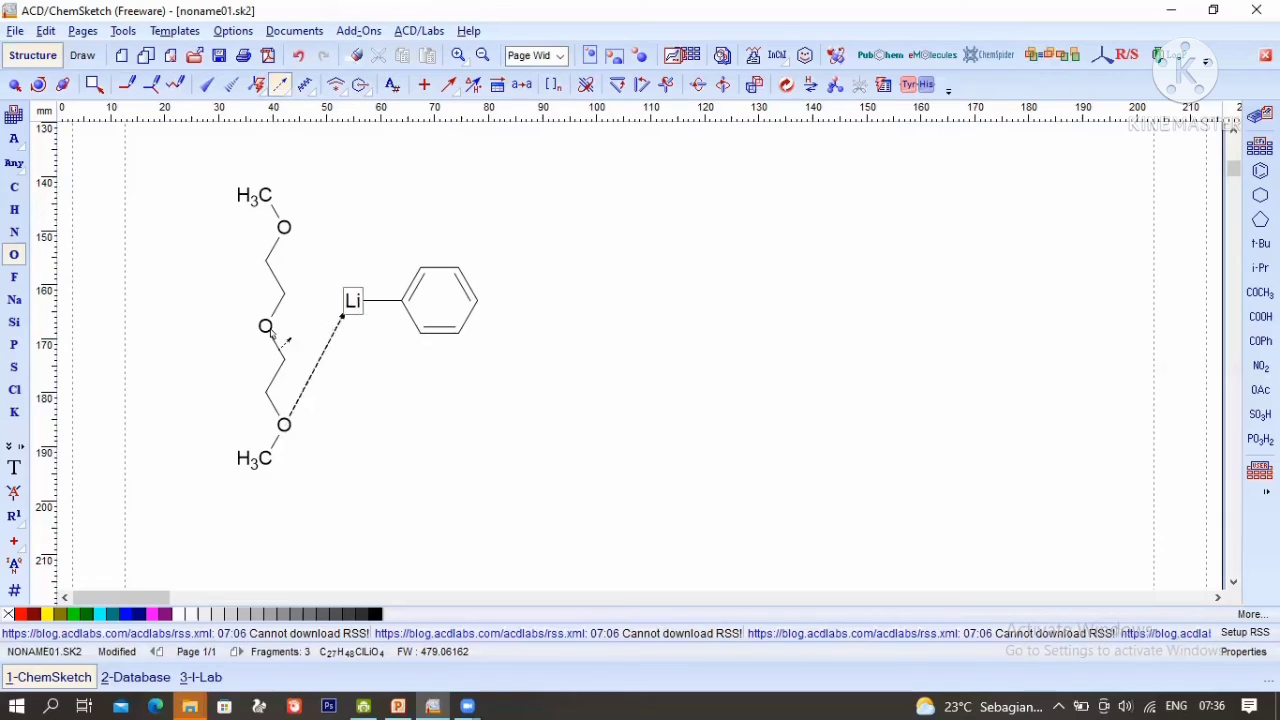
pyautogui.moveTo(271, 333); pyautogui.dragTo(355, 309)
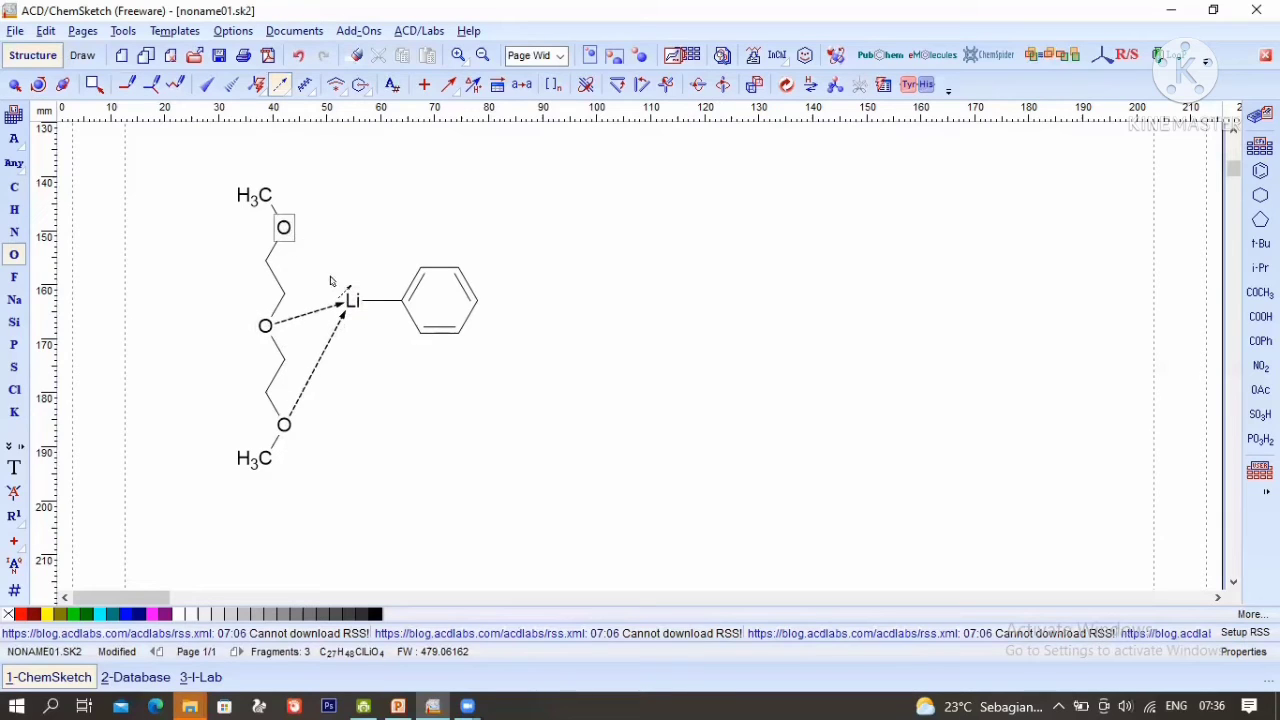
pyautogui.moveTo(284, 228); pyautogui.dragTo(351, 300)
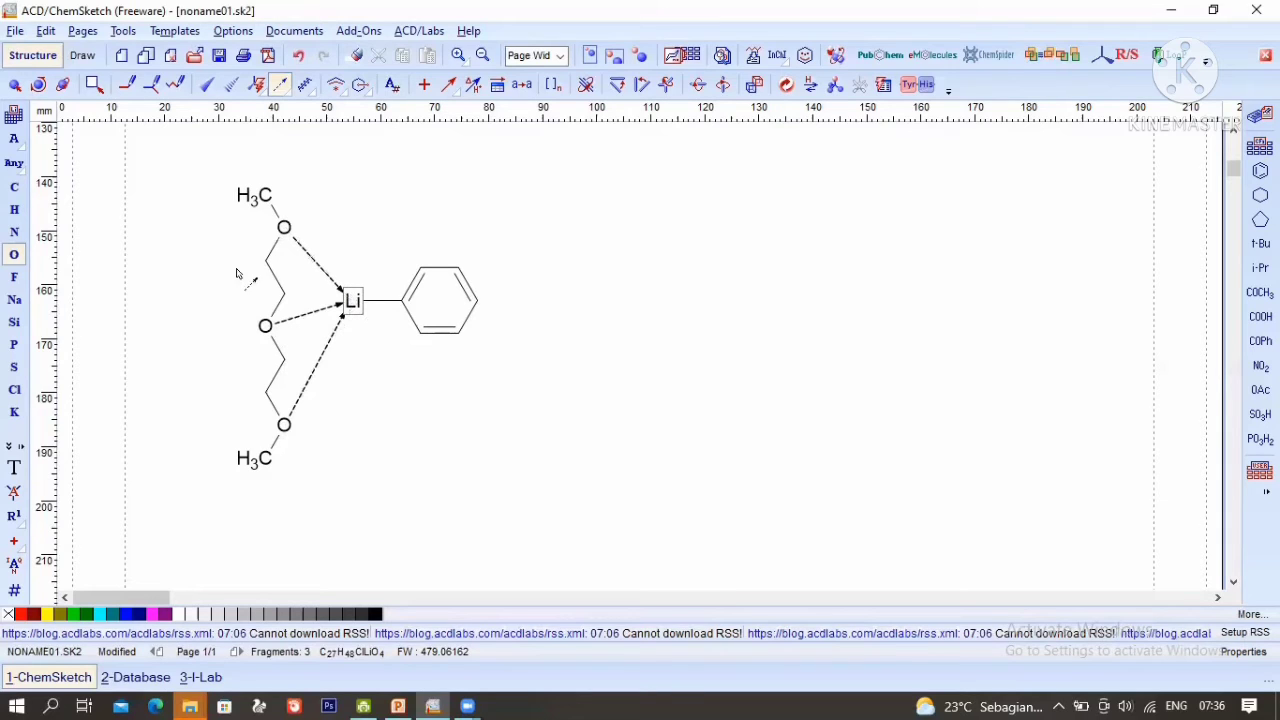
# Step: Select the whole phenyllithium–ether complex, clean up its structure layout and clear the selection
pyautogui.click(14, 86)
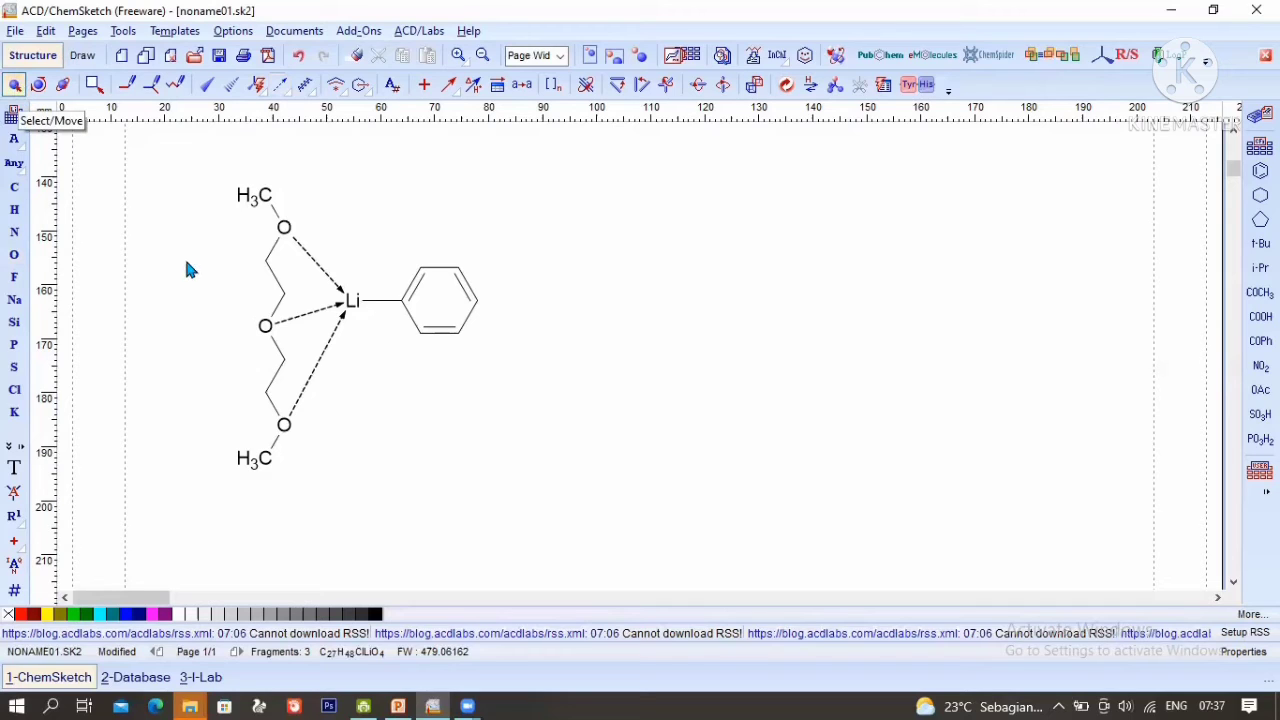
pyautogui.scroll(1, 183, 245)
pyautogui.moveTo(181, 231); pyautogui.dragTo(380, 388)
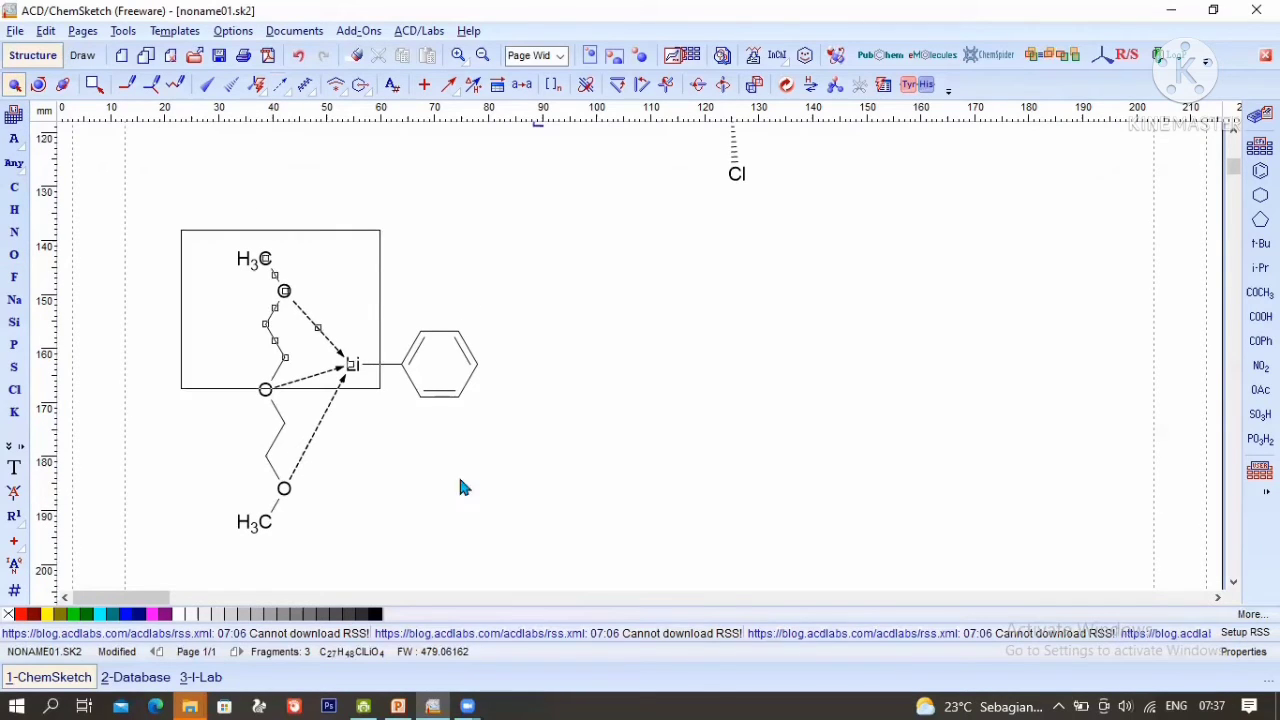
pyautogui.moveTo(520, 565); pyautogui.dragTo(568, 445)
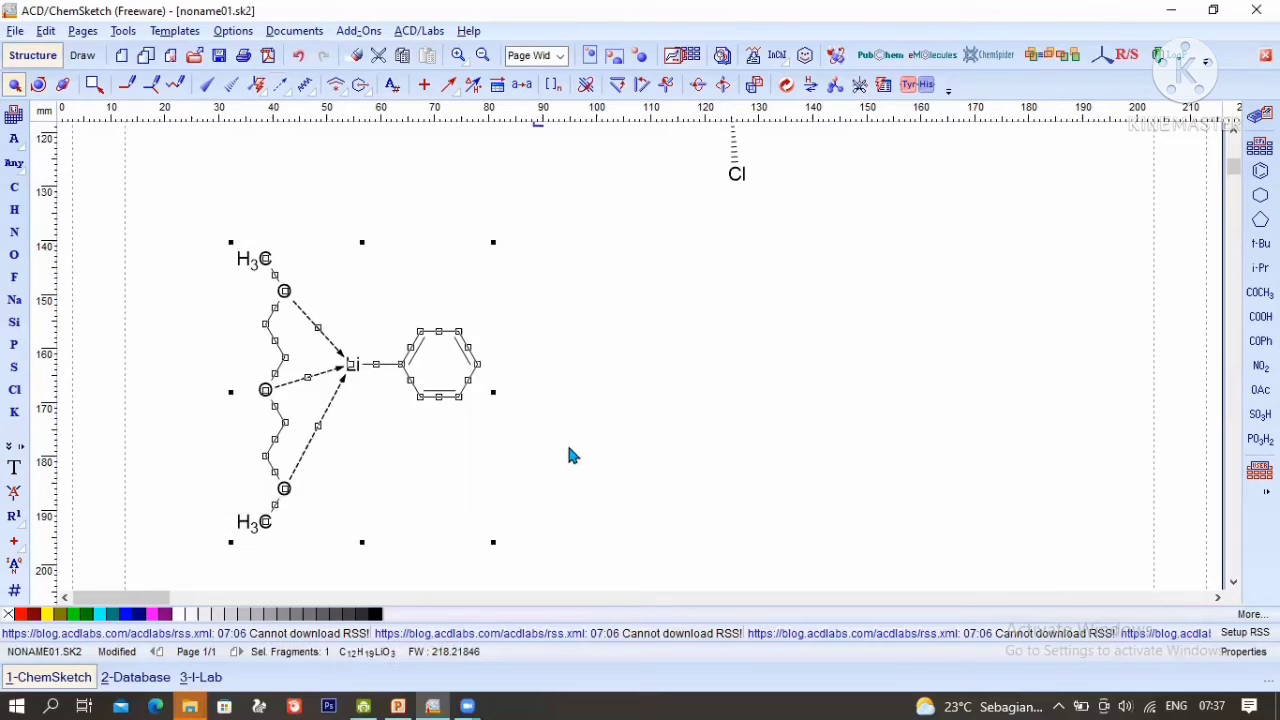
pyautogui.scroll(-1, 567, 446)
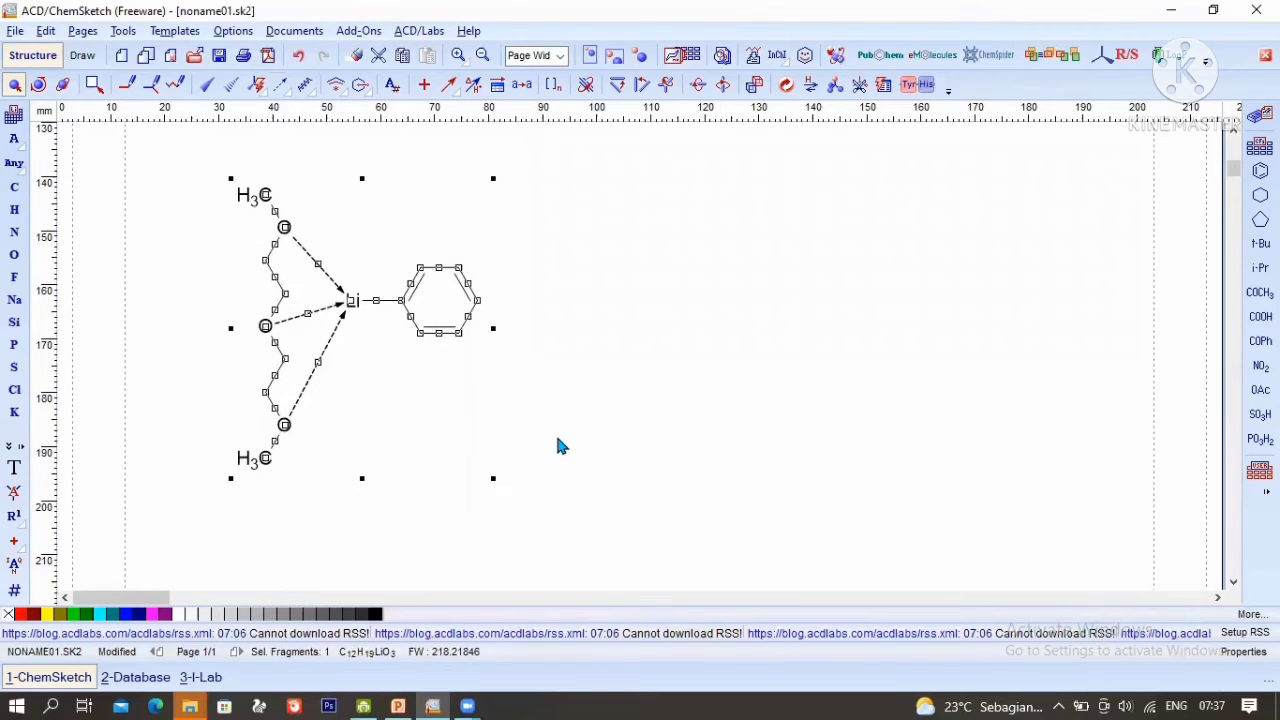
pyautogui.click(787, 86)
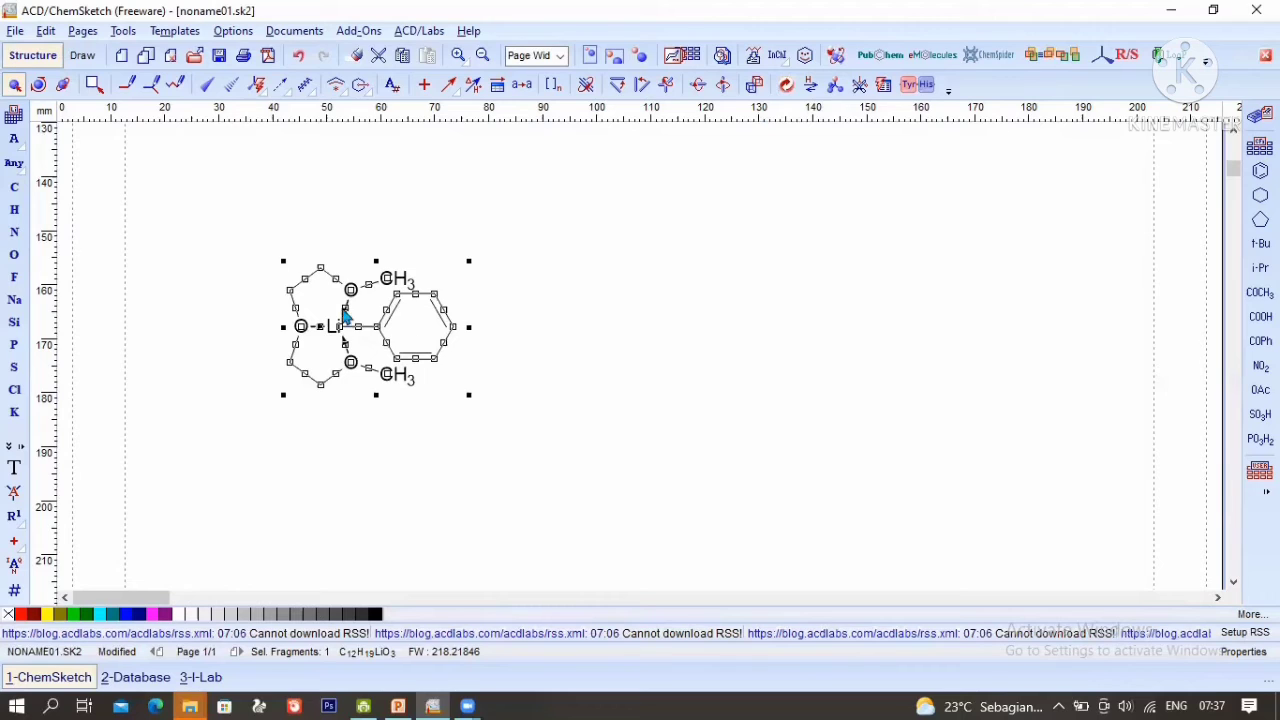
pyautogui.click(291, 292)
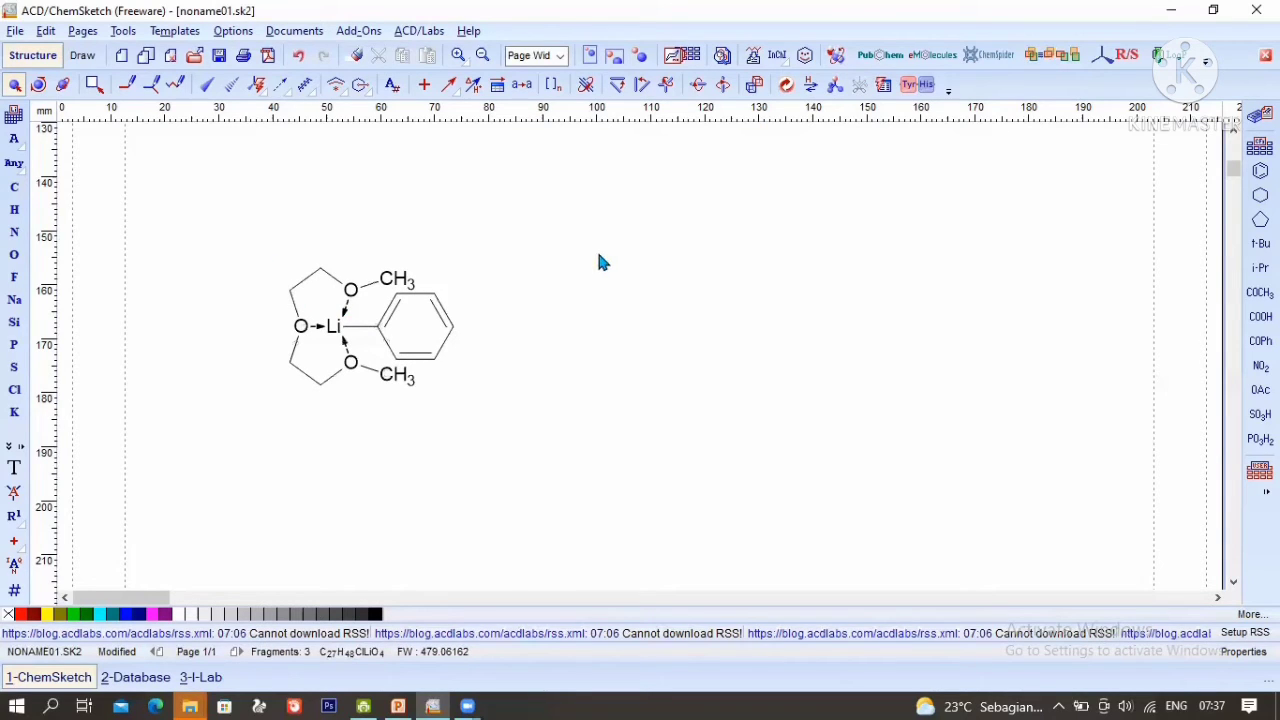
# Step: Return from the PowerPoint presentation to ChemSketch and place a cyclohexane ring in the empty page area below the lithium complex
pyautogui.scroll(-1, 600, 262)
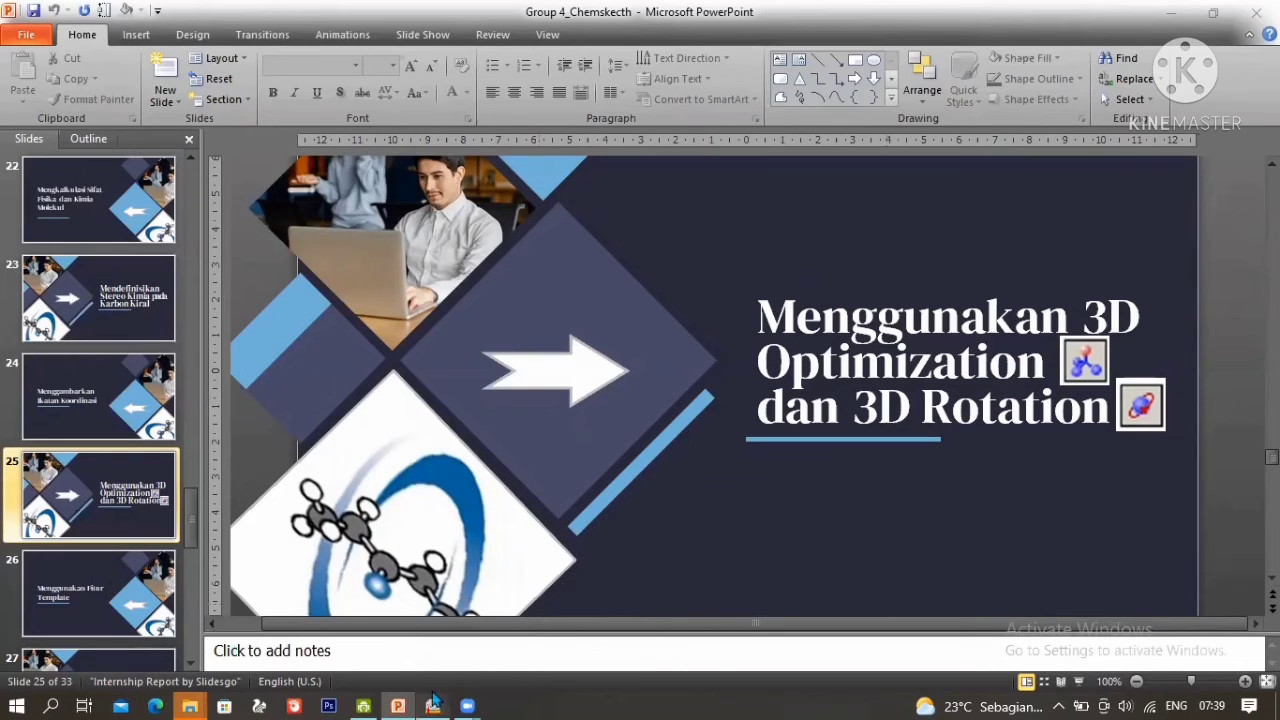
pyautogui.click(433, 703)
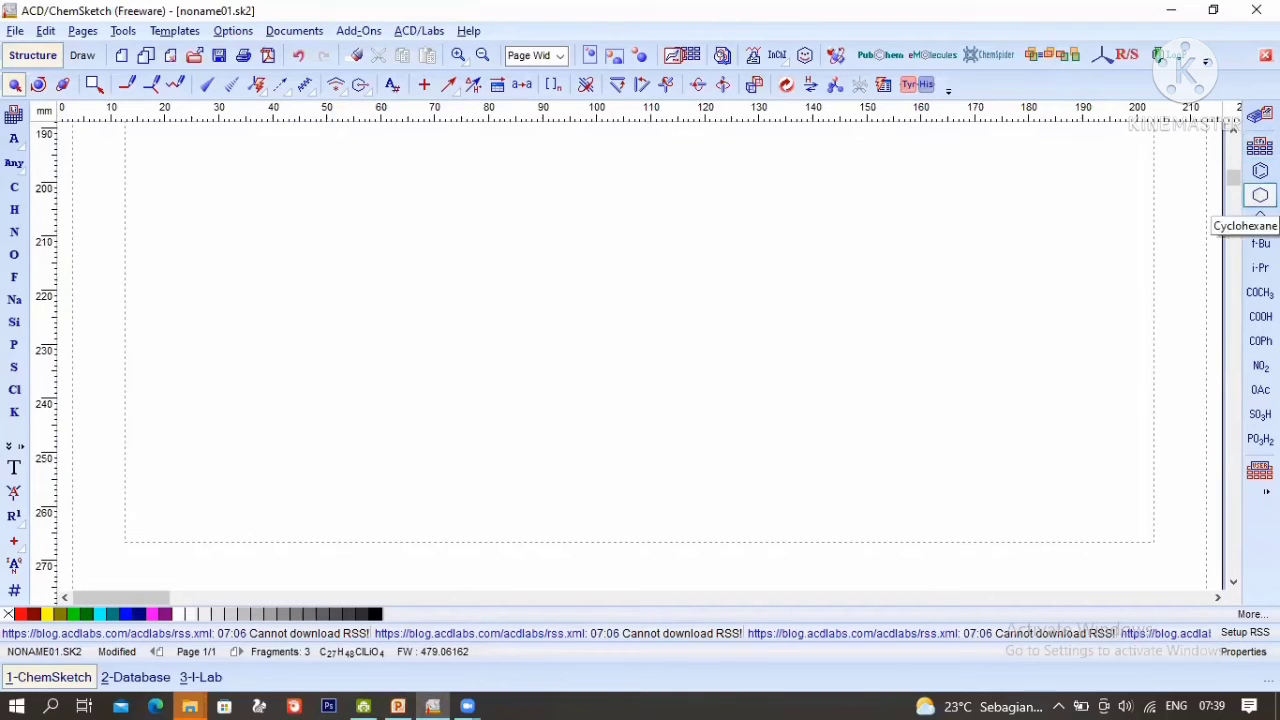
pyautogui.click(1260, 195)
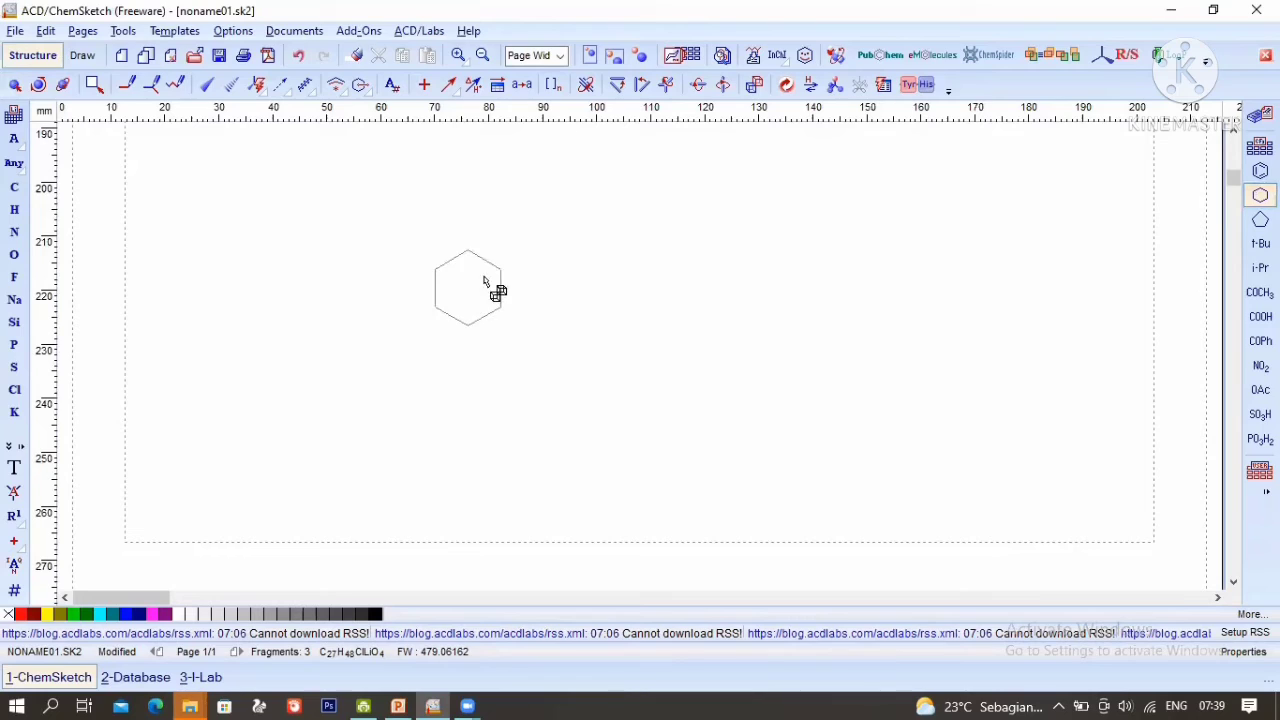
pyautogui.click(497, 285)
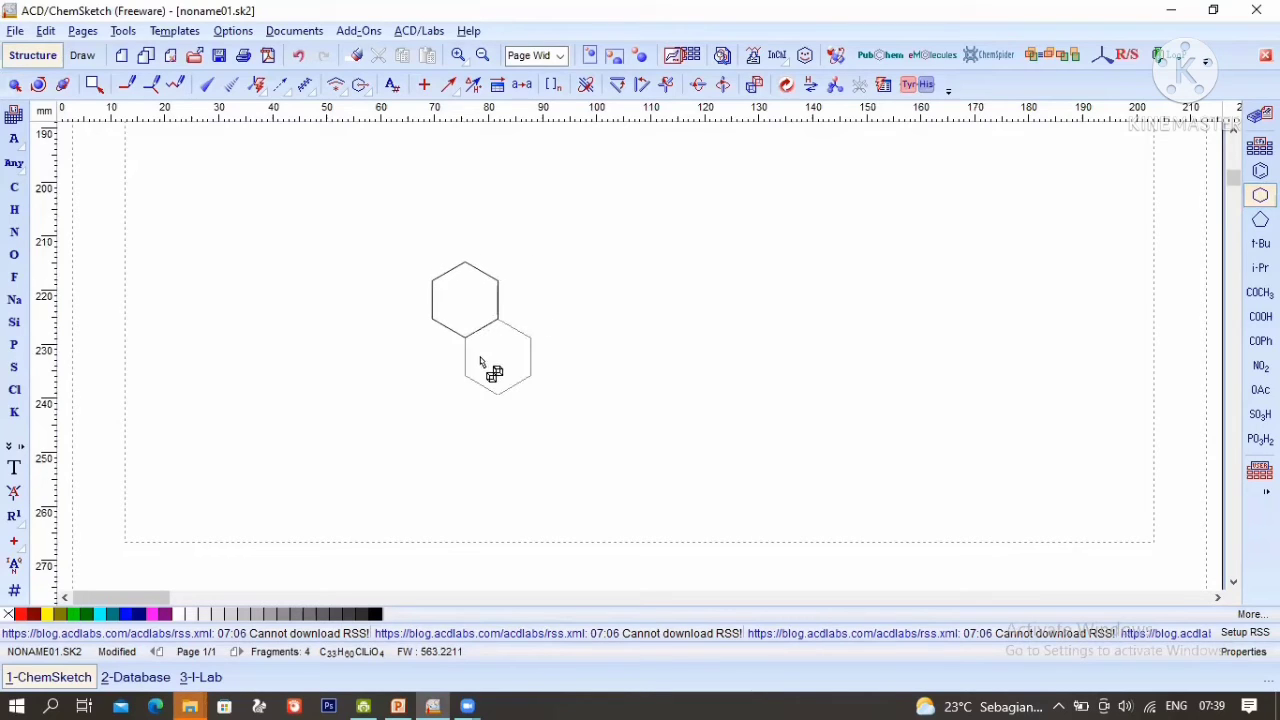
# Step: Draw a two-carbon bridge of normal bonds joining the top and bottom carbons of the cyclohexane ring, outside the ring
pyautogui.click(145, 86)
pyautogui.click(131, 86)
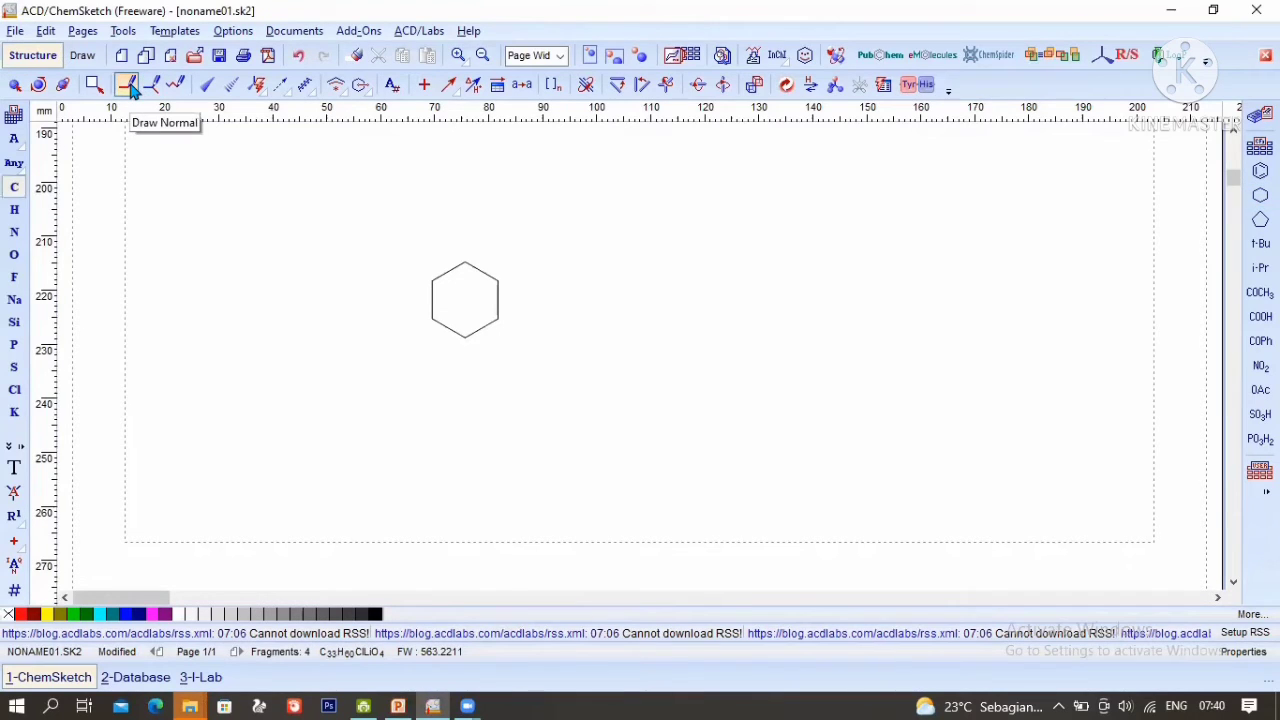
pyautogui.click(464, 268)
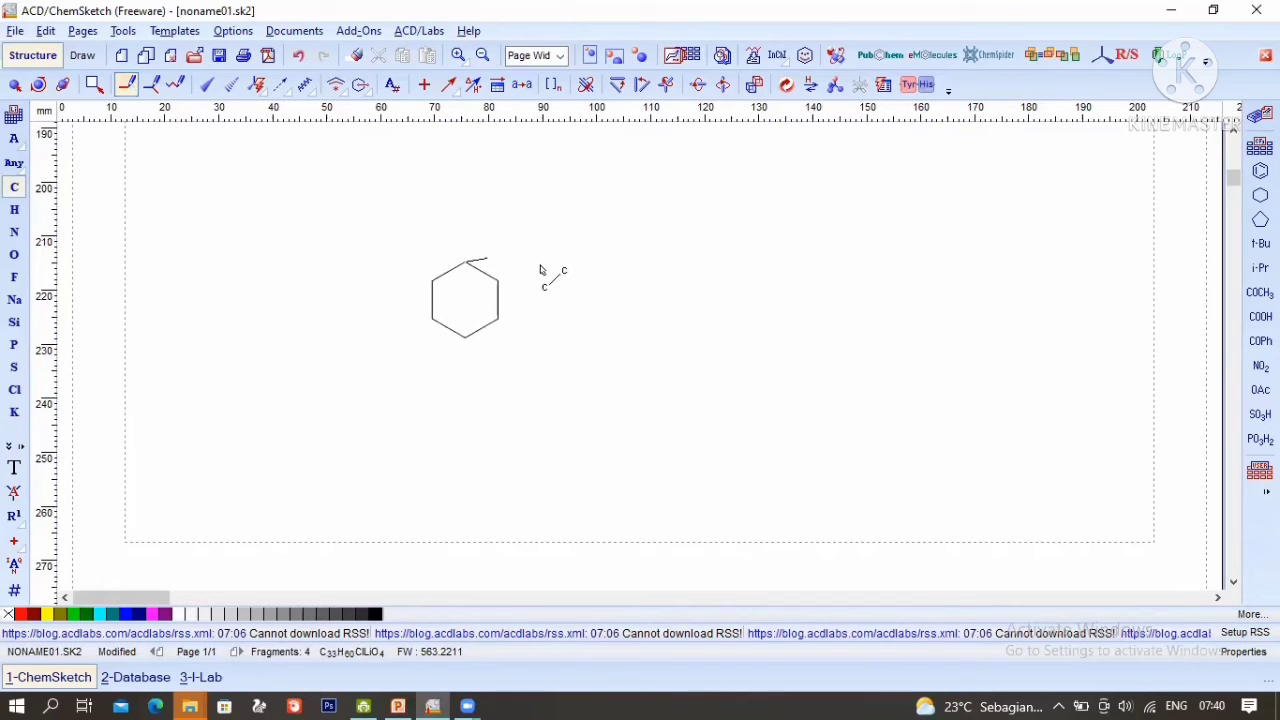
pyautogui.moveTo(540, 268); pyautogui.dragTo(541, 320)
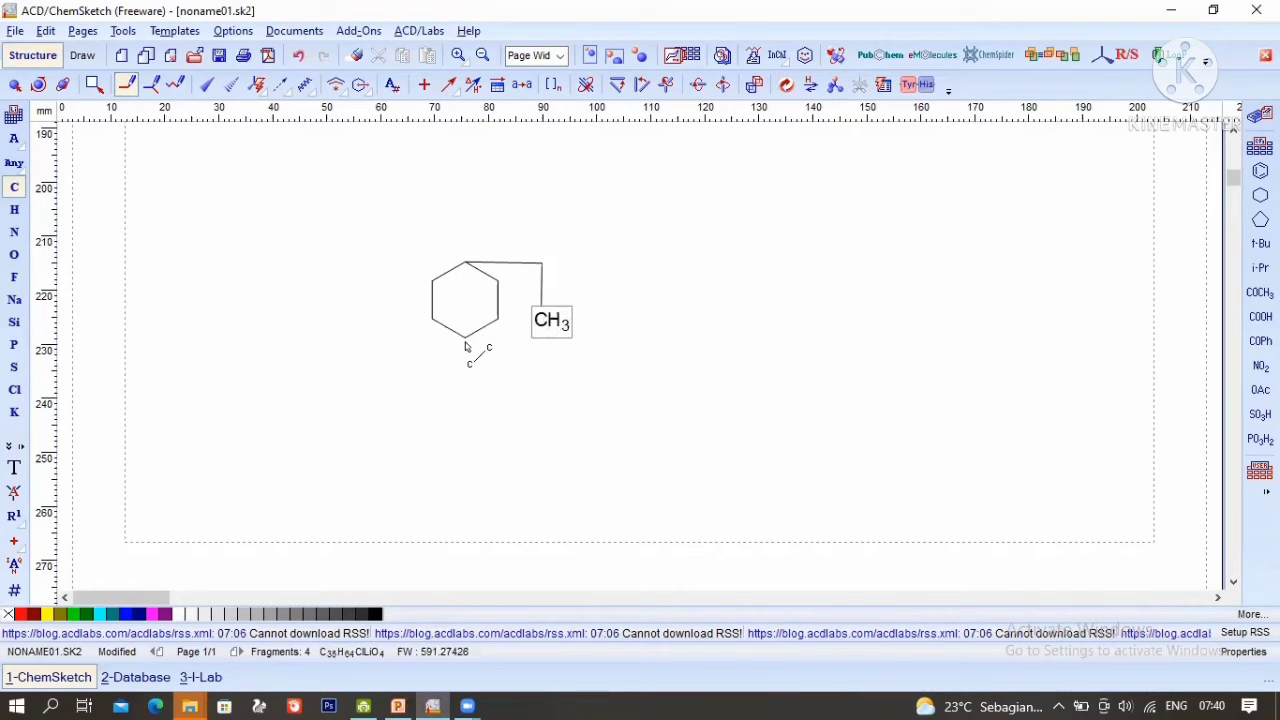
pyautogui.click(466, 346)
pyautogui.moveTo(466, 346); pyautogui.dragTo(466, 346)
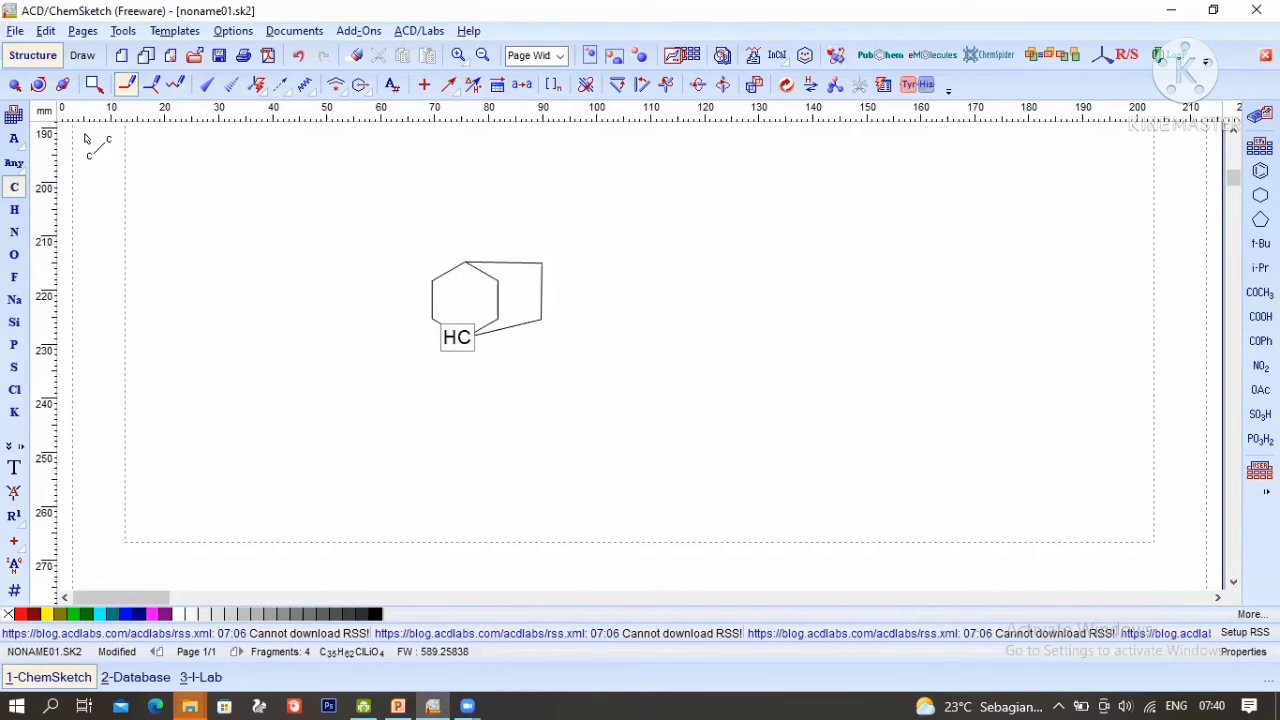
# Step: Select the whole bridged ring structure and run 3D Structure Optimization on it
pyautogui.click(14, 86)
pyautogui.moveTo(379, 228); pyautogui.dragTo(571, 380)
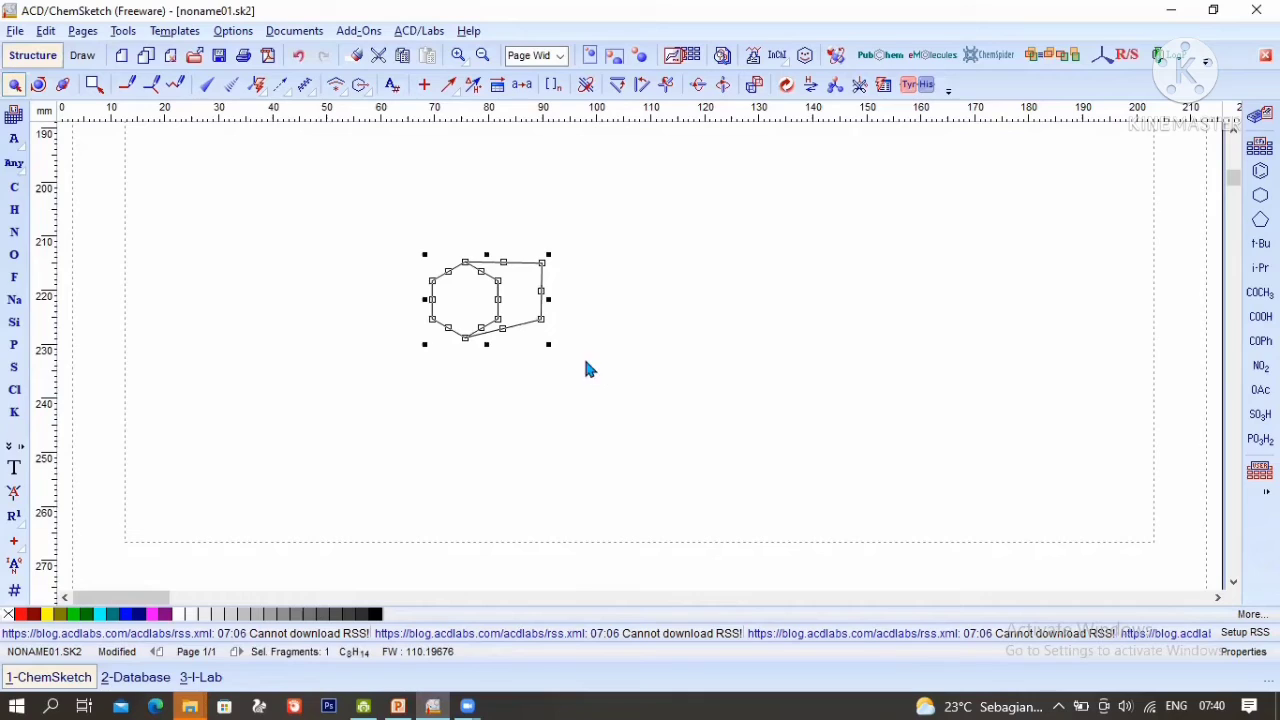
pyautogui.click(836, 85)
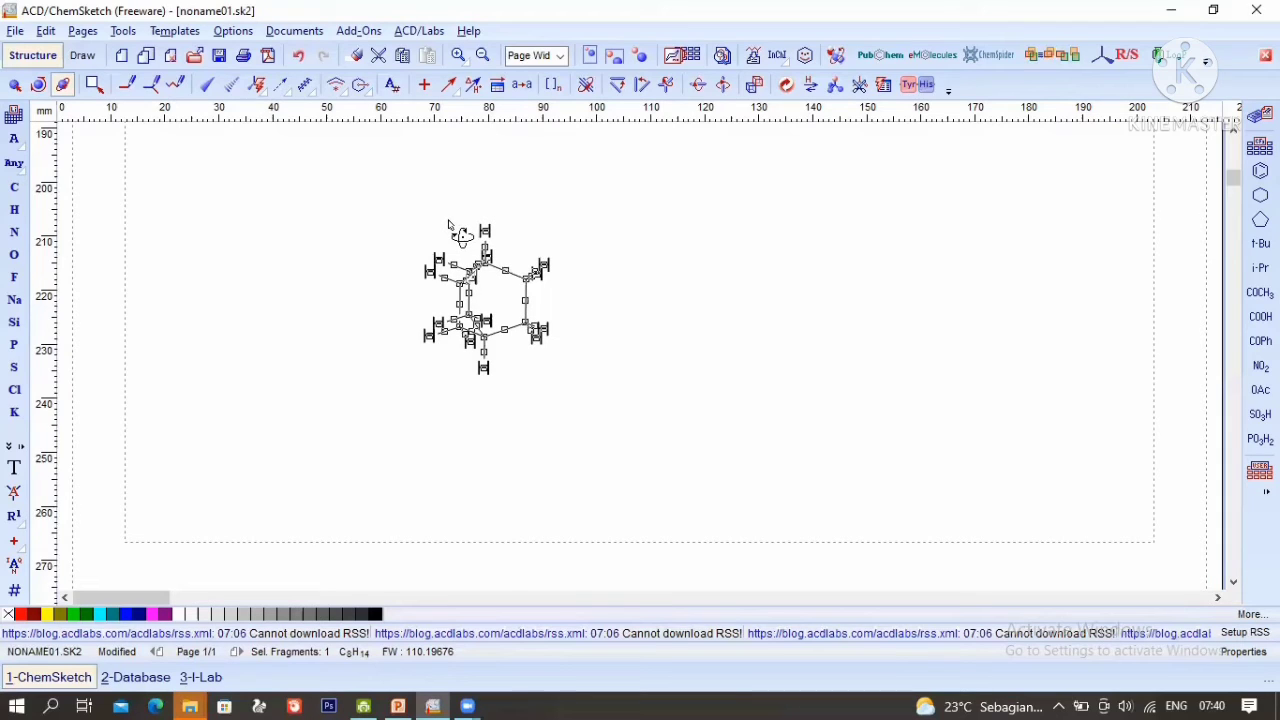
# Step: Remove the explicit hydrogens from the optimized bicyclic structure and clear the selection
pyautogui.click(119, 36)
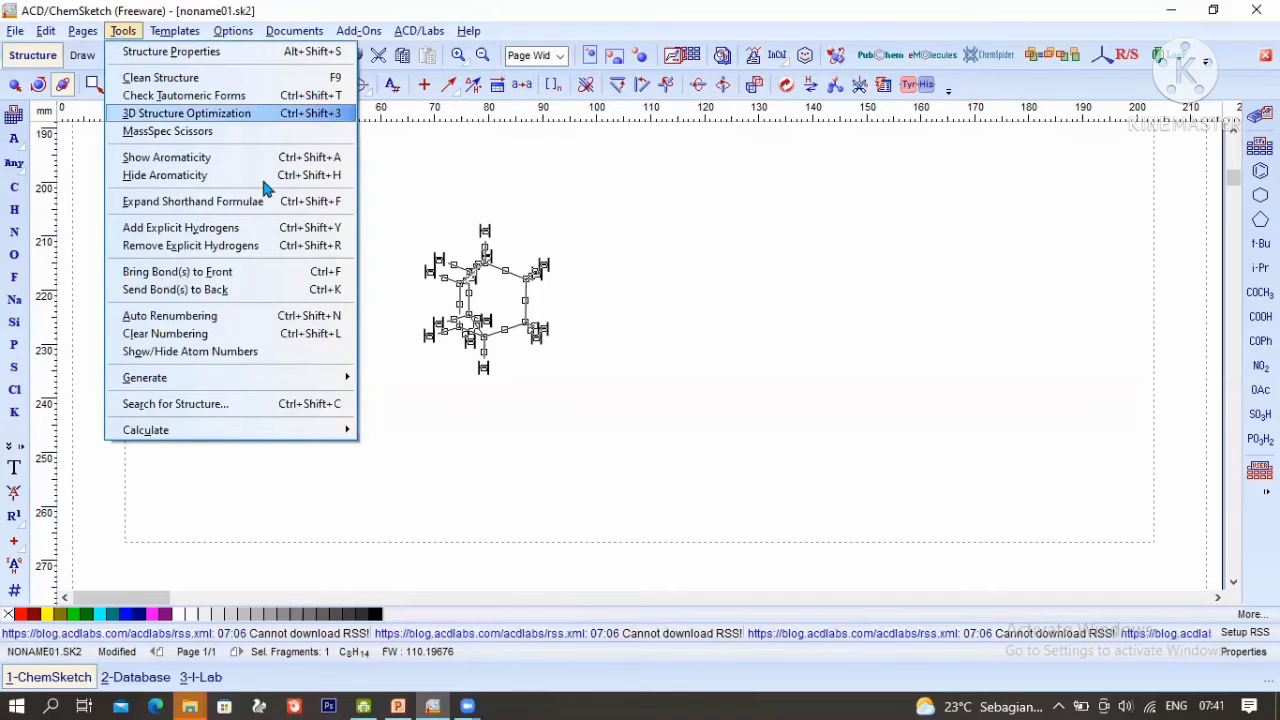
pyautogui.click(279, 250)
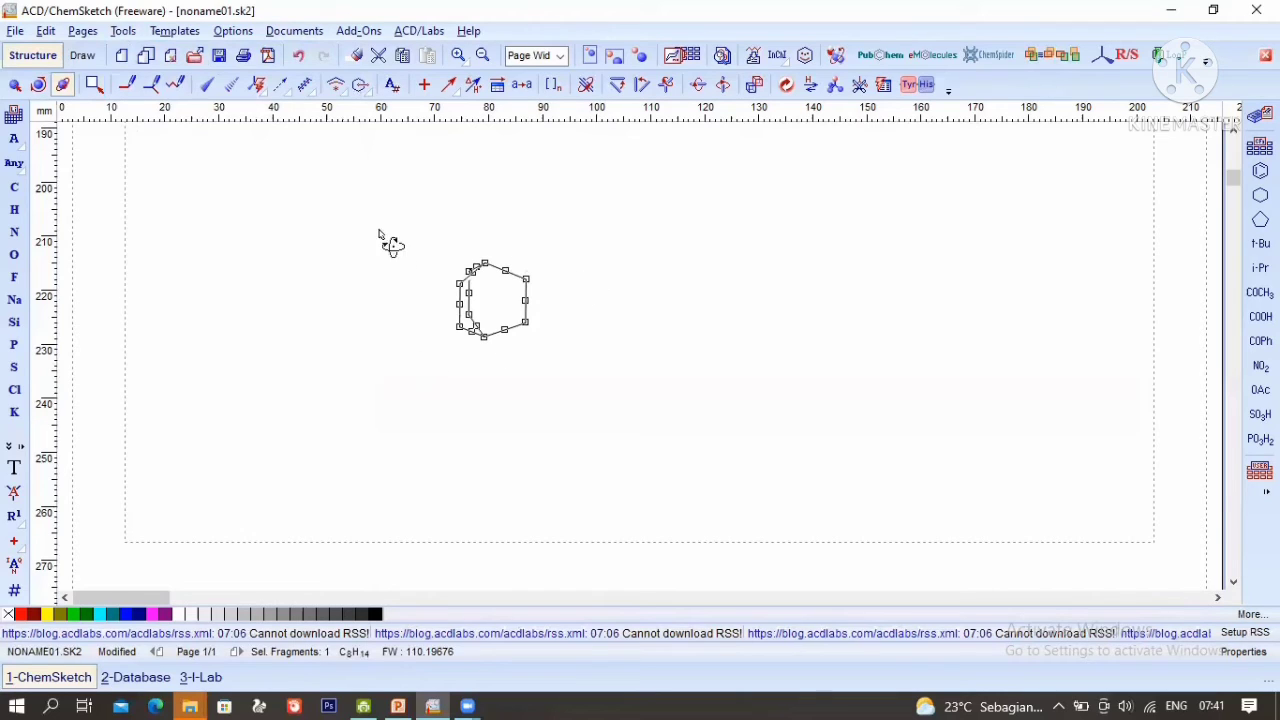
pyautogui.click(16, 86)
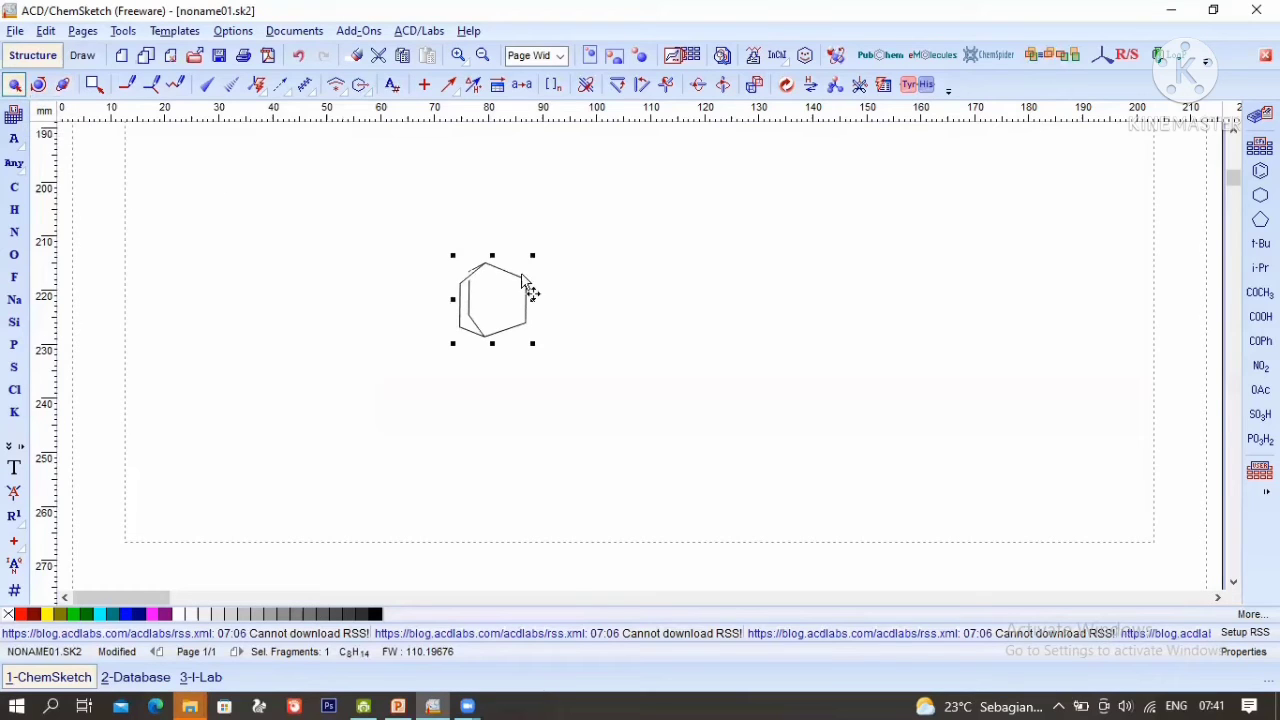
pyautogui.click(392, 222)
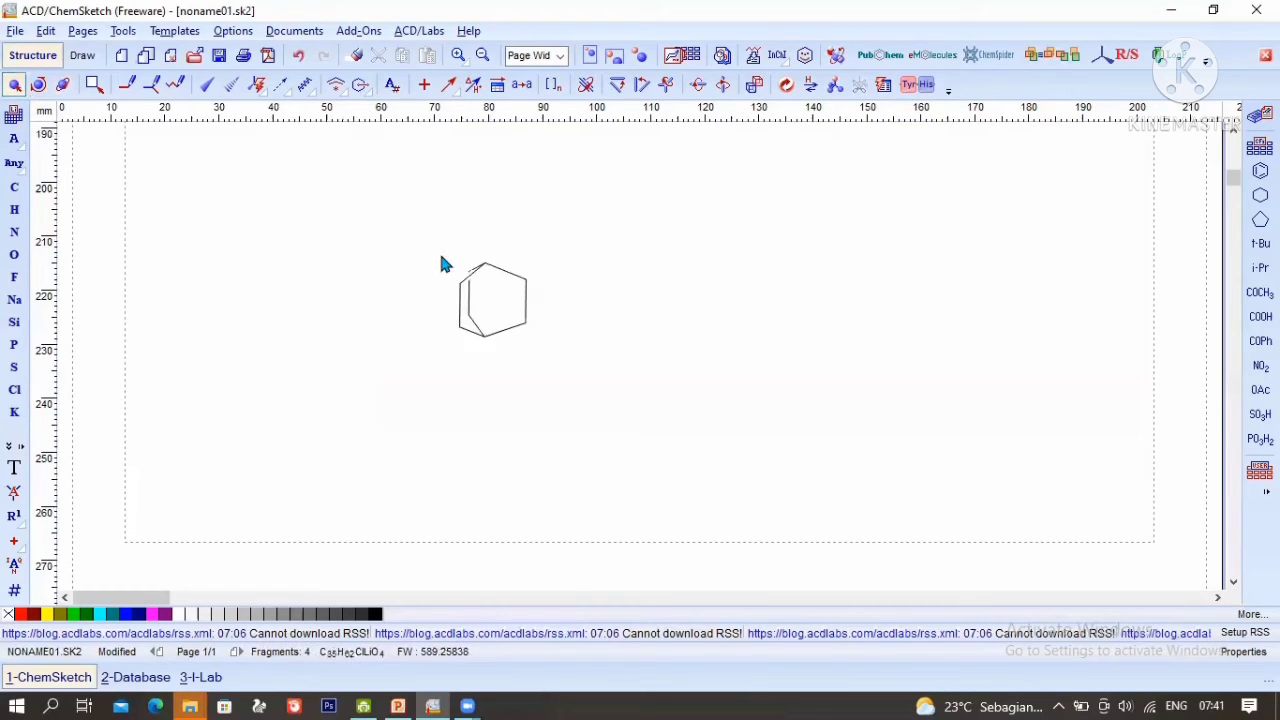
# Step: Reselect the bicyclic structure and rotate it in 3D until its three bridges radiate from the overlapping bridgehead carbons
pyautogui.moveTo(588, 383); pyautogui.dragTo(588, 383)
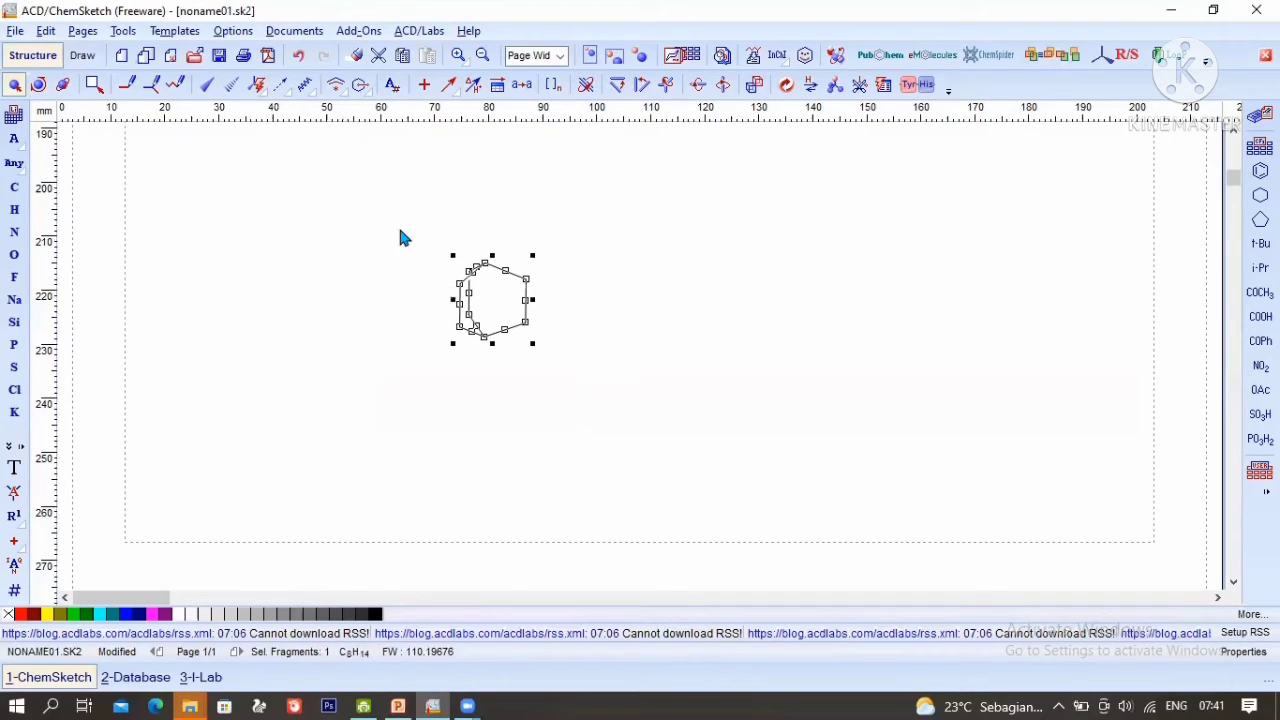
pyautogui.click(64, 86)
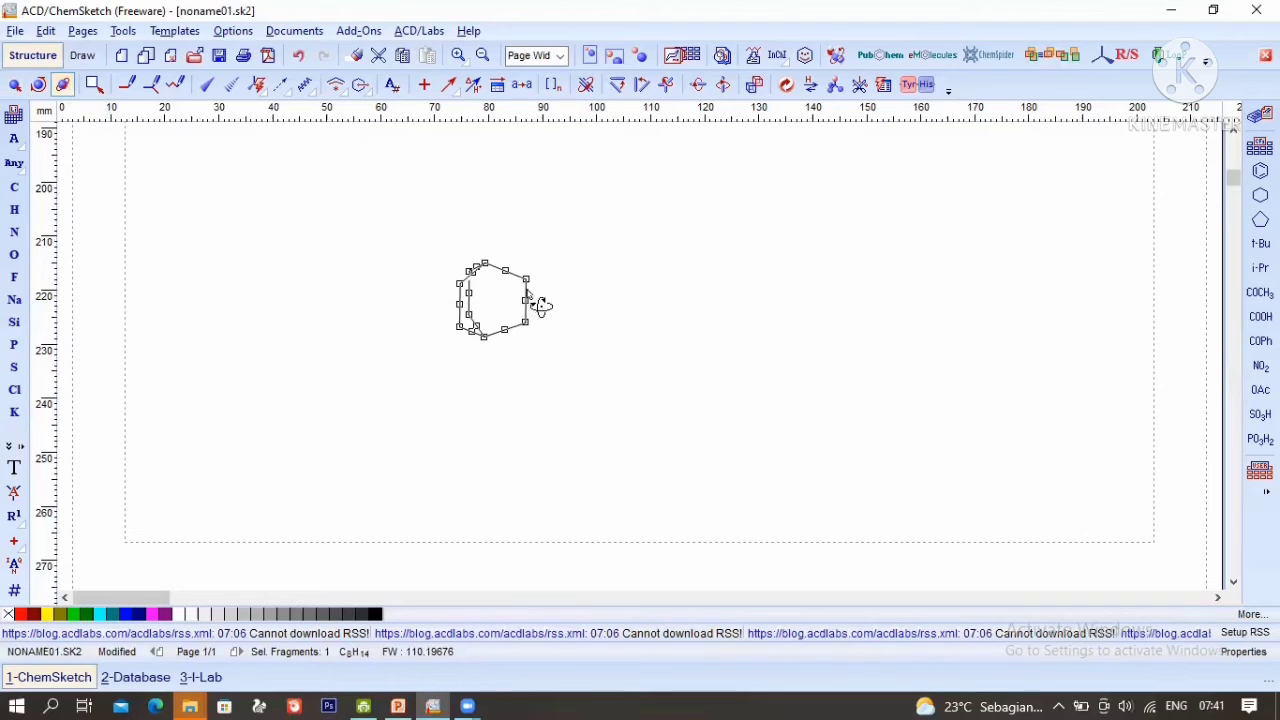
pyautogui.moveTo(534, 316); pyautogui.dragTo(503, 251)
pyautogui.moveTo(557, 323); pyautogui.dragTo(600, 266)
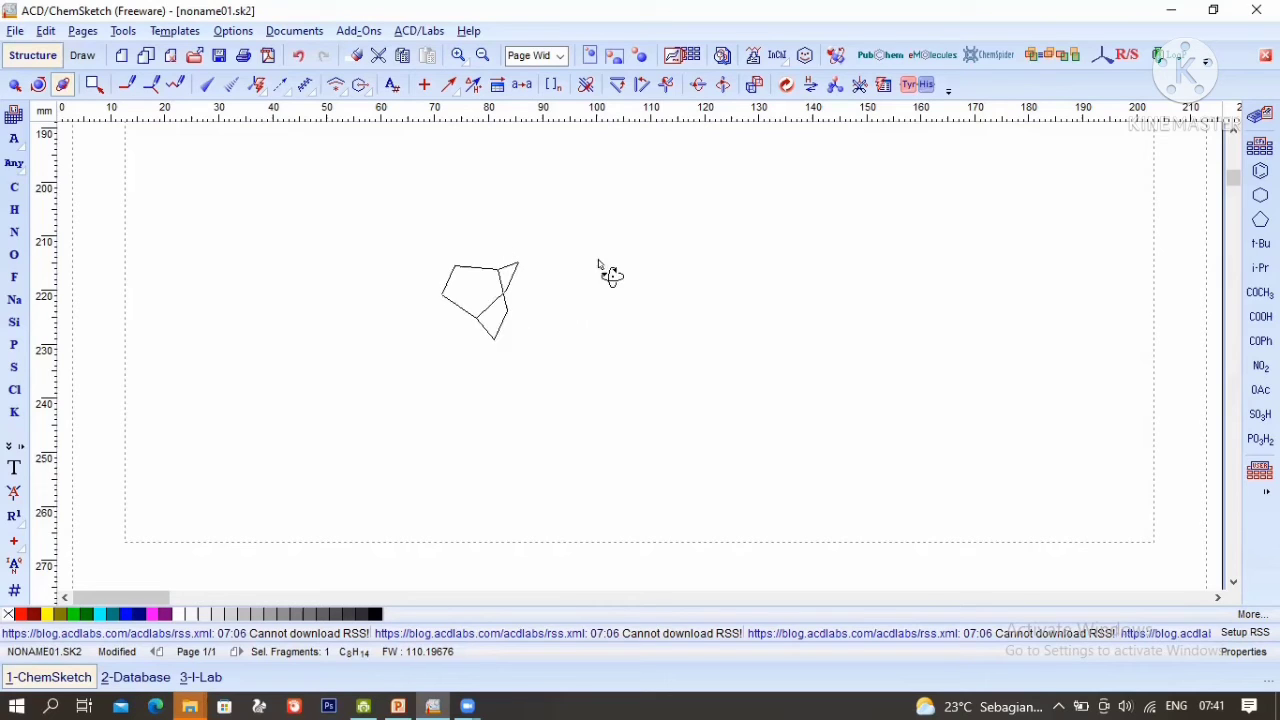
pyautogui.moveTo(615, 211); pyautogui.dragTo(606, 262)
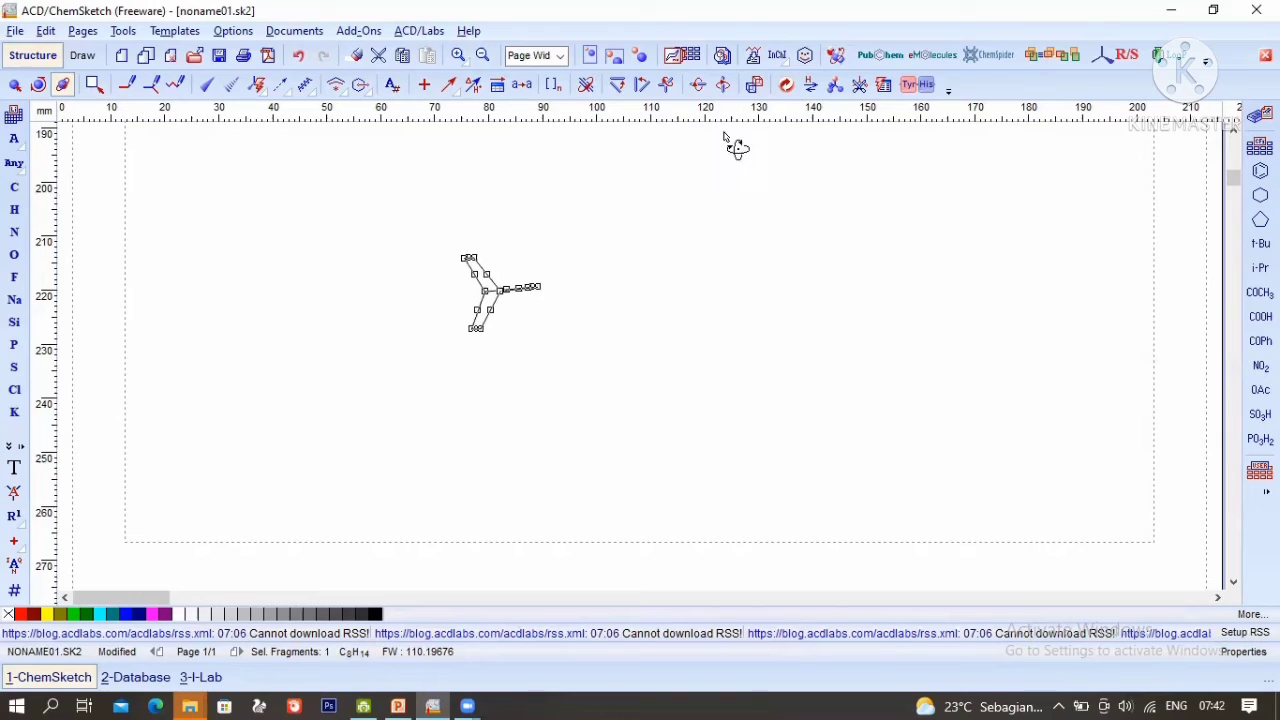
pyautogui.click(757, 57)
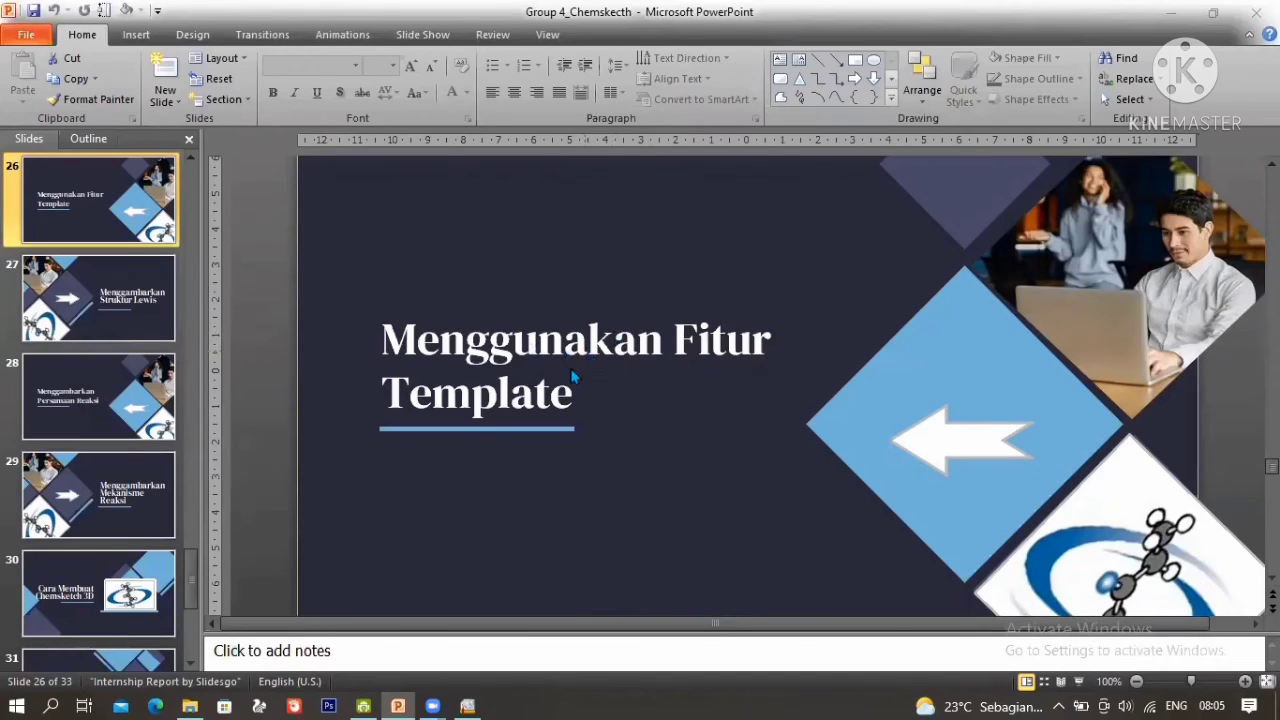
# Step: Switch from PowerPoint to ChemSketch and open the Template Window over the blank drawing page
pyautogui.click(465, 703)
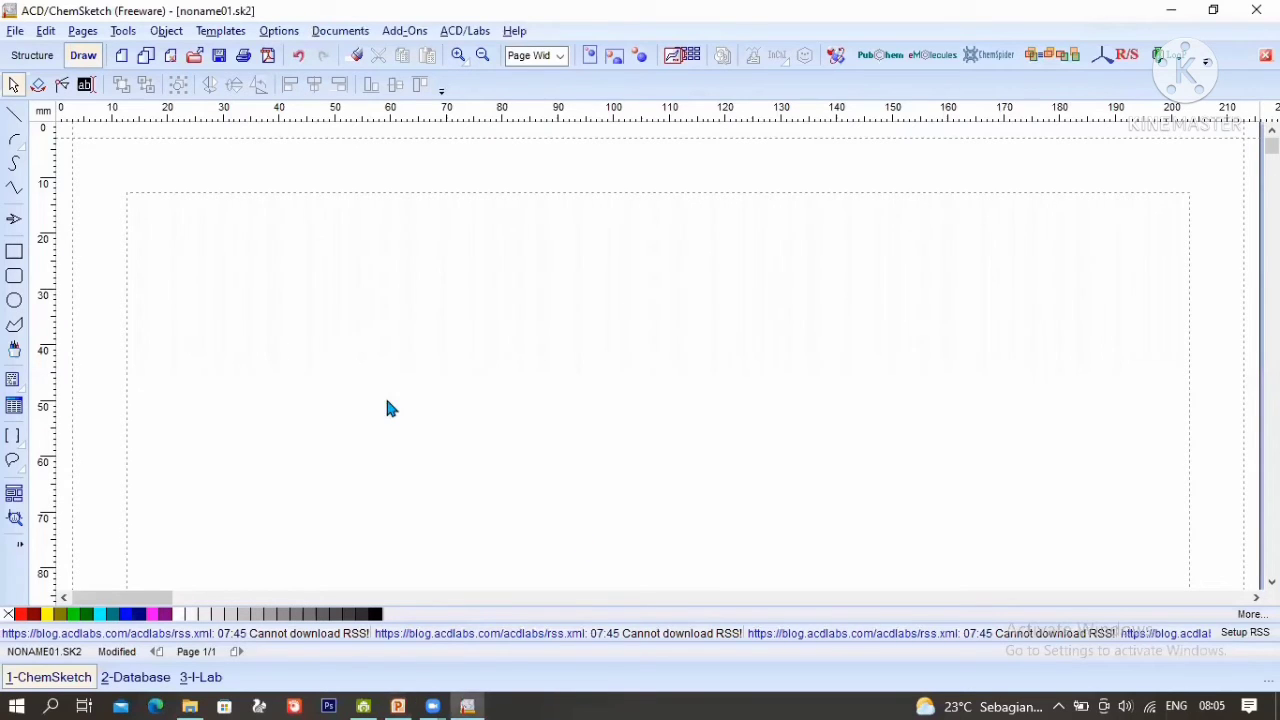
pyautogui.scroll(-1, 365, 333)
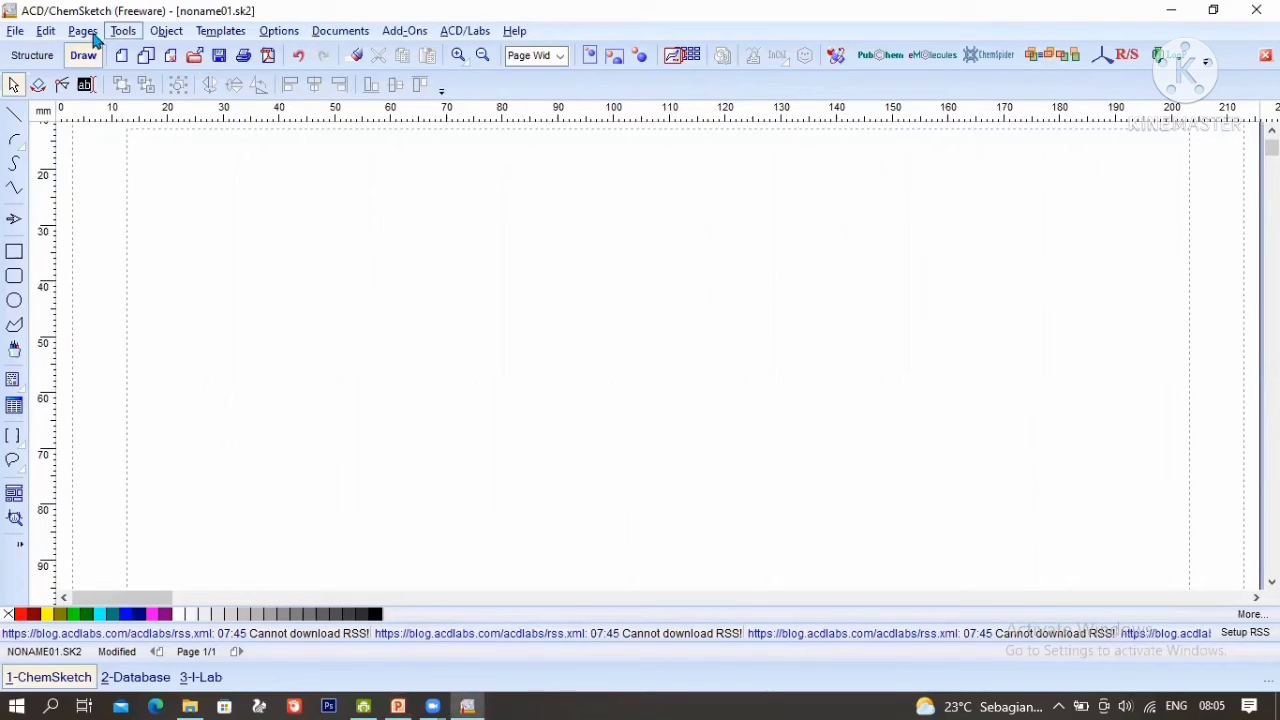
pyautogui.click(230, 34)
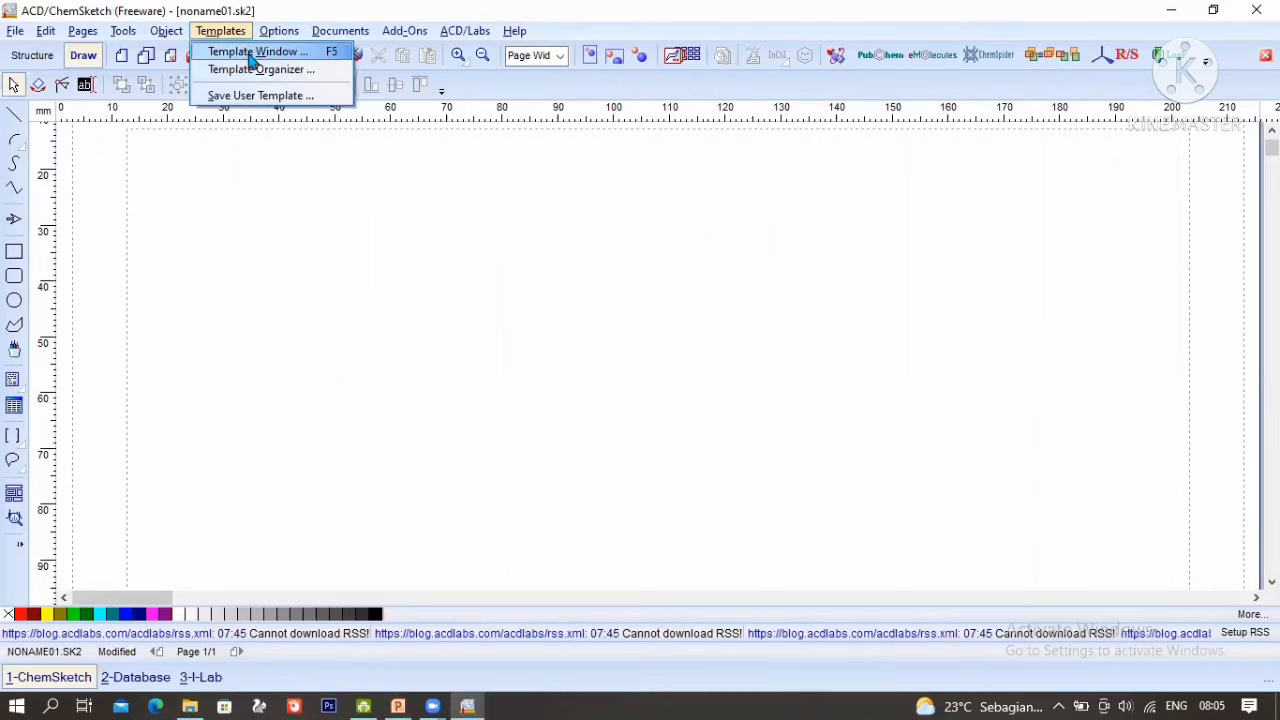
pyautogui.click(252, 52)
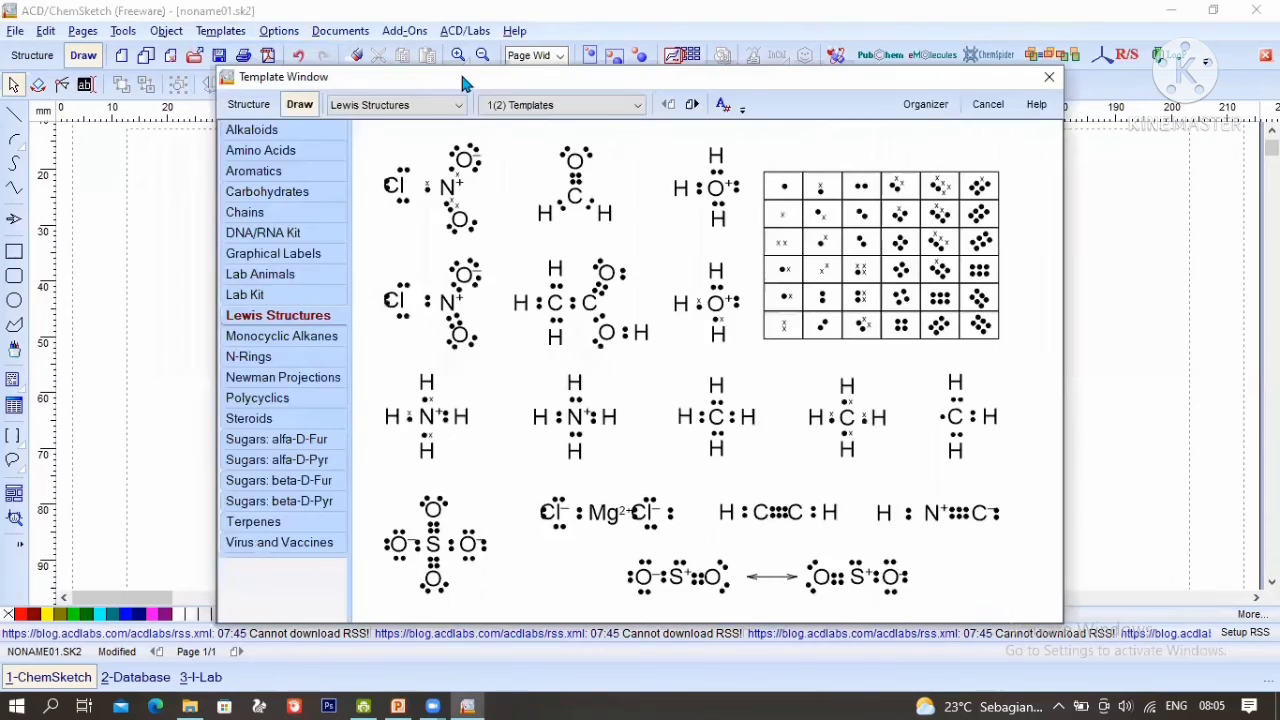
pyautogui.moveTo(466, 74); pyautogui.dragTo(462, 86)
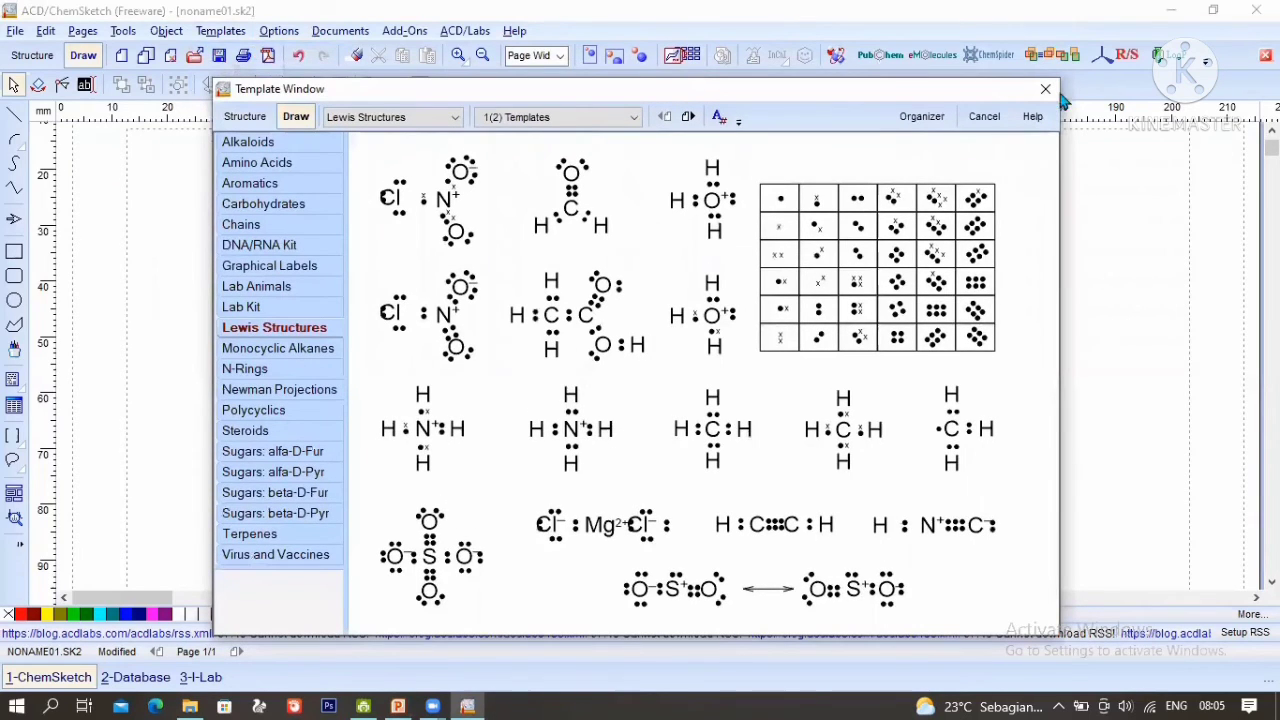
pyautogui.click(675, 61)
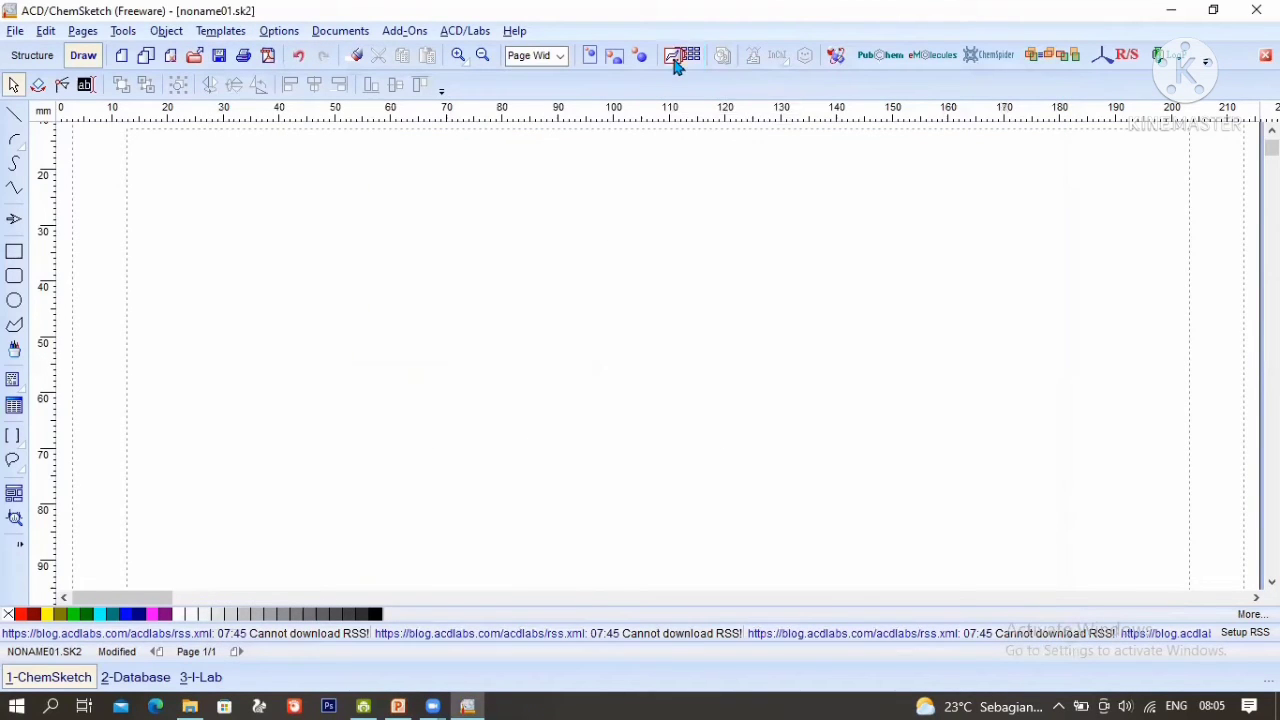
pyautogui.click(677, 62)
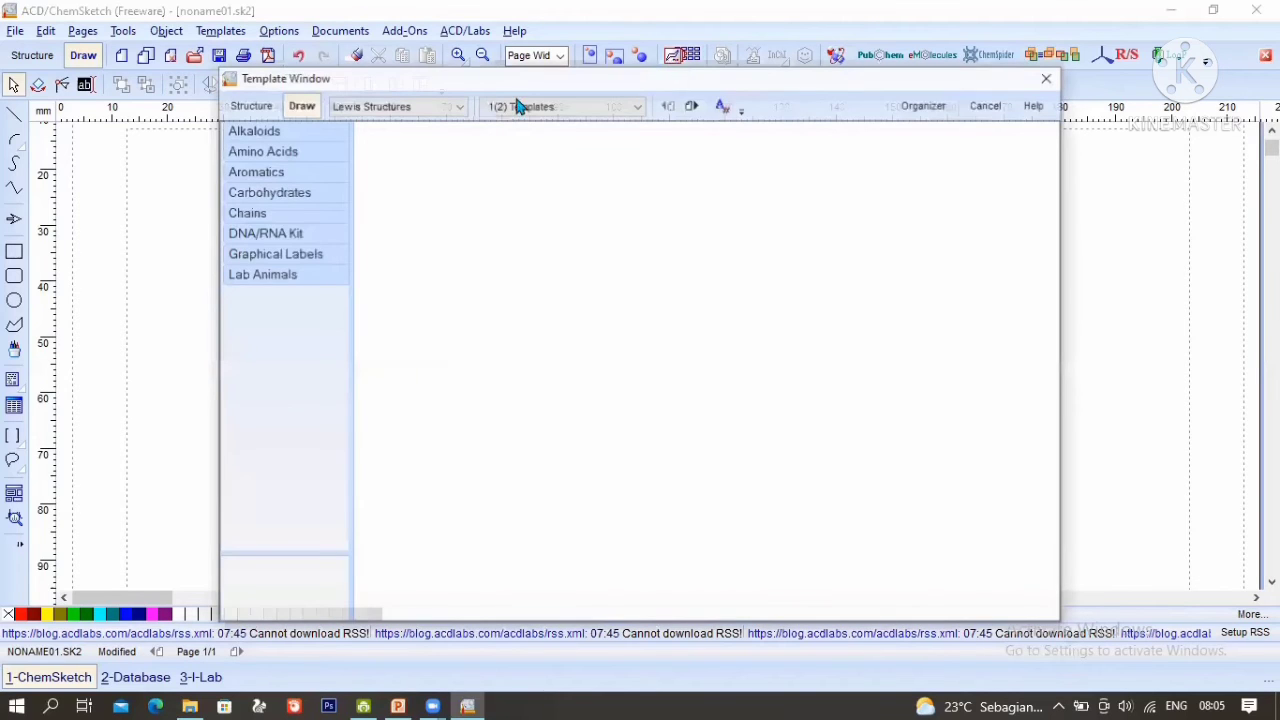
# Step: Switch the template category to Lab Kit to display the Basic Kit glassware
pyautogui.click(438, 104)
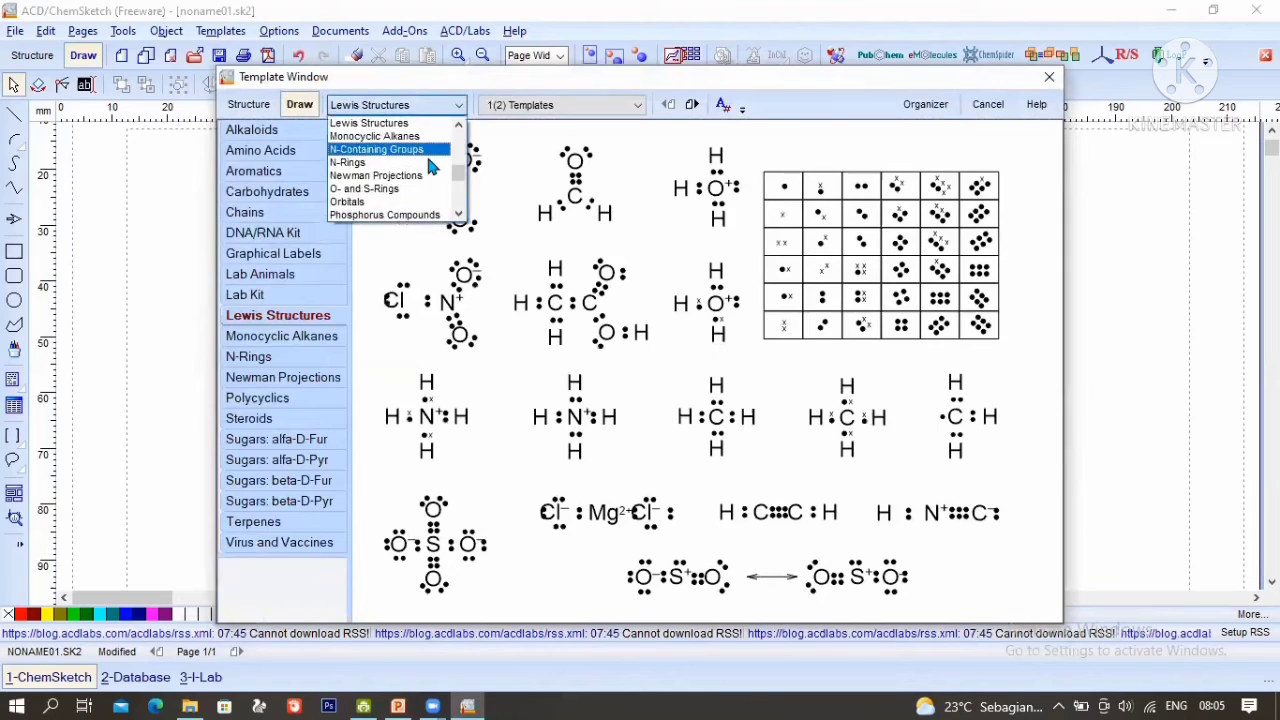
pyautogui.scroll(1, 428, 160)
pyautogui.scroll(1, 405, 145)
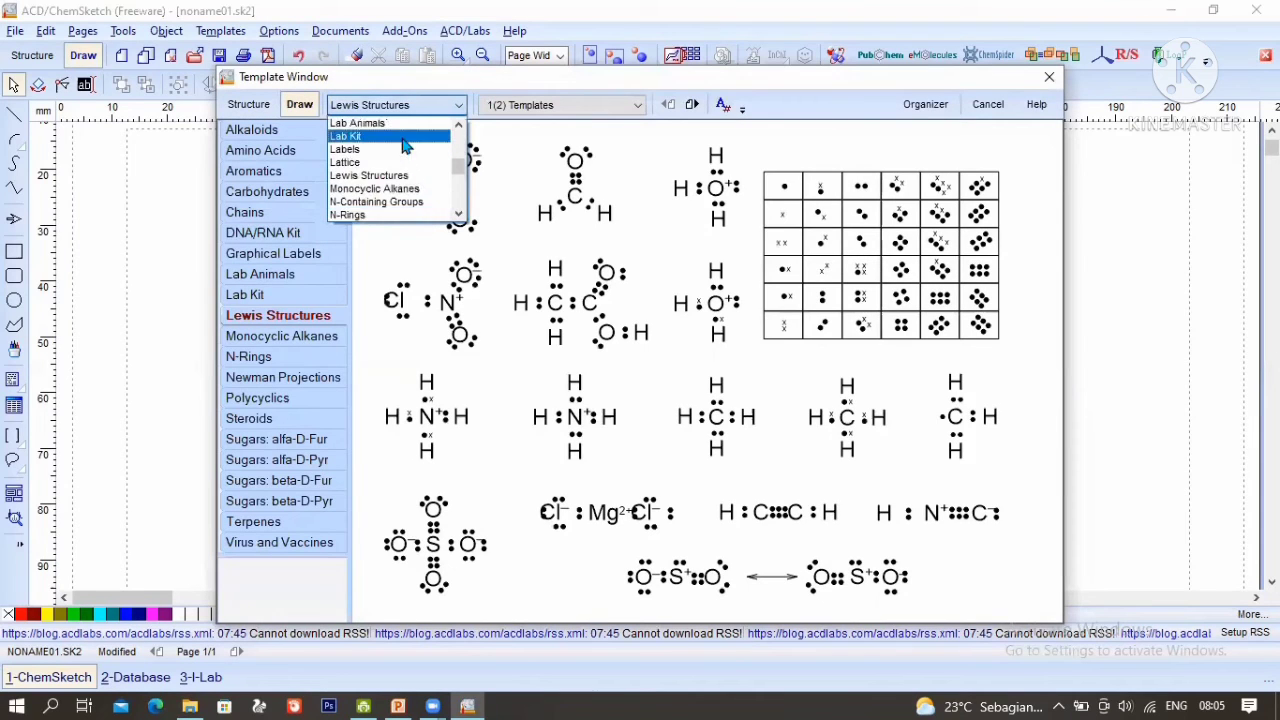
pyautogui.click(405, 134)
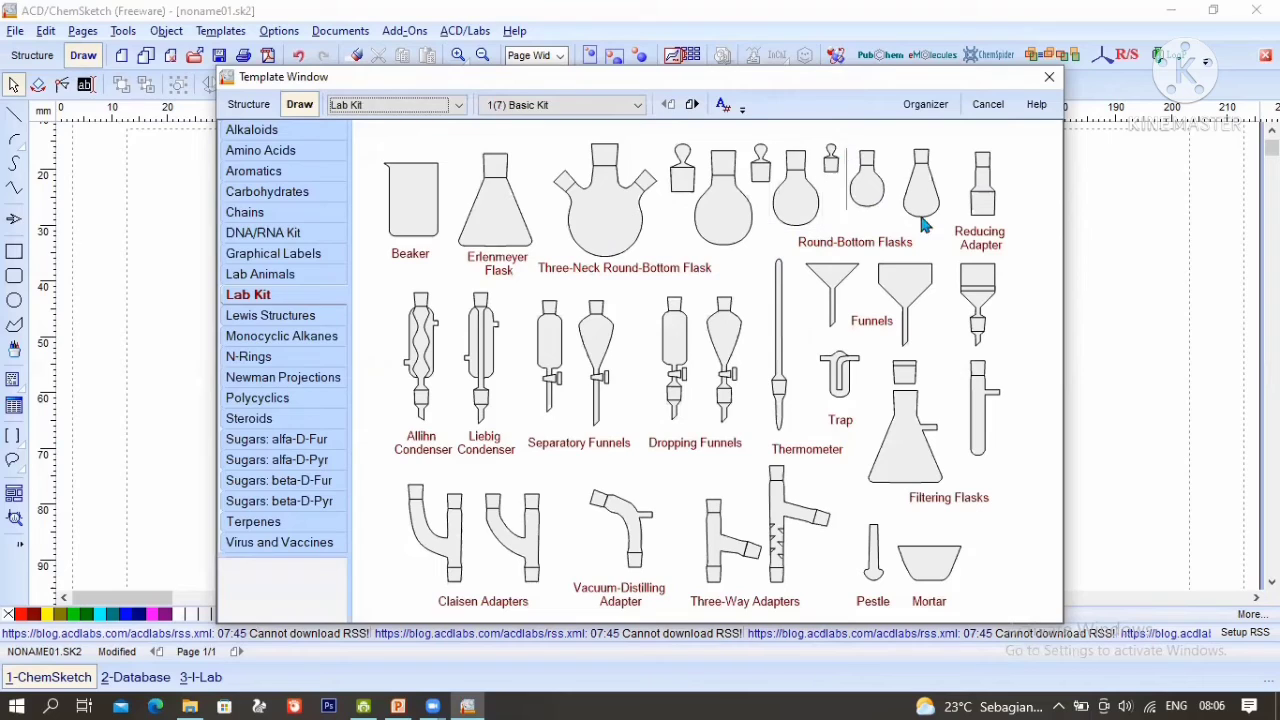
# Step: Place the smallest spherical round-bottom flask from the Basic Kit at about 88 mm across and 93 mm down the page
pyautogui.click(869, 192)
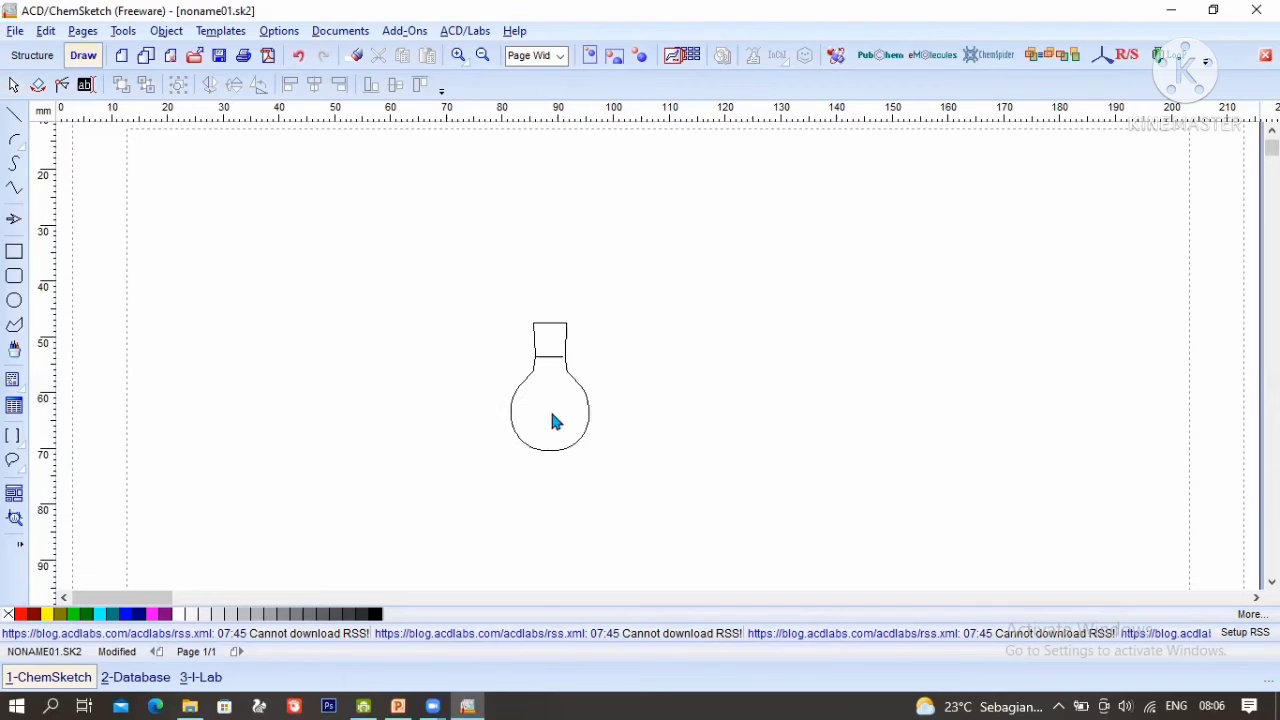
pyautogui.scroll(-1, 552, 414)
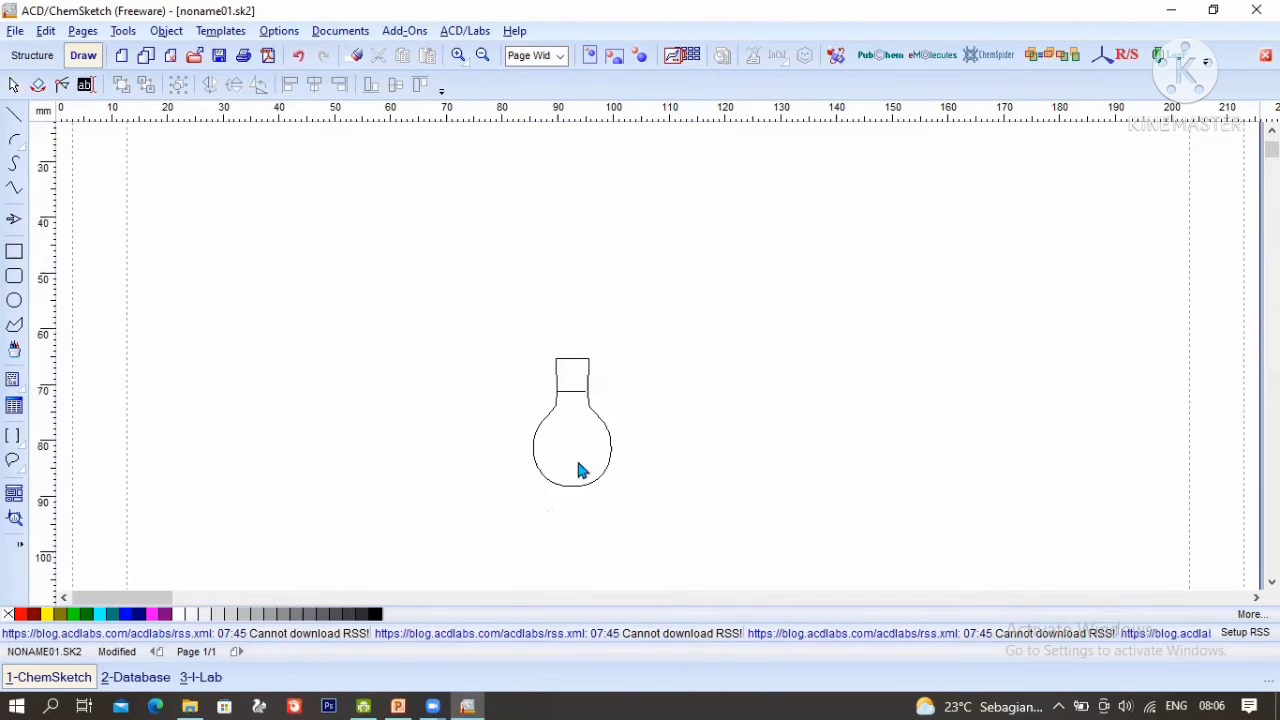
pyautogui.click(552, 551)
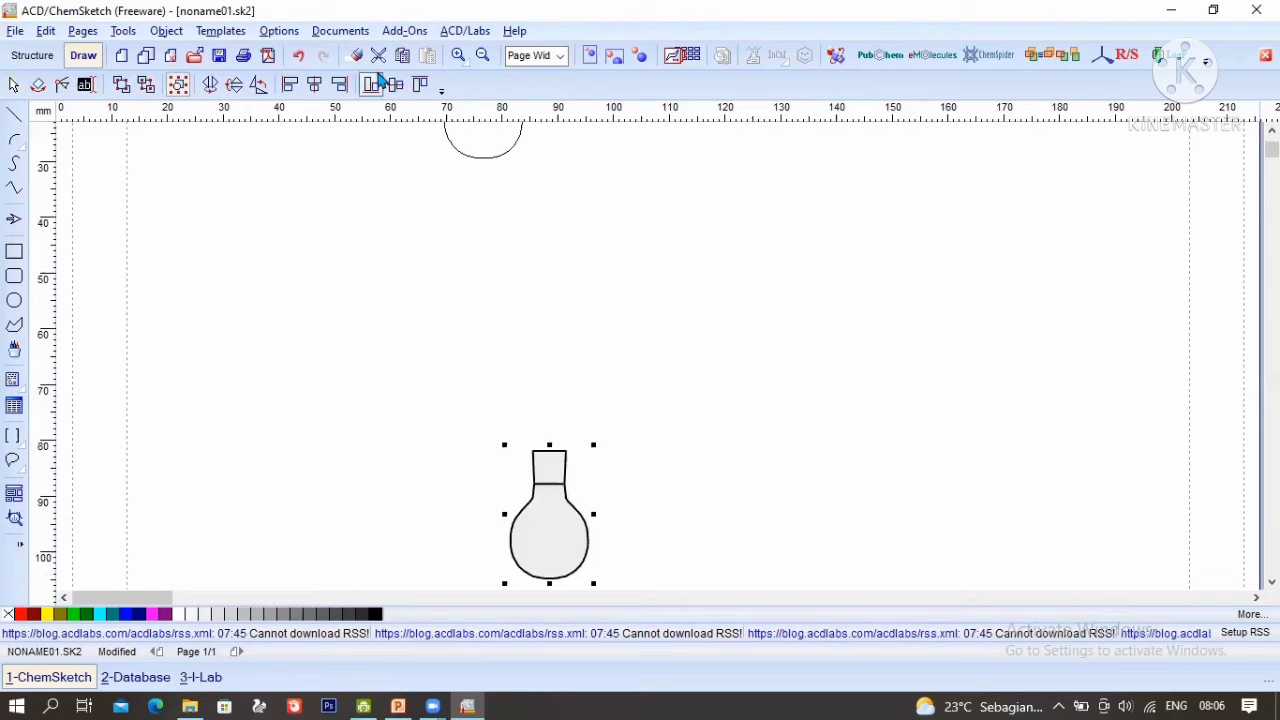
# Step: Add the plain three-way adapter from the Lab Kit templates, fitting its lower joint onto the neck of the round-bottom flask
pyautogui.click(482, 55)
pyautogui.click(690, 62)
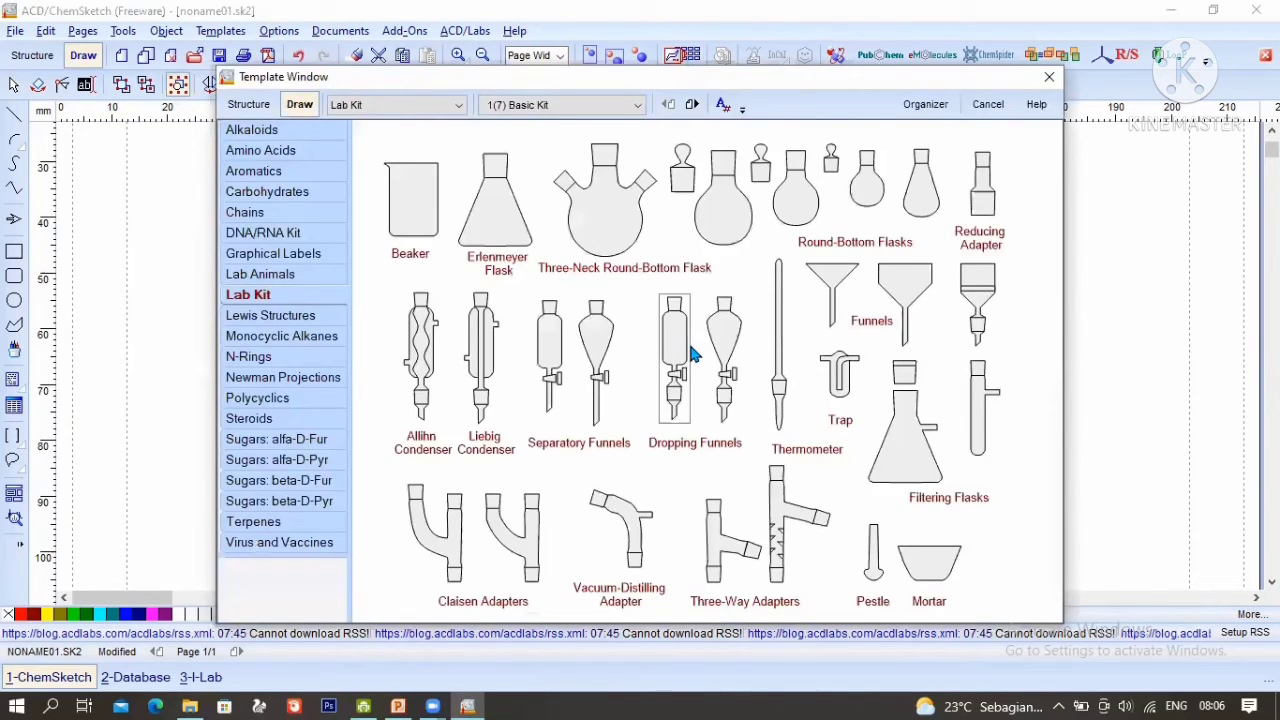
pyautogui.click(727, 552)
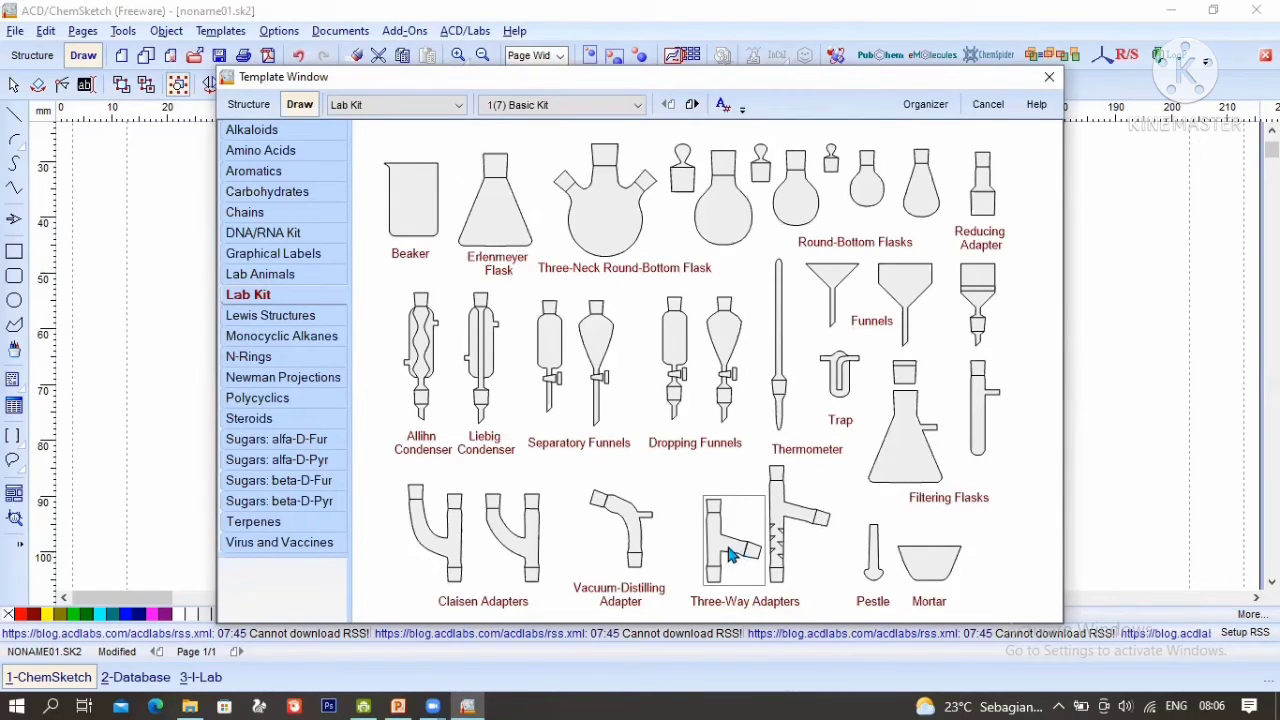
pyautogui.click(628, 421)
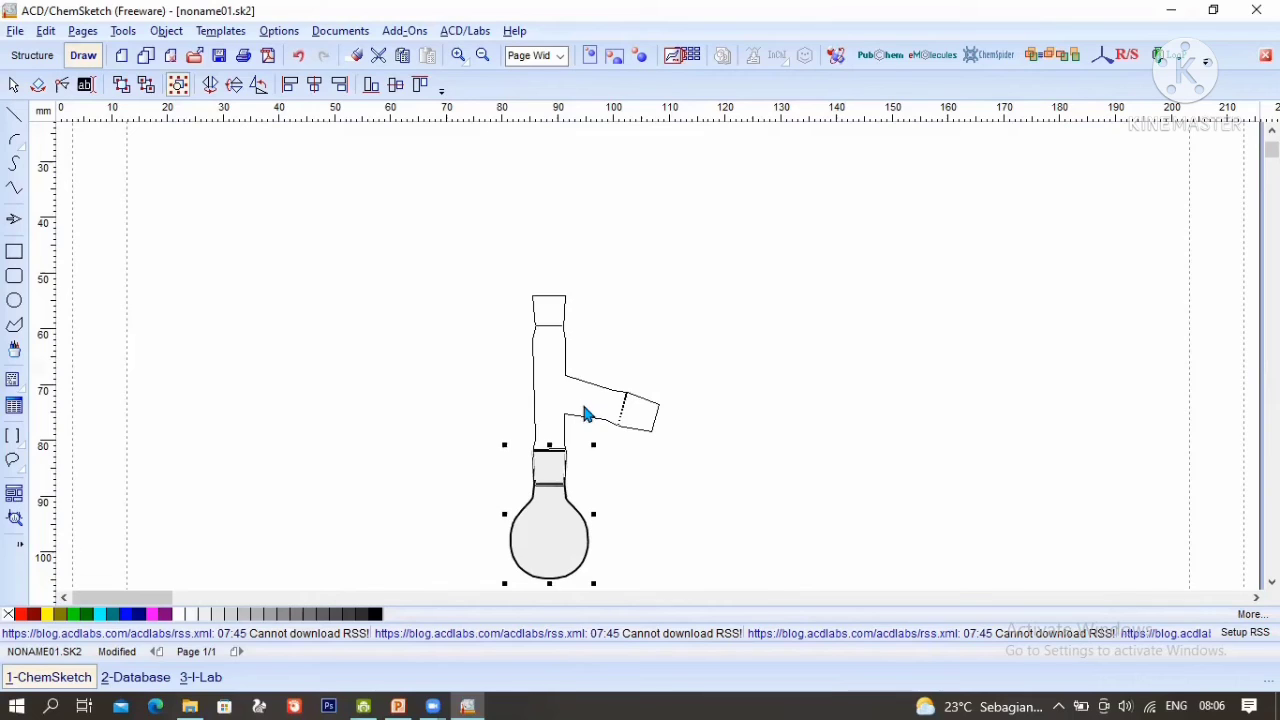
pyautogui.click(586, 412)
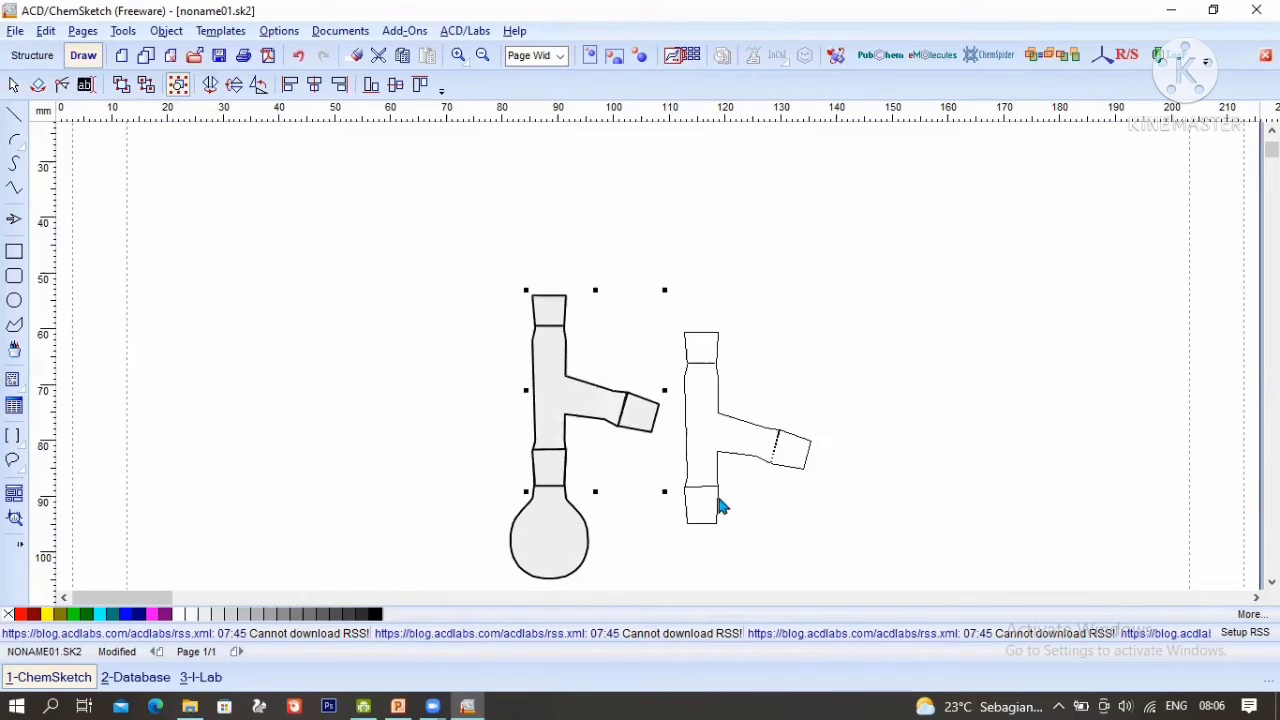
# Step: Place the Allihn condenser from the Lab Kit templates beside the adapter, at about 128 mm across and 68 mm down the page
pyautogui.click(685, 60)
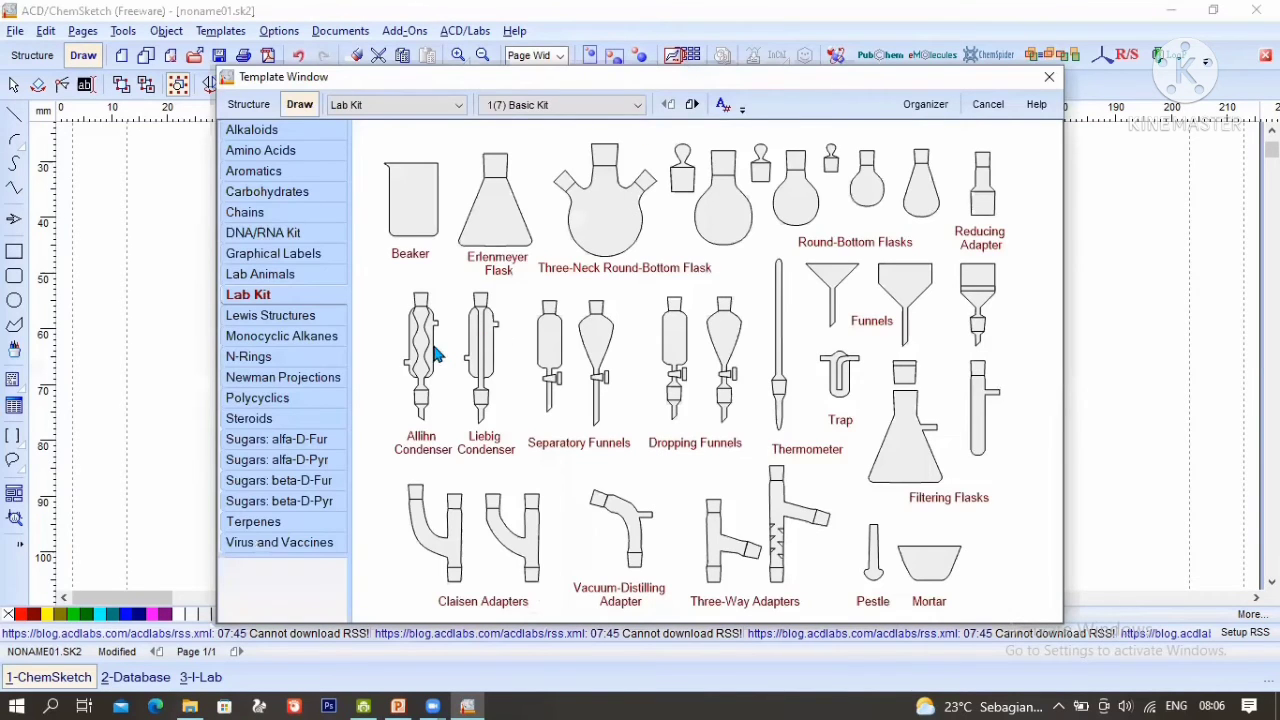
pyautogui.click(417, 396)
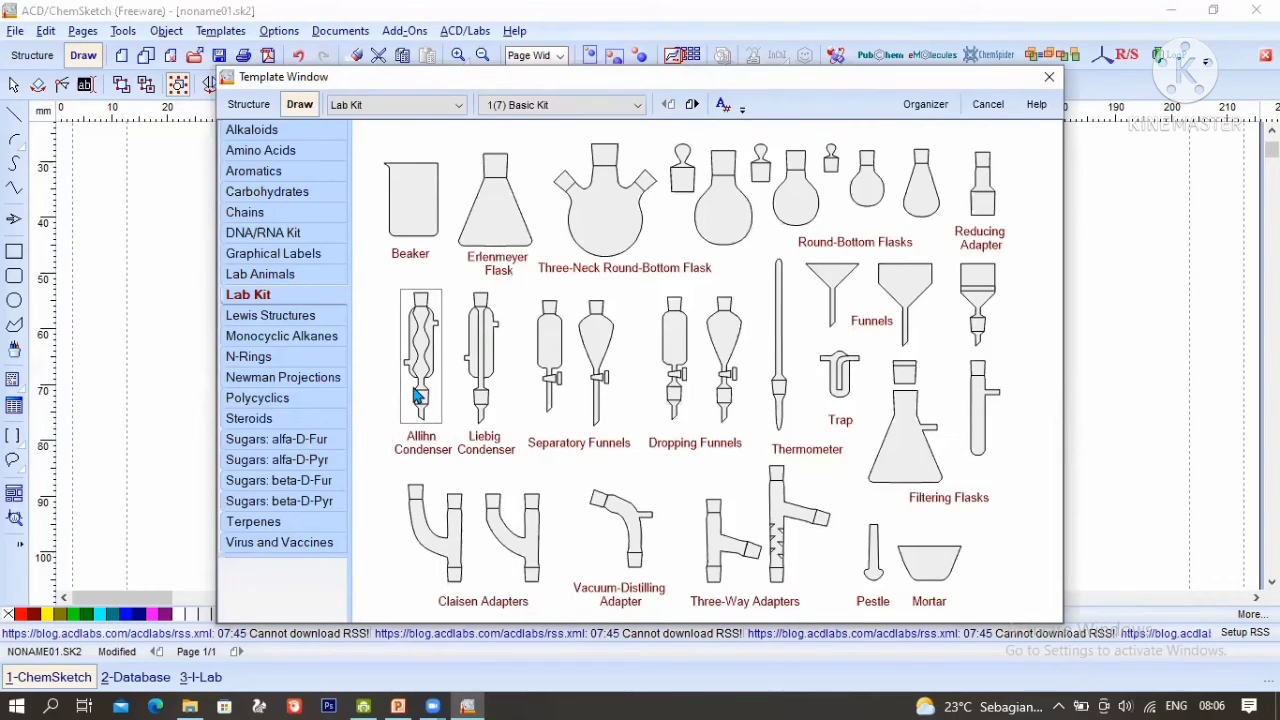
pyautogui.click(417, 396)
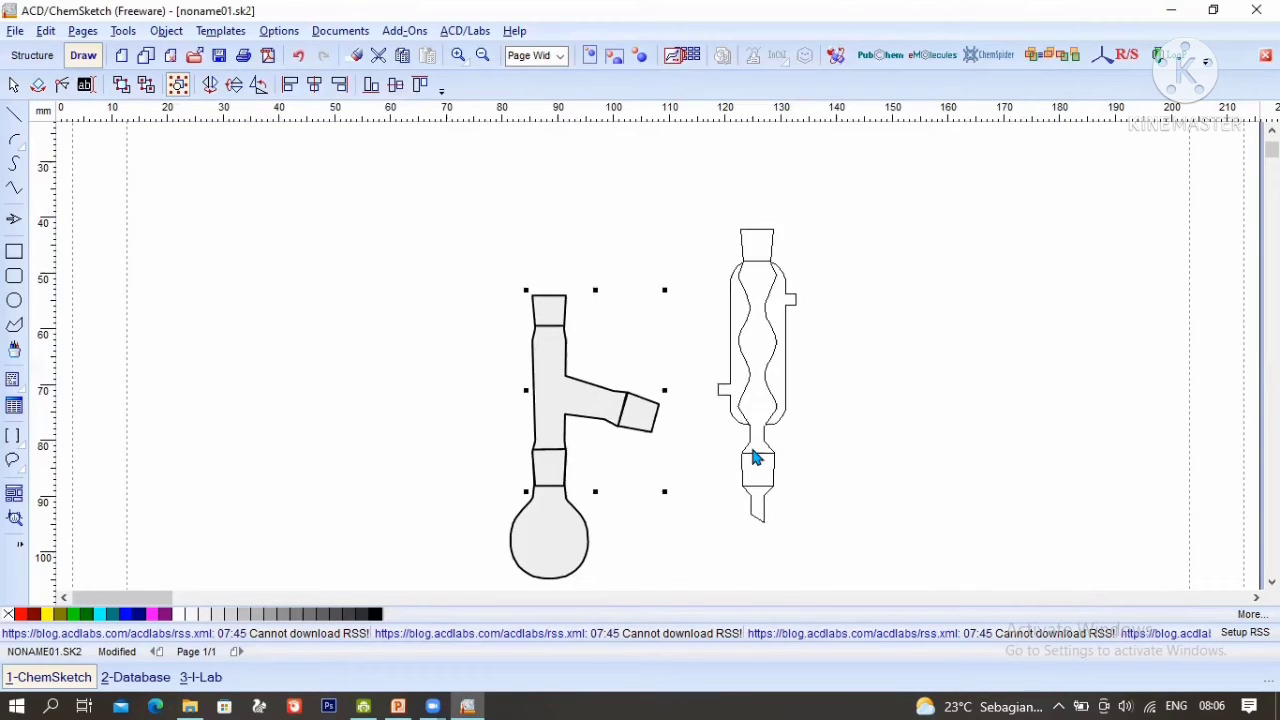
pyautogui.click(765, 414)
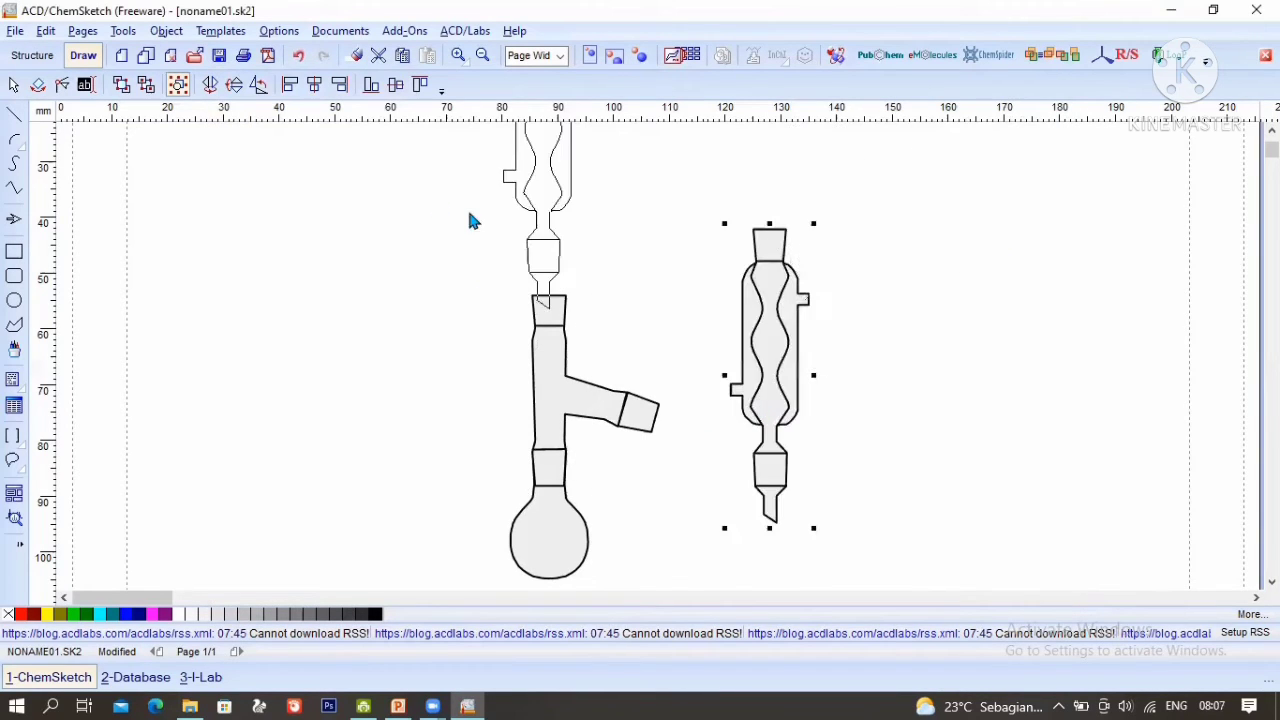
pyautogui.press('Escape')
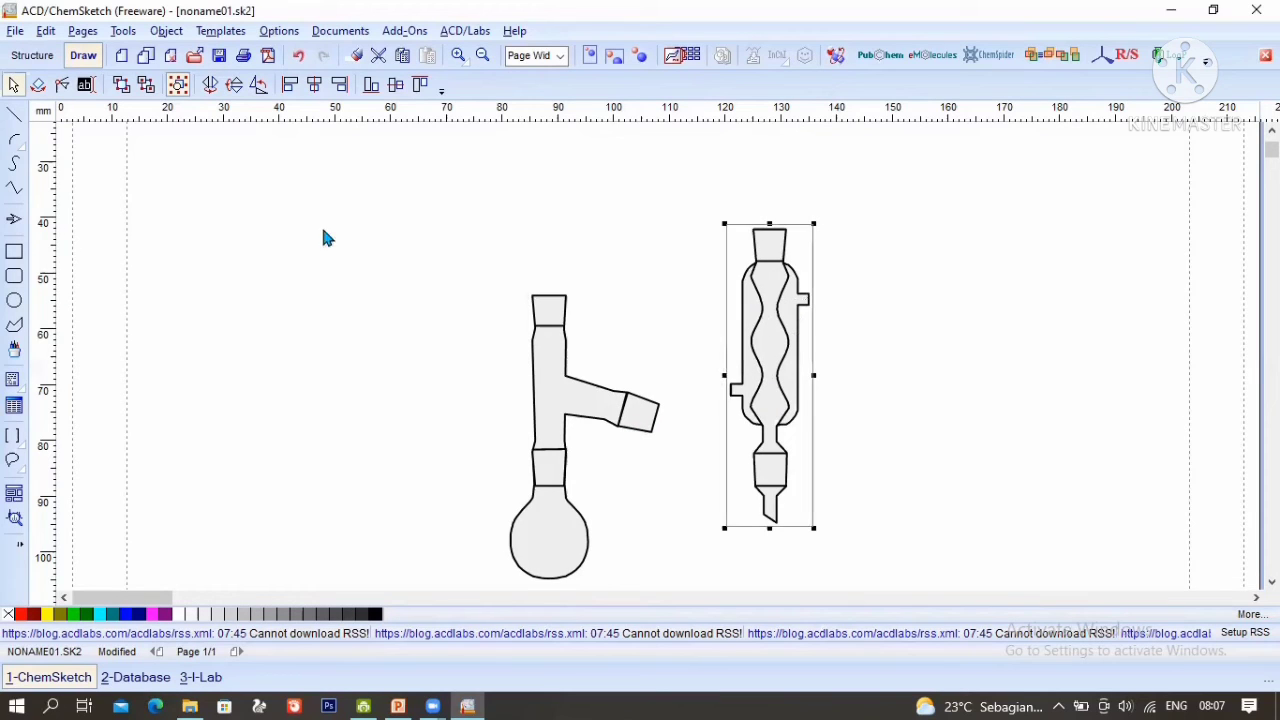
# Step: Rotate the Allihn condenser to match the slope of the adapter's side arm and fit its upper joint onto that arm
pyautogui.click(38, 86)
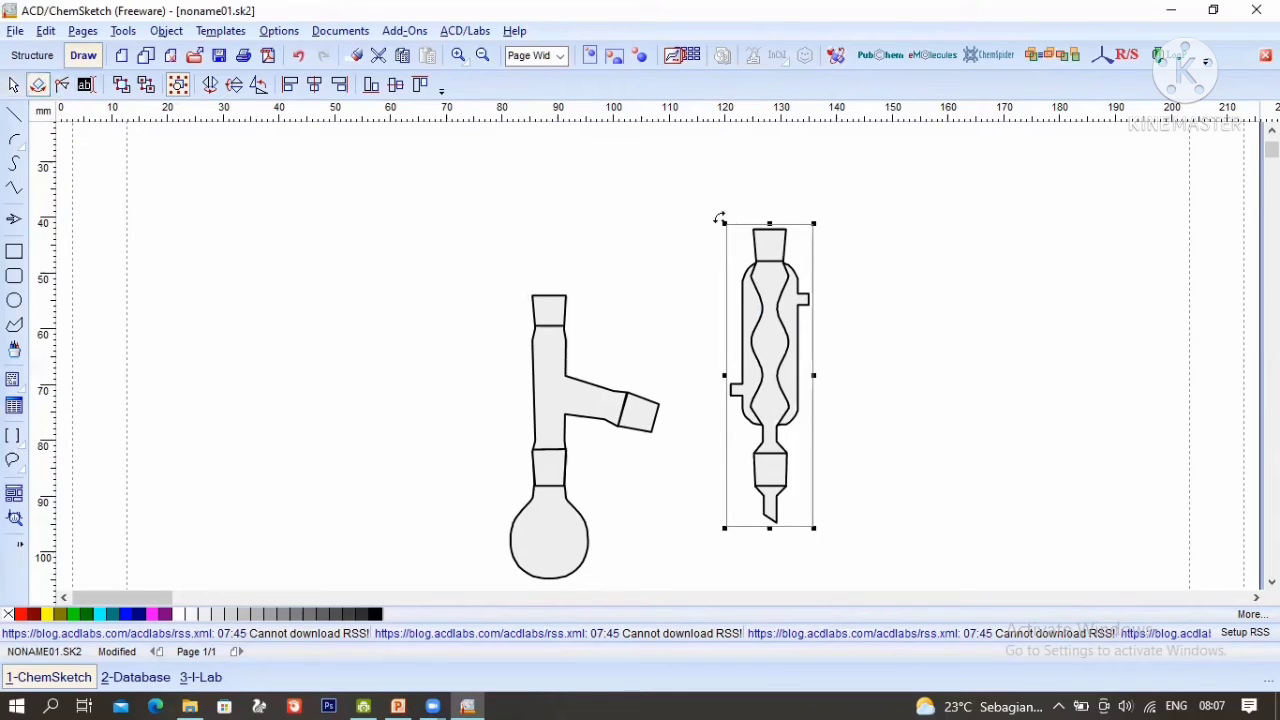
pyautogui.moveTo(669, 240); pyautogui.dragTo(618, 390)
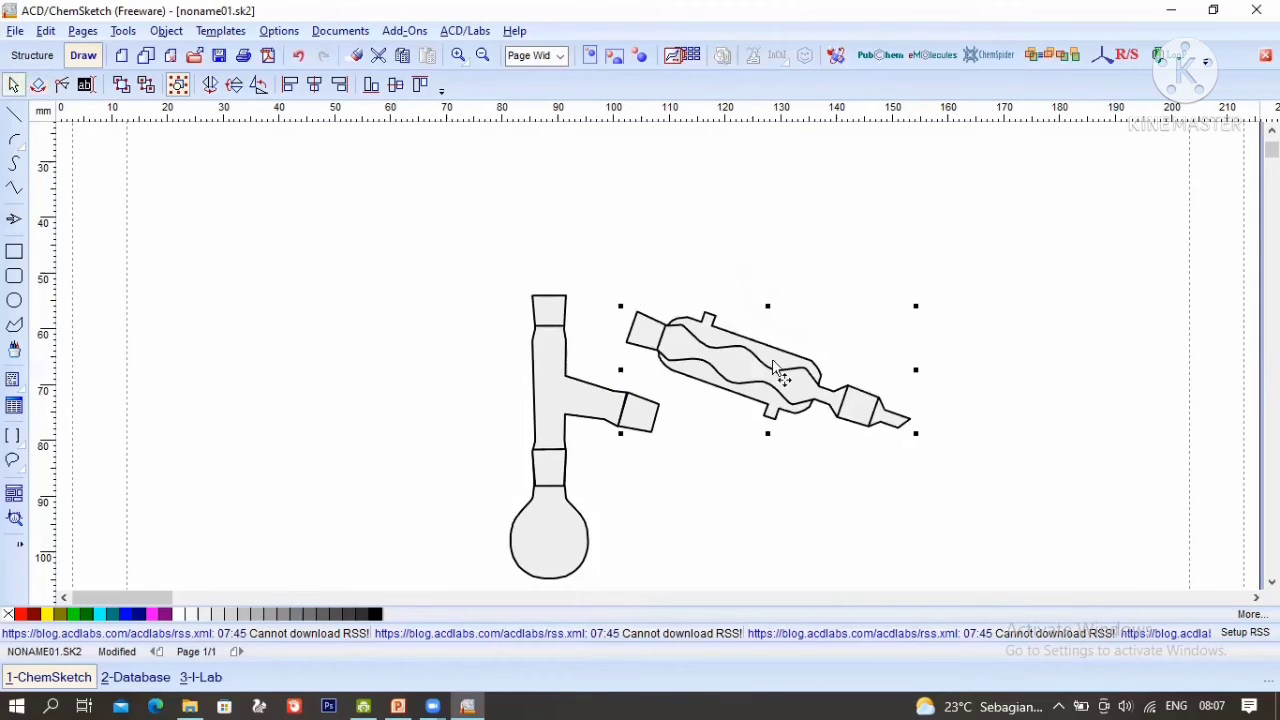
pyautogui.moveTo(781, 377); pyautogui.dragTo(765, 444)
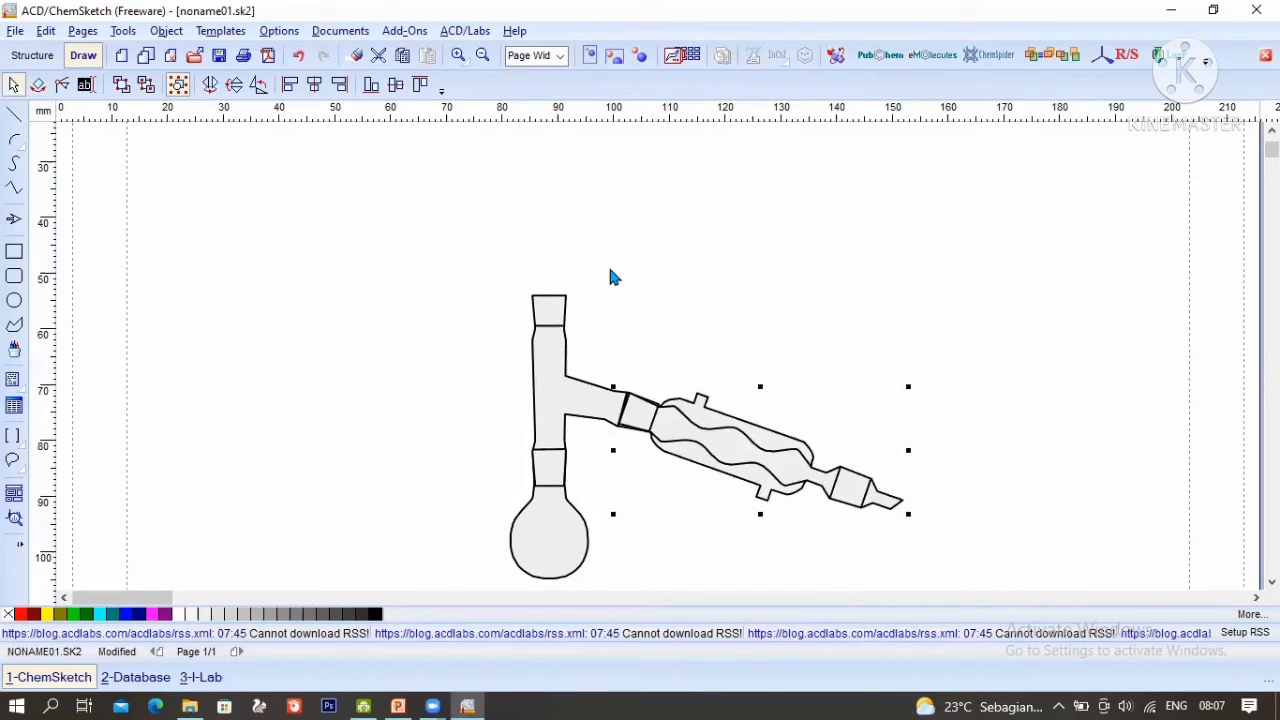
# Step: Add the thermometer from the Lab Kit templates, fitting its joint into the upper neck of the three-way adapter
pyautogui.click(683, 55)
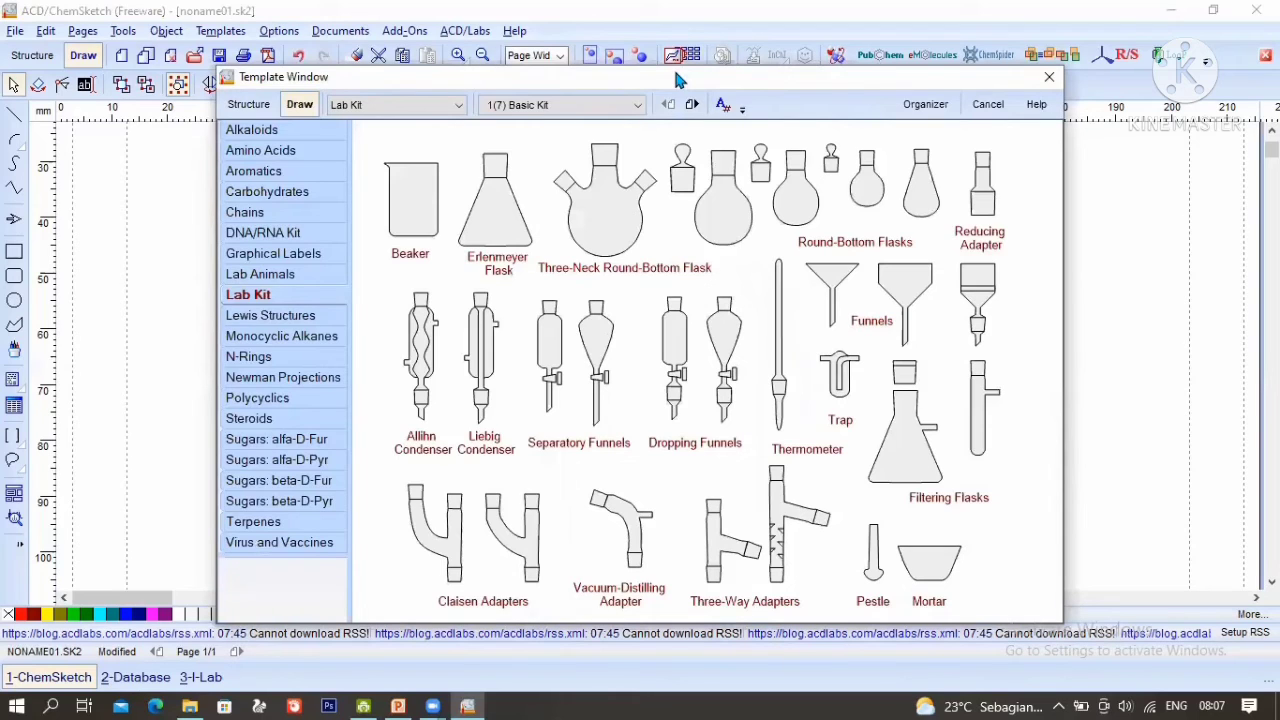
pyautogui.click(777, 365)
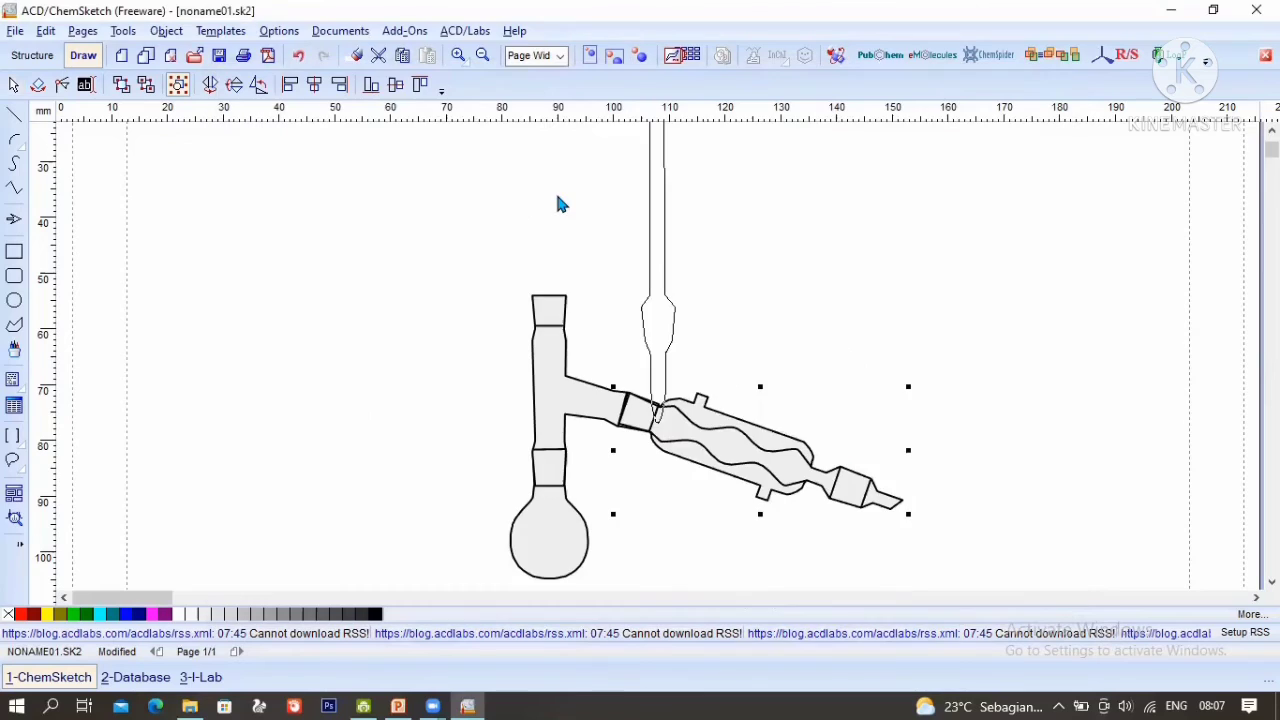
pyautogui.click(546, 205)
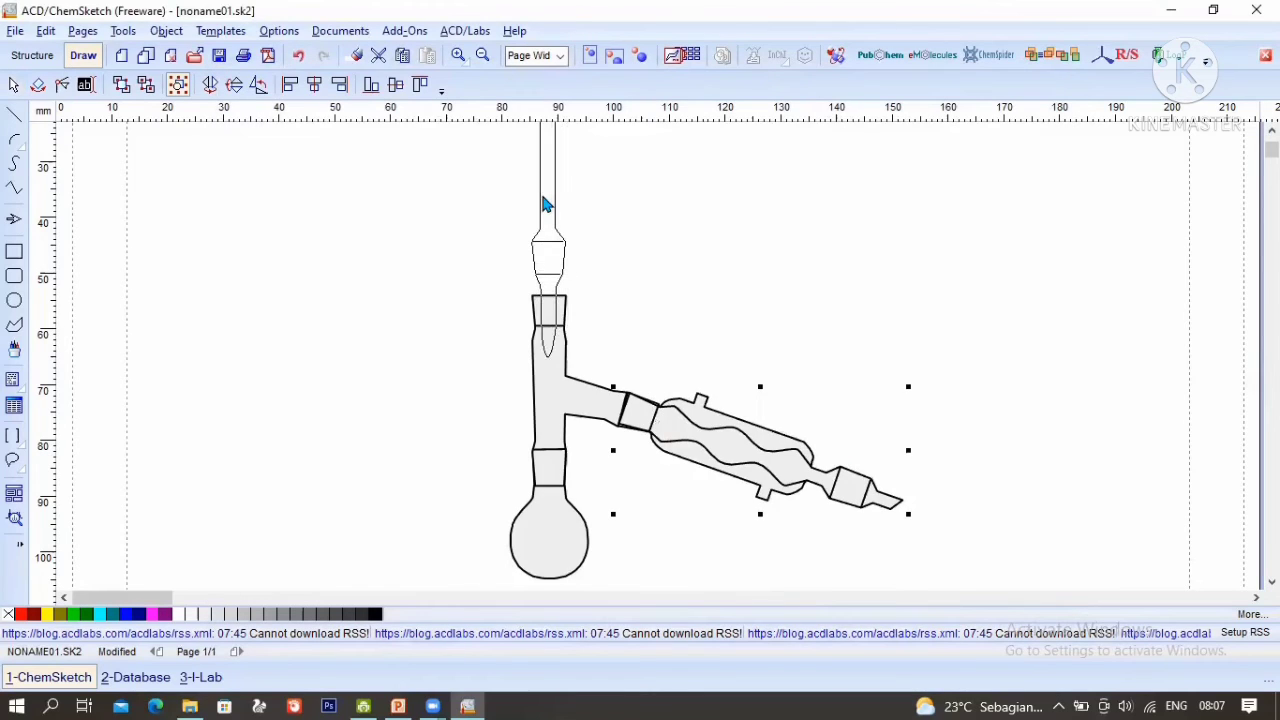
pyautogui.click(545, 251)
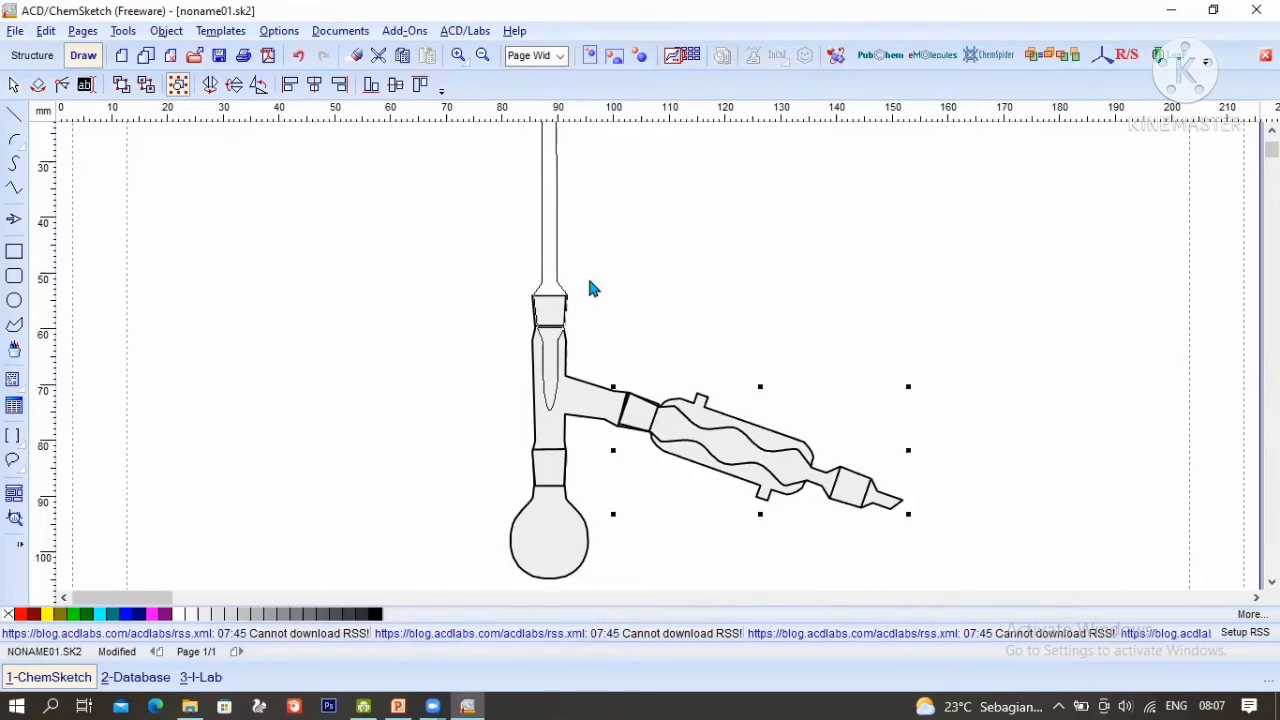
pyautogui.press('Escape')
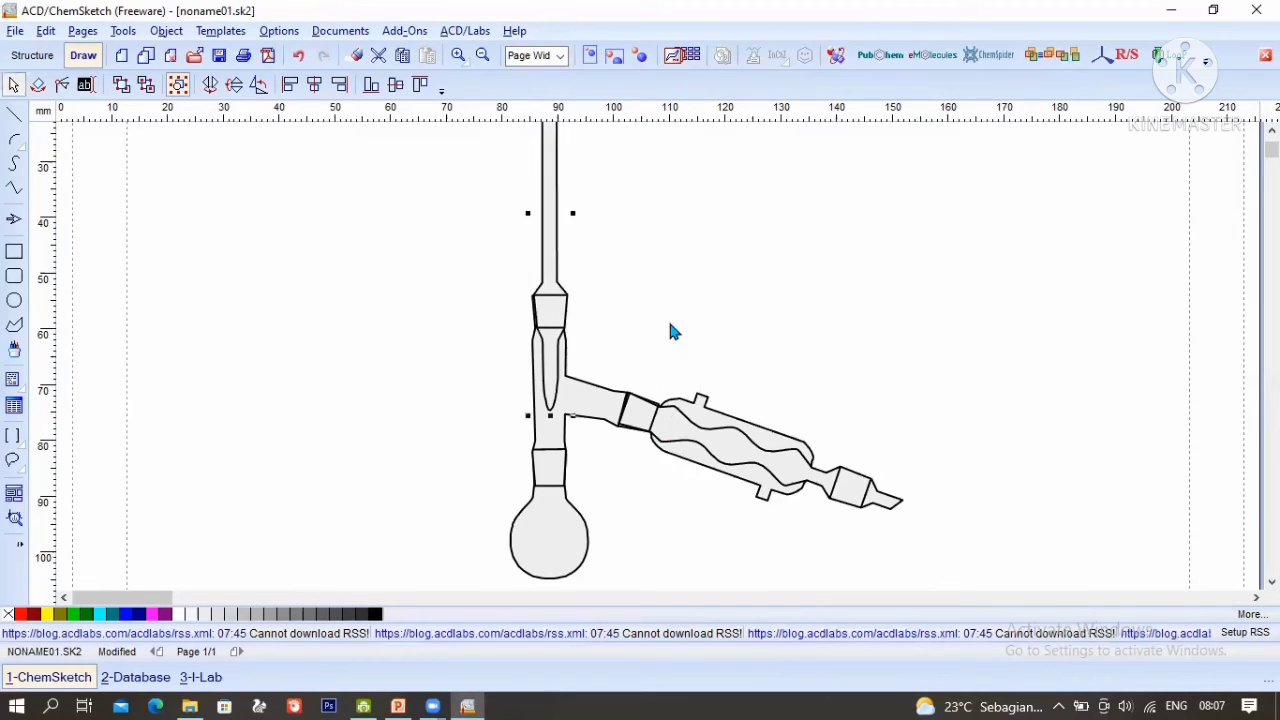
pyautogui.scroll(-3, 668, 316)
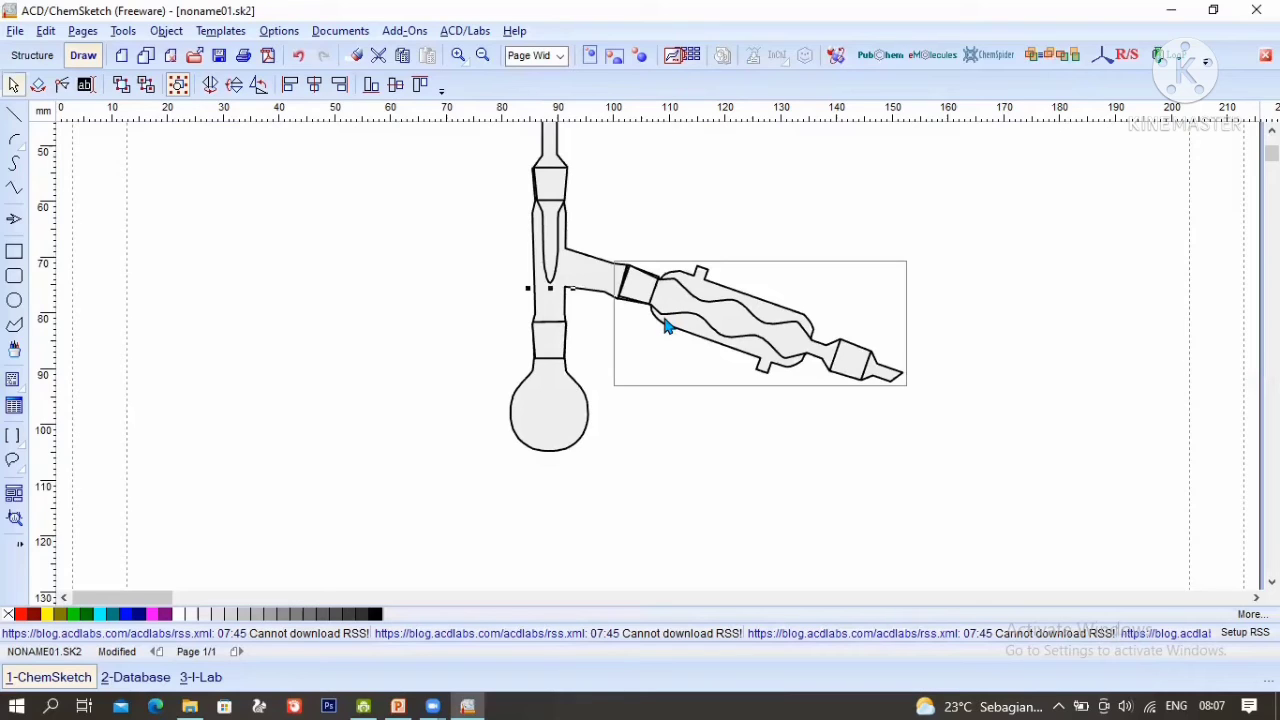
pyautogui.scroll(3, 646, 318)
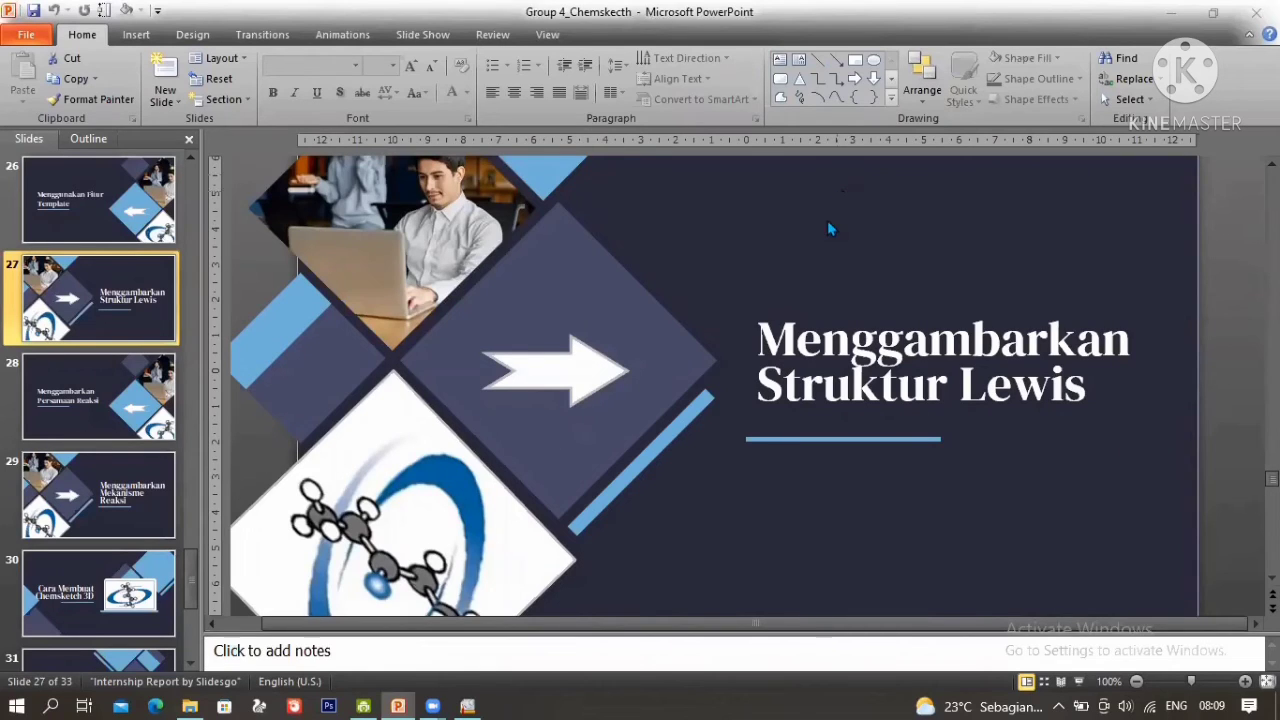
# Step: Switch from PowerPoint to ChemSketch and show the empty page area below the glassware in Draw mode
pyautogui.click(467, 706)
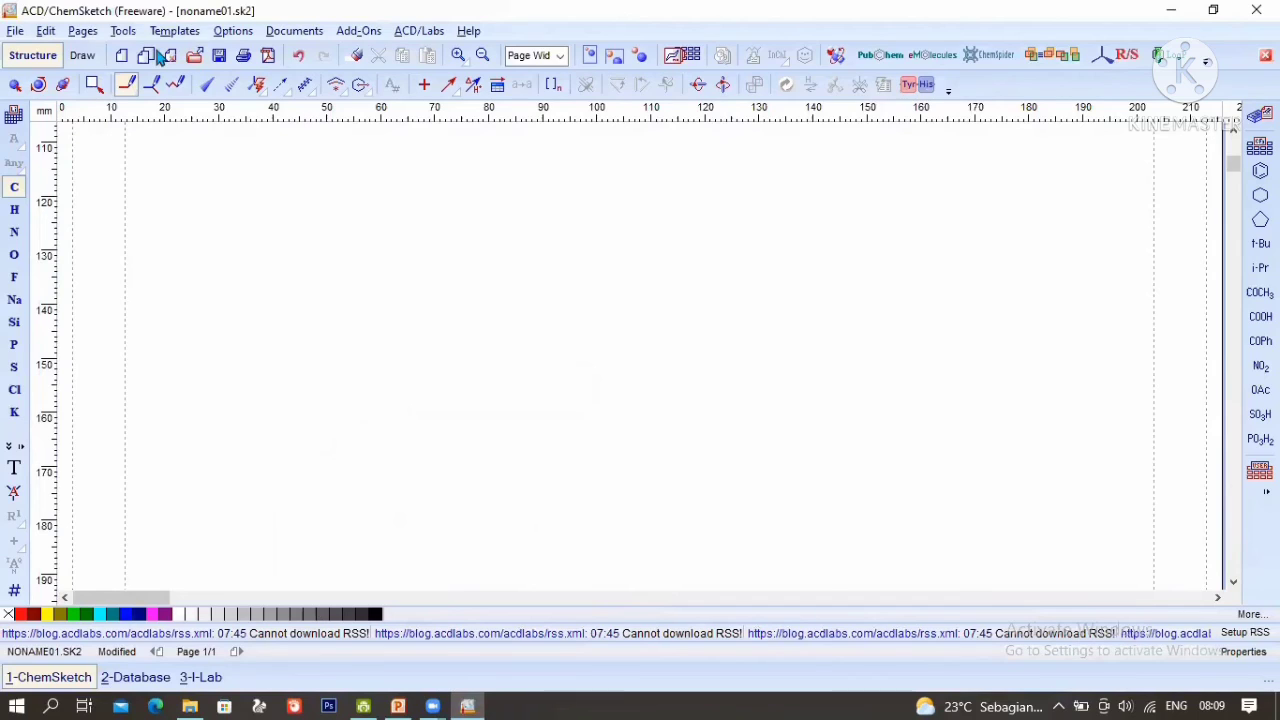
pyautogui.click(84, 58)
pyautogui.scroll(-1, 505, 320)
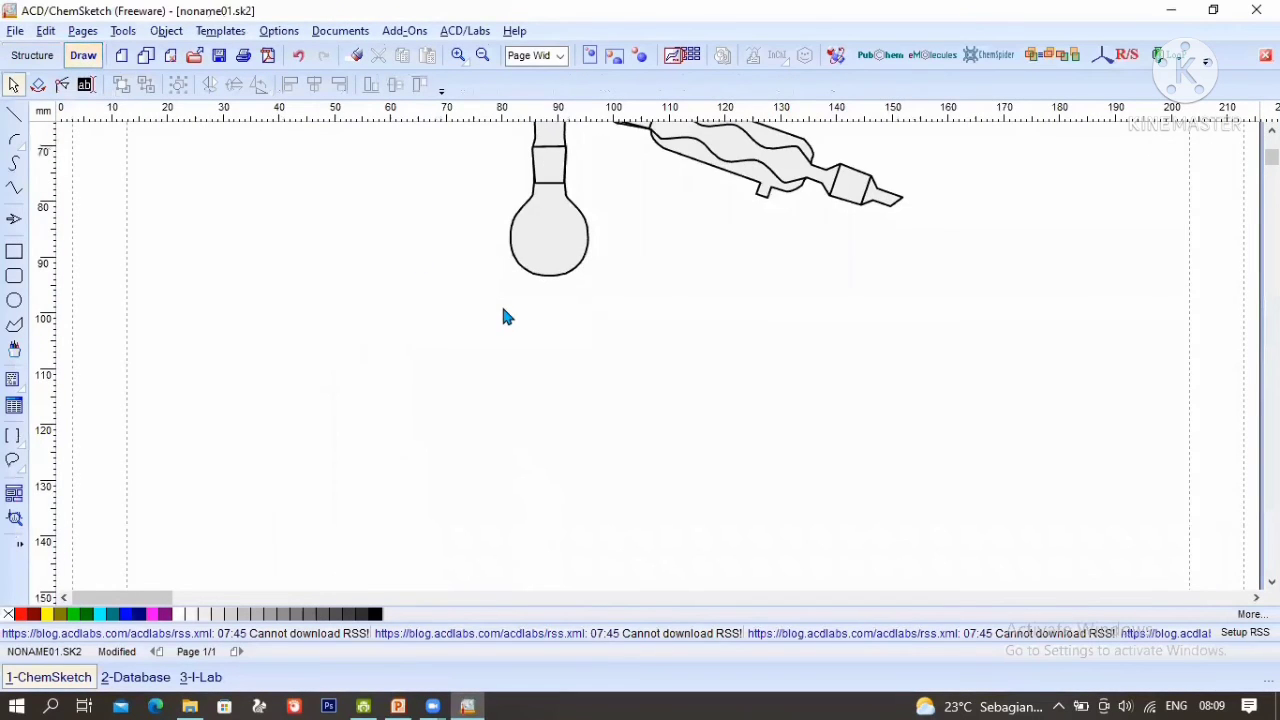
pyautogui.scroll(-4, 505, 317)
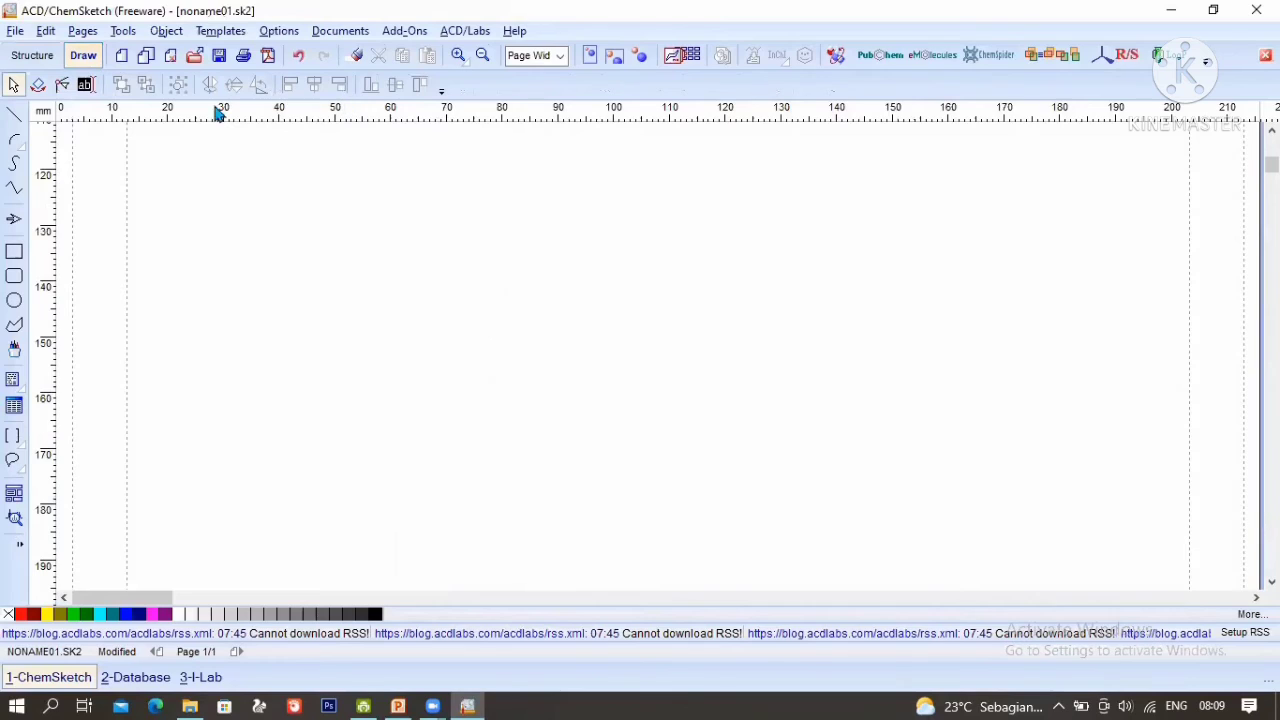
# Step: Add the text "Cl" at about 92 mm across and 150 mm down the page
pyautogui.click(88, 85)
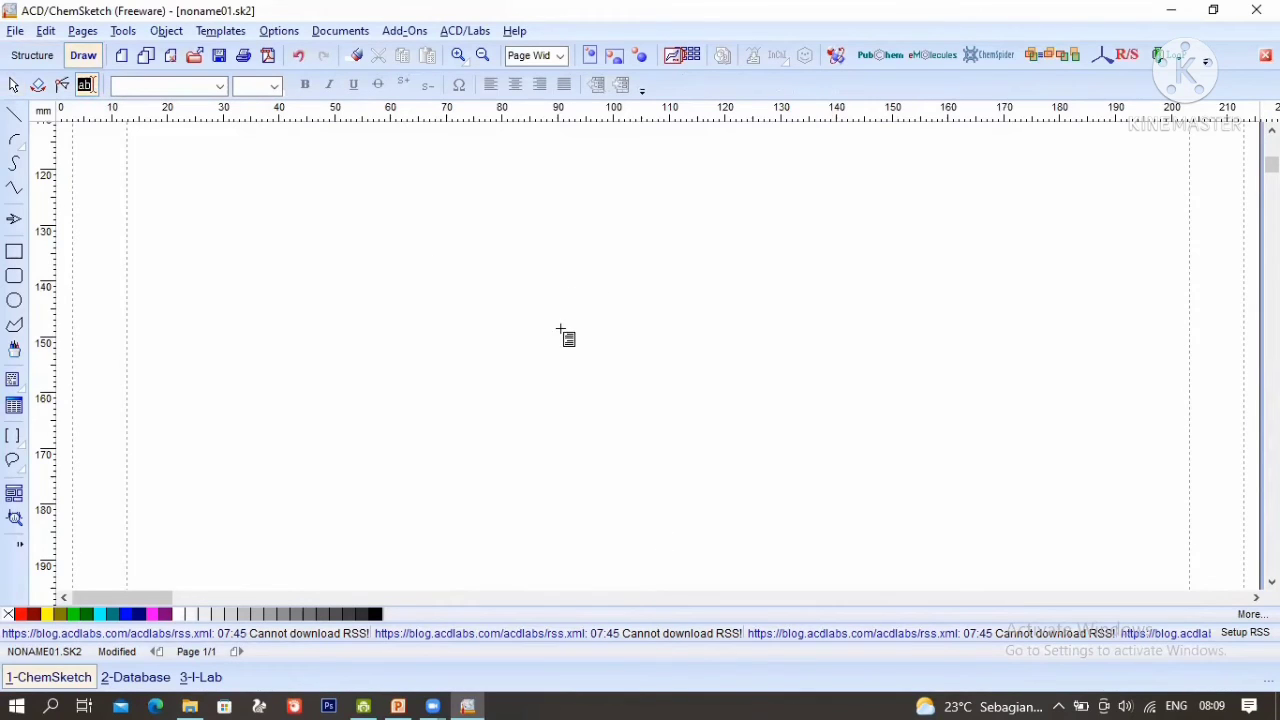
pyautogui.click(676, 382)
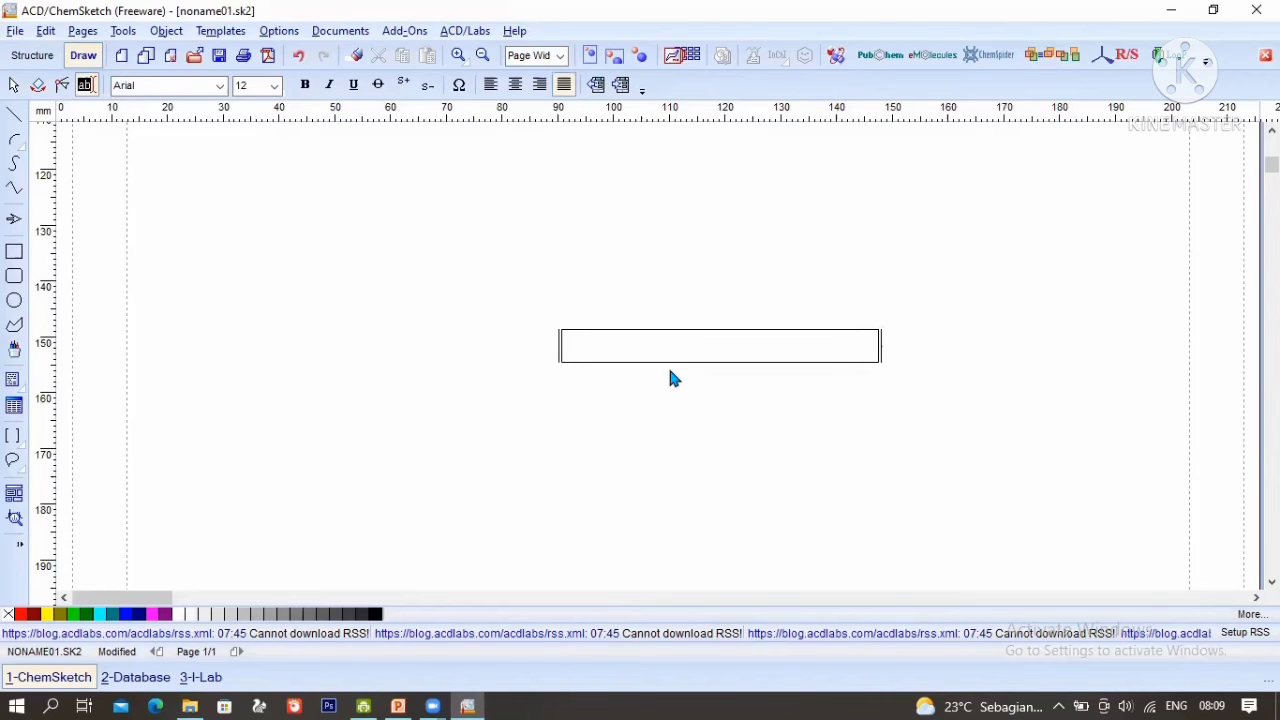
pyautogui.write('Cl')
pyautogui.press('Return')
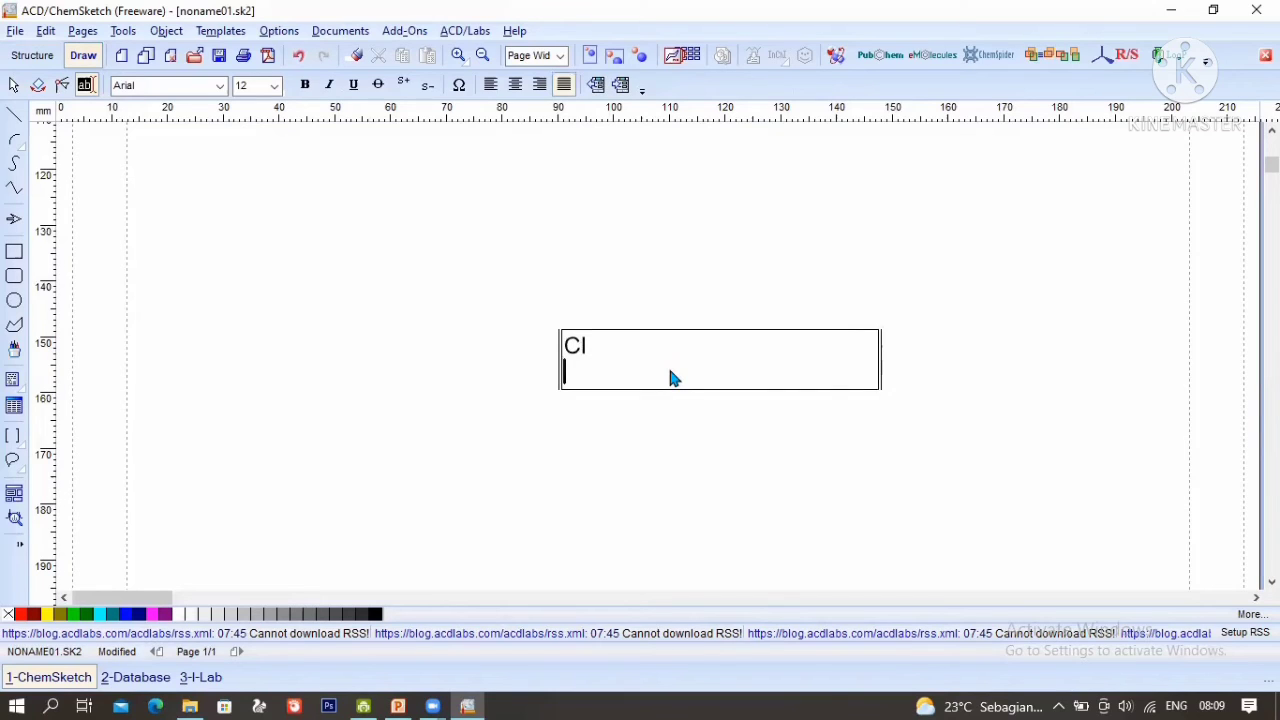
pyautogui.press('BackSpace')
pyautogui.click(648, 241)
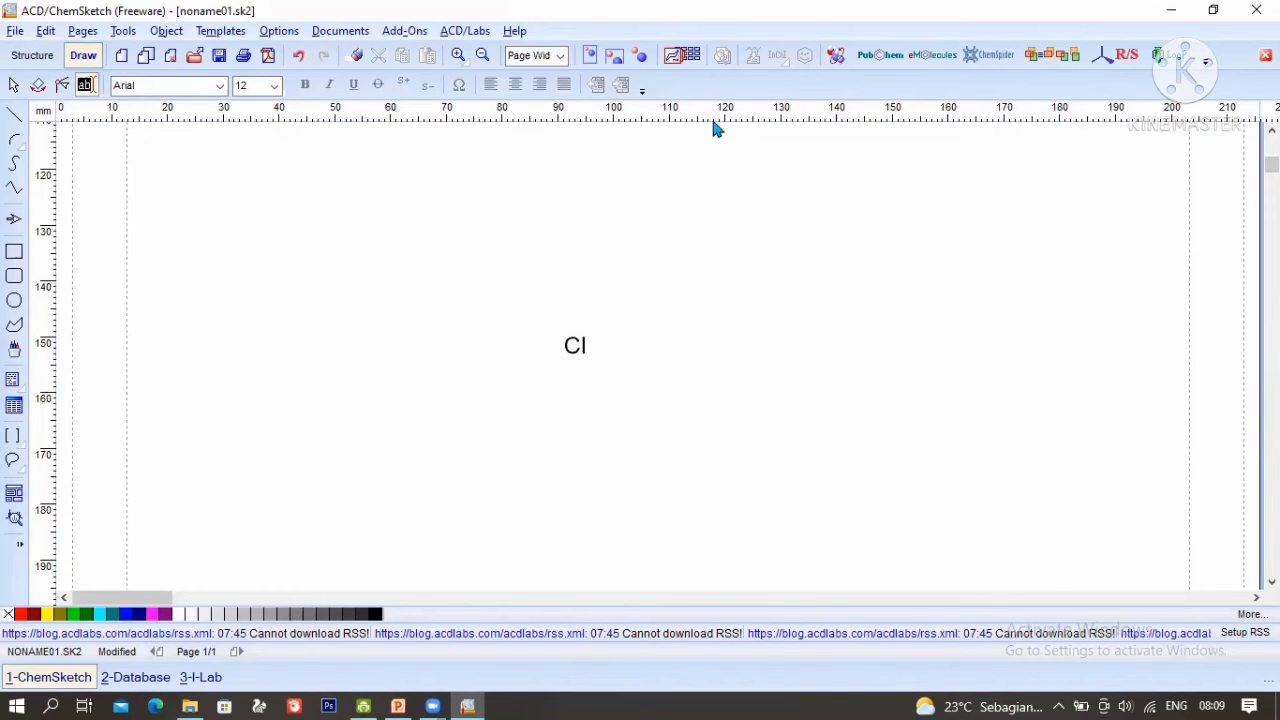
# Step: Open the Template Window and switch the template category to Lewis Structures
pyautogui.click(695, 64)
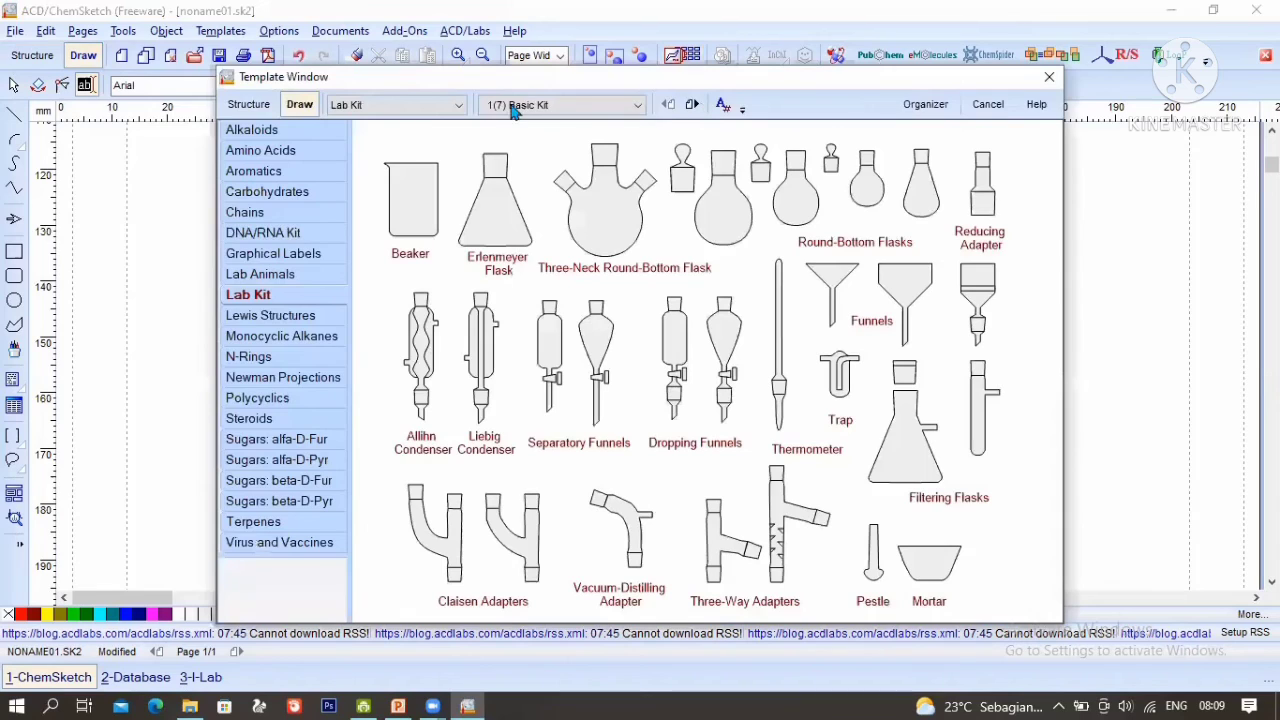
pyautogui.click(440, 113)
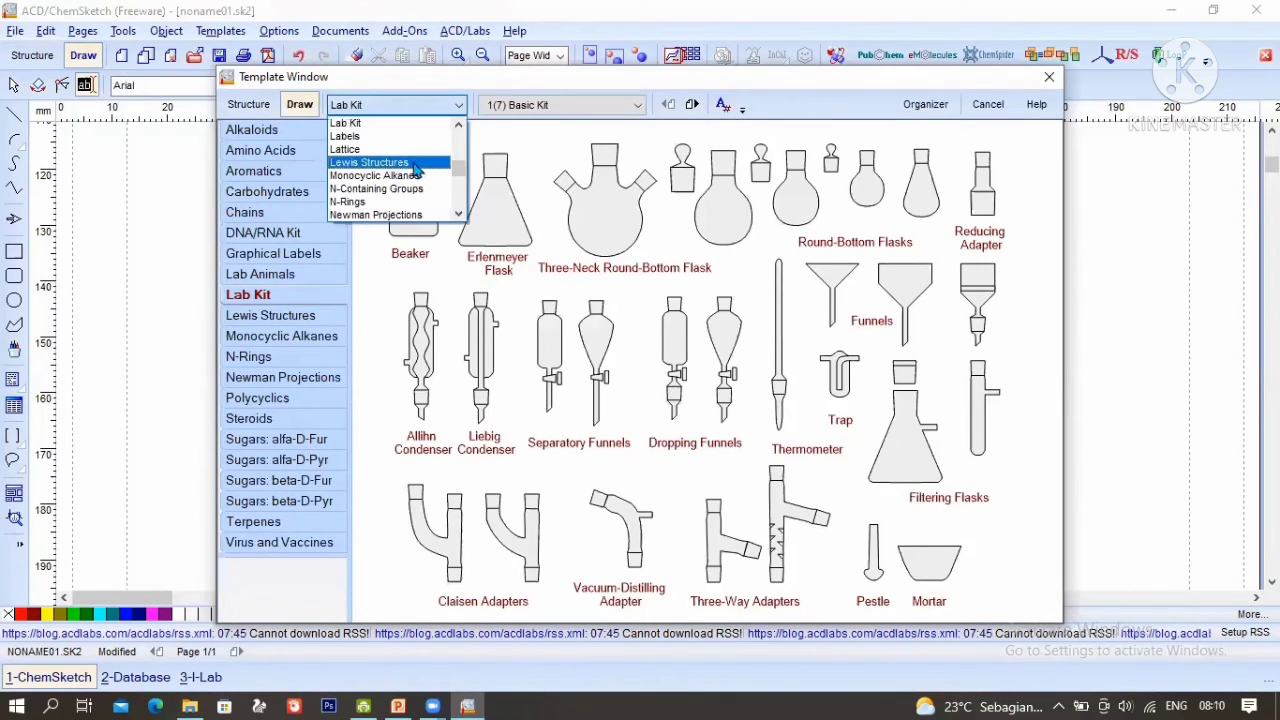
pyautogui.click(414, 163)
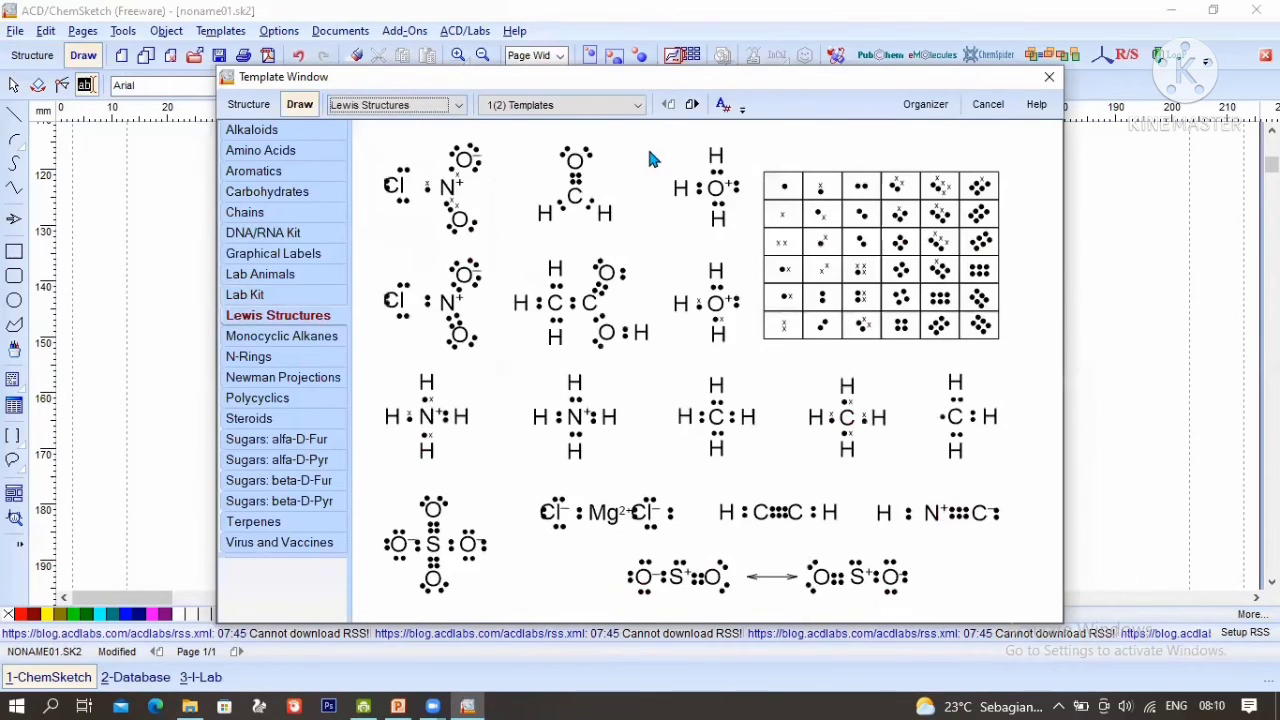
# Step: Place horizontal electron-dot pairs above and below the Cl symbol and a vertical dot pair on its right side
pyautogui.click(862, 193)
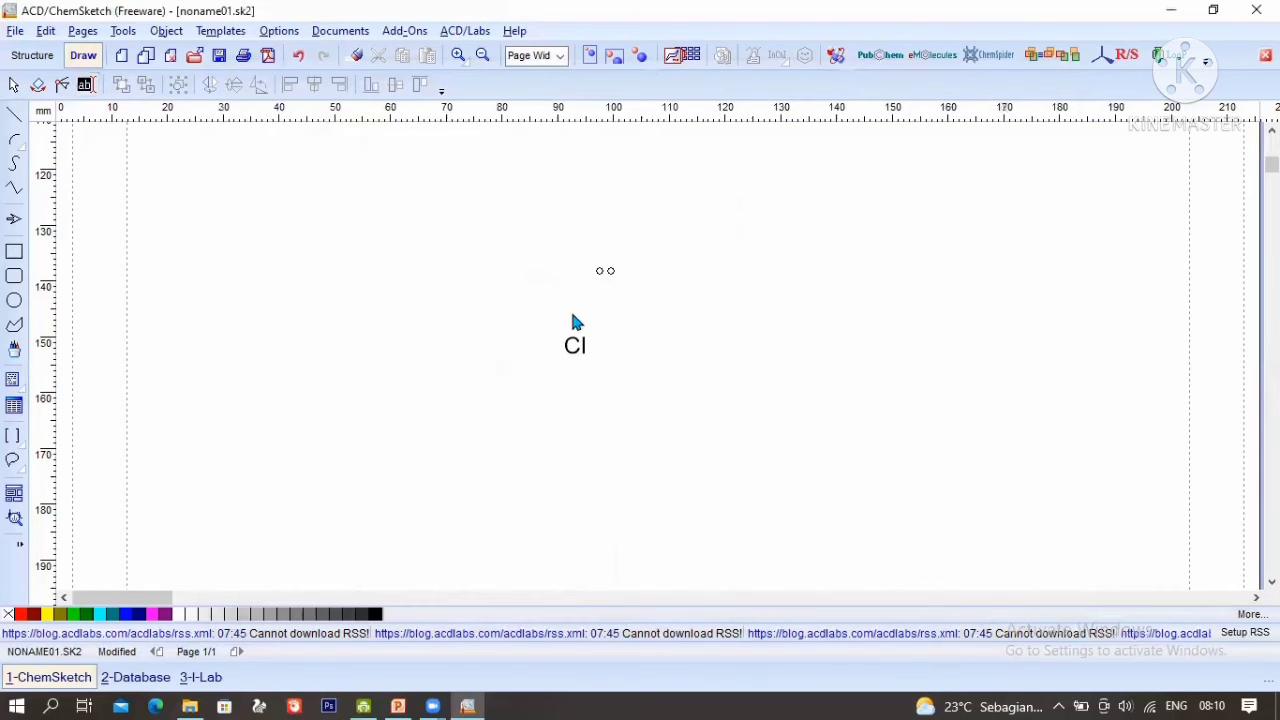
pyautogui.click(569, 368)
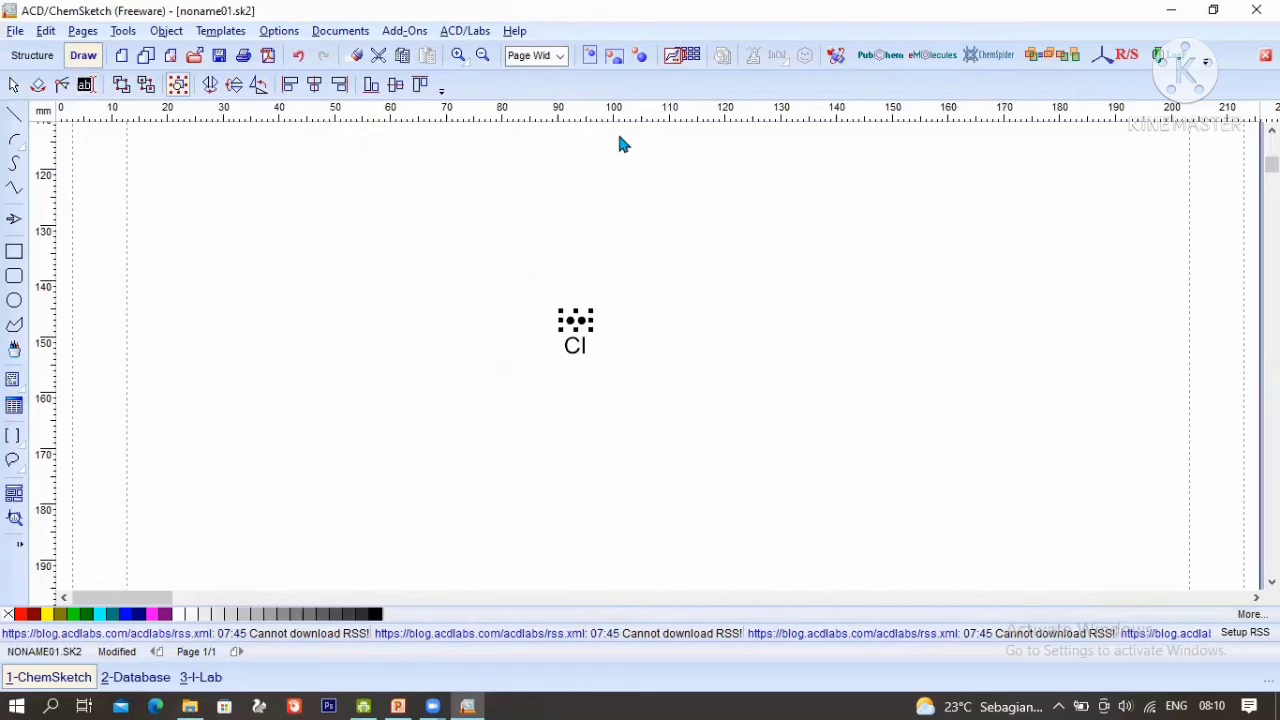
pyautogui.click(685, 60)
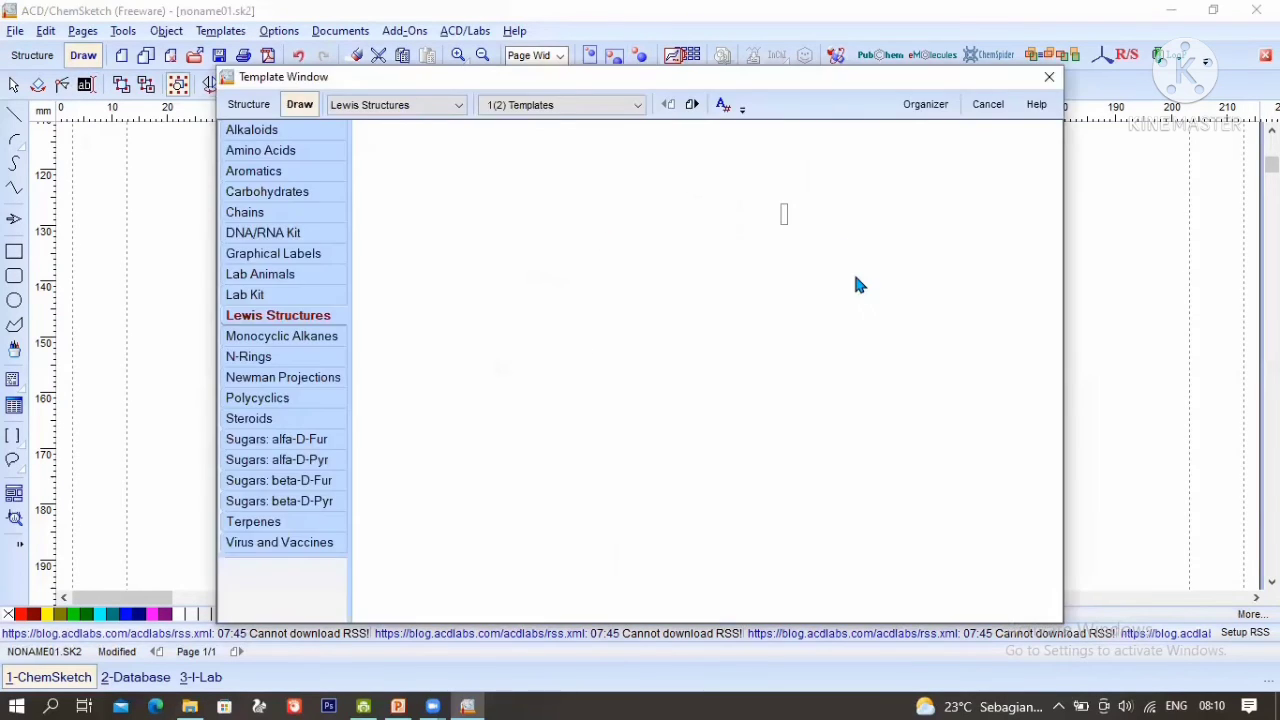
pyautogui.click(820, 298)
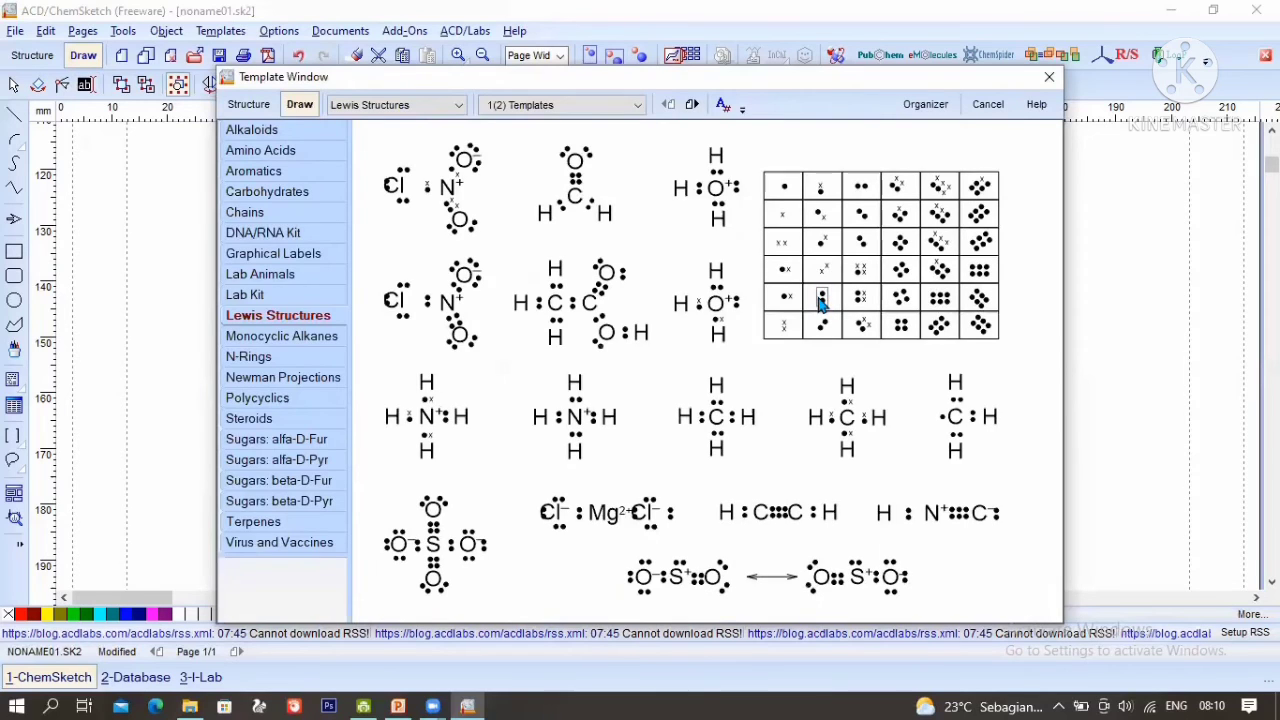
pyautogui.click(600, 346)
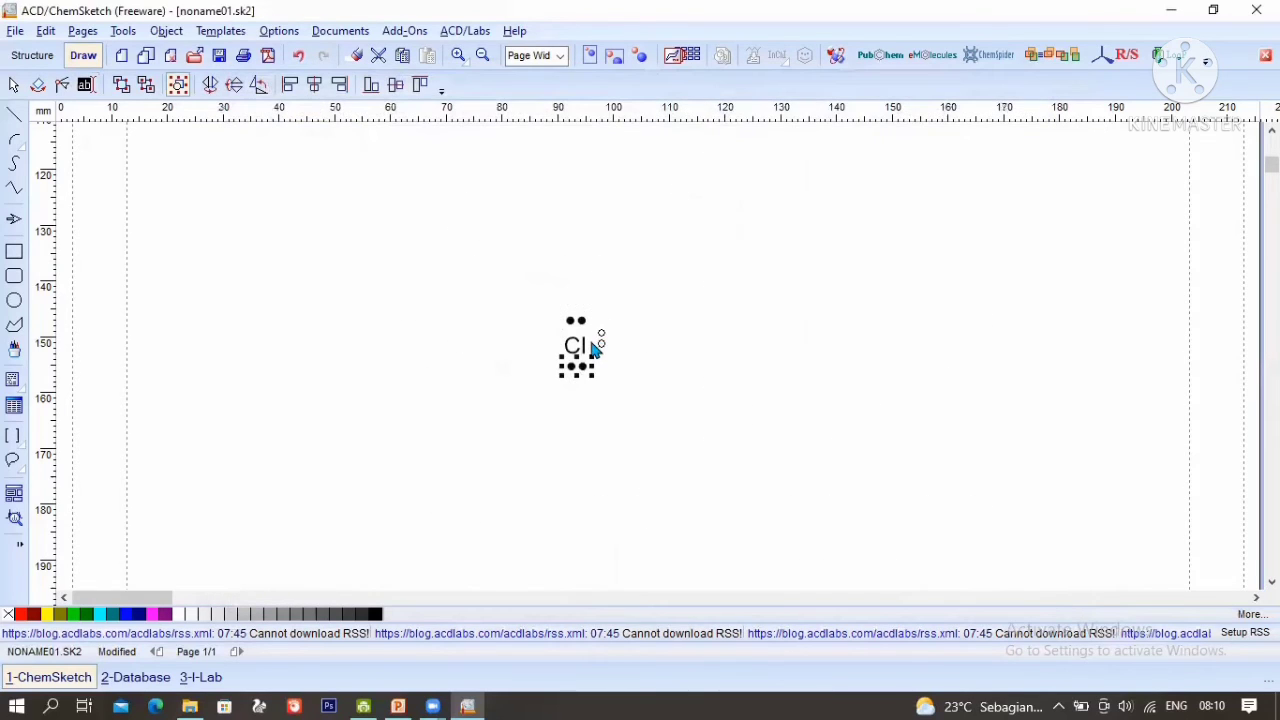
# Step: Place diagonal electron-dot pairs at the upper left and lower left of the Cl symbol and end template placement
pyautogui.click(678, 58)
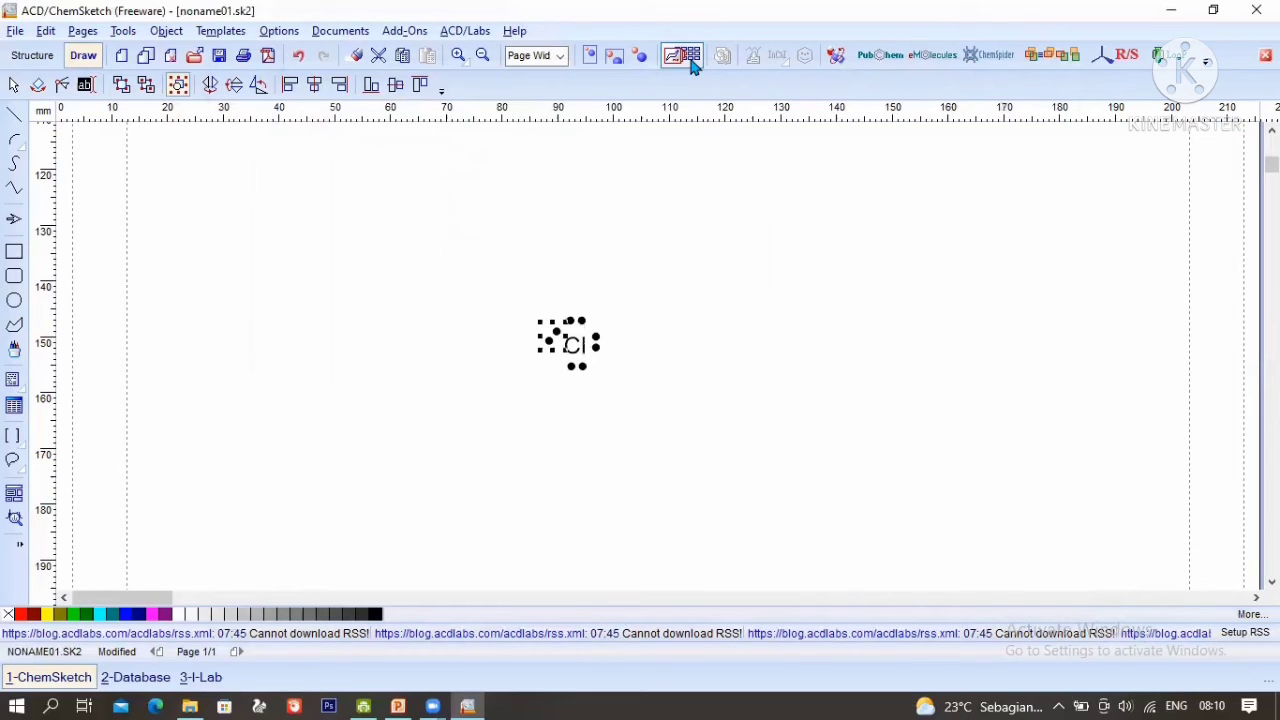
pyautogui.click(690, 57)
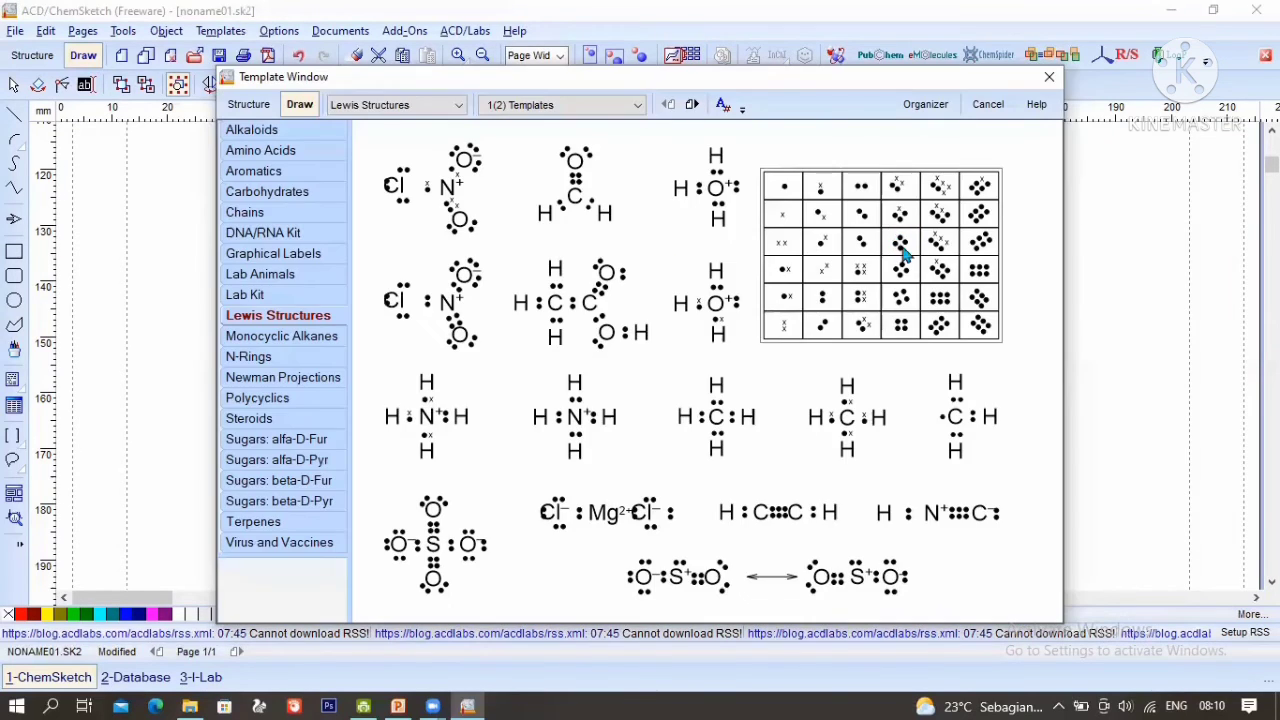
pyautogui.click(860, 242)
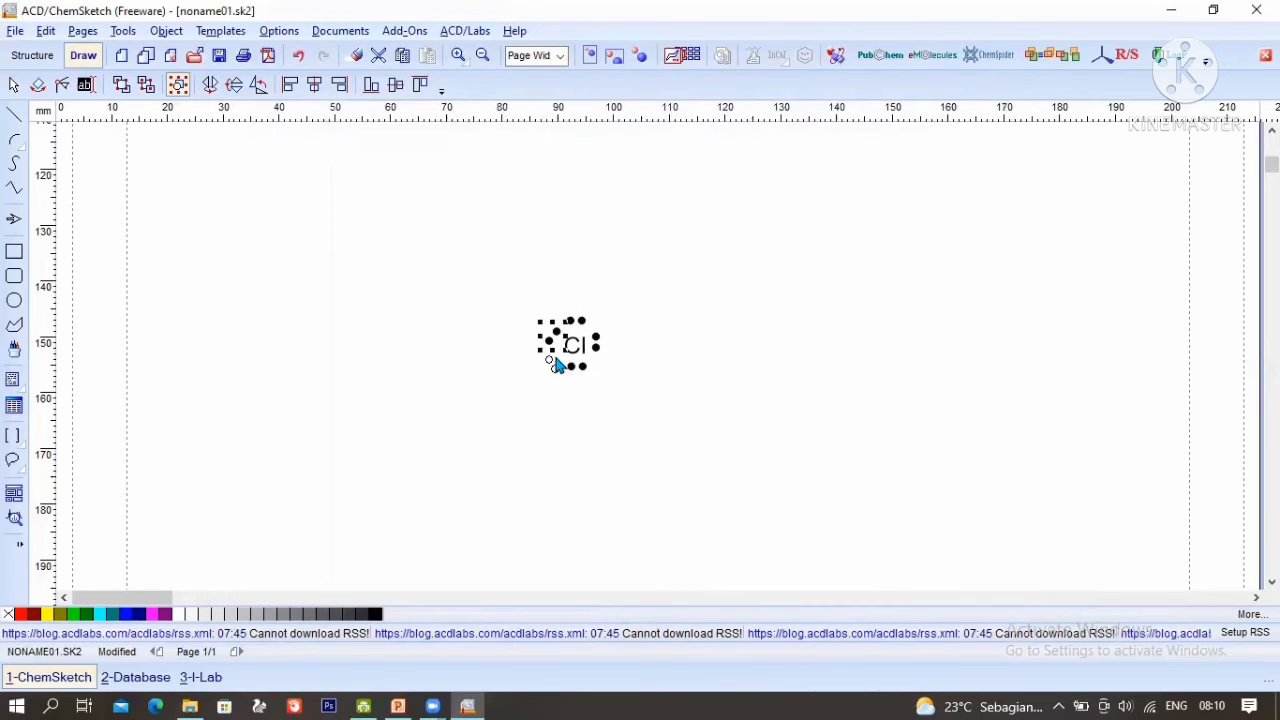
pyautogui.click(557, 365)
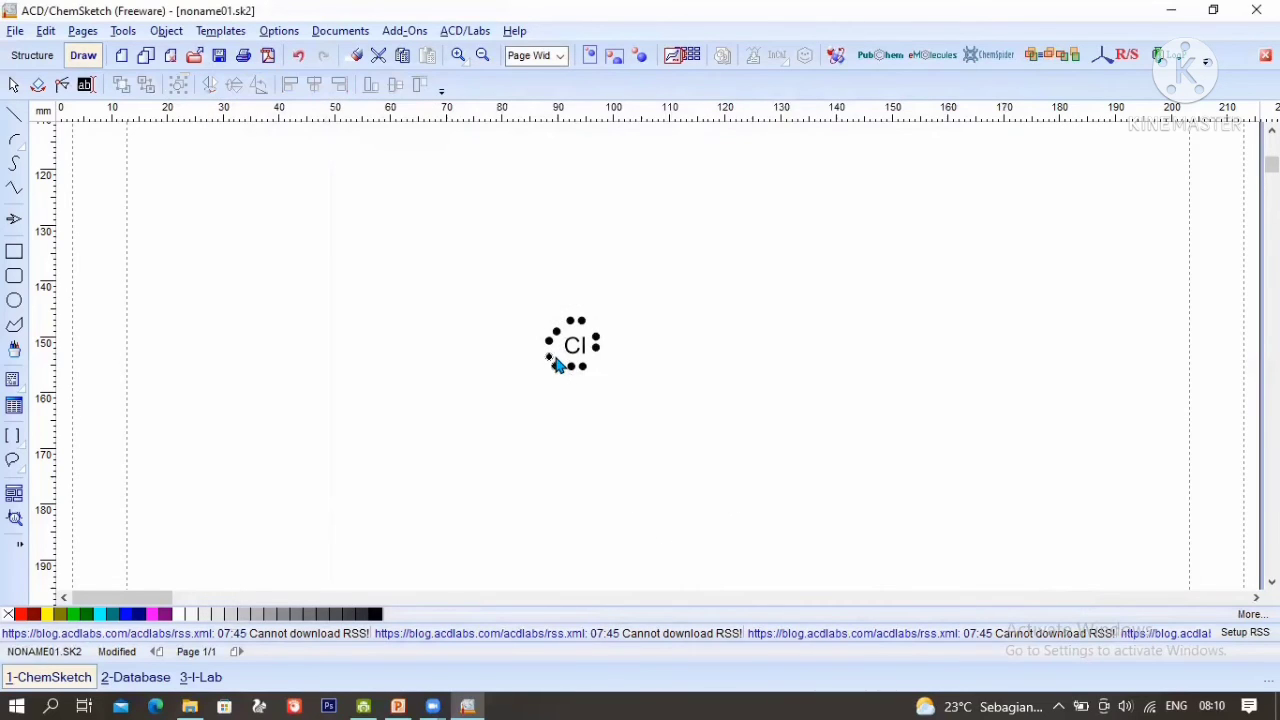
pyautogui.rightClick(689, 352)
pyautogui.click(705, 406)
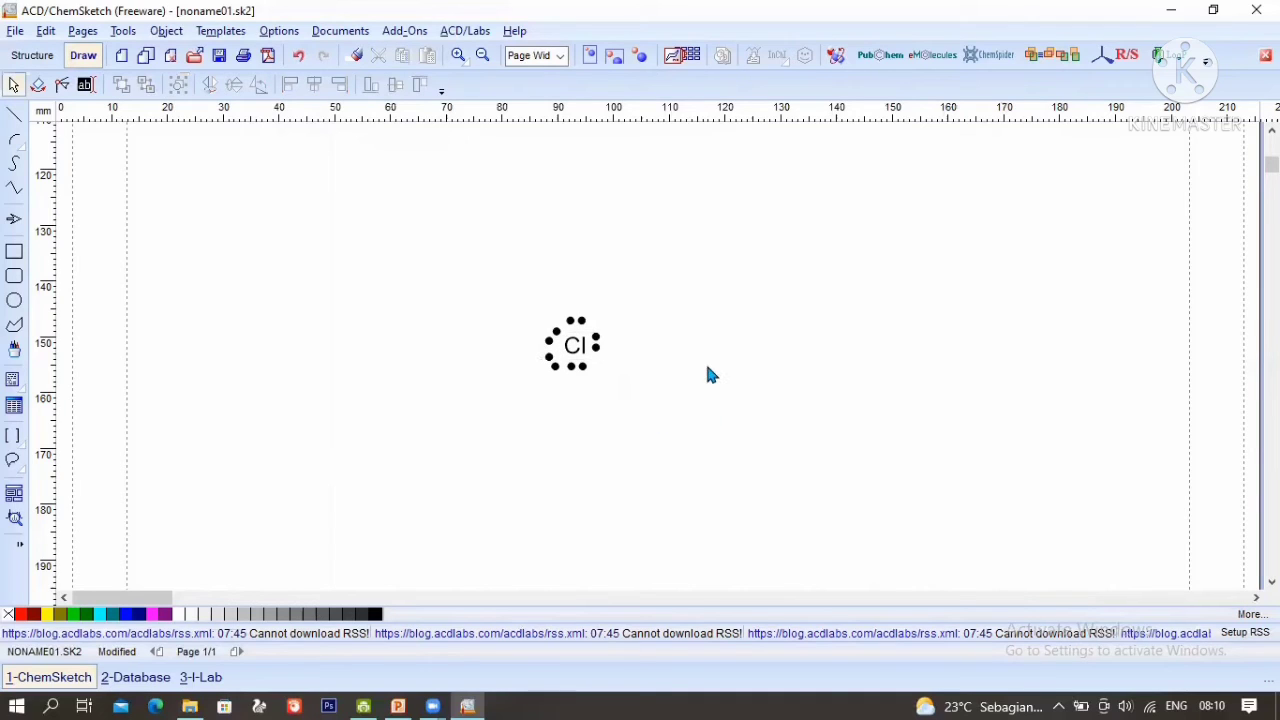
# Step: Add the text "F" and position it directly above the Cl symbol's upper electron pair
pyautogui.click(94, 90)
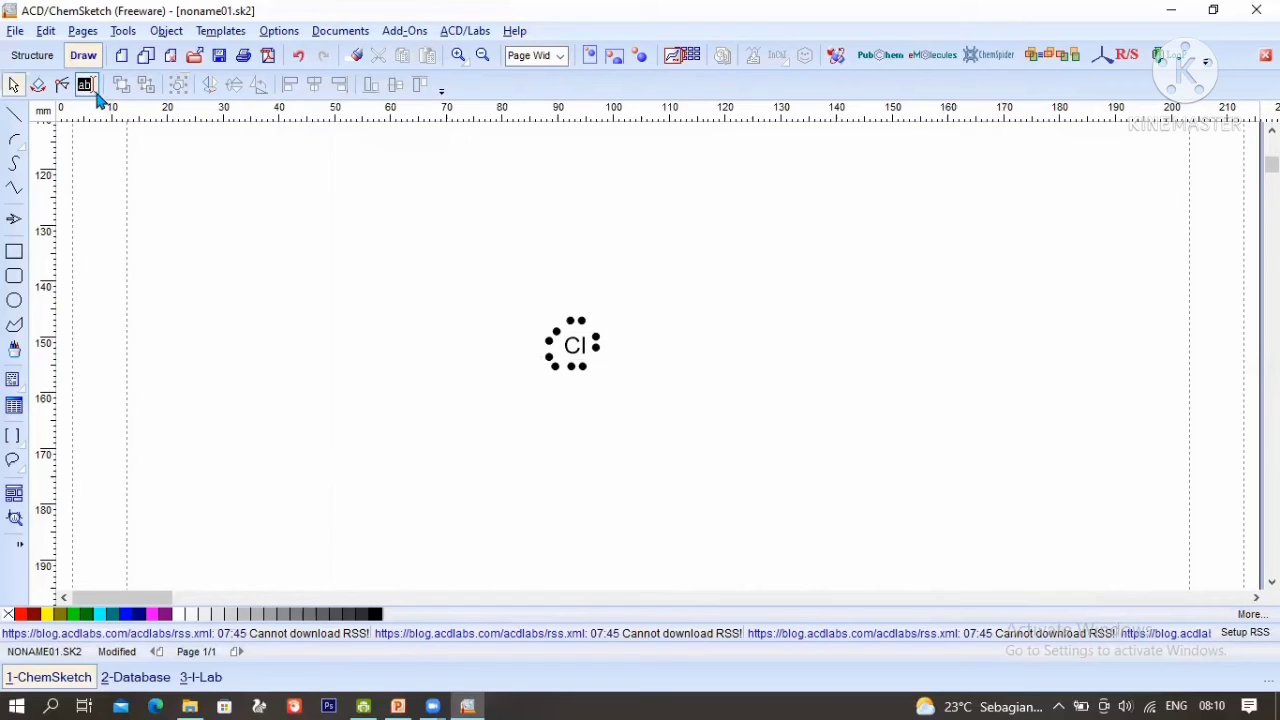
pyautogui.click(573, 297)
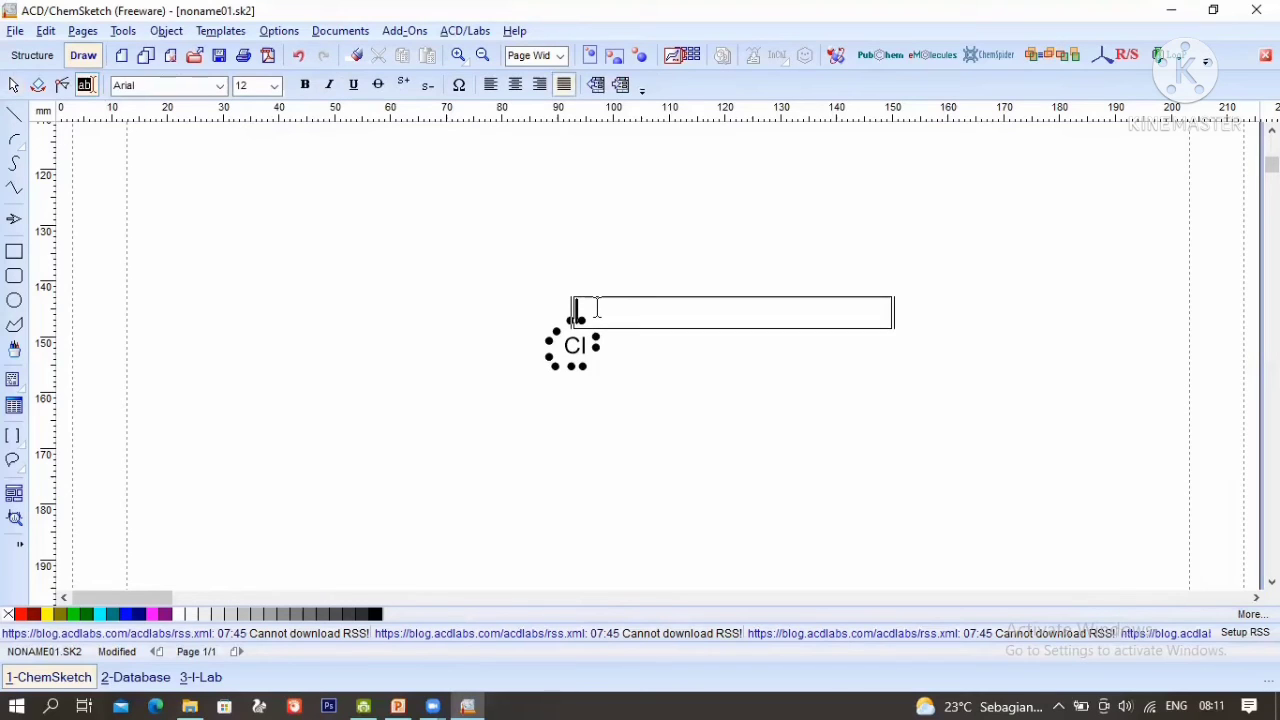
pyautogui.write('E')
pyautogui.click(14, 85)
pyautogui.click(615, 316)
pyautogui.moveTo(634, 309); pyautogui.dragTo(663, 303)
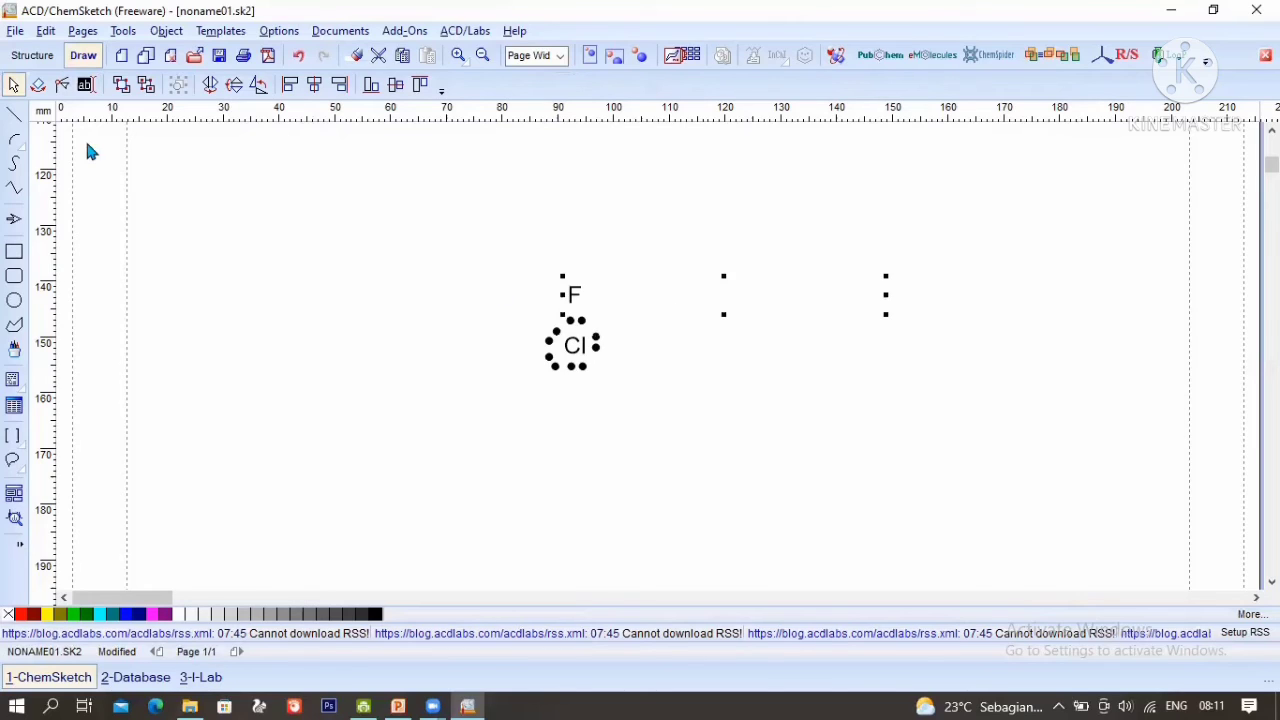
# Step: Add two more "F" texts, at about 108 mm across and 158 mm down, and about 91 mm across and 164 mm down
pyautogui.click(86, 84)
pyautogui.click(573, 345)
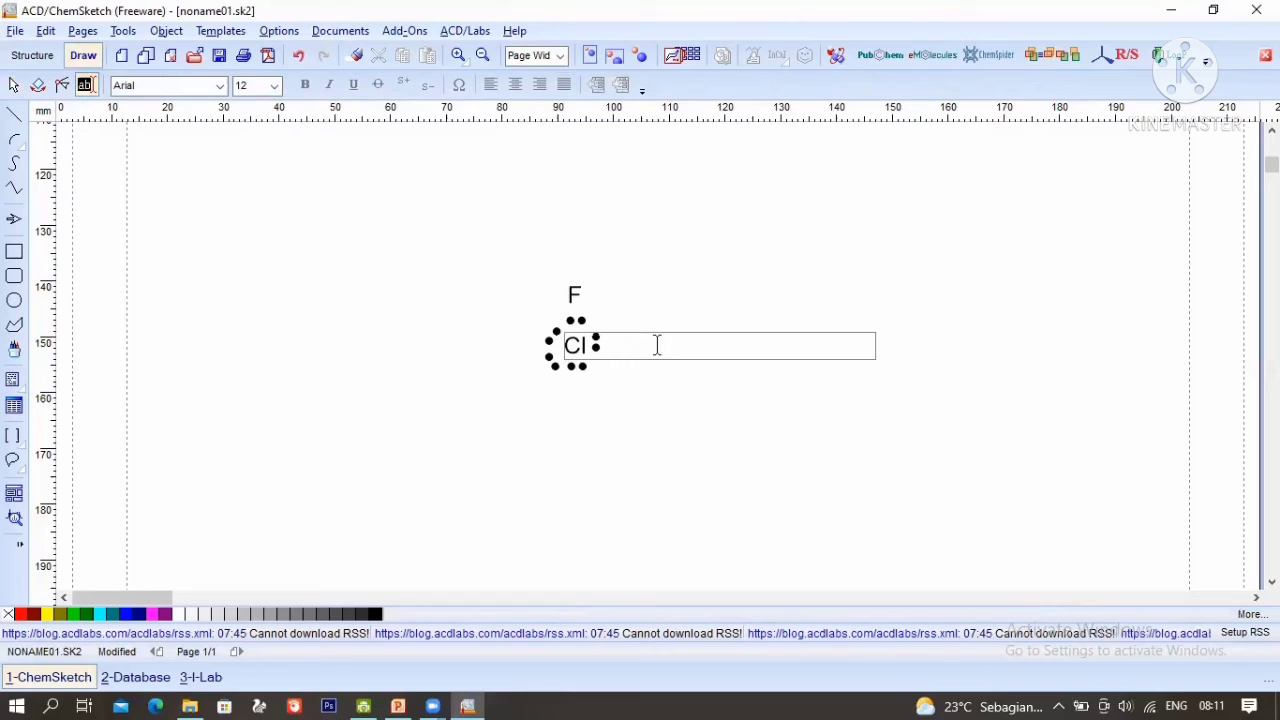
pyautogui.click(685, 389)
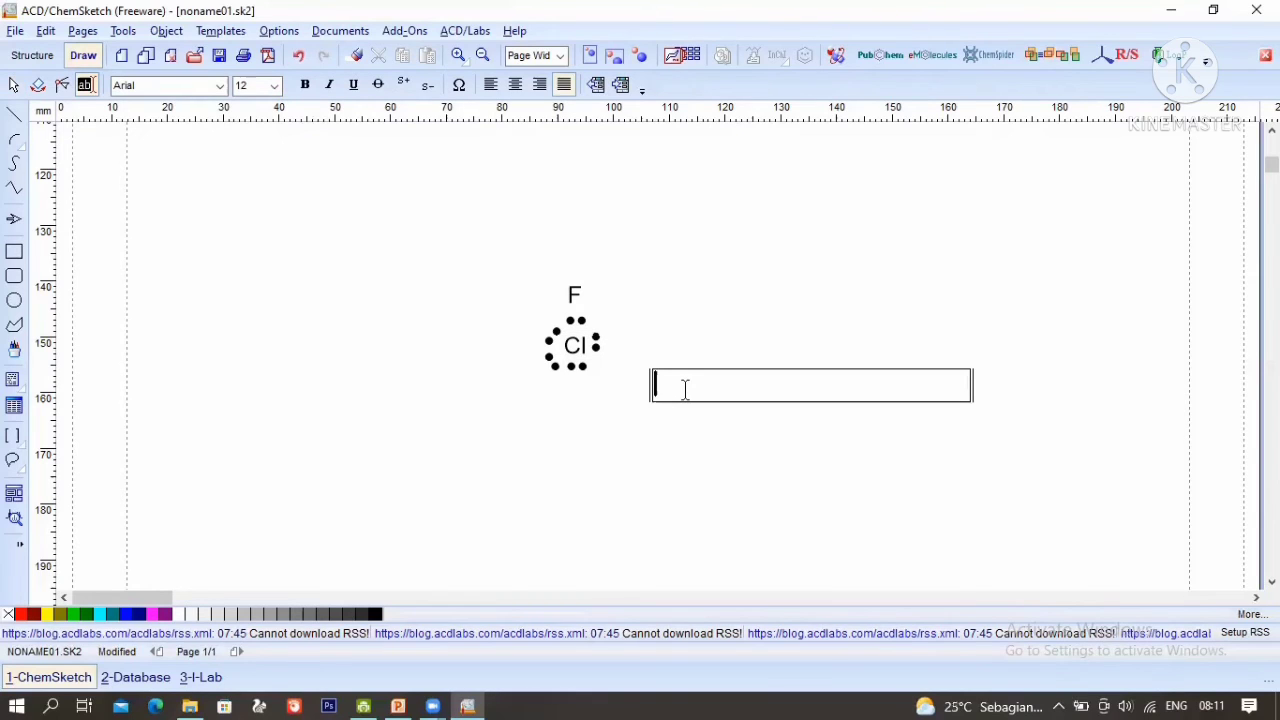
pyautogui.write('F')
pyautogui.click(556, 415)
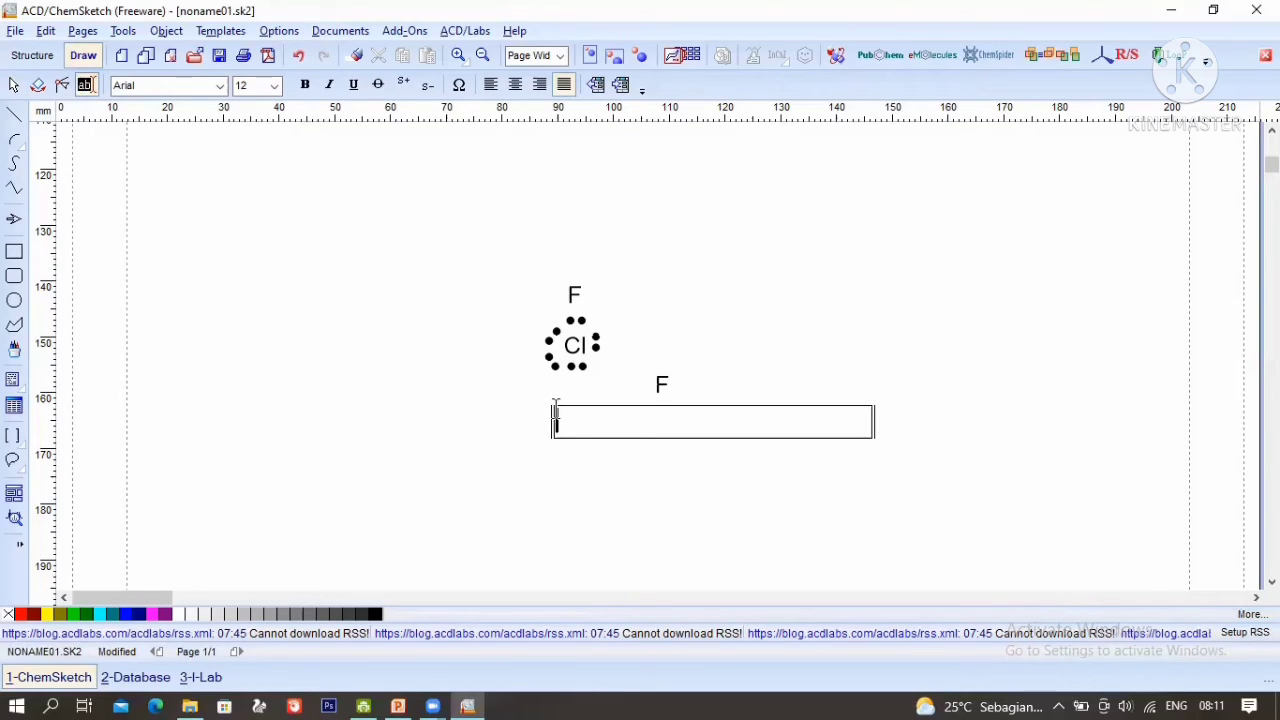
pyautogui.write('F')
# Step: Move one F beside the Cl symbol's right electron pair and the other directly below its lower pair
pyautogui.click(14, 85)
pyautogui.click(708, 386)
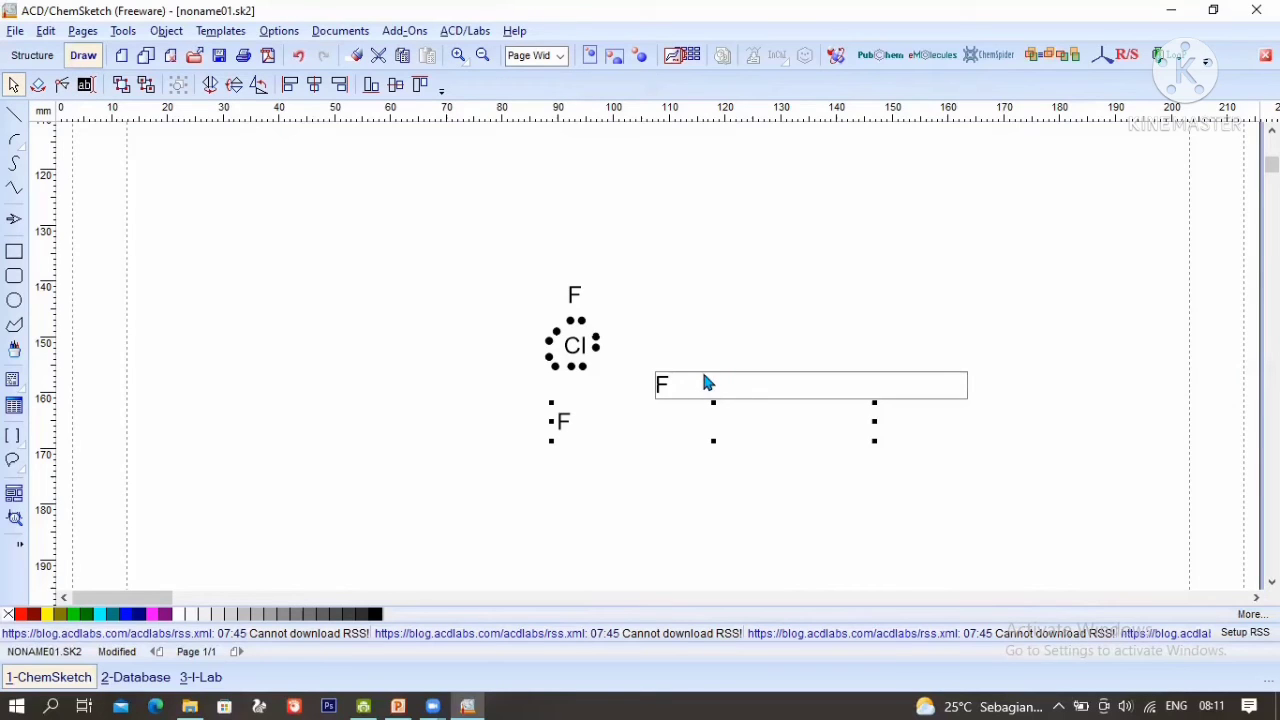
pyautogui.click(675, 343)
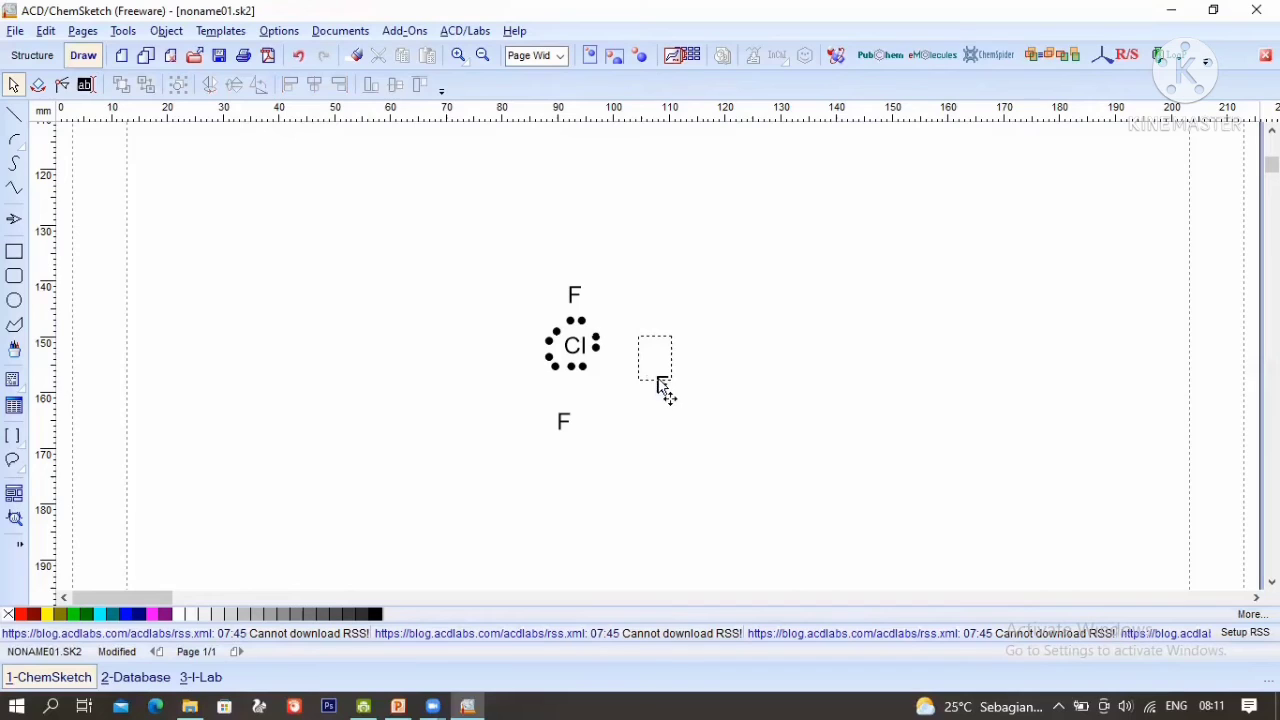
pyautogui.moveTo(660, 381); pyautogui.dragTo(612, 338)
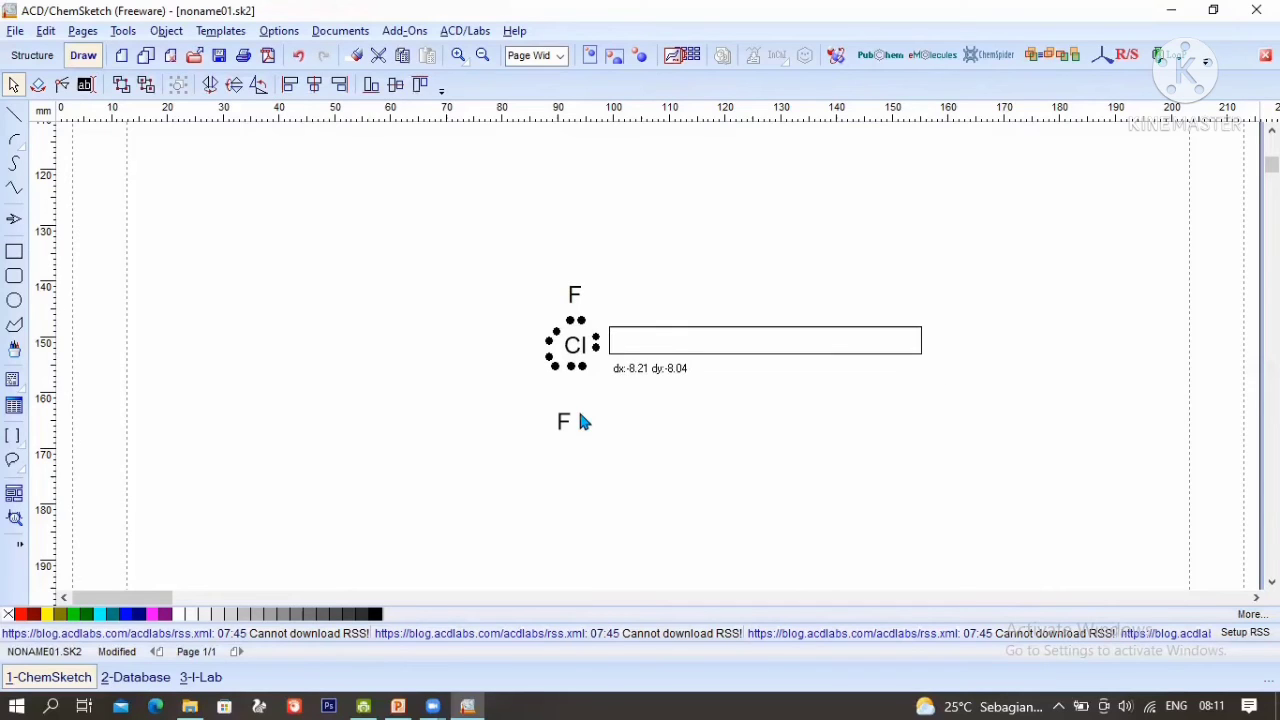
pyautogui.click(580, 412)
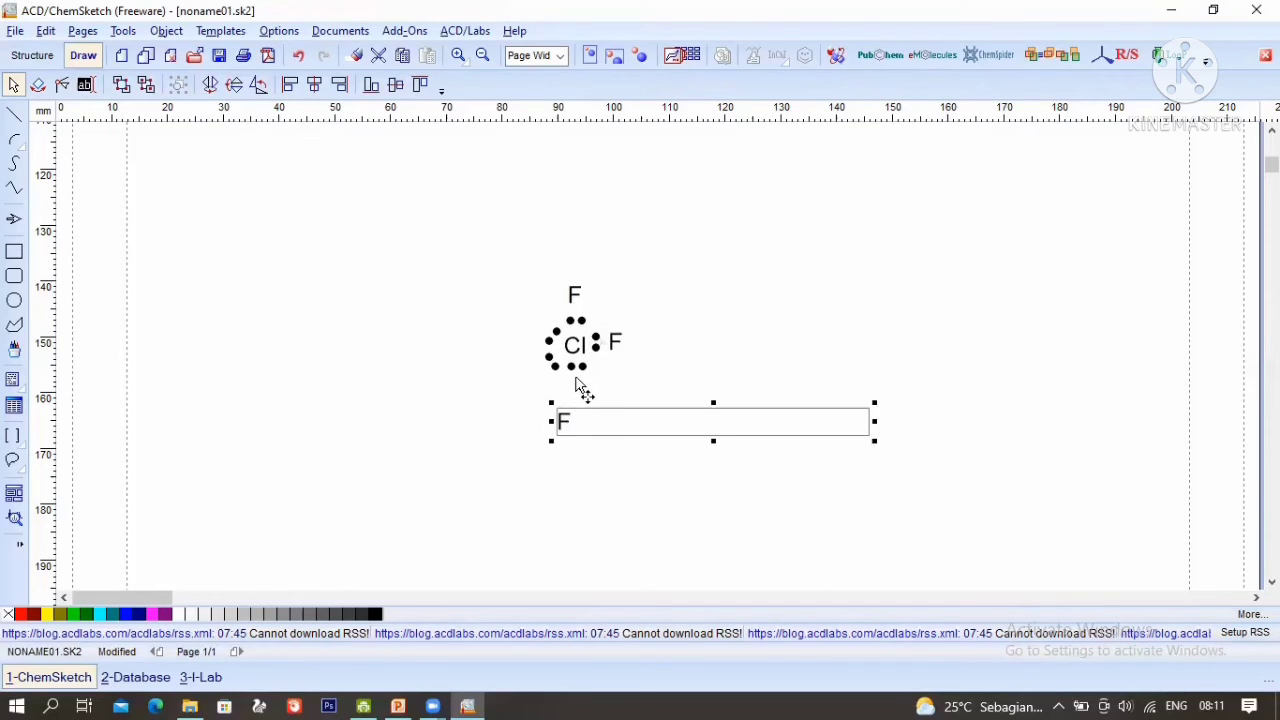
pyautogui.moveTo(582, 390); pyautogui.dragTo(592, 358)
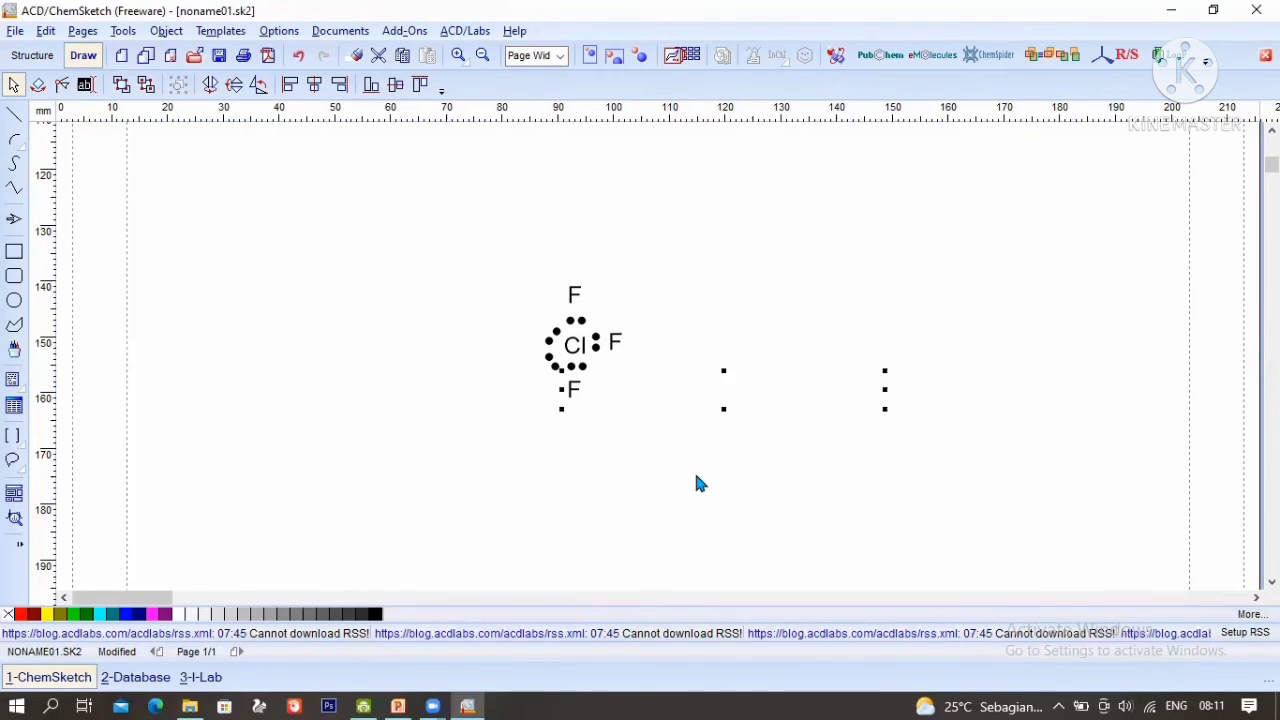
pyautogui.click(700, 484)
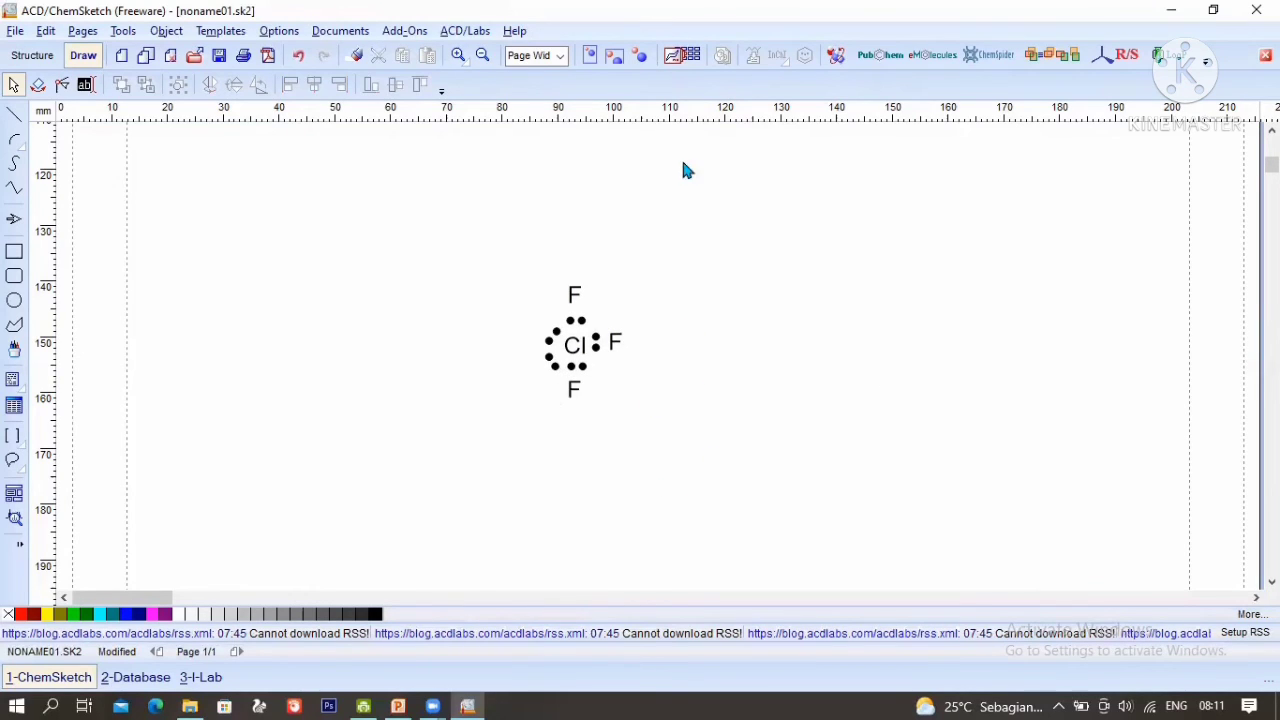
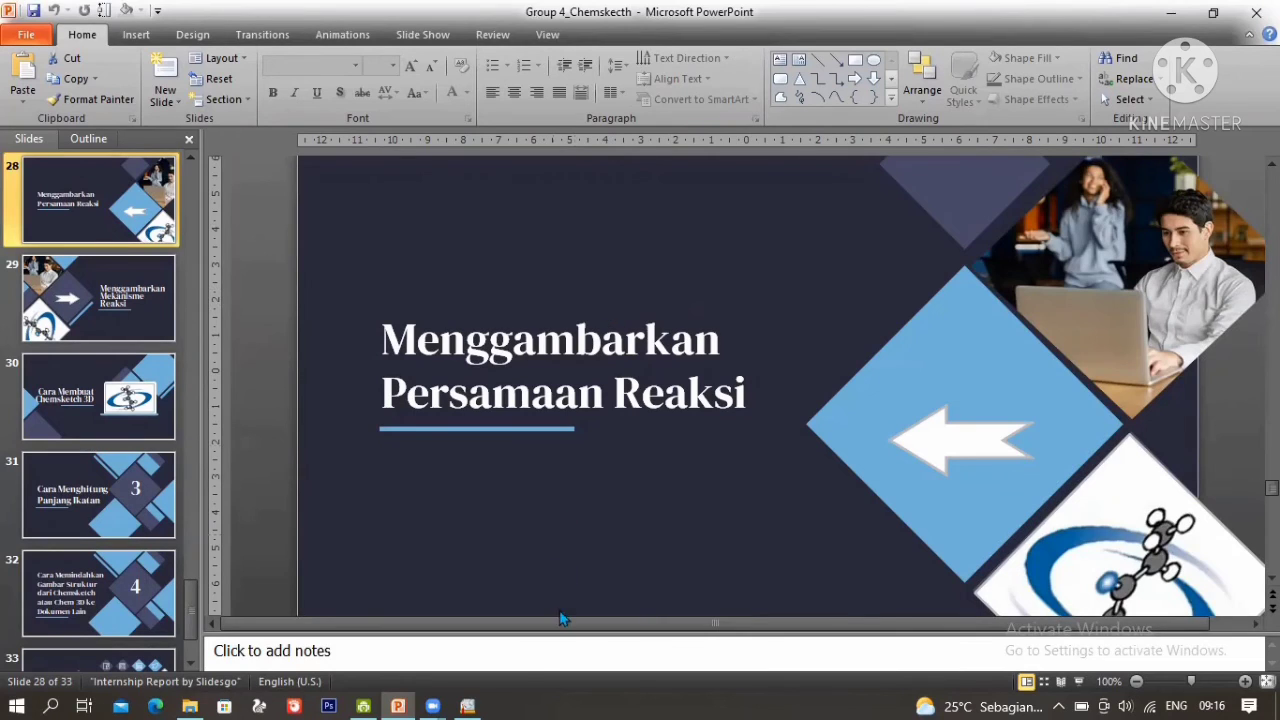
# Step: Switch to ChemSketch and place a cyclohexane ring below the first reactant, about 44 mm across and 82 mm down
pyautogui.click(470, 704)
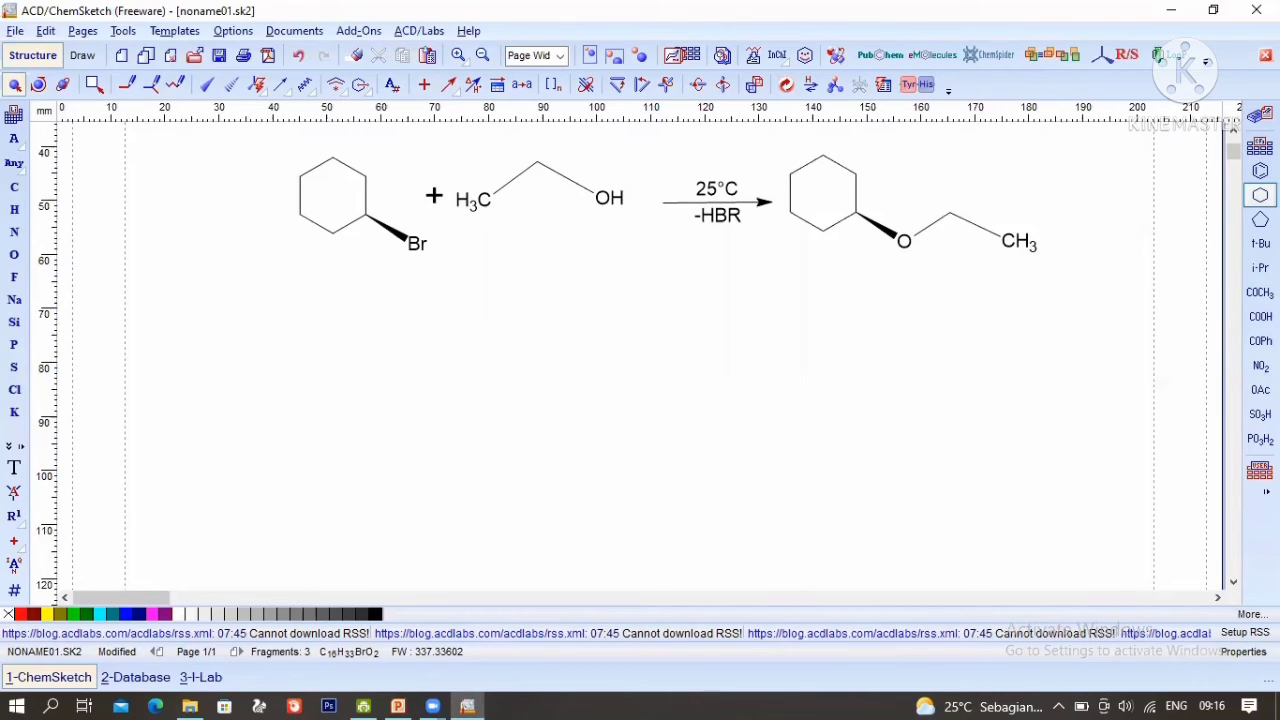
pyautogui.click(1260, 195)
pyautogui.click(324, 362)
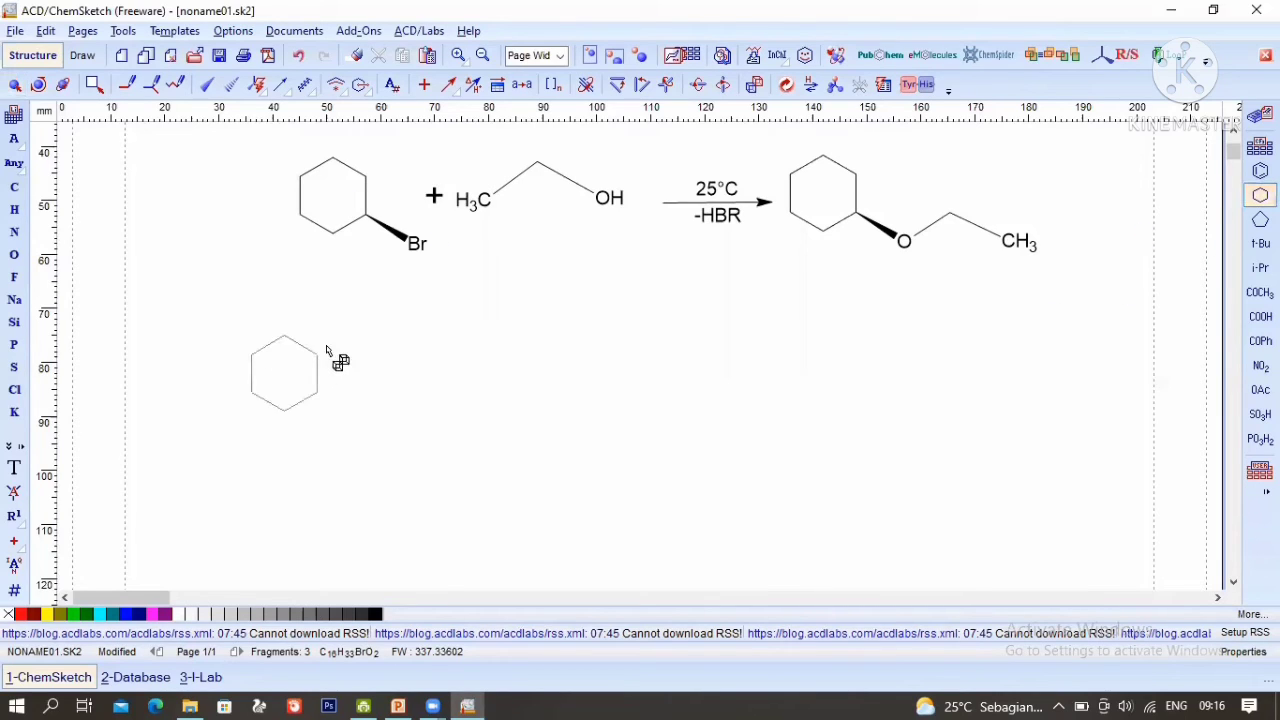
pyautogui.click(328, 362)
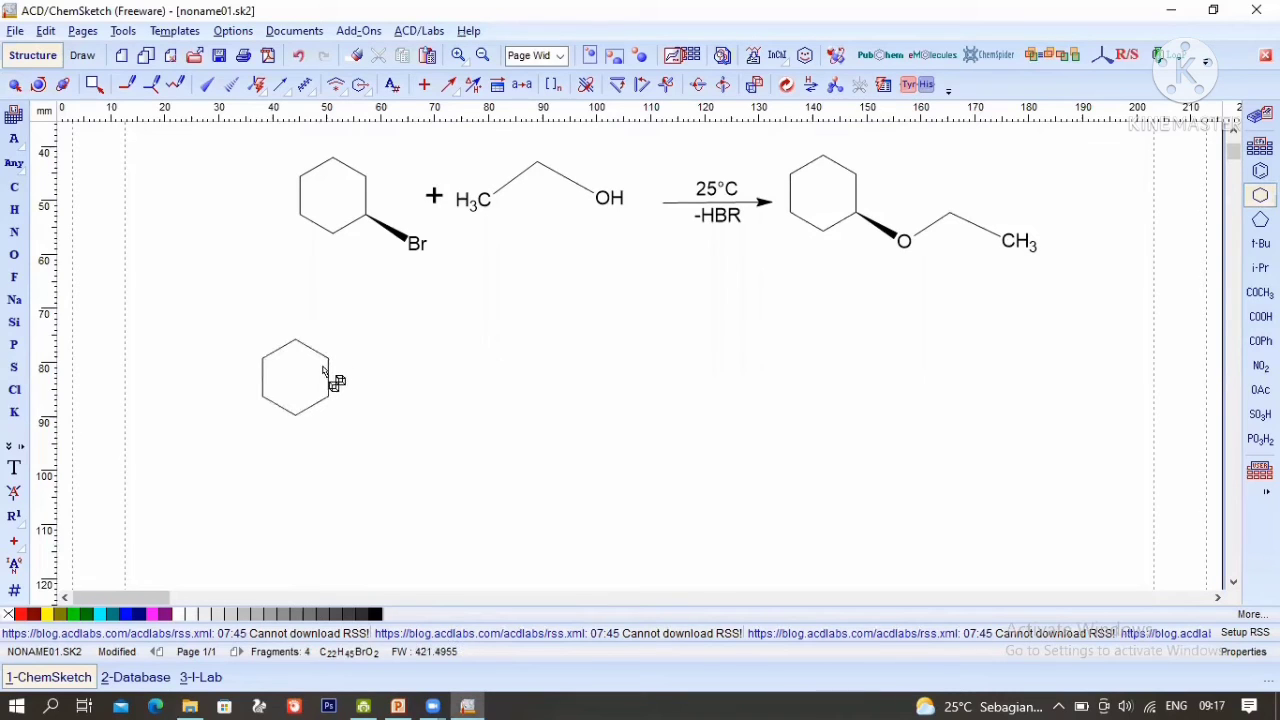
# Step: Choose Br from the Periodic Table of Elements and attach it to the new ring's lower-right carbon with an up stereo bond
pyautogui.click(206, 85)
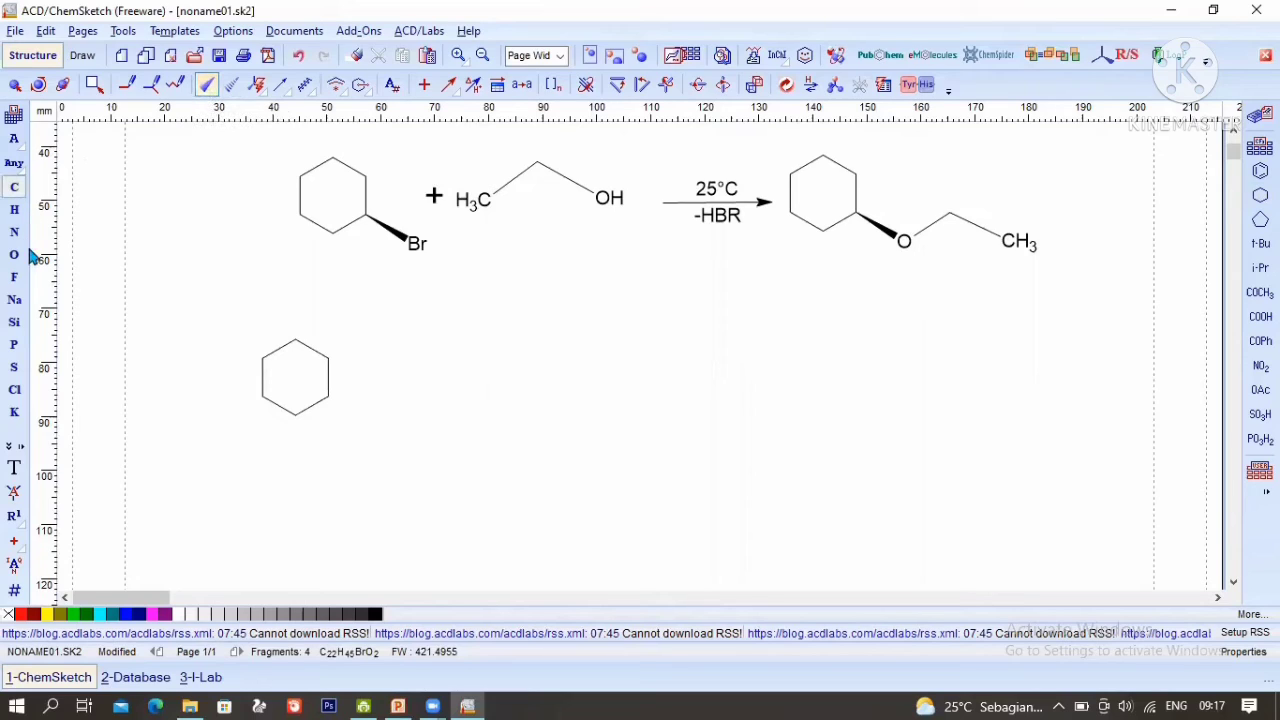
pyautogui.click(16, 116)
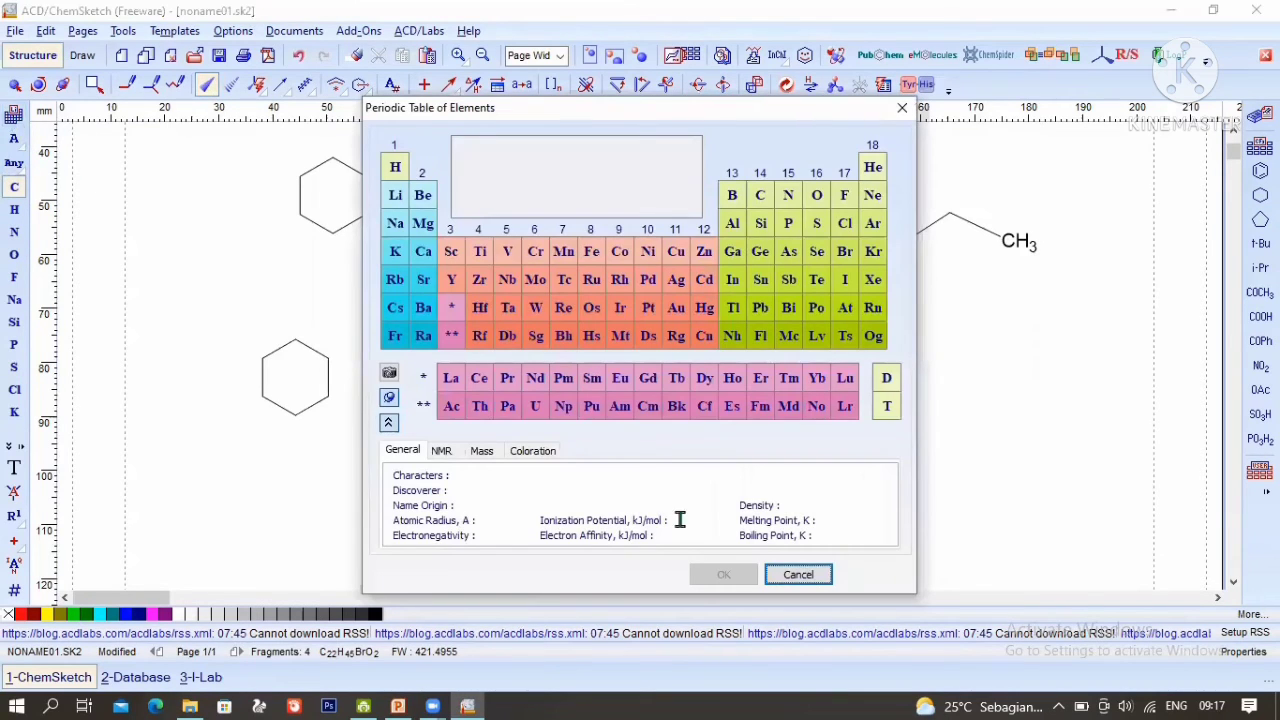
pyautogui.click(16, 117)
pyautogui.click(843, 252)
pyautogui.click(720, 575)
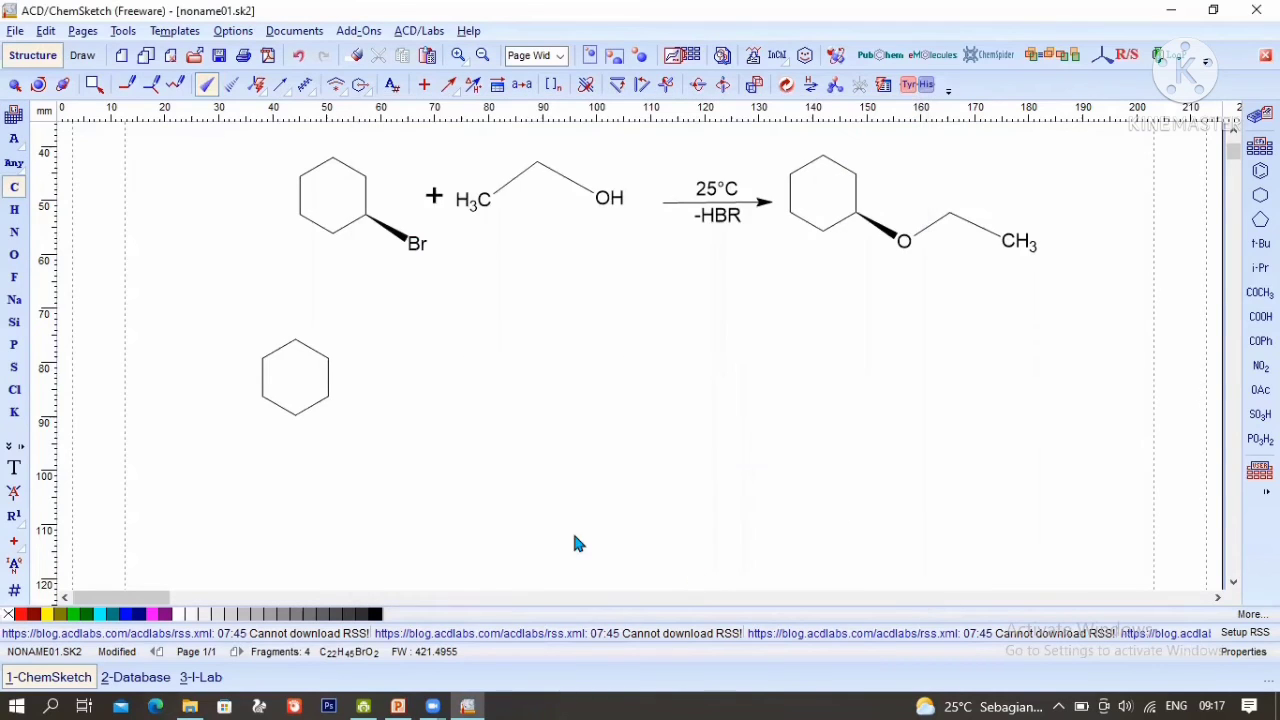
pyautogui.moveTo(336, 403); pyautogui.dragTo(370, 430)
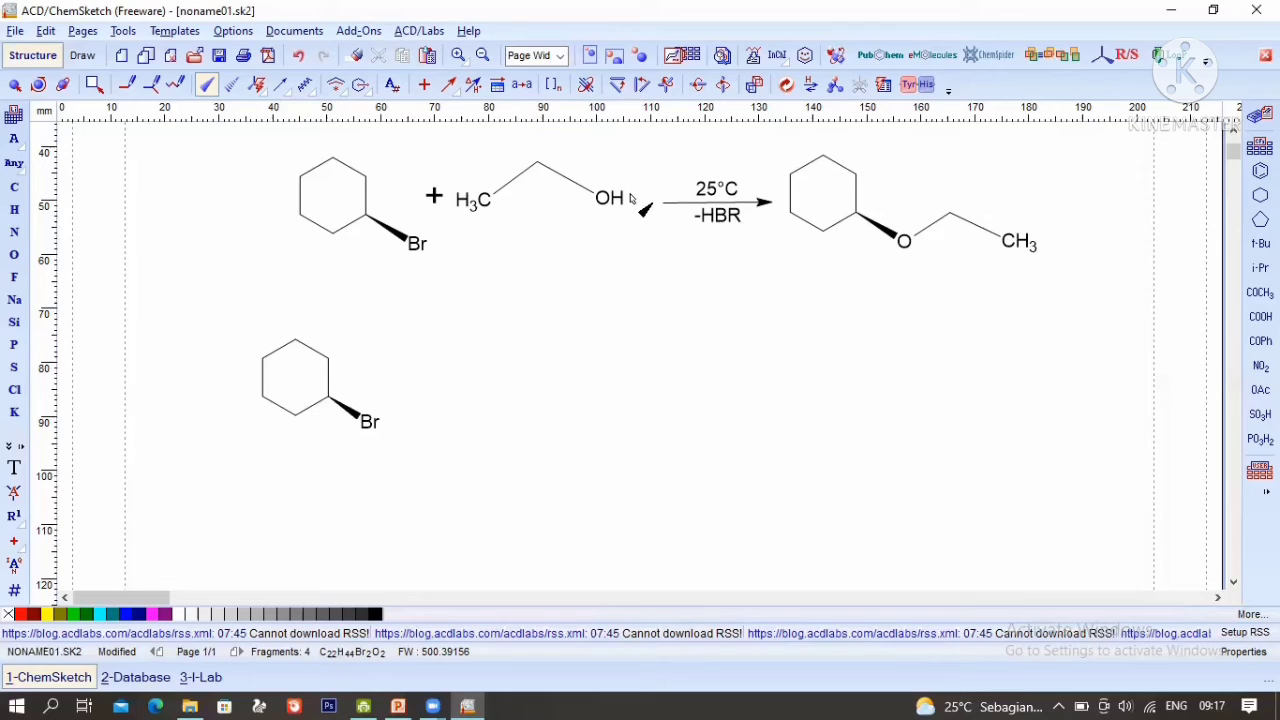
# Step: Add a reaction plus to the right of the new bromocyclohexane, about 63 mm across and 82 mm down
pyautogui.click(424, 90)
pyautogui.click(425, 86)
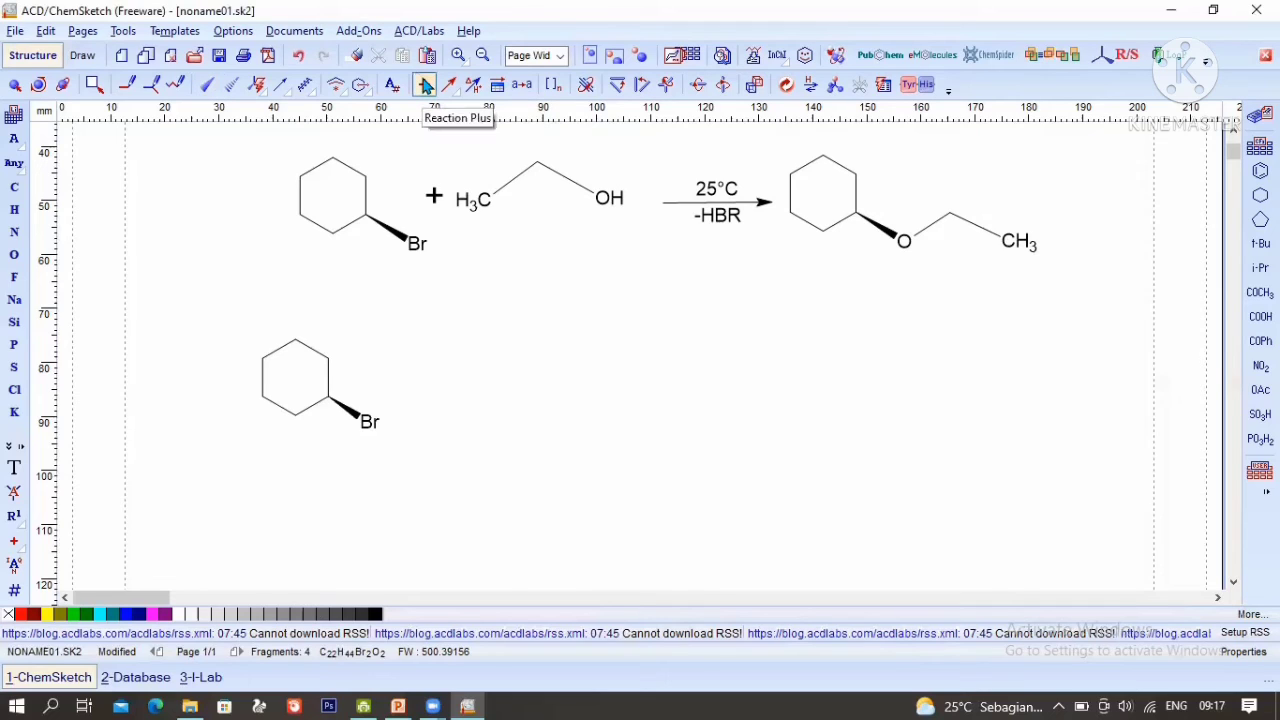
pyautogui.click(430, 368)
# Step: Draw a zigzag three-carbon chain with single bonds to the right of the new plus sign
pyautogui.click(16, 188)
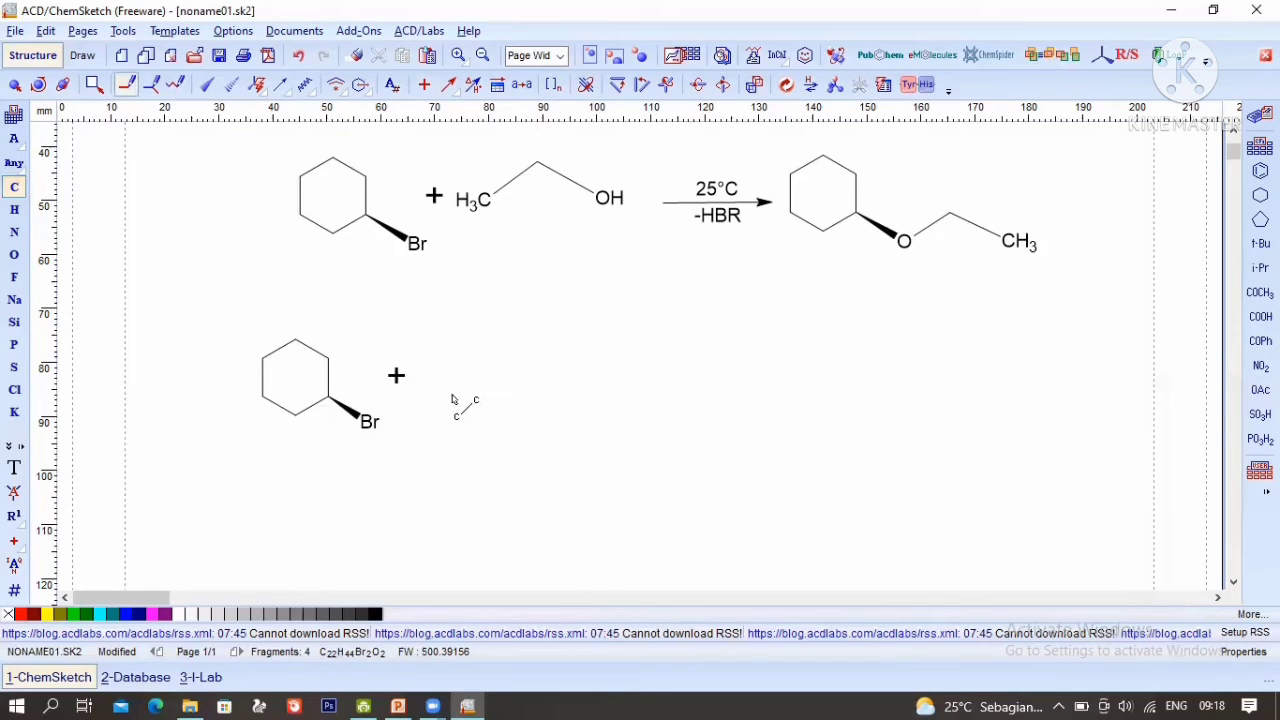
pyautogui.click(452, 396)
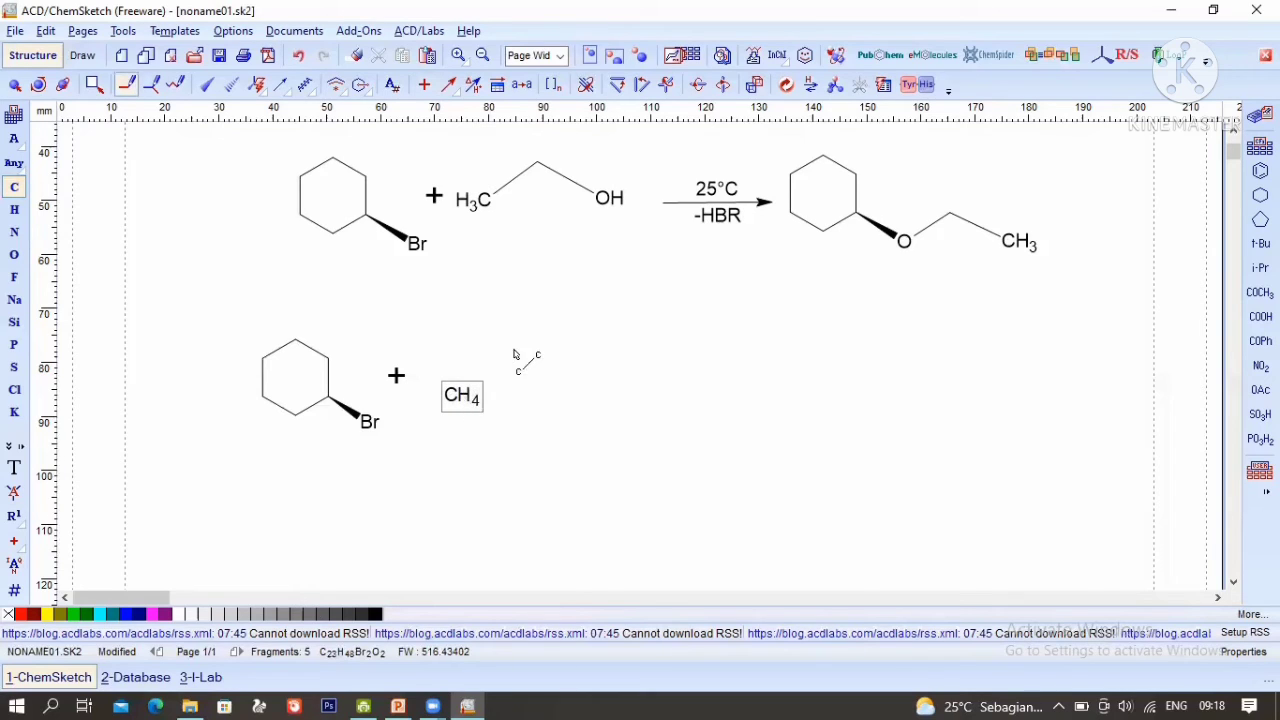
pyautogui.moveTo(462, 395)
pyautogui.mouseDown()
pyautogui.moveTo(525, 350)
pyautogui.moveTo(578, 403)
pyautogui.moveTo(532, 360)
pyautogui.moveTo(597, 398)
pyautogui.mouseUp()
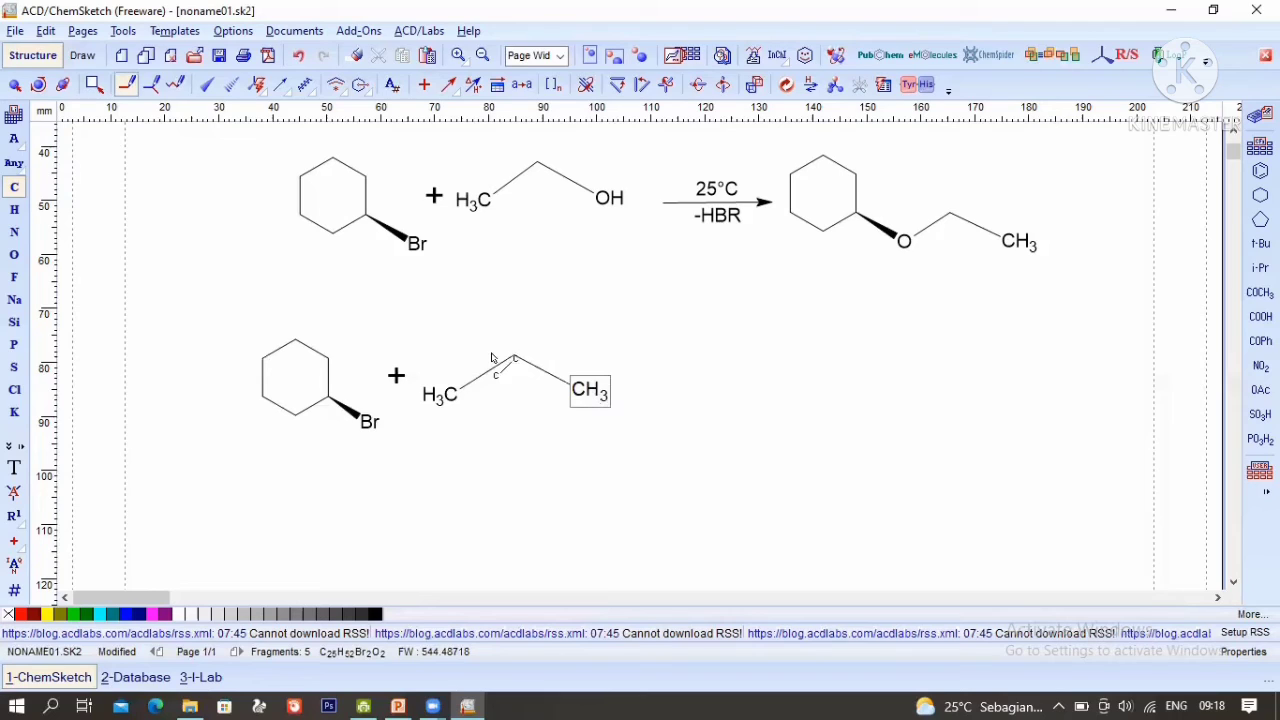
# Step: Delete the chain's right-hand CH3 and bond an oxygen in its place to form the alcohol
pyautogui.click(424, 84)
pyautogui.click(357, 62)
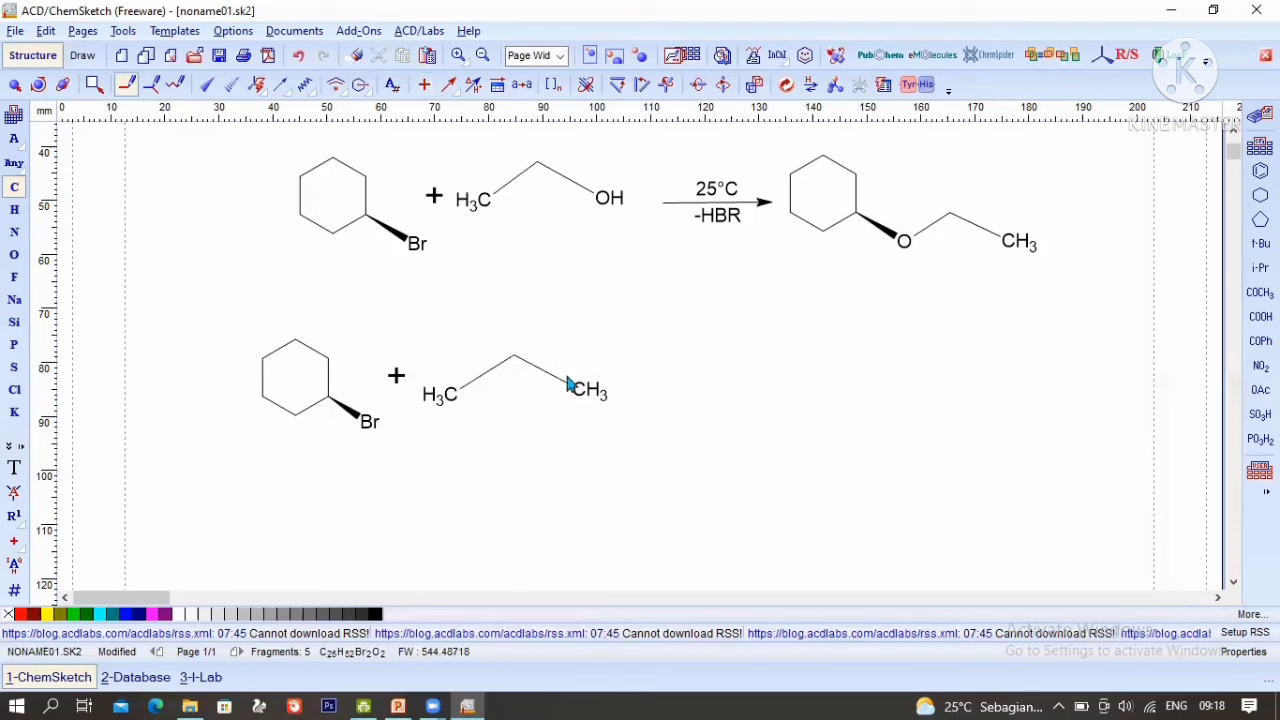
pyautogui.click(590, 390)
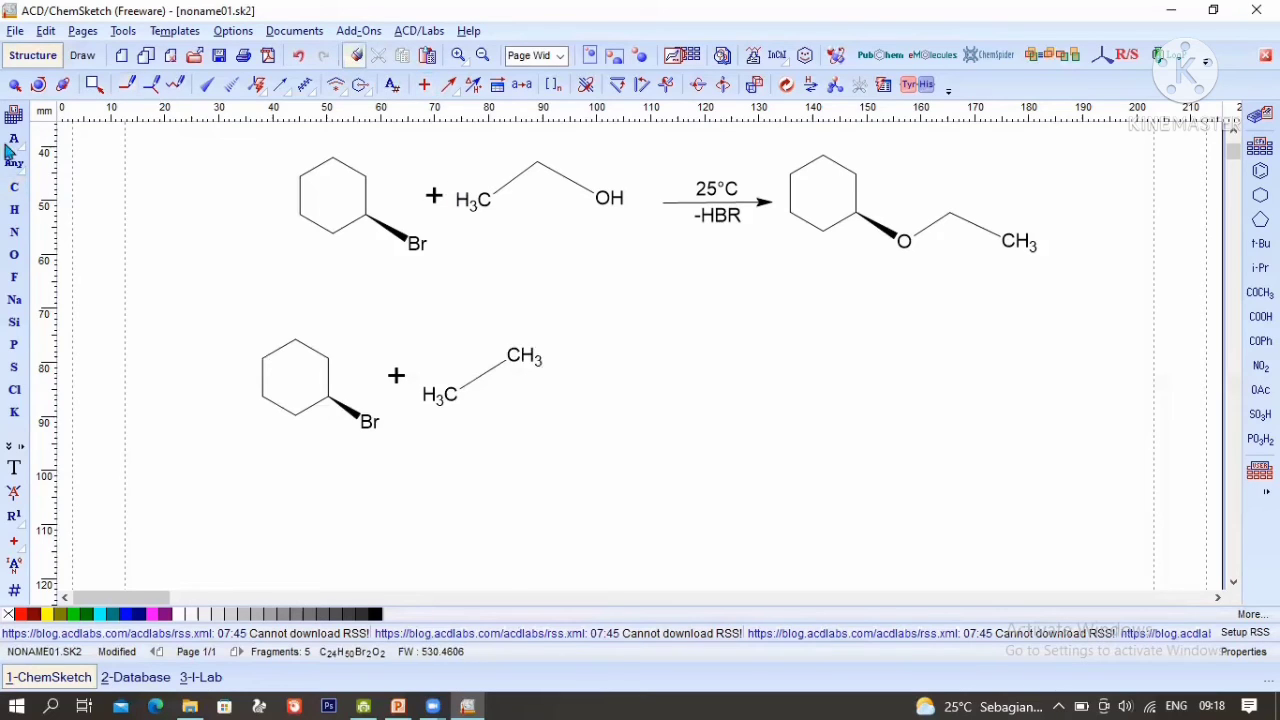
pyautogui.click(15, 296)
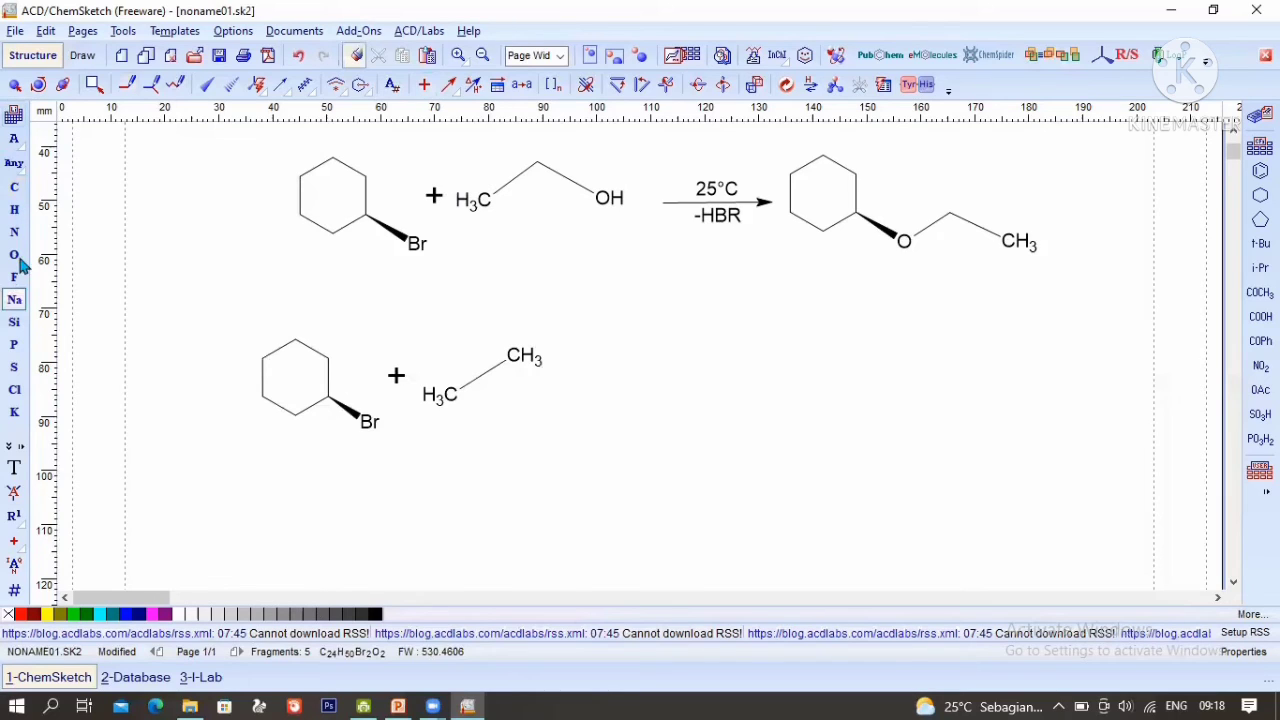
pyautogui.click(18, 256)
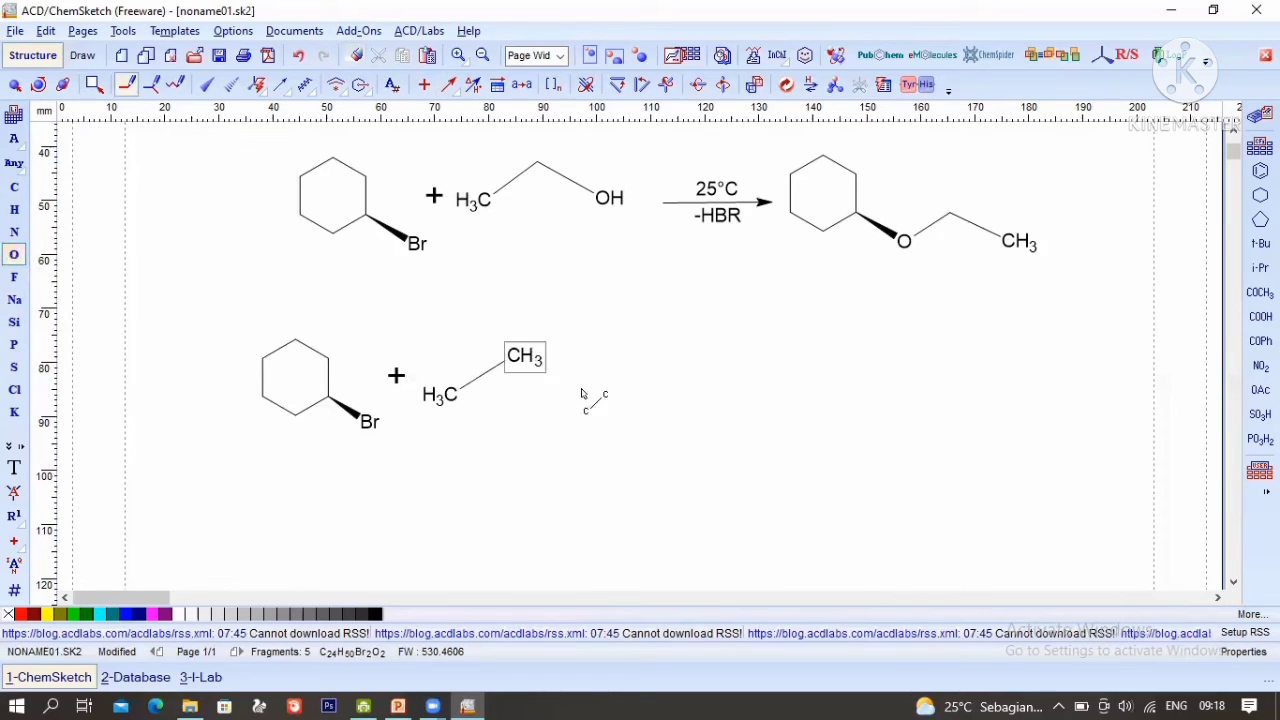
pyautogui.moveTo(524, 357); pyautogui.dragTo(590, 403)
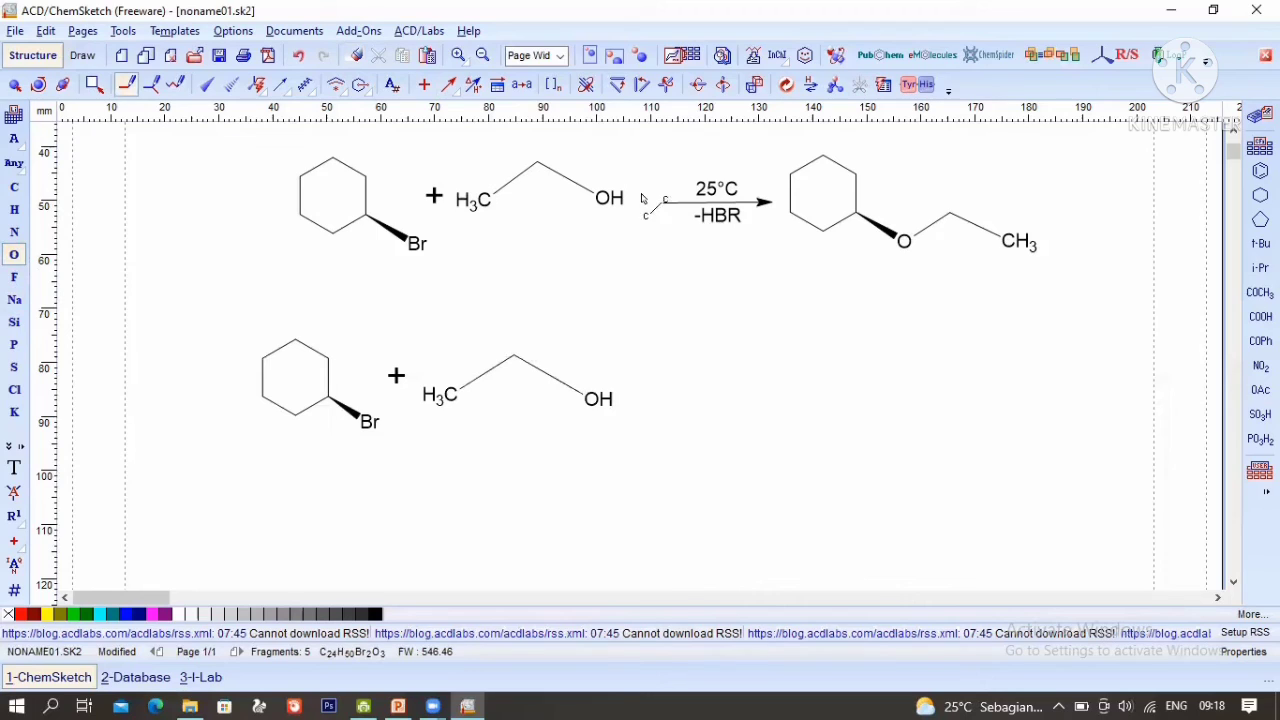
# Step: Draw a reaction arrow about 20 mm long after the new alcohol and place a cyclohexane ring beyond it
pyautogui.click(450, 88)
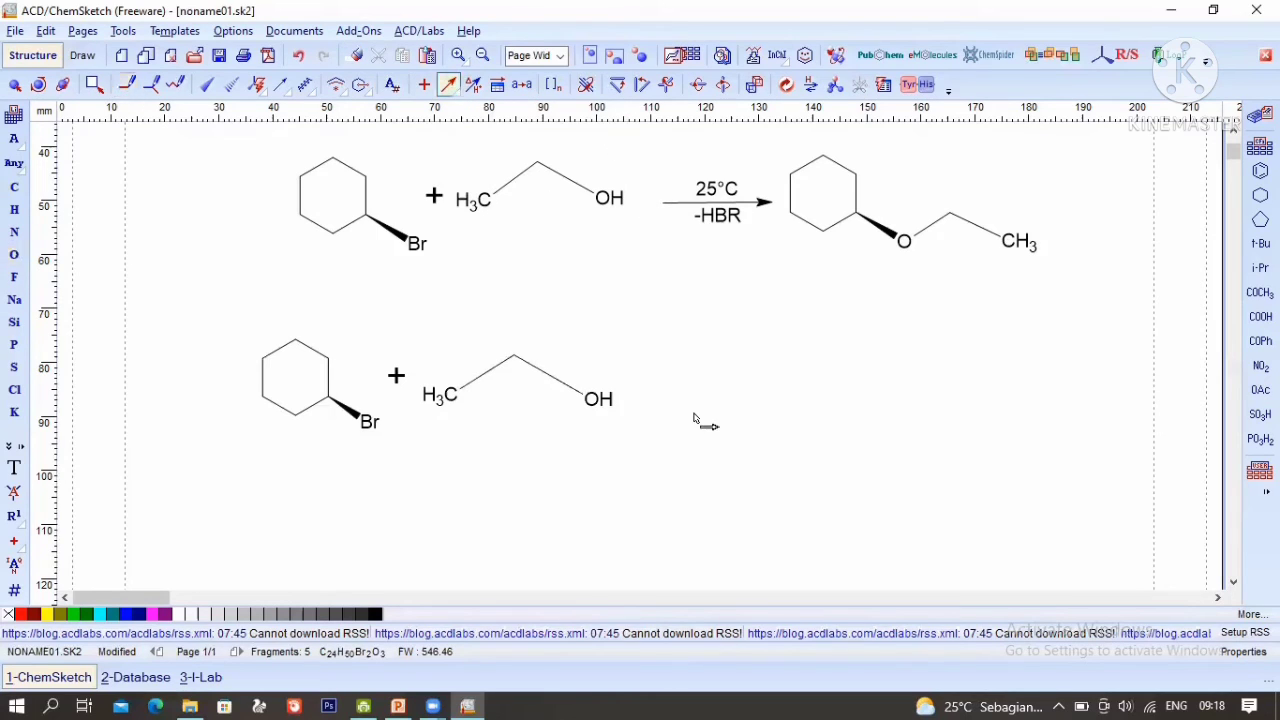
pyautogui.click(754, 381)
pyautogui.moveTo(748, 383); pyautogui.dragTo(755, 381)
pyautogui.click(1259, 196)
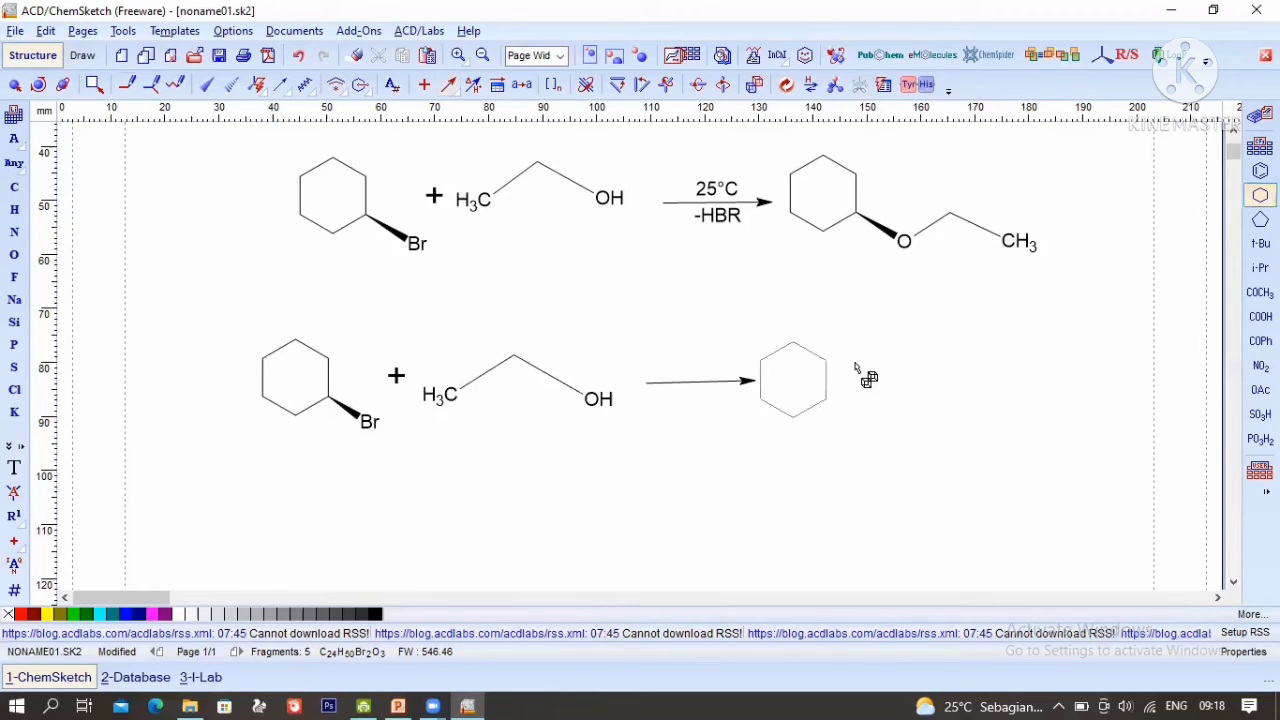
pyautogui.click(866, 377)
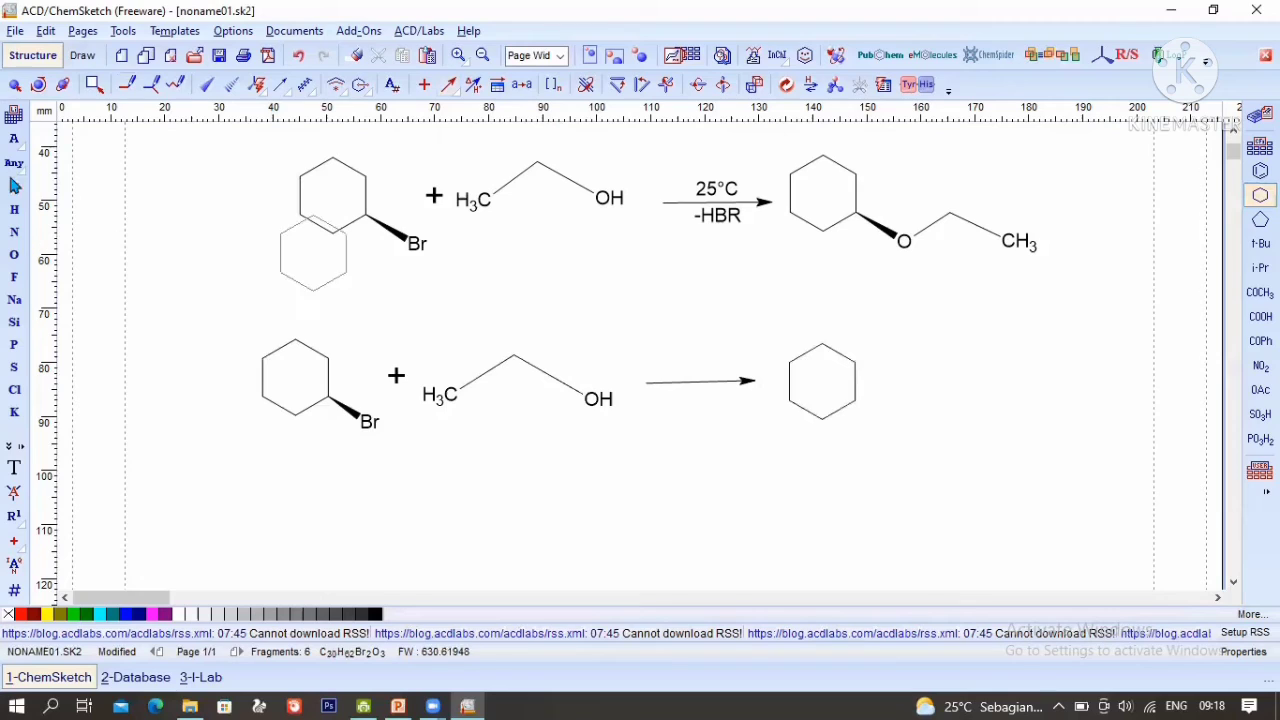
# Step: Attach an oxygen to the lower-right carbon of the product cyclohexane ring with a solid wedge bond
pyautogui.click(207, 84)
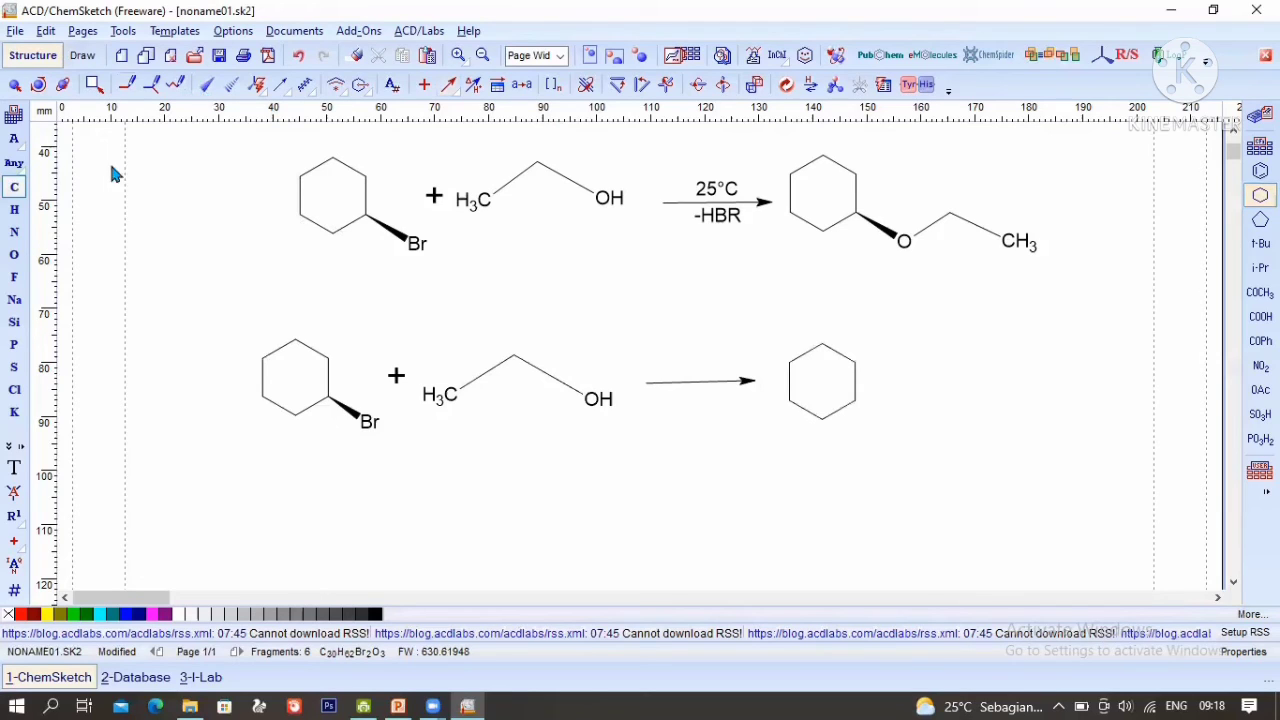
pyautogui.click(17, 258)
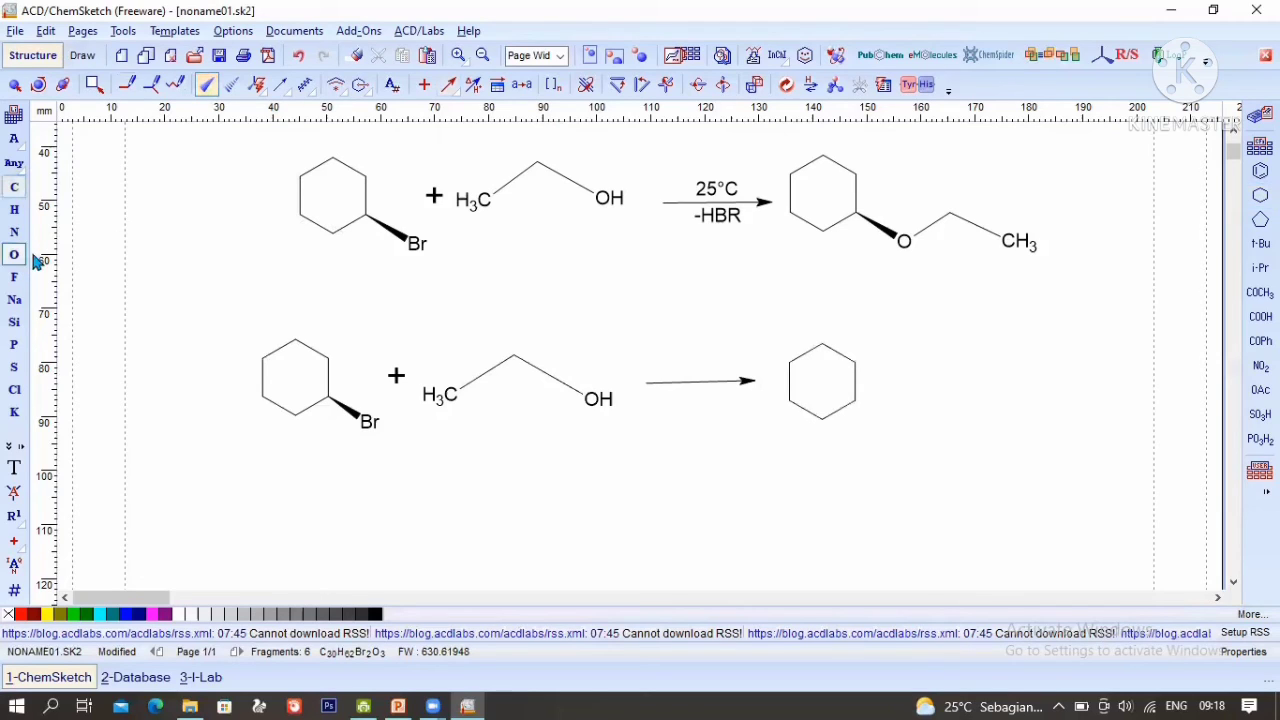
pyautogui.click(212, 90)
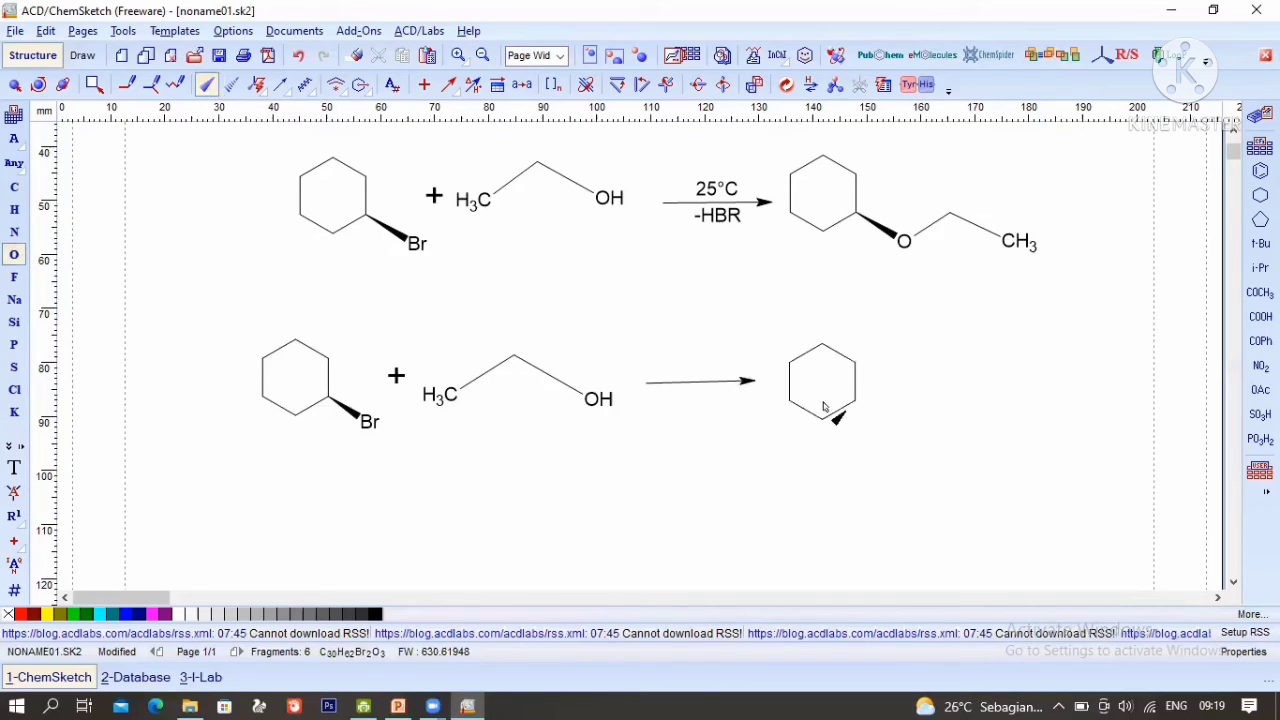
pyautogui.moveTo(856, 401); pyautogui.dragTo(912, 430)
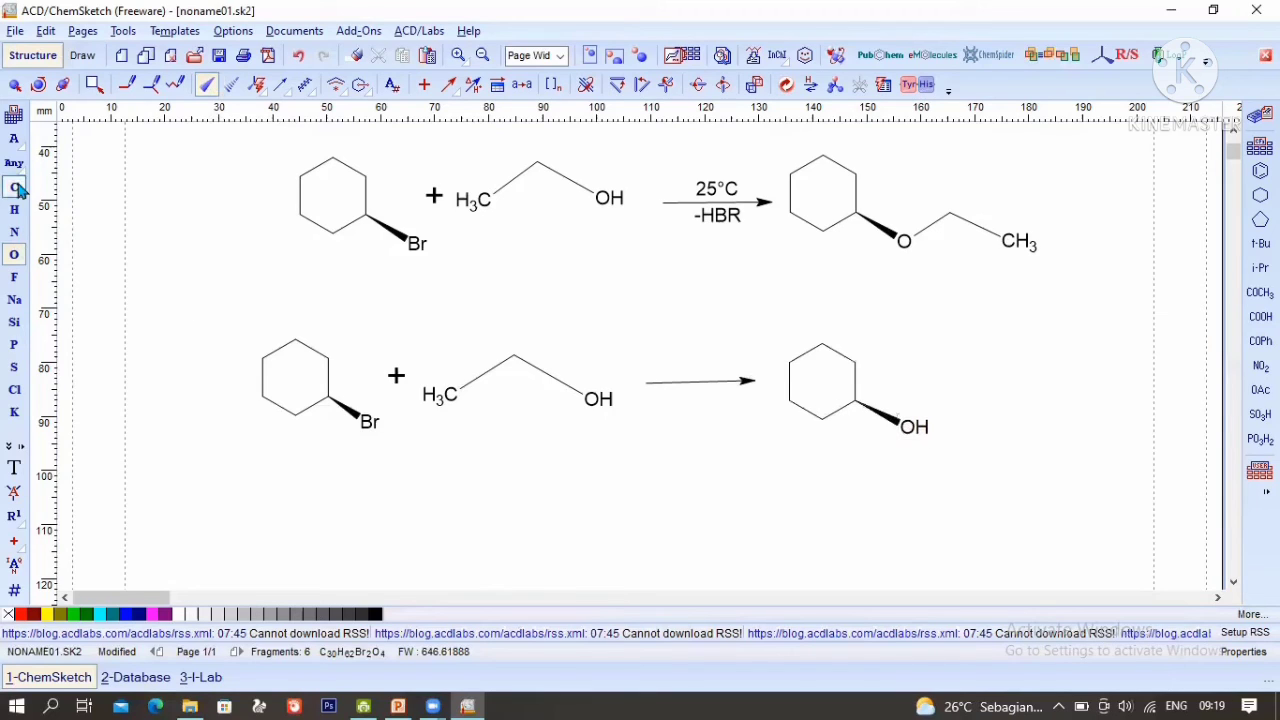
# Step: Extend the product's oxygen with a zigzag two-carbon single-bond chain ending in CH3 to form the ethyl ether
pyautogui.click(129, 84)
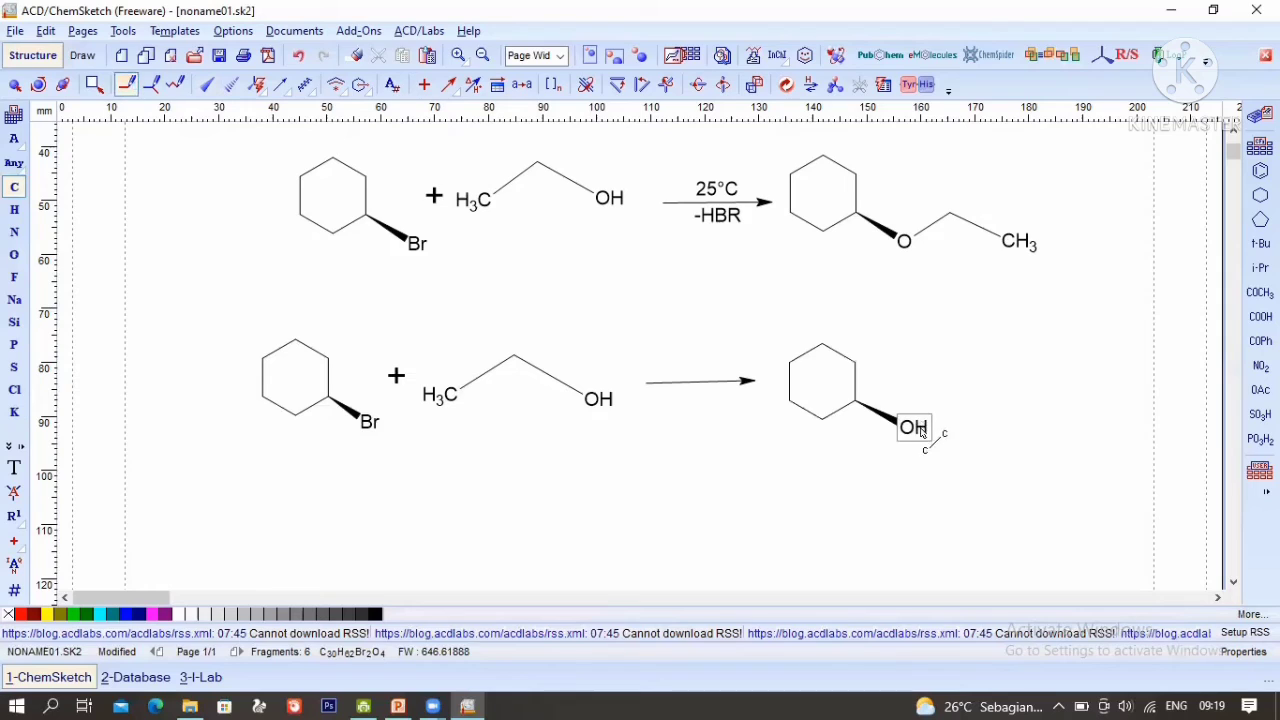
pyautogui.moveTo(920, 427); pyautogui.dragTo(968, 383)
pyautogui.moveTo(1020, 417); pyautogui.dragTo(1024, 418)
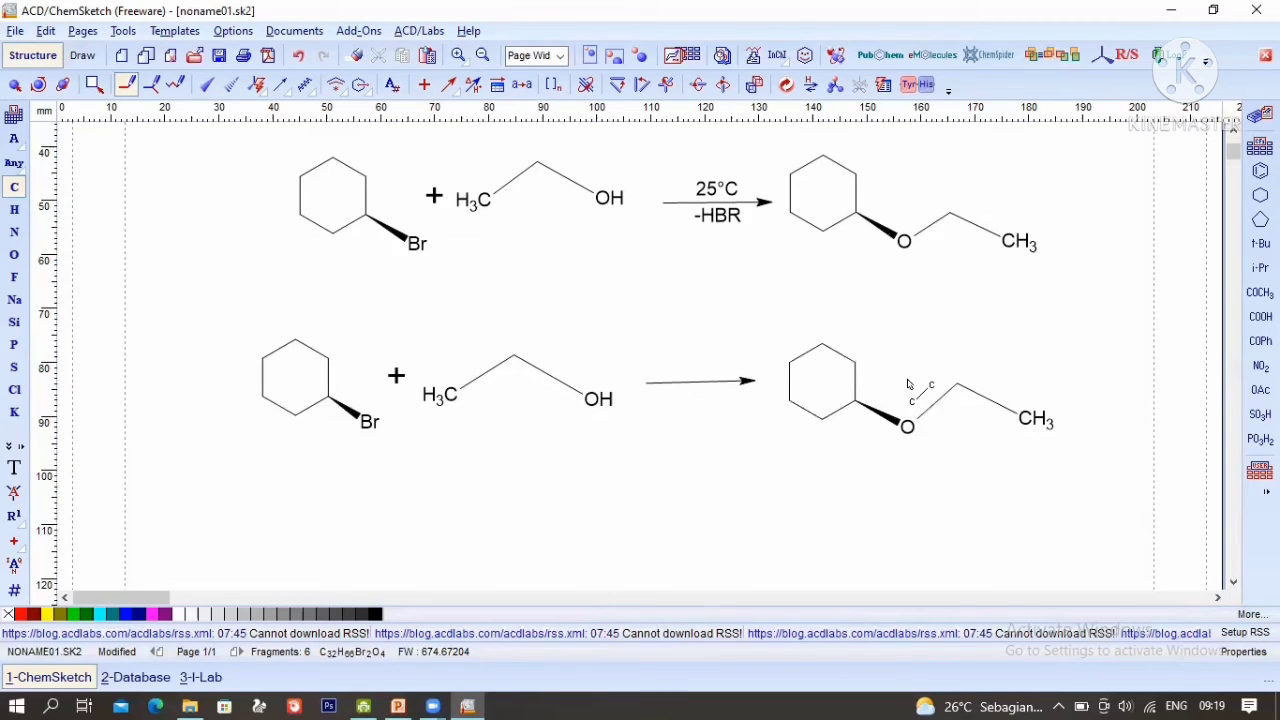
pyautogui.click(855, 380)
pyautogui.hotkey('ctrl', 'z')
# Step: Shorten the second equation's reaction arrow to about 15 mm, keeping its starting point in place
pyautogui.click(14, 86)
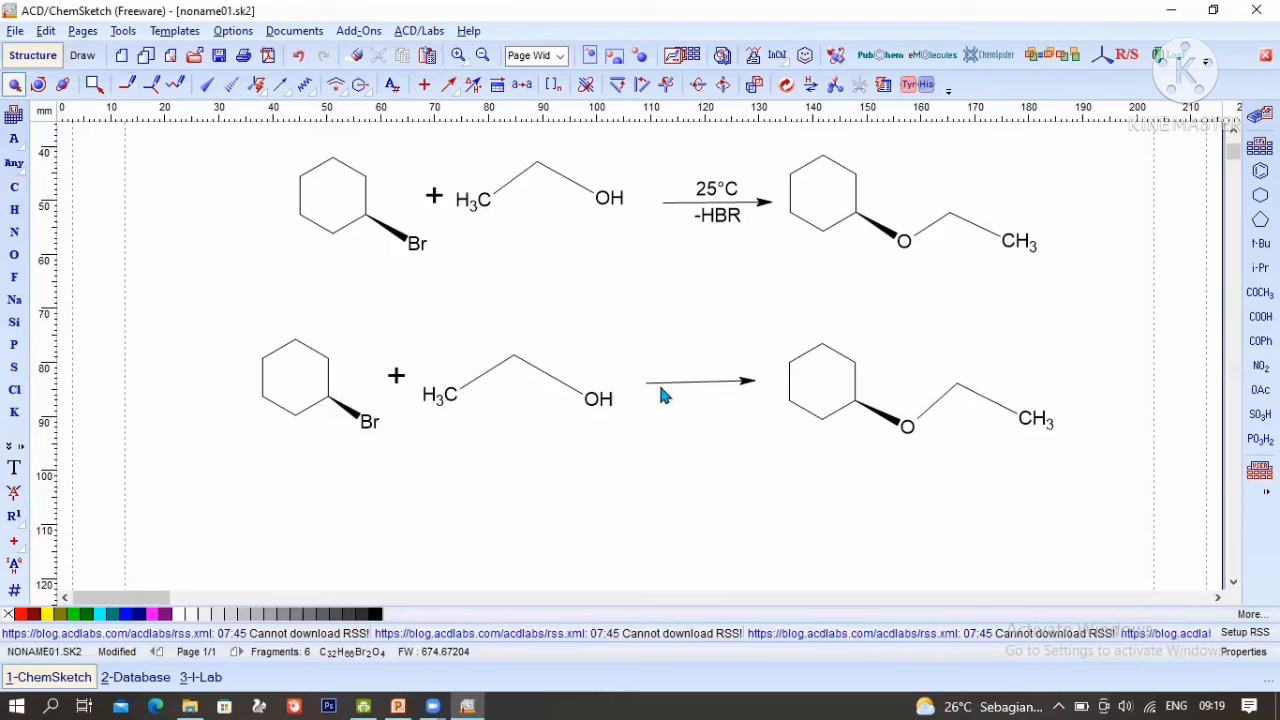
pyautogui.click(686, 383)
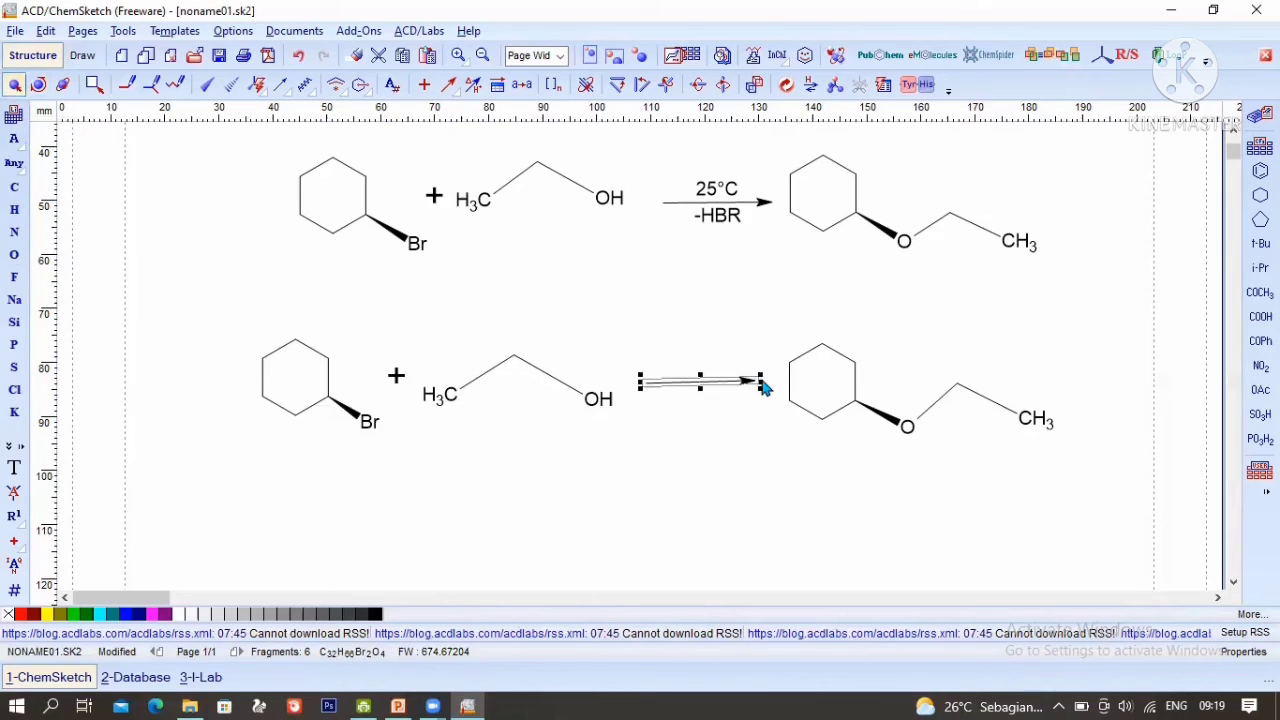
pyautogui.moveTo(760, 383); pyautogui.dragTo(731, 388)
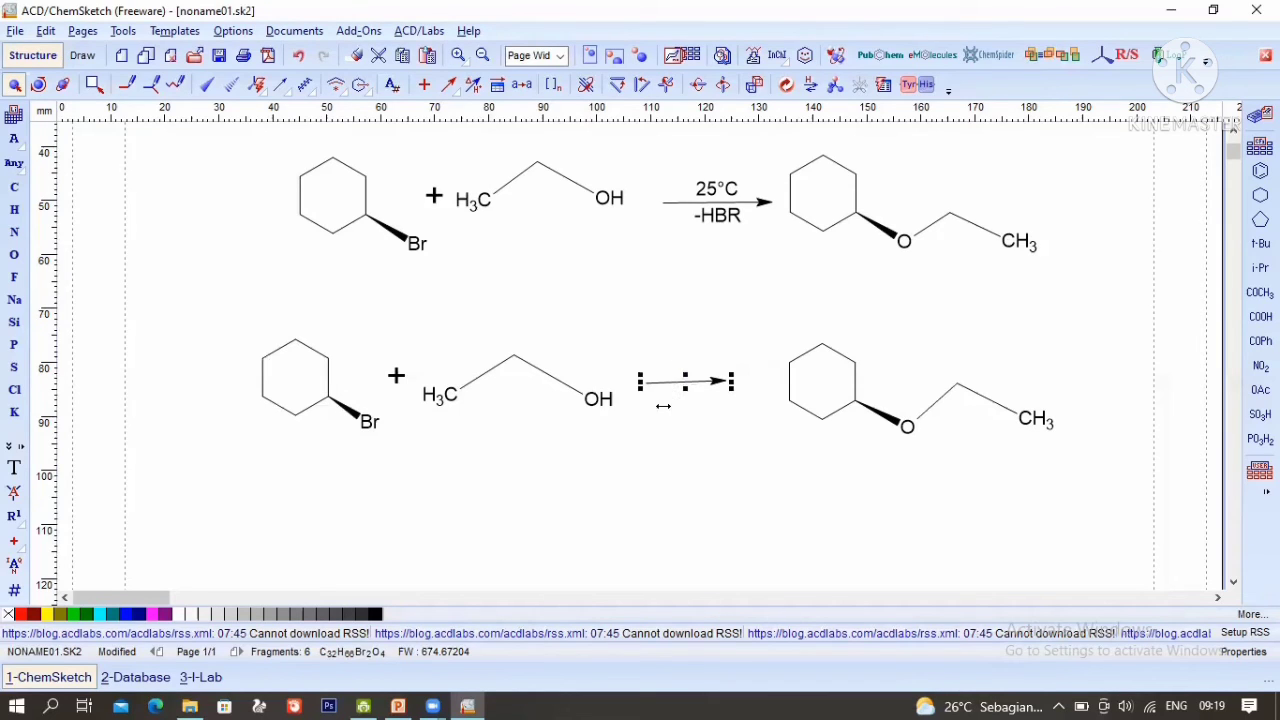
# Step: Add reaction conditions to the second equation's arrow, with 25°C above and -HBR below
pyautogui.click(480, 87)
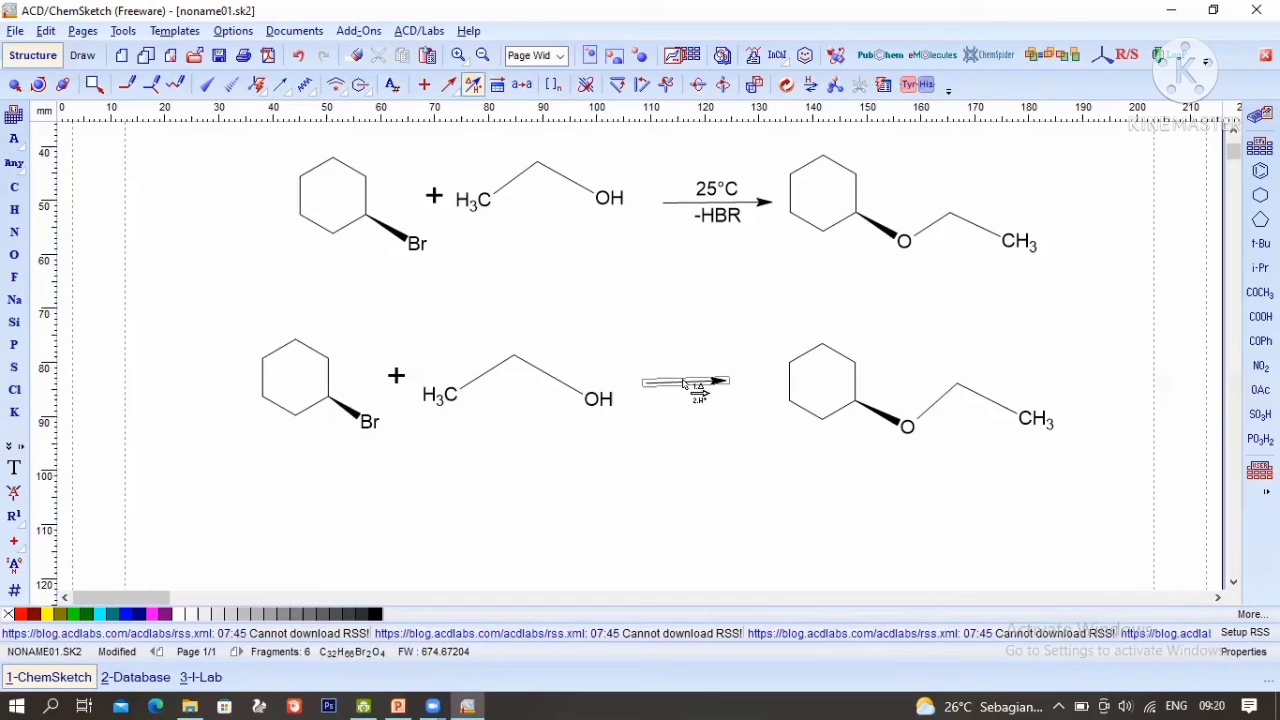
pyautogui.click(683, 385)
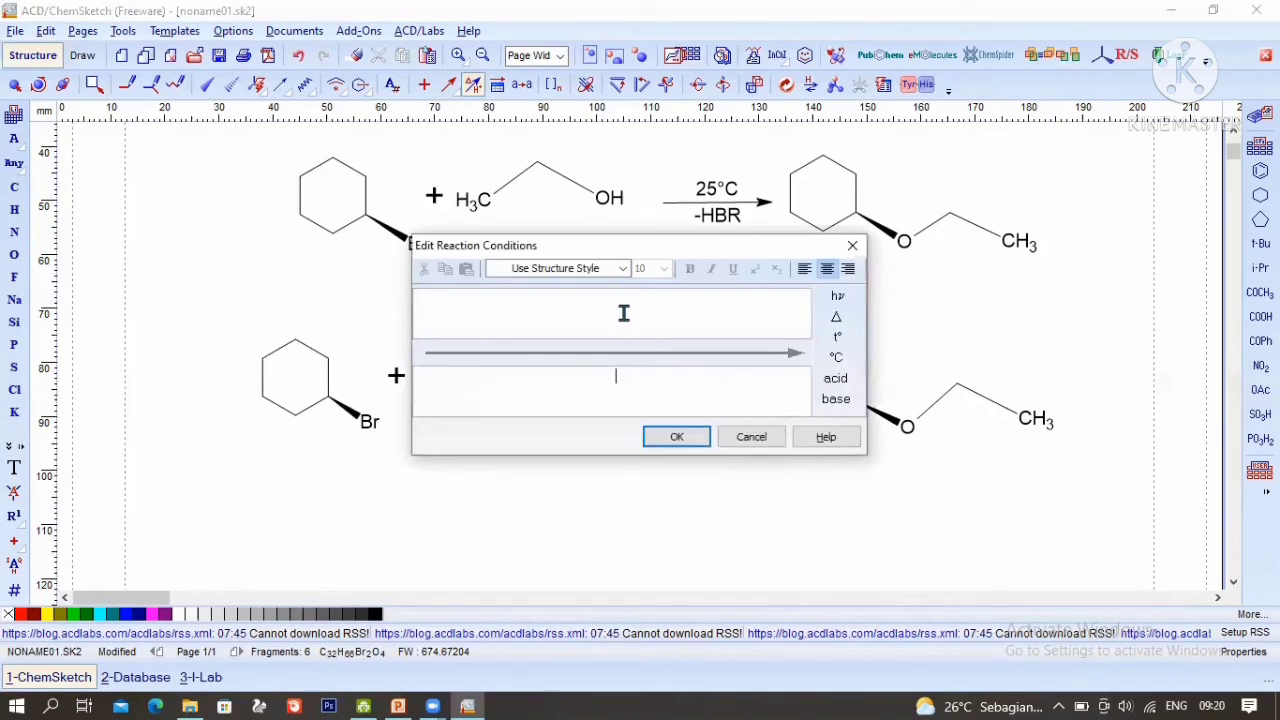
pyautogui.click(623, 313)
pyautogui.write('25')
pyautogui.click(824, 362)
pyautogui.click(669, 384)
pyautogui.write('-HBR')
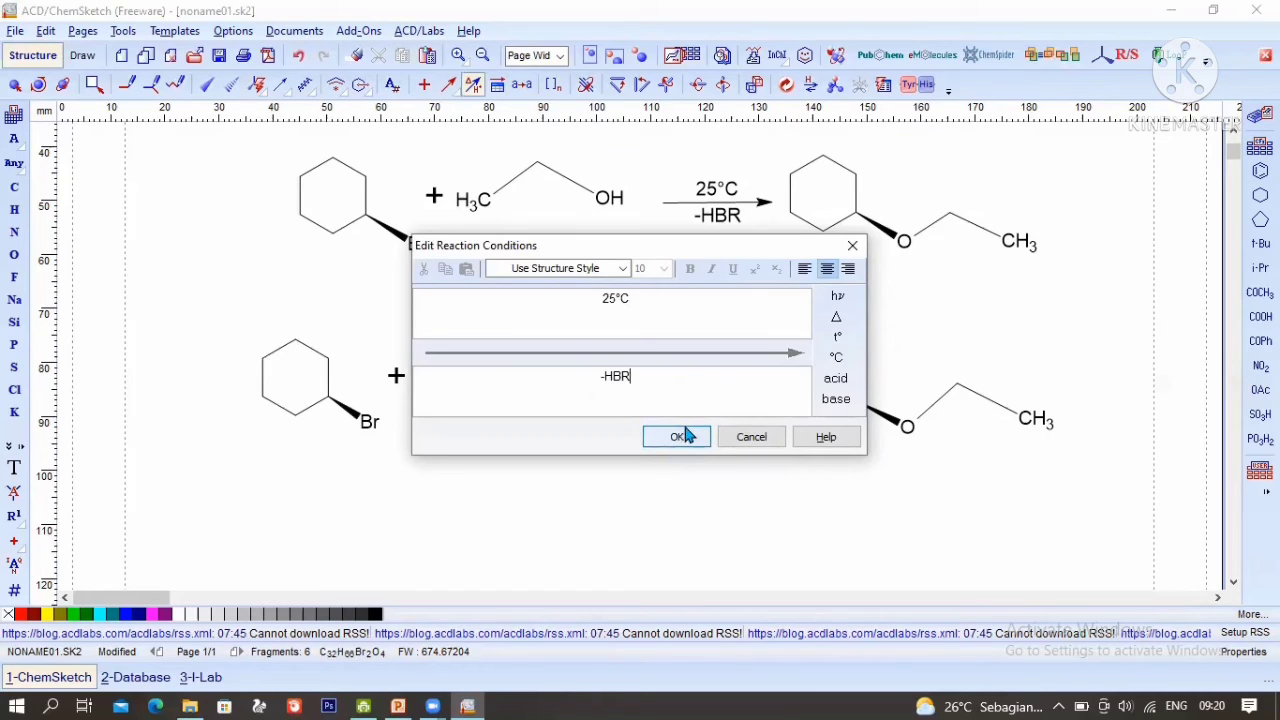
pyautogui.click(691, 438)
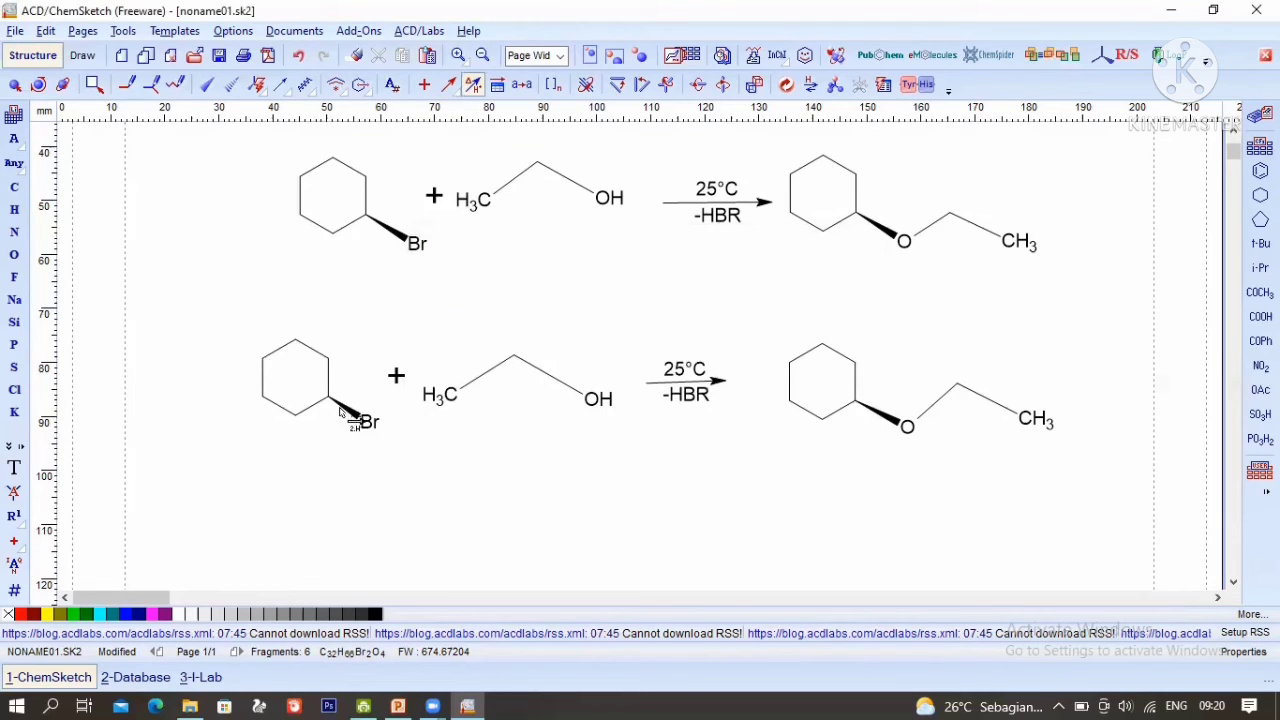
# Step: View slide 29, "Menggambarkan Mekanisme Reaksi", in PowerPoint and return to ChemSketch
pyautogui.scroll(-1, 357, 420)
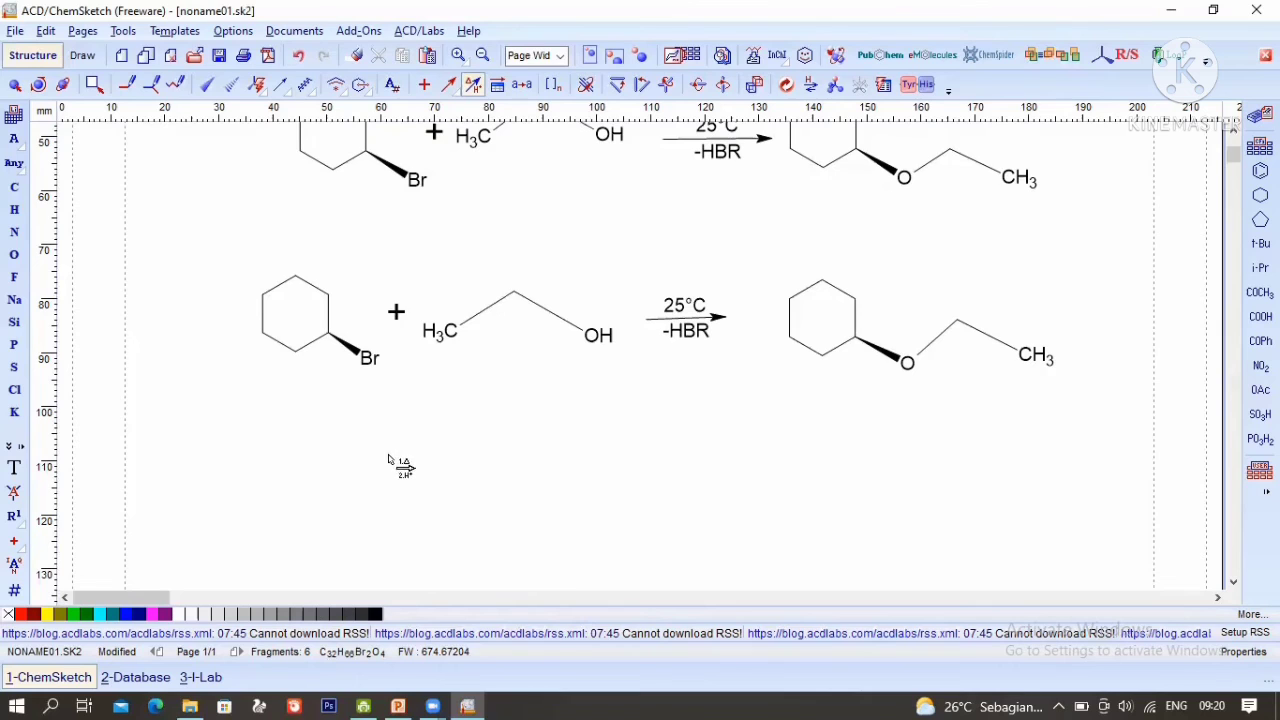
pyautogui.scroll(-1, 420, 505)
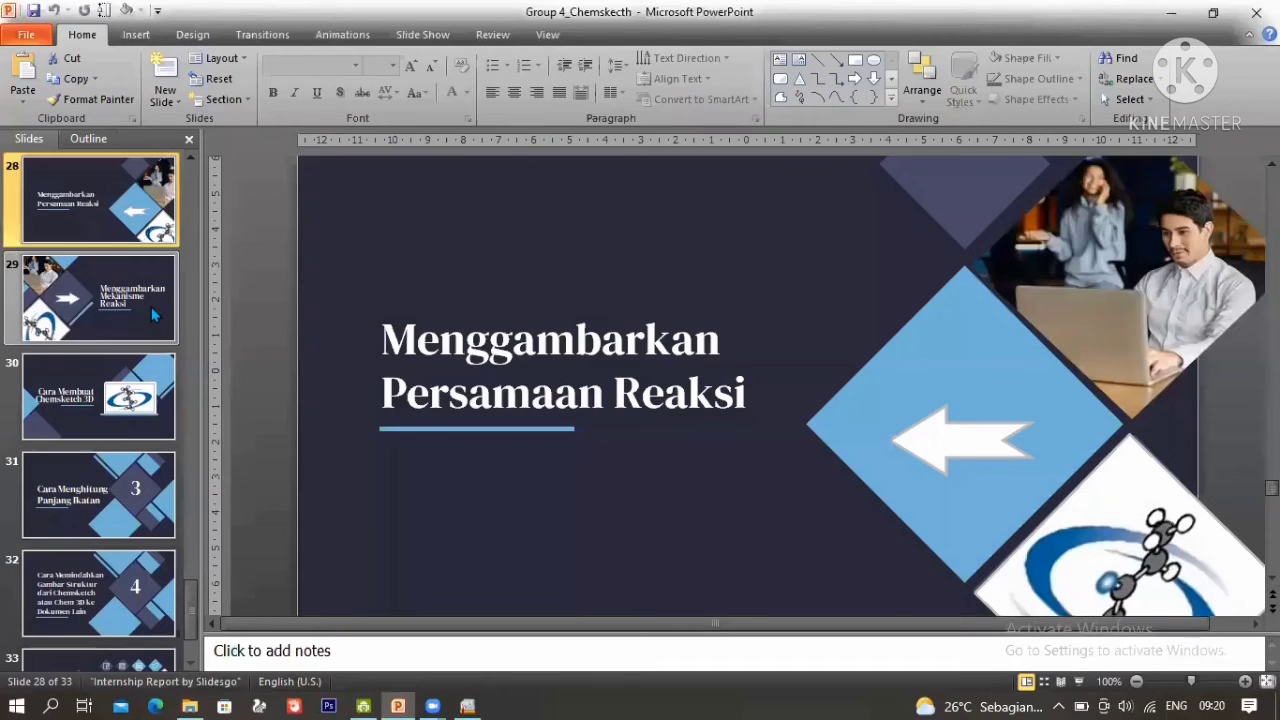
pyautogui.click(151, 307)
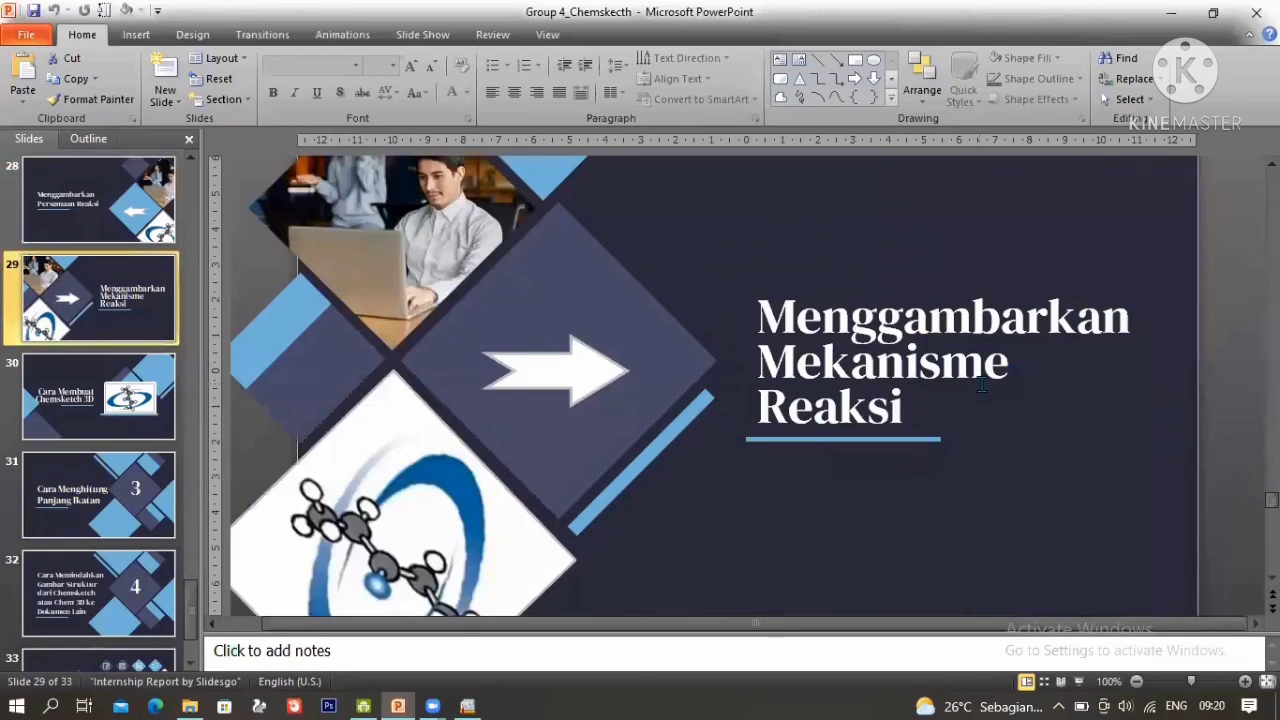
pyautogui.click(466, 705)
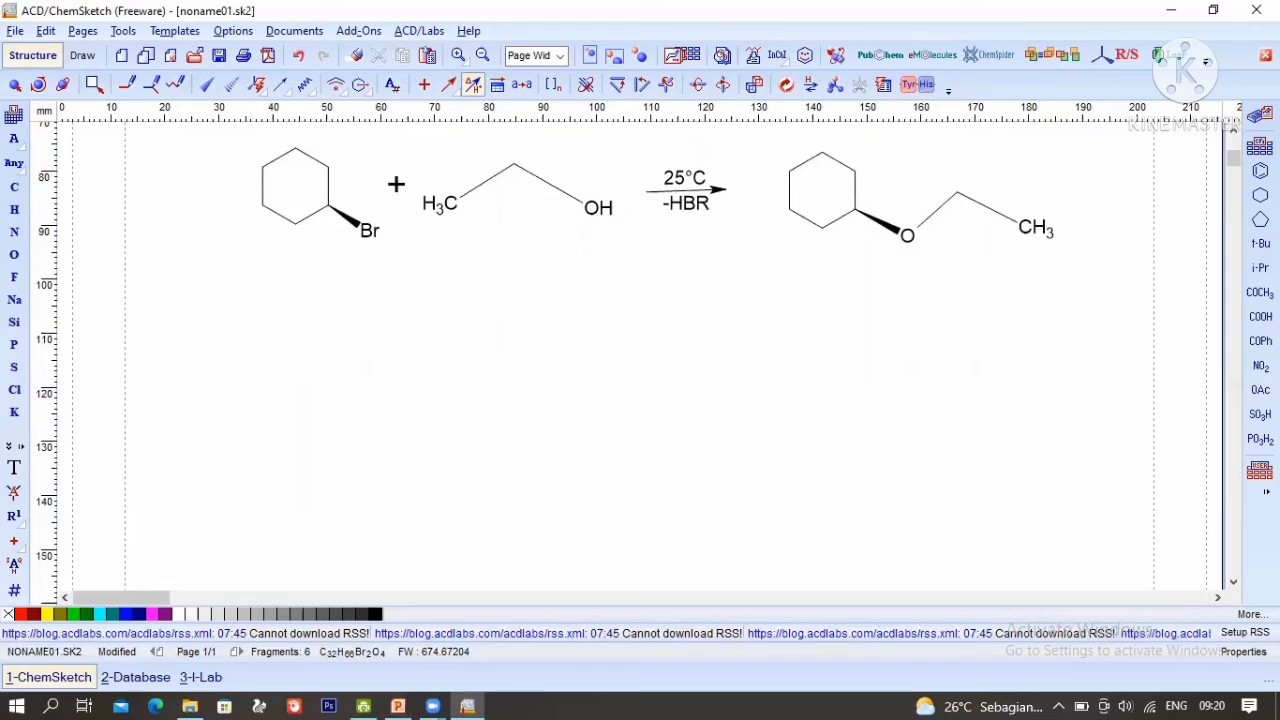
# Step: Place a cyclohexane ring below the second equation and attach bromine to its lower-right carbon with a solid wedge bond
pyautogui.click(1260, 195)
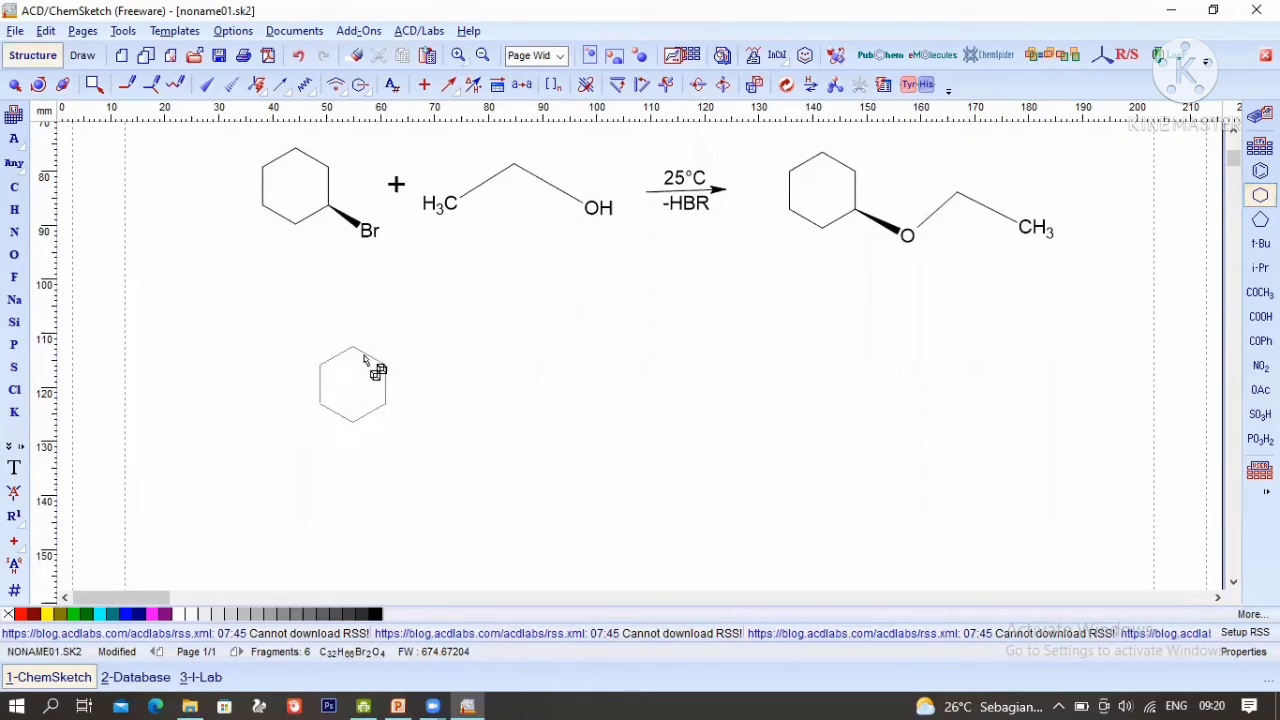
pyautogui.click(362, 374)
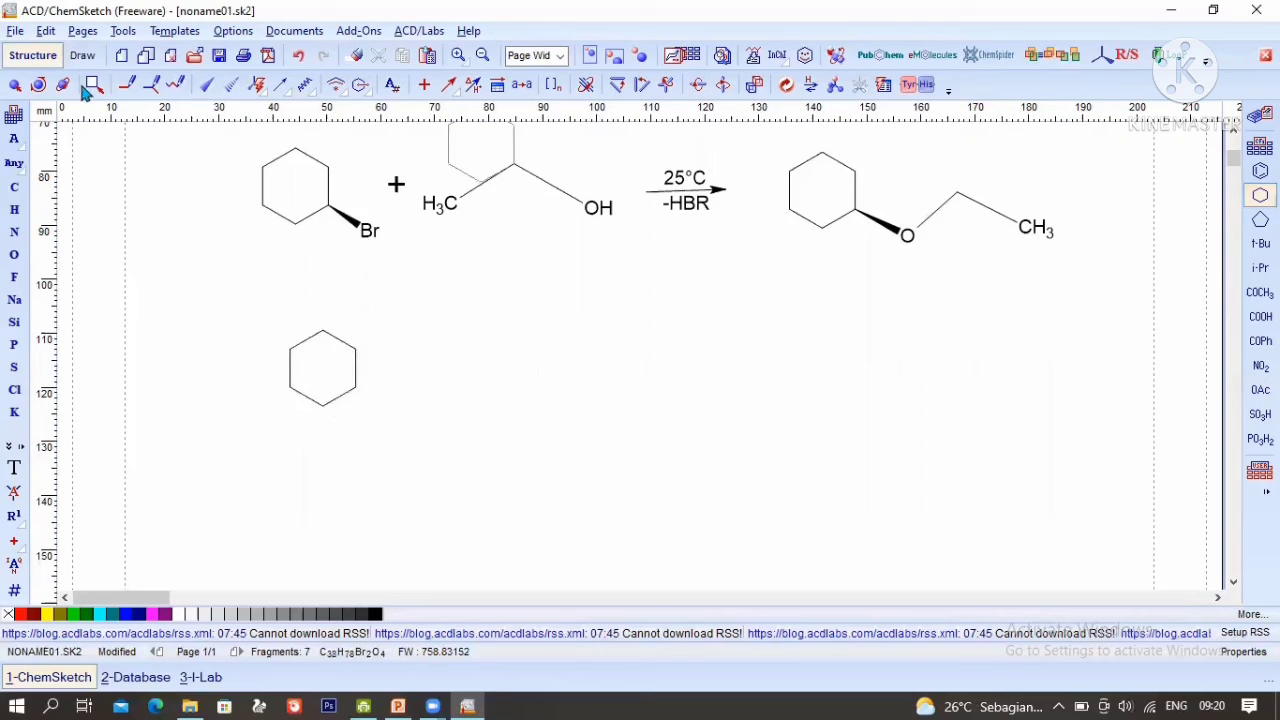
pyautogui.click(14, 187)
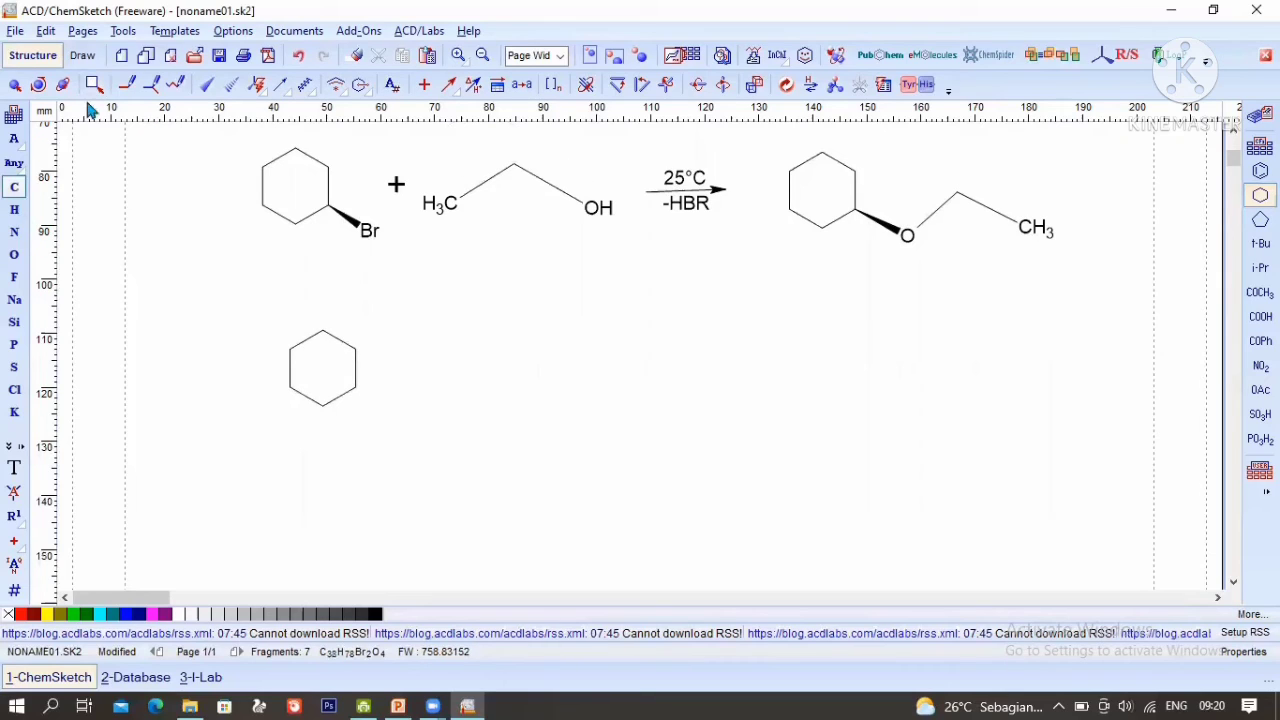
pyautogui.click(203, 88)
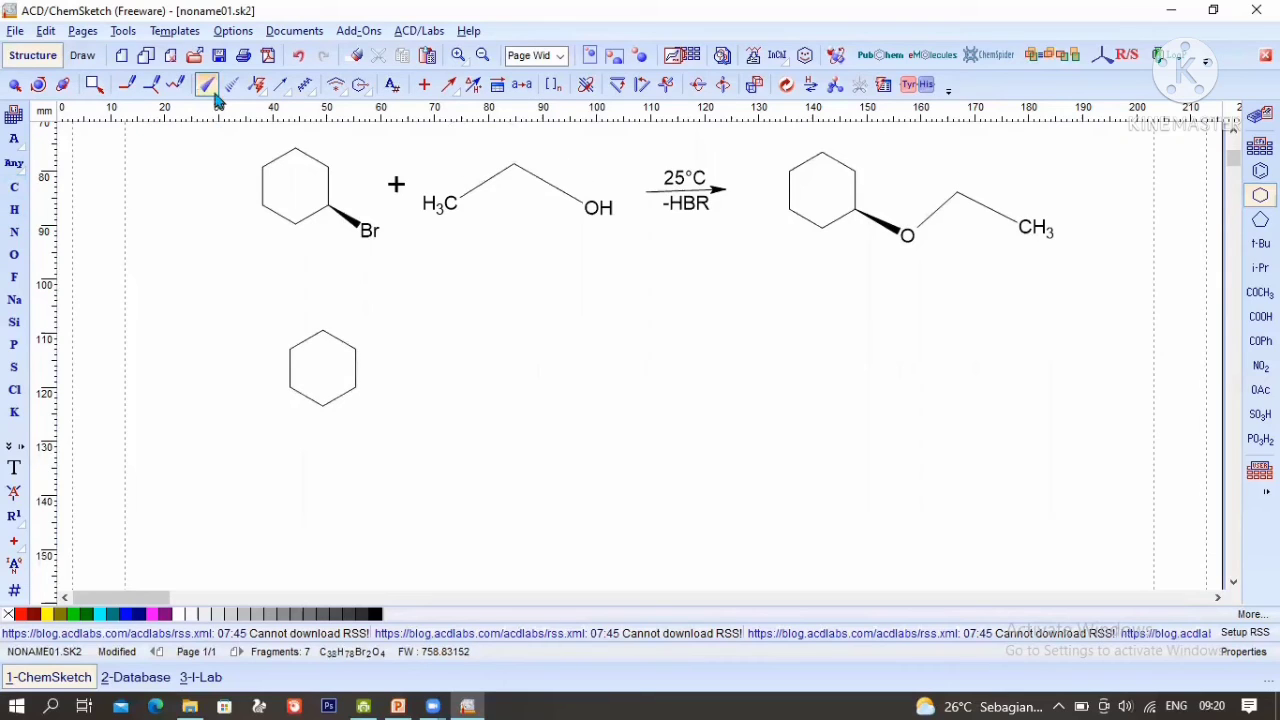
pyautogui.click(207, 79)
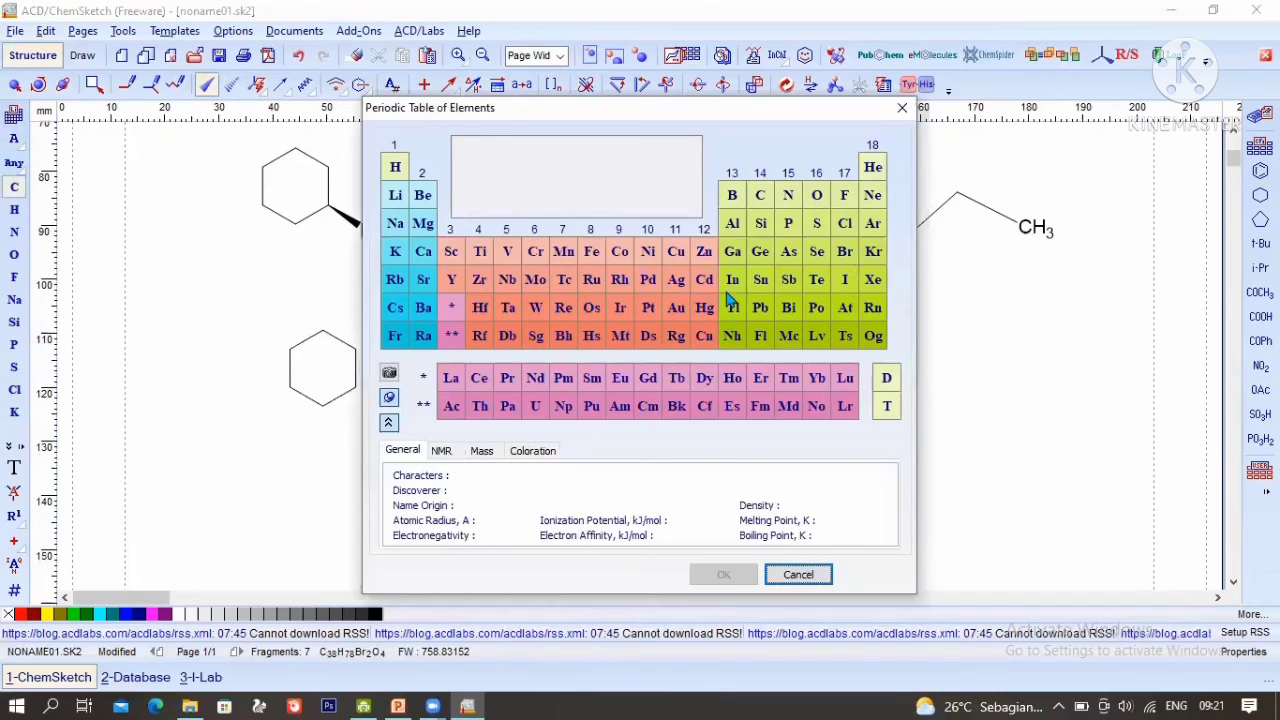
pyautogui.click(844, 251)
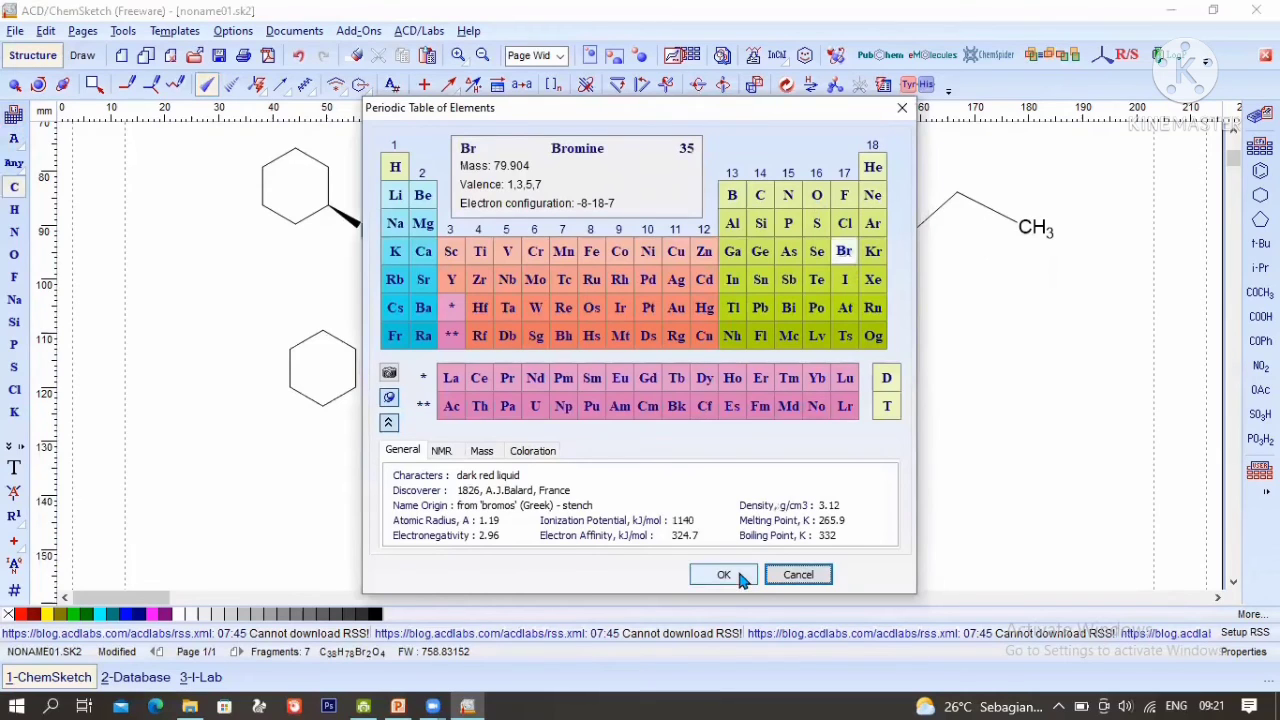
pyautogui.click(738, 577)
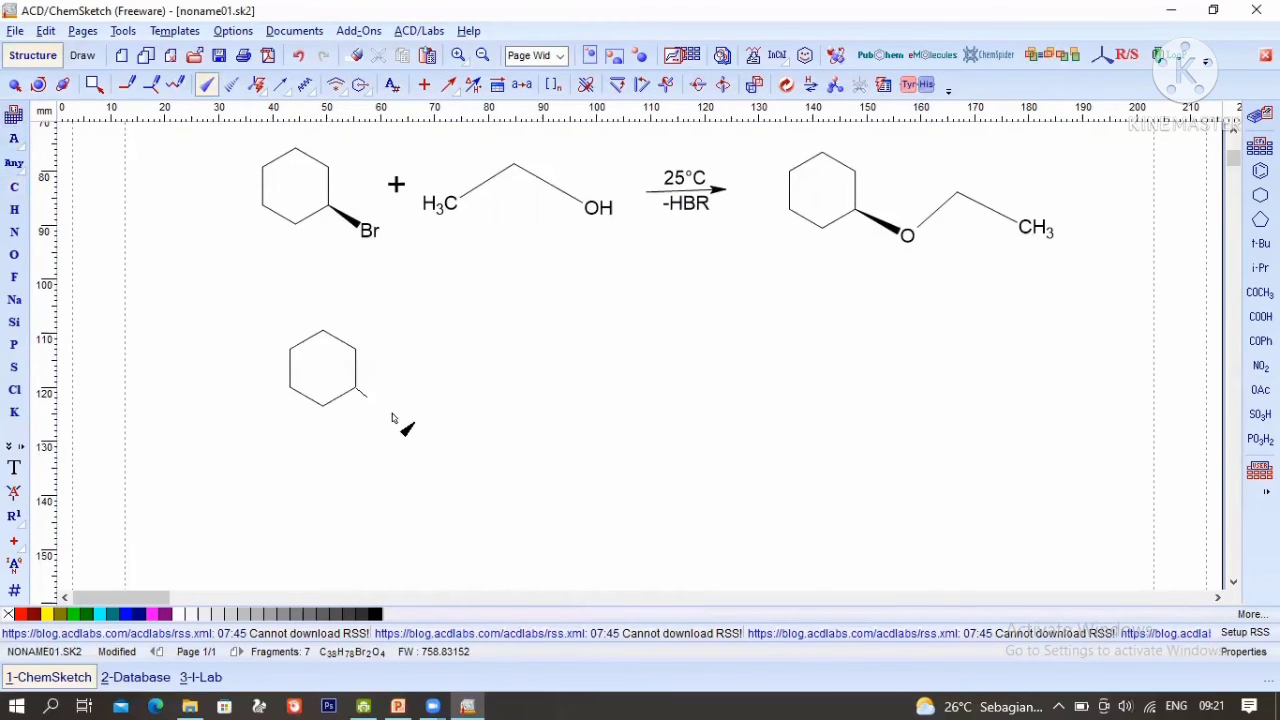
pyautogui.moveTo(356, 388); pyautogui.dragTo(396, 415)
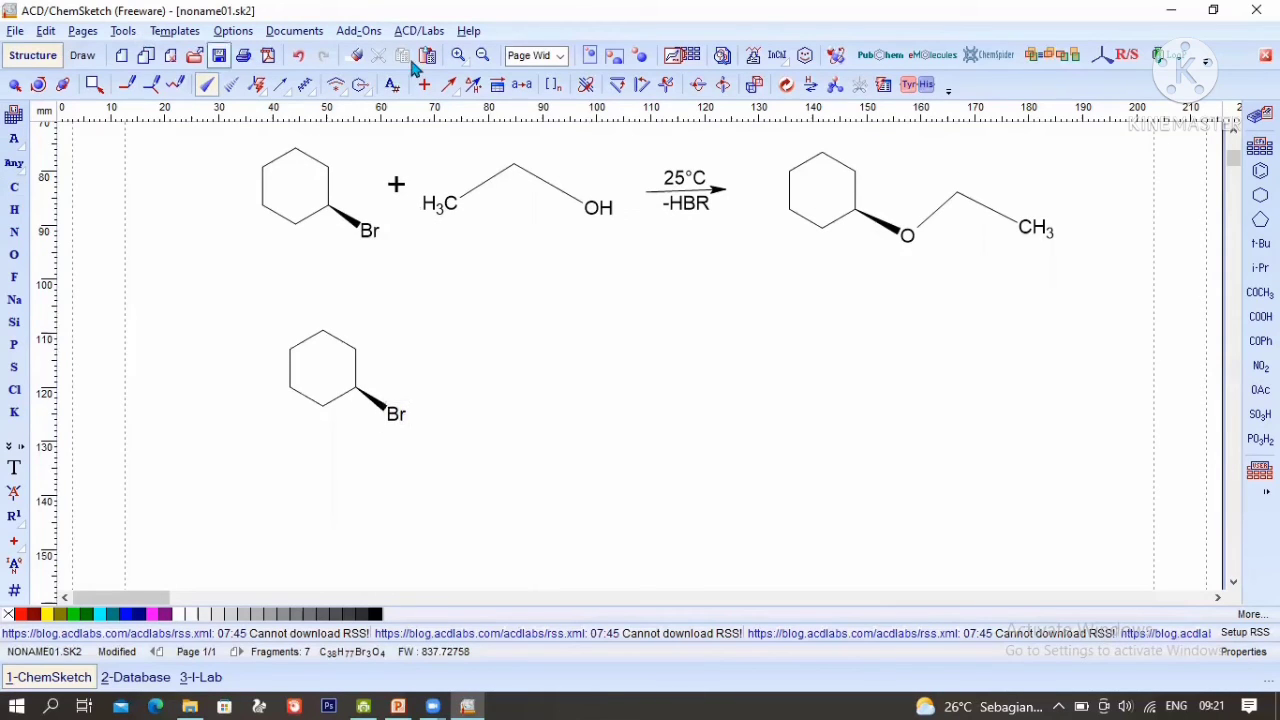
# Step: In Draw mode, draw a quarter arc about 8 mm wide and 6 mm high from the new C-Br bond up to the right
pyautogui.click(89, 57)
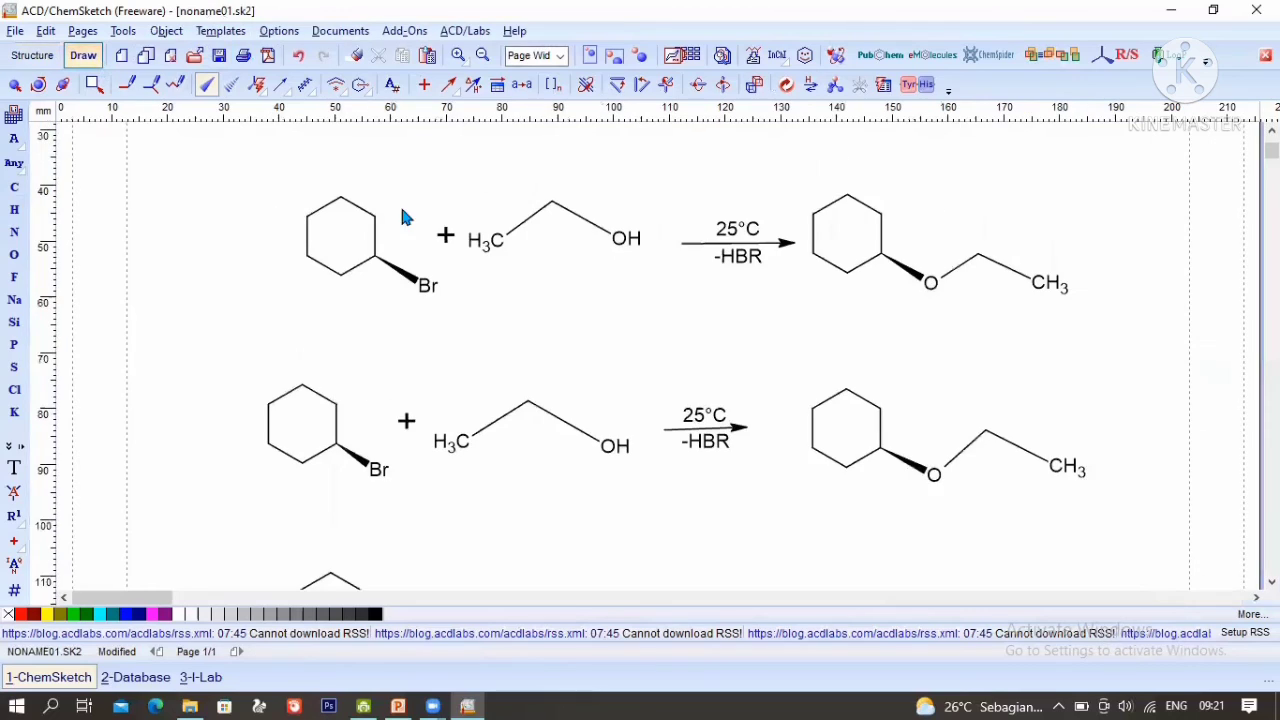
pyautogui.scroll(-3, 604, 243)
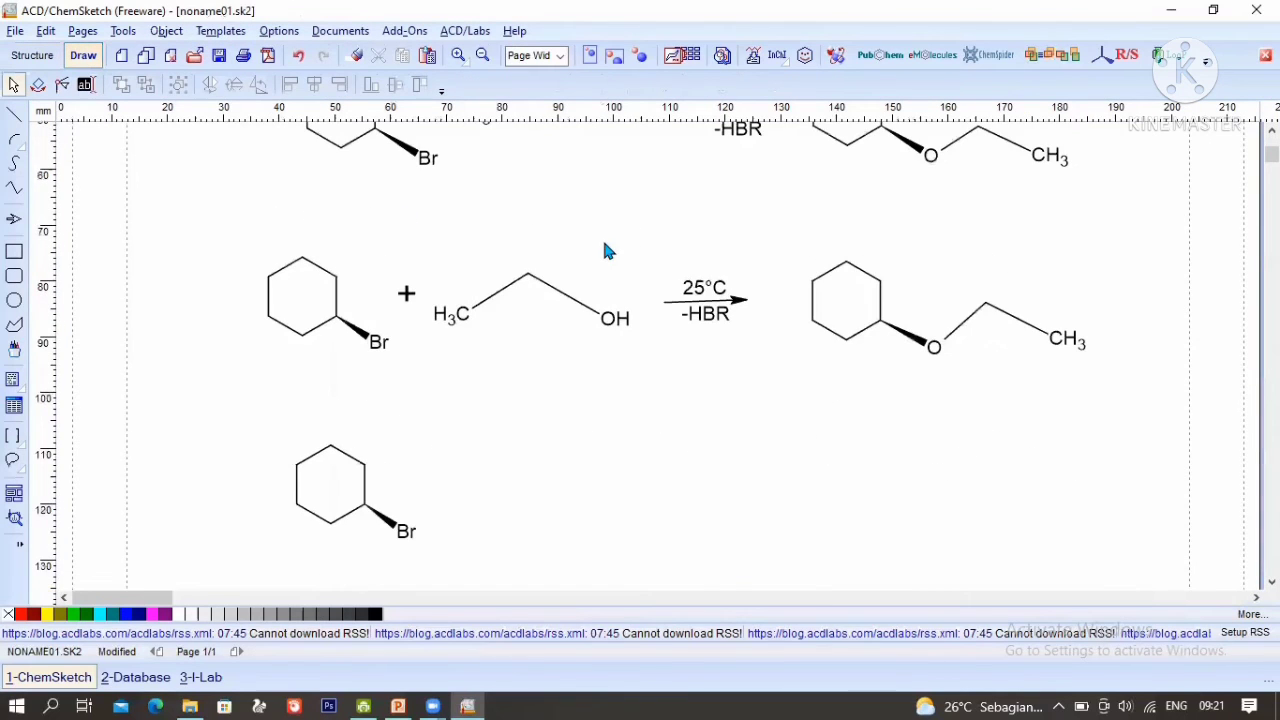
pyautogui.scroll(-3, 611, 241)
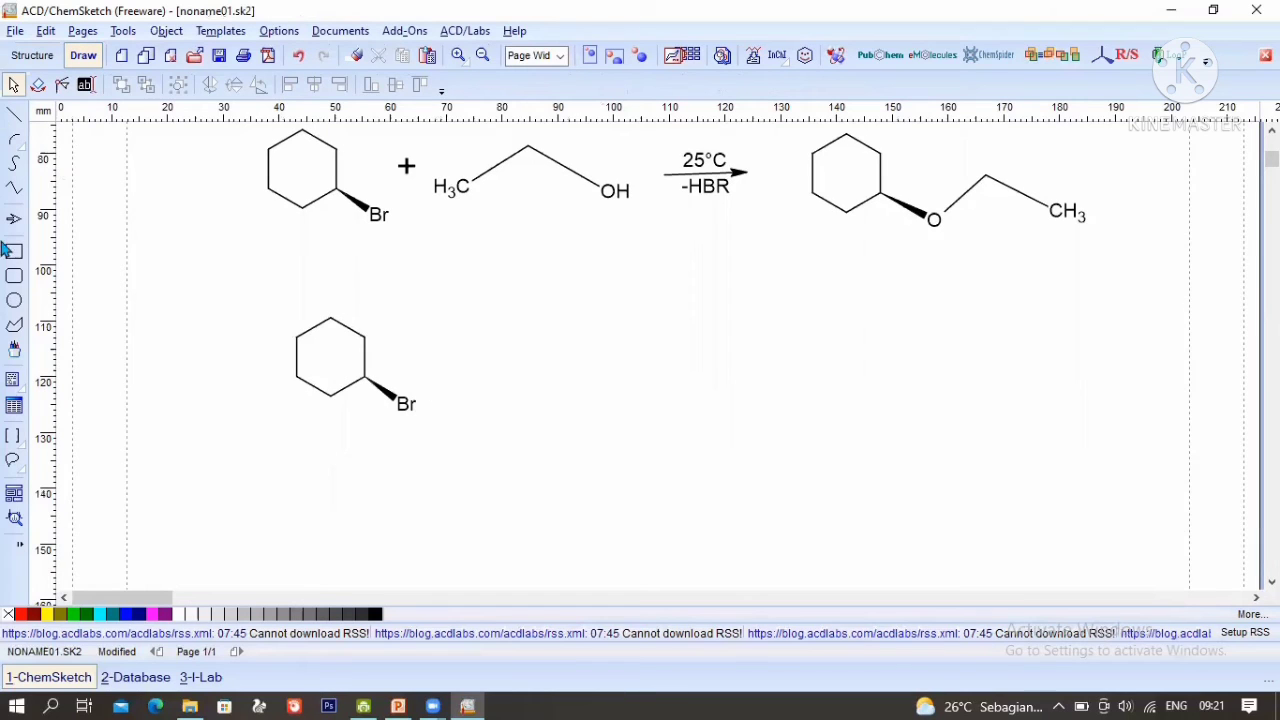
pyautogui.click(20, 147)
pyautogui.click(22, 148)
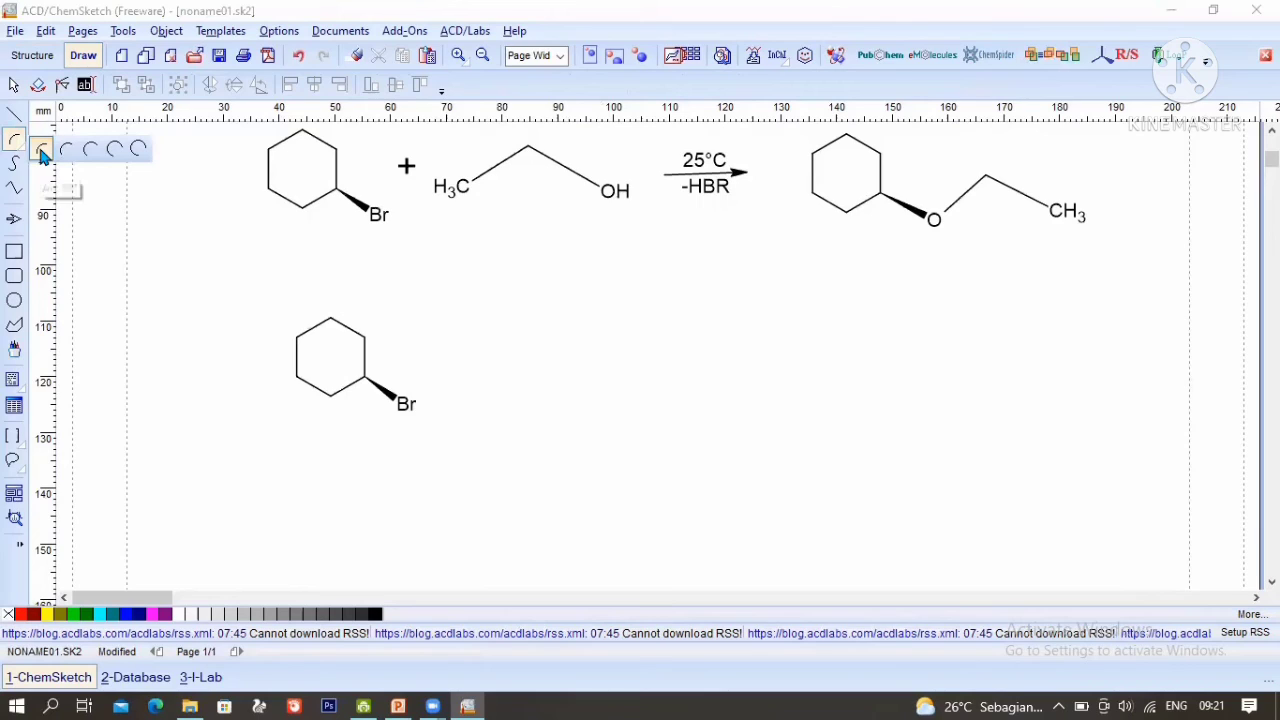
pyautogui.click(42, 152)
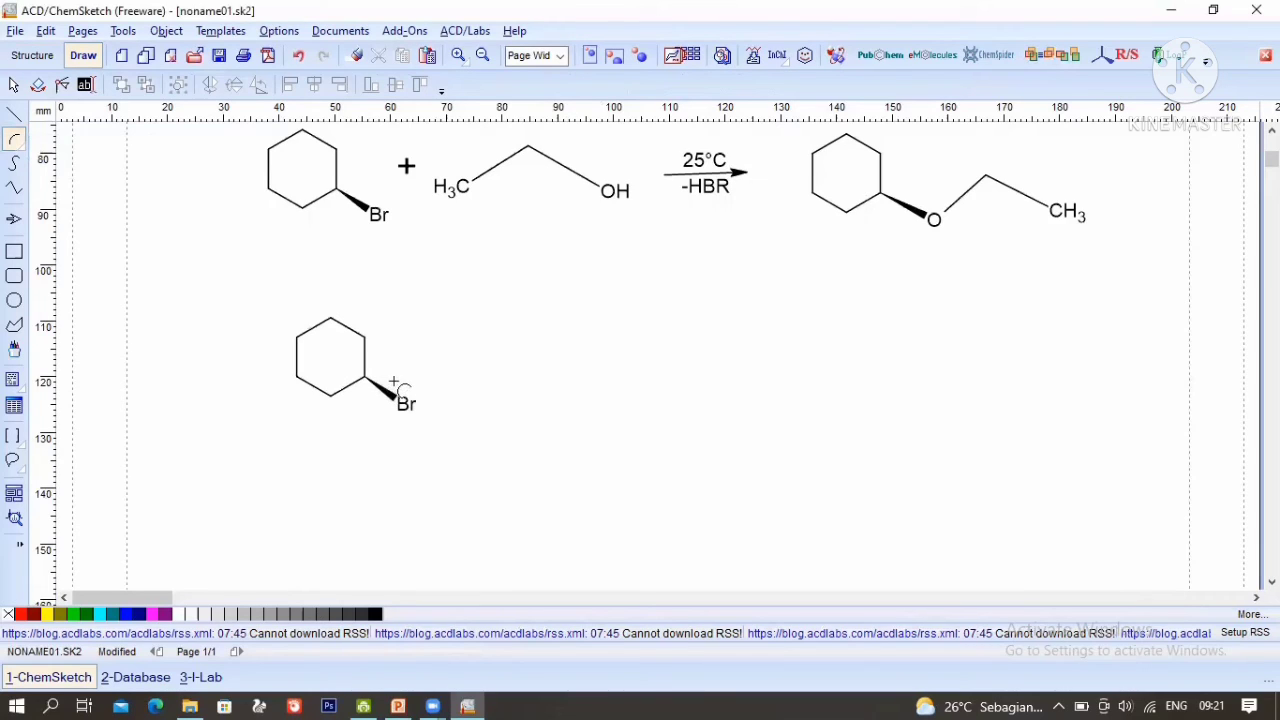
pyautogui.moveTo(390, 383)
pyautogui.mouseDown()
pyautogui.moveTo(423, 340)
pyautogui.moveTo(435, 348)
pyautogui.mouseUp()
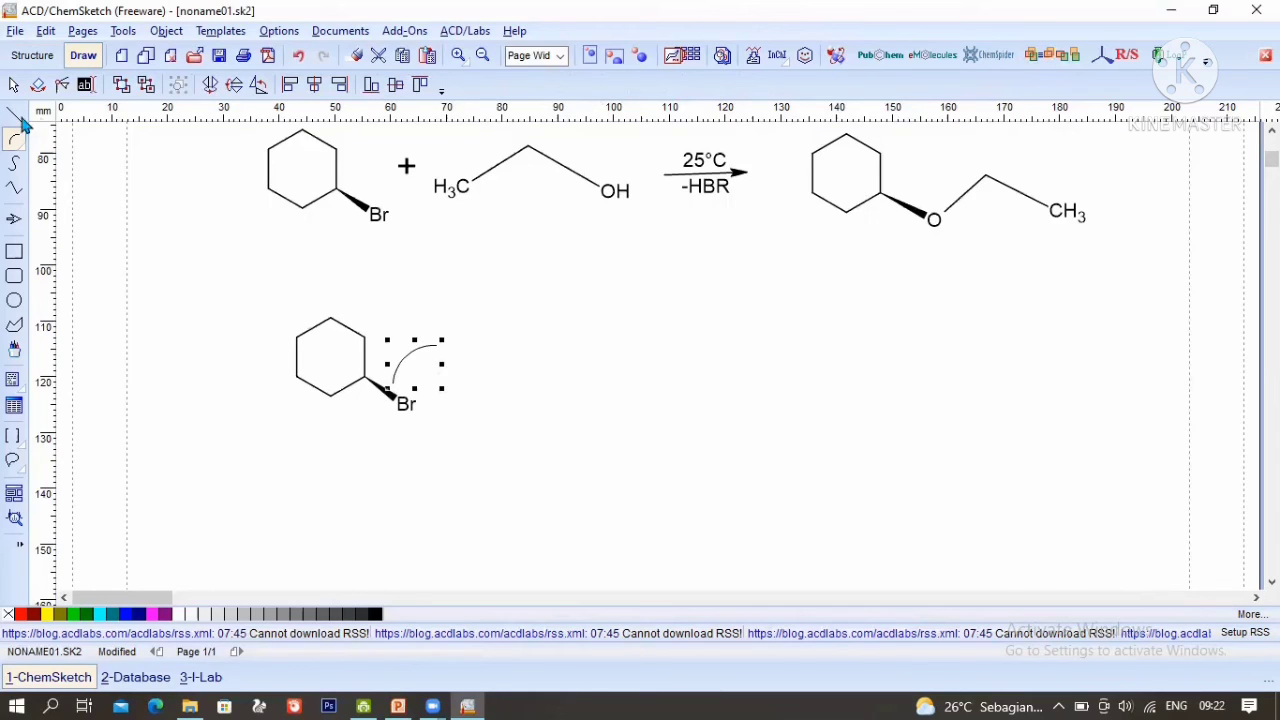
# Step: Set the line width of the arc beside the lower C-Br bond to 1.25 pt
pyautogui.click(13, 85)
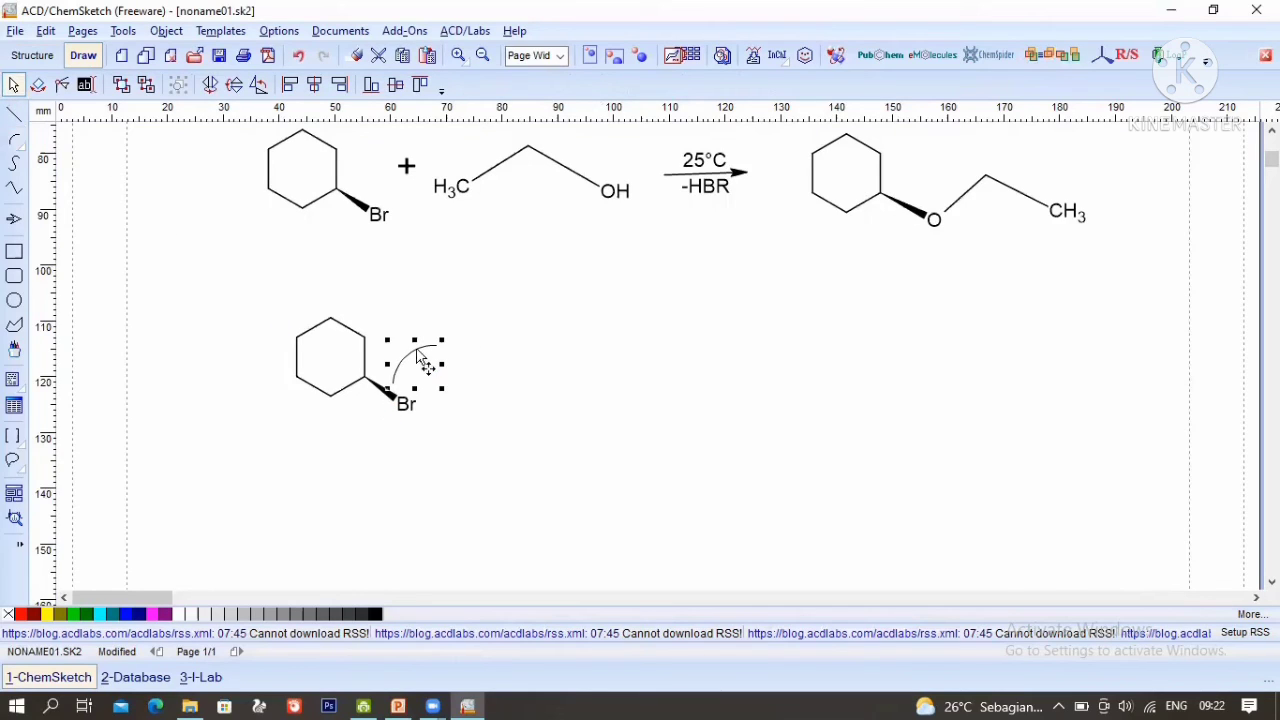
pyautogui.doubleClick(418, 360)
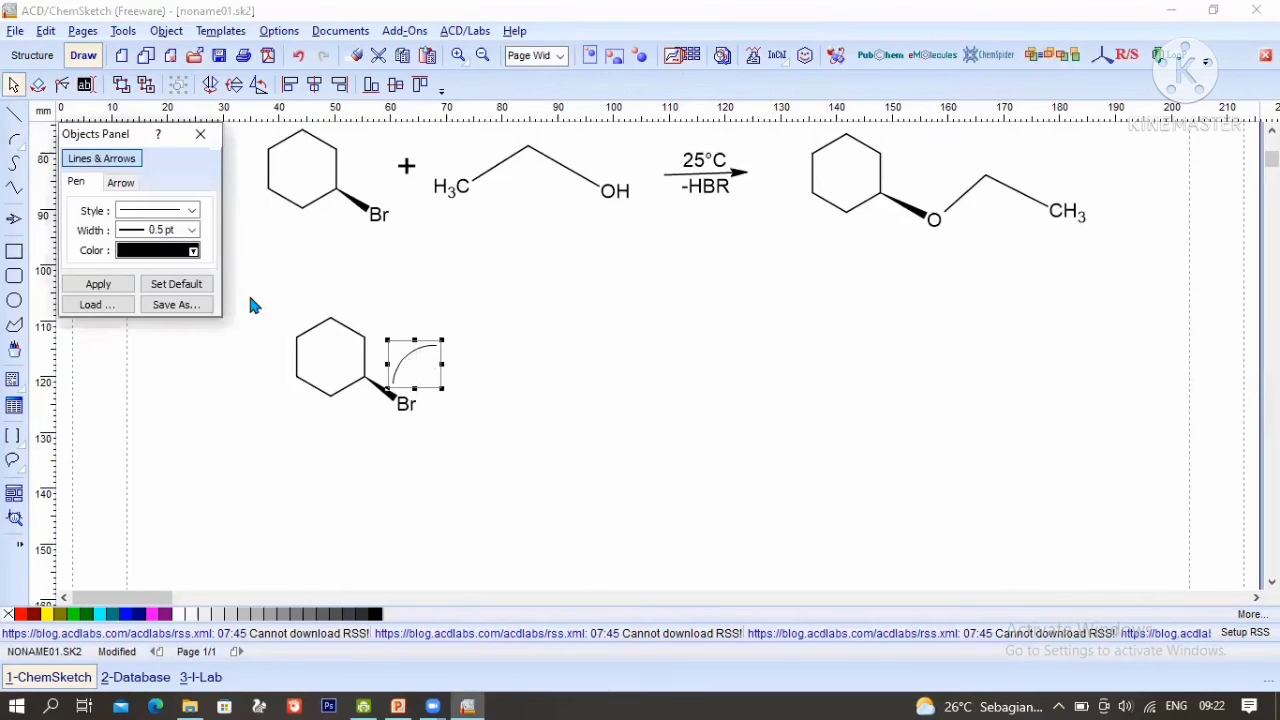
pyautogui.click(192, 231)
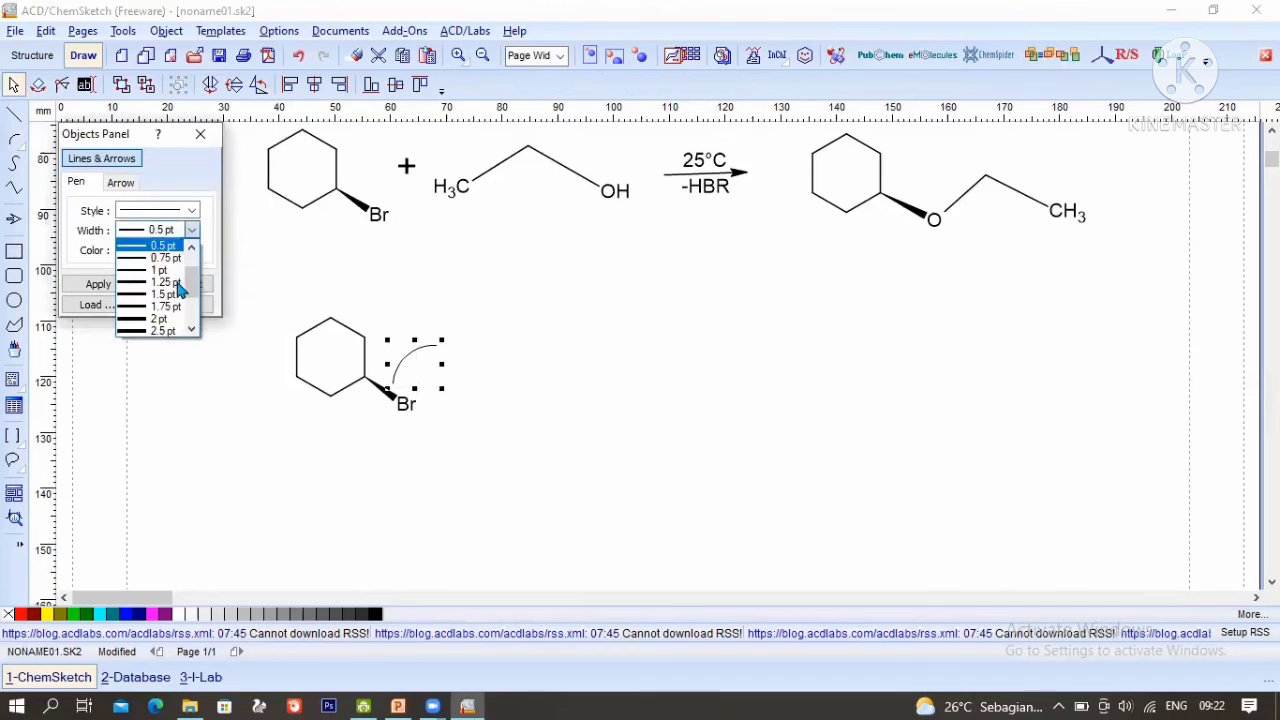
pyautogui.click(130, 283)
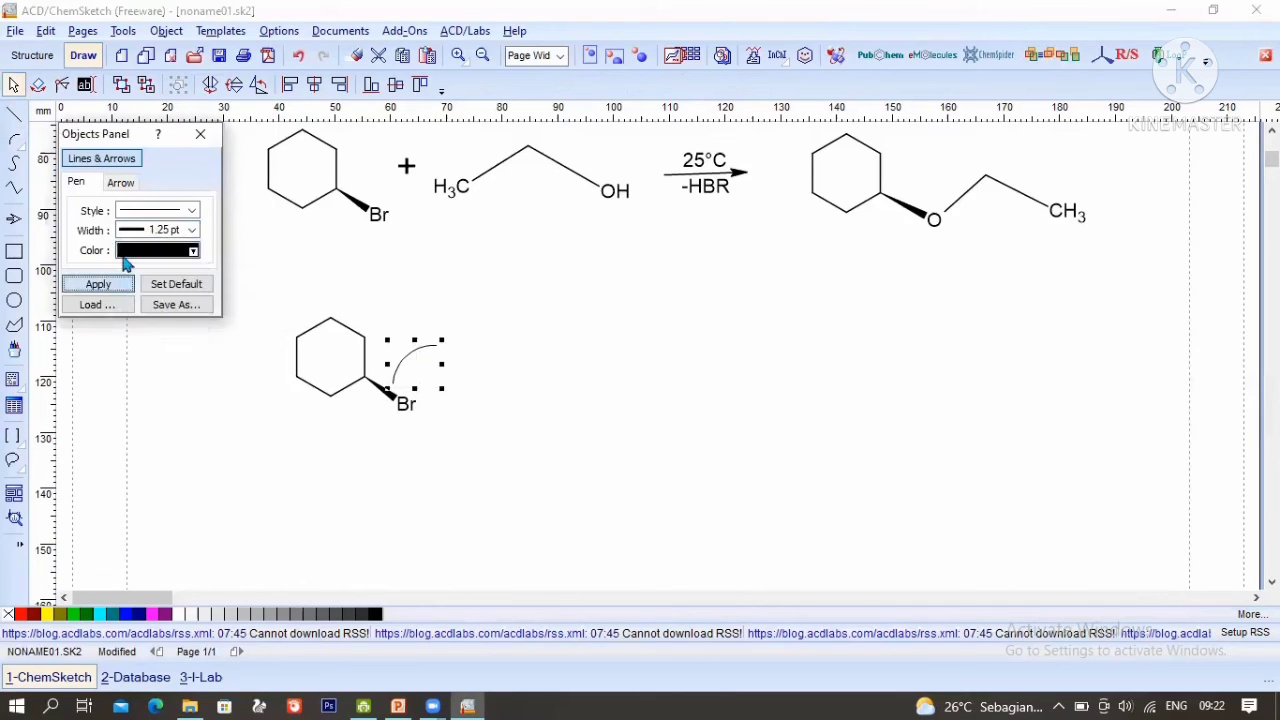
# Step: Add a solid arrowhead to the upper-right end of the arc and finish editing its line properties
pyautogui.click(120, 184)
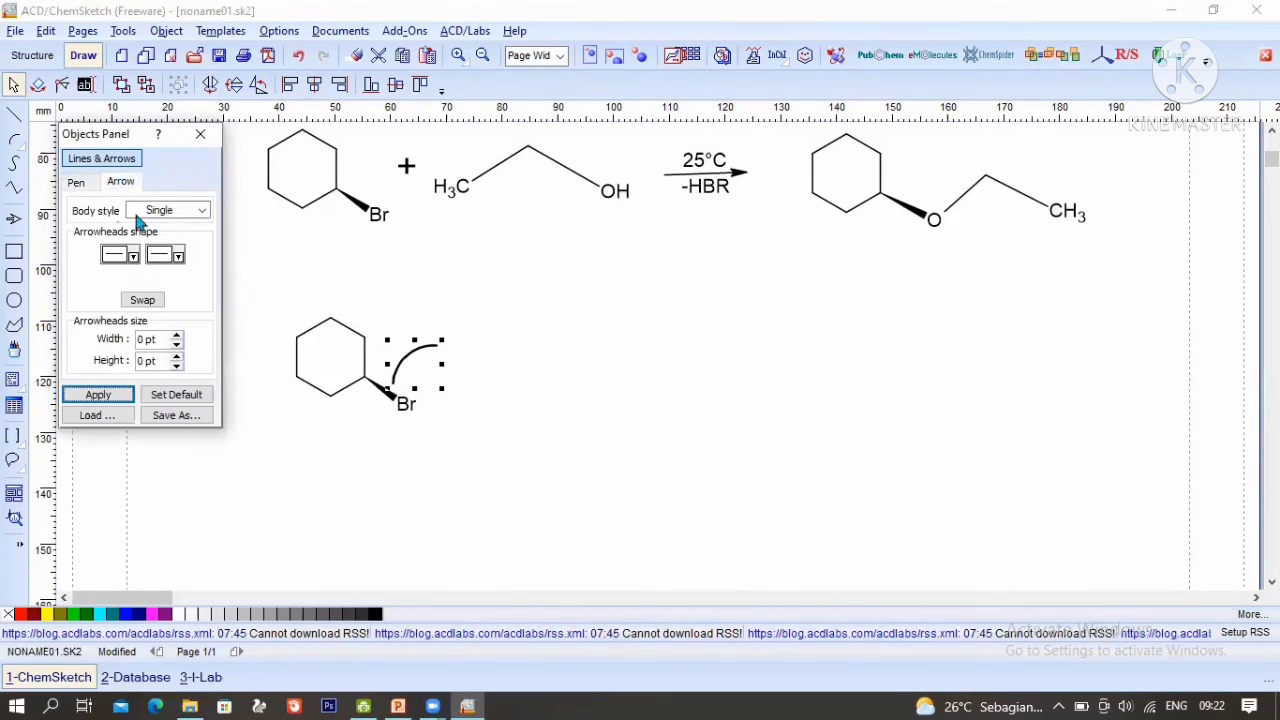
pyautogui.click(184, 263)
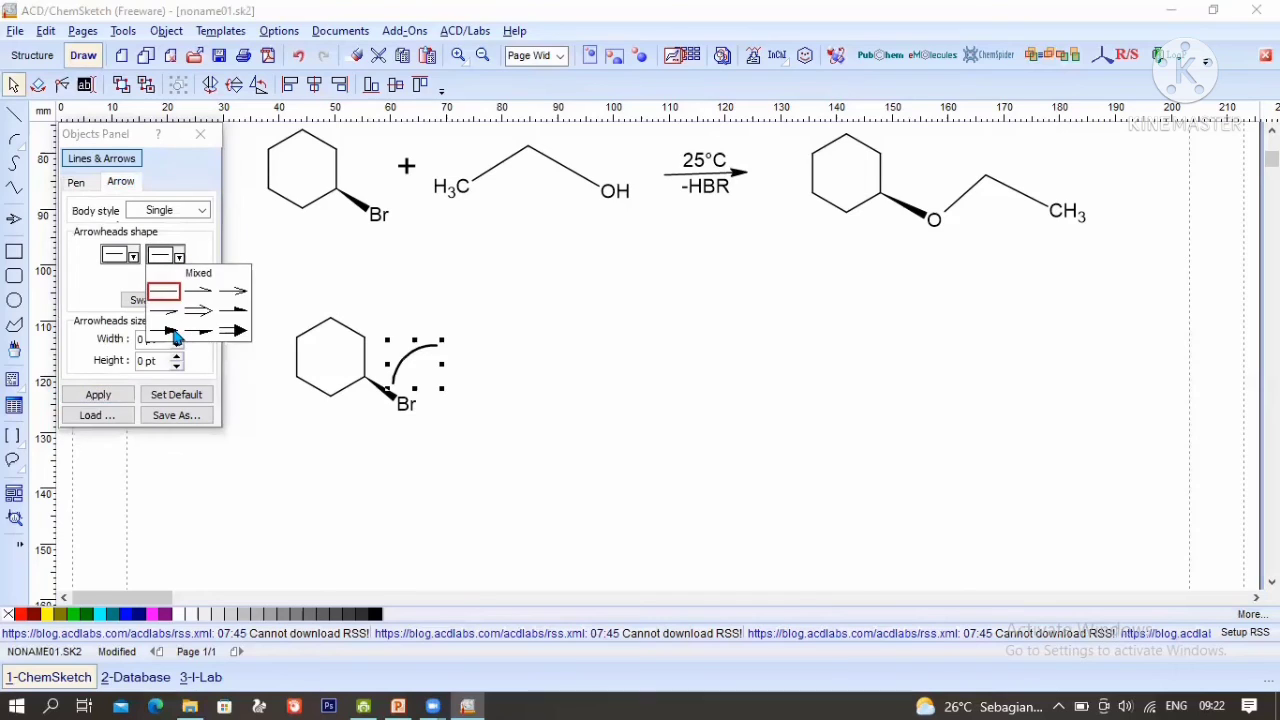
pyautogui.click(170, 336)
pyautogui.click(96, 394)
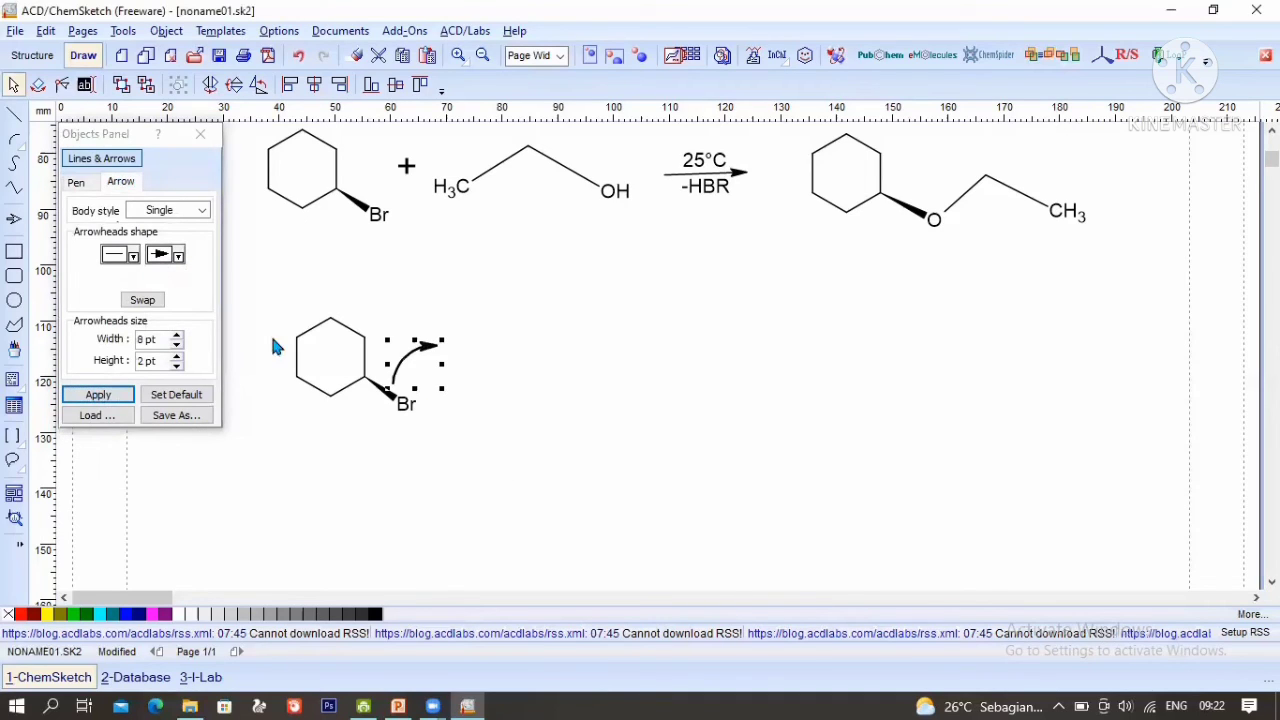
pyautogui.click(207, 136)
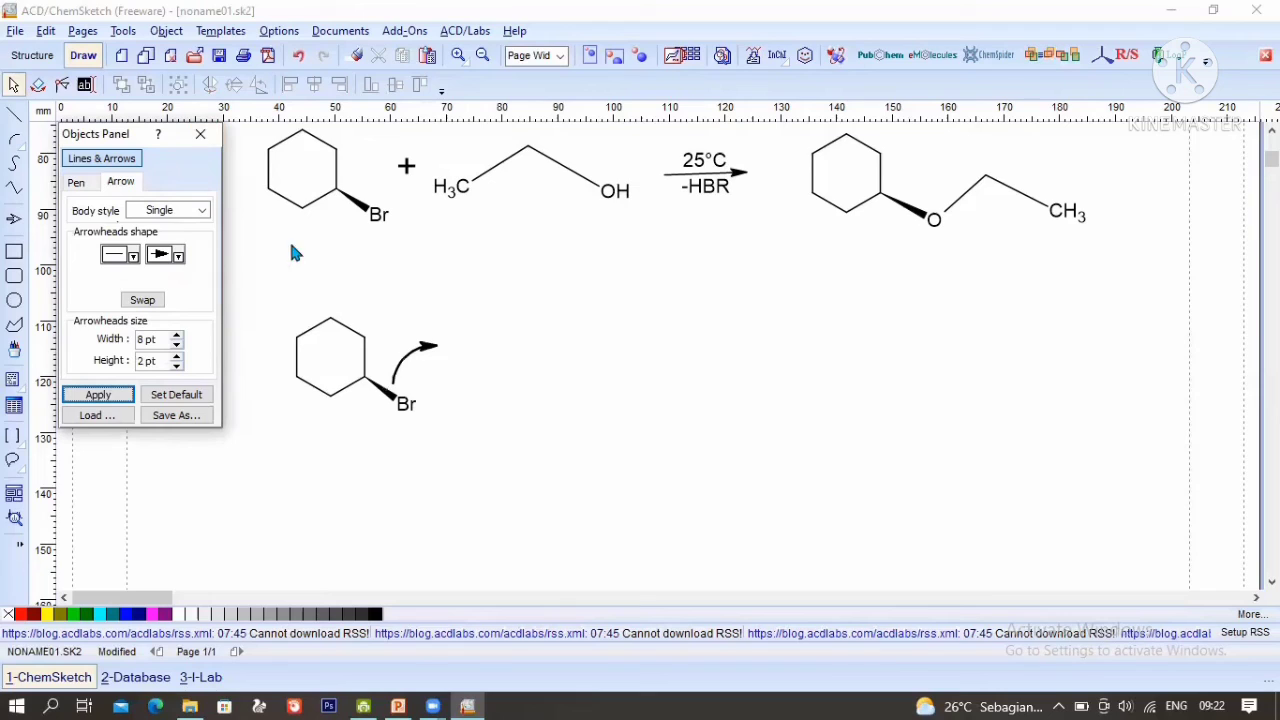
pyautogui.click(209, 138)
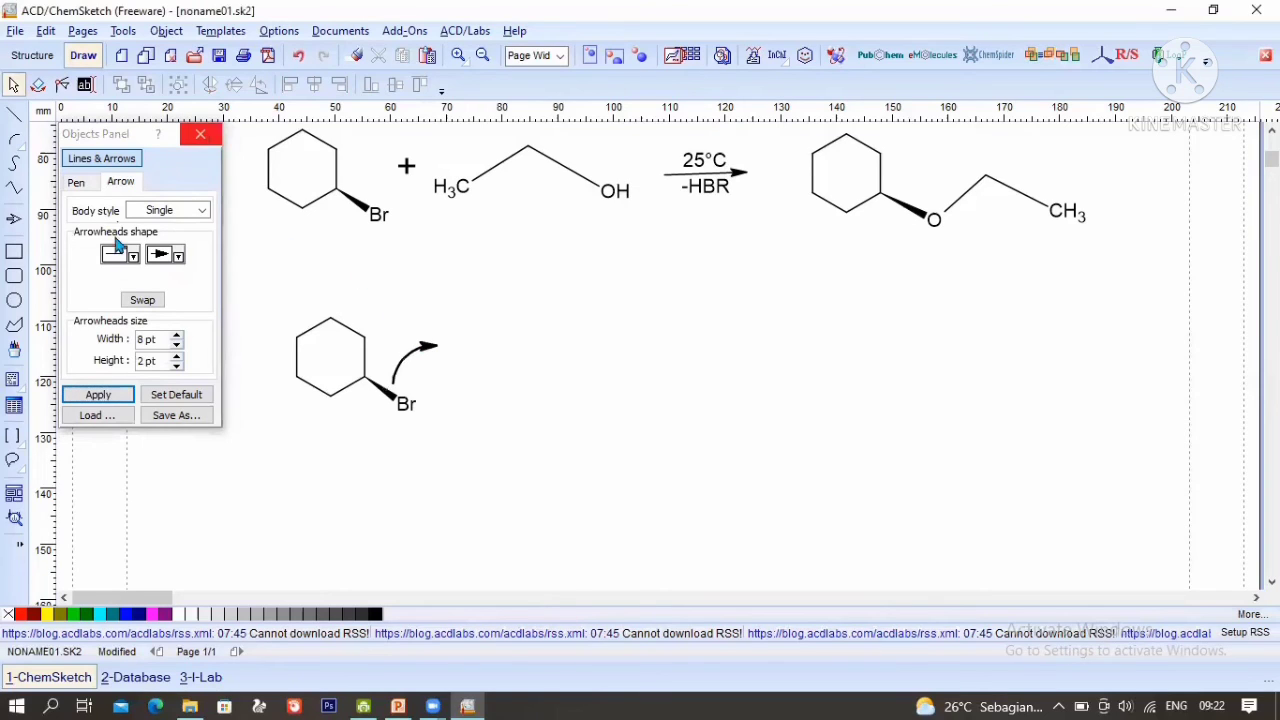
# Step: Reopen the curved arrow's line and arrow properties to review them
pyautogui.click(414, 358)
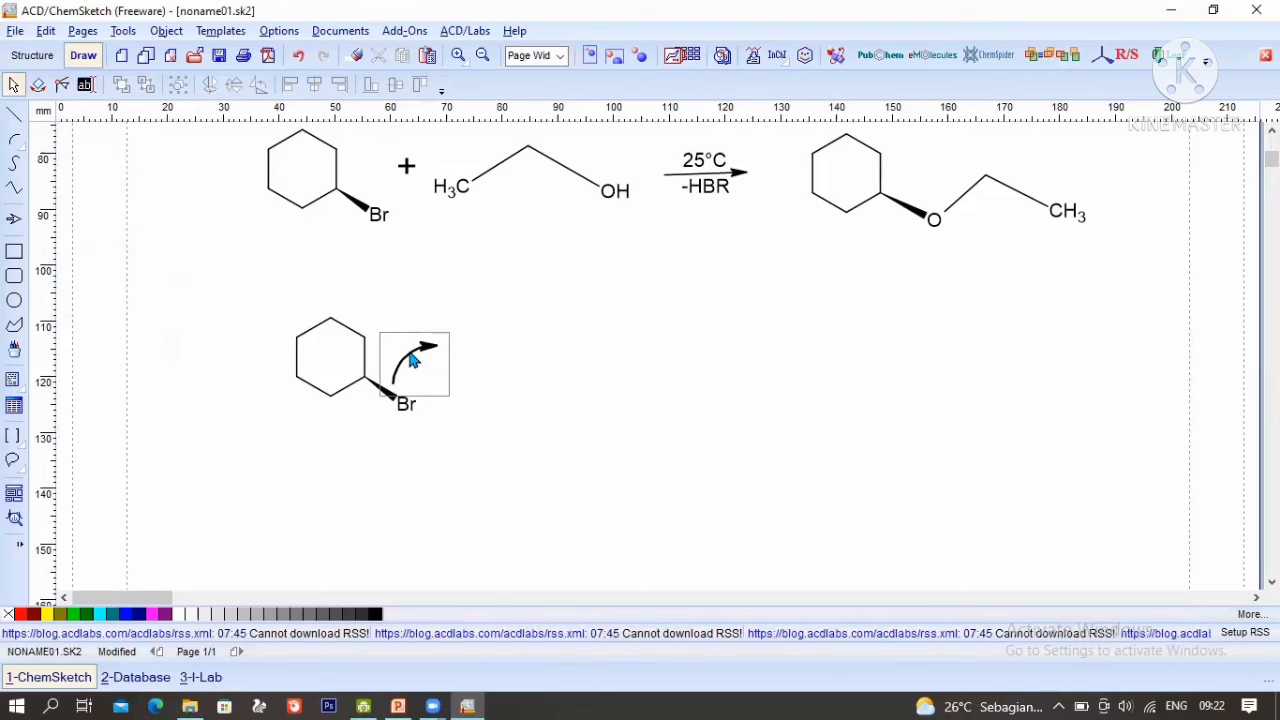
pyautogui.doubleClick(414, 362)
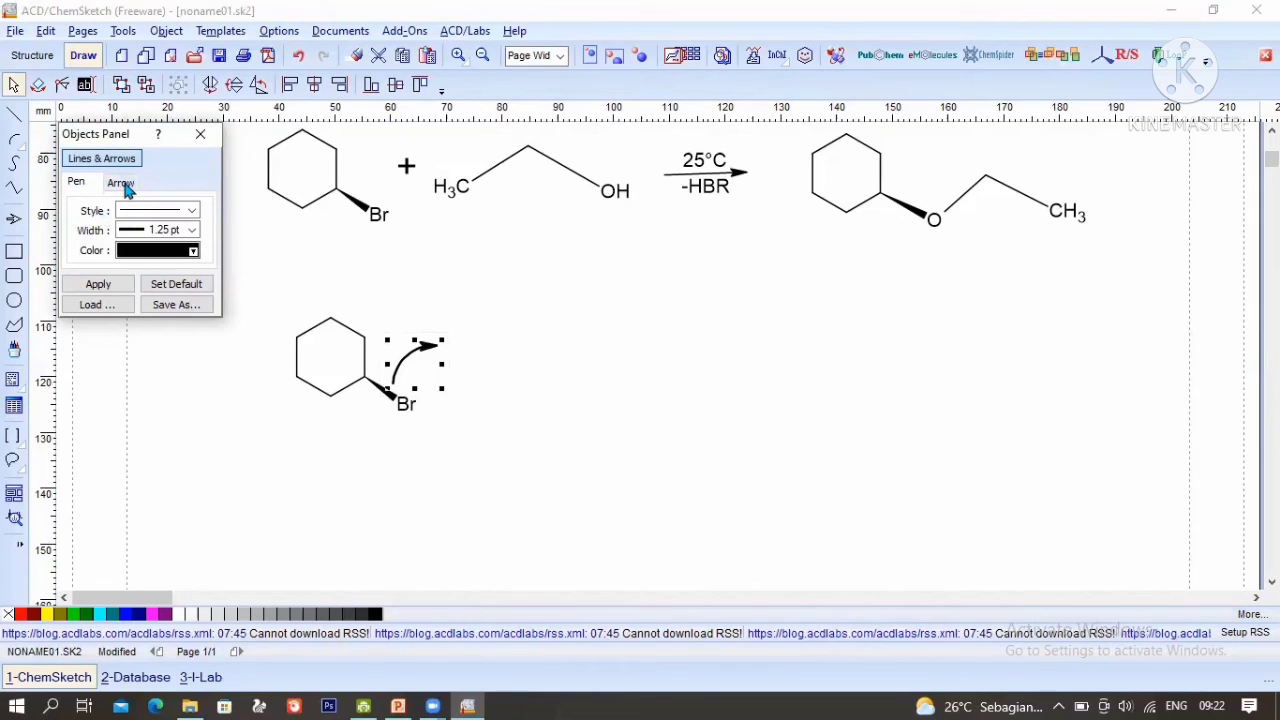
pyautogui.click(201, 135)
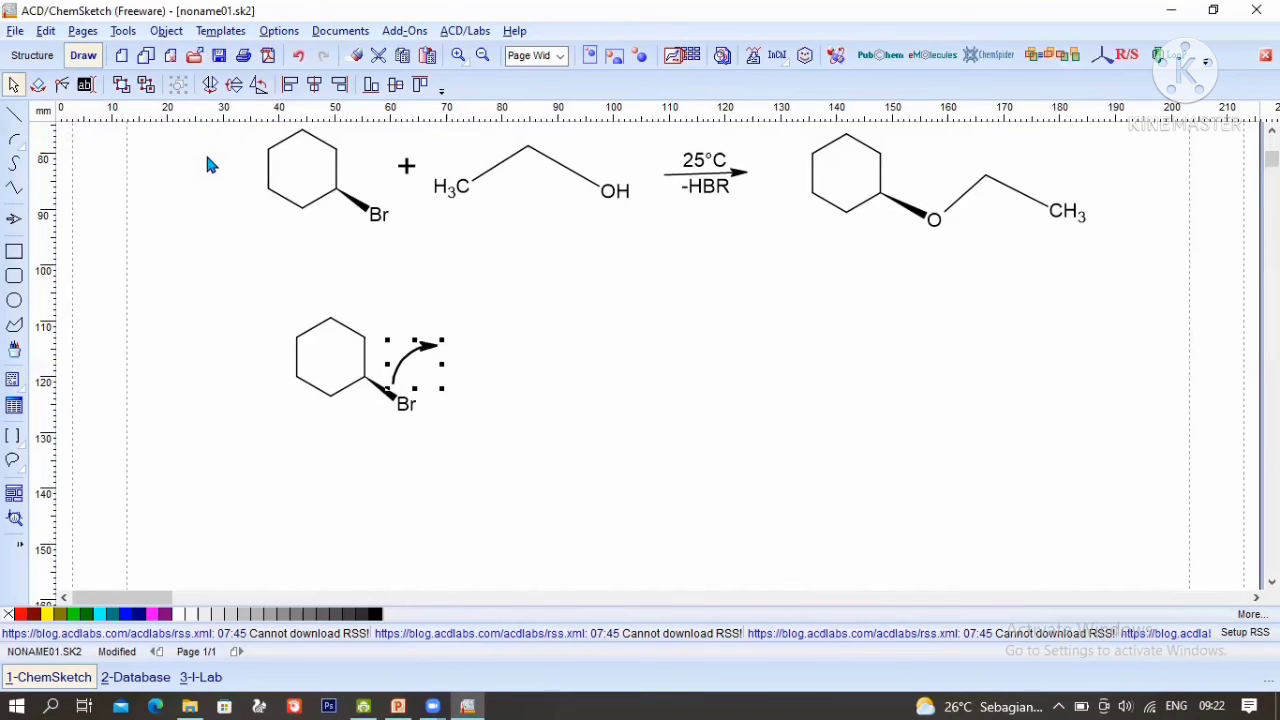
# Step: In Structure mode, draw a horizontal reaction arrow about 15 mm long to the right of the curved arrow
pyautogui.click(33, 57)
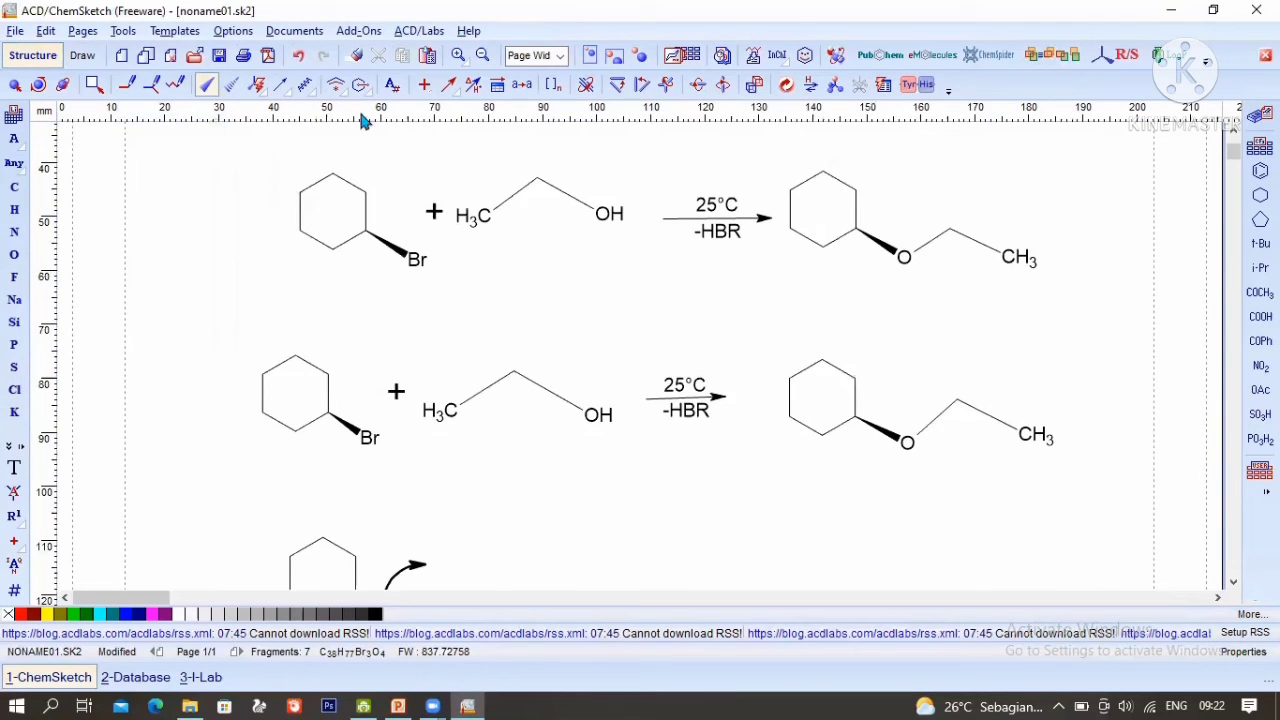
pyautogui.scroll(-2, 511, 202)
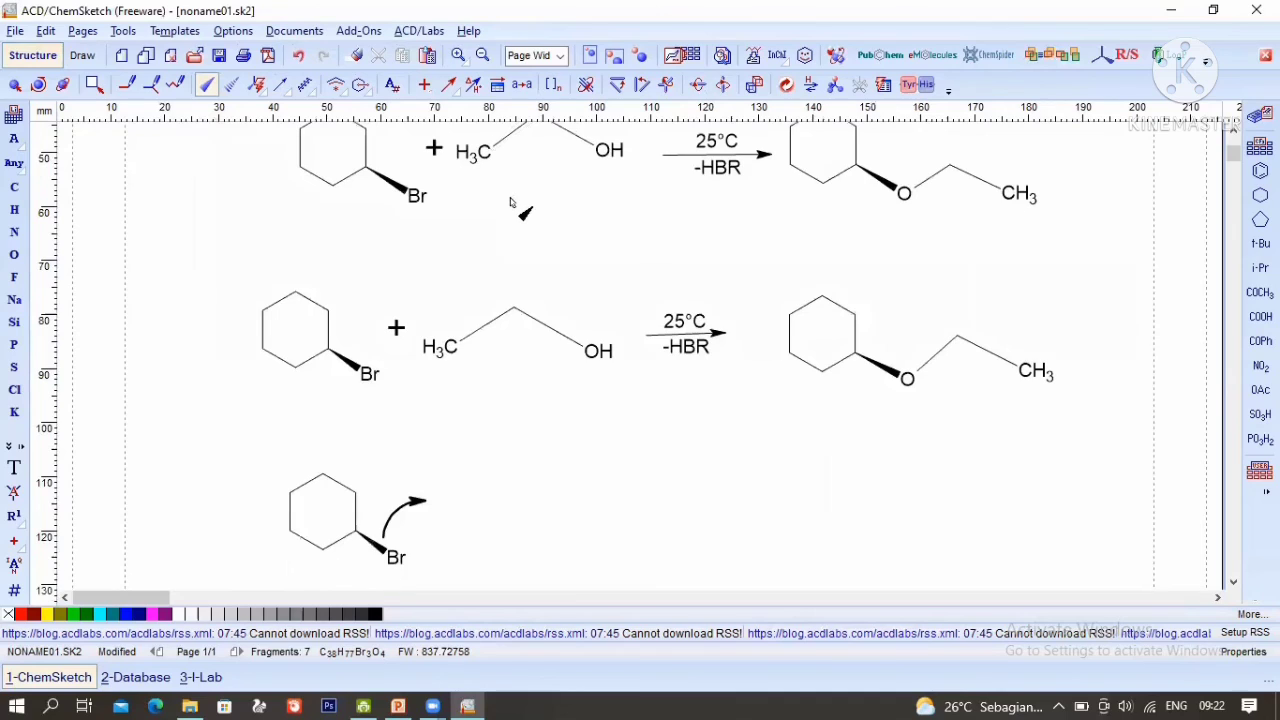
pyautogui.scroll(1, 510, 202)
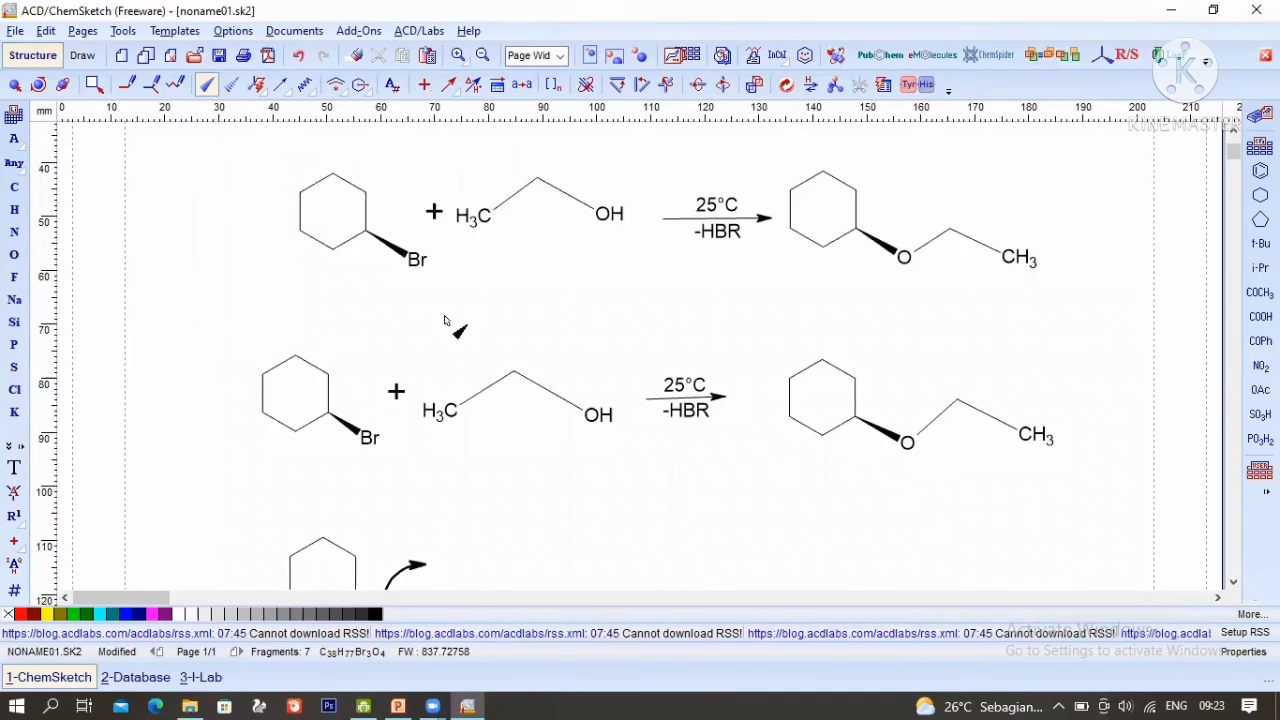
pyautogui.click(448, 85)
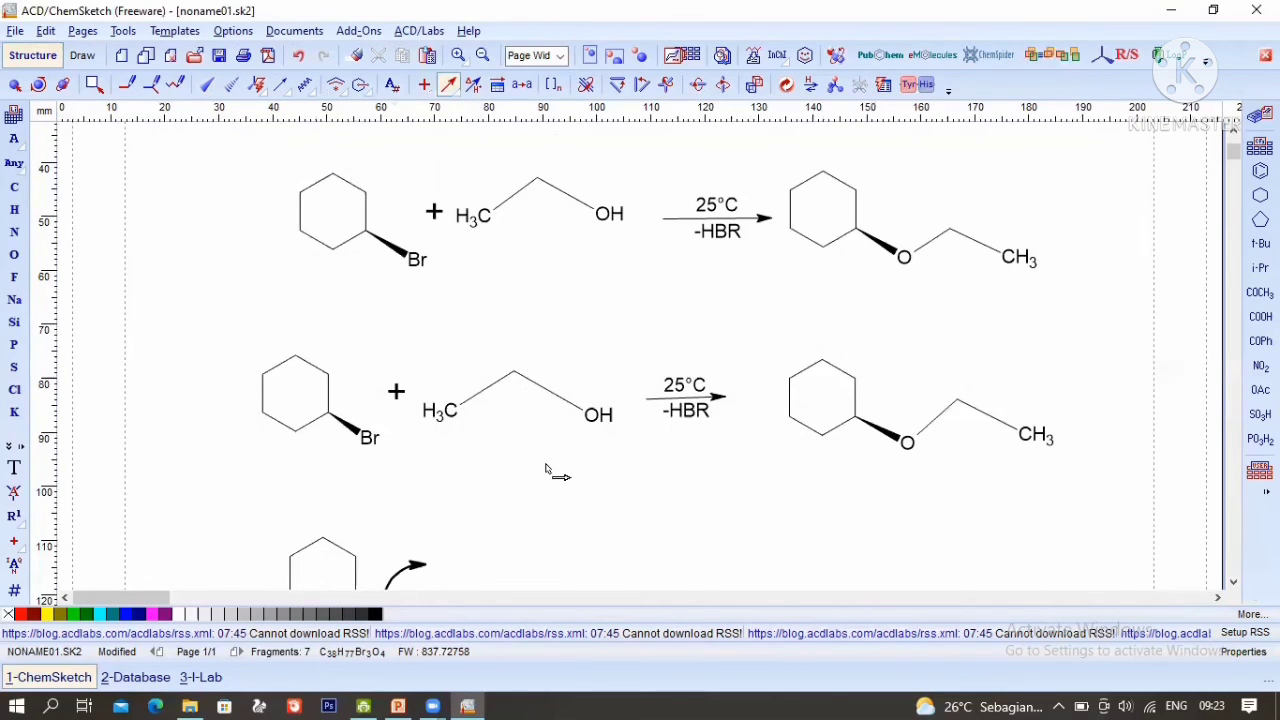
pyautogui.scroll(-3, 470, 452)
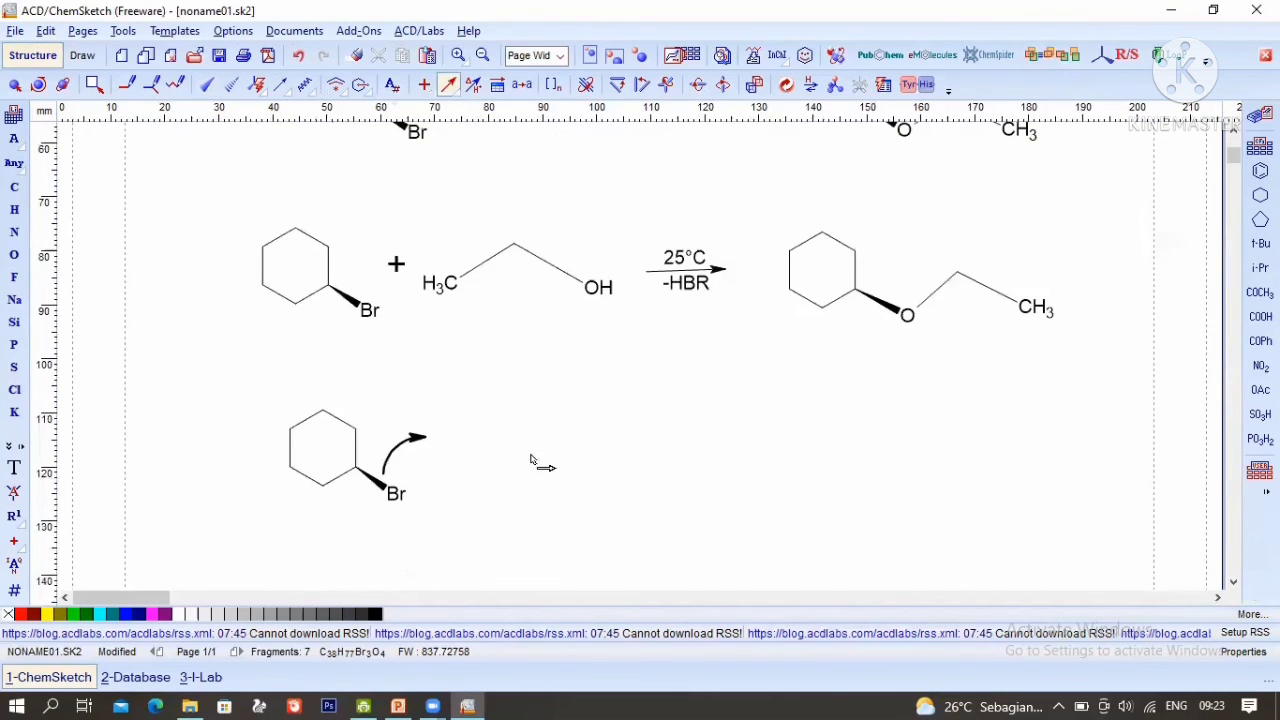
pyautogui.moveTo(548, 452); pyautogui.dragTo(530, 457)
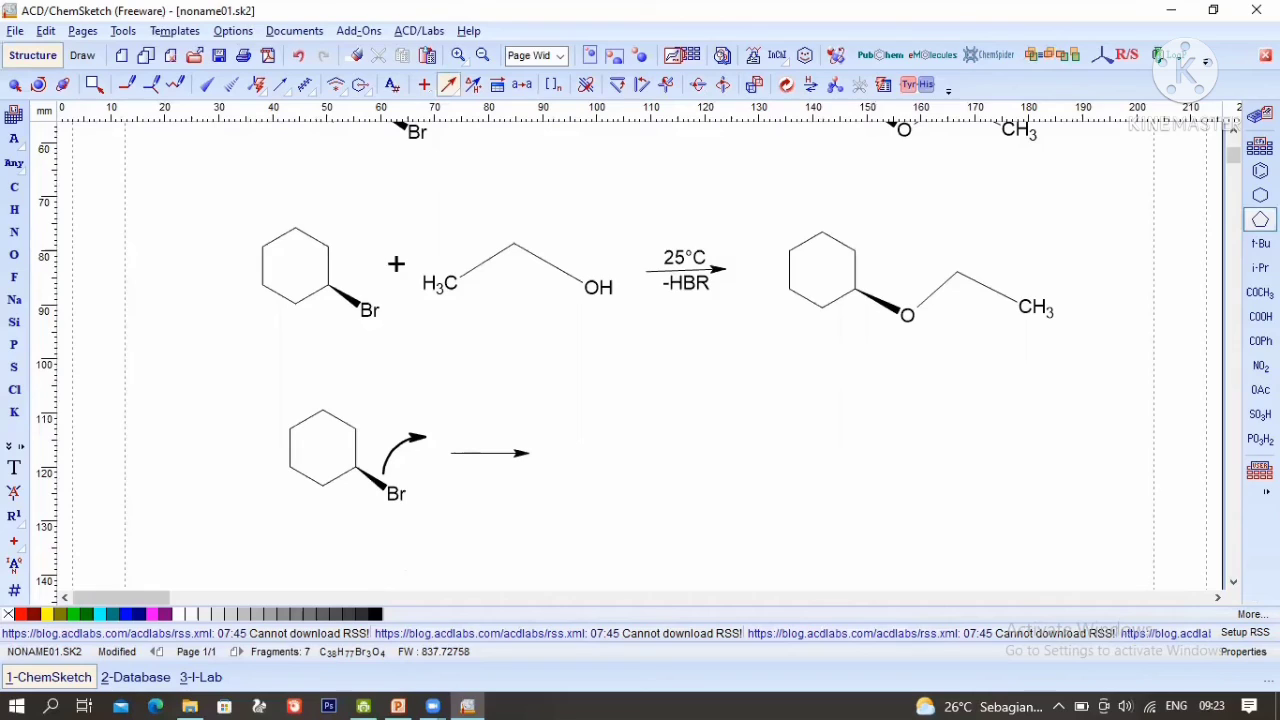
# Step: Place a cyclohexane ring to the right of the mechanism's reaction arrow
pyautogui.click(1260, 195)
pyautogui.click(640, 431)
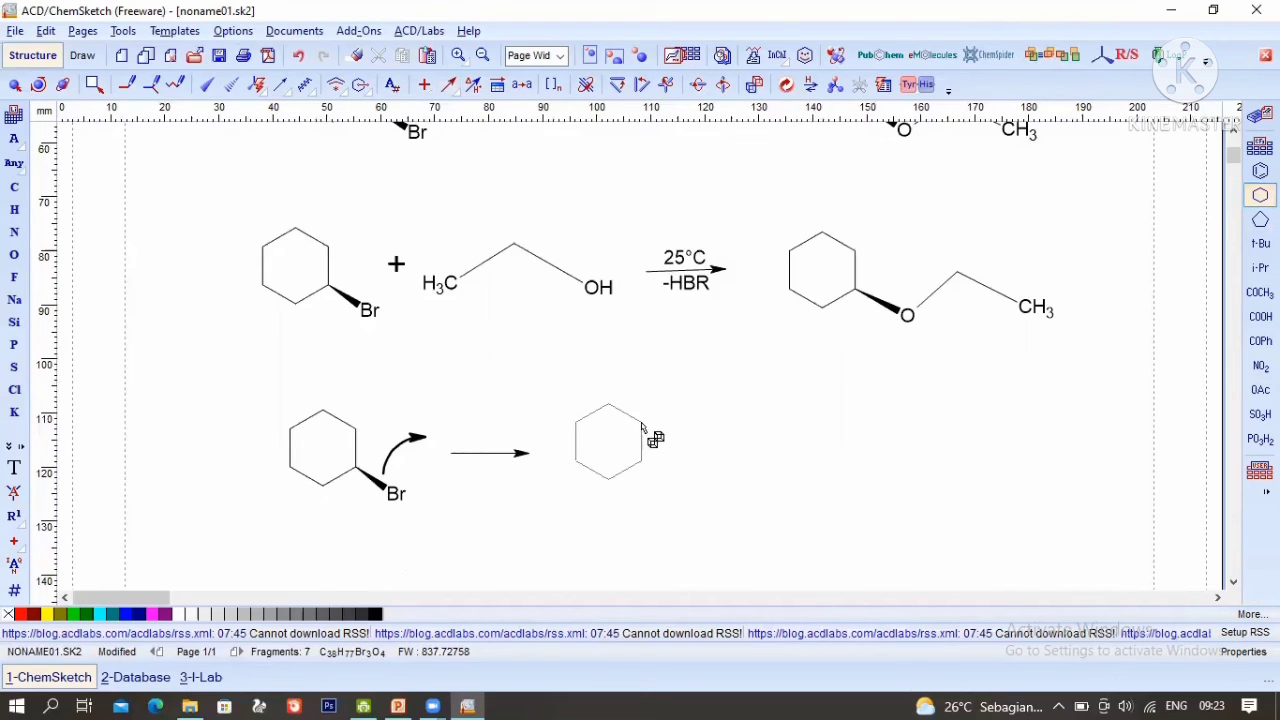
pyautogui.click(642, 428)
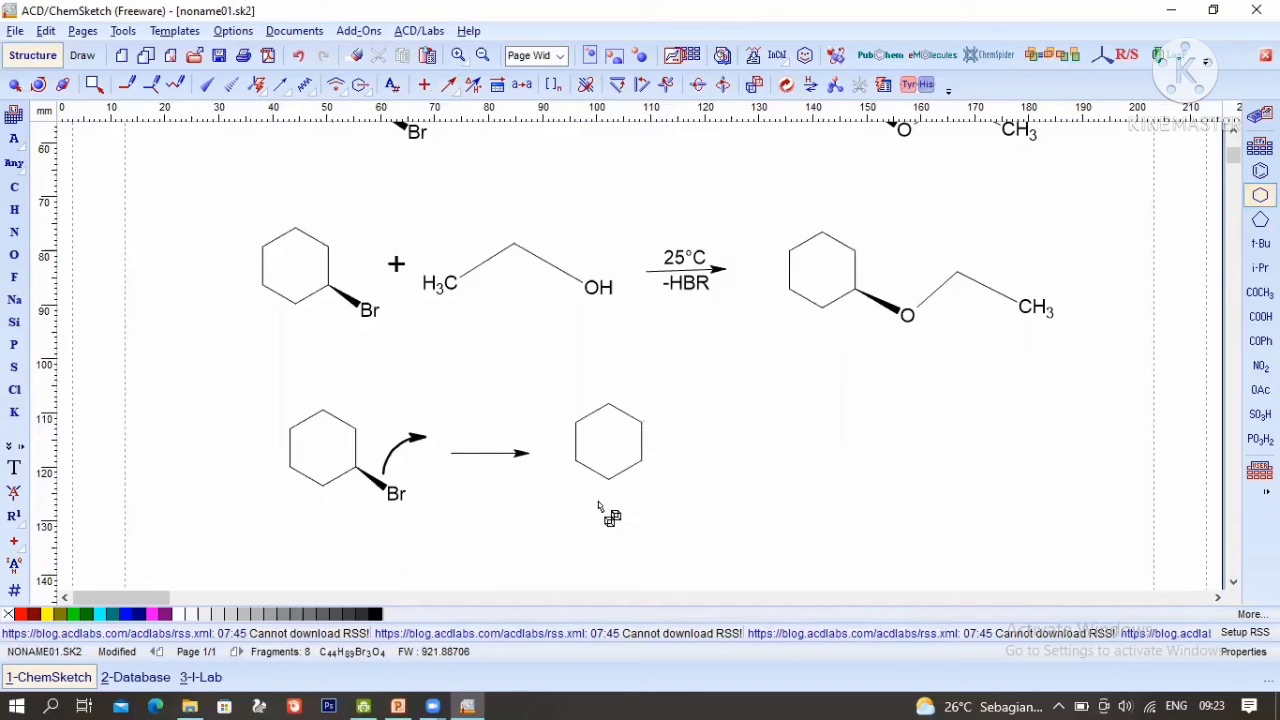
pyautogui.click(14, 116)
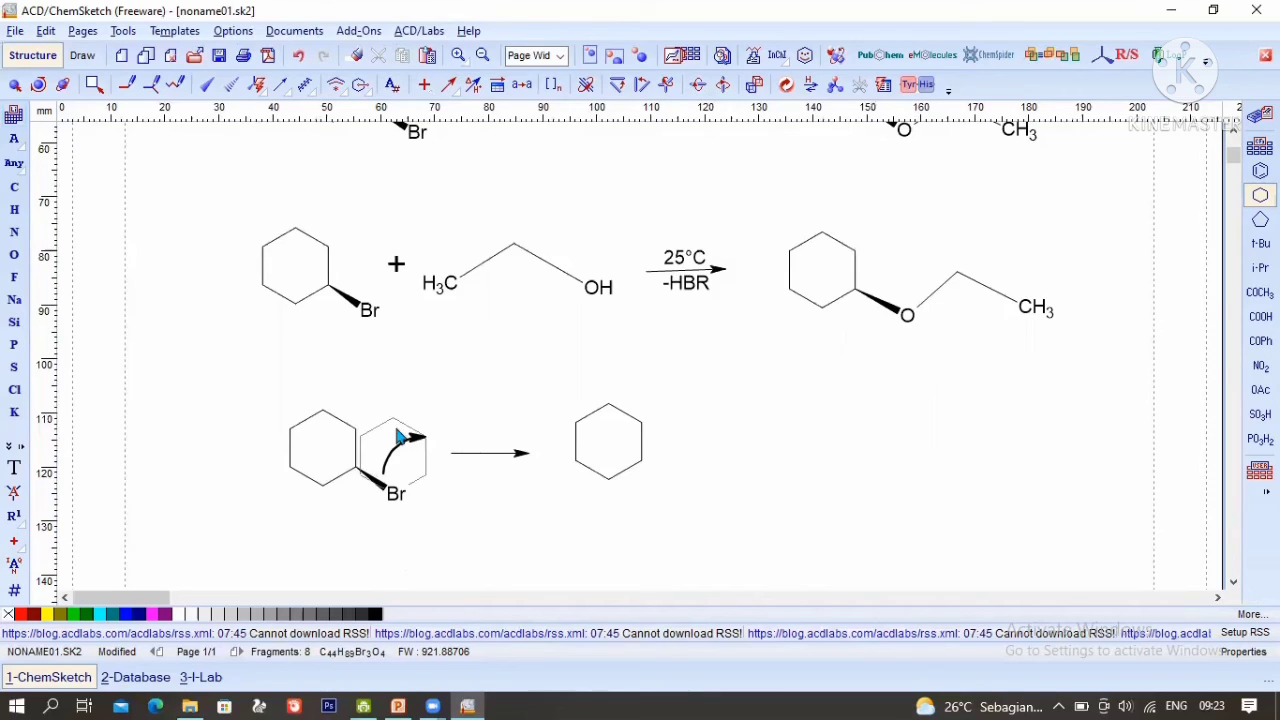
pyautogui.rightClick(362, 474)
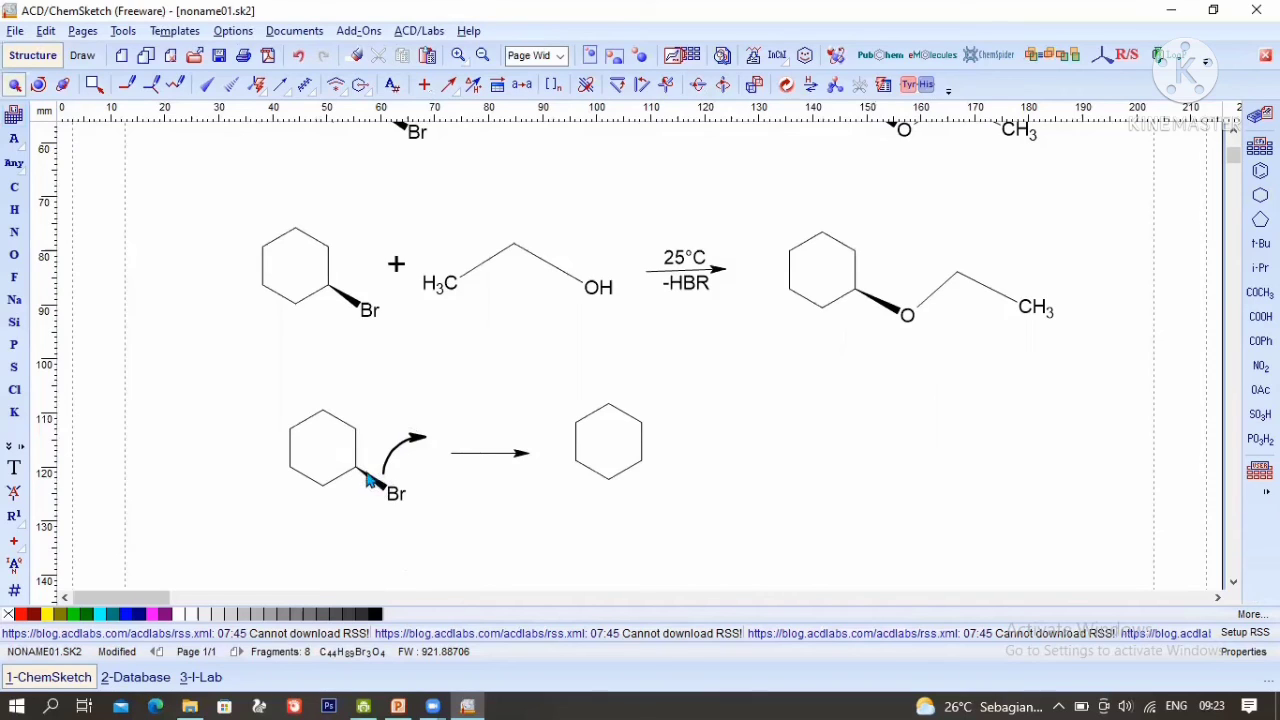
pyautogui.click(366, 482)
pyautogui.click(18, 187)
pyautogui.click(22, 446)
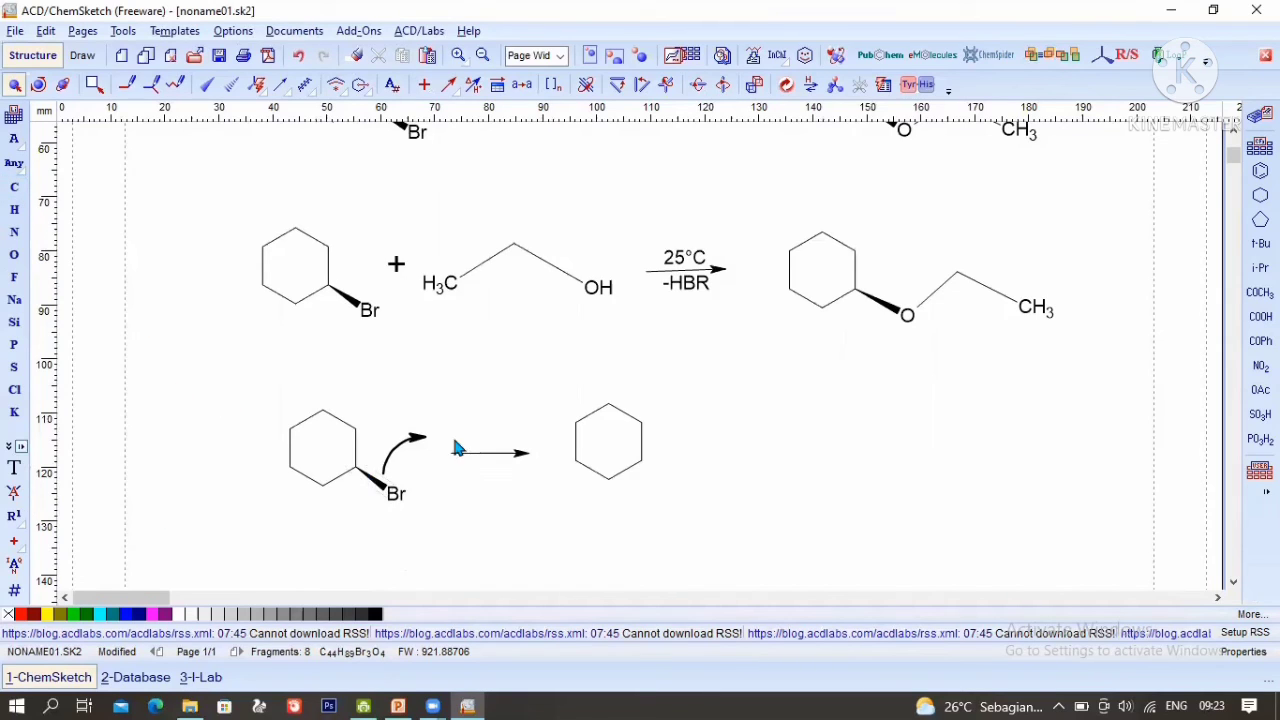
# Step: Add a positive charge to the lower-right carbon of the new cyclohexane ring
pyautogui.click(16, 546)
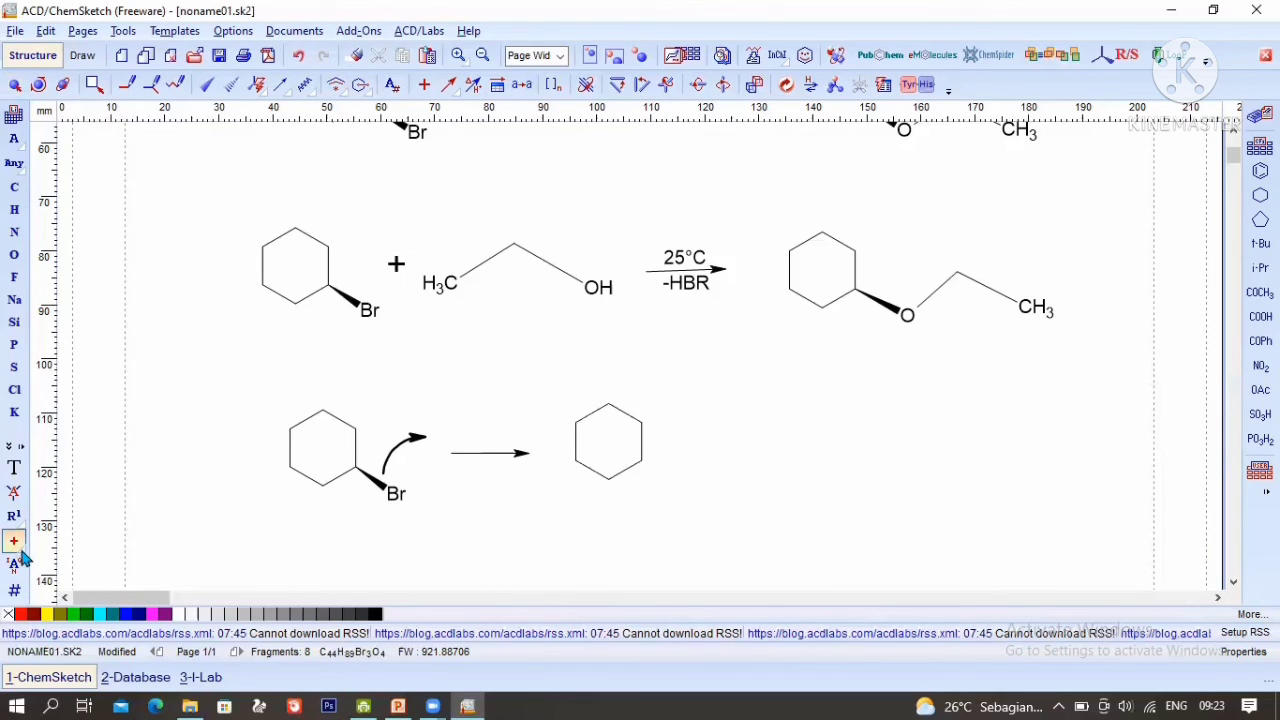
pyautogui.moveTo(22, 555)
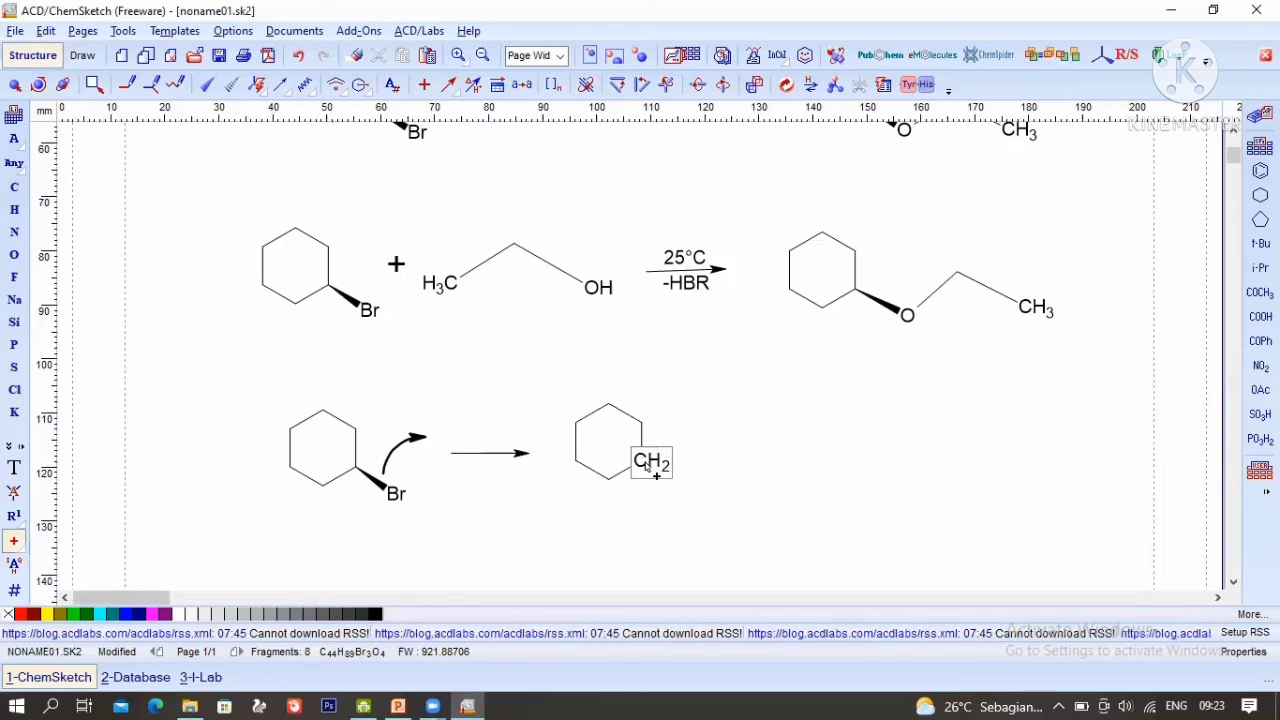
pyautogui.click(647, 467)
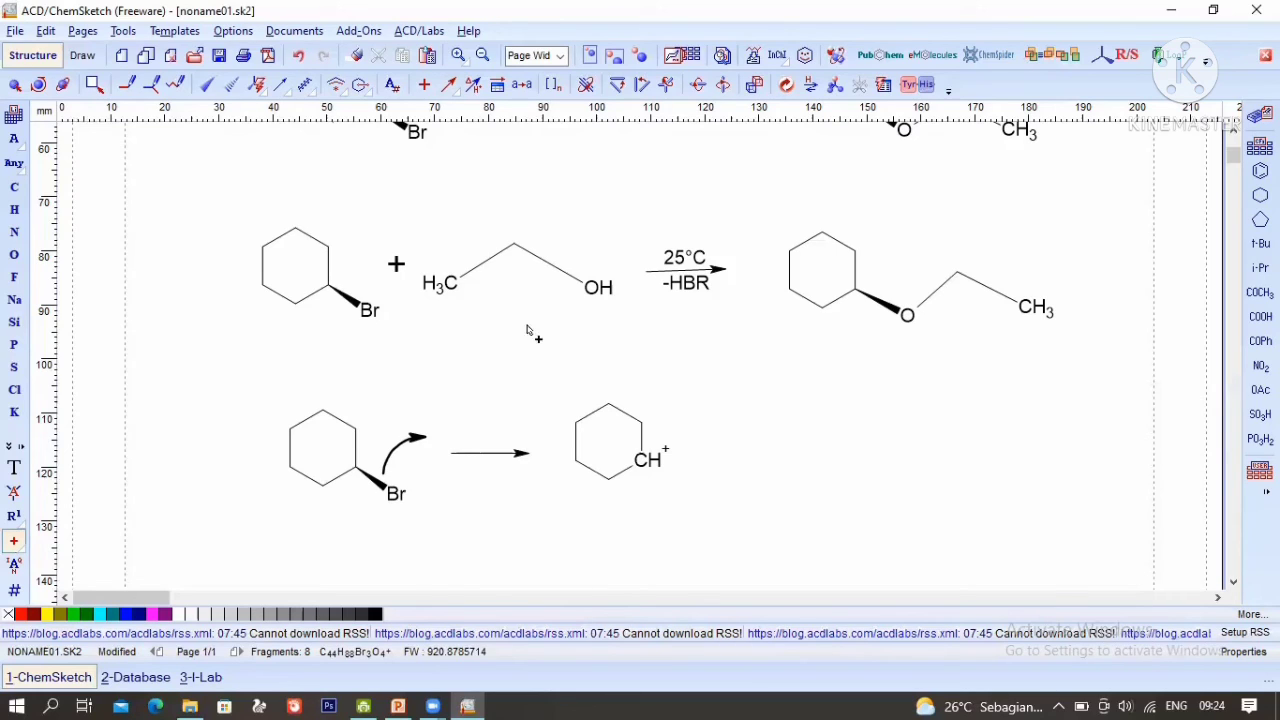
# Step: Place a reaction plus sign to the right of the cyclohexyl cation
pyautogui.click(424, 84)
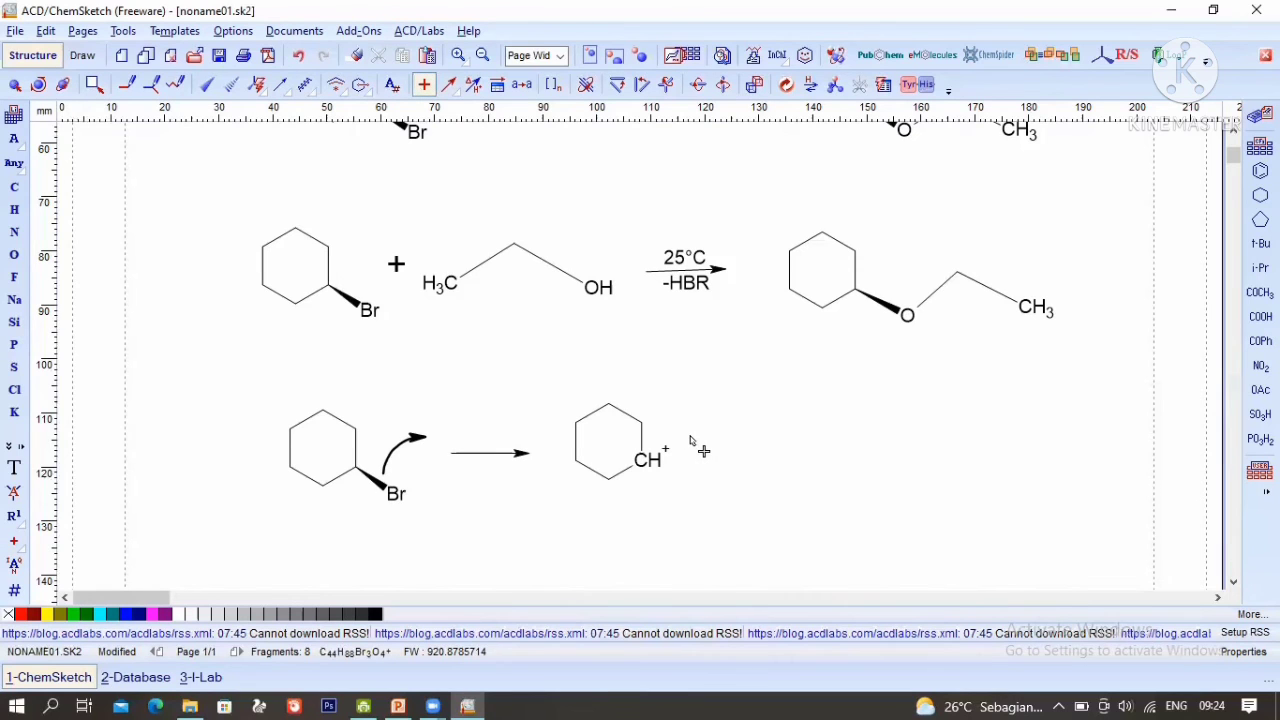
pyautogui.scroll(5, 703, 451)
pyautogui.scroll(-1, 703, 447)
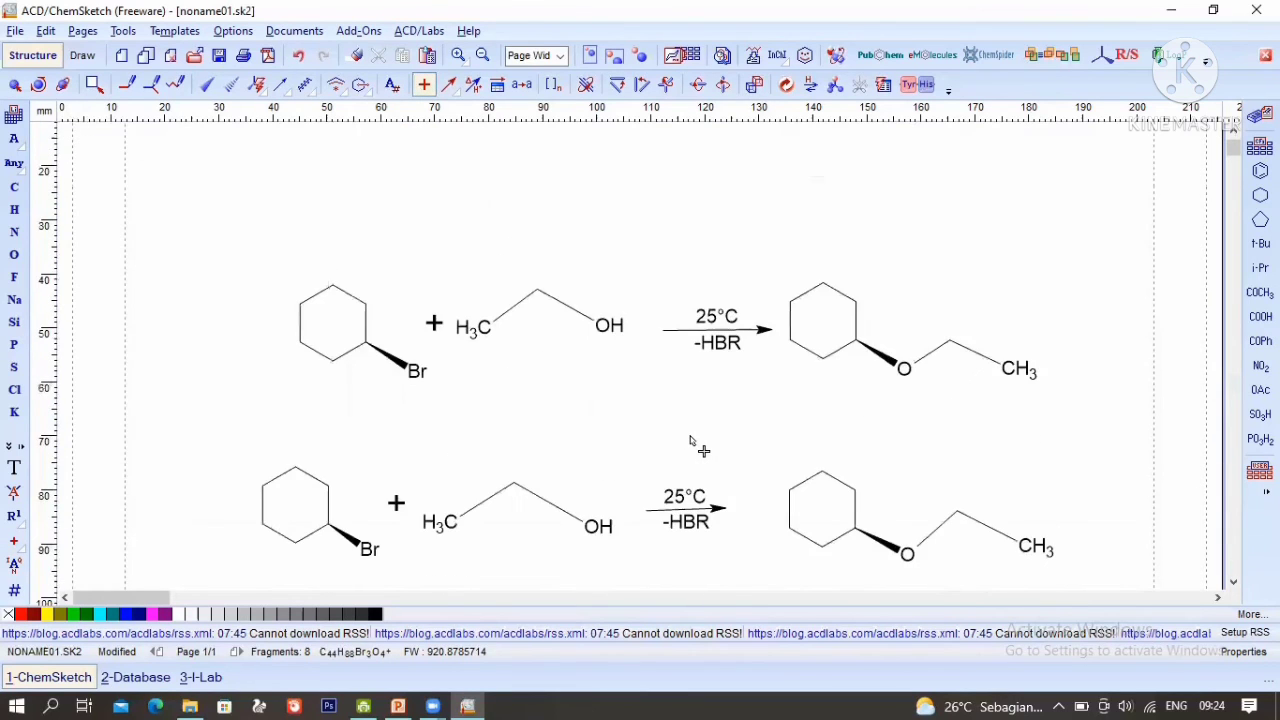
pyautogui.scroll(-2, 700, 420)
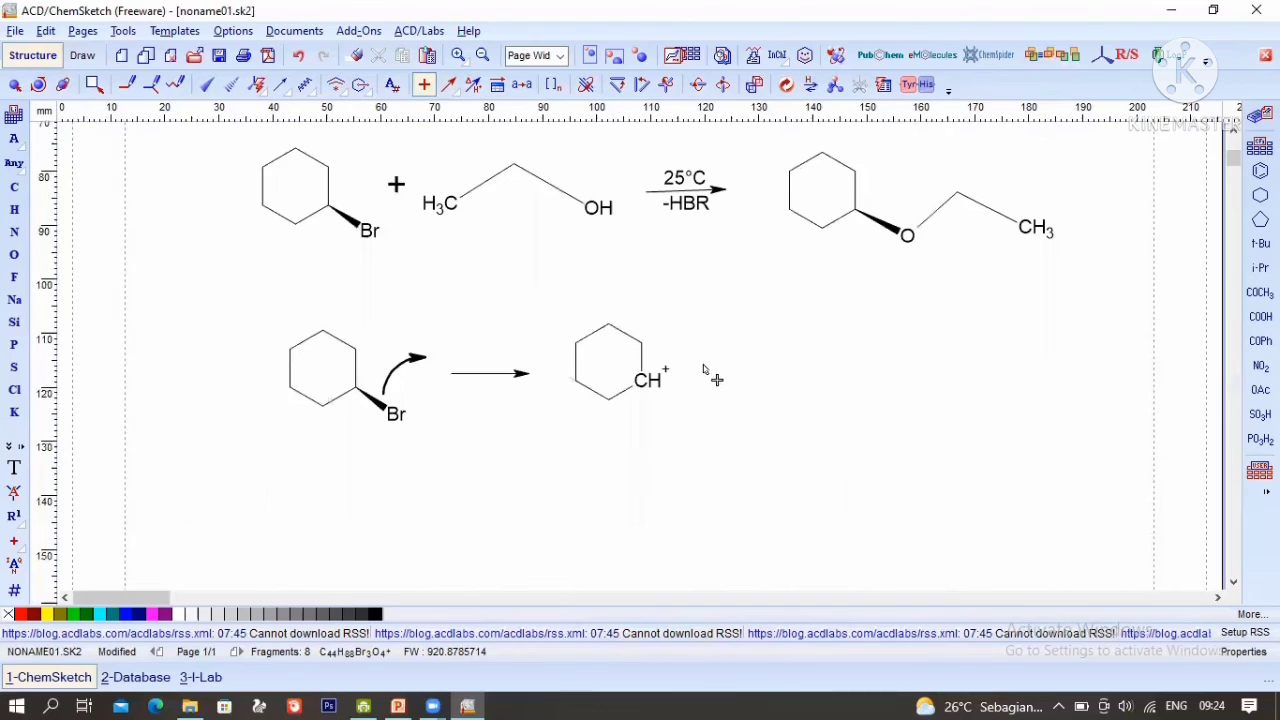
pyautogui.click(701, 366)
# Step: Draw a three-carbon zigzag chain to the right of the plus sign and delete its last carbon
pyautogui.click(10, 192)
pyautogui.click(752, 386)
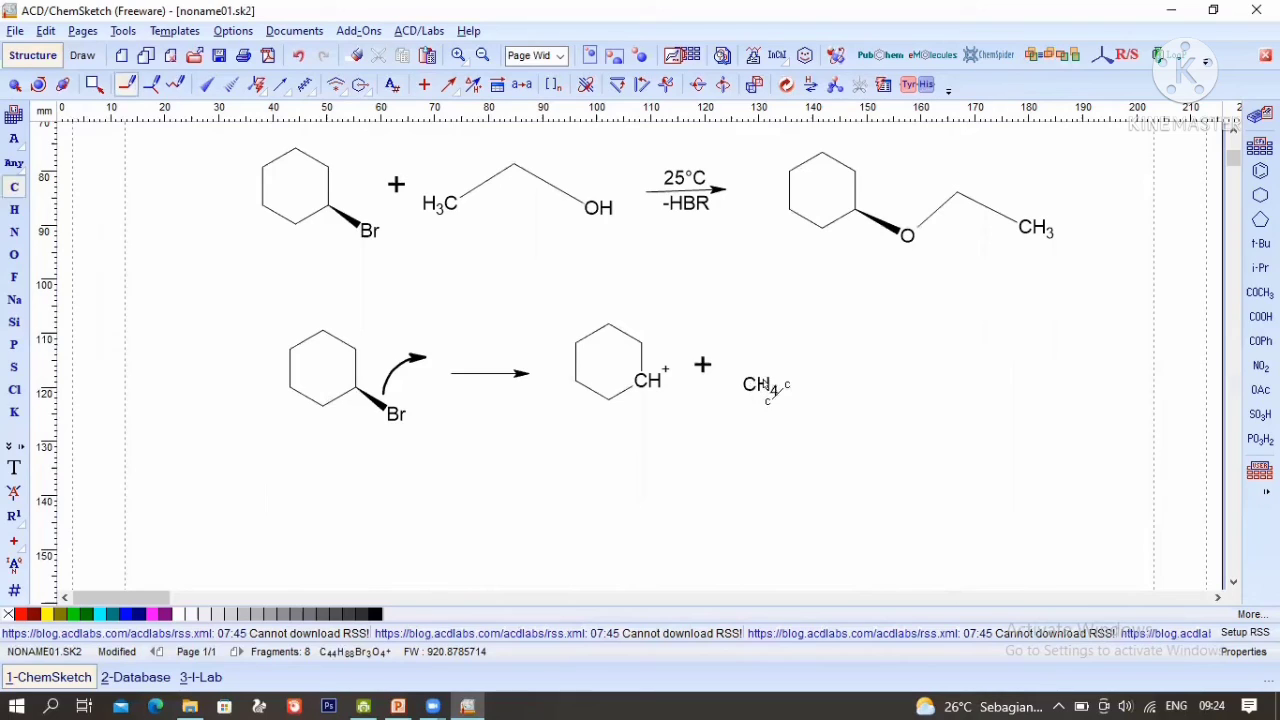
pyautogui.moveTo(765, 385); pyautogui.dragTo(807, 346)
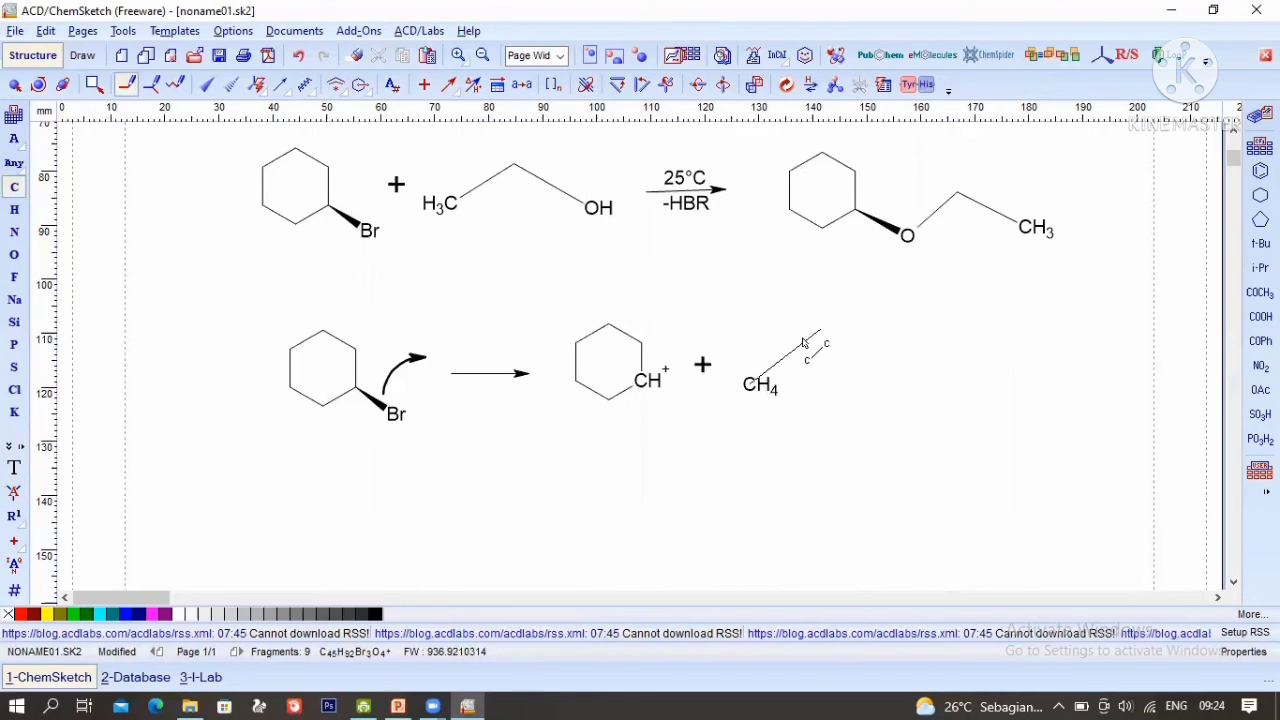
pyautogui.click(840, 365)
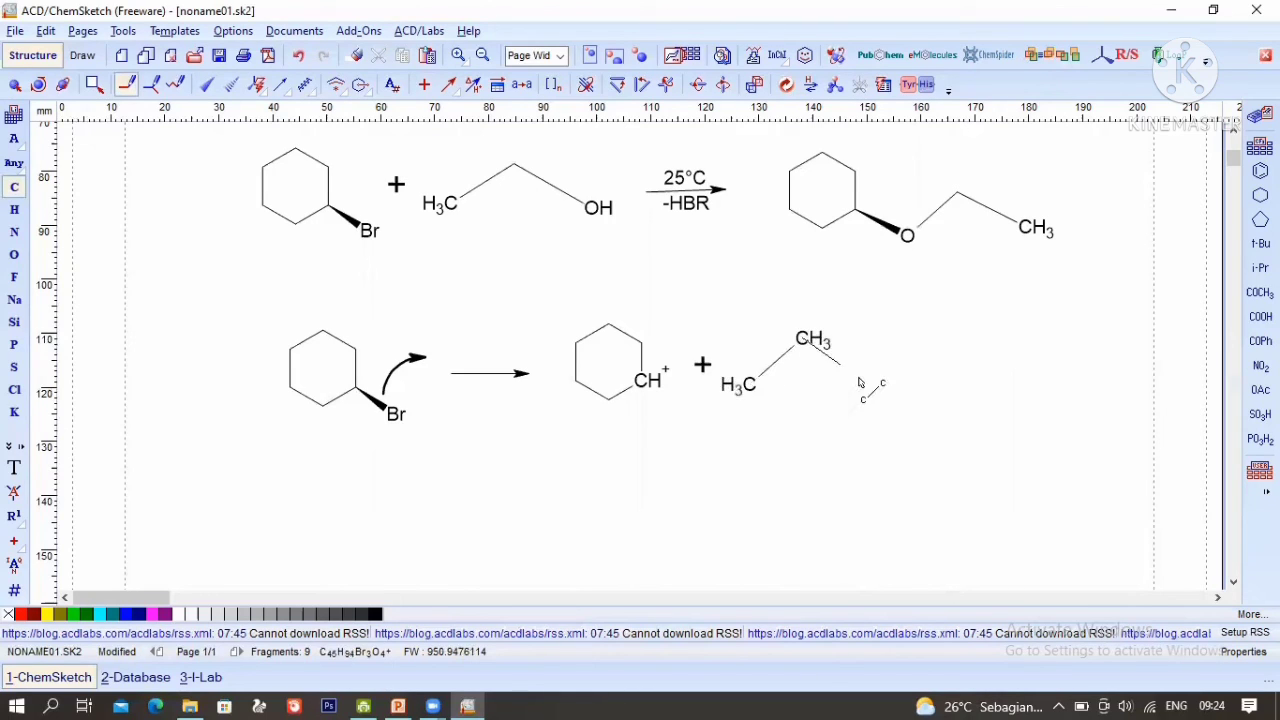
pyautogui.click(858, 382)
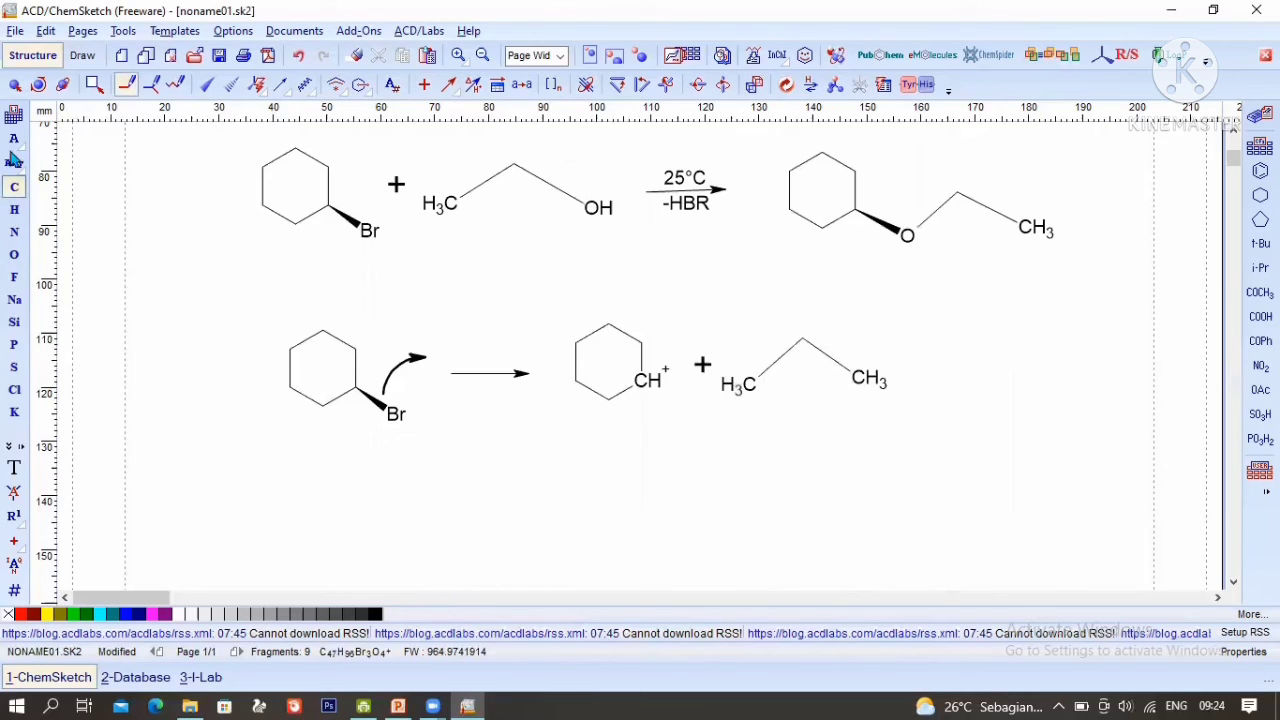
pyautogui.click(355, 55)
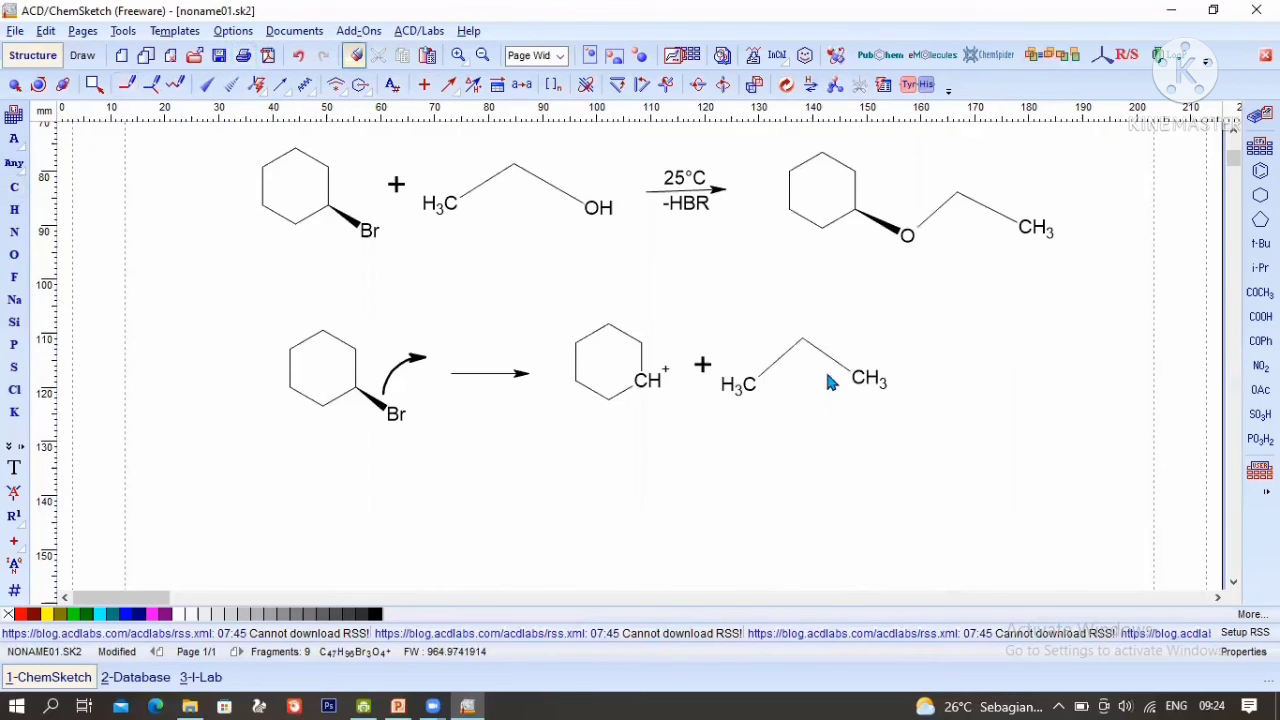
pyautogui.click(871, 388)
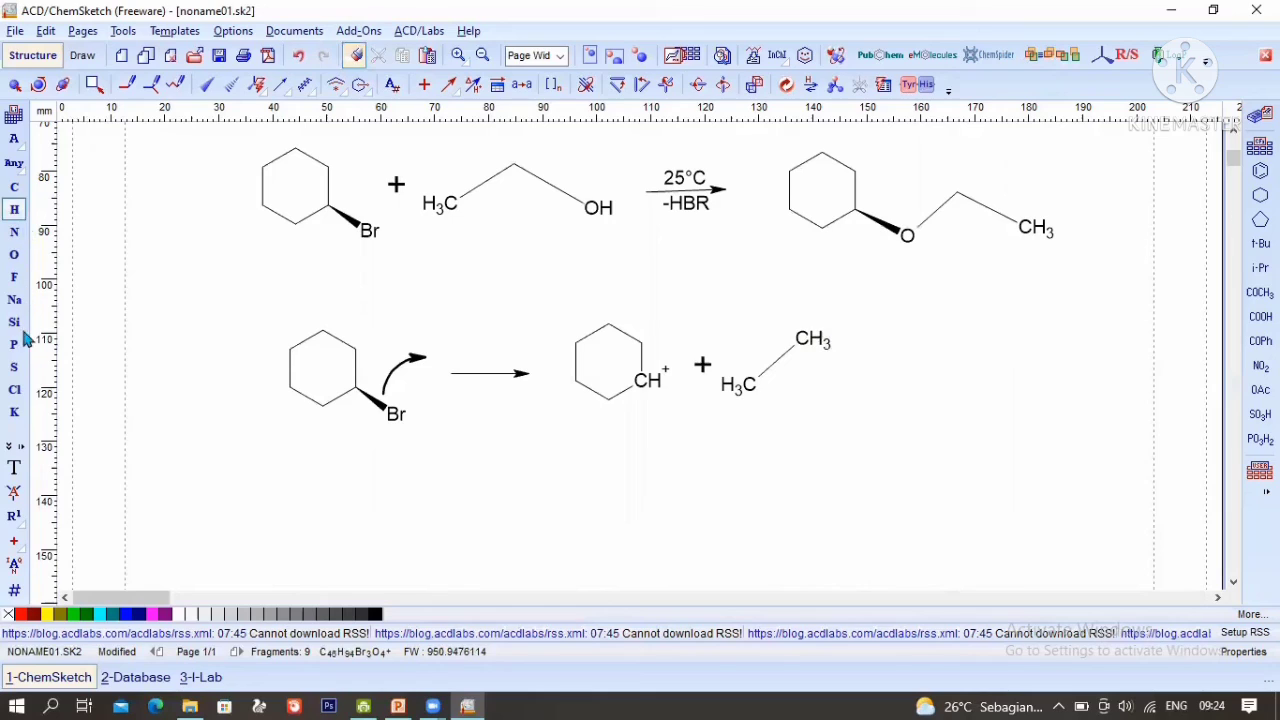
# Step: Bond an OH group to the open end of the two-carbon chain and draw an arc beneath it from OH to the cation's CH carbon
pyautogui.moveTo(816, 340); pyautogui.dragTo(849, 382)
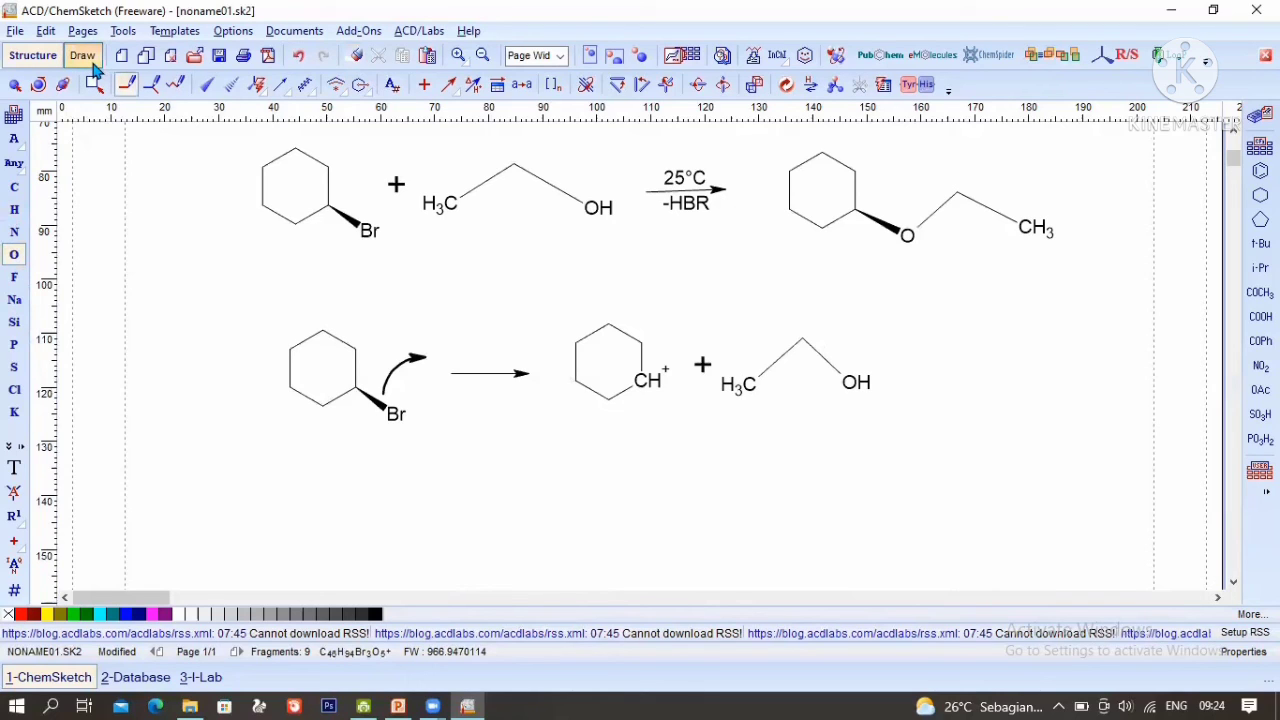
pyautogui.click(84, 56)
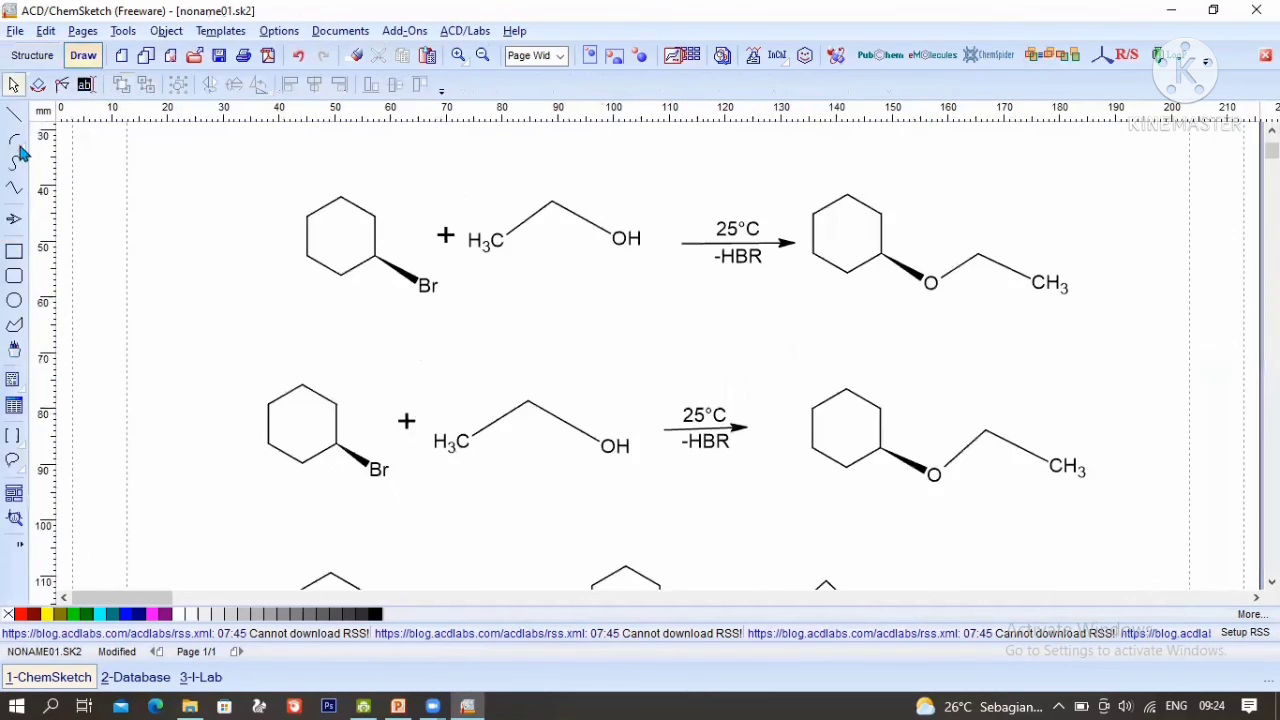
pyautogui.click(16, 142)
pyautogui.scroll(-5, 800, 315)
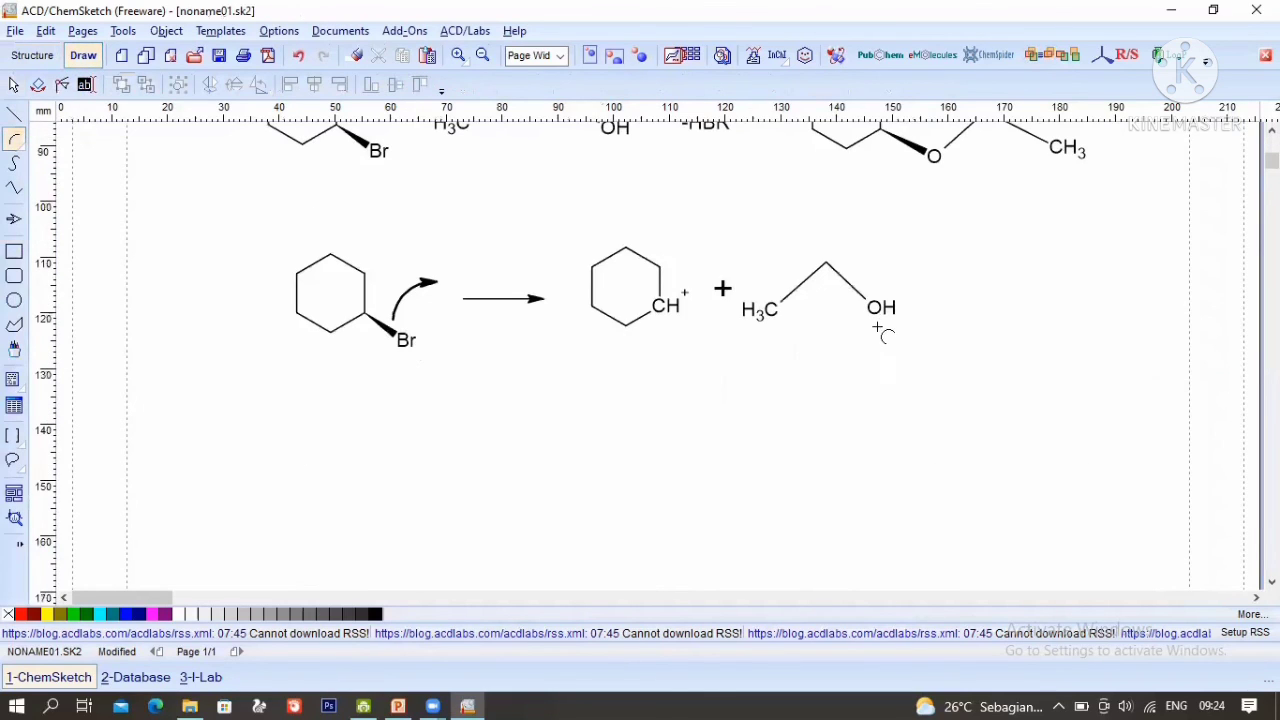
pyautogui.moveTo(876, 321)
pyautogui.mouseDown()
pyautogui.moveTo(748, 393)
pyautogui.moveTo(760, 391)
pyautogui.mouseUp()
pyautogui.hotkey('ctrl', 'z')
pyautogui.moveTo(668, 325); pyautogui.dragTo(668, 326)
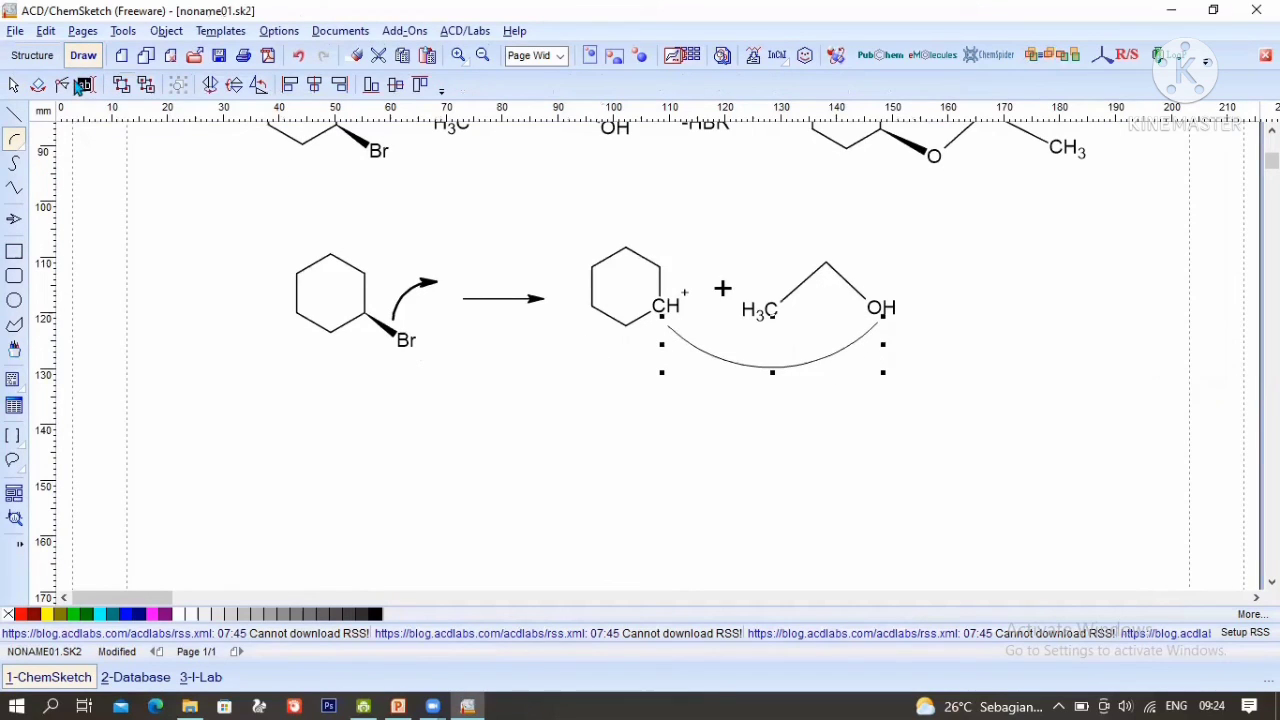
# Step: Set the arc's line width to 1.25 pt and give it a solid arrowhead at the cyclohexyl cation end
pyautogui.rightClick(188, 203)
pyautogui.rightClick(672, 352)
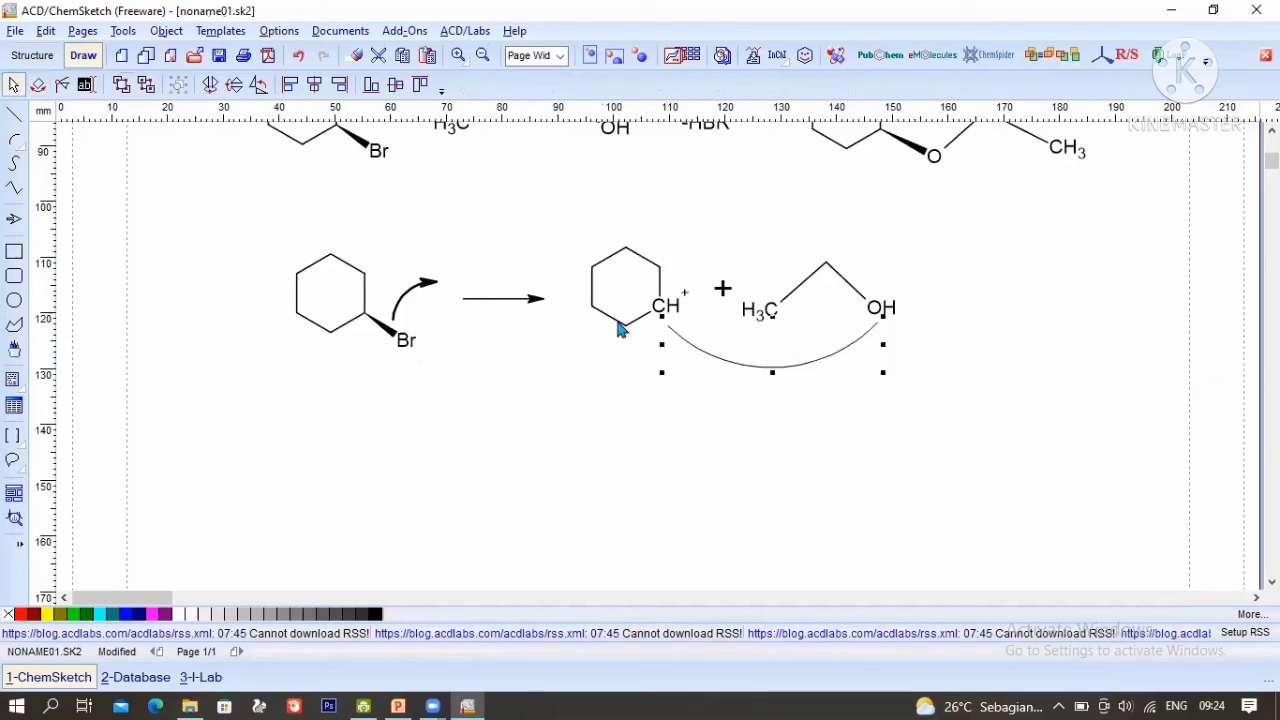
pyautogui.click(728, 363)
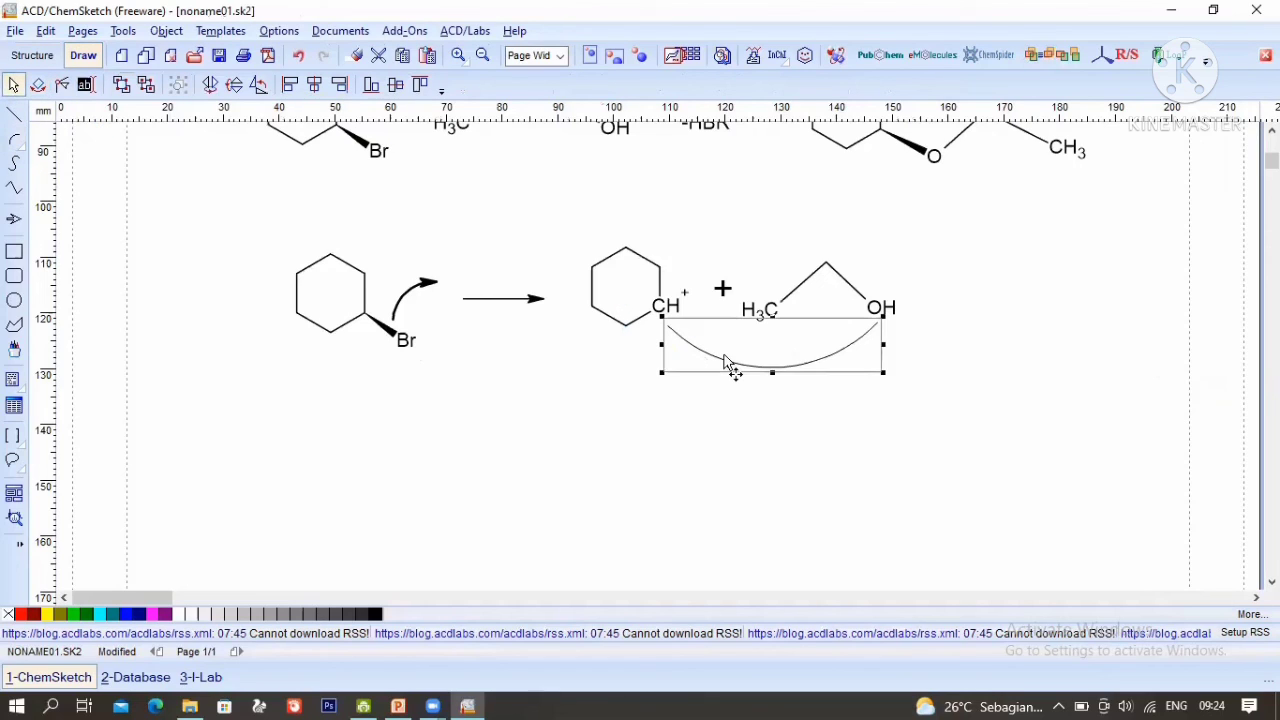
pyautogui.doubleClick(728, 363)
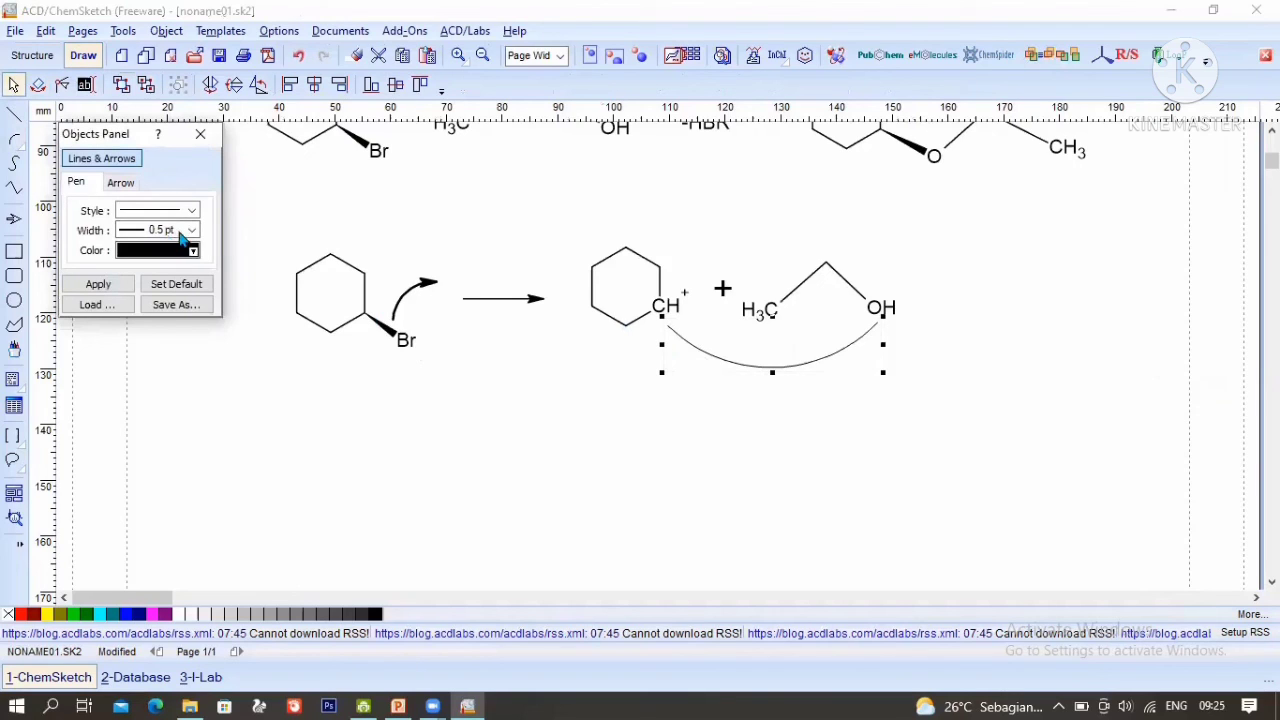
pyautogui.click(190, 231)
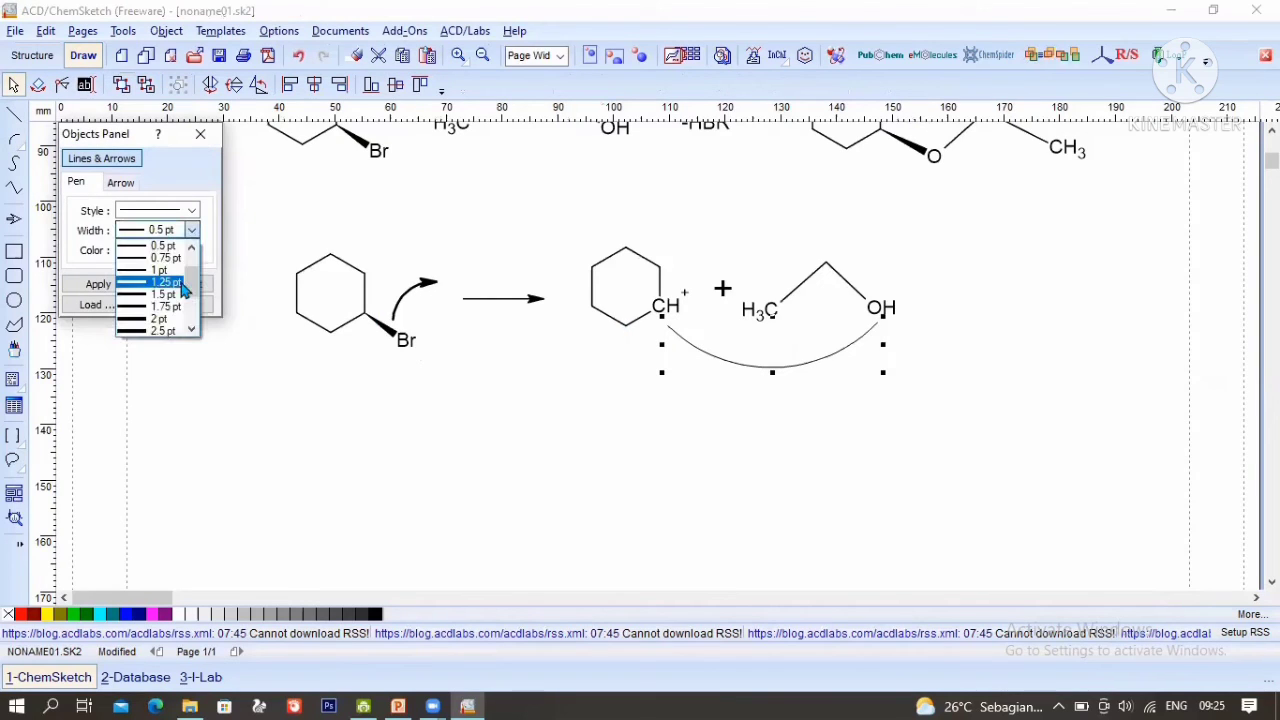
pyautogui.click(127, 186)
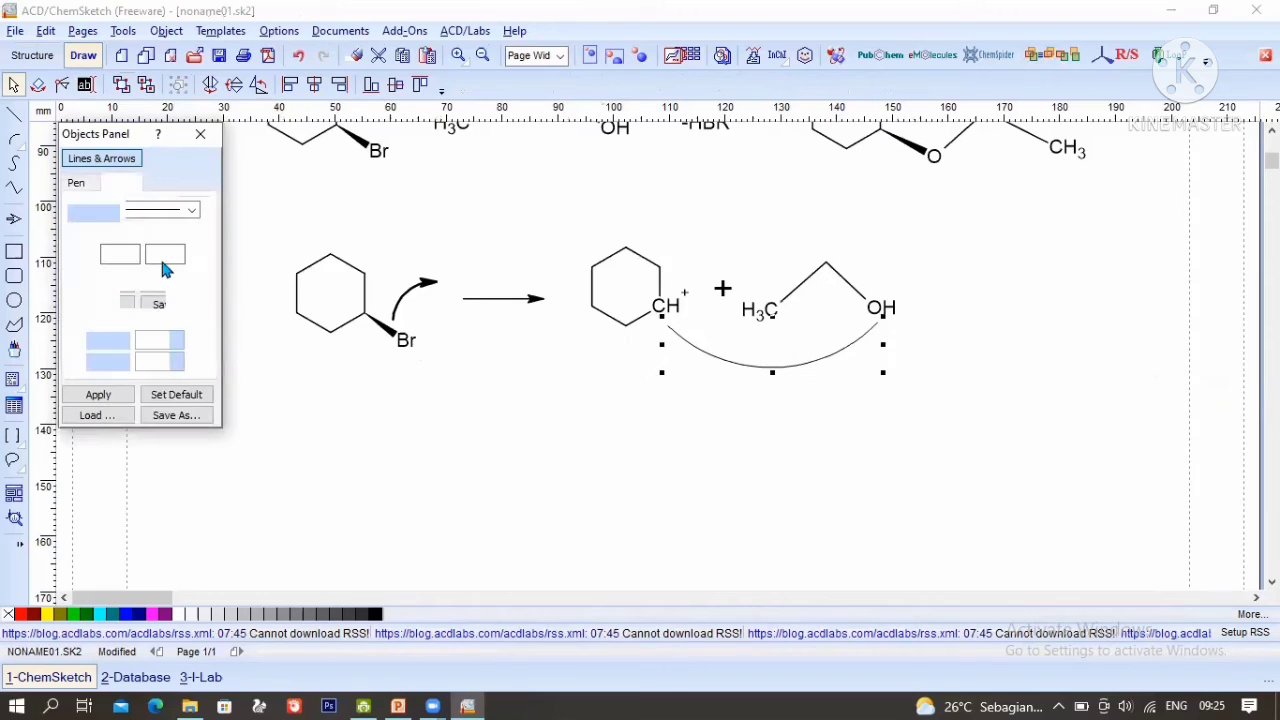
pyautogui.click(178, 256)
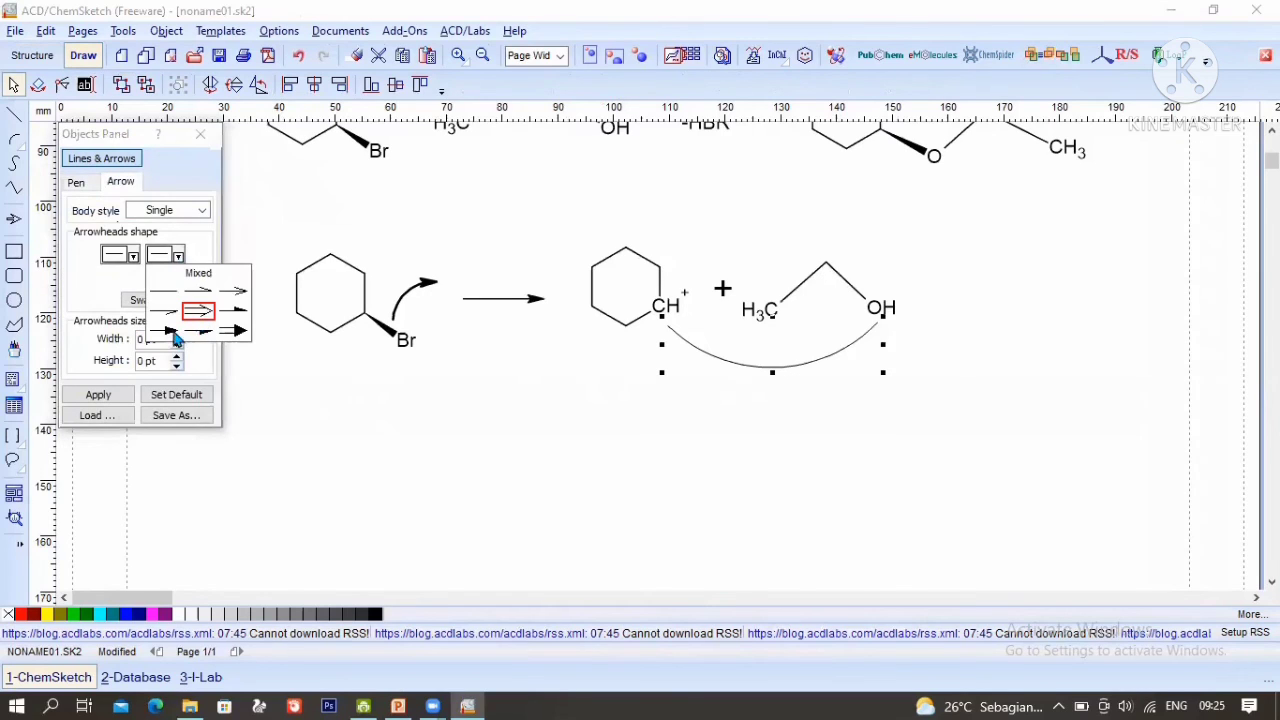
pyautogui.click(194, 309)
pyautogui.click(102, 396)
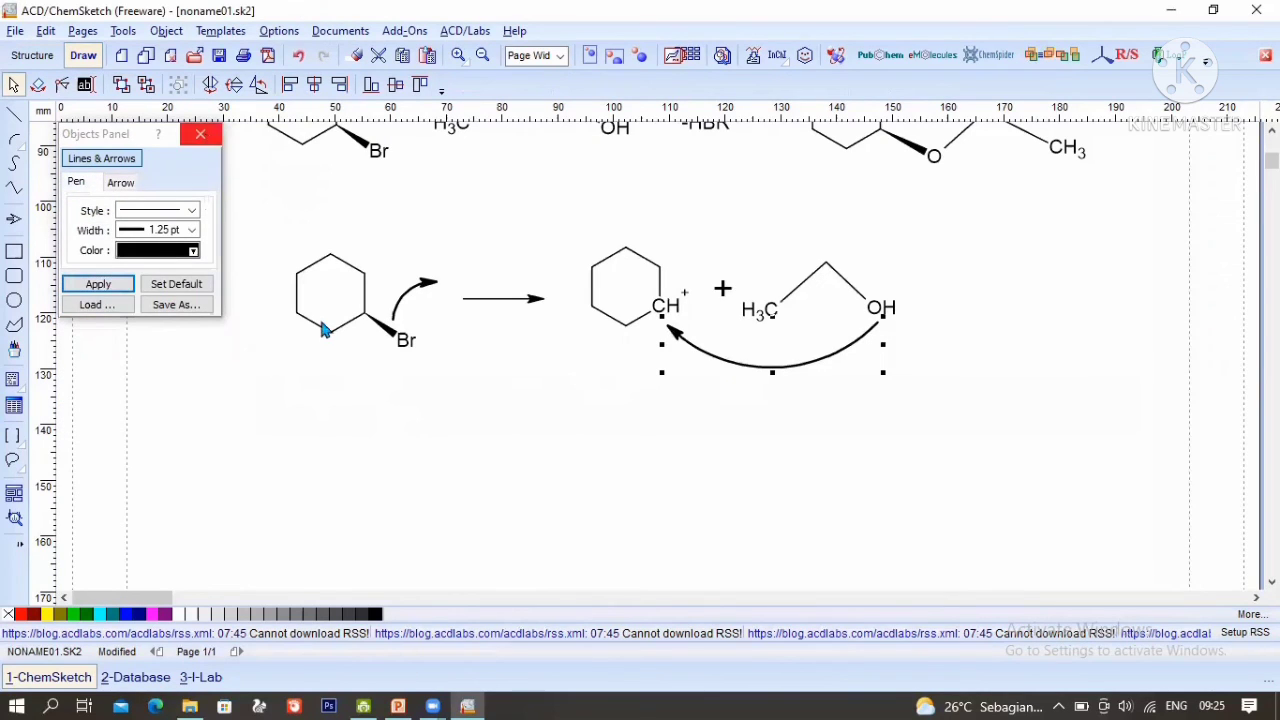
pyautogui.click(200, 133)
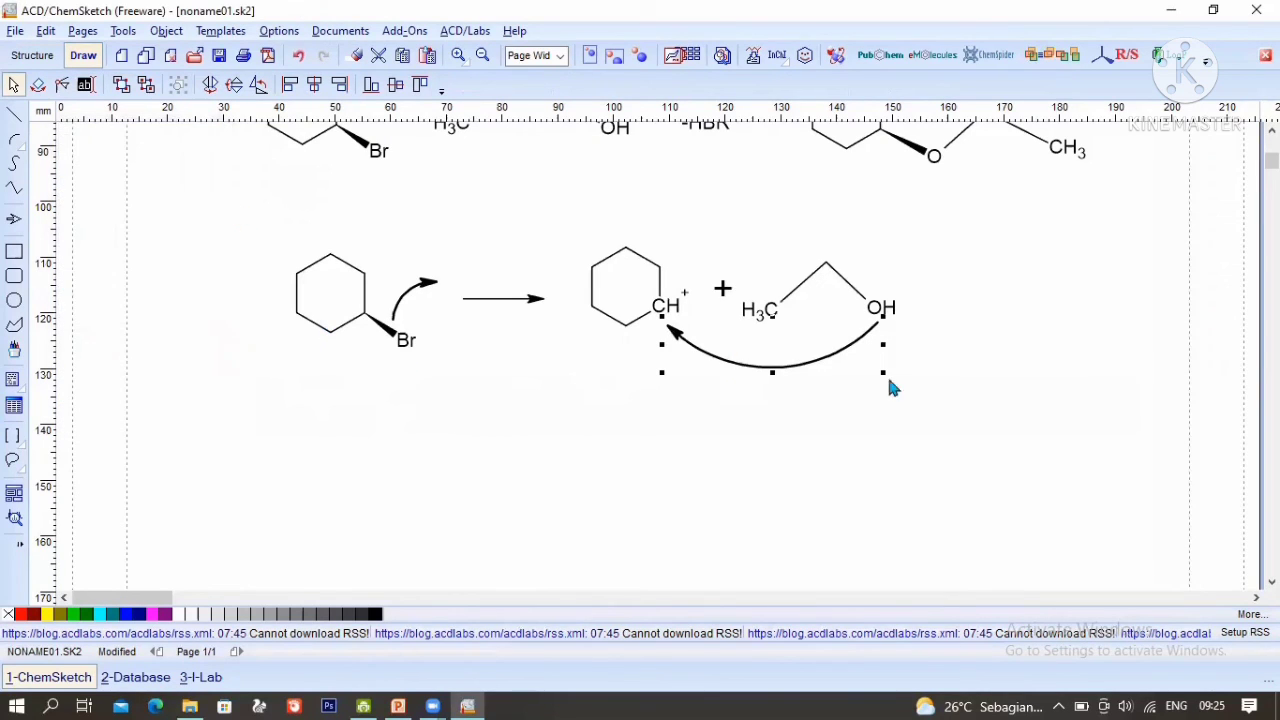
pyautogui.moveTo(938, 405); pyautogui.dragTo(934, 394)
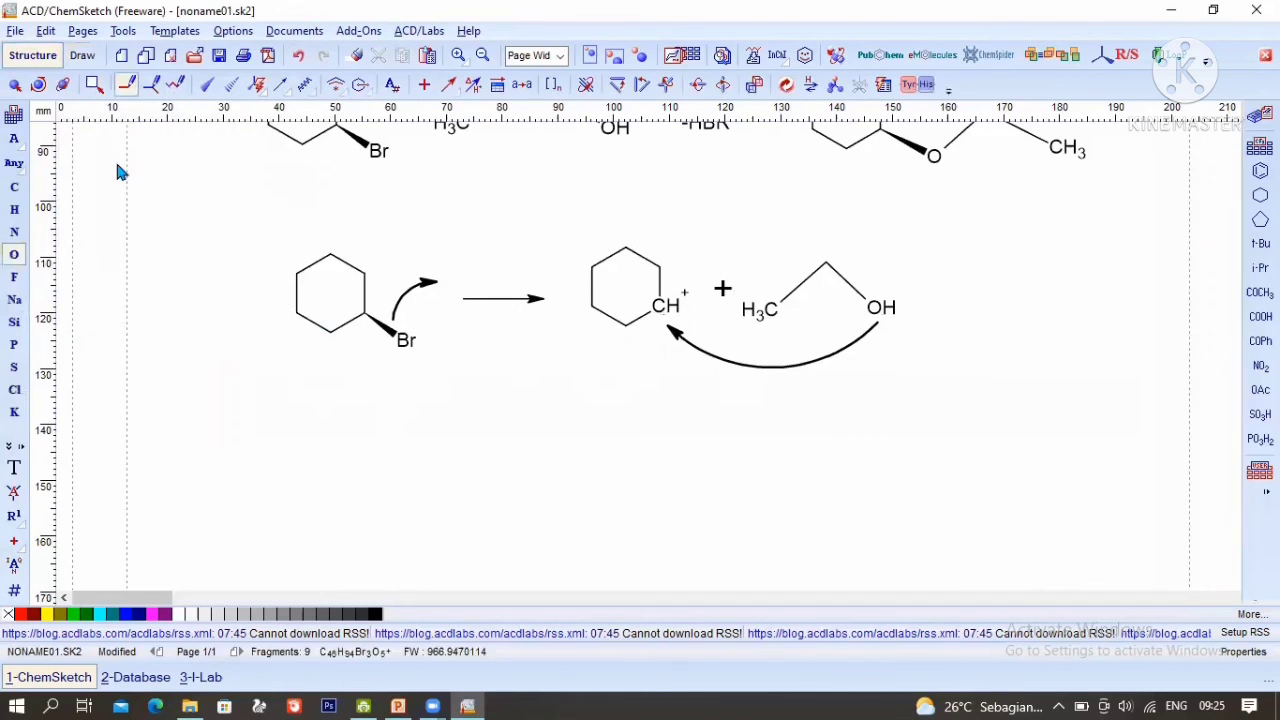
# Step: Move the whole mechanism row about 21 mm left and 10 mm down to free space after the ethanol
pyautogui.scroll(-2, 229, 178)
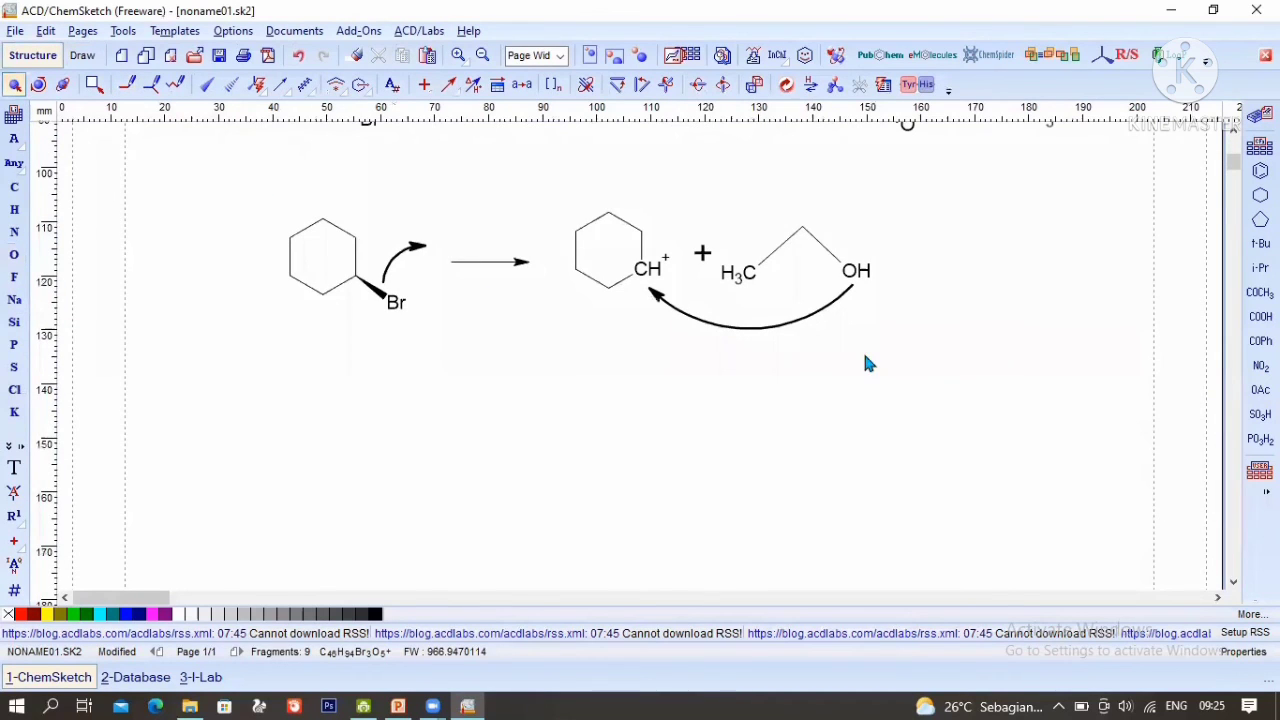
pyautogui.moveTo(924, 379); pyautogui.dragTo(256, 178)
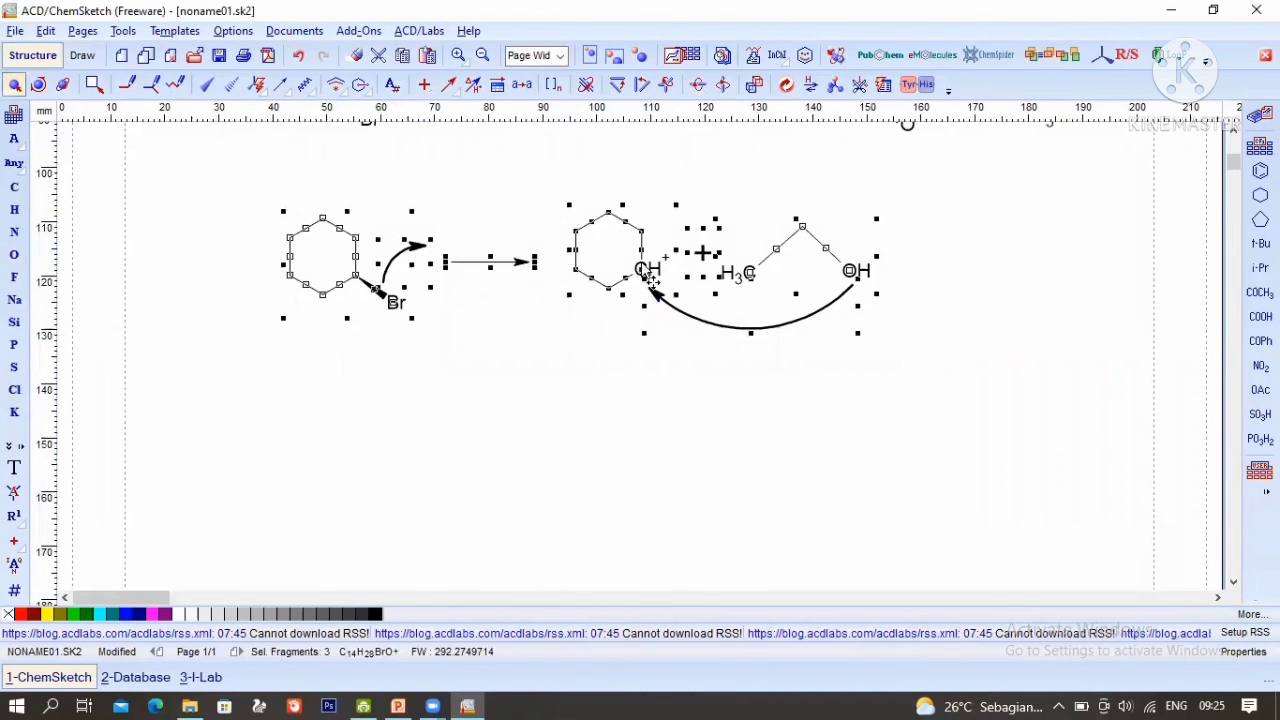
pyautogui.moveTo(497, 308); pyautogui.dragTo(740, 410)
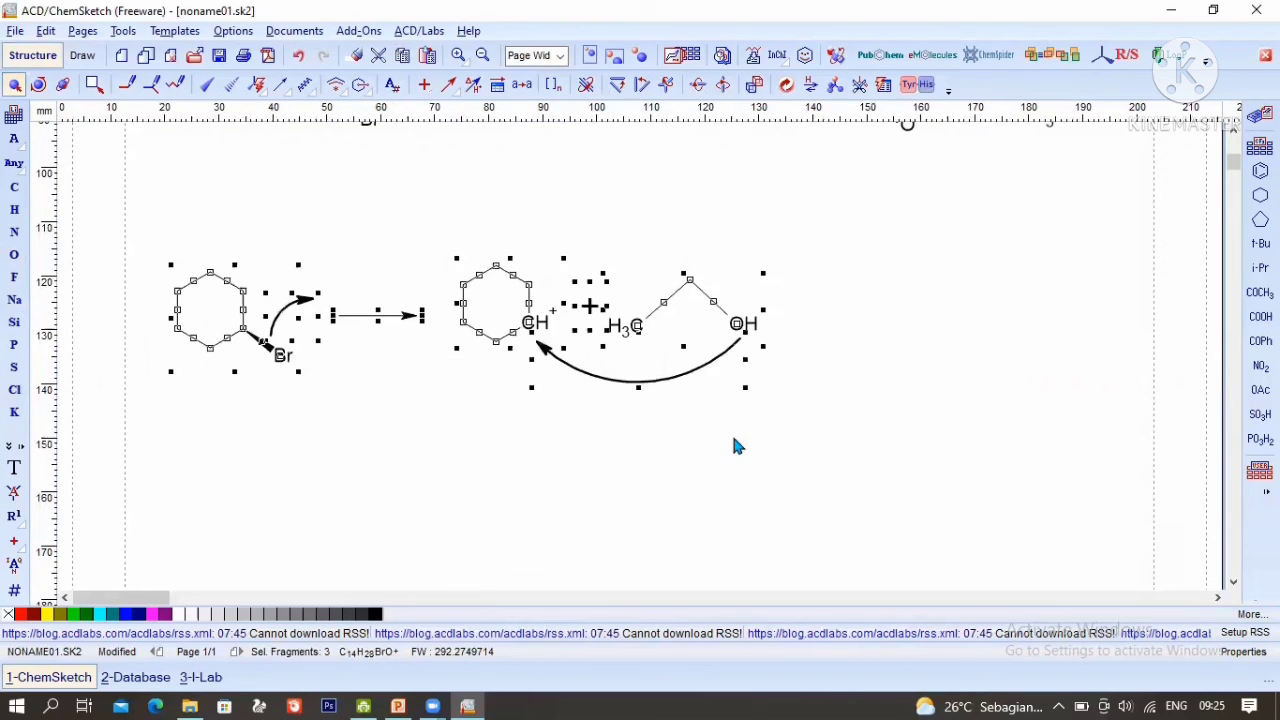
pyautogui.click(734, 446)
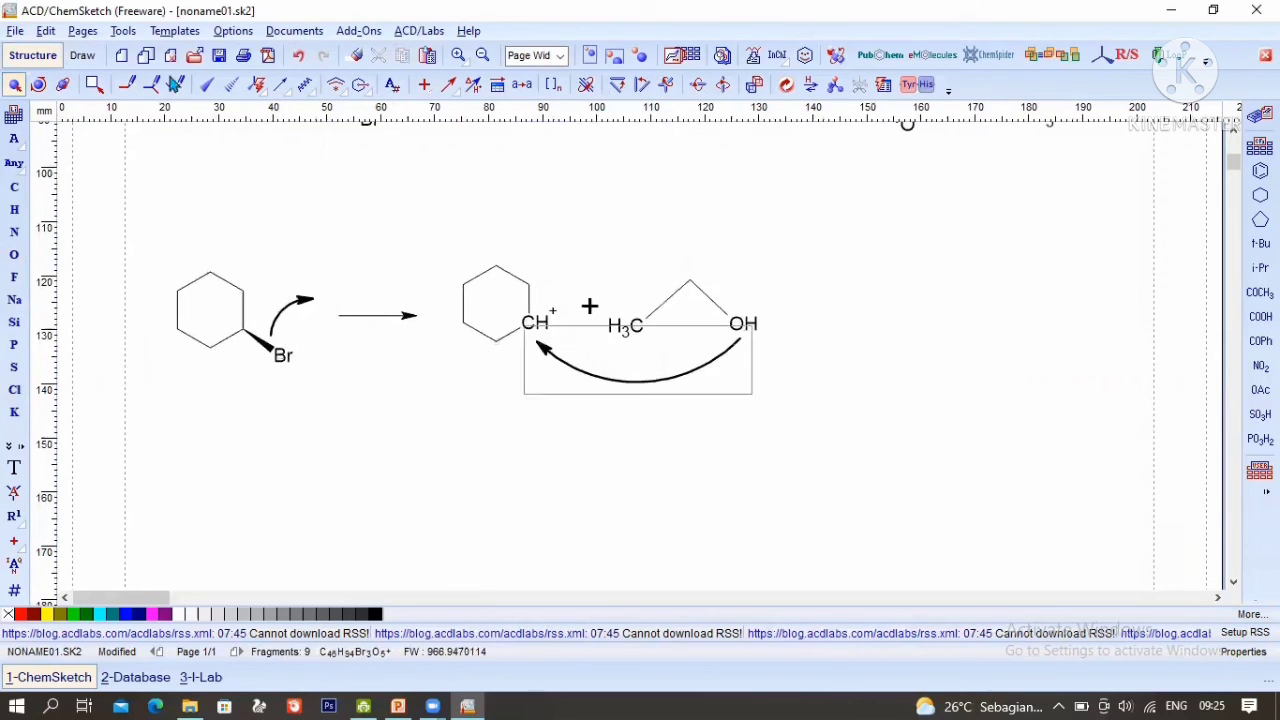
# Step: Draw a horizontal reaction arrow about 17 mm long to the right of the ethanol and place a cyclohexane ring after it
pyautogui.click(448, 84)
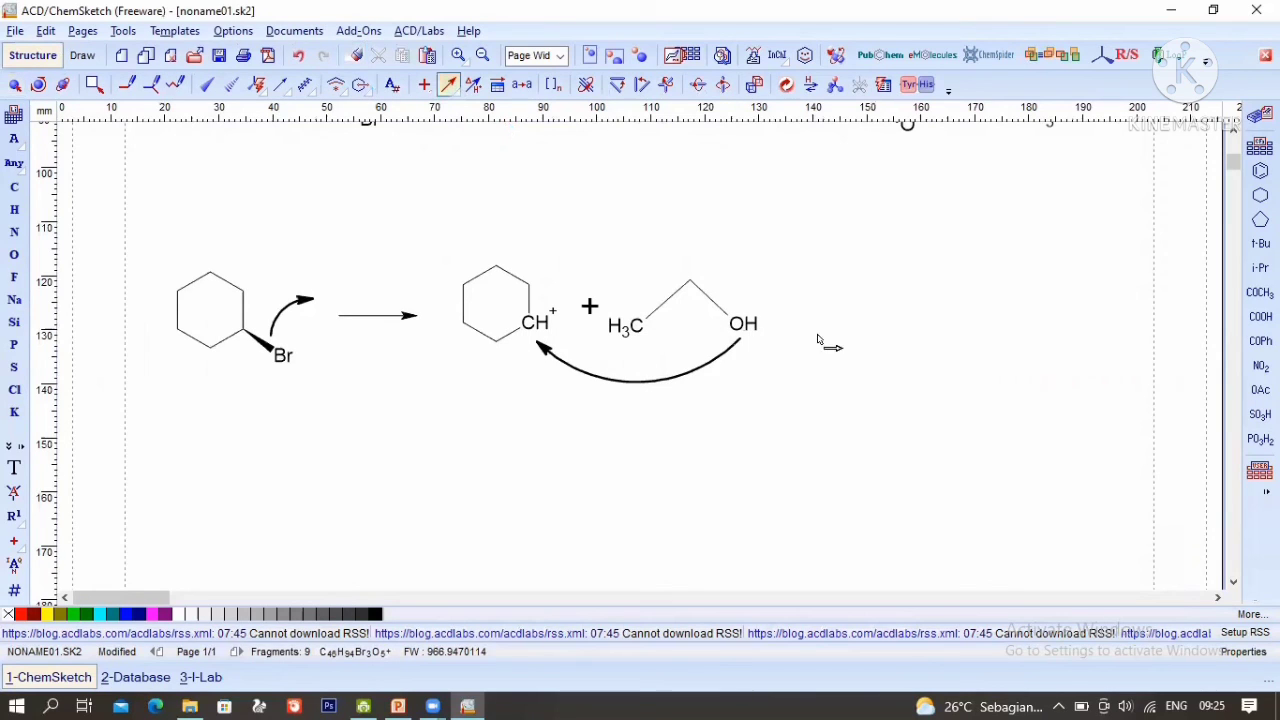
pyautogui.moveTo(786, 323); pyautogui.dragTo(880, 323)
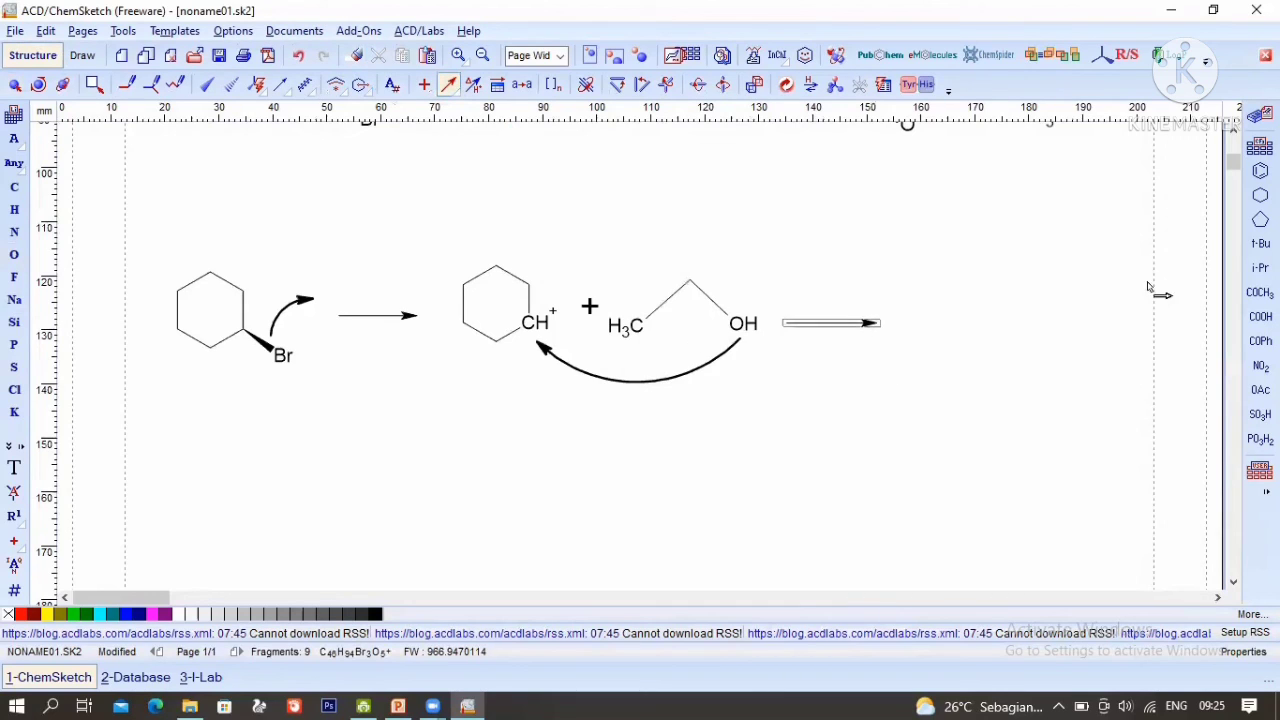
pyautogui.click(1260, 195)
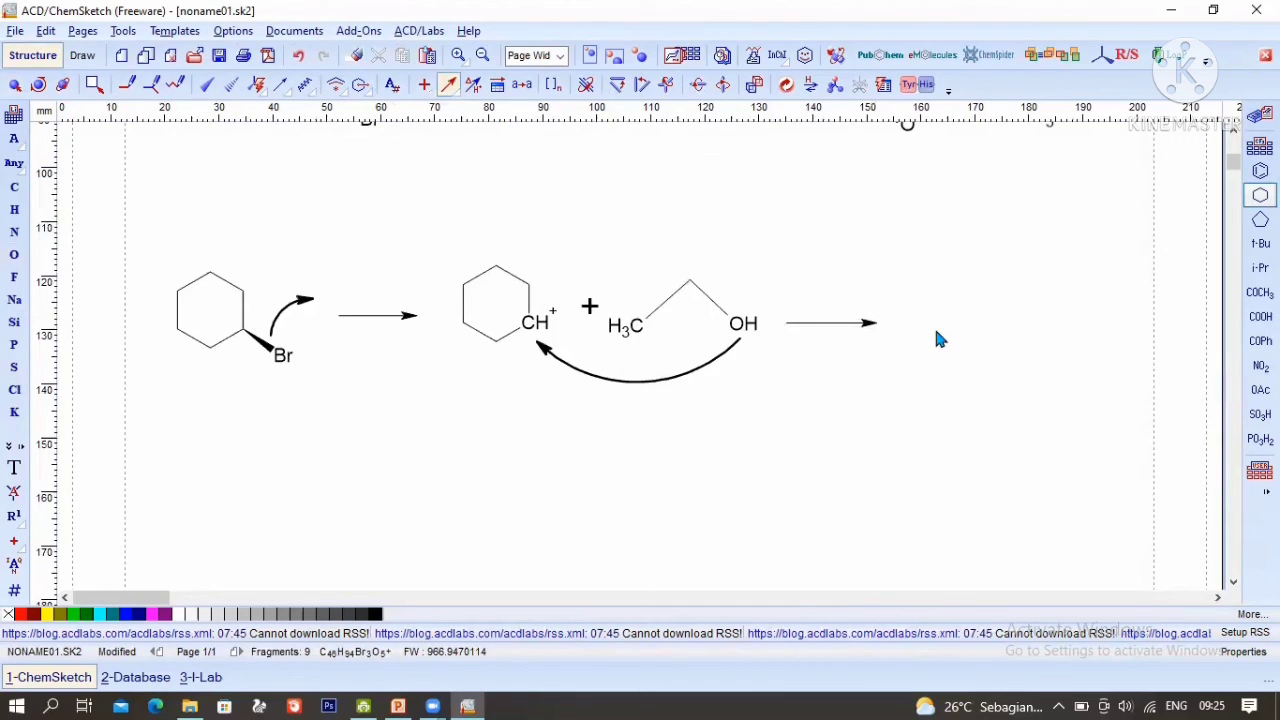
pyautogui.click(923, 320)
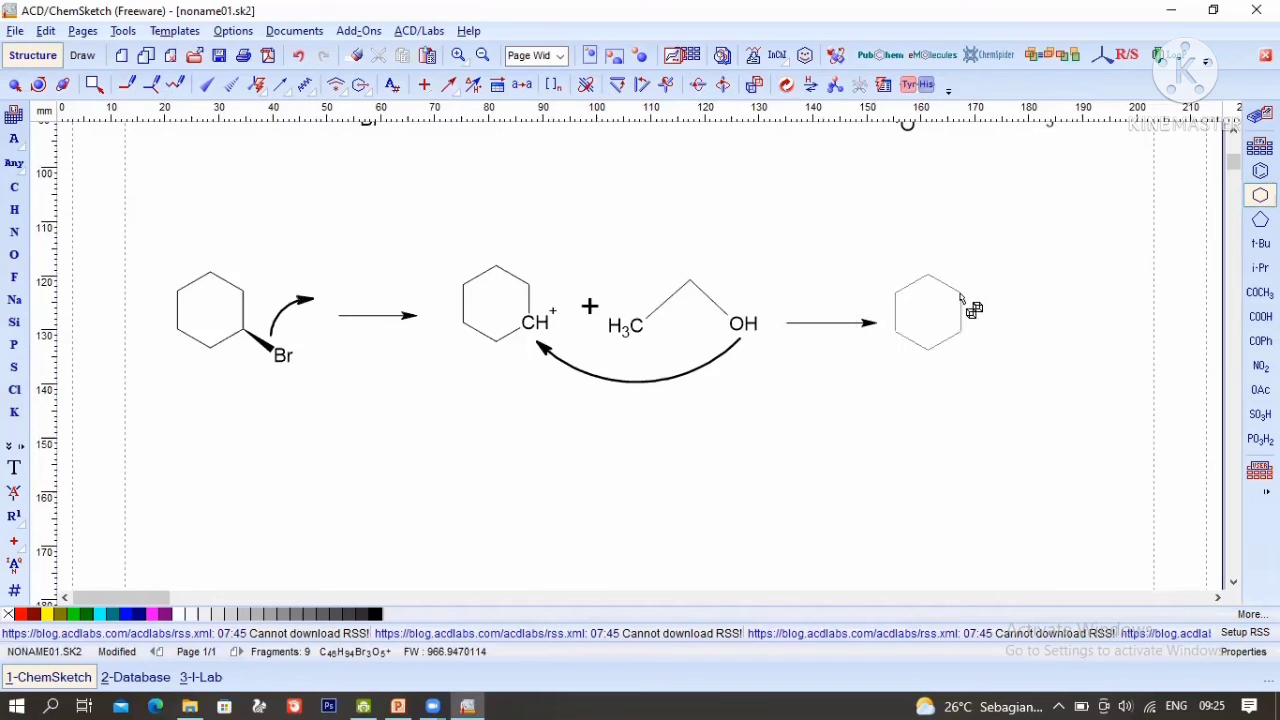
pyautogui.click(961, 293)
# Step: Attach an OH group to the lower-right carbon of the new cyclohexane ring with a solid wedge bond
pyautogui.click(211, 87)
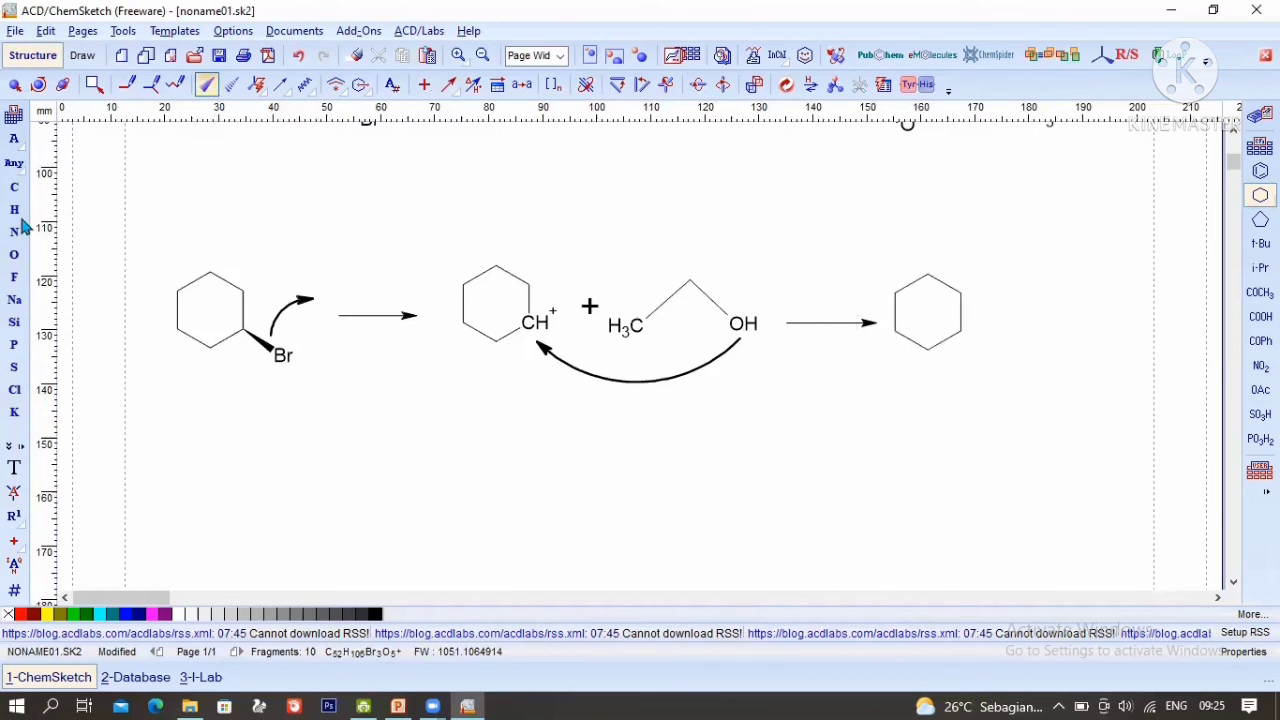
pyautogui.click(14, 257)
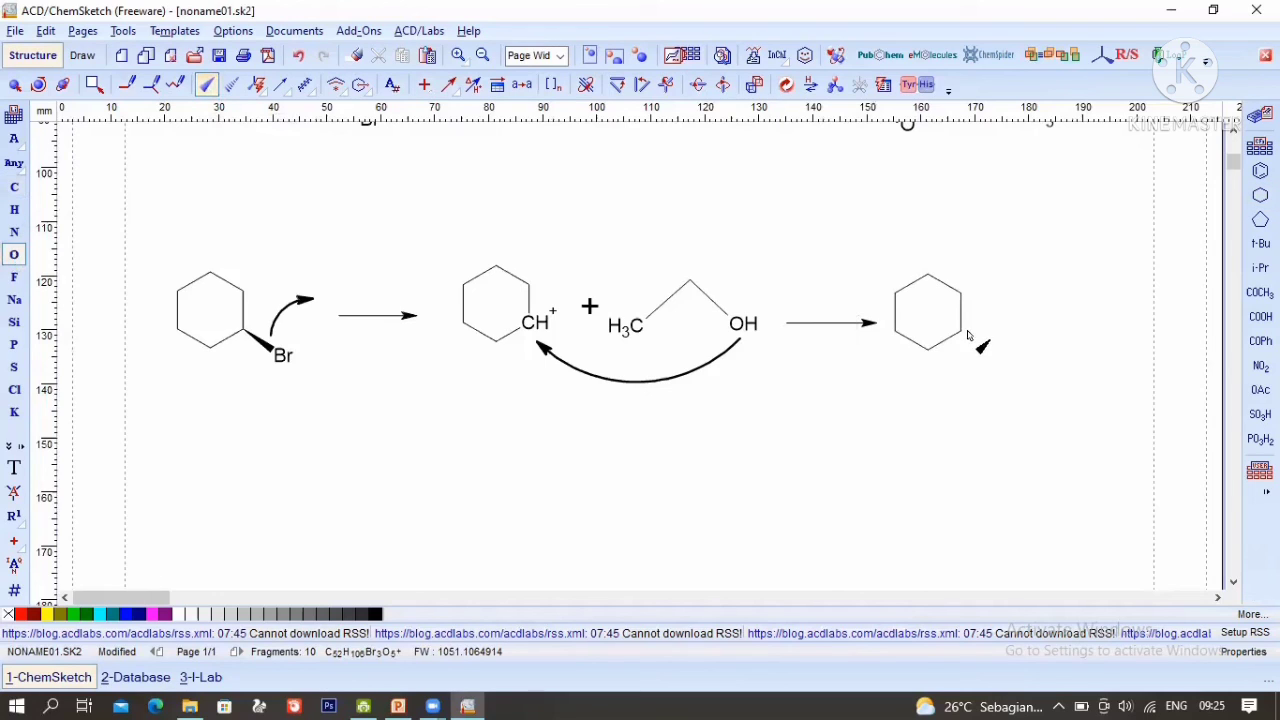
pyautogui.click(995, 360)
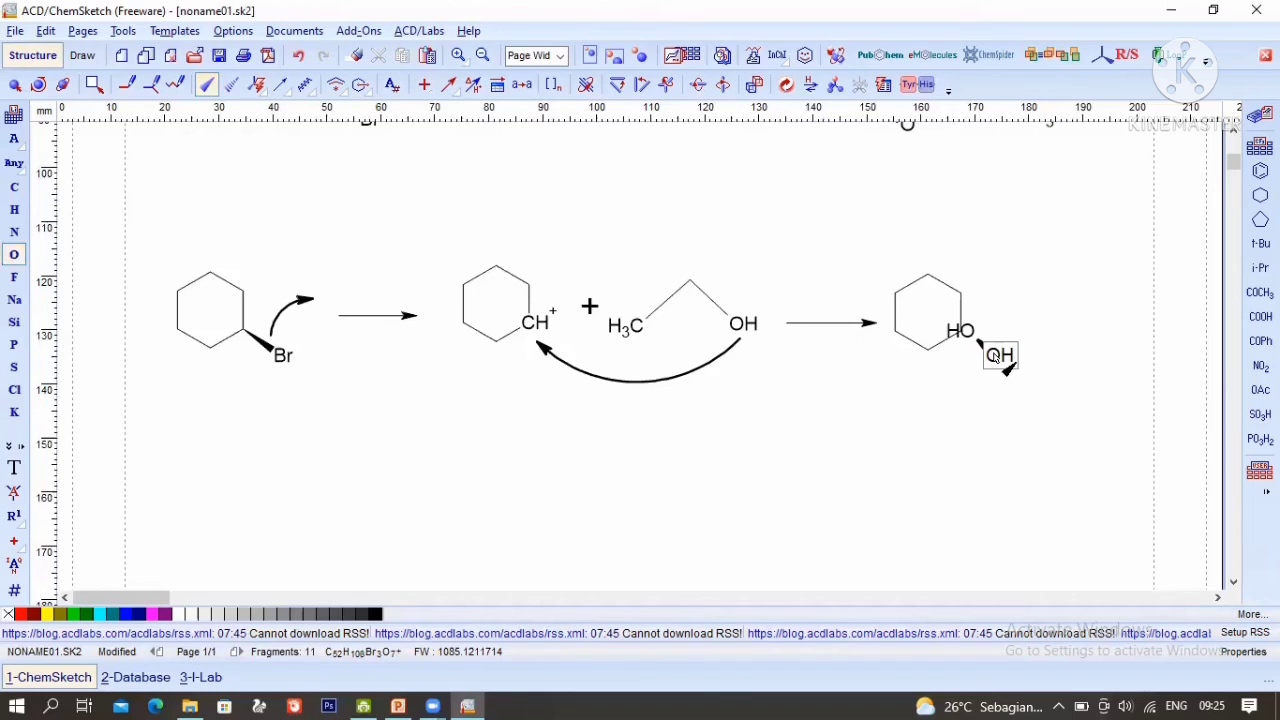
pyautogui.hotkey('ctrl', 'z')
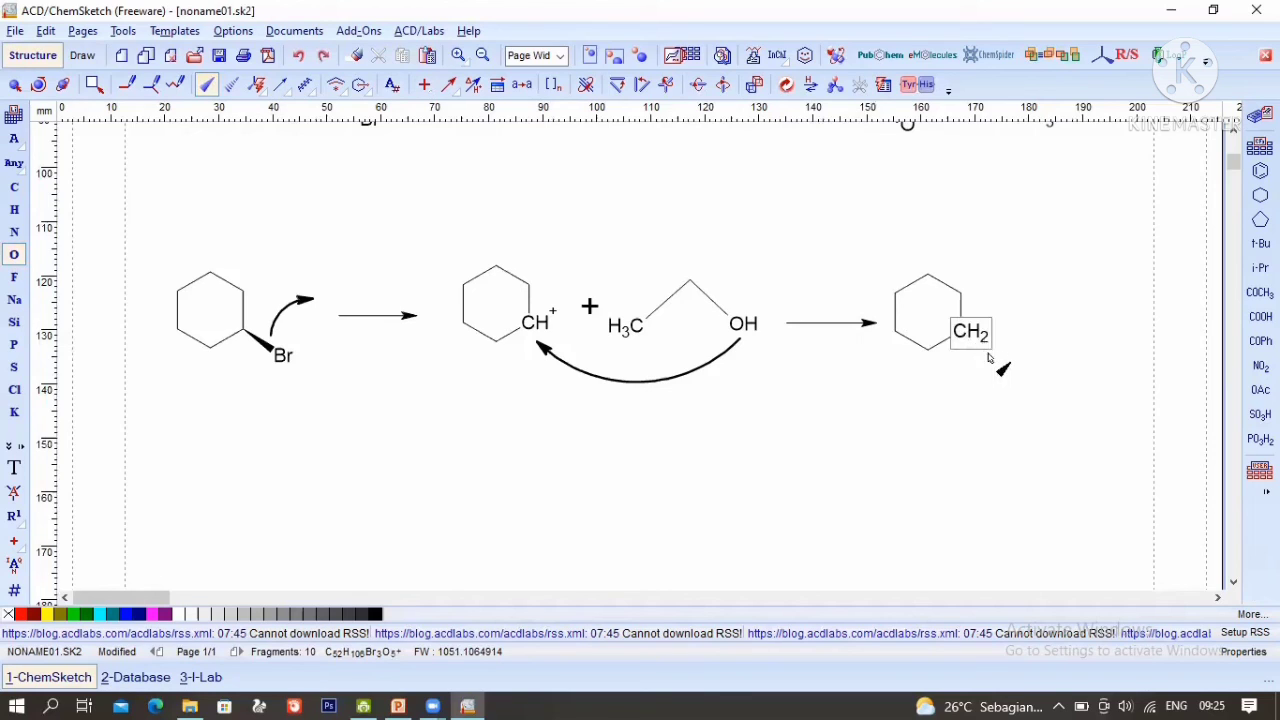
pyautogui.click(990, 356)
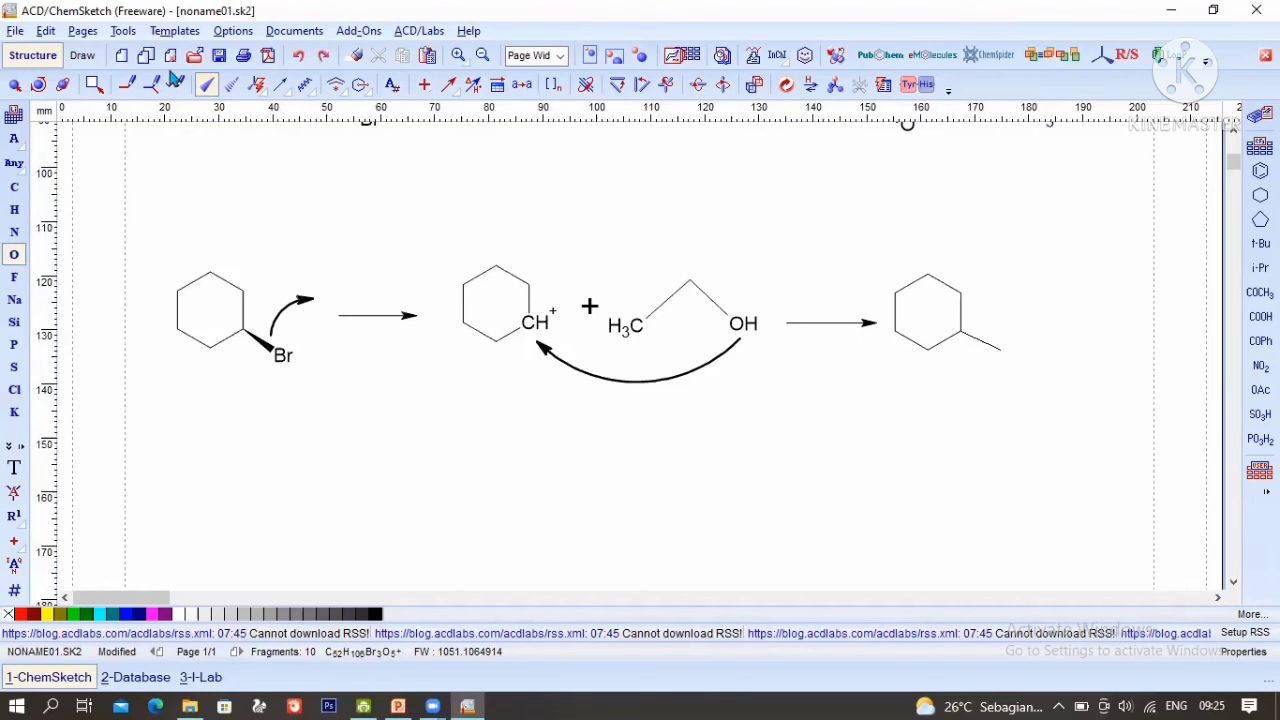
# Step: Extend the product's oxygen with a two-carbon chain to form the ethoxy group
pyautogui.click(122, 88)
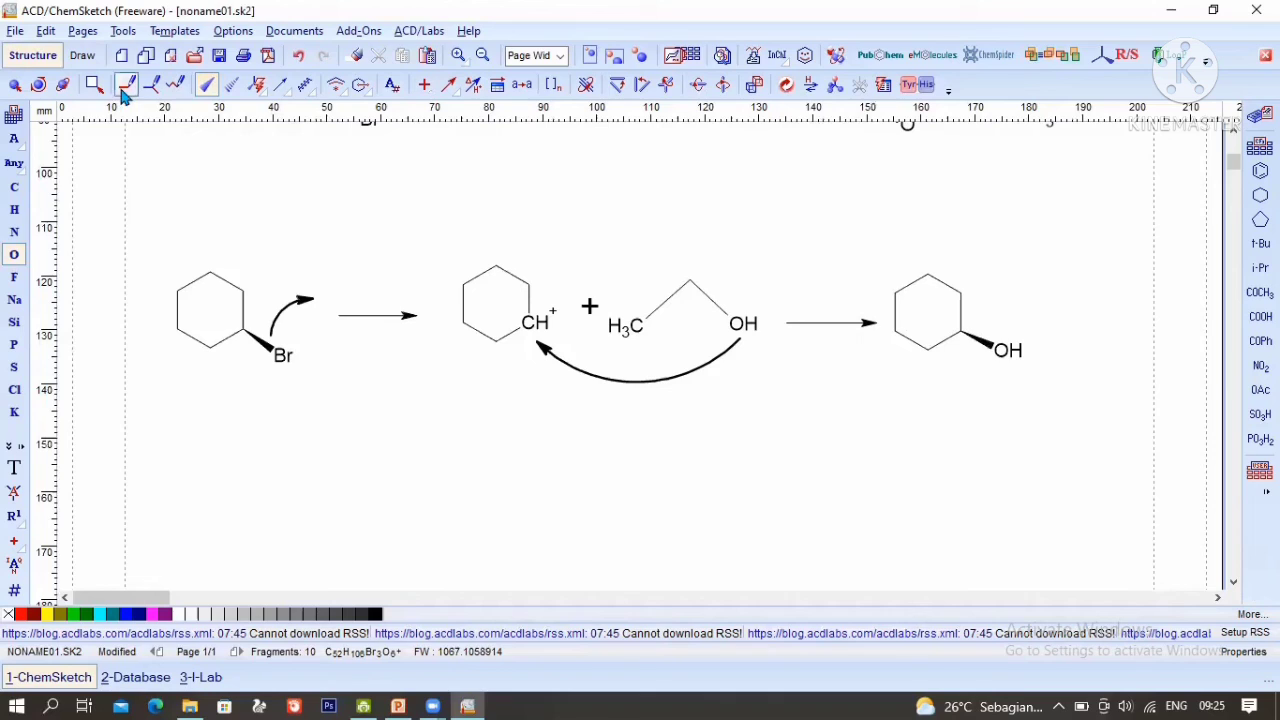
pyautogui.click(17, 188)
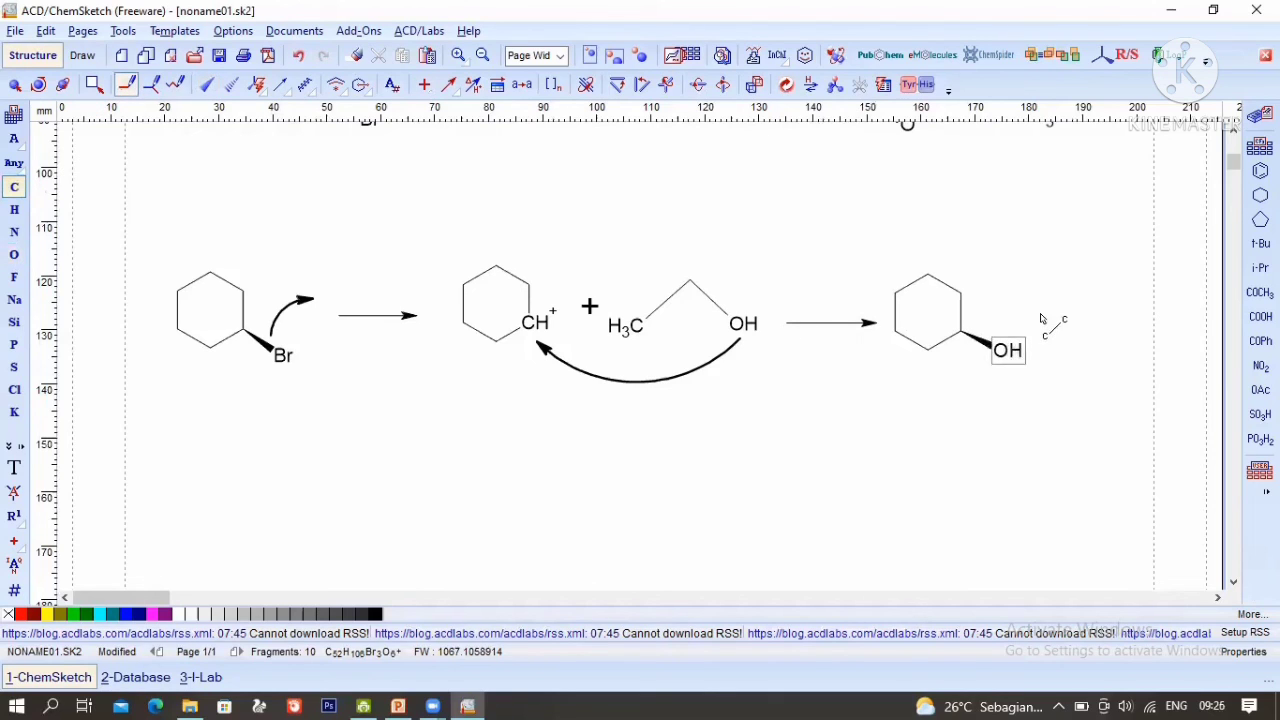
pyautogui.moveTo(1003, 350)
pyautogui.mouseDown()
pyautogui.moveTo(1041, 314)
pyautogui.moveTo(1097, 345)
pyautogui.mouseUp()
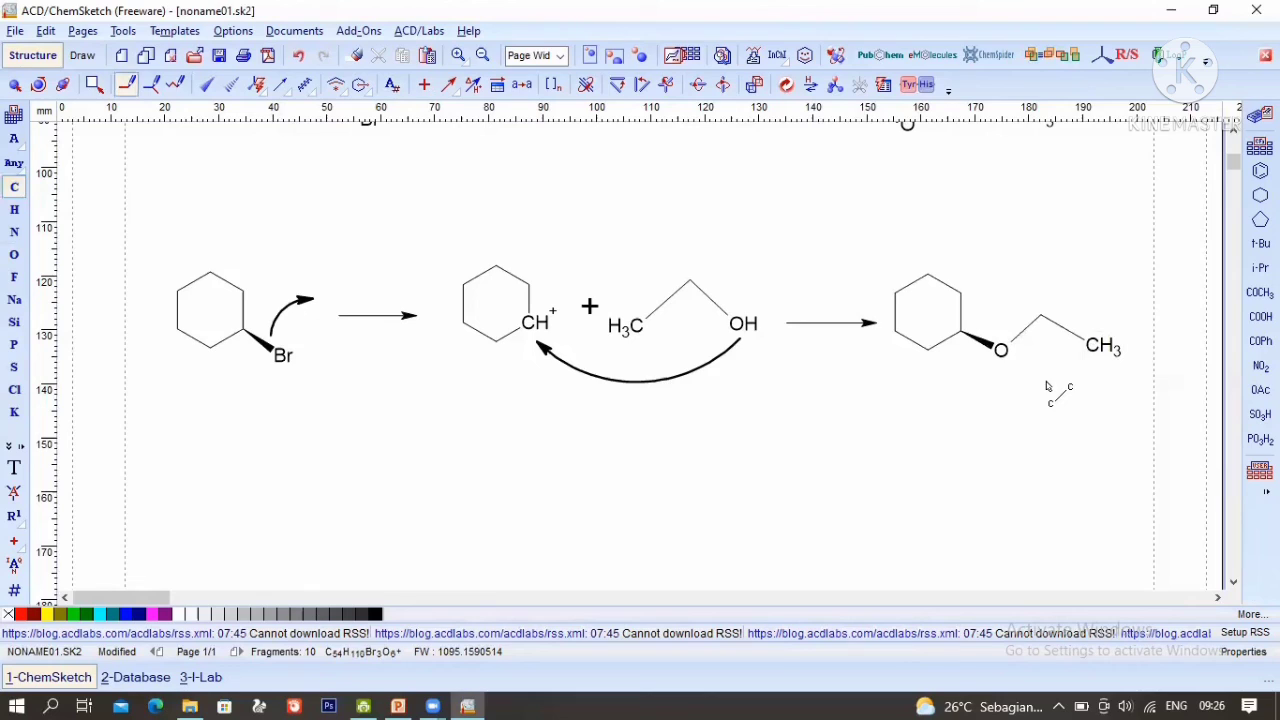
# Step: Check the pen properties of the reaction arrow between bromocyclohexane and the cation, and return to structure drawing mode
pyautogui.click(15, 88)
pyautogui.click(381, 321)
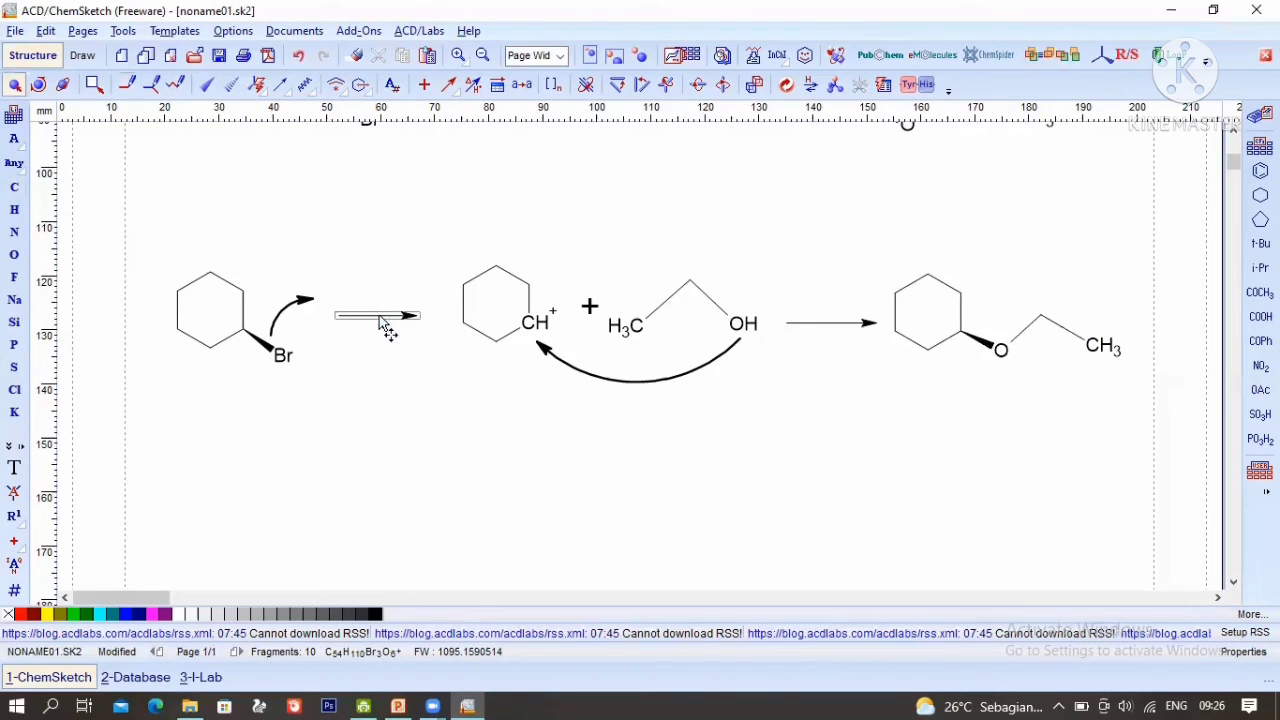
pyautogui.click(381, 321)
pyautogui.doubleClick(381, 321)
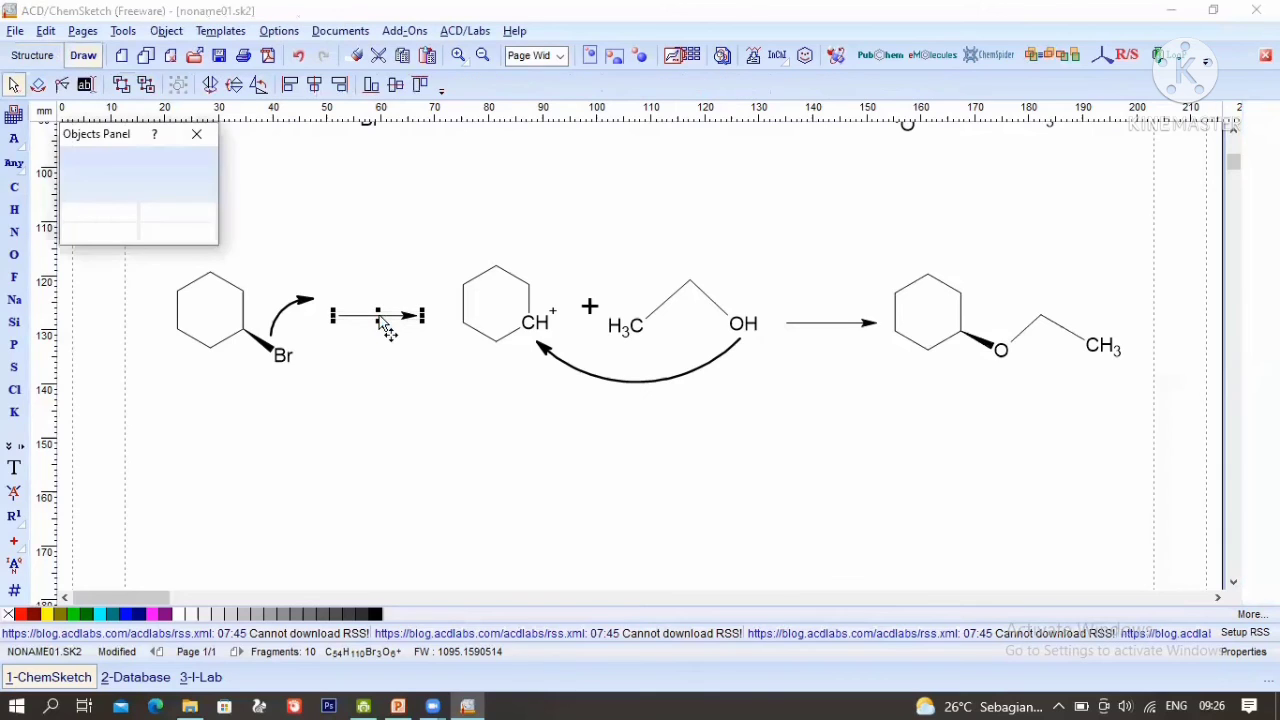
pyautogui.scroll(3, 381, 325)
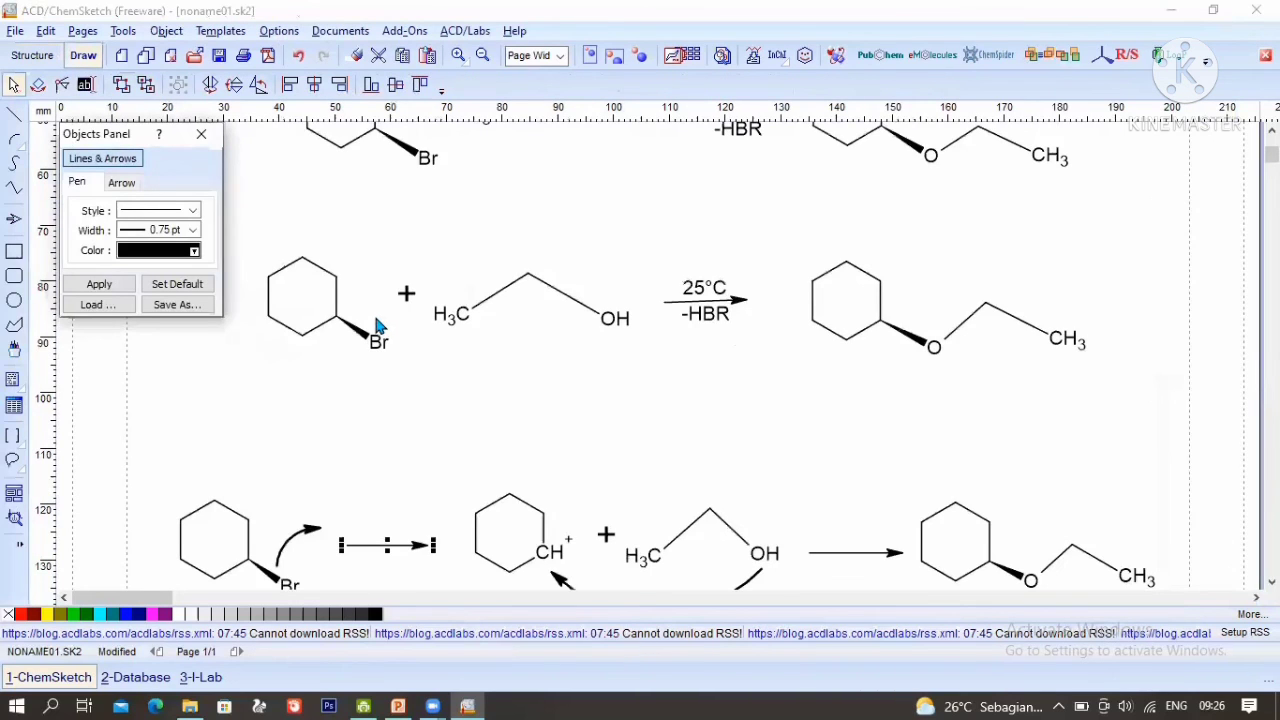
pyautogui.scroll(-1, 365, 315)
pyautogui.scroll(-1, 258, 187)
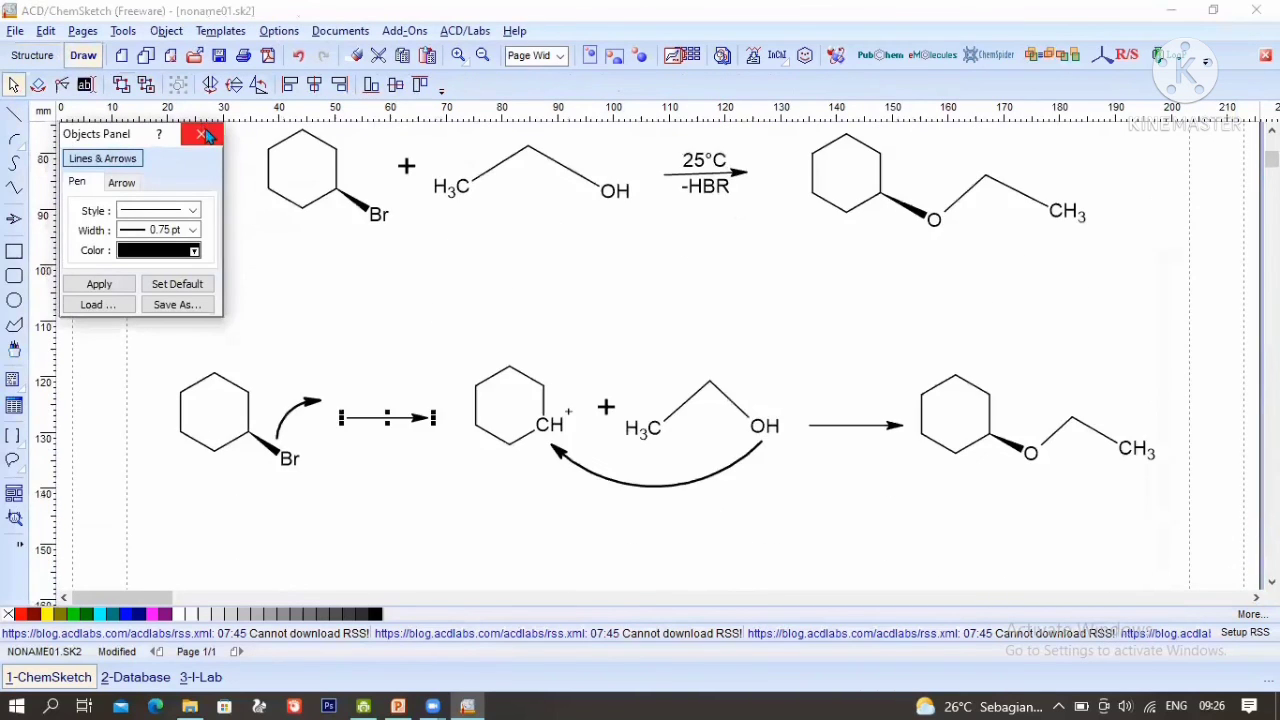
pyautogui.click(206, 136)
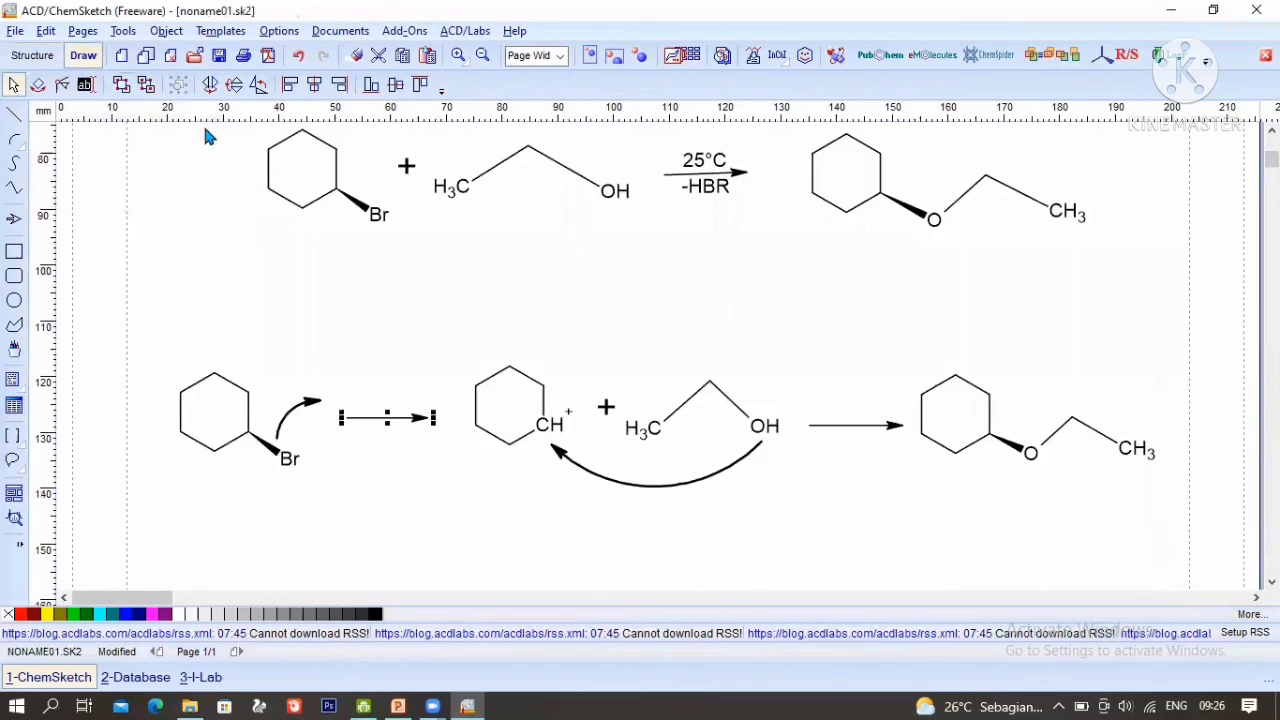
pyautogui.click(39, 58)
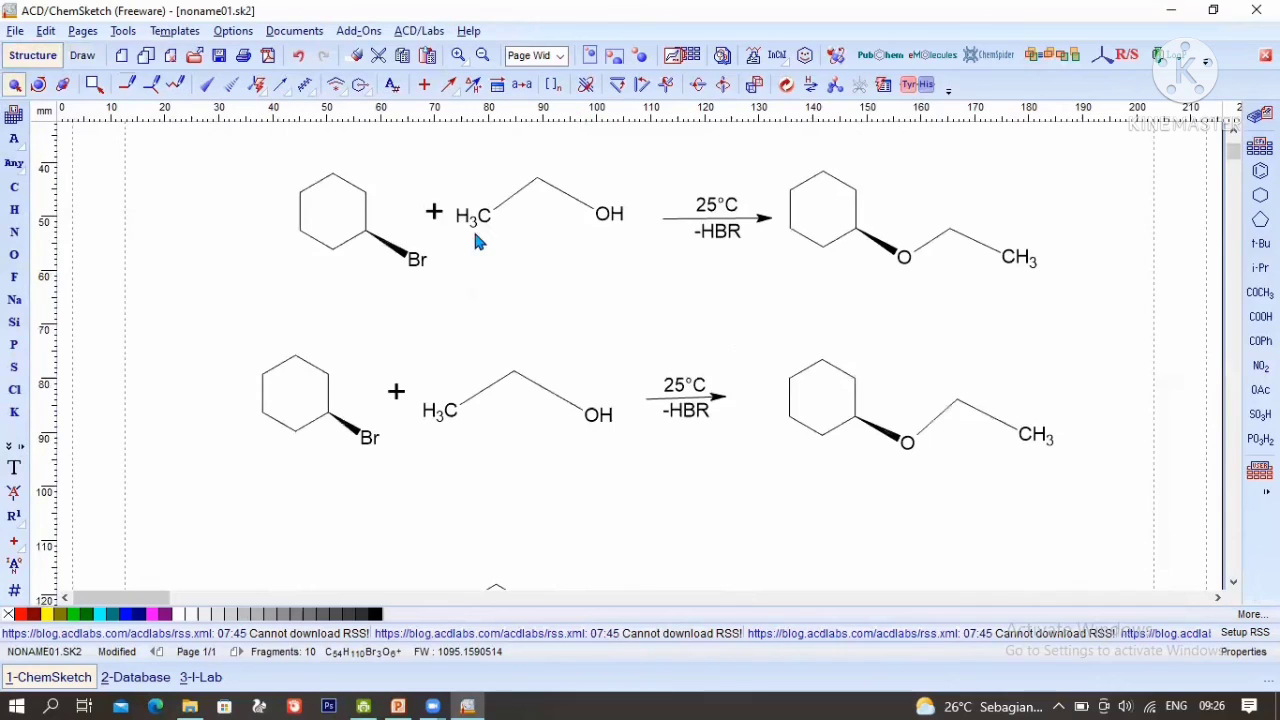
# Step: Label the reaction arrow between bromocyclohexane and the cyclohexyl cation with -Br⁻ above the arrow
pyautogui.scroll(-5, 473, 226)
pyautogui.scroll(-1, 604, 142)
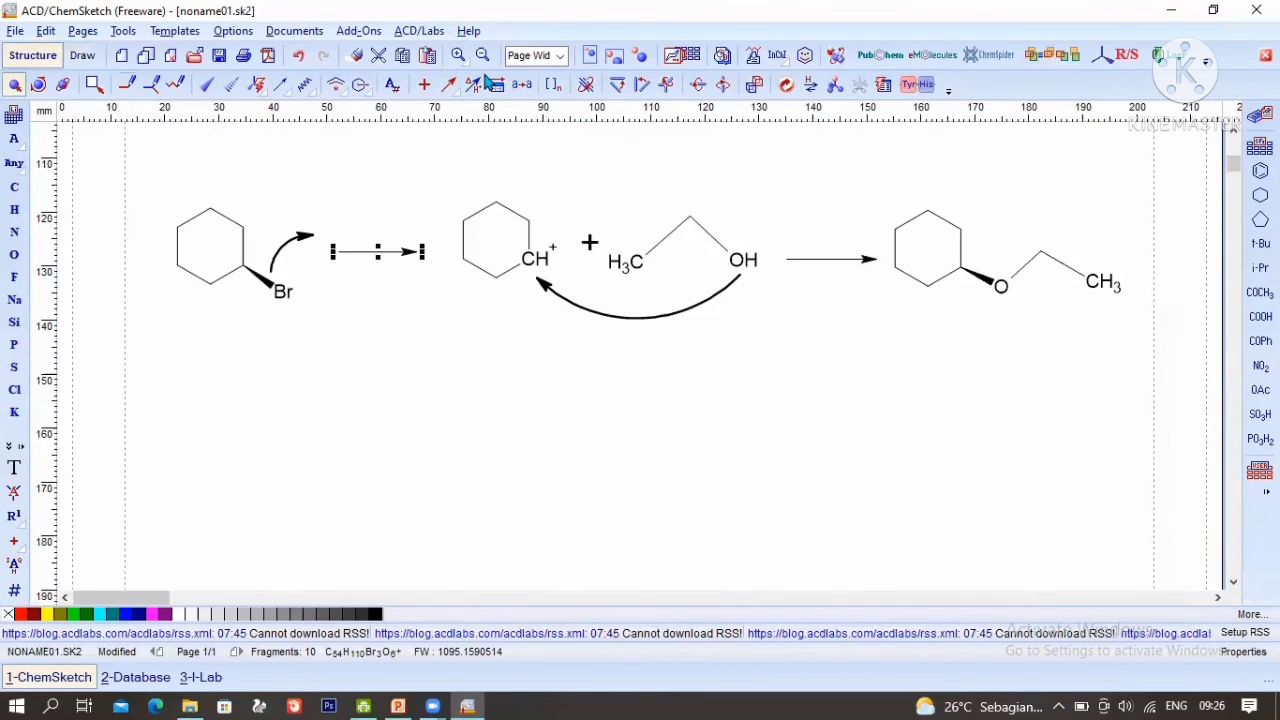
pyautogui.click(474, 84)
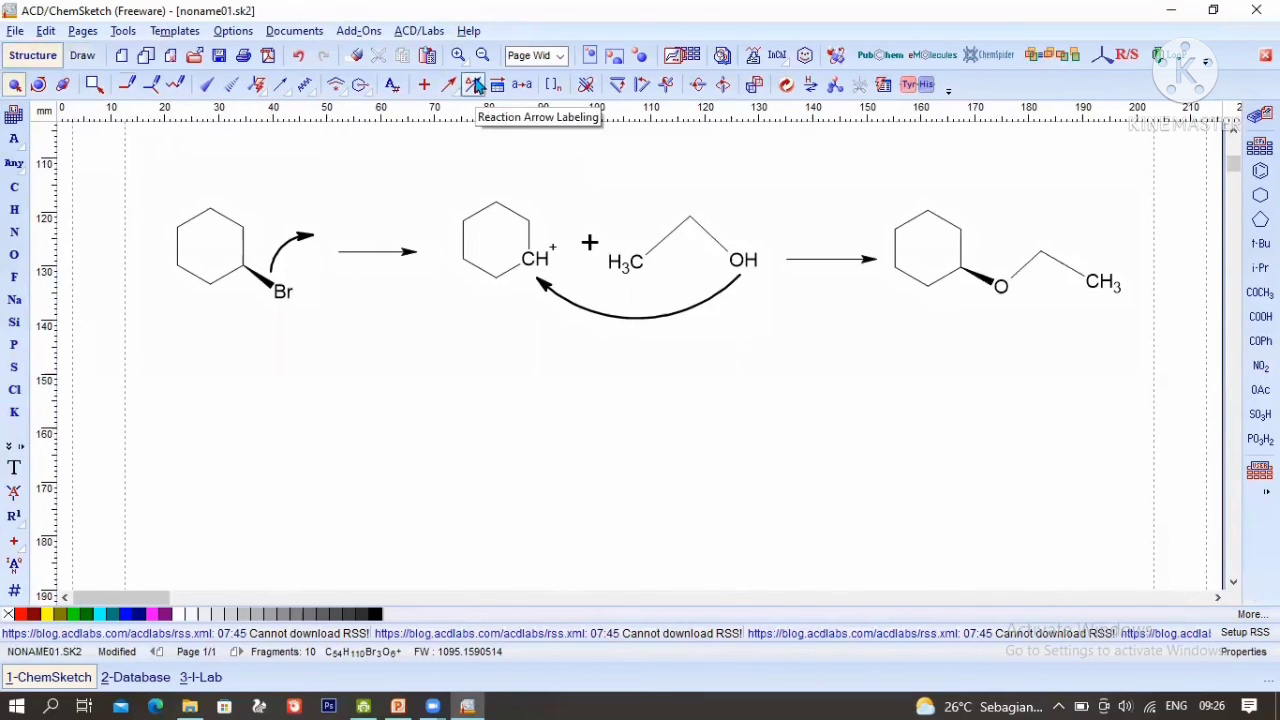
pyautogui.click(476, 86)
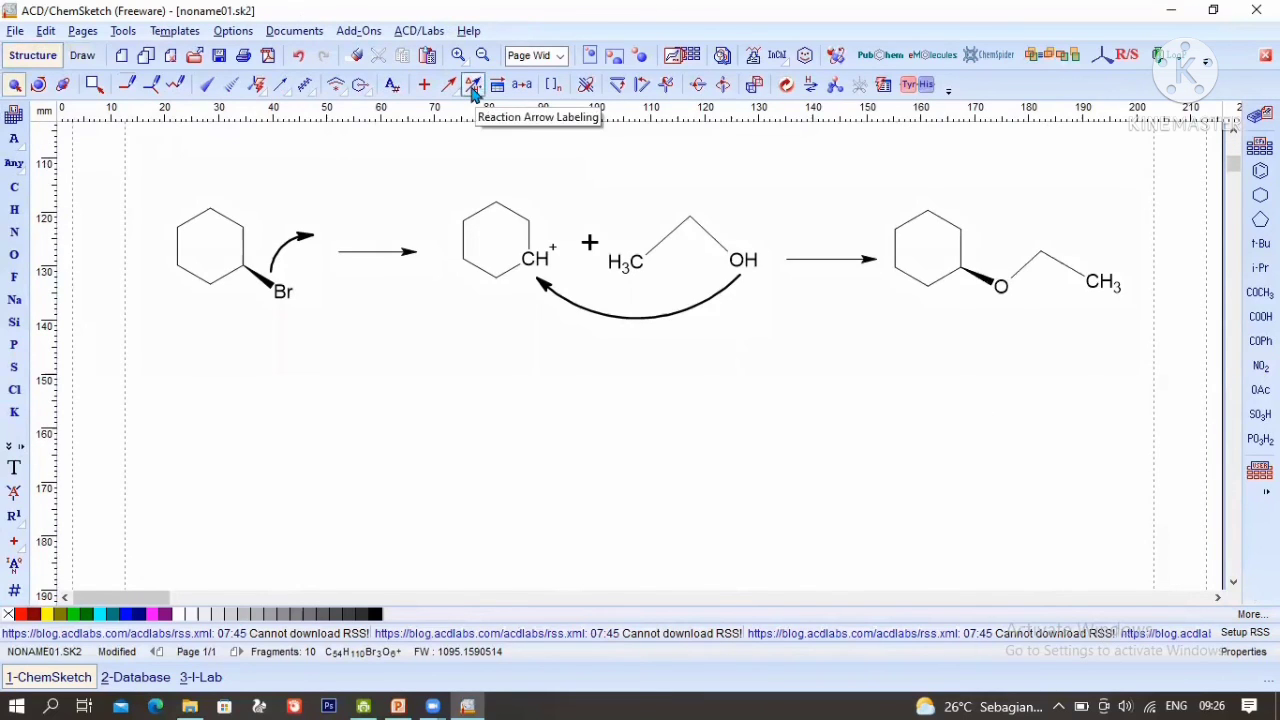
pyautogui.click(372, 253)
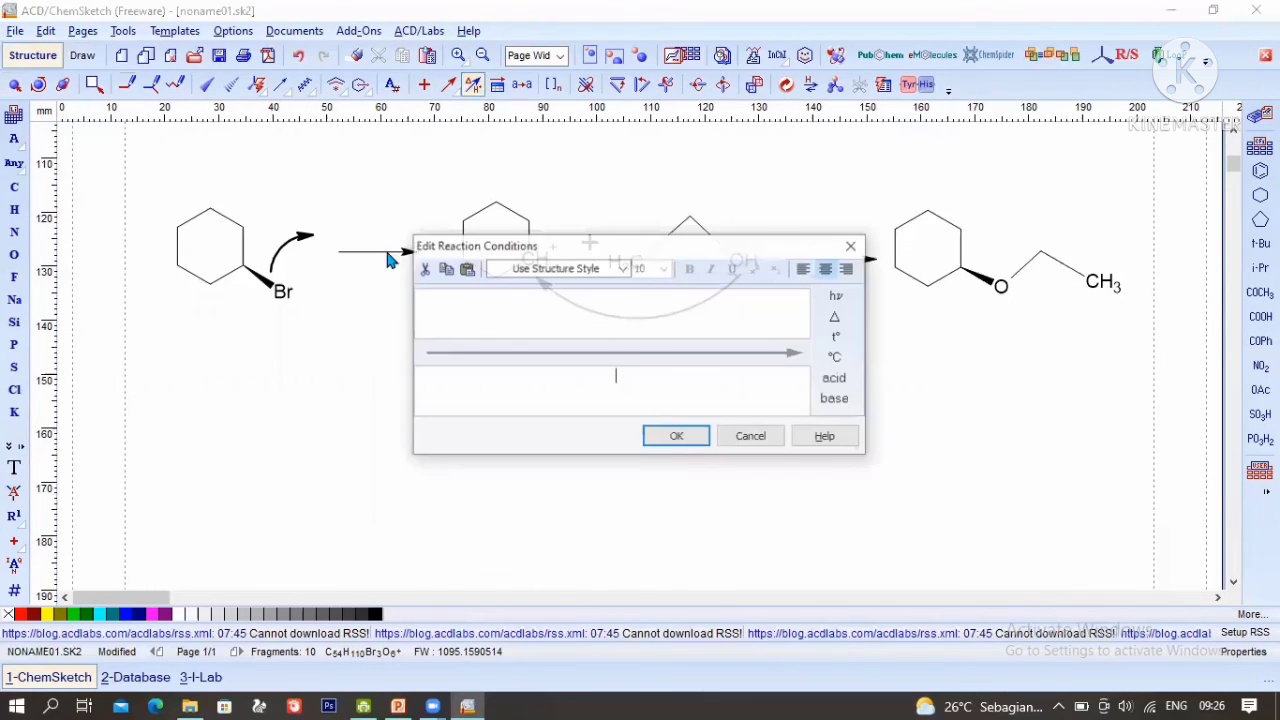
pyautogui.click(620, 316)
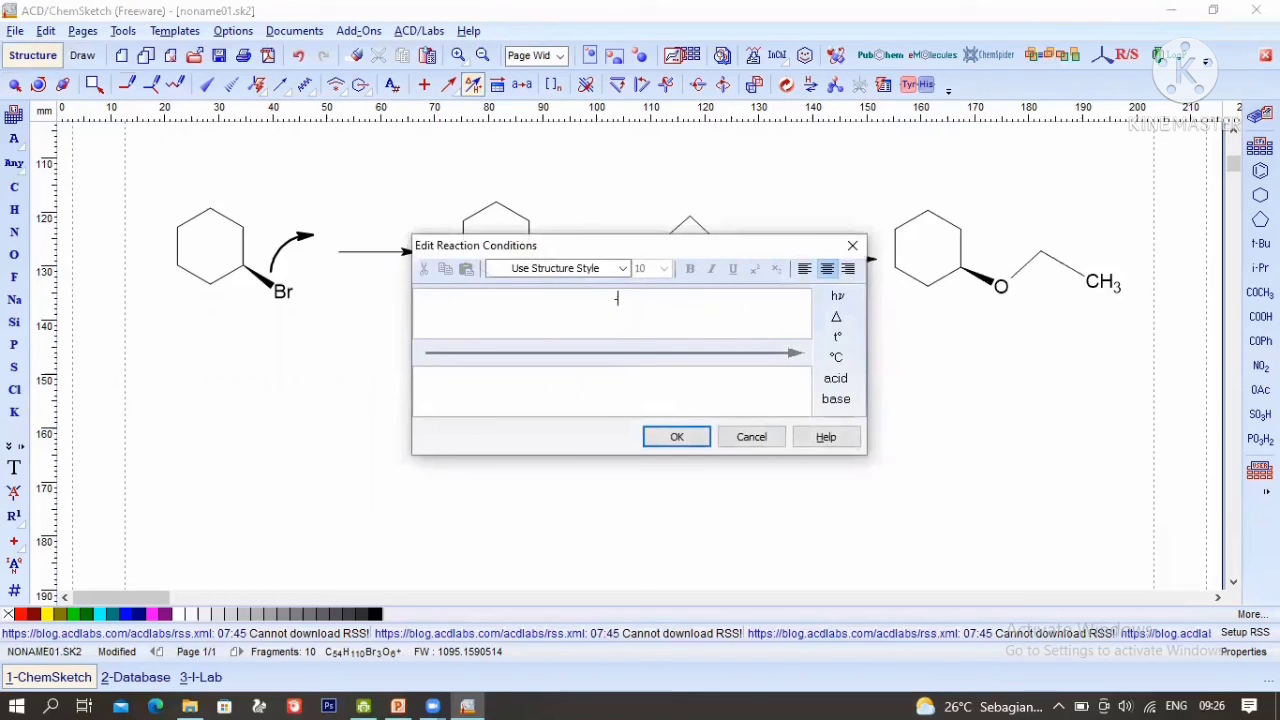
pyautogui.write('-Br')
pyautogui.click(697, 438)
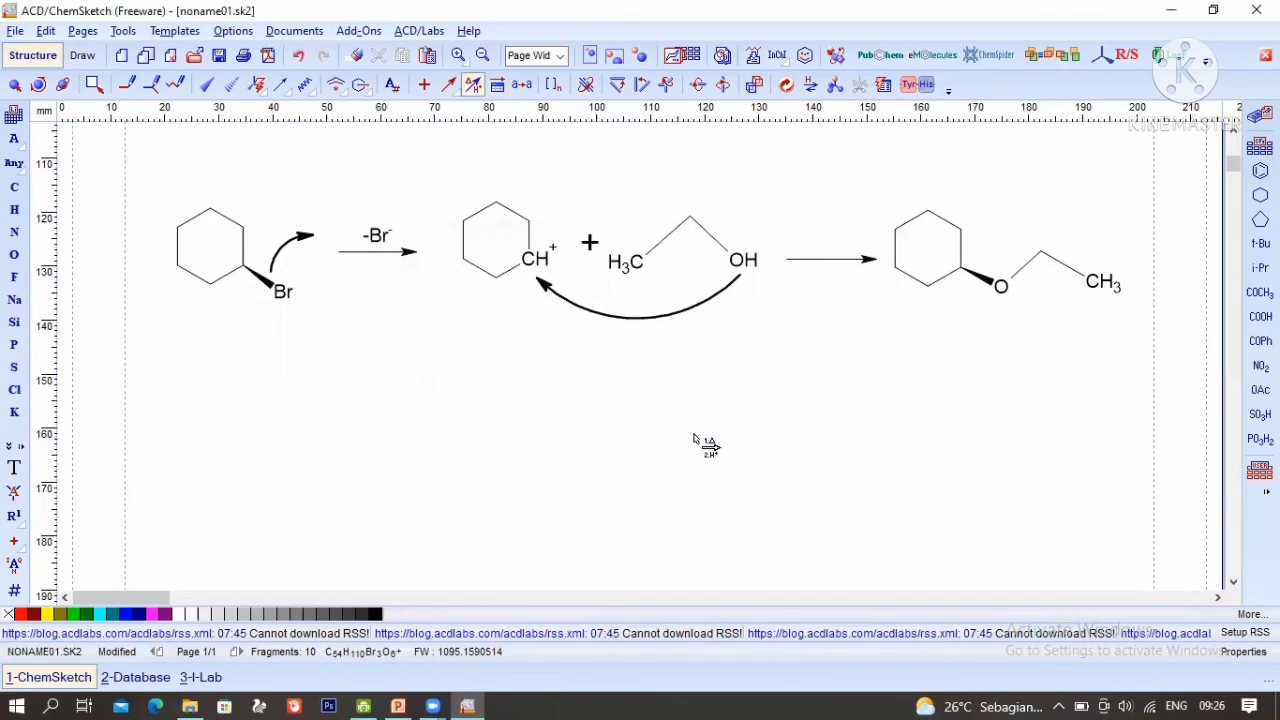
# Step: Label the reaction arrow between ethanol and the ethoxycyclohexane product with -H⁺ above the arrow
pyautogui.doubleClick(819, 264)
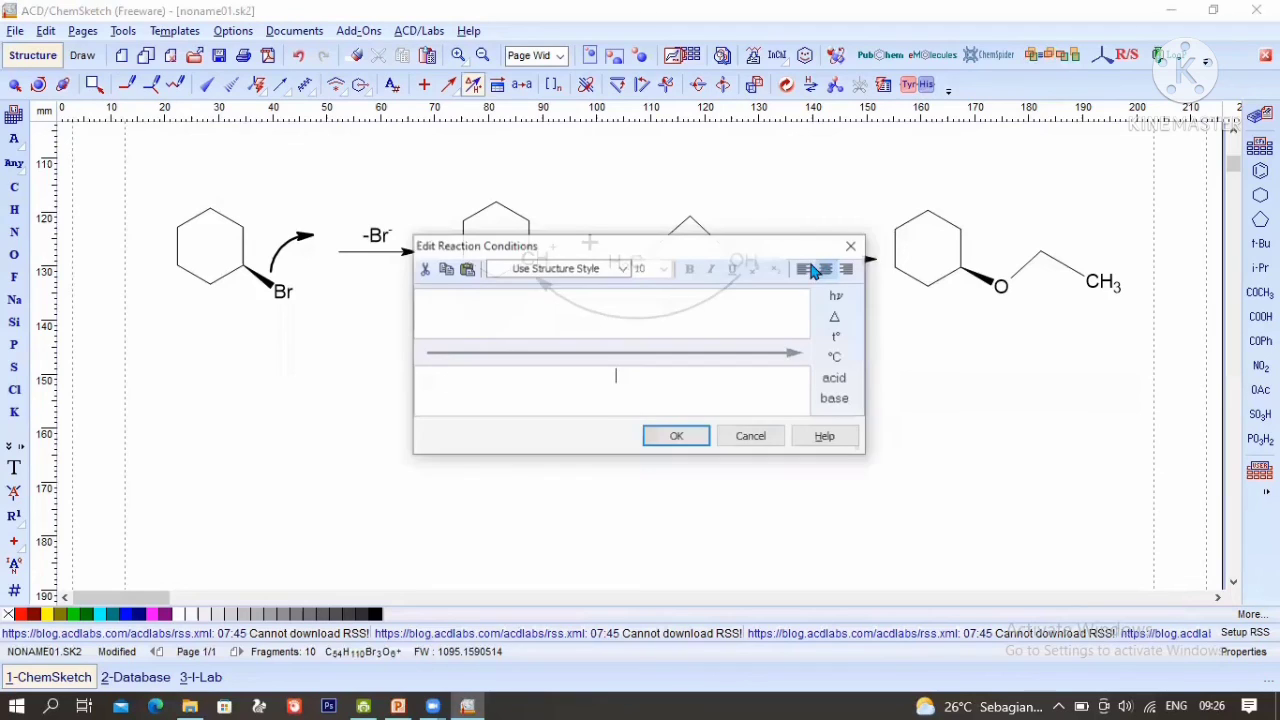
pyautogui.click(672, 307)
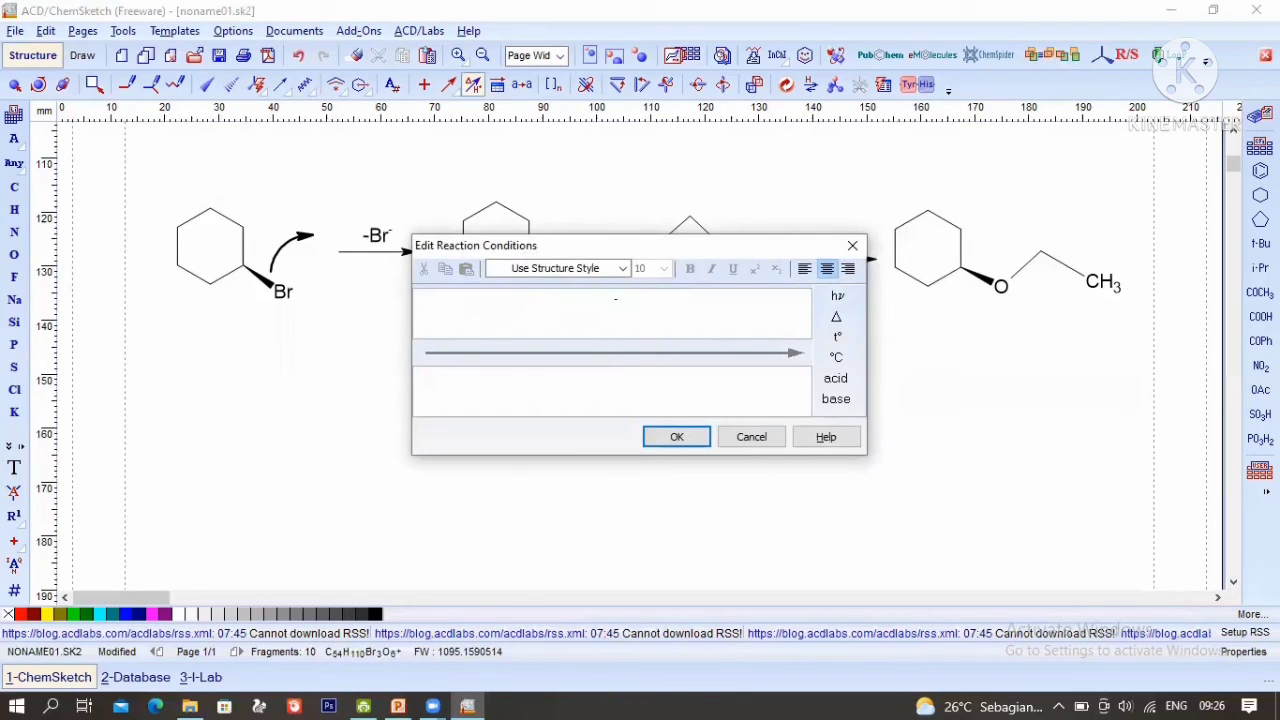
pyautogui.write('-H+')
pyautogui.click(672, 438)
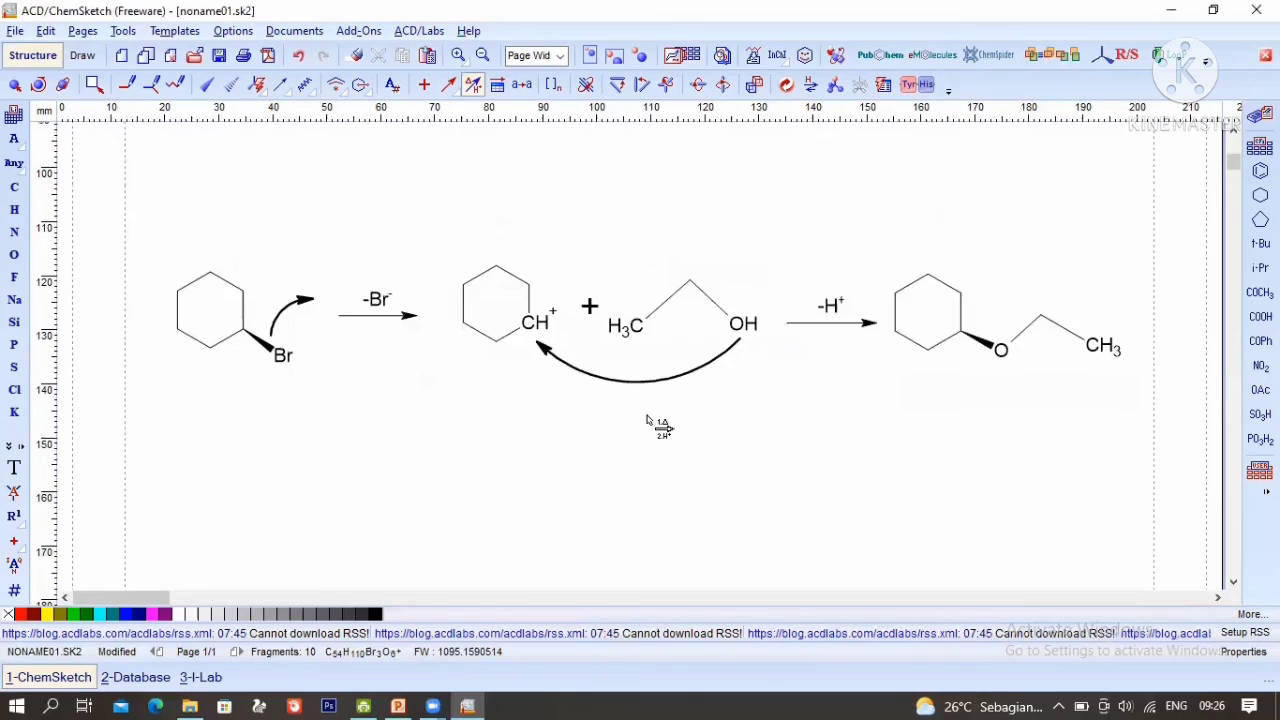
pyautogui.scroll(2, 460, 437)
pyautogui.scroll(-3, 357, 309)
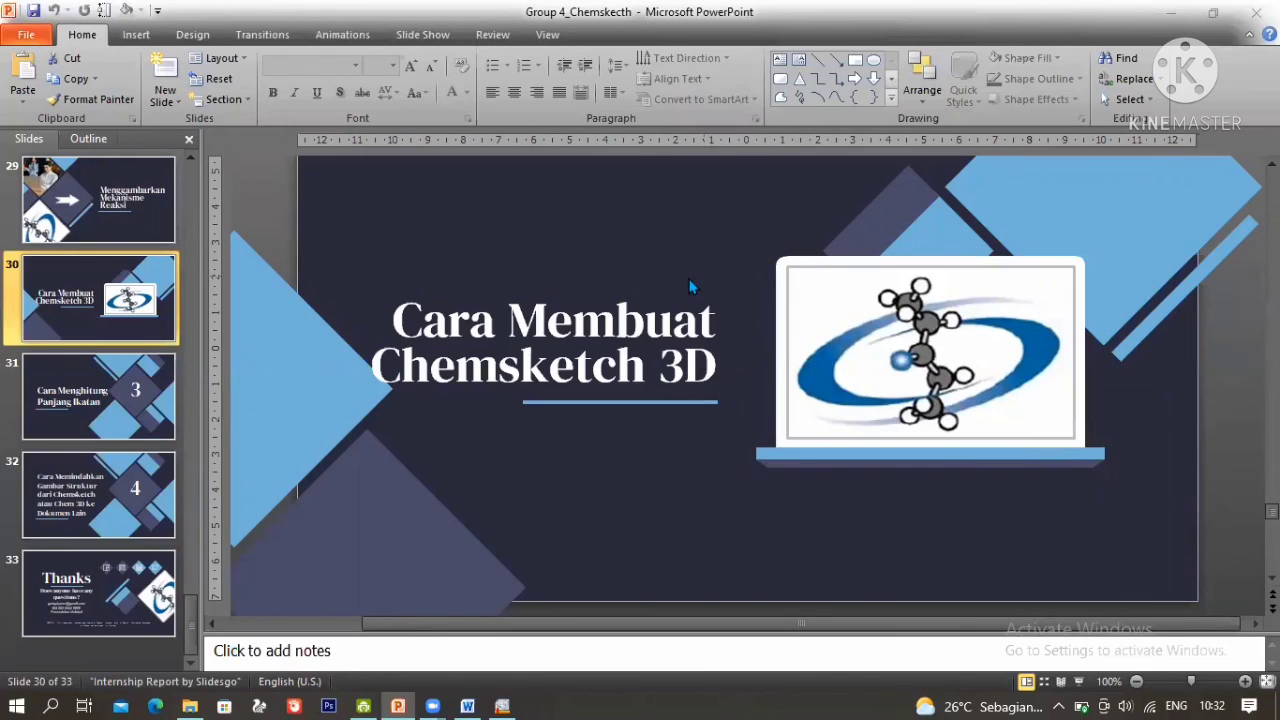
# Step: Switch to ChemSketch, select the whole bromocyclohexanecarboxylic acid structure, and open it in the 3D Viewer in a reduced window over the desktop
pyautogui.click(503, 704)
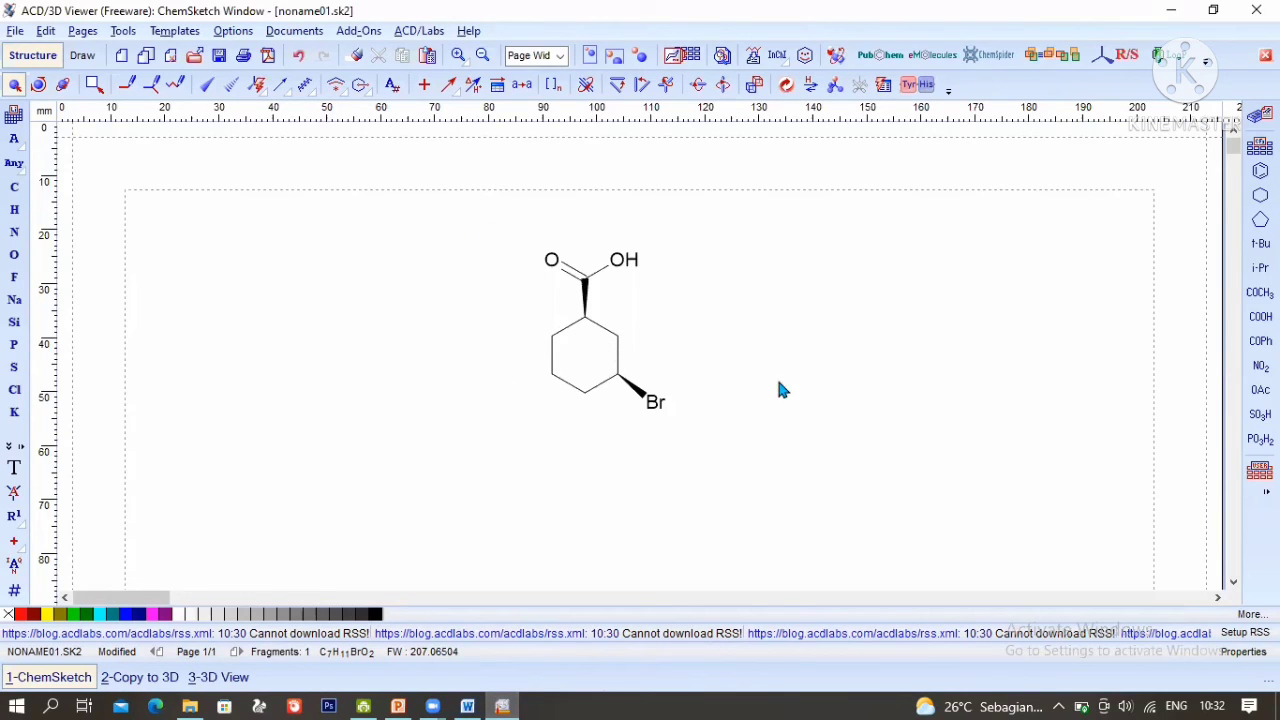
pyautogui.click(630, 368)
pyautogui.hotkey('ctrl', 'z')
pyautogui.moveTo(511, 219); pyautogui.dragTo(697, 476)
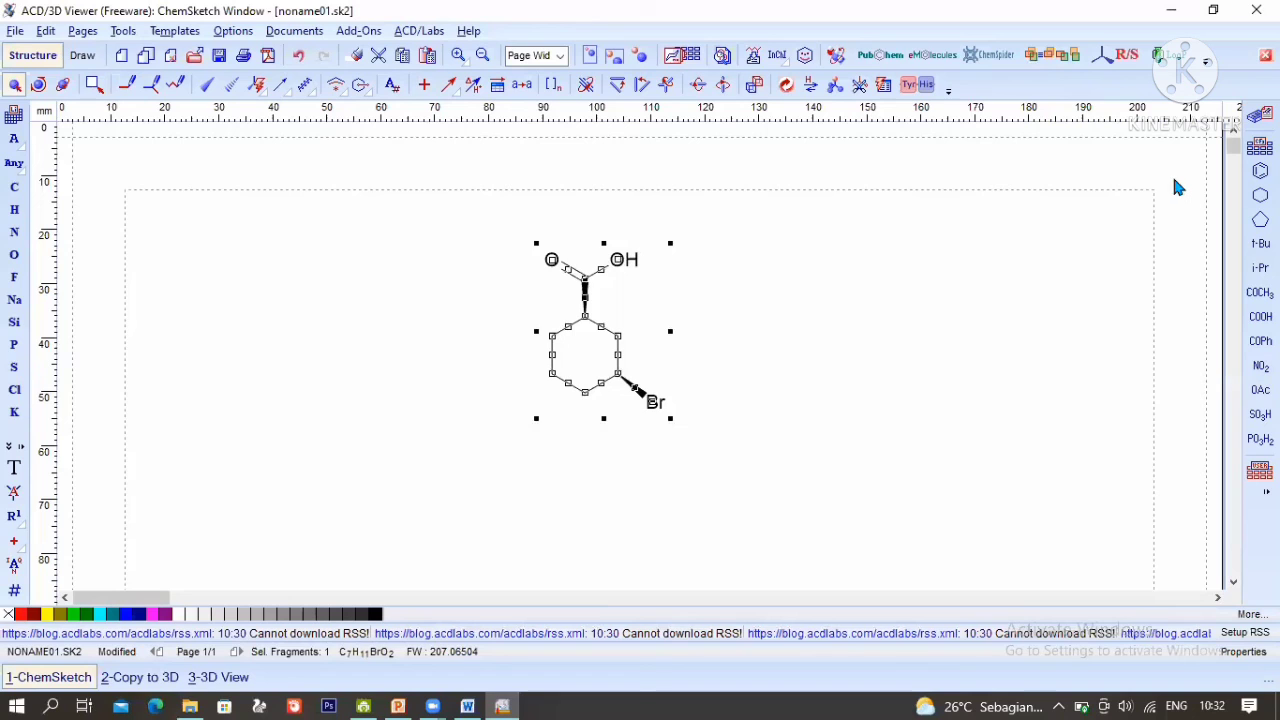
pyautogui.click(1207, 18)
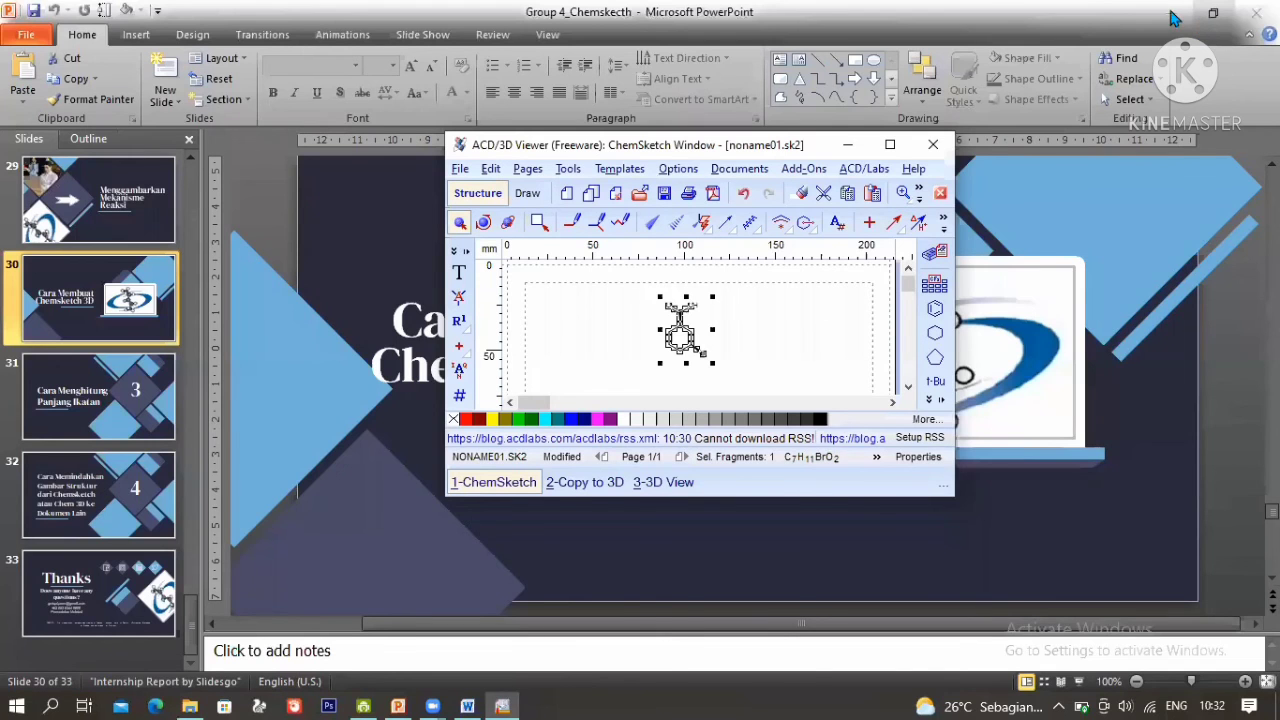
pyautogui.click(1174, 18)
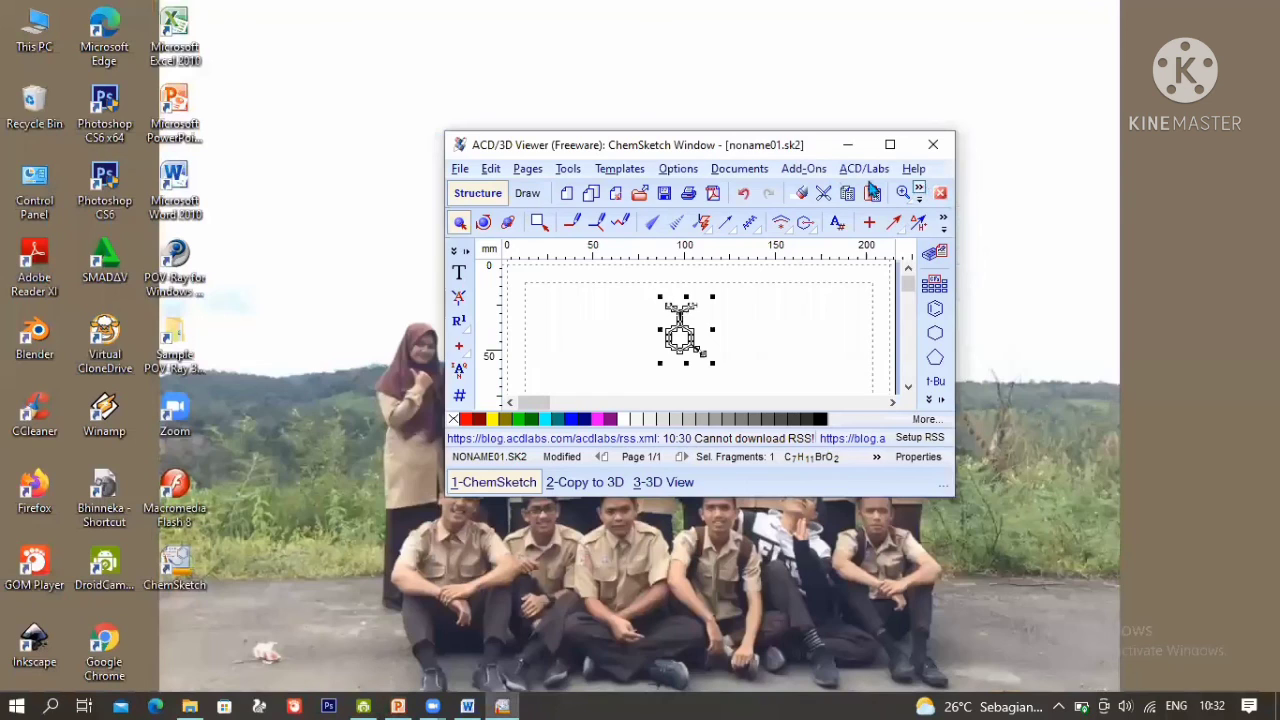
pyautogui.click(862, 169)
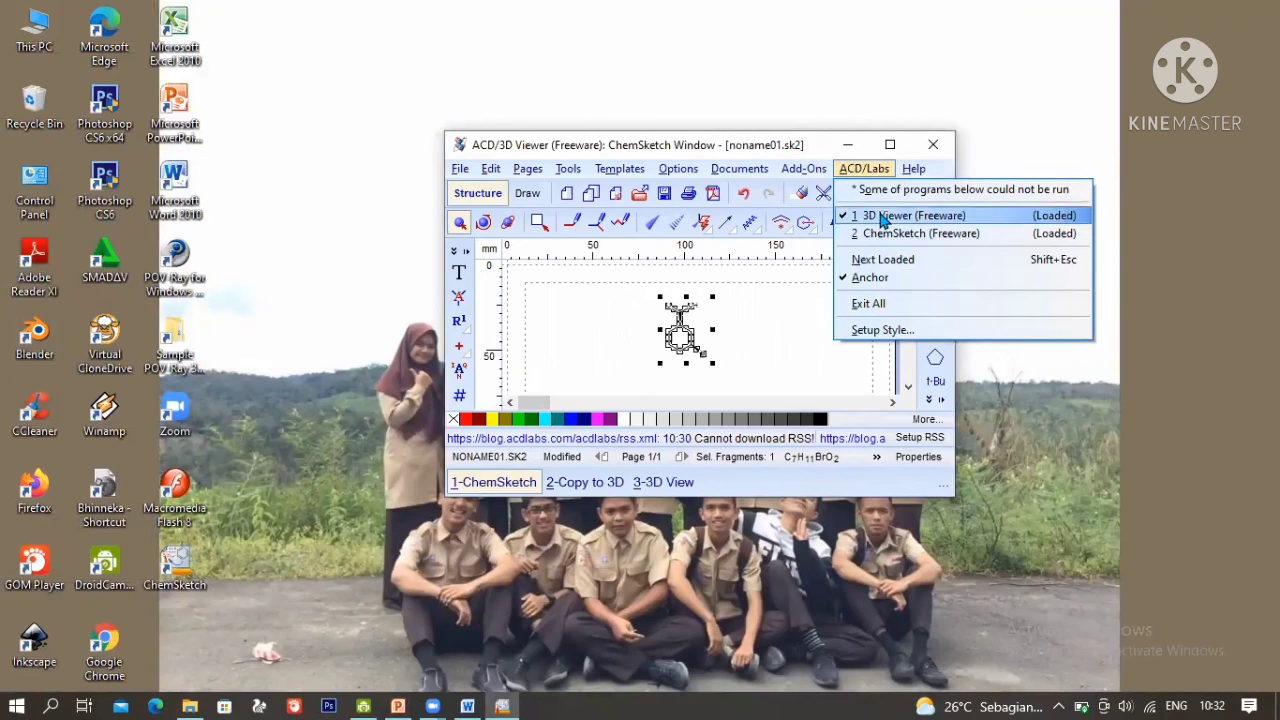
pyautogui.click(826, 148)
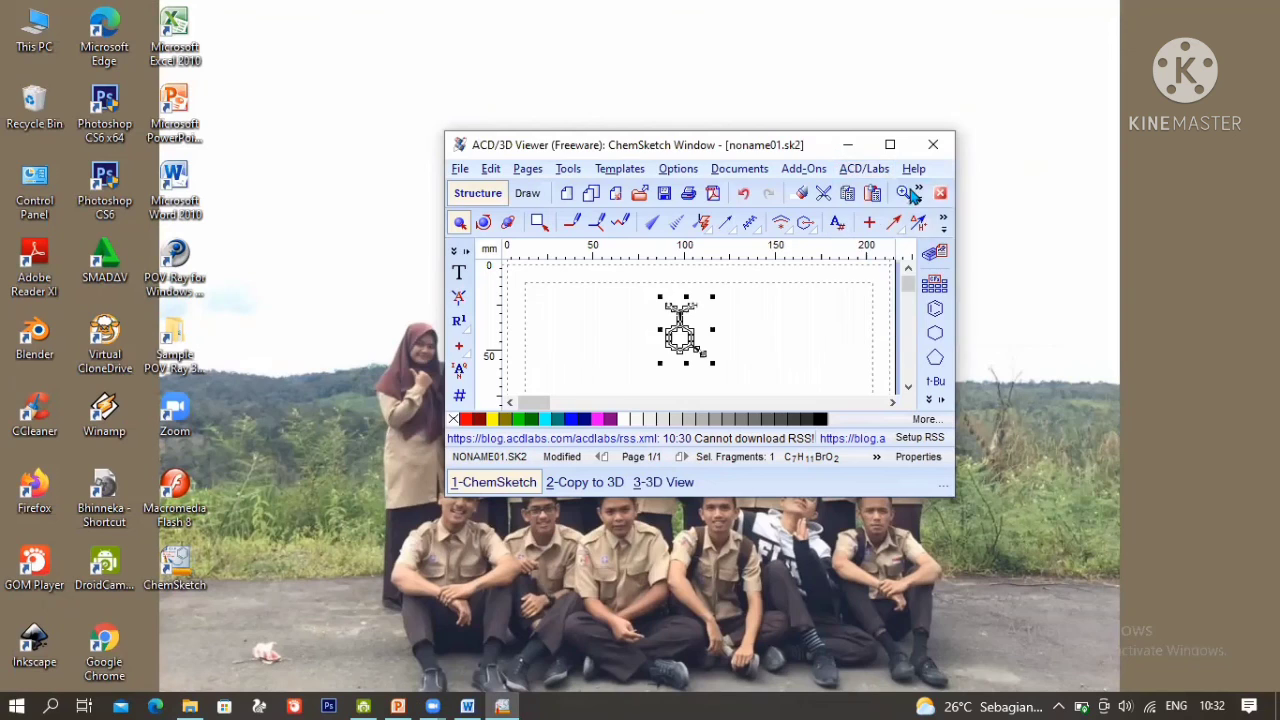
pyautogui.click(920, 192)
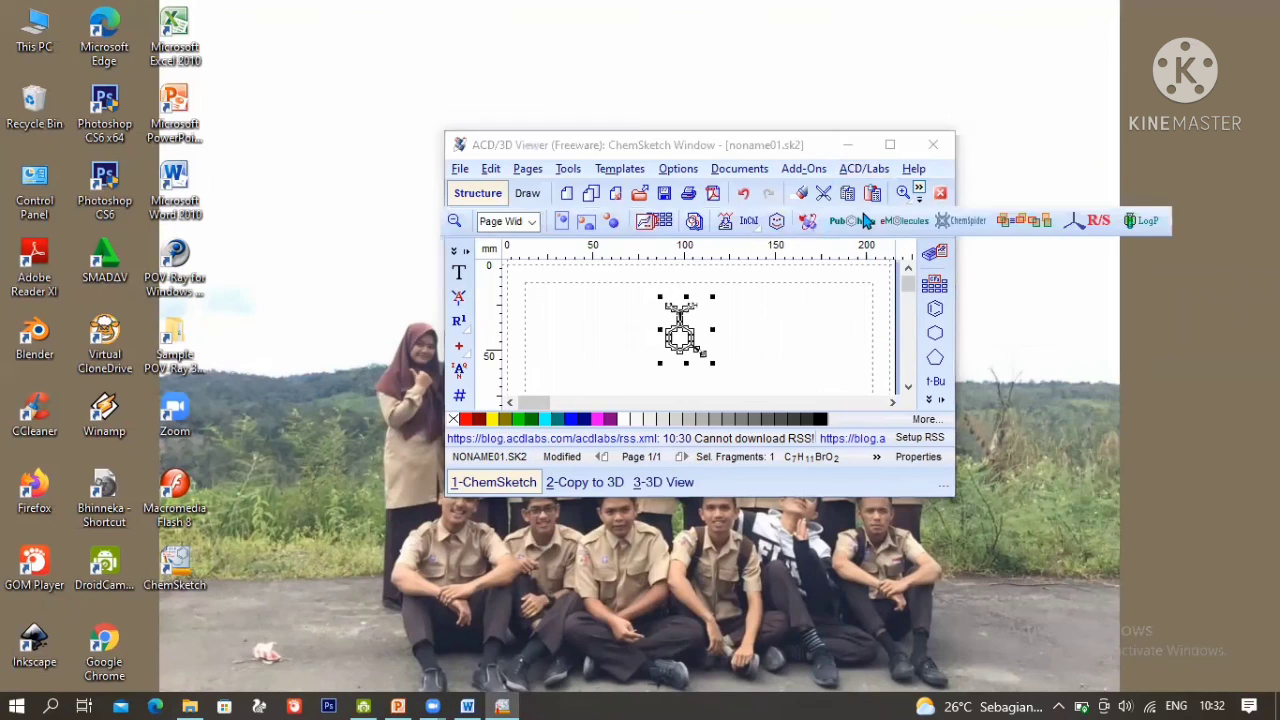
pyautogui.click(808, 222)
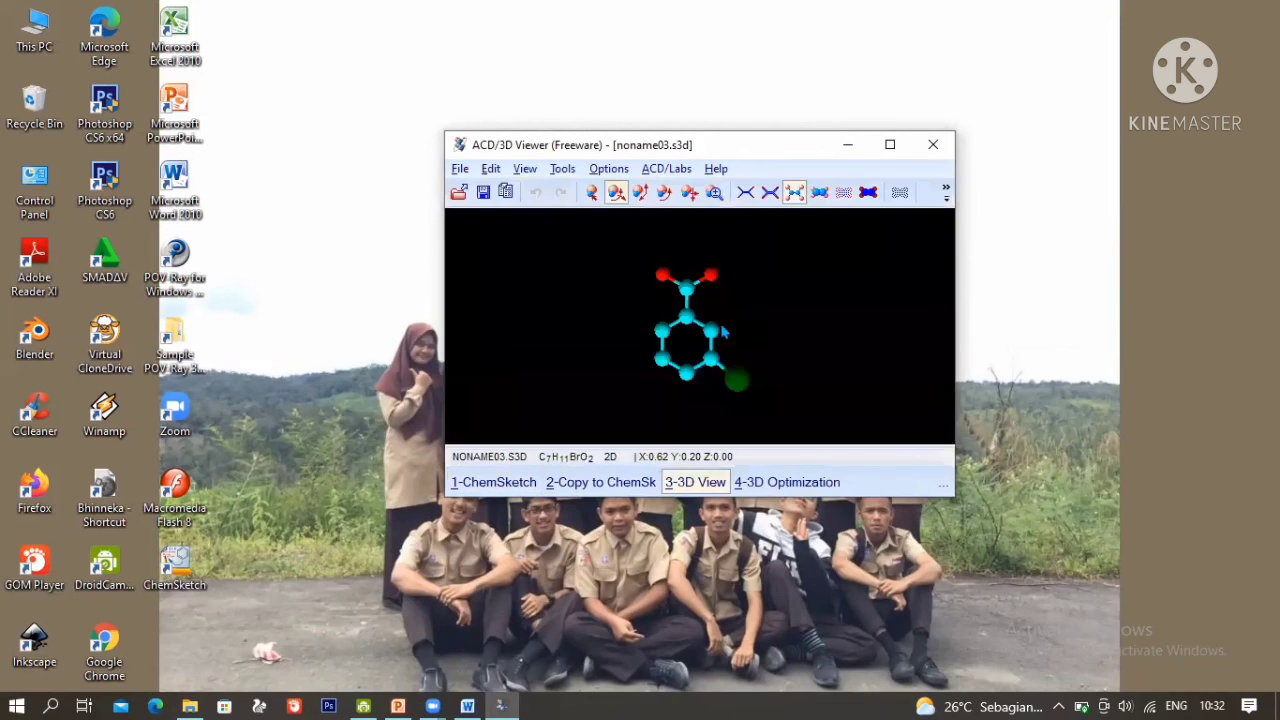
# Step: Run 3D Optimization on the bromocyclohexanecarboxylic acid model
pyautogui.click(946, 193)
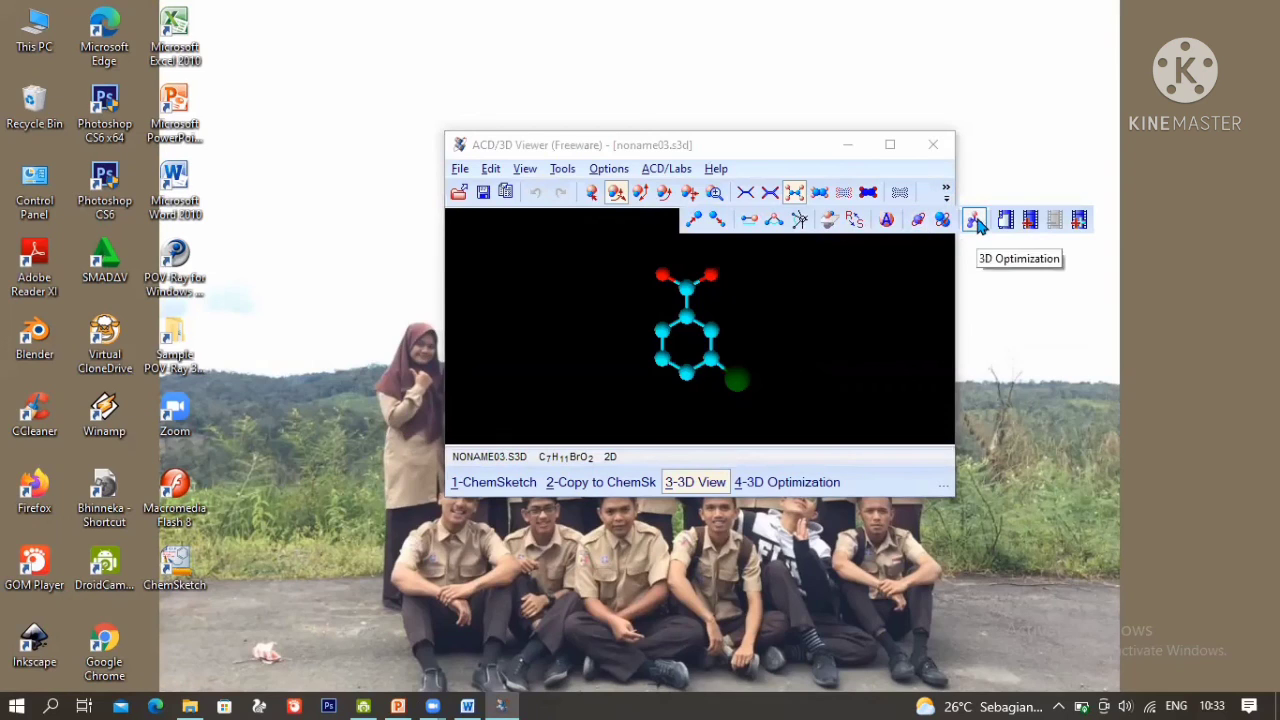
pyautogui.click(975, 221)
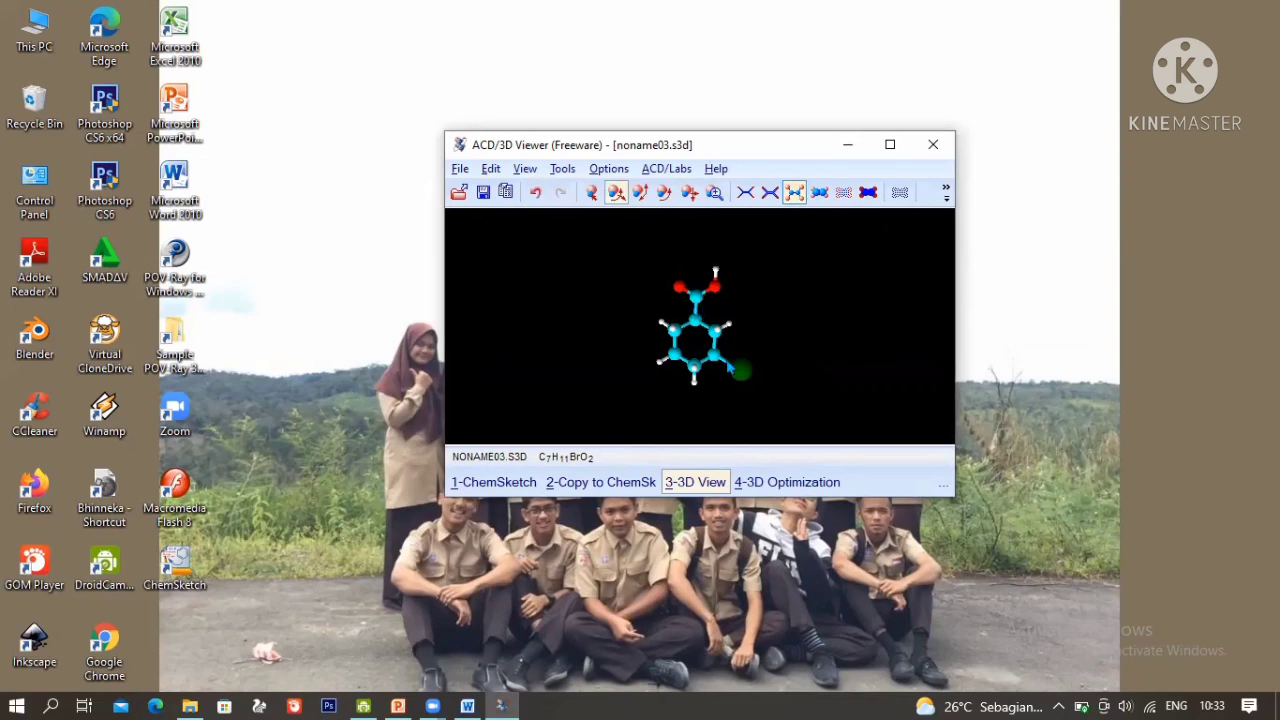
pyautogui.moveTo(665, 330)
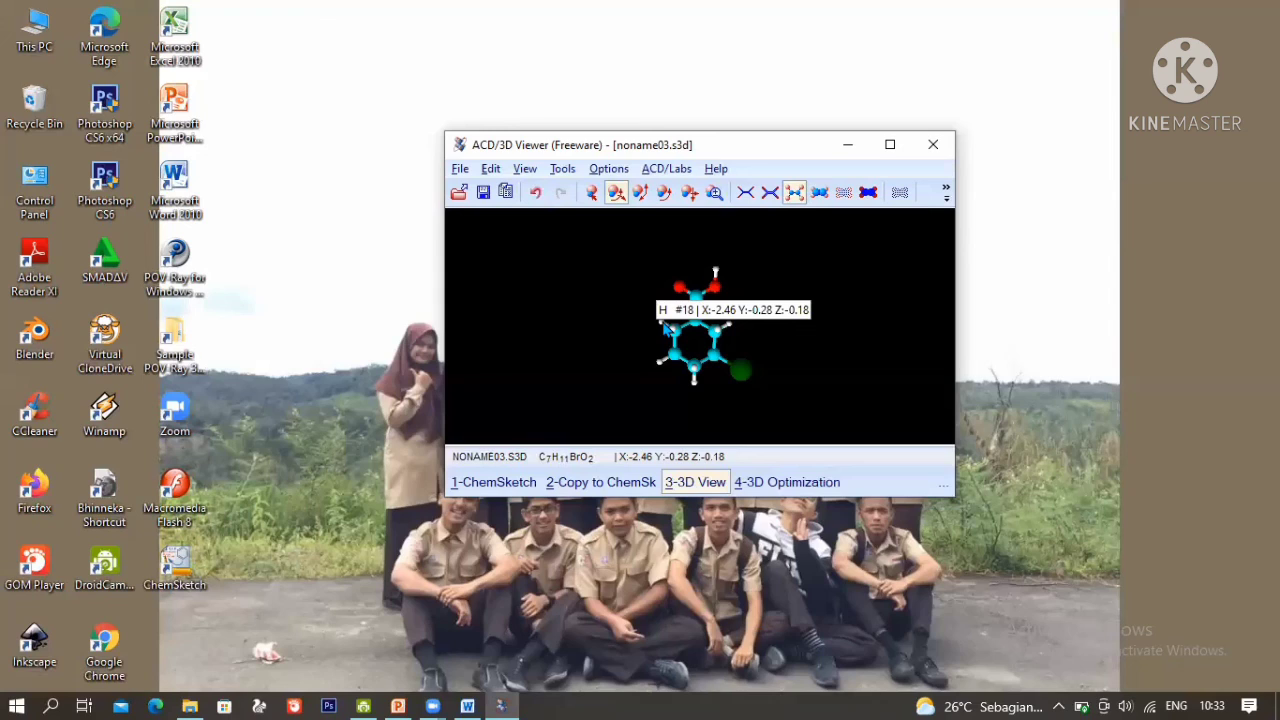
# Step: Try the stick and wireframe display styles, and finish with balls and sticks surrounded by translucent atom spheres
pyautogui.click(778, 193)
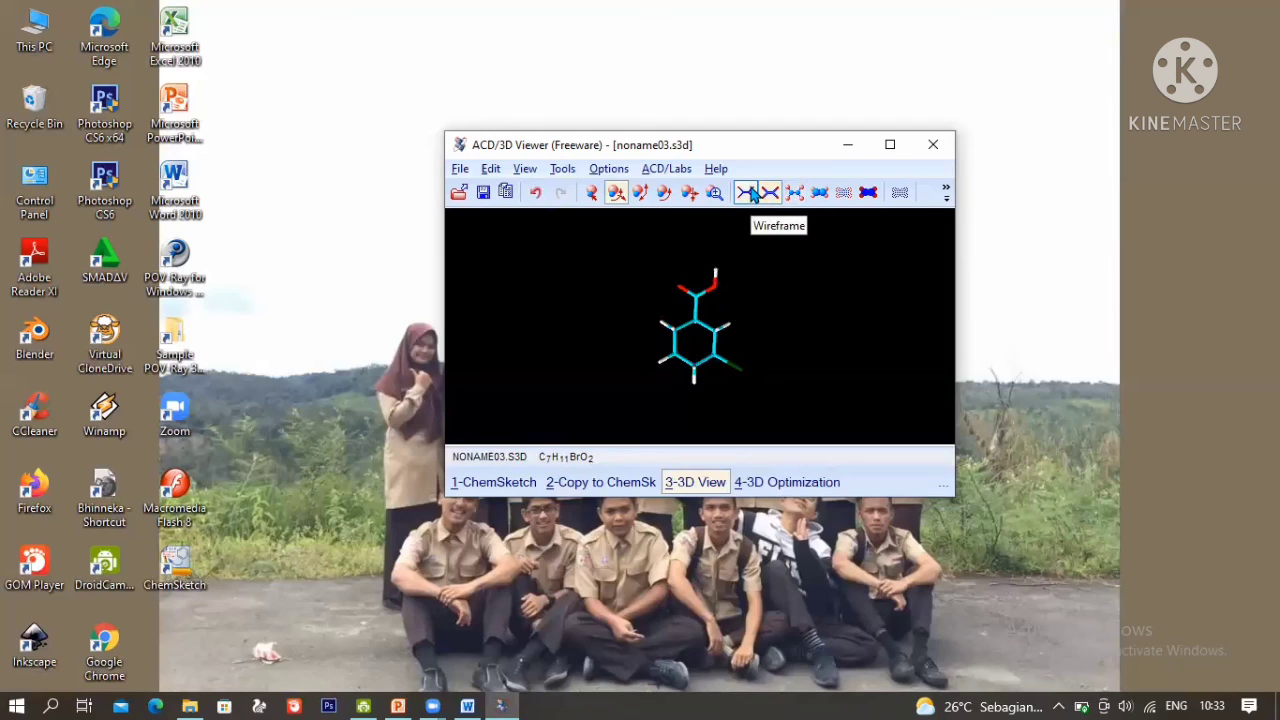
pyautogui.click(749, 193)
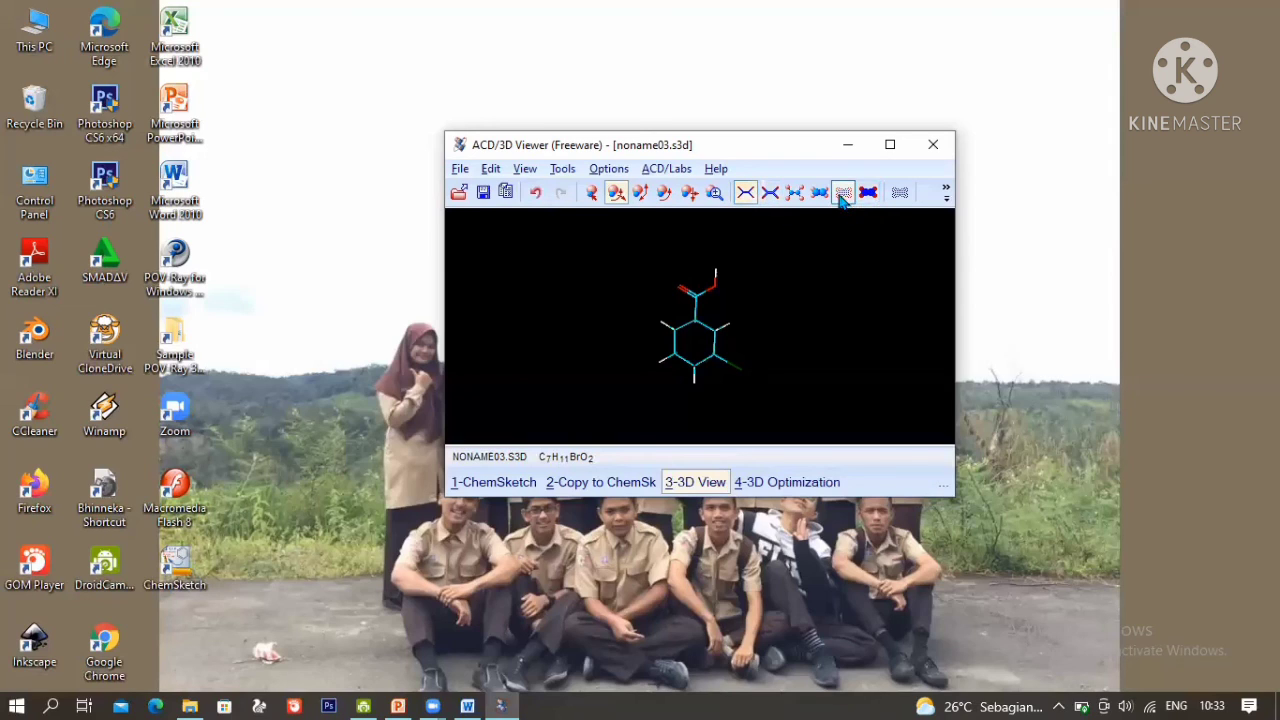
pyautogui.click(903, 193)
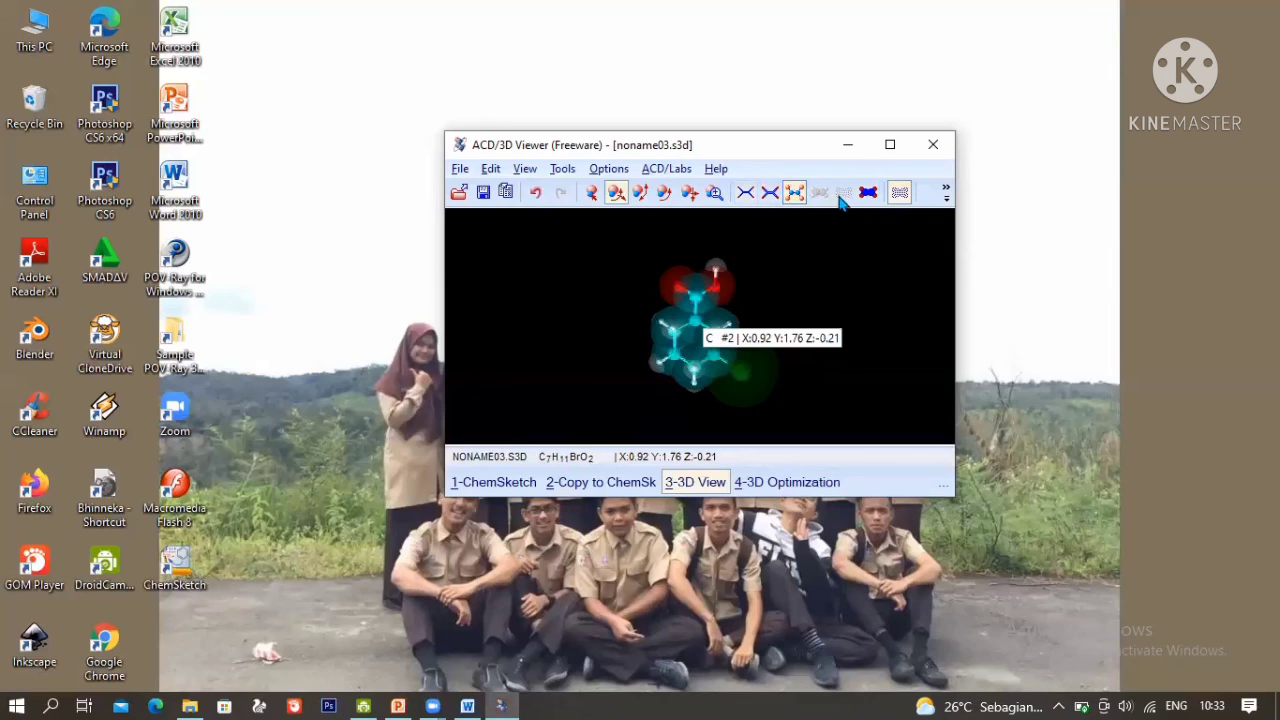
pyautogui.click(868, 192)
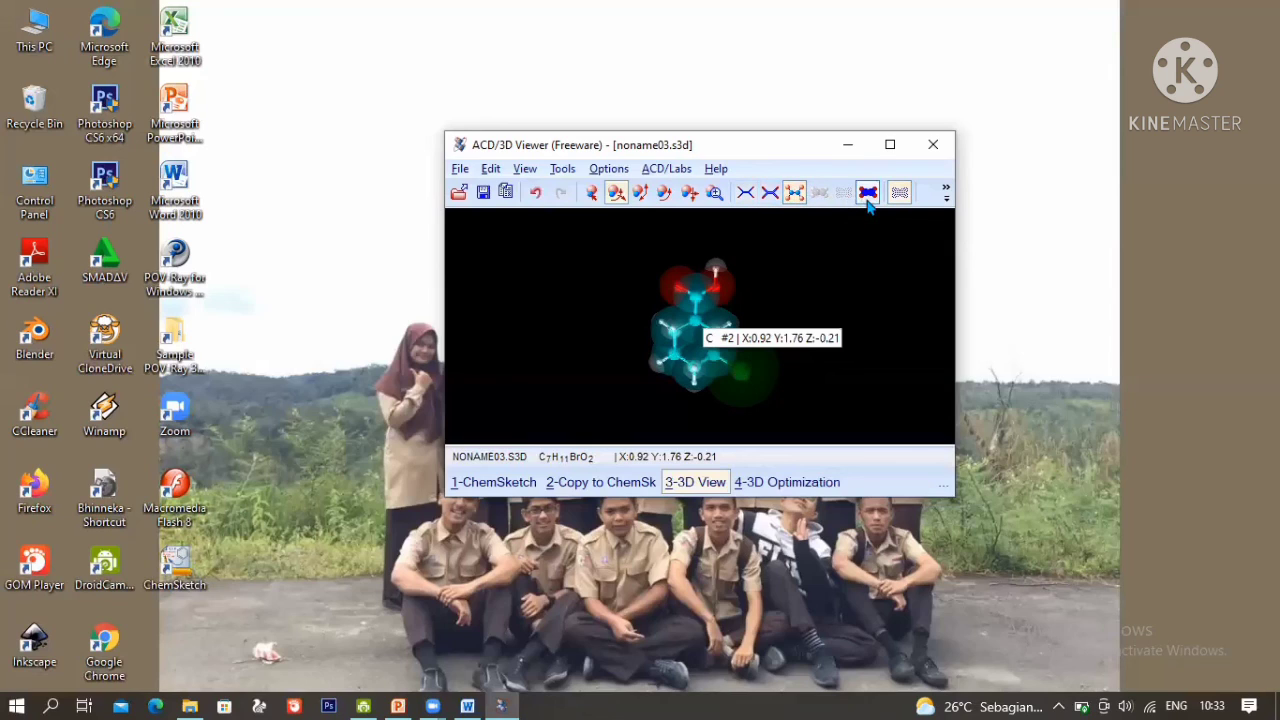
# Step: Rotate the model freely in 3D to inspect the ring, carboxyl group and bromine from different angles
pyautogui.click(945, 192)
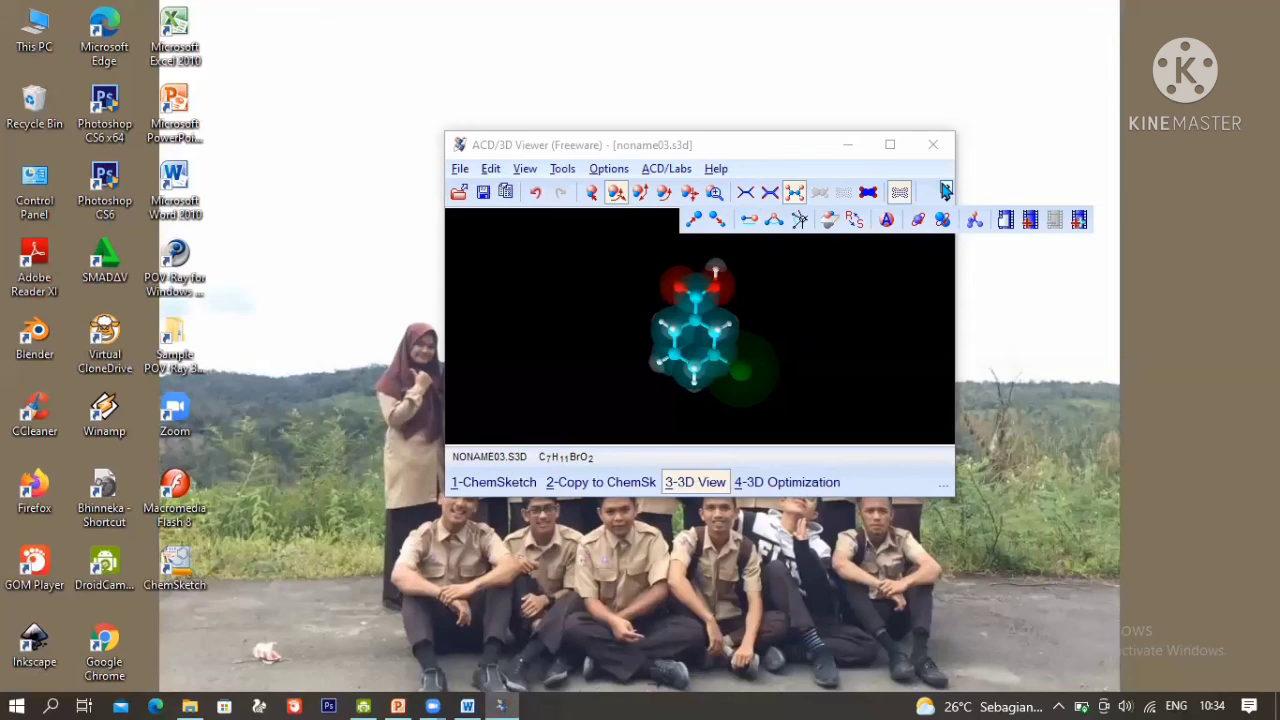
pyautogui.click(946, 192)
pyautogui.click(692, 343)
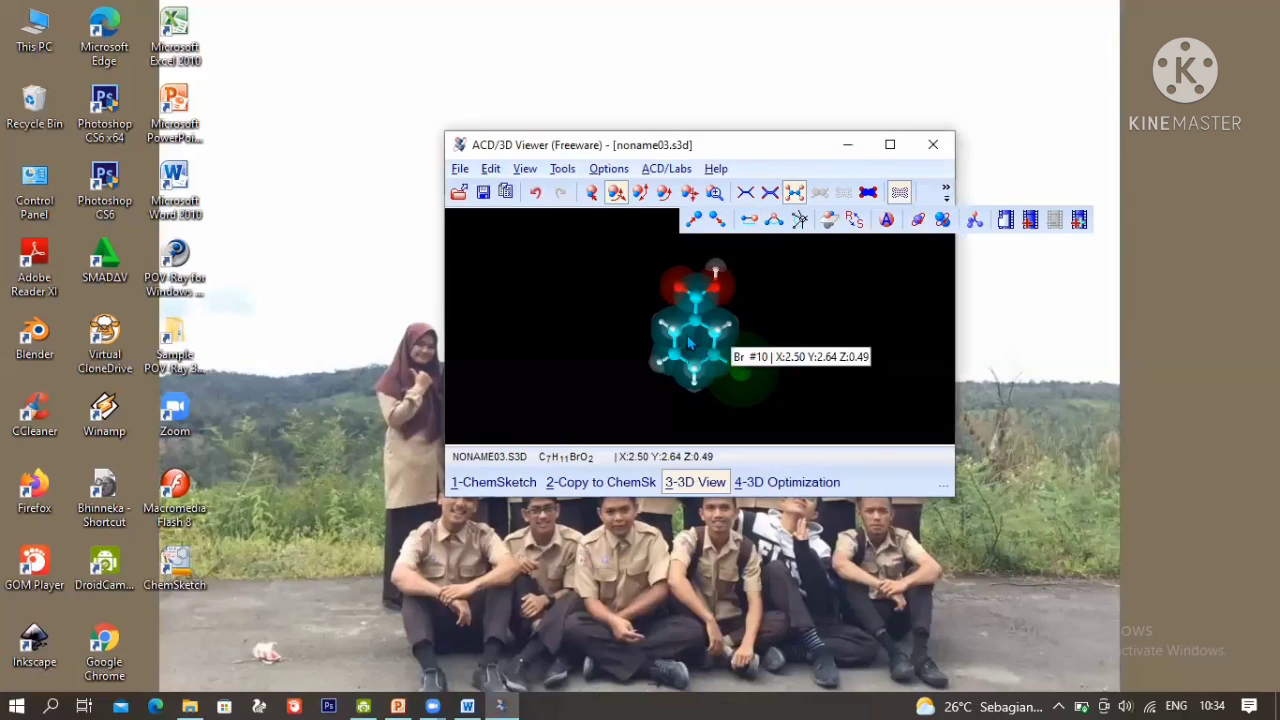
pyautogui.moveTo(698, 368); pyautogui.dragTo(621, 195)
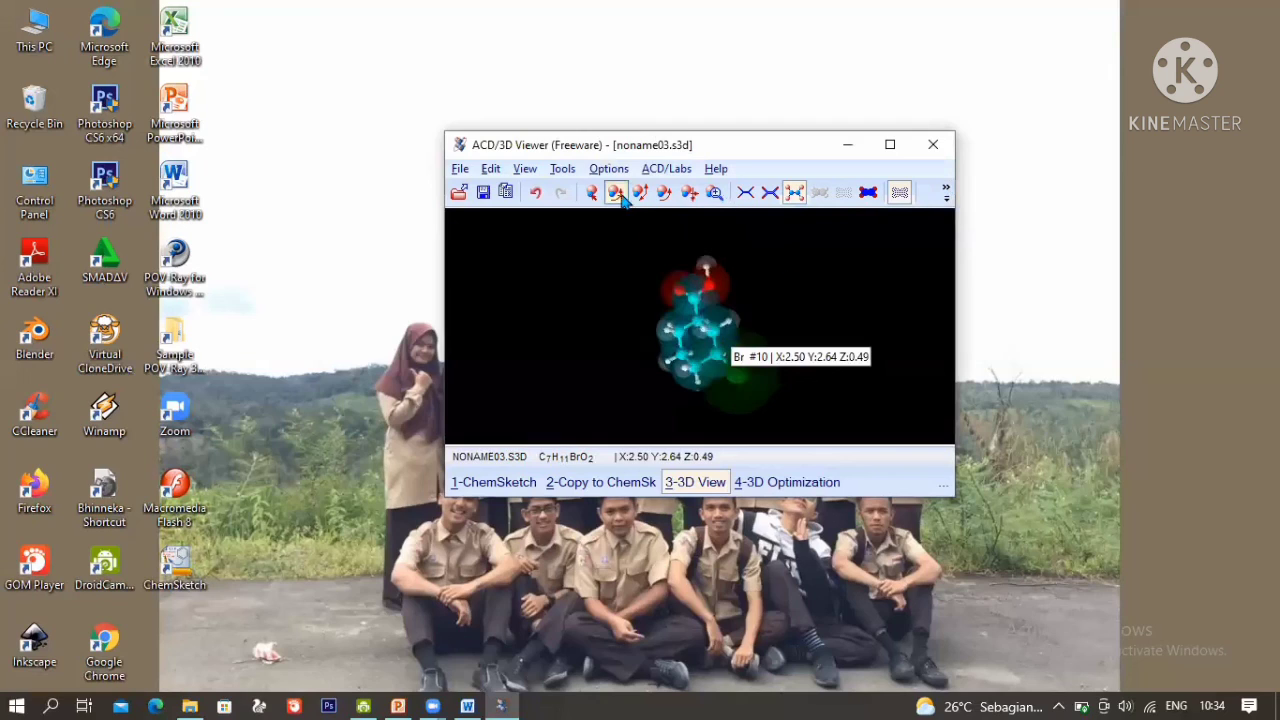
pyautogui.moveTo(736, 369)
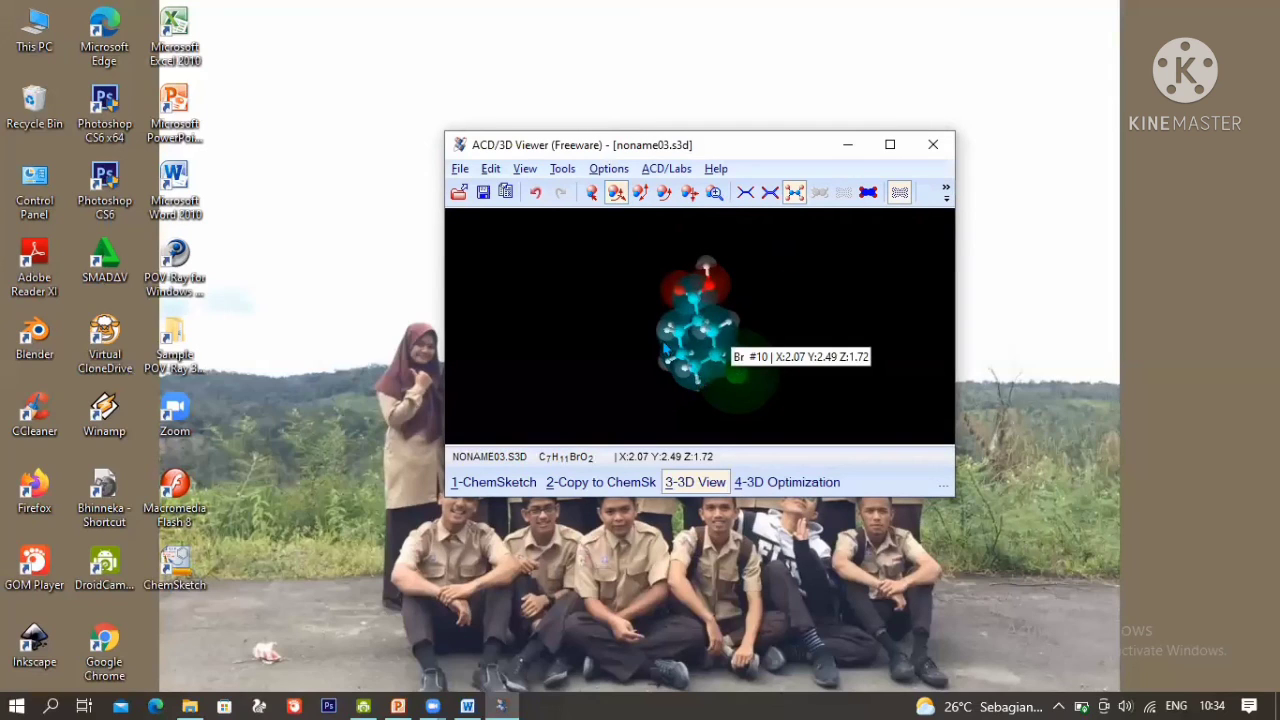
pyautogui.moveTo(631, 309); pyautogui.dragTo(953, 194)
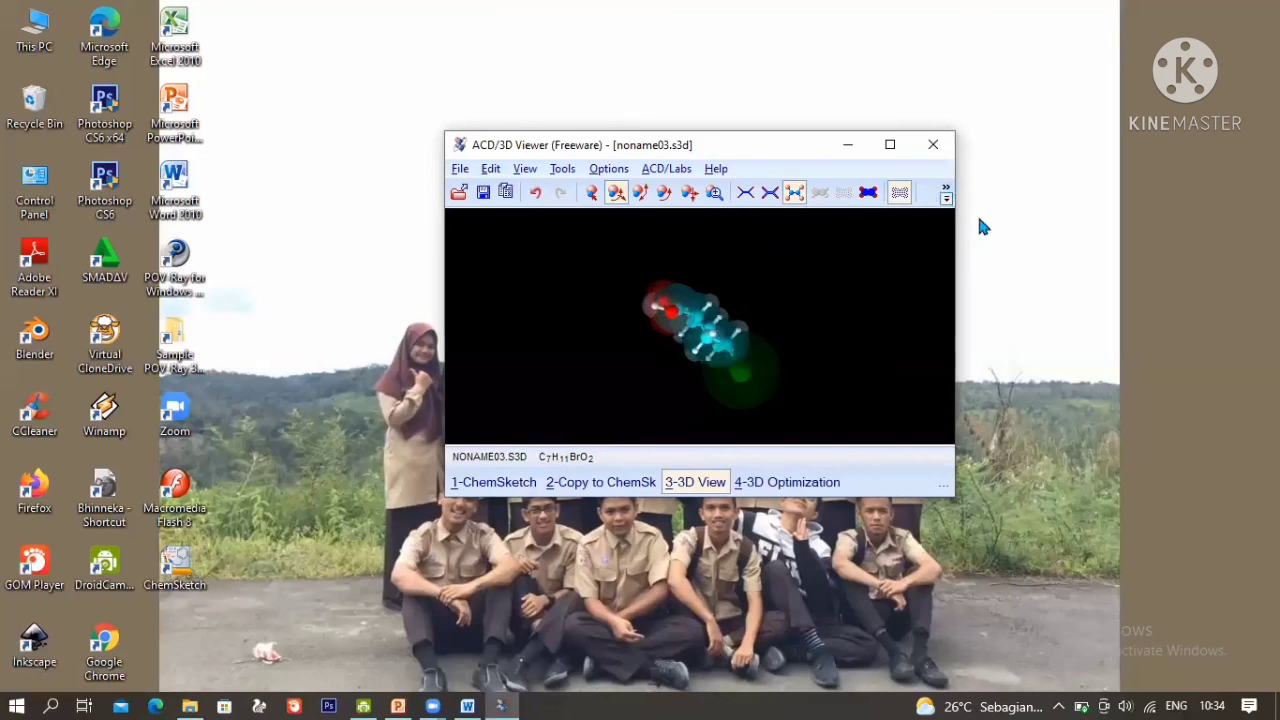
# Step: Animate the model with automatic rotation and changing display styles, and stop the animation
pyautogui.click(945, 193)
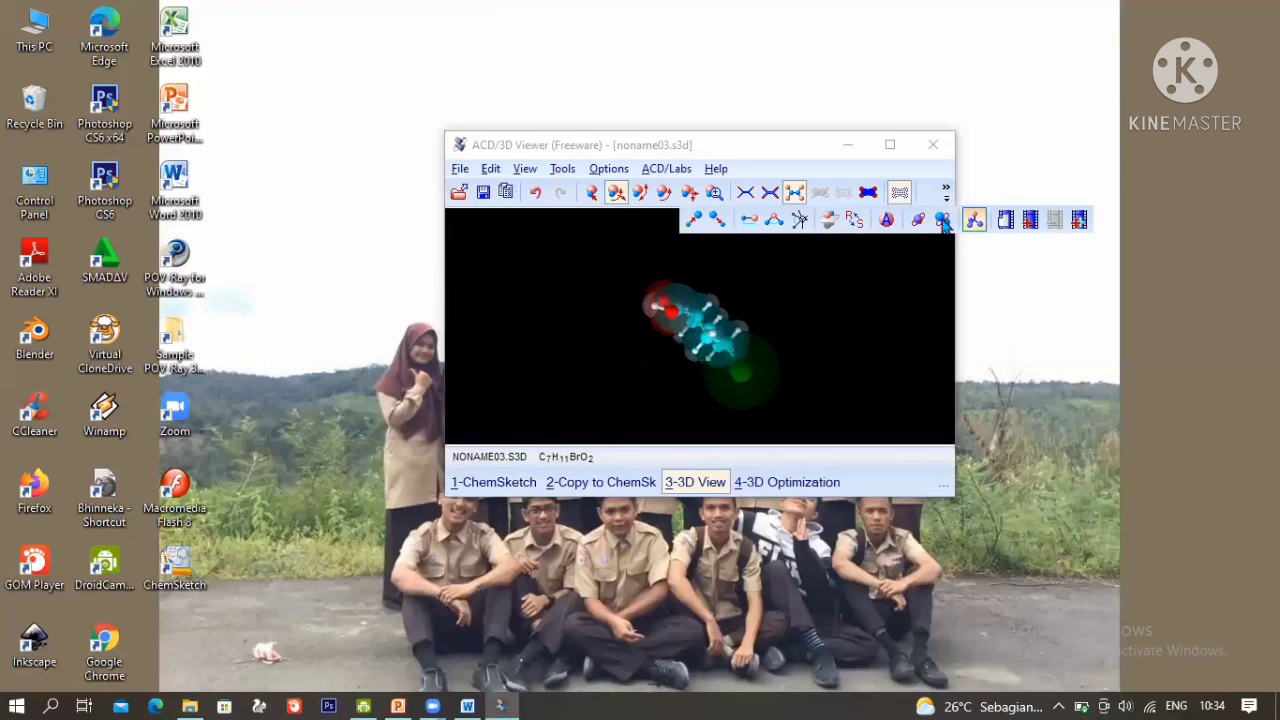
pyautogui.click(946, 191)
pyautogui.click(946, 191)
pyautogui.click(766, 311)
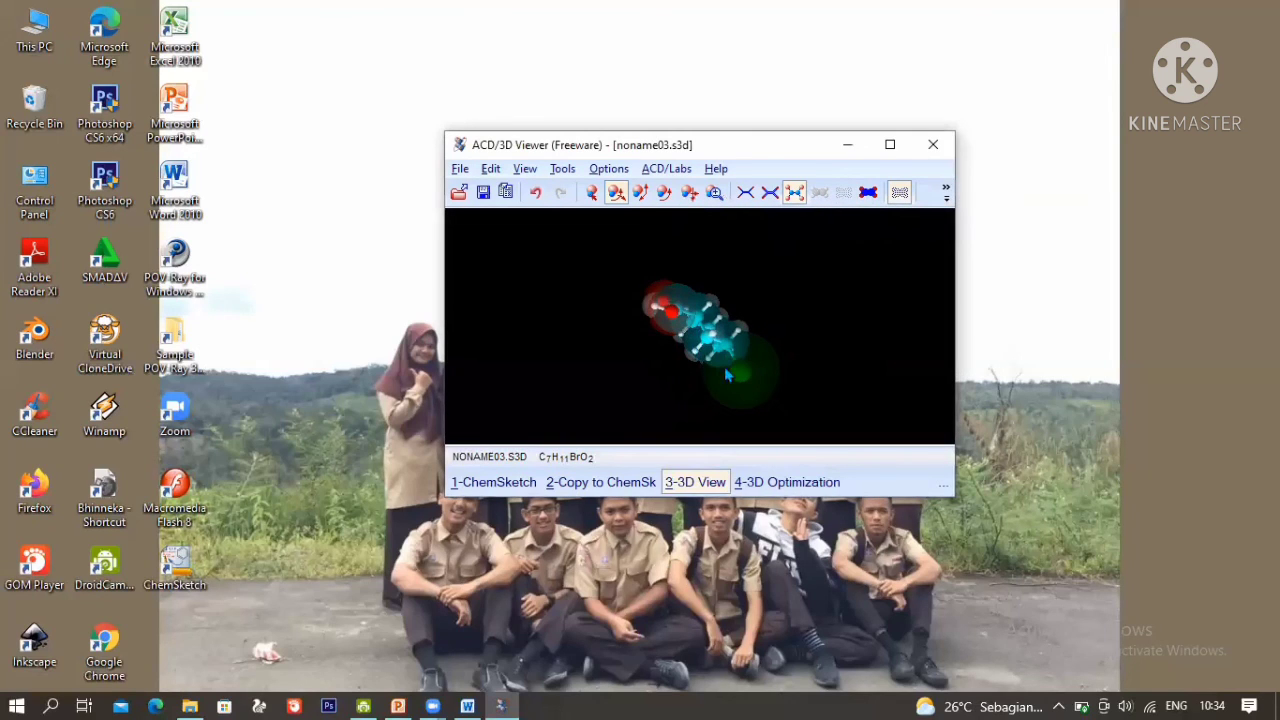
pyautogui.moveTo(717, 369); pyautogui.dragTo(752, 359)
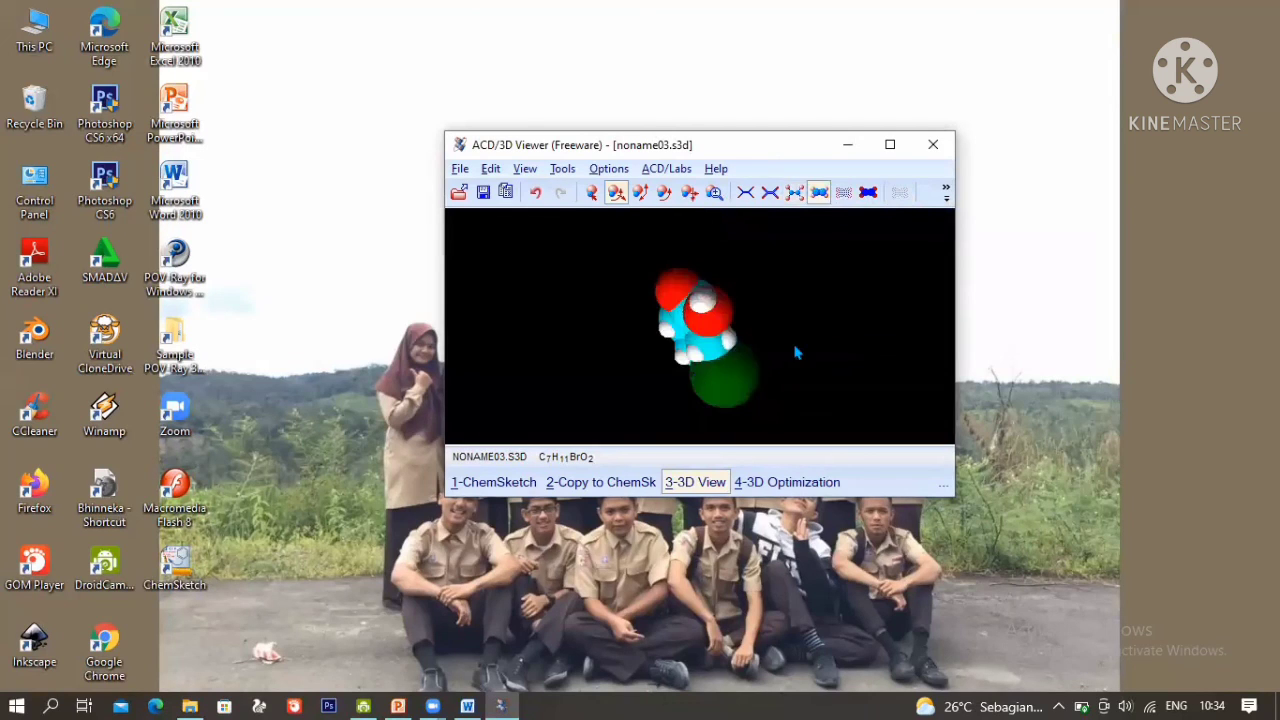
pyautogui.moveTo(794, 351); pyautogui.dragTo(767, 344)
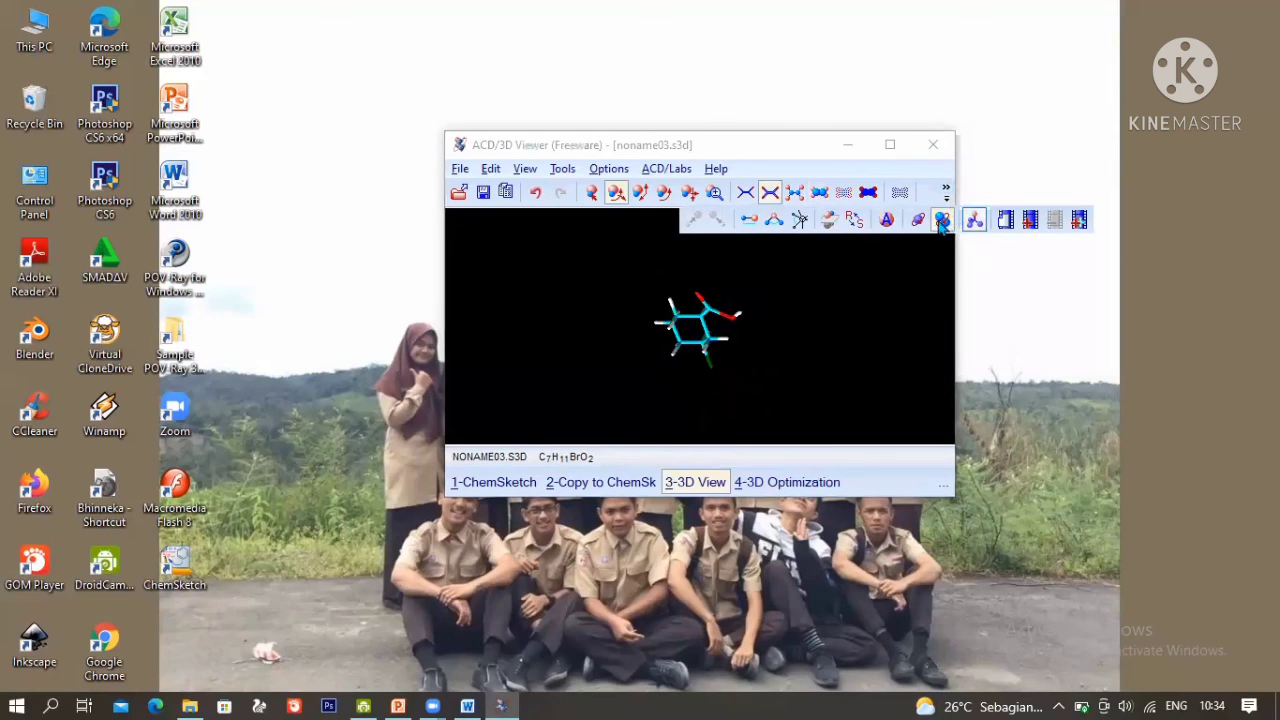
pyautogui.click(940, 221)
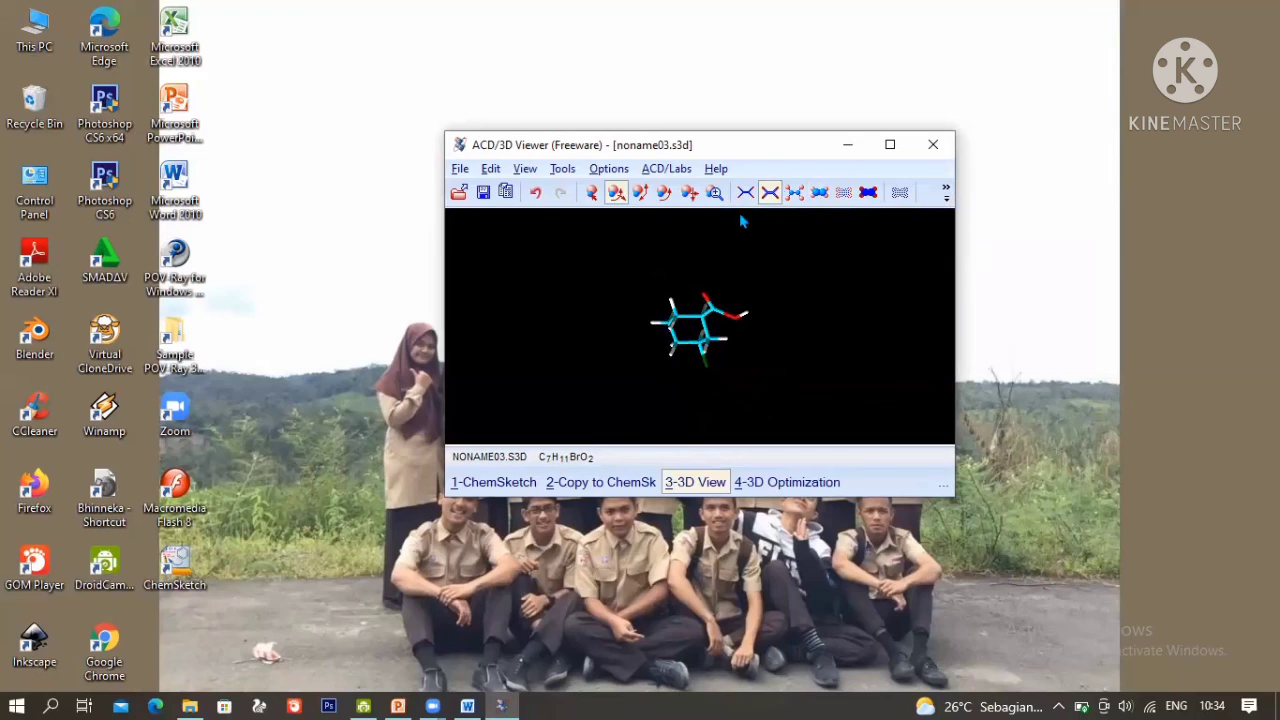
# Step: Display the model in the balls and sticks style and move it higher in the 3D view
pyautogui.moveTo(742, 221); pyautogui.dragTo(786, 198)
pyautogui.click(790, 194)
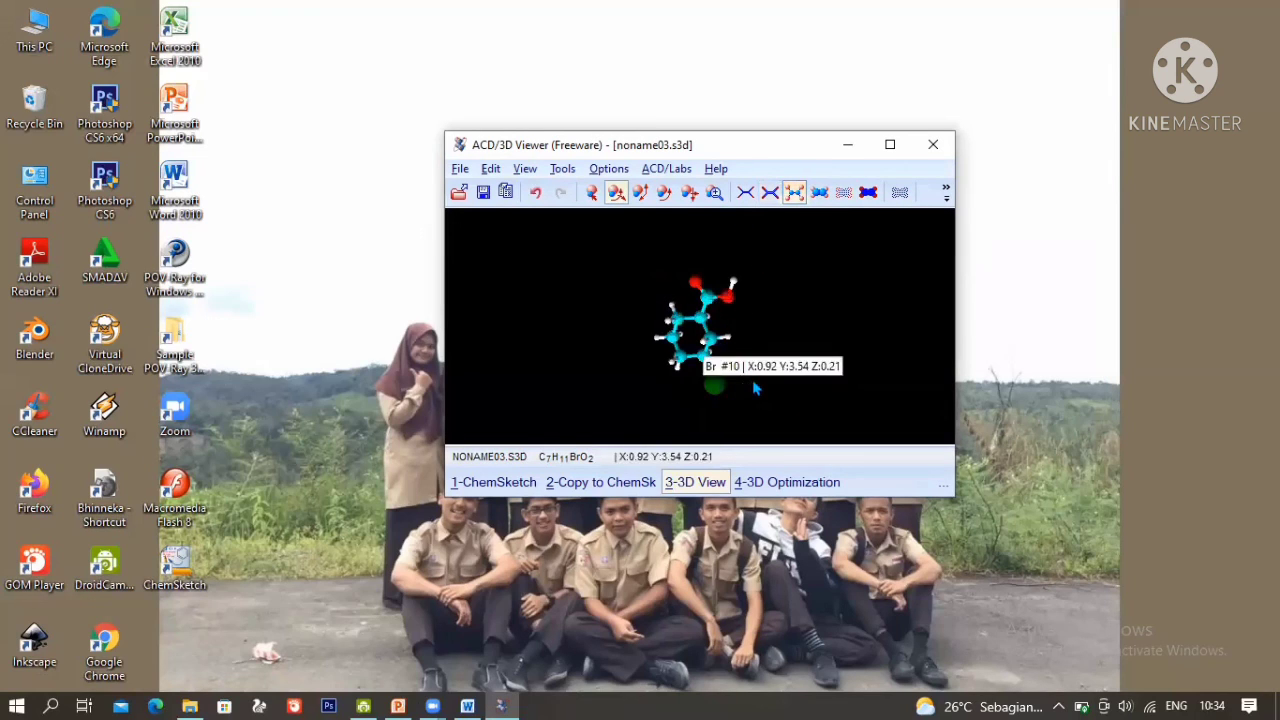
pyautogui.click(691, 196)
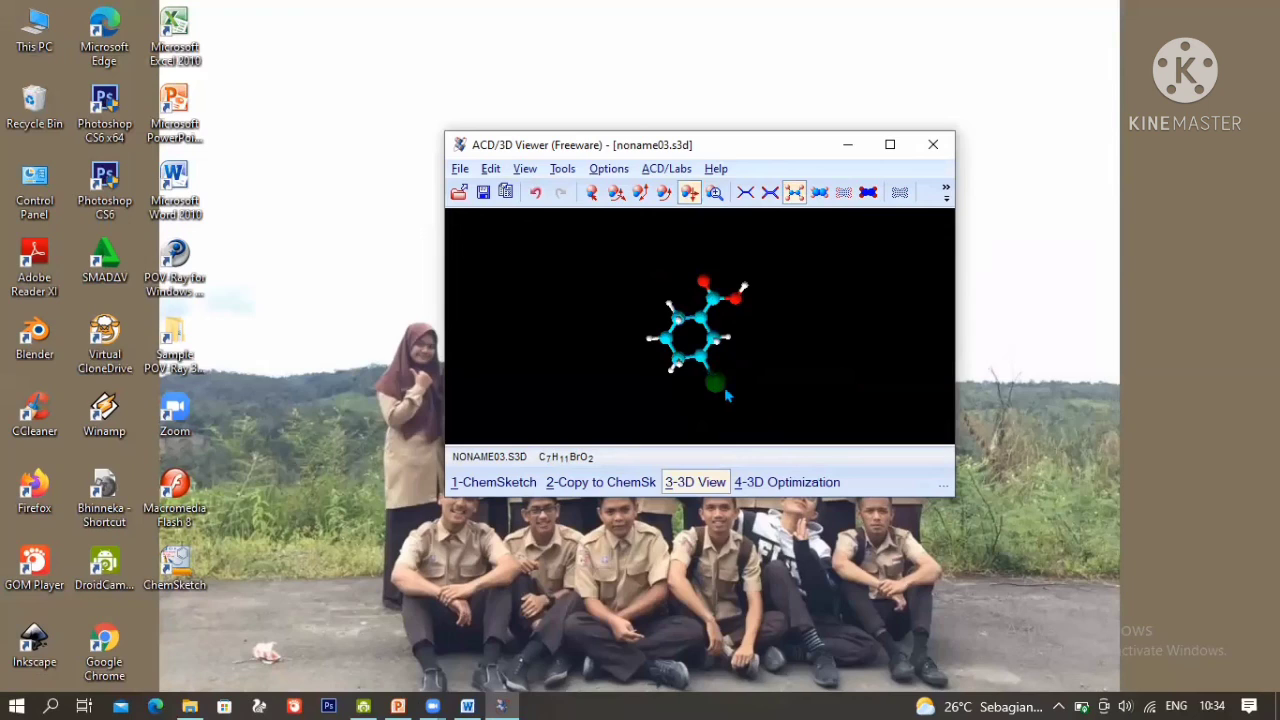
pyautogui.moveTo(727, 395); pyautogui.dragTo(680, 280)
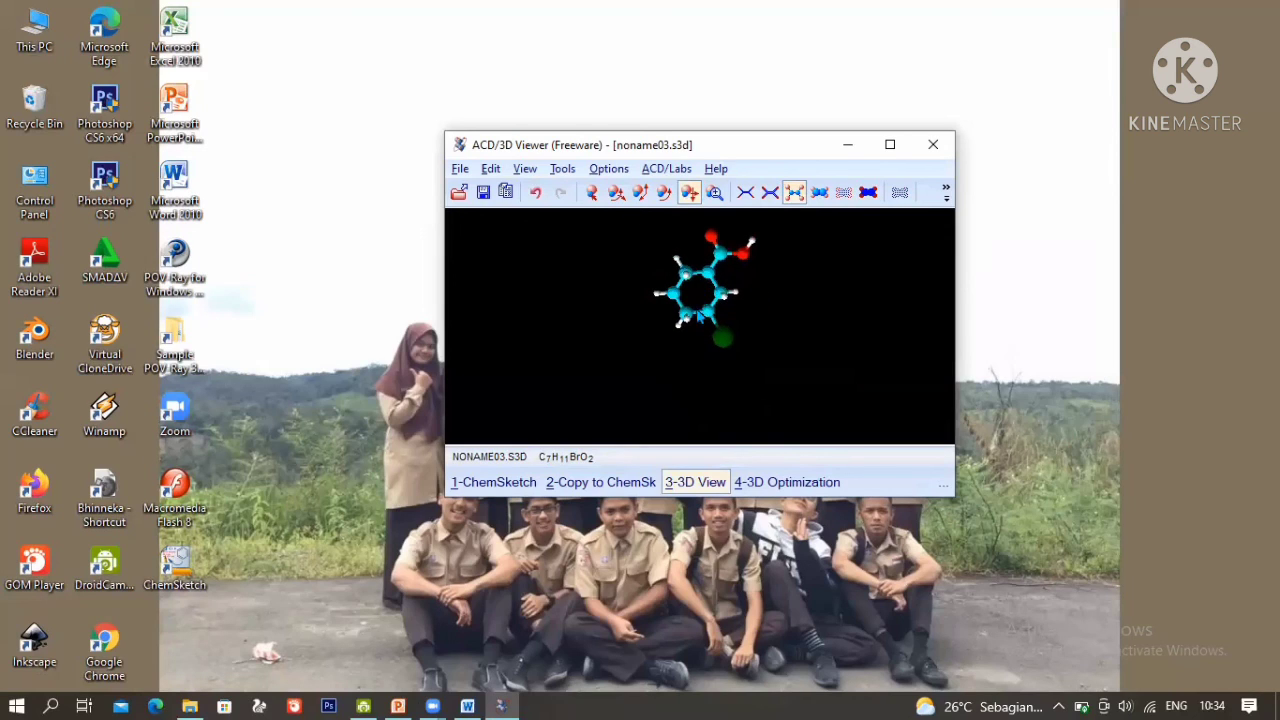
# Step: Rotate the ball-and-stick model freely in 3D to view the tilted ring, carboxyl group and bromine
pyautogui.click(616, 192)
pyautogui.moveTo(754, 356)
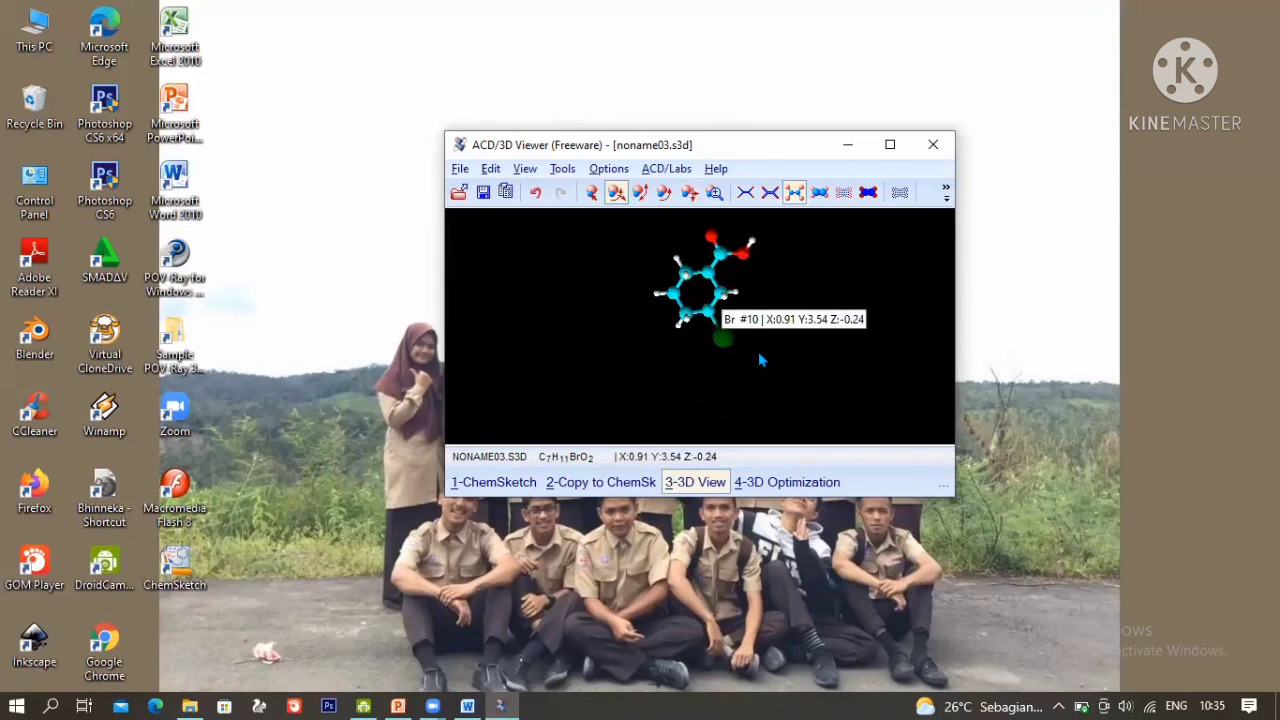
pyautogui.moveTo(760, 354); pyautogui.dragTo(677, 316)
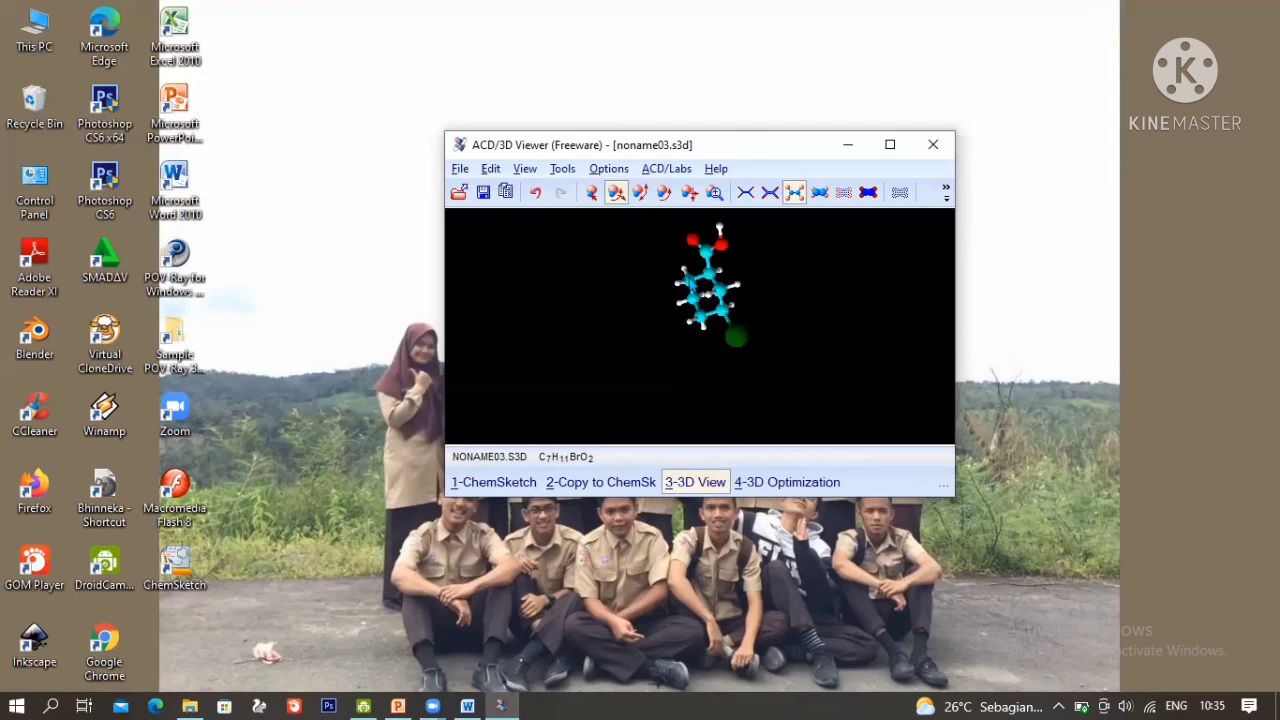
pyautogui.moveTo(680, 300)
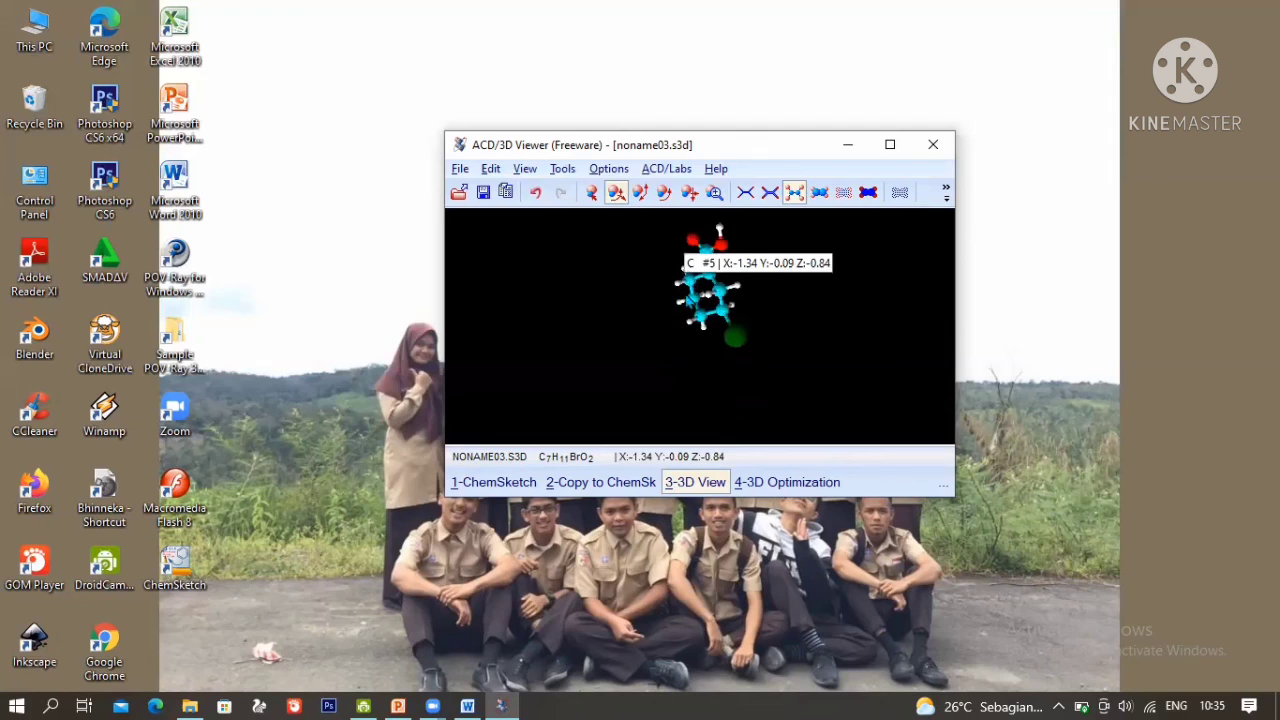
pyautogui.moveTo(688, 296); pyautogui.dragTo(694, 283)
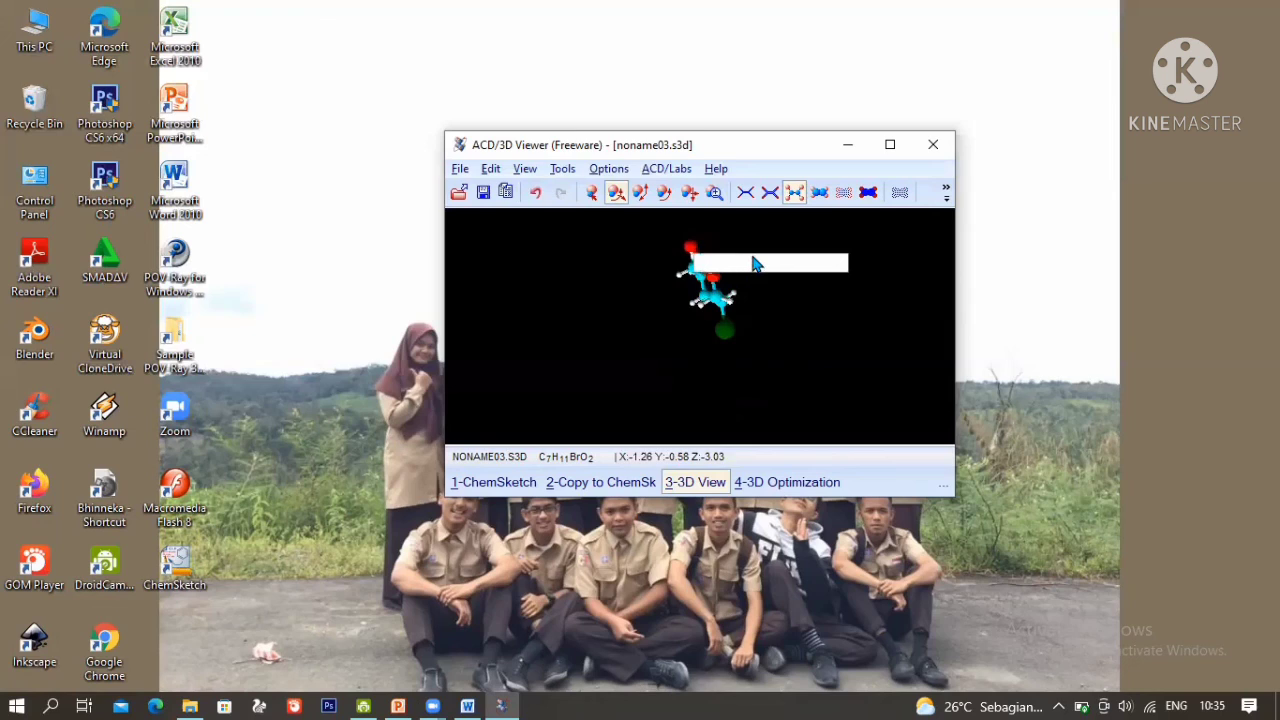
pyautogui.moveTo(754, 260); pyautogui.dragTo(739, 239)
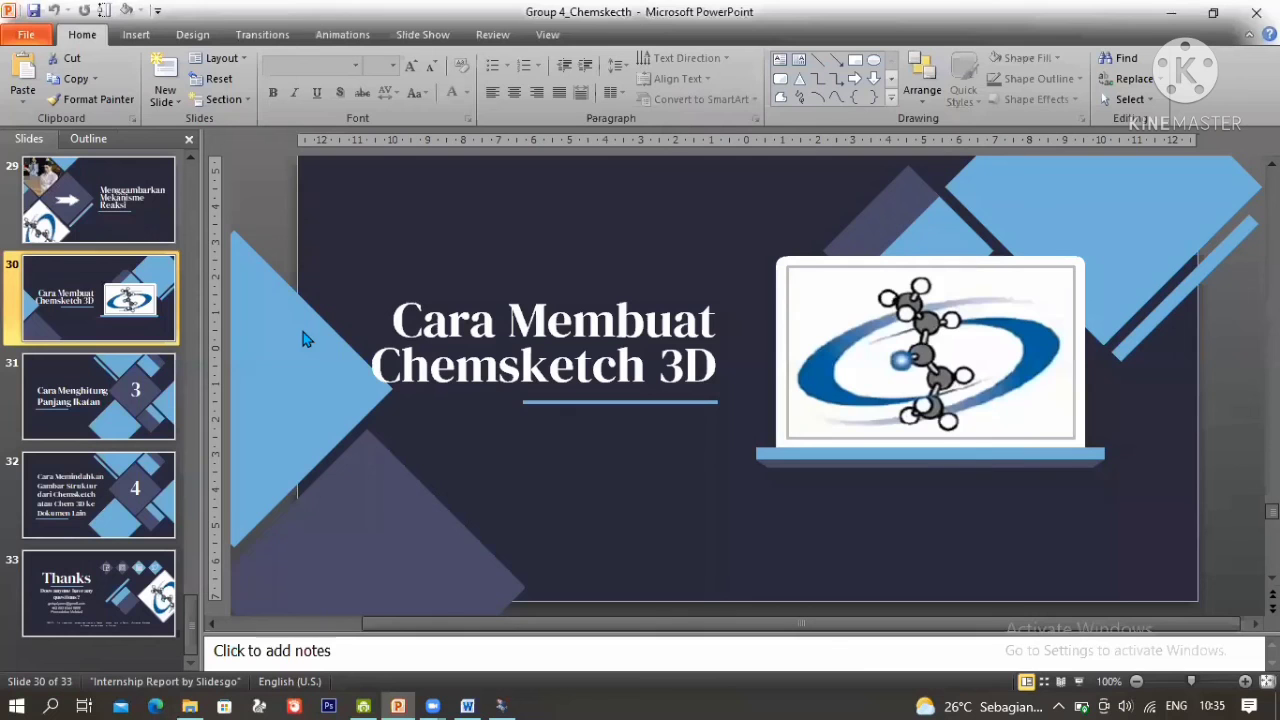
# Step: Show slide 31 in PowerPoint, then in ACD/3D Viewer measure the bond length between carboxyl carbon C 7 and hydroxyl oxygen O 9
pyautogui.scroll(-1, 558, 320)
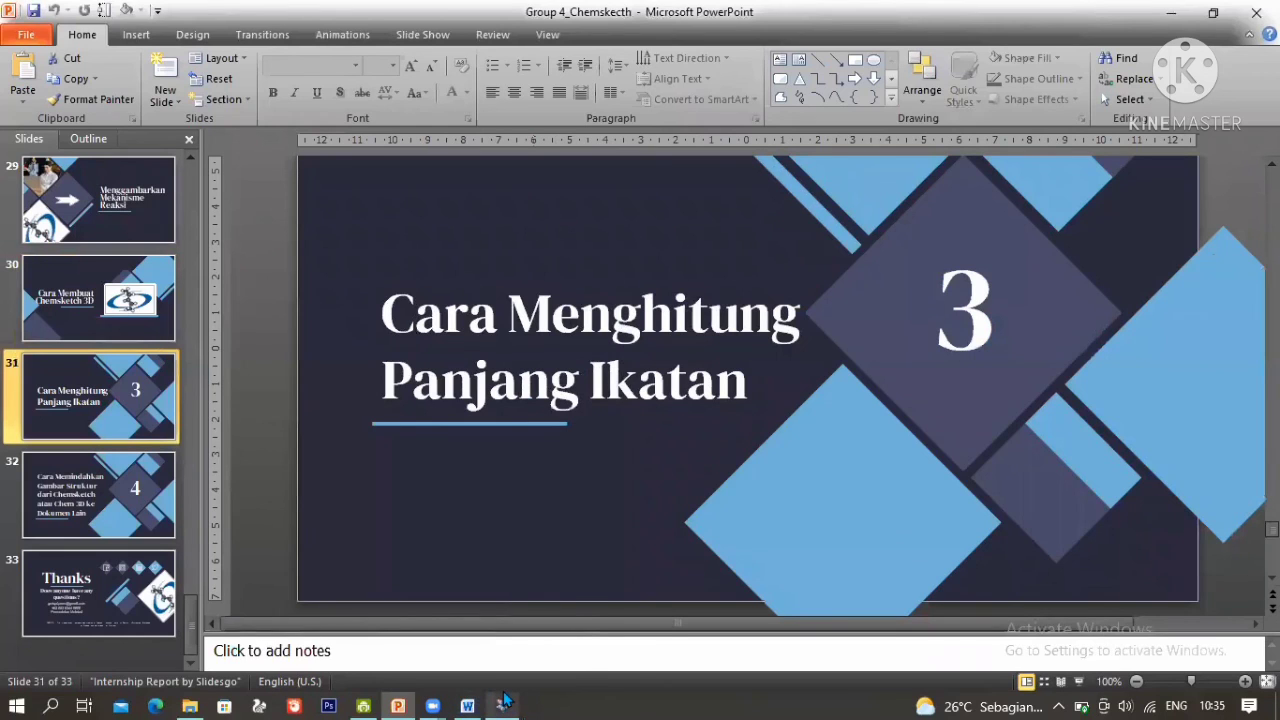
pyautogui.click(505, 702)
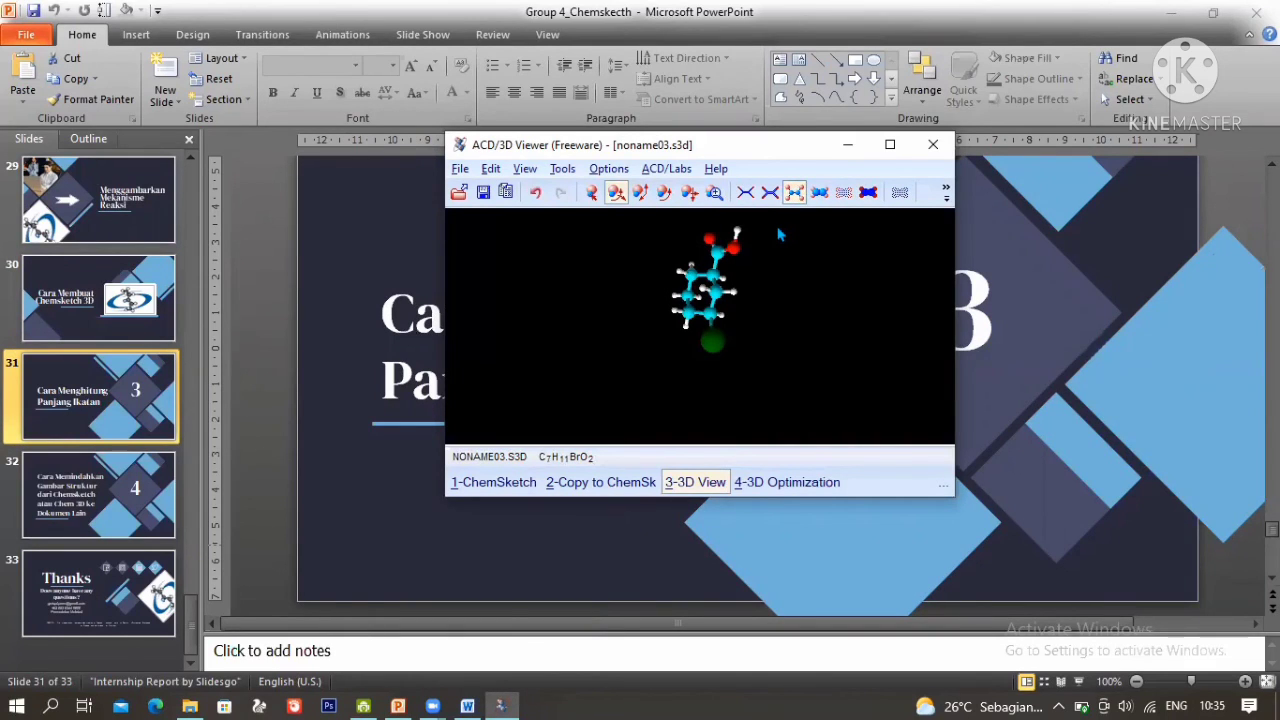
pyautogui.click(946, 193)
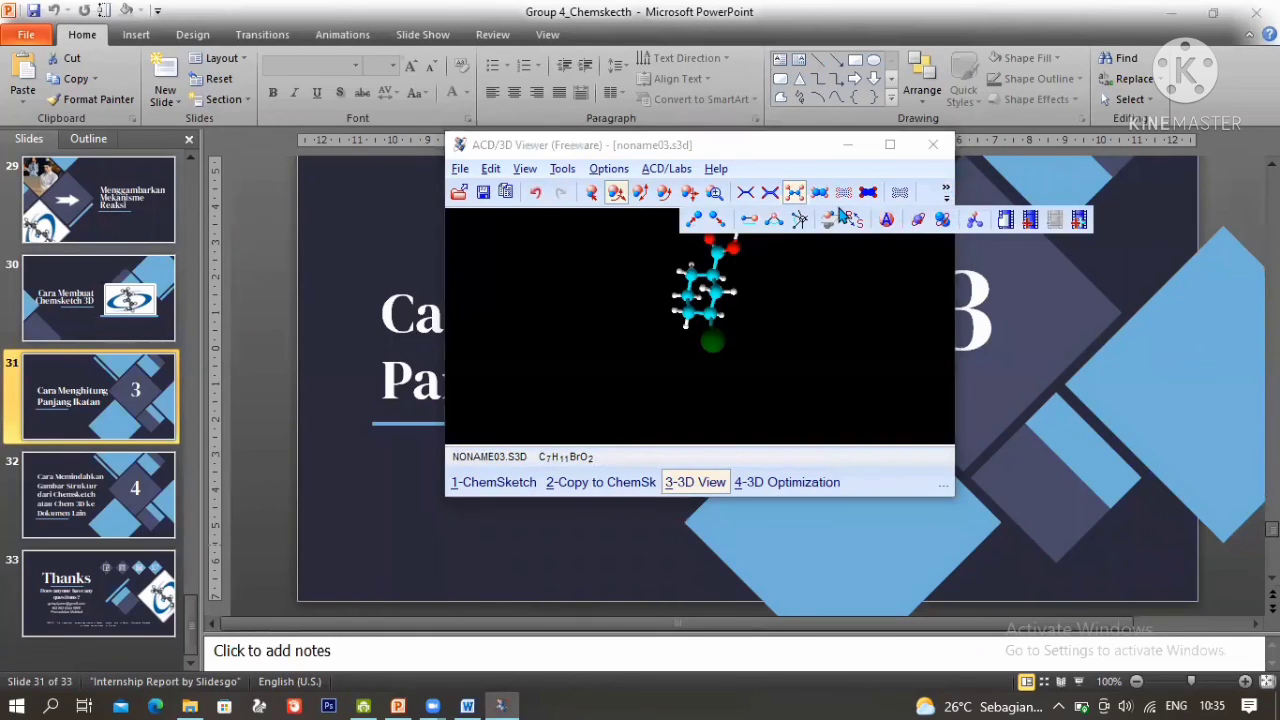
pyautogui.click(752, 221)
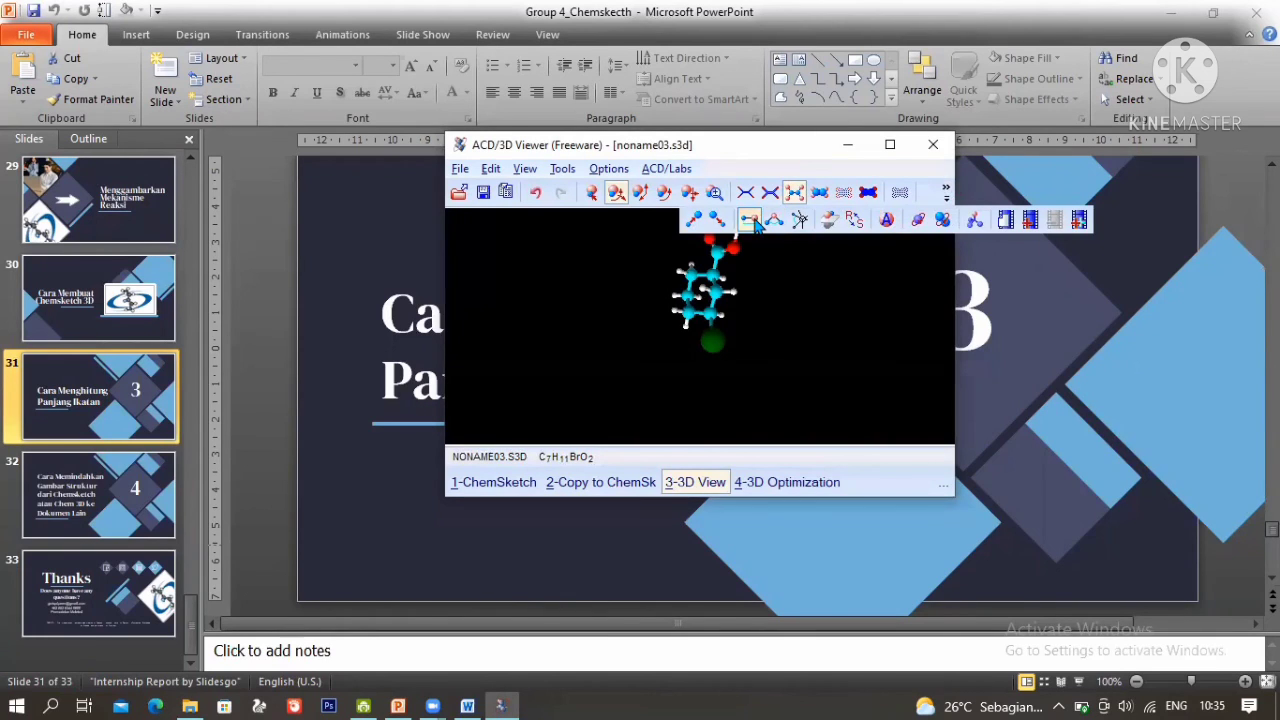
pyautogui.click(715, 251)
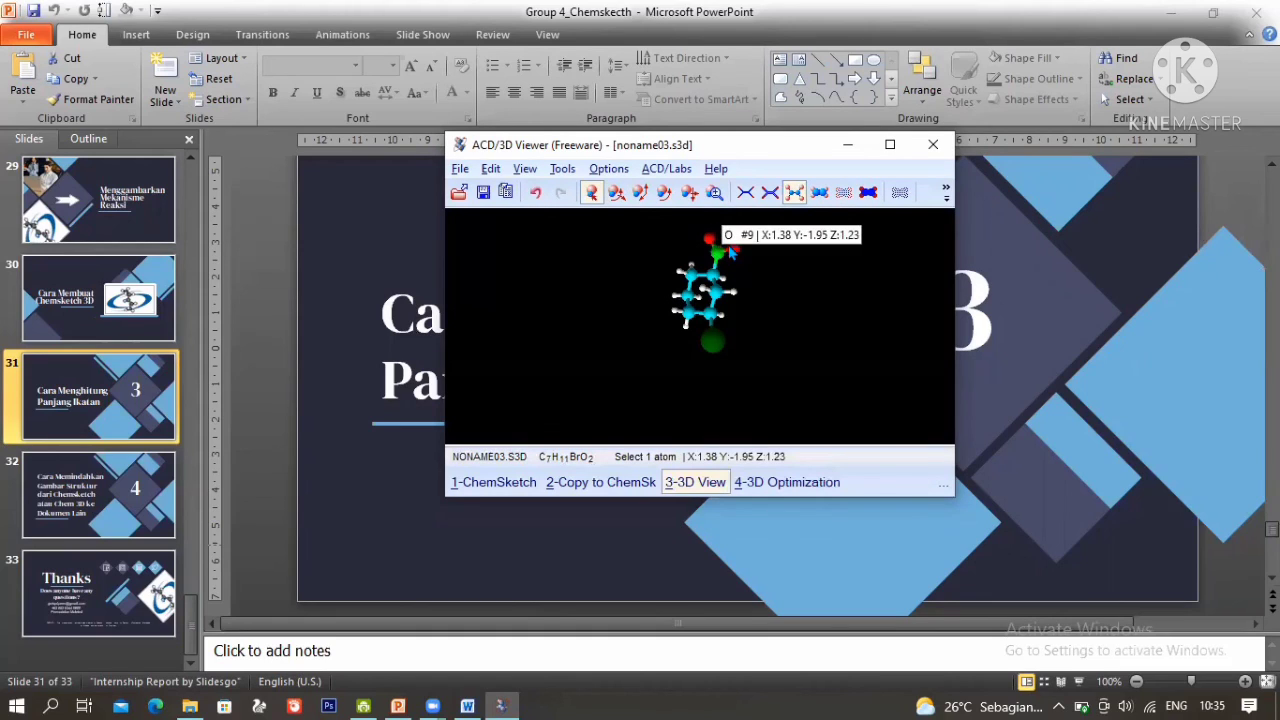
pyautogui.click(731, 253)
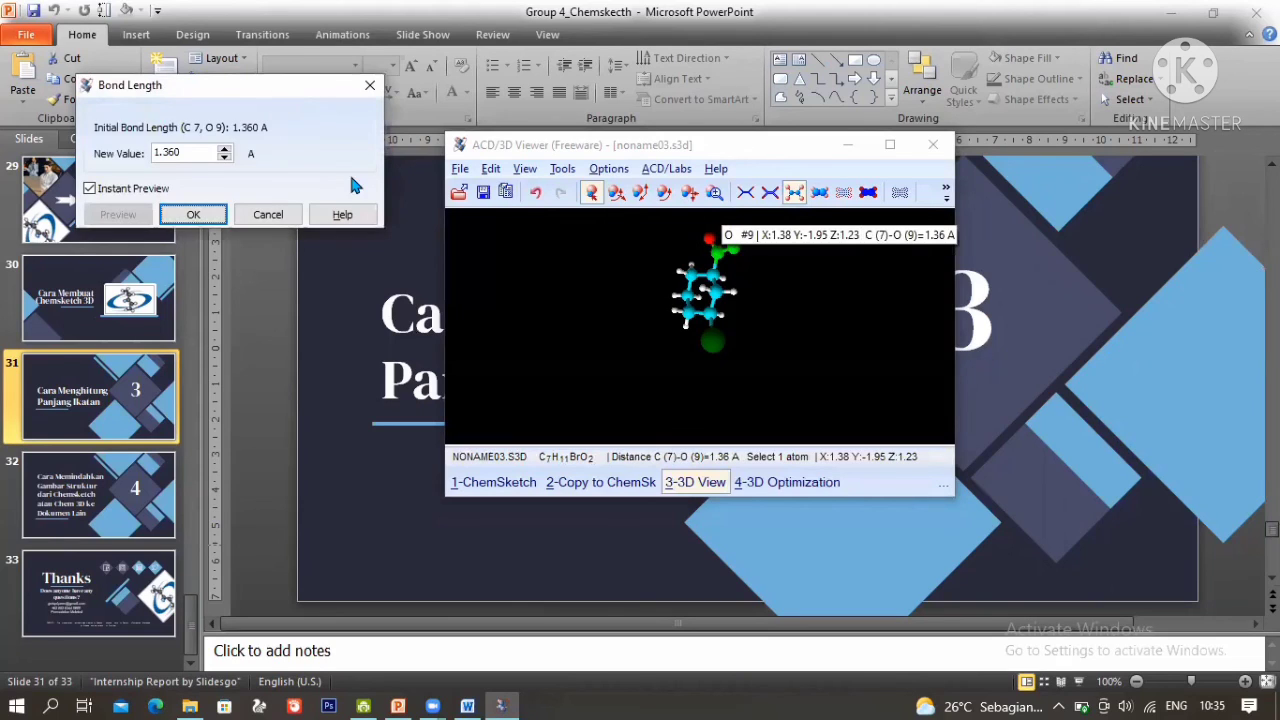
pyautogui.moveTo(262, 86); pyautogui.dragTo(335, 167)
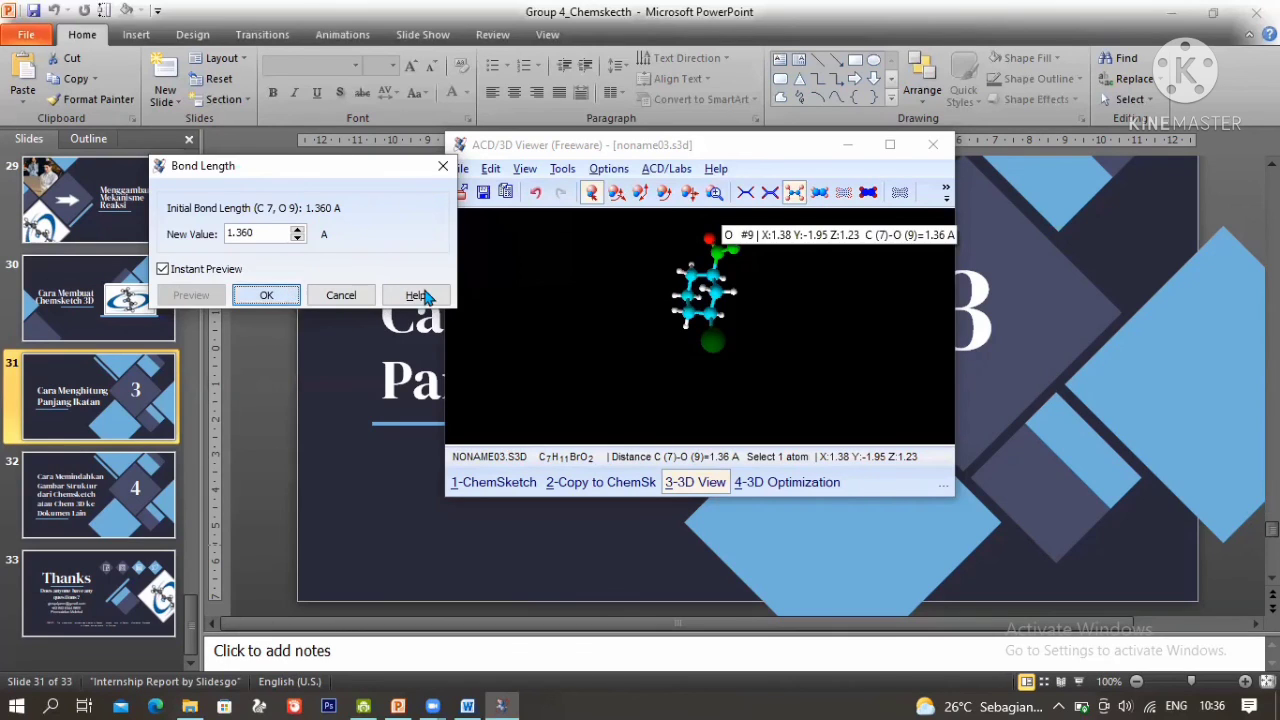
pyautogui.click(572, 295)
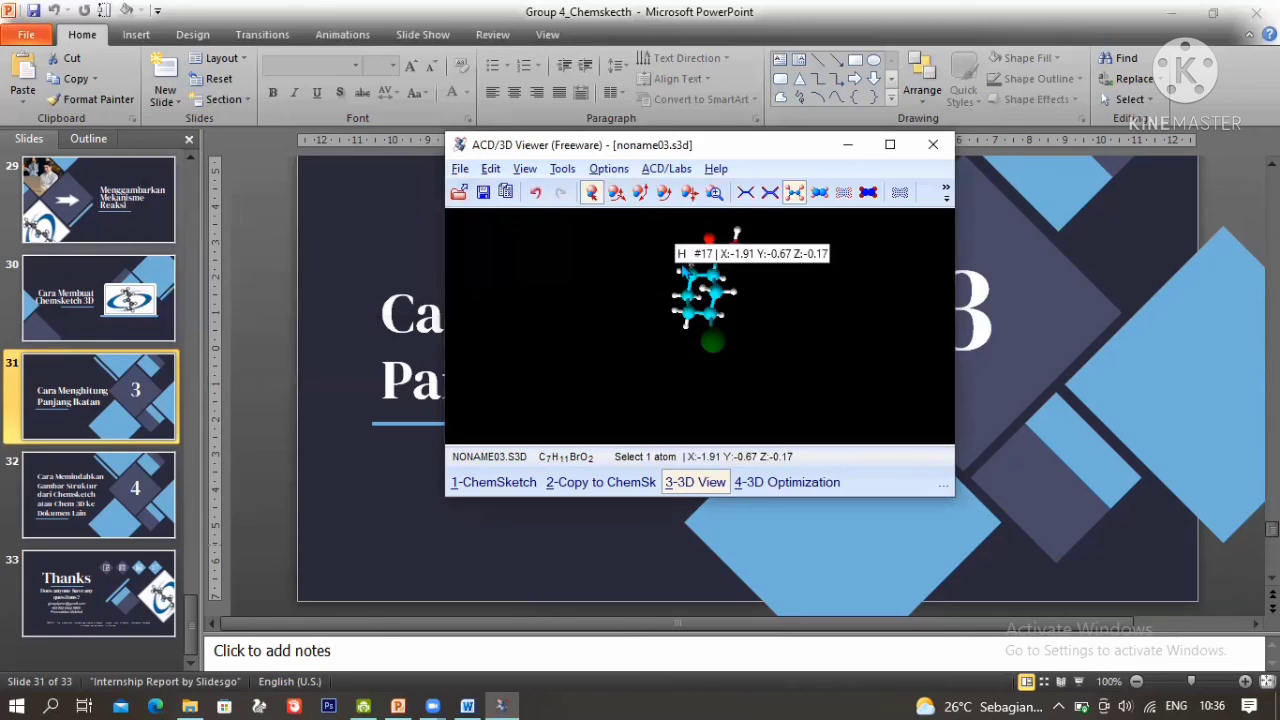
# Step: Show slide 32 in PowerPoint, then copy the 3D model from ACD/3D Viewer and paste it into the blank Word document
pyautogui.click(66, 497)
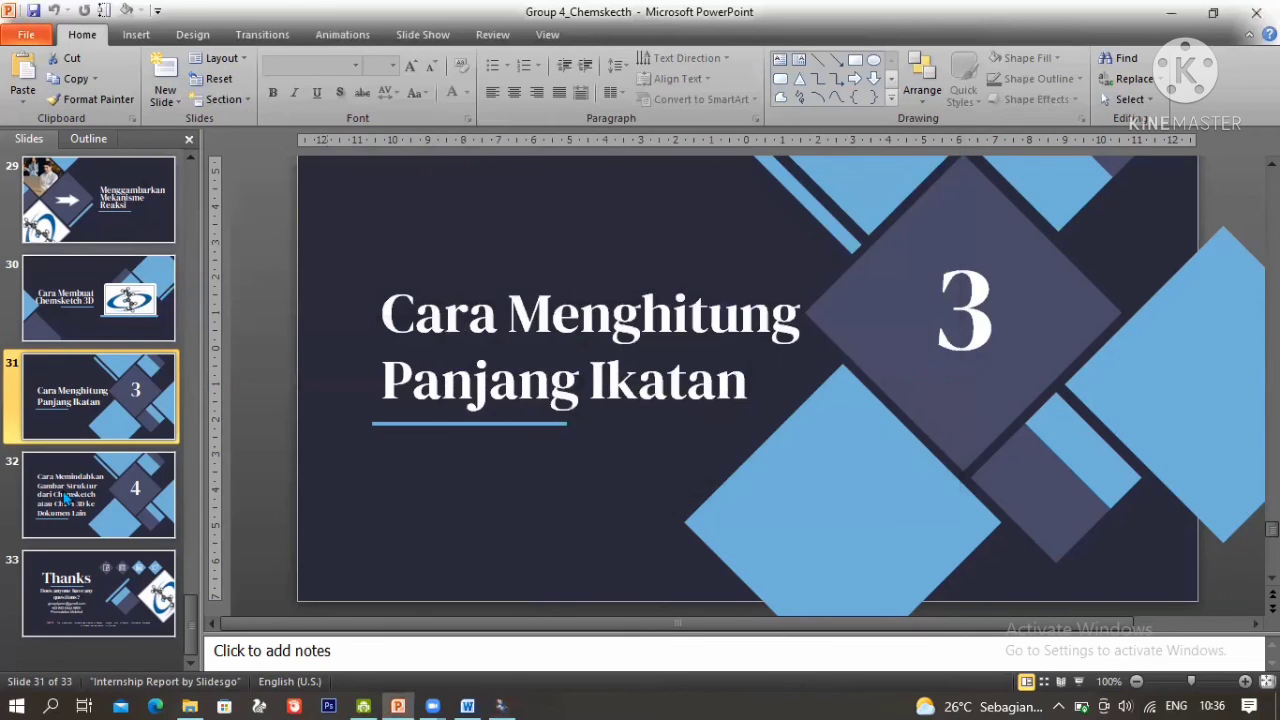
pyautogui.click(95, 514)
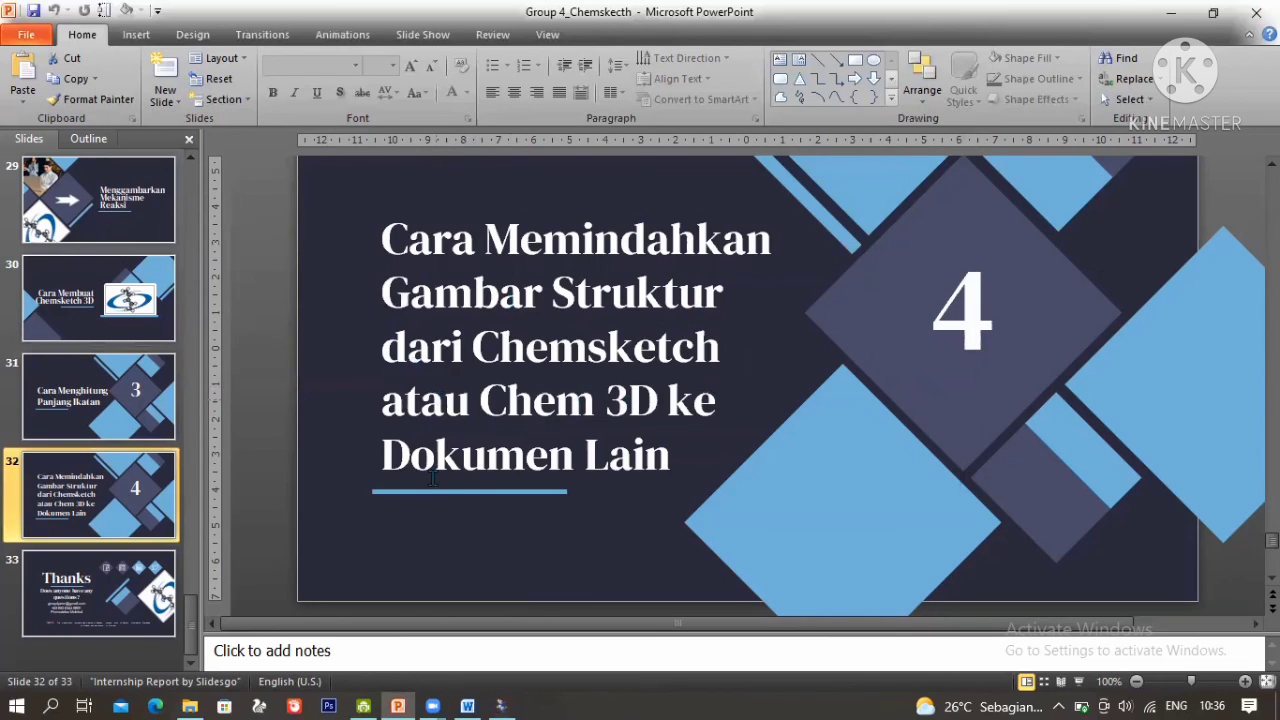
pyautogui.click(502, 703)
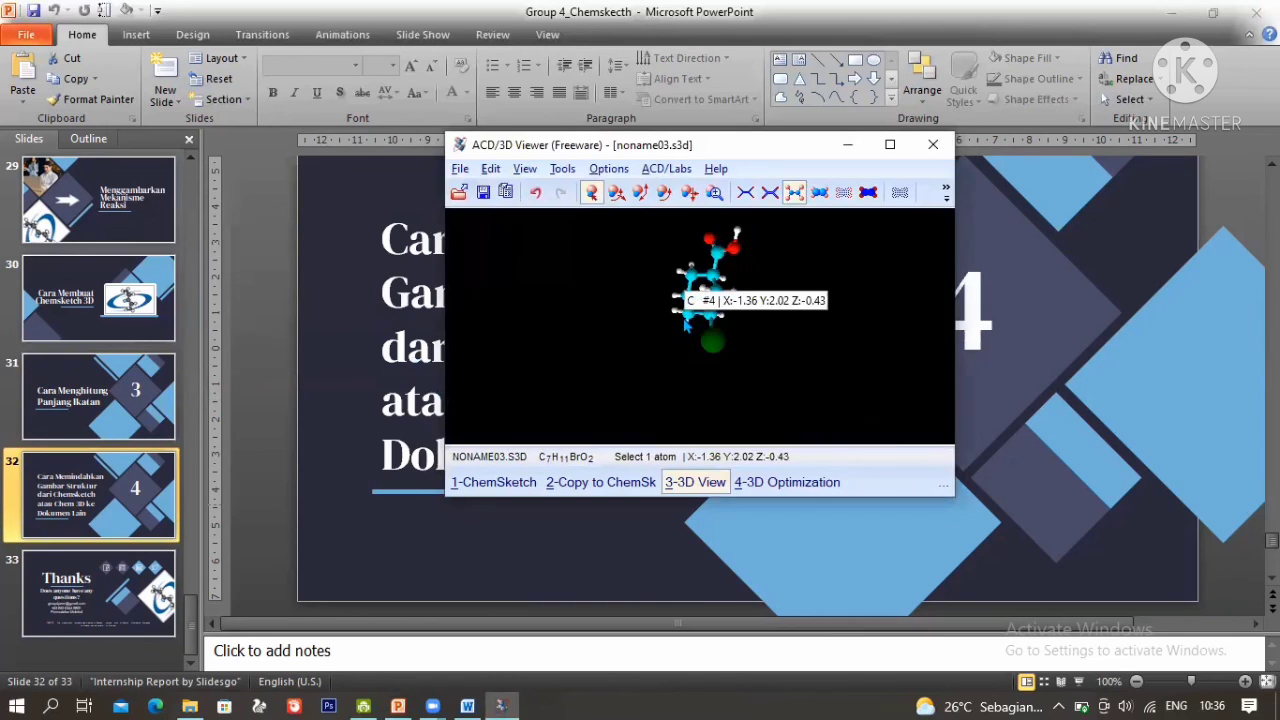
pyautogui.click(508, 194)
pyautogui.click(474, 704)
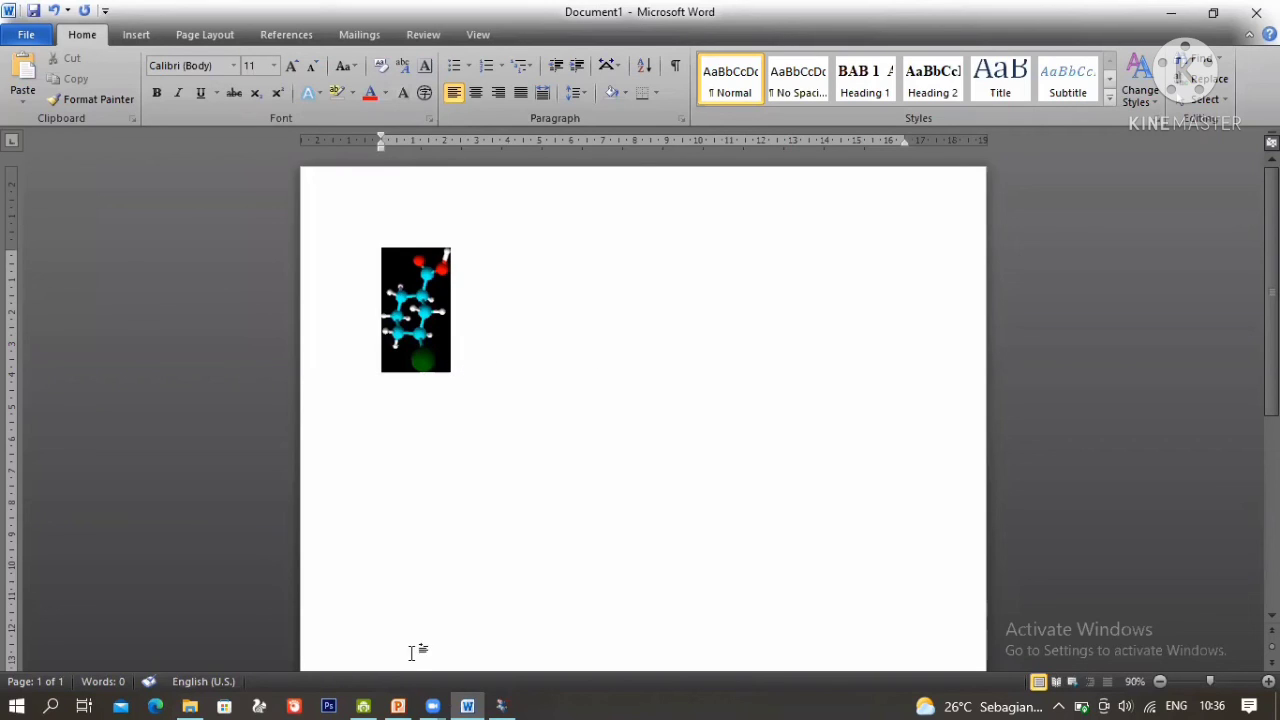
# Step: Switch to PowerPoint and show the closing "Thanks" slide 33
pyautogui.click(392, 701)
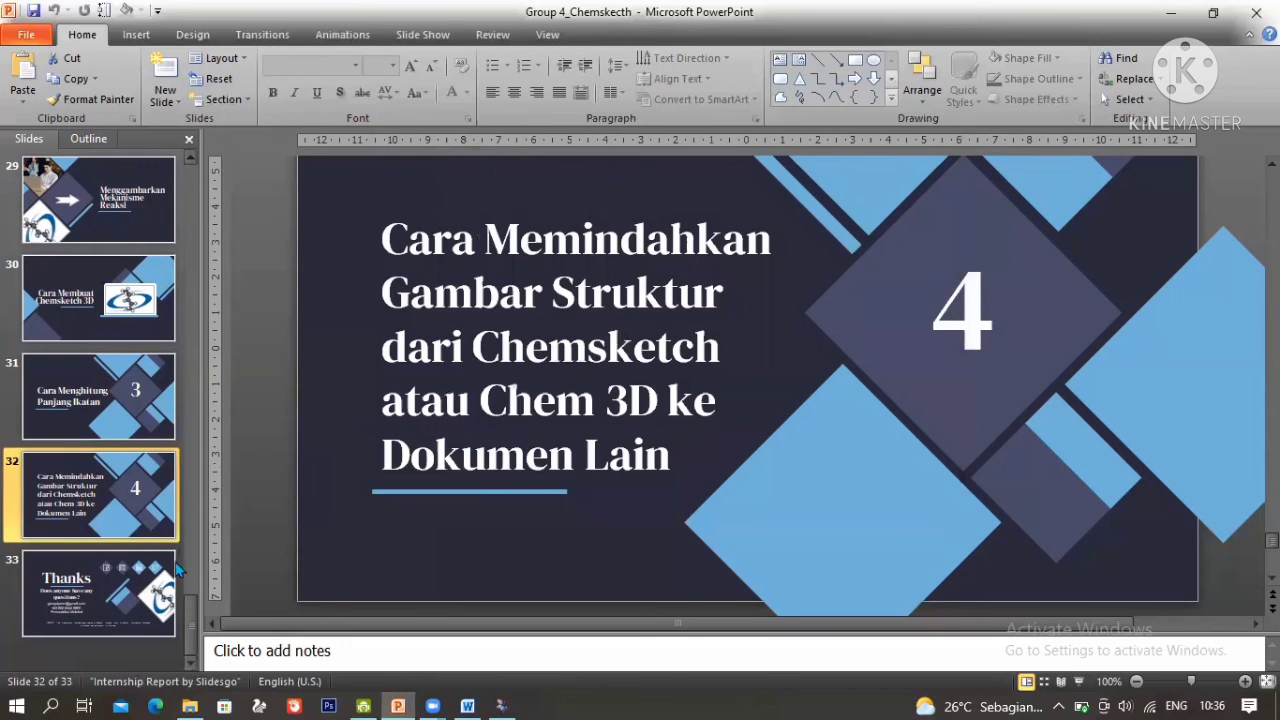
pyautogui.click(174, 572)
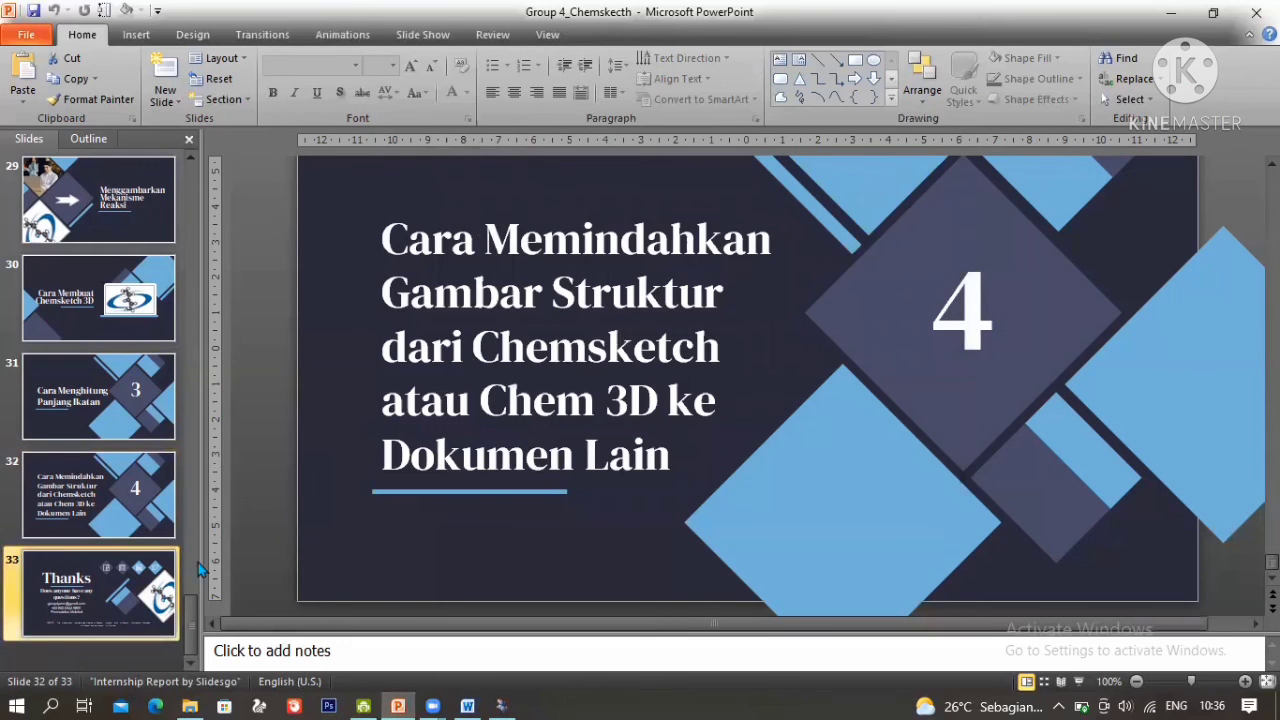